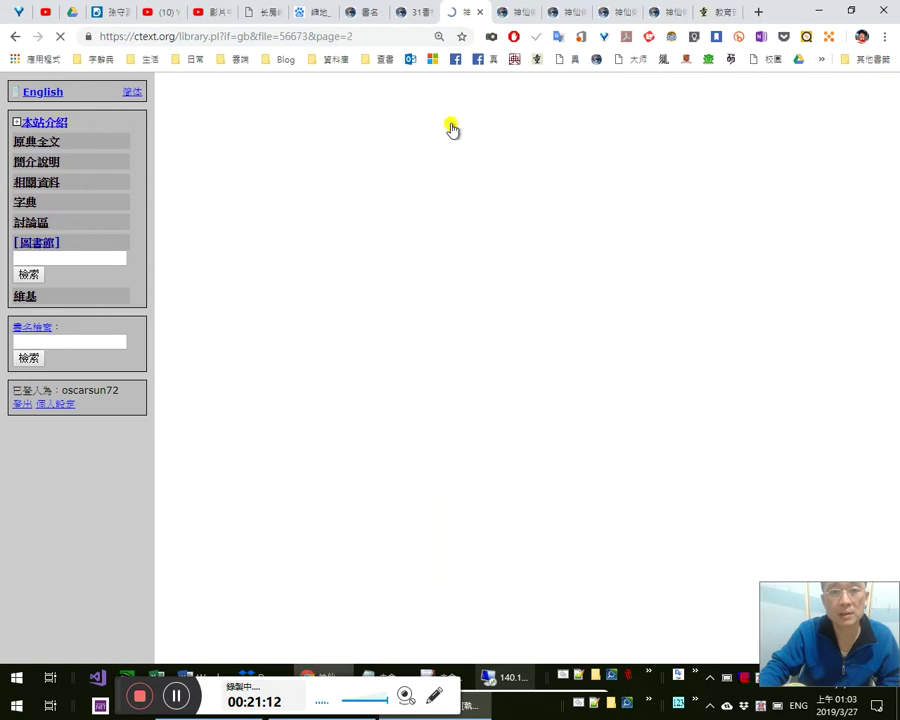
Browse the scanned pages of 神仙傳卷一~卷五 from page 3 to page 9, and return to page 8
left_click(452, 127)
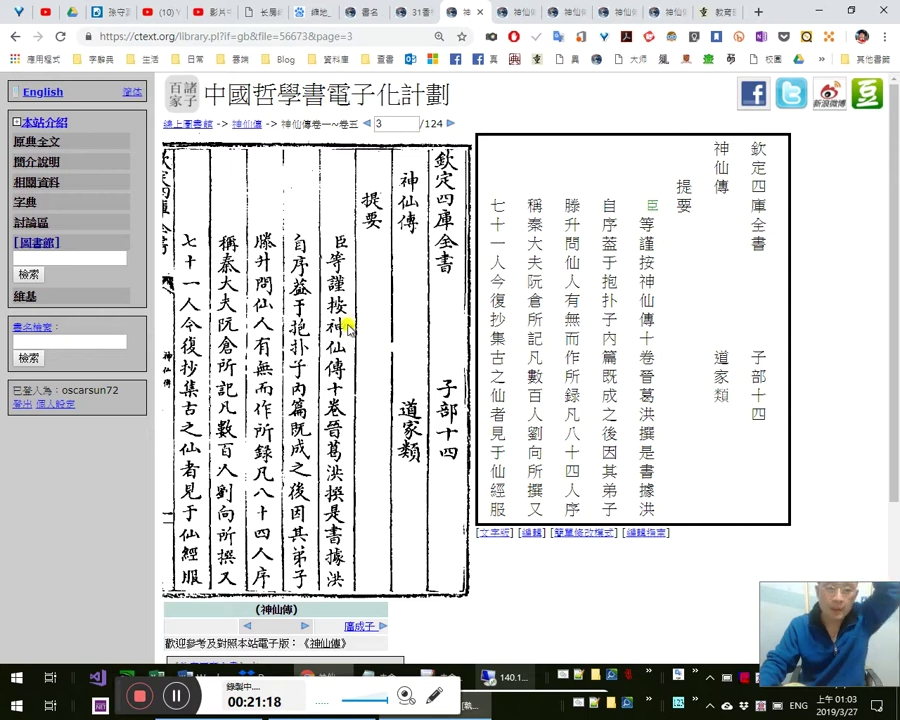
left_click(449, 123)
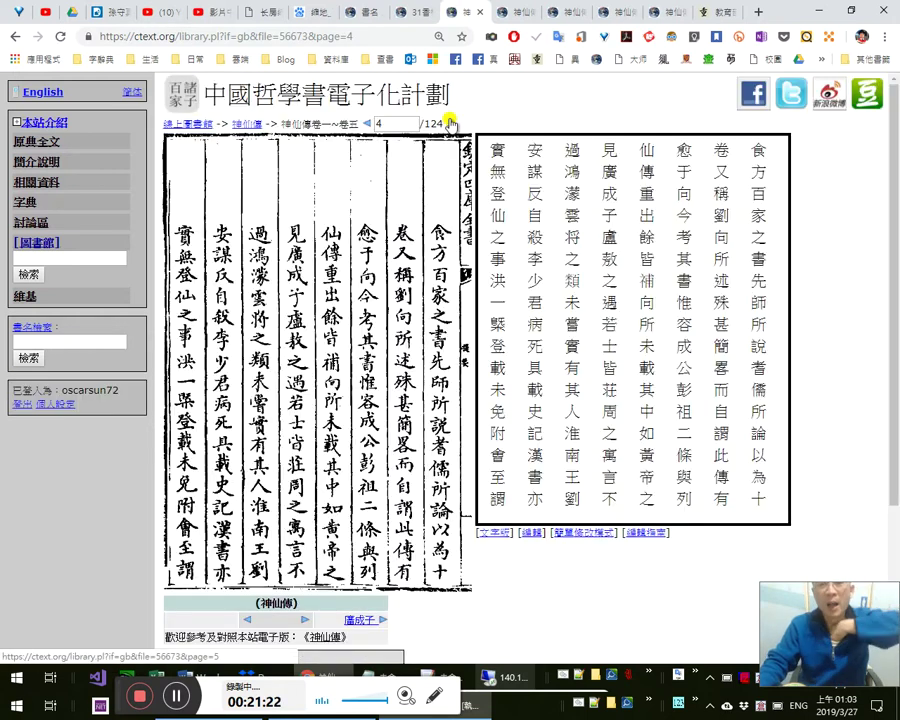
left_click(450, 122)
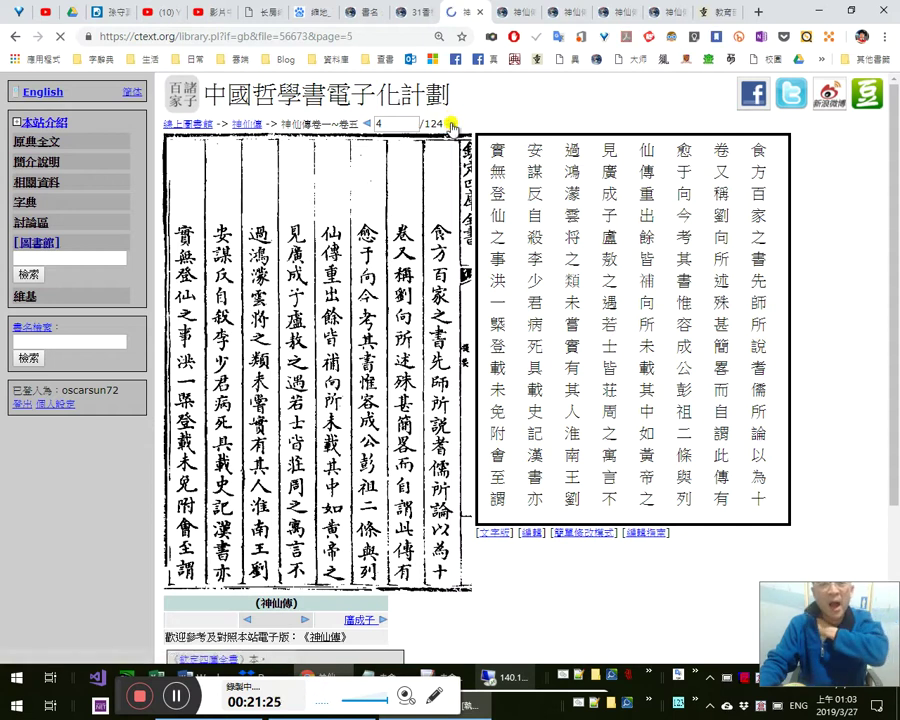
left_click(451, 124)
left_click(451, 124)
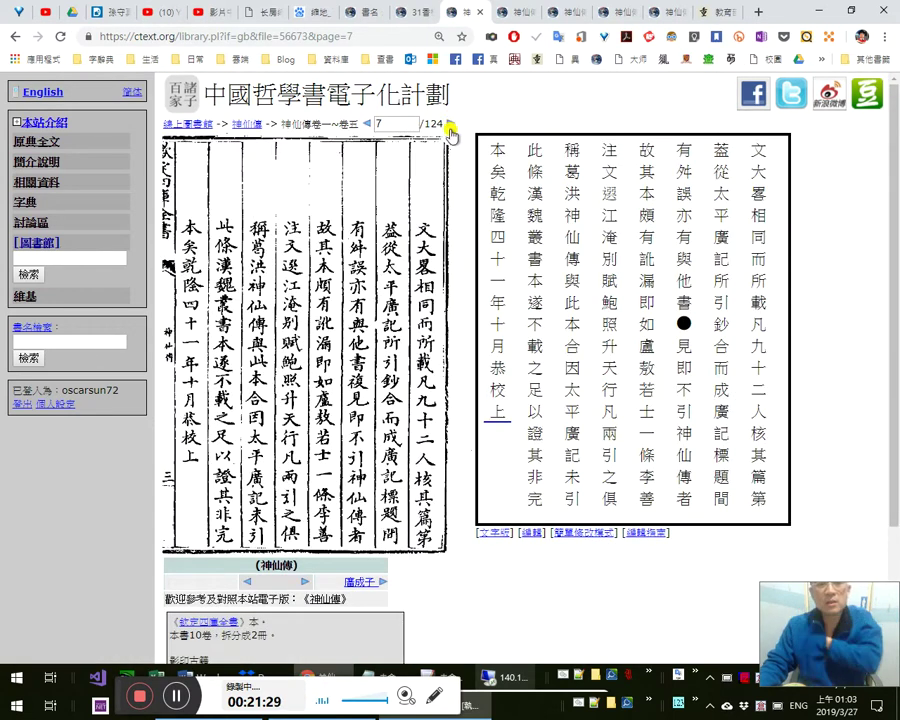
left_click(451, 124)
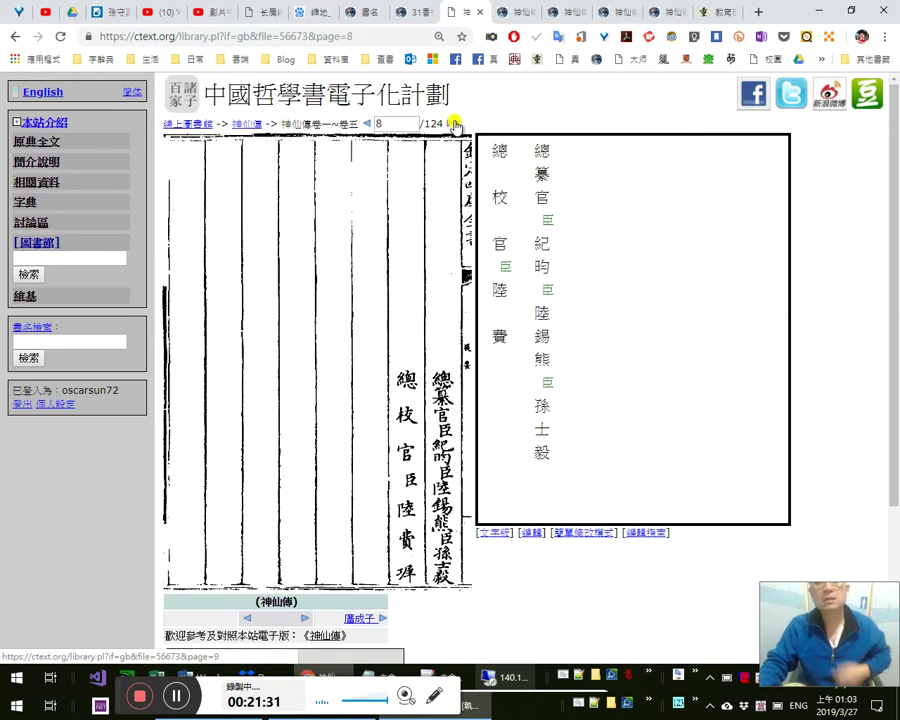
left_click(451, 124)
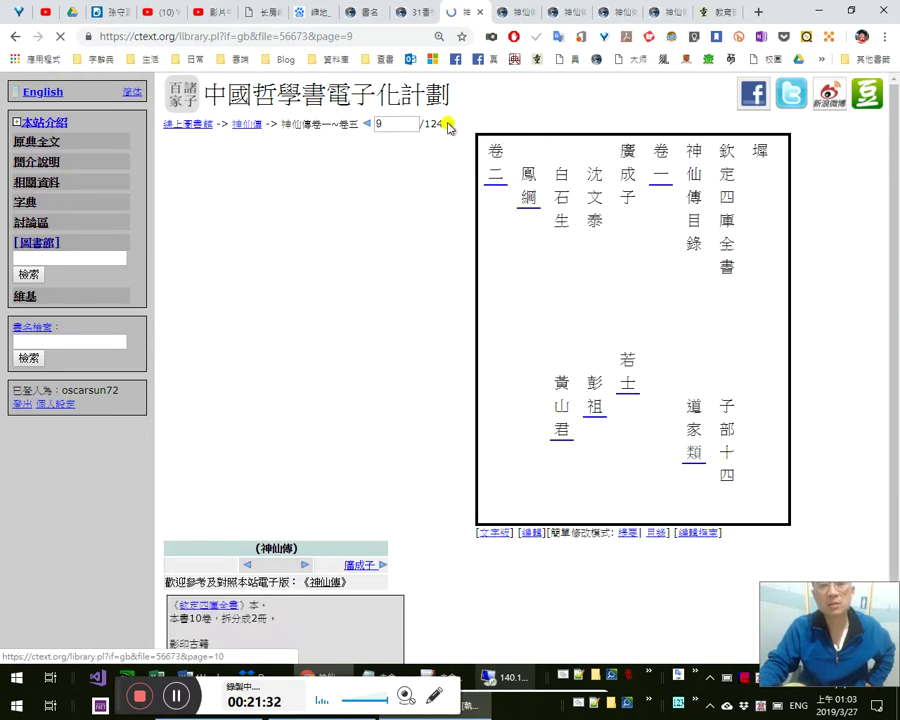
left_click(367, 123)
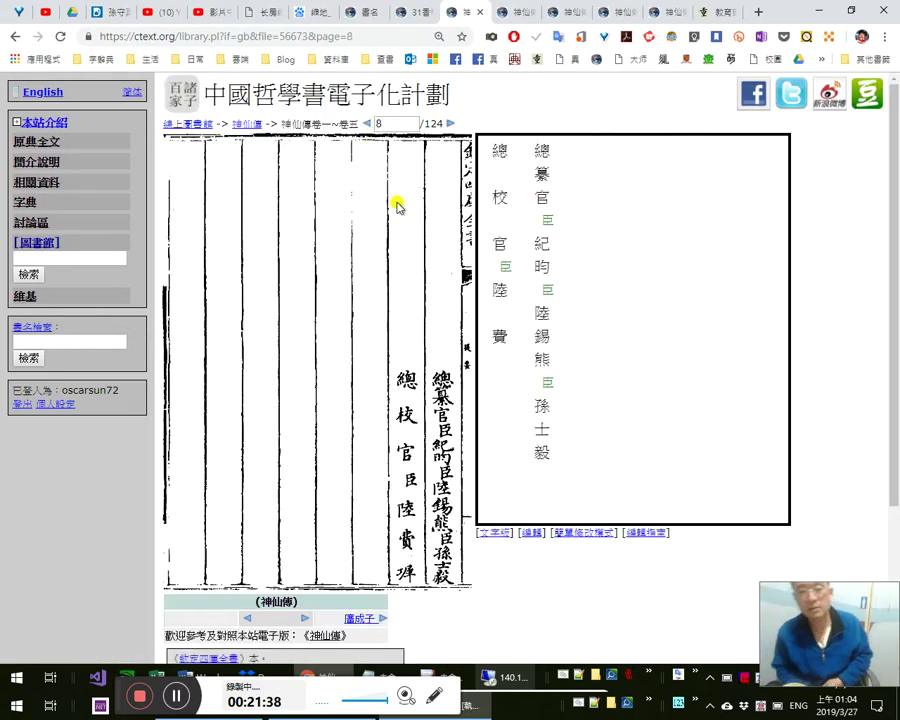
left_click(178, 696)
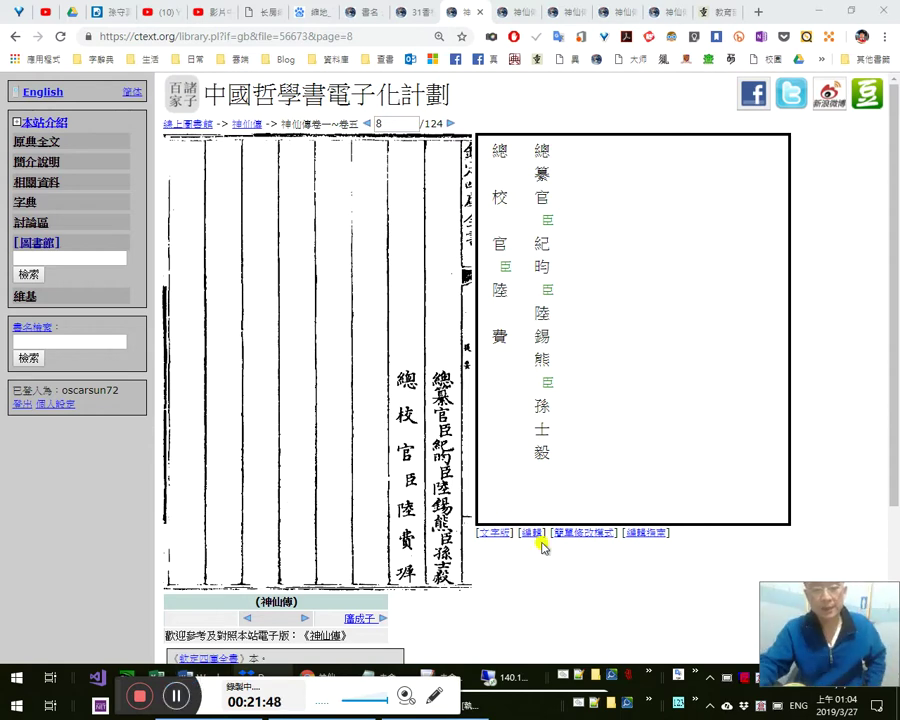
left_click(166, 694)
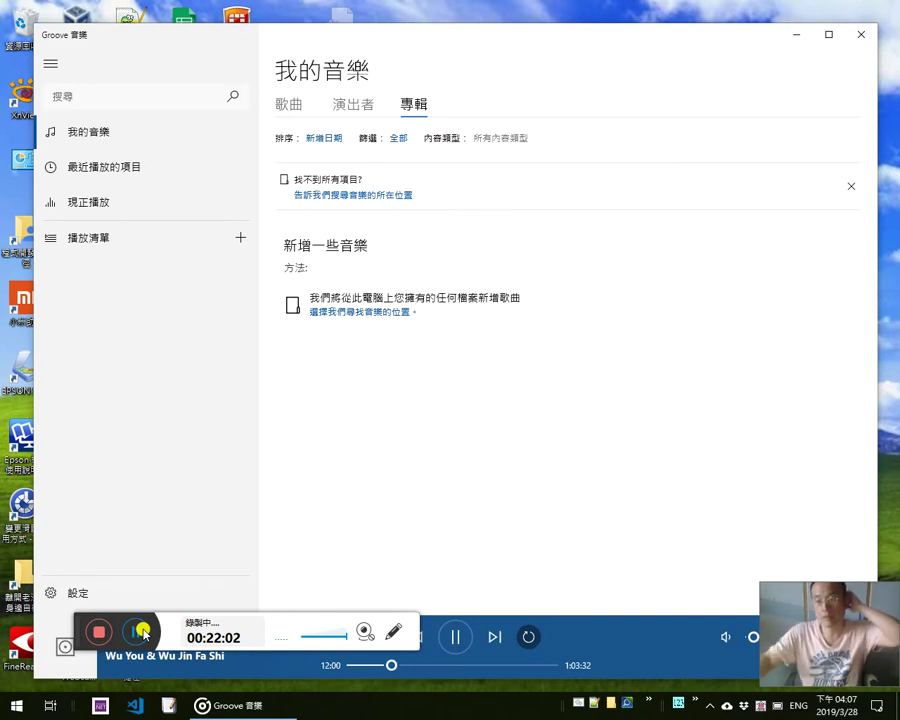
left_click(152, 554)
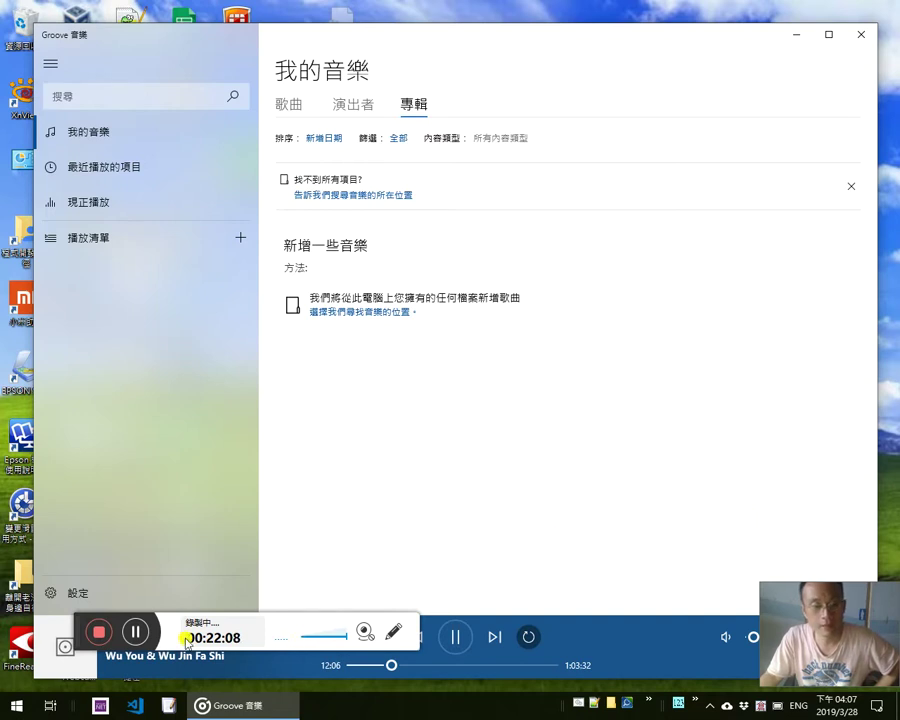
left_click_drag(66, 627, 11, 656)
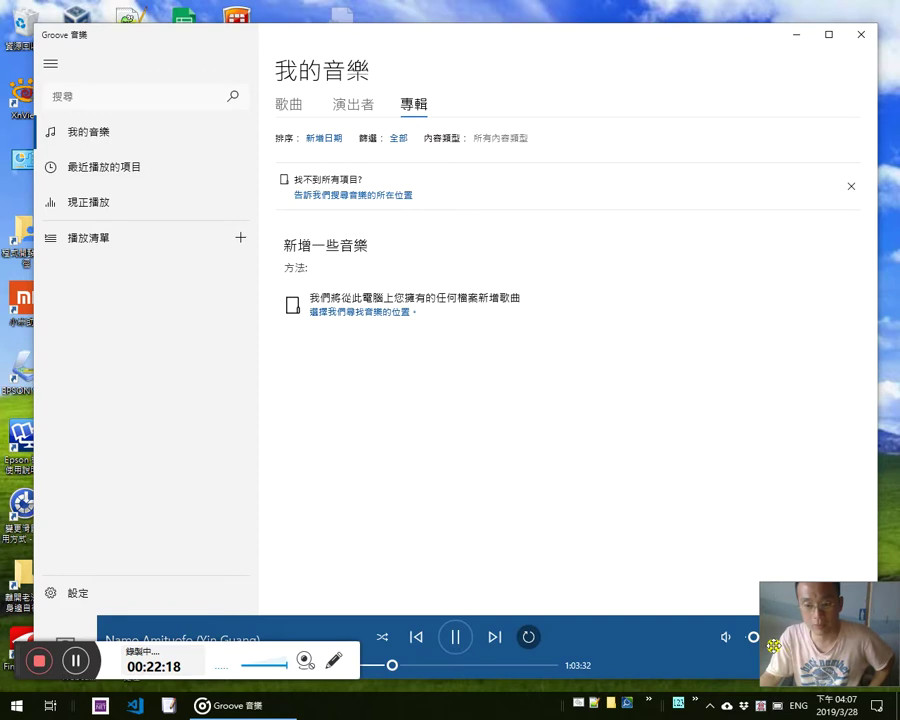
Lower the playback volume in Groove Music to about 1
left_click(754, 639)
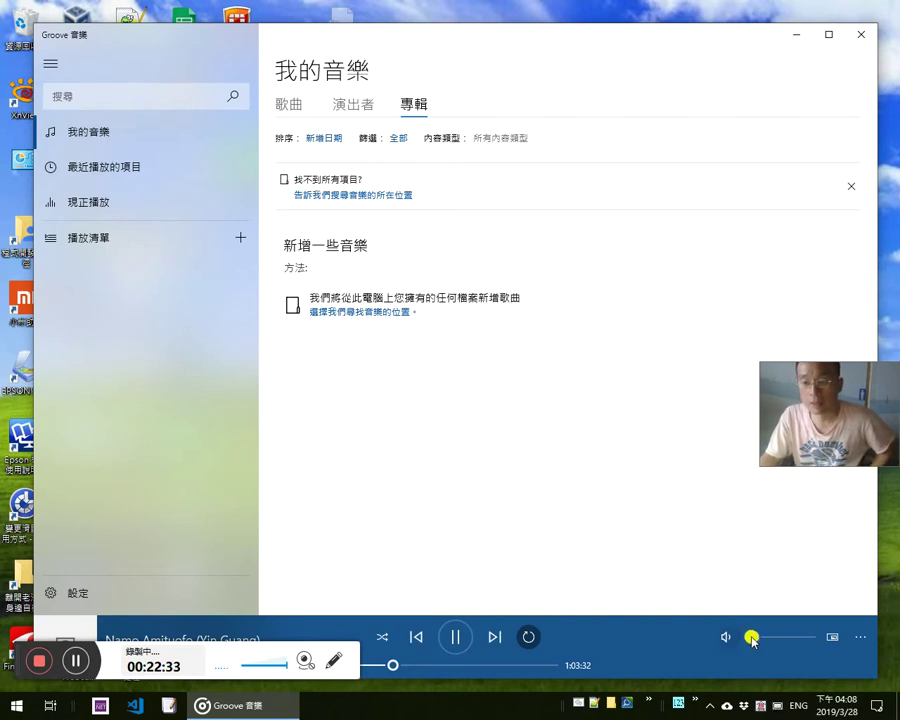
left_click_drag(752, 641, 755, 644)
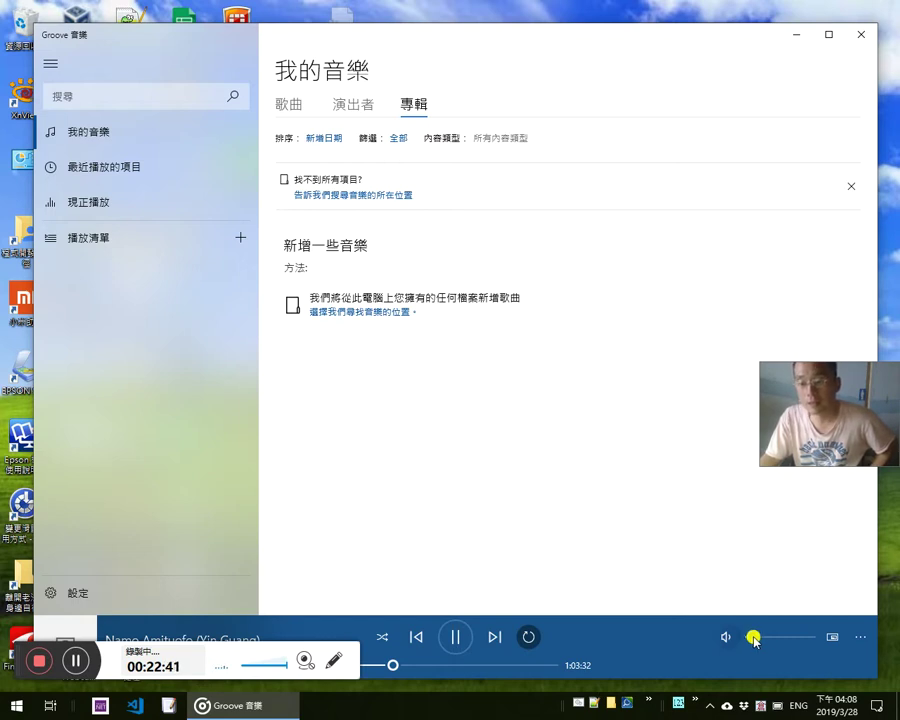
left_click_drag(754, 638, 751, 638)
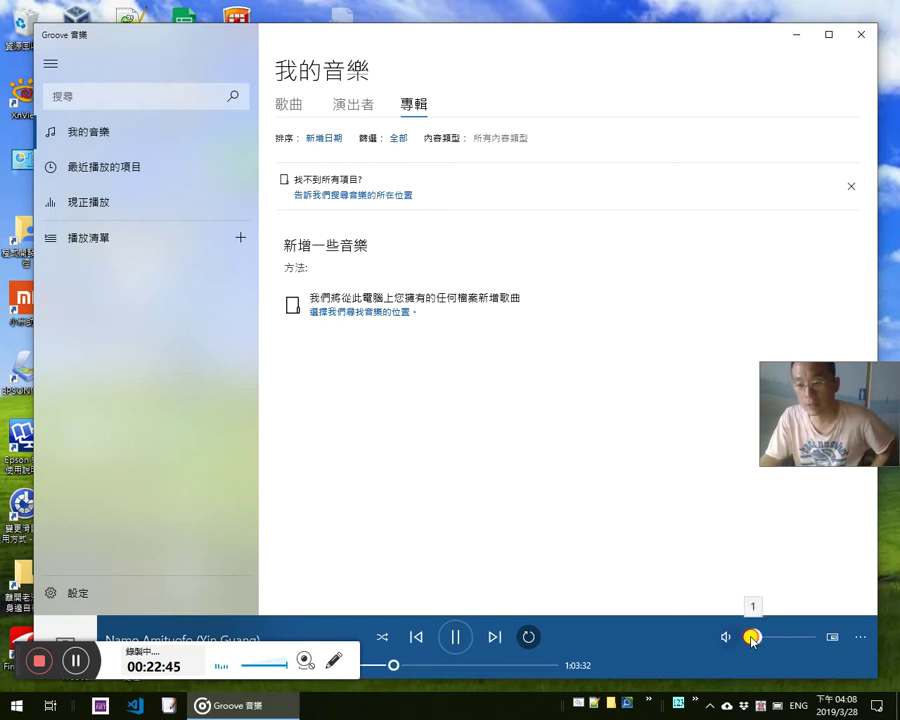
left_click_drag(752, 638, 752, 638)
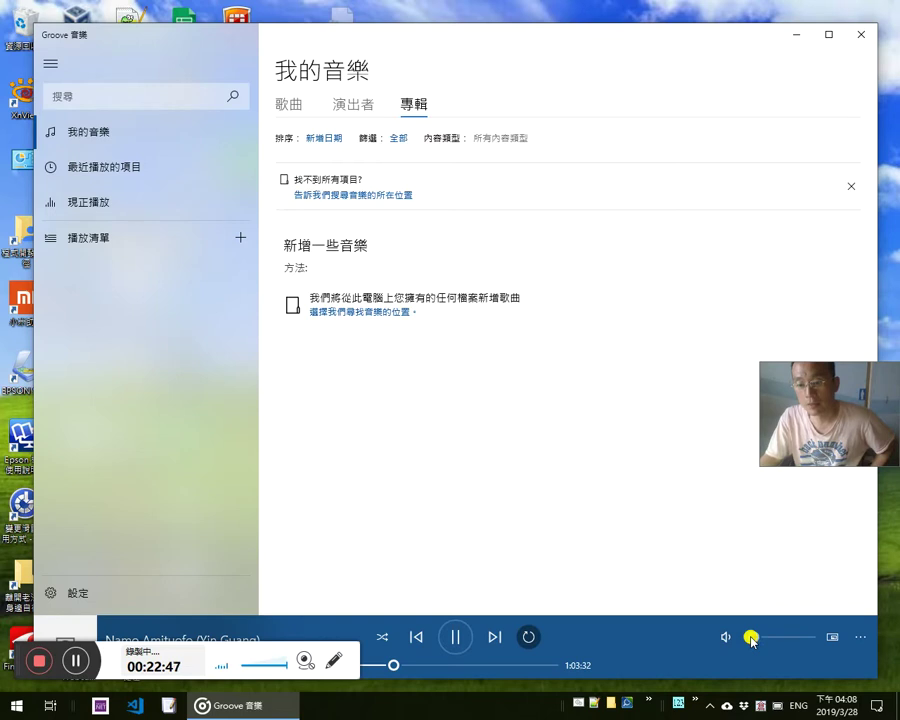
left_click(752, 638)
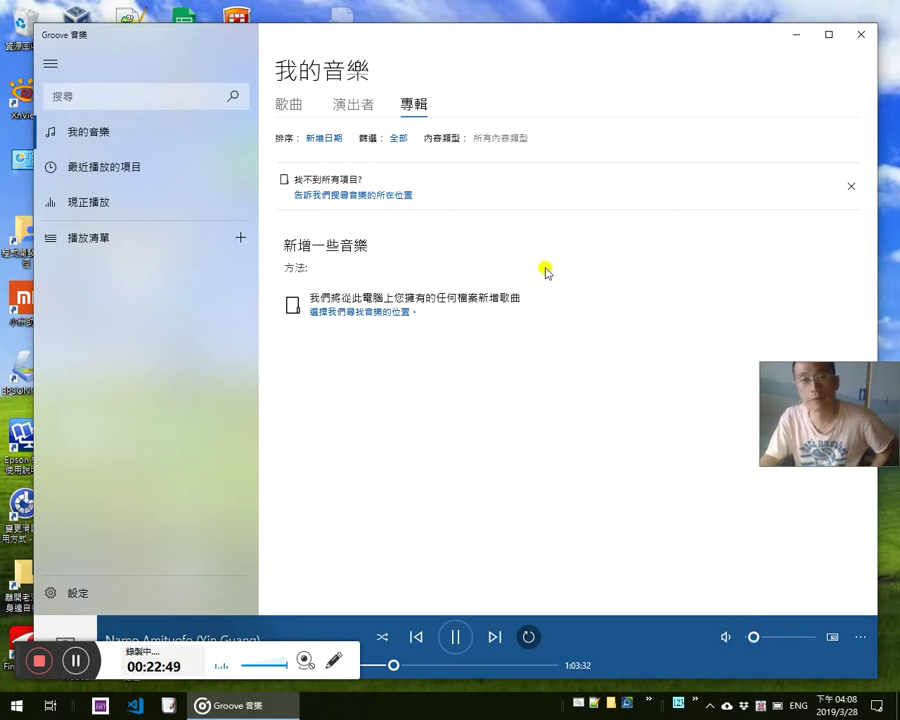
Minimize the music player and switch to the Win10x64pro virtual machine in full-screen mode
left_click(797, 34)
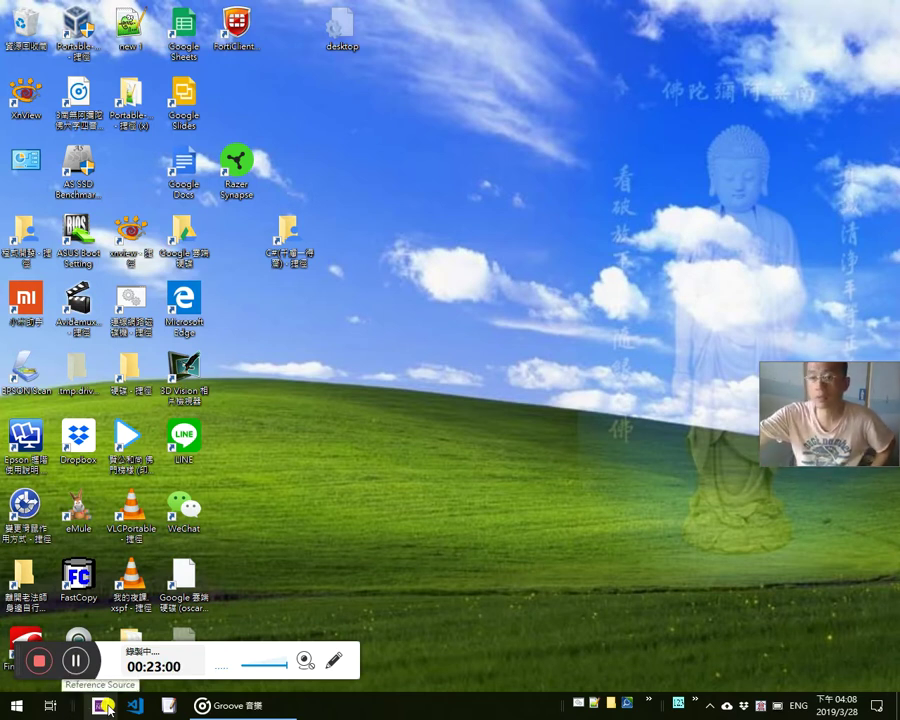
left_click(385, 714)
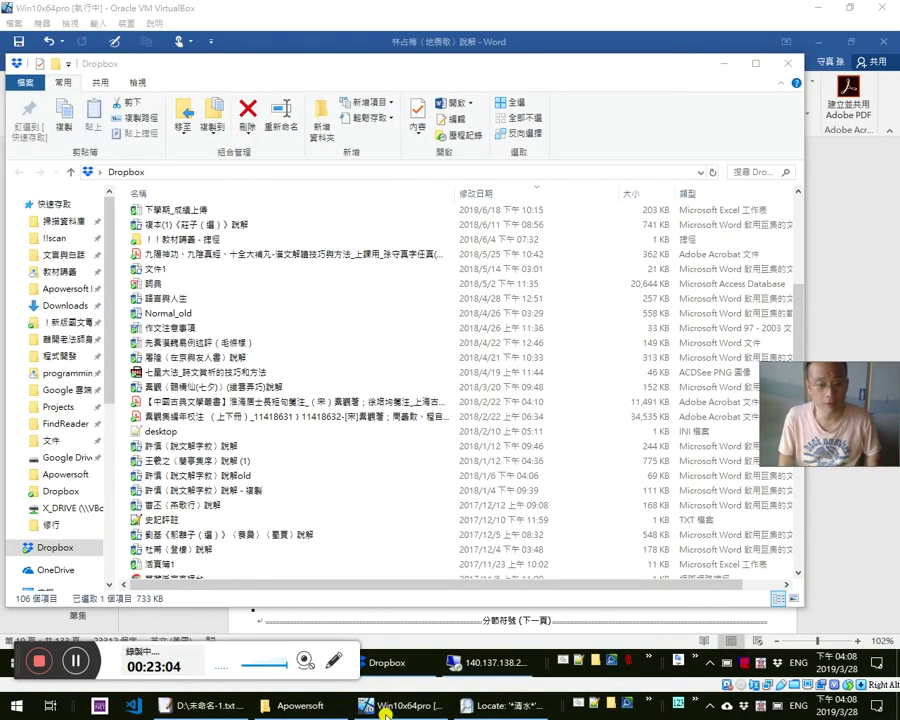
left_click_drag(877, 397, 873, 605)
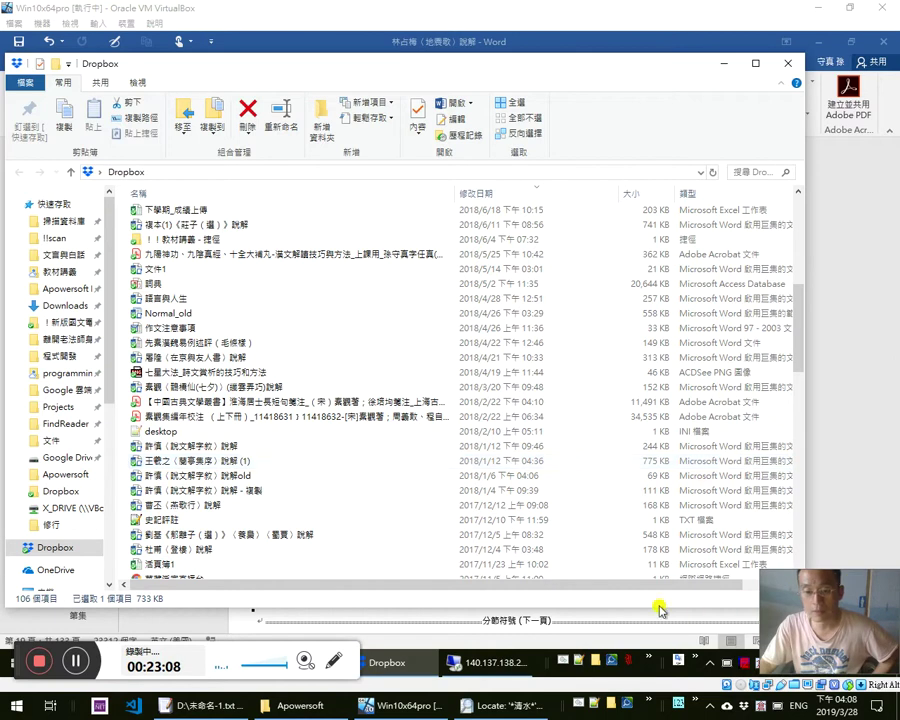
left_click(592, 660)
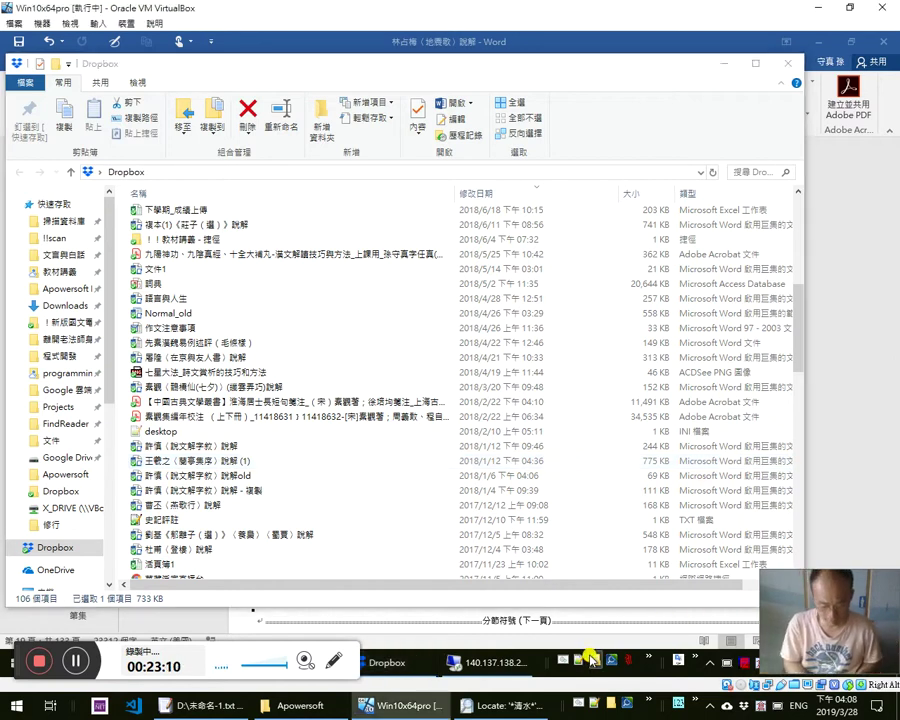
key("ctrl+f")
key("Return")
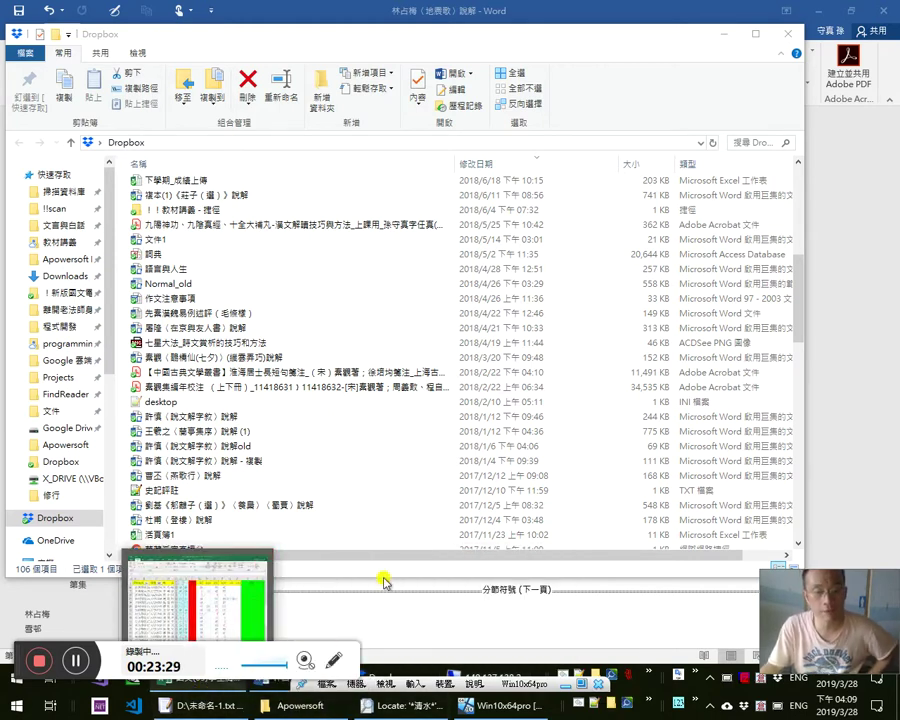
Switch to the Word document 林占梅〈地震歌〉說解 and go to the heading 第7集
key("alt+Tab")
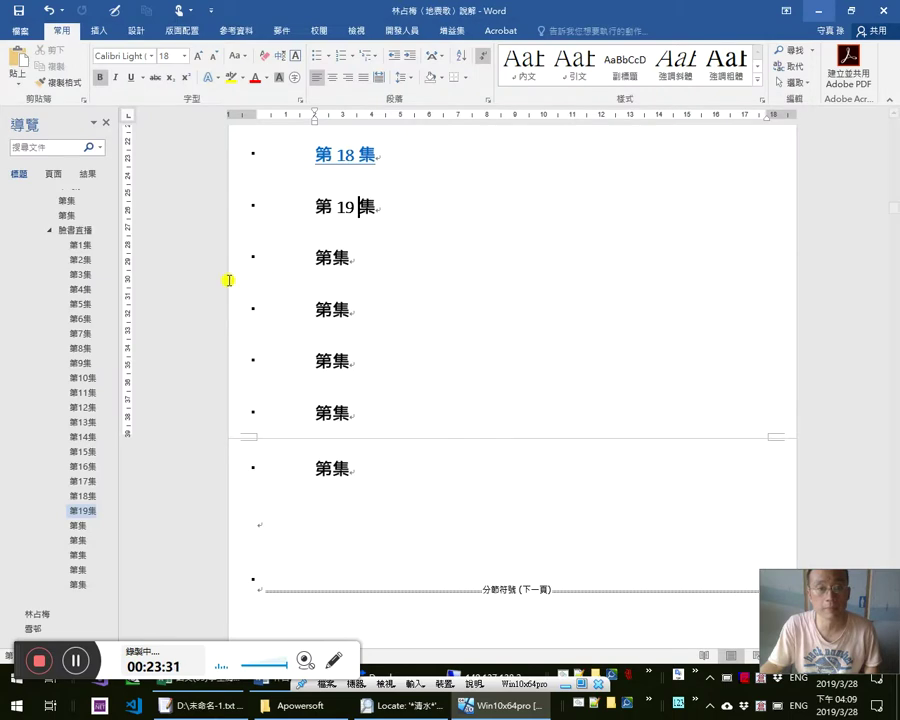
scroll(56, 320, "up", 2)
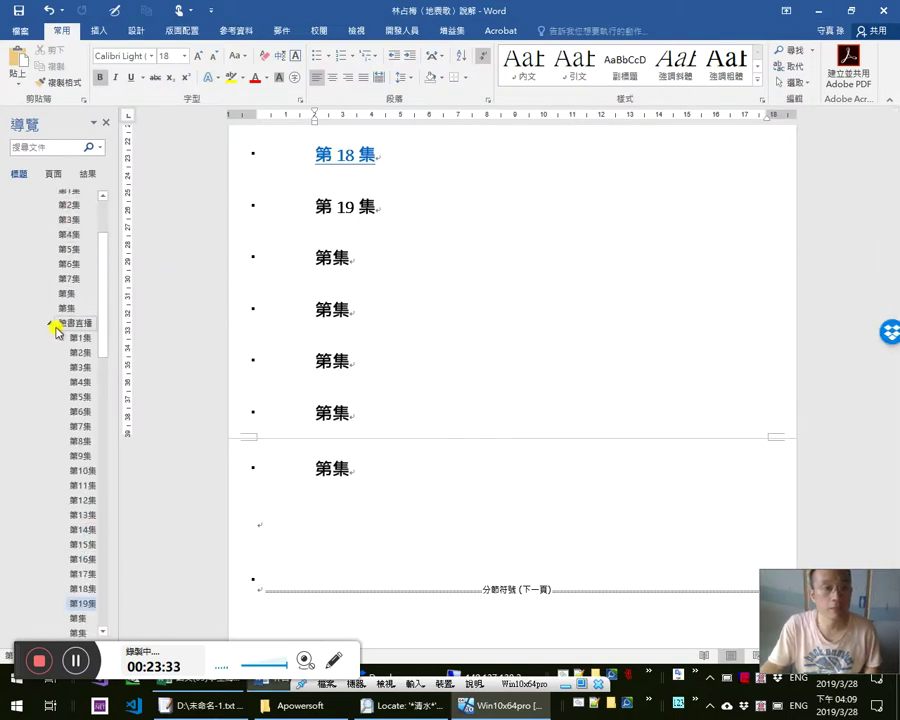
left_click(70, 280)
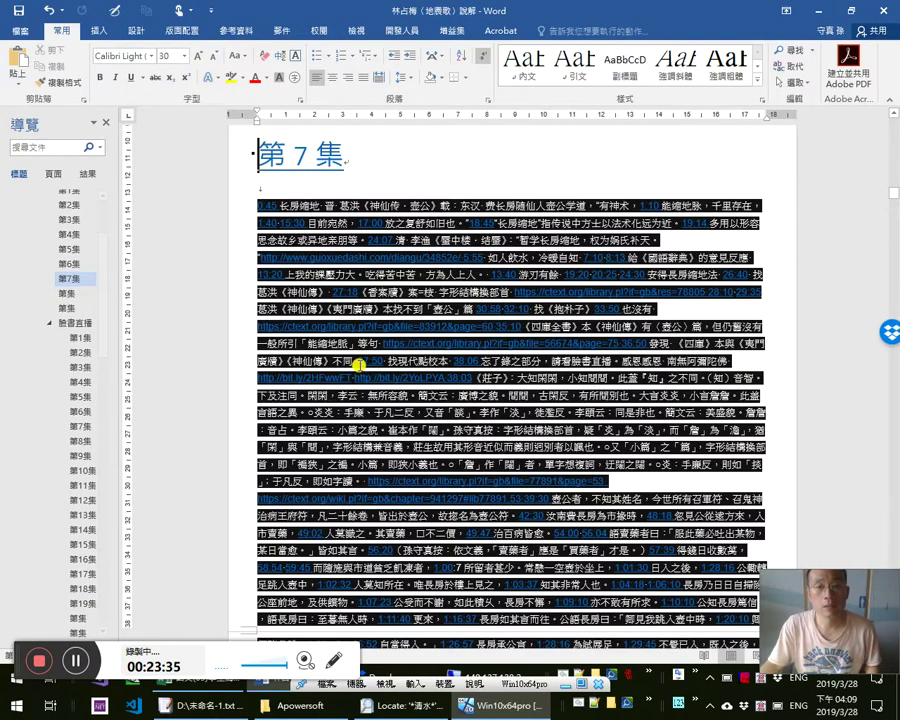
Try to open the YouTube hyperlink on the 第7集 heading
left_click(284, 153, "ctrl")
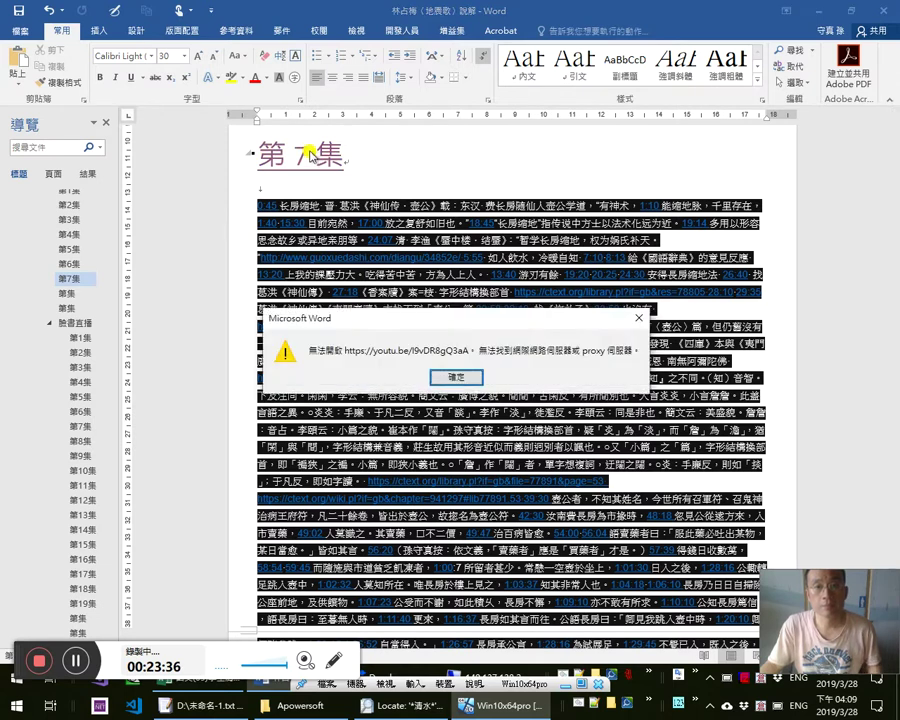
left_click(454, 377)
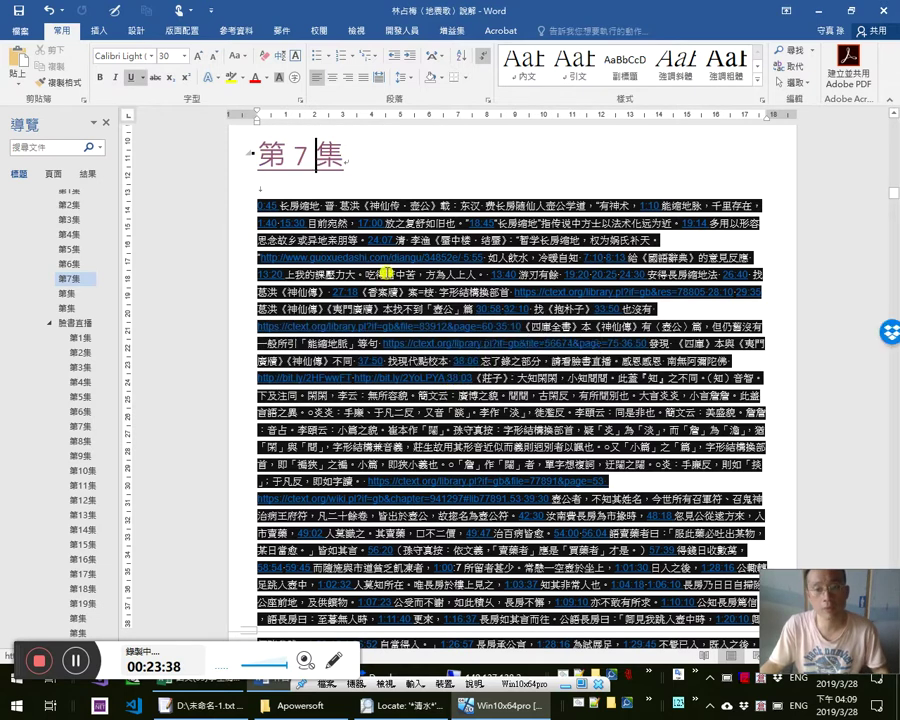
left_click(316, 160)
left_click(284, 155, "ctrl")
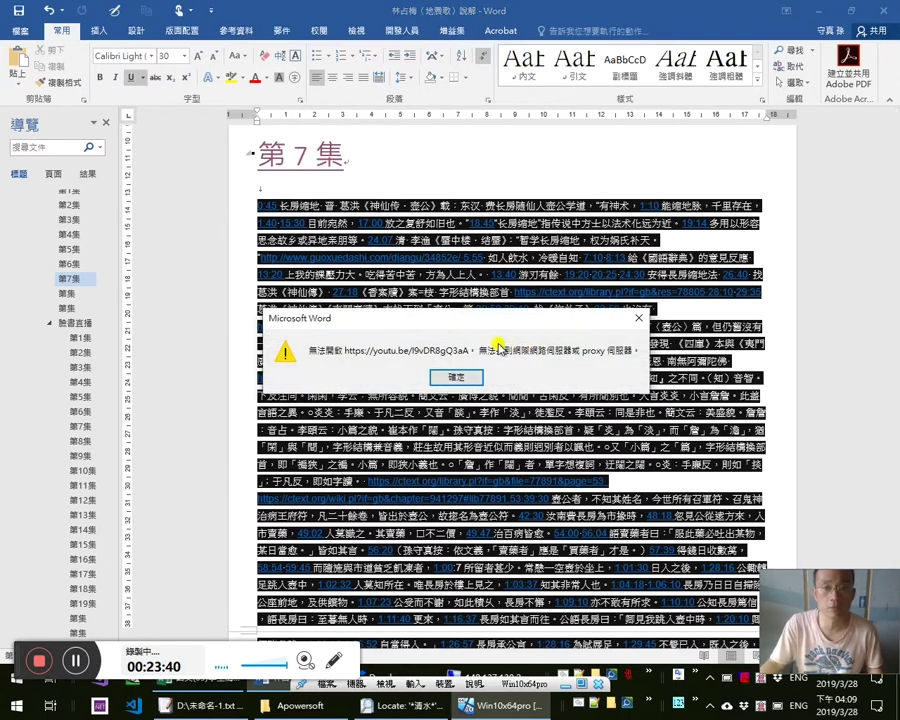
left_click(462, 378)
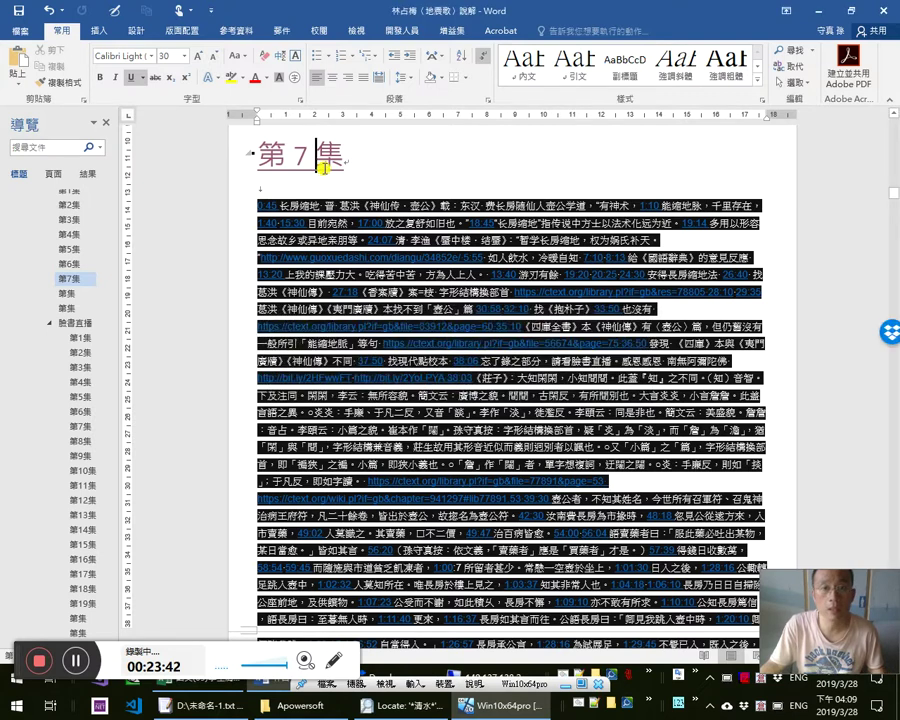
left_click(310, 157, "ctrl")
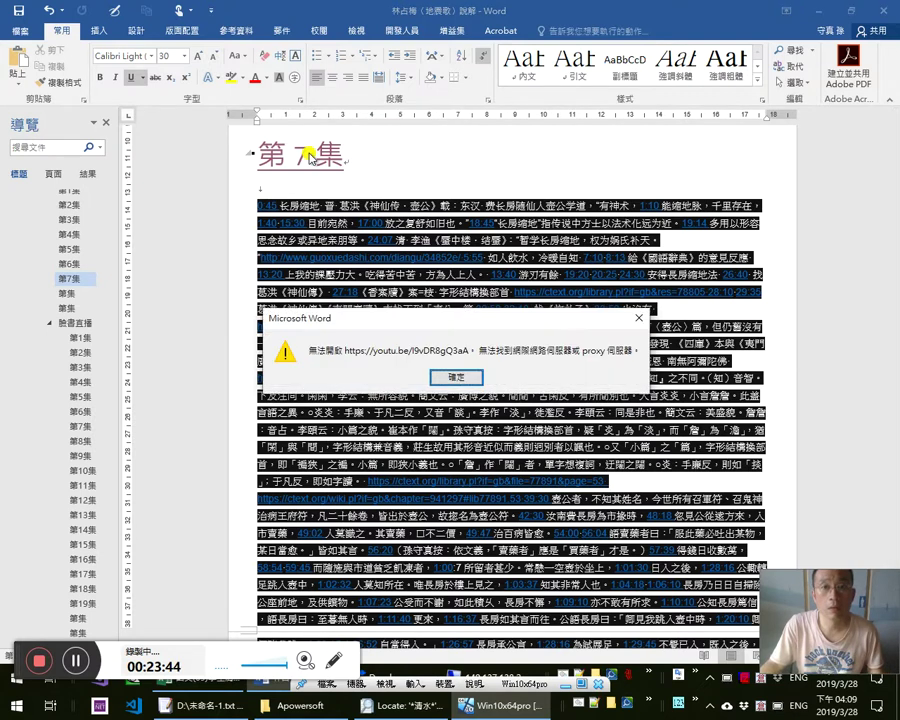
left_click(462, 378)
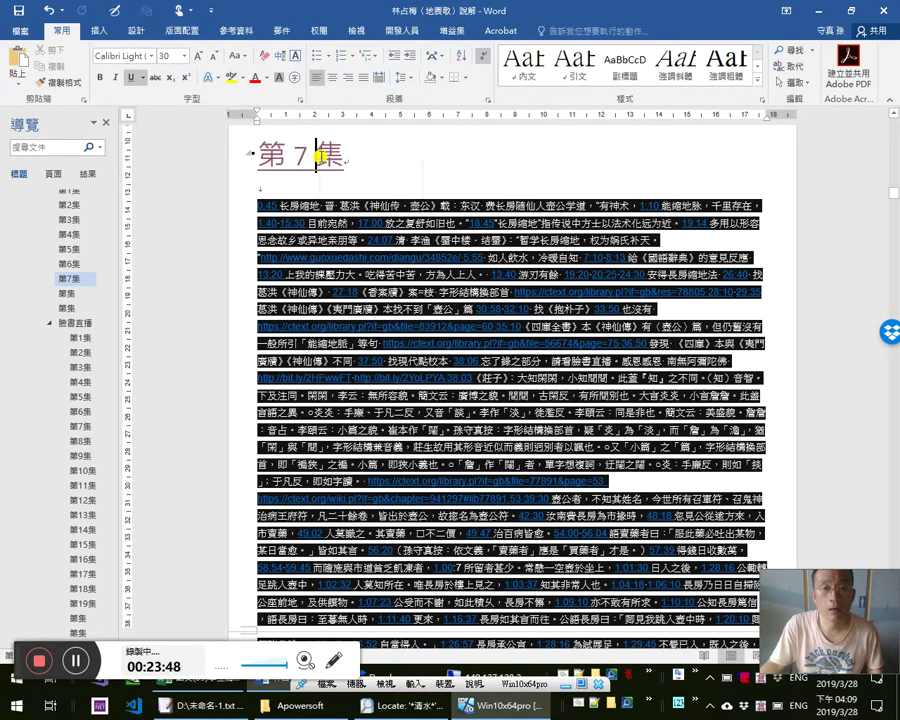
right_click(322, 160)
key("Escape")
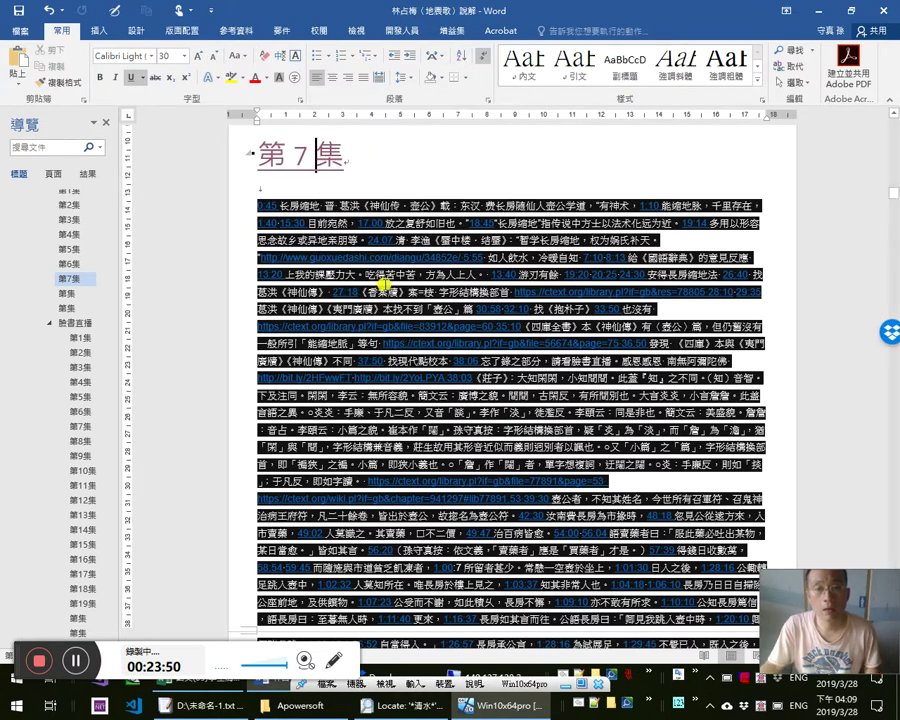
Switch to the Excel workbook with the Thursday Chinese class student list and select cell O27, a 3/21 score
key("alt+Tab")
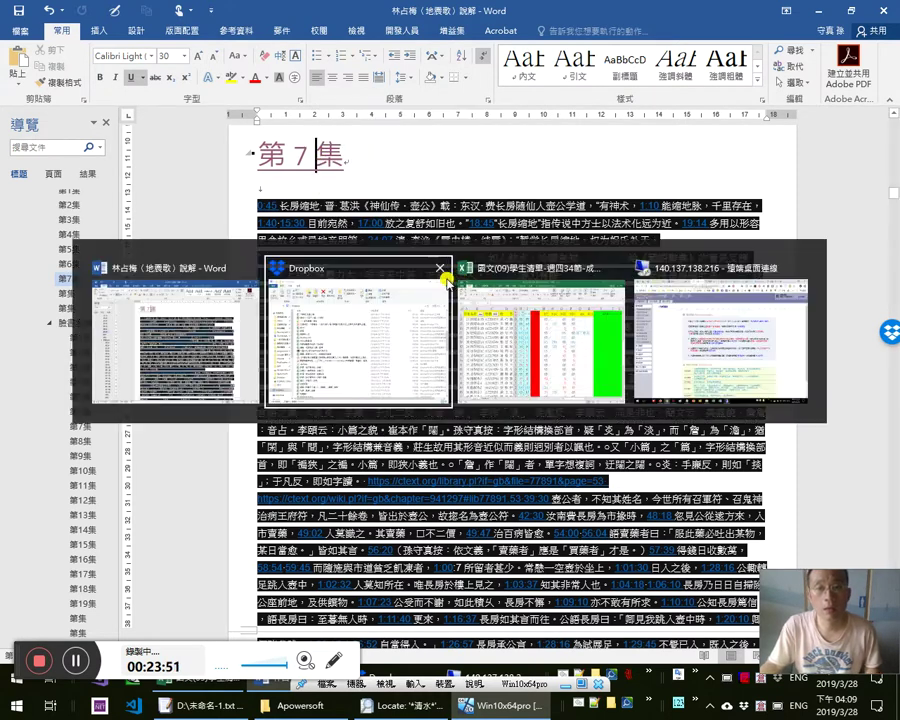
left_click(560, 287)
key("super")
left_click(511, 312)
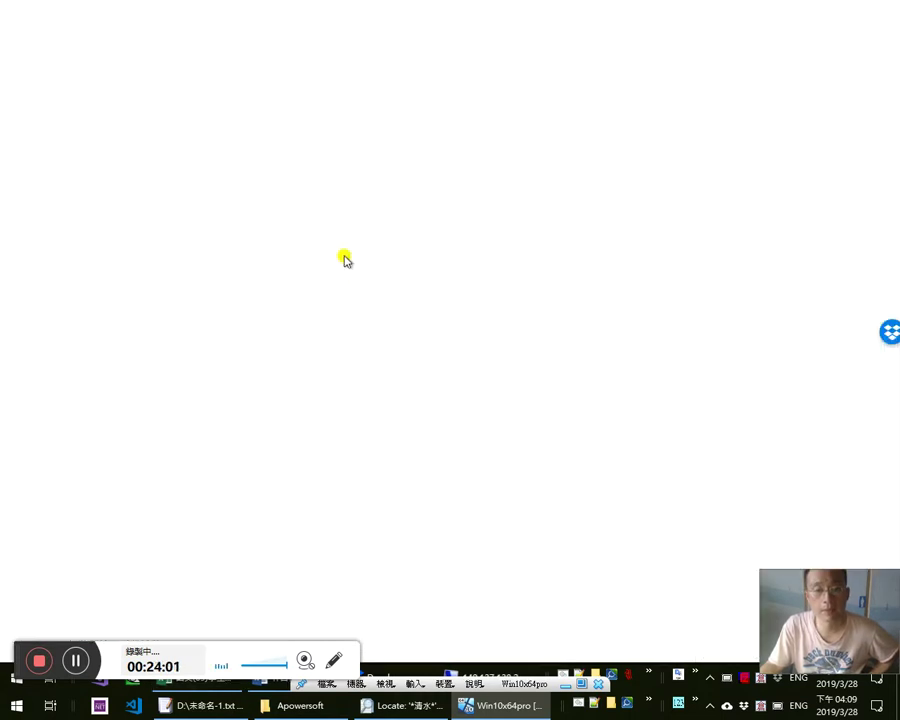
key("alt+Tab")
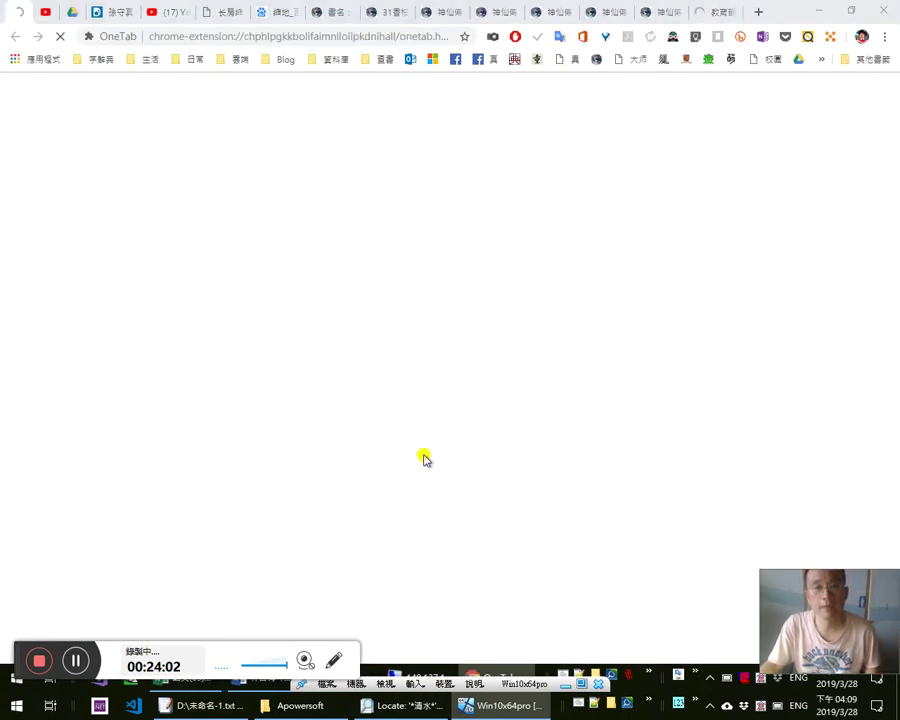
key("alt+Tab")
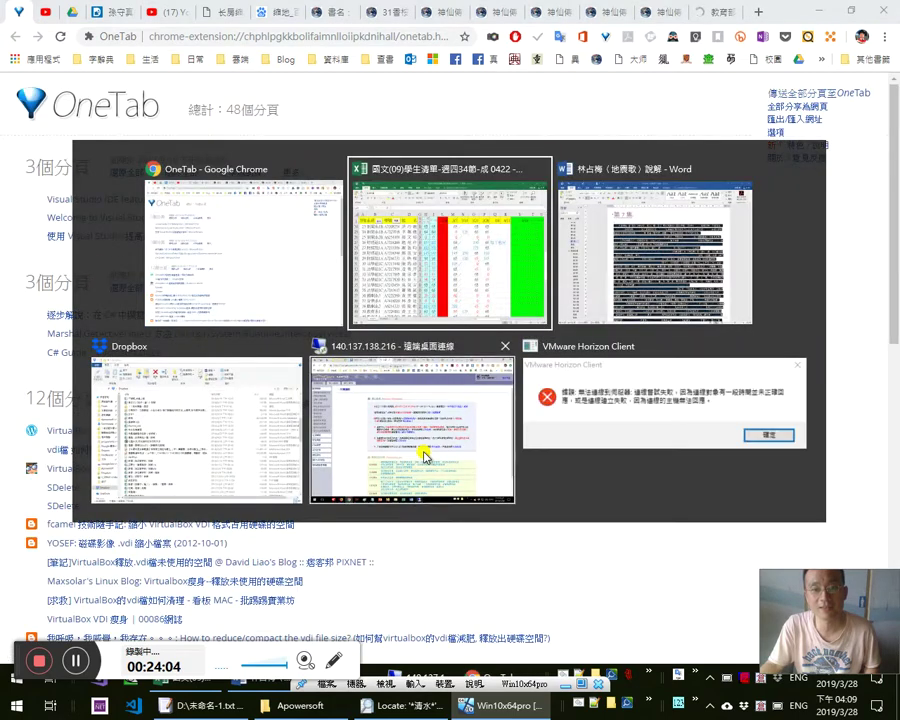
left_click(572, 284)
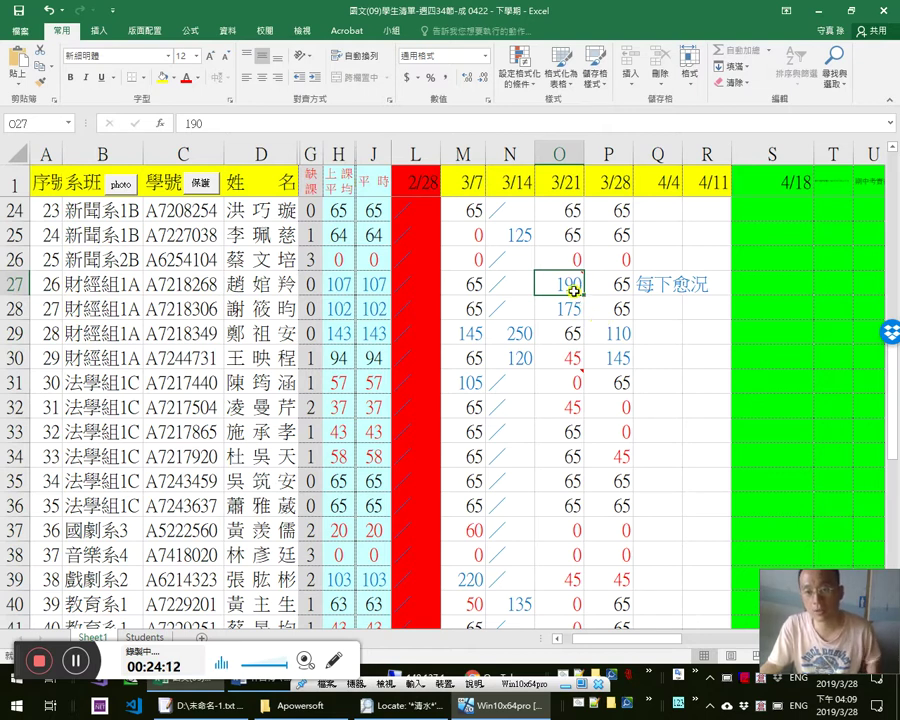
mouse_move(571, 287)
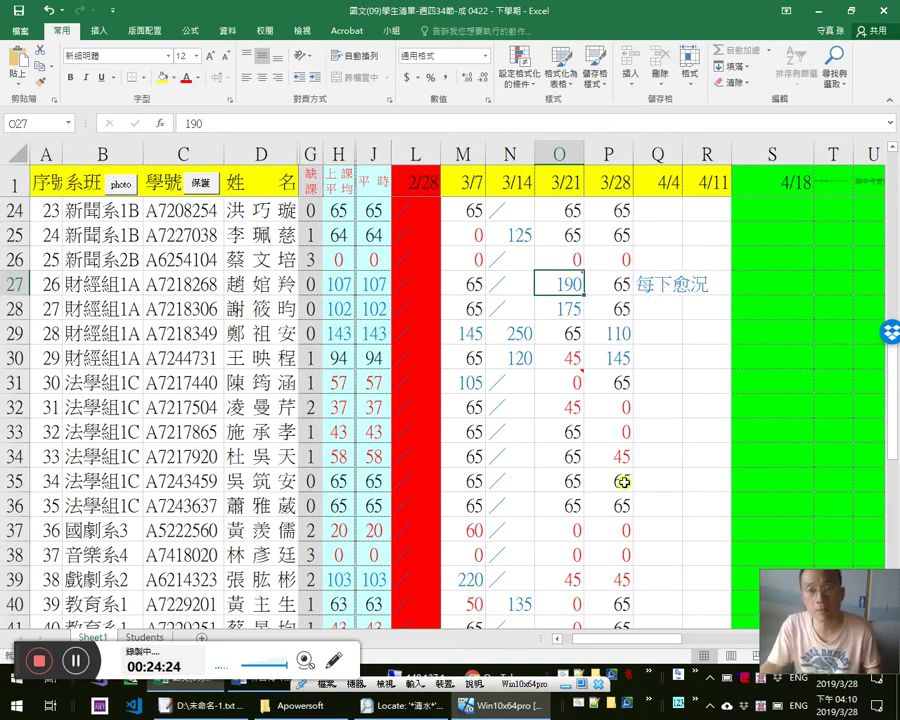
Examine the class scores, selecting N4:N6, O12:O14 and P12:P15, and close the workbook
scroll(621, 481, "down", 4)
scroll(662, 468, "down", 7)
scroll(665, 462, "up", 6)
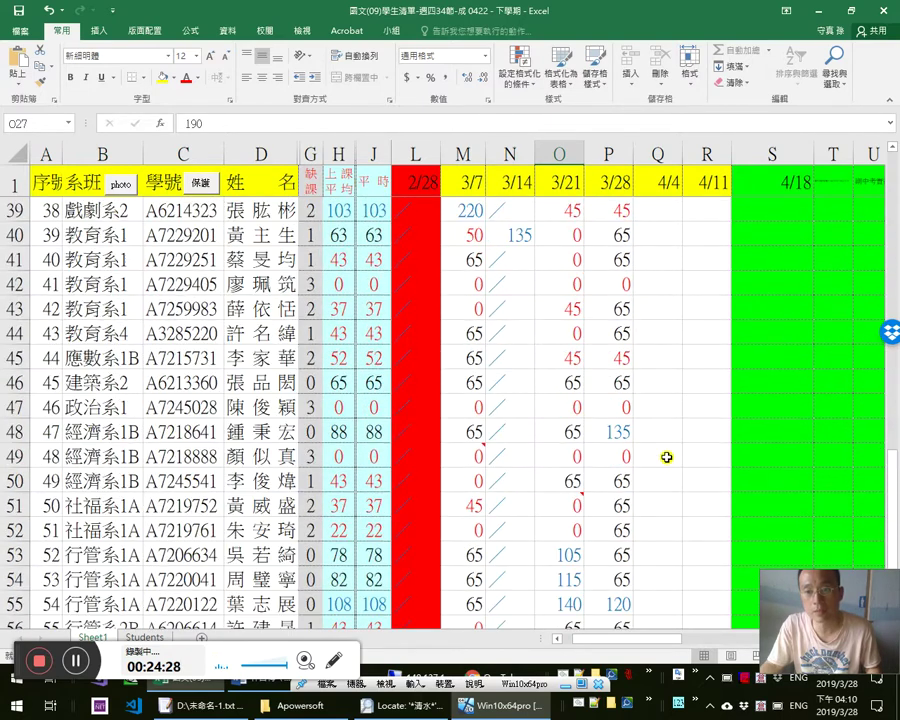
scroll(666, 457, "up", 12)
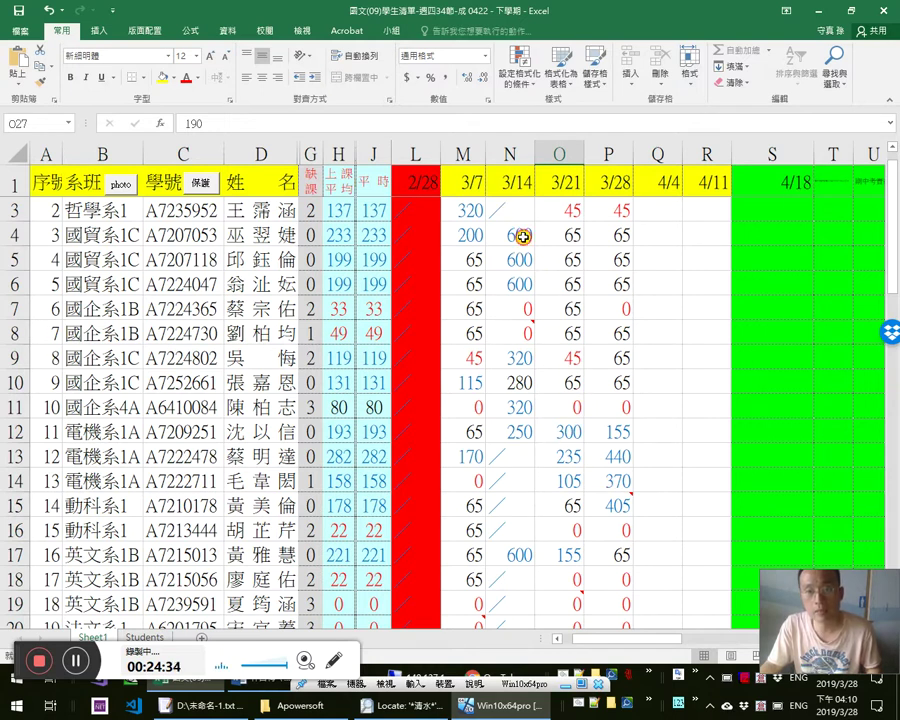
left_click_drag(523, 236, 518, 283)
left_click_drag(577, 434, 565, 480)
left_click_drag(617, 430, 618, 505)
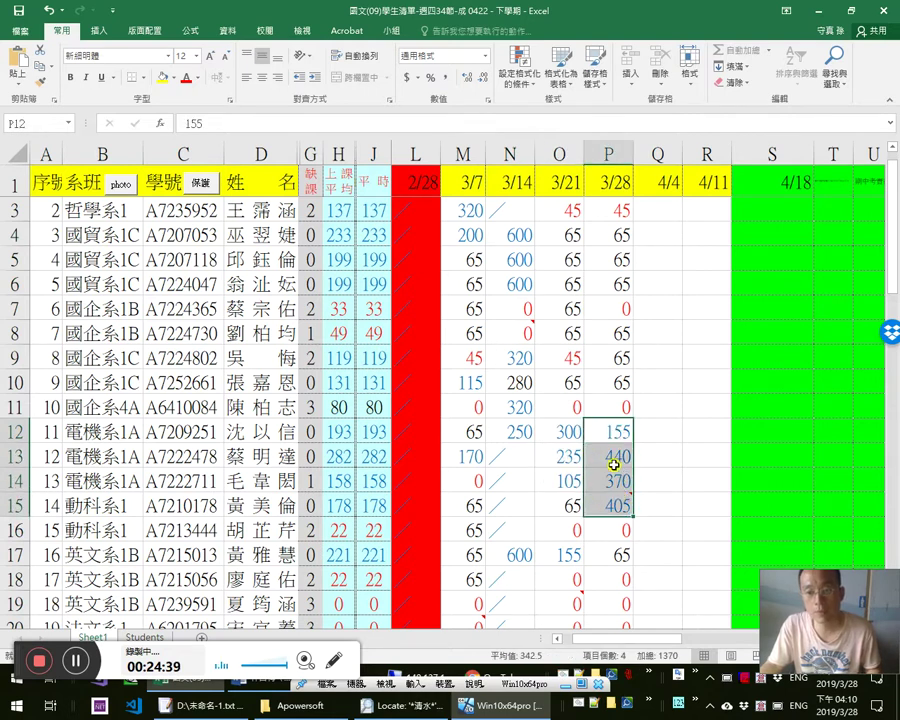
left_click(607, 432)
scroll(618, 448, "up", 1)
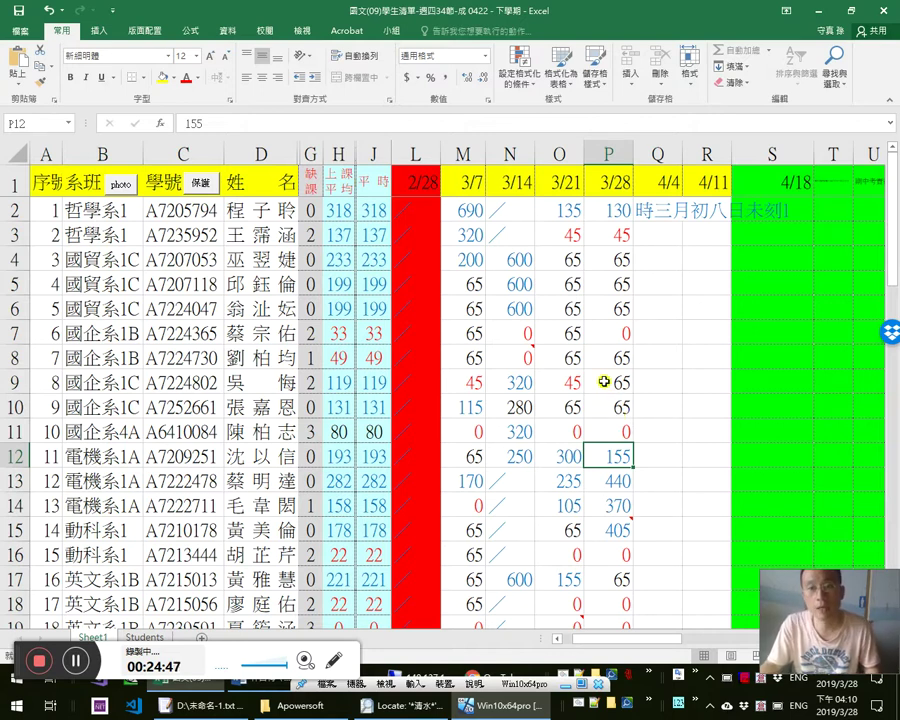
key("alt+F4")
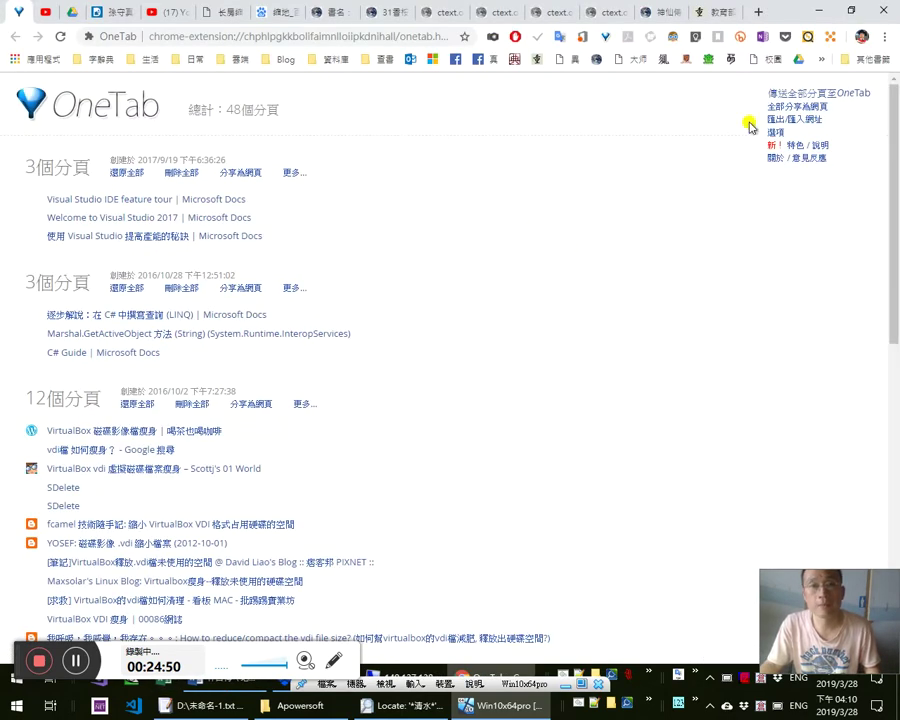
Switch back to the Word document 林占梅〈地震歌〉說解 and open the YouTube hyperlink on the 第7集 heading
key("alt+Tab")
key("Tab")
key("Tab")
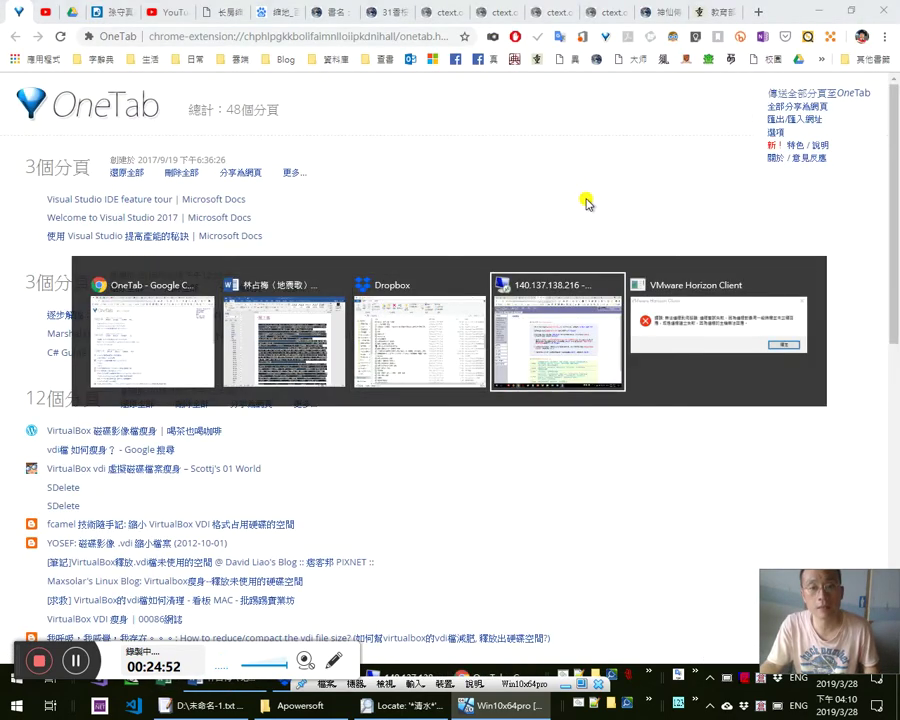
key("Escape")
key("alt+Tab")
key("Tab")
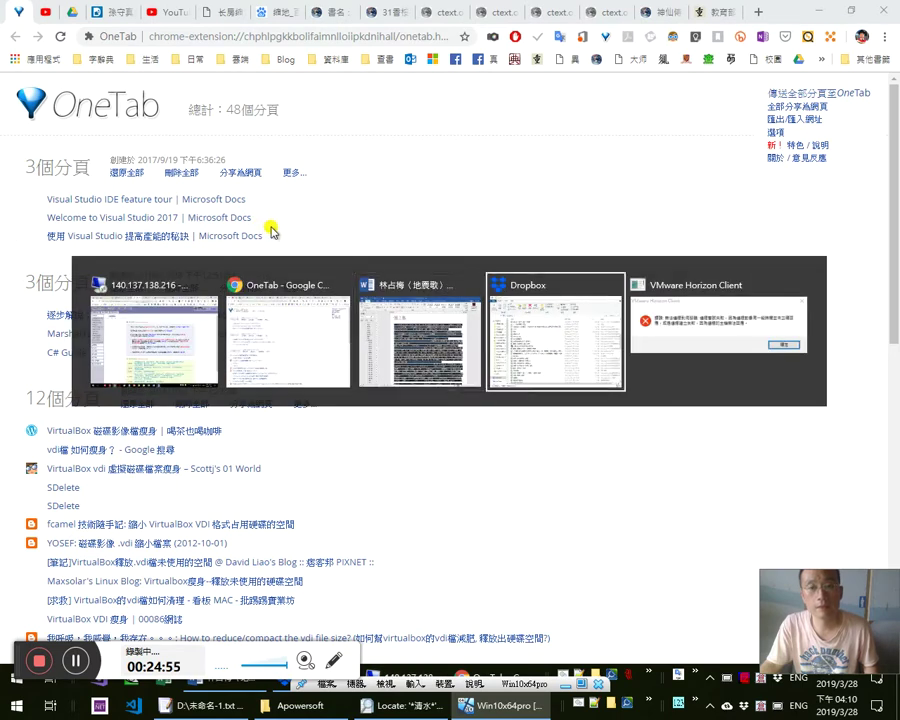
key("shift+Tab")
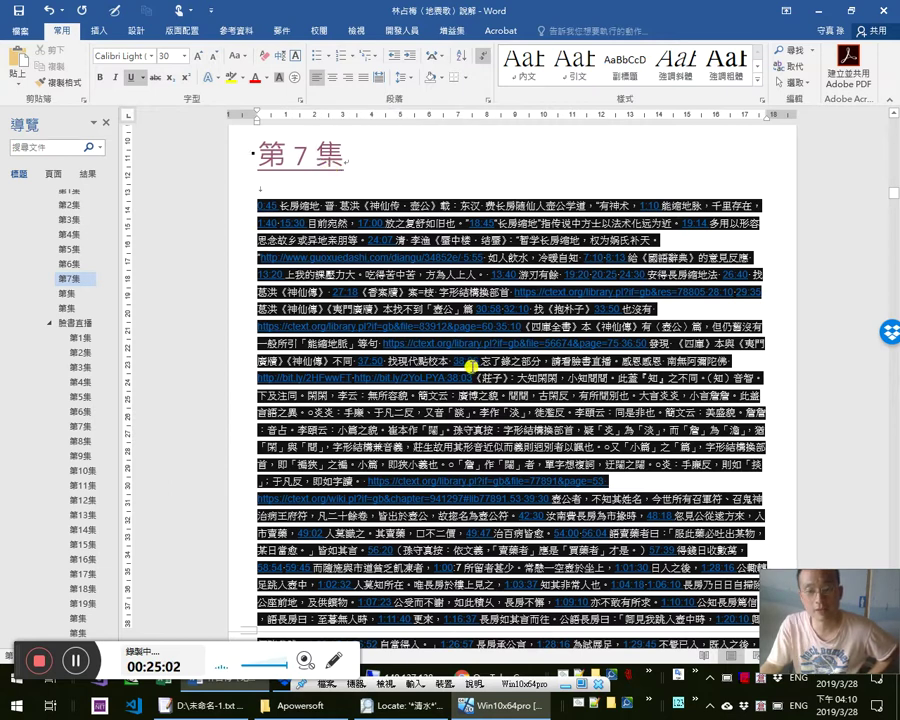
left_click(335, 156, "ctrl")
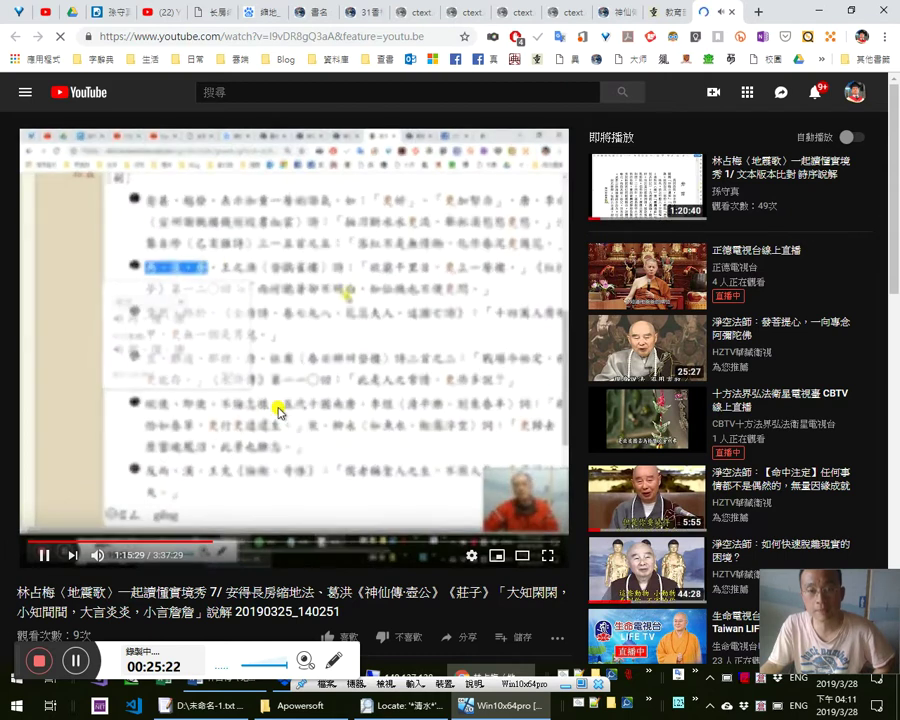
Resume playback of the episode 7 video and raise its volume to the maximum
left_click(279, 412)
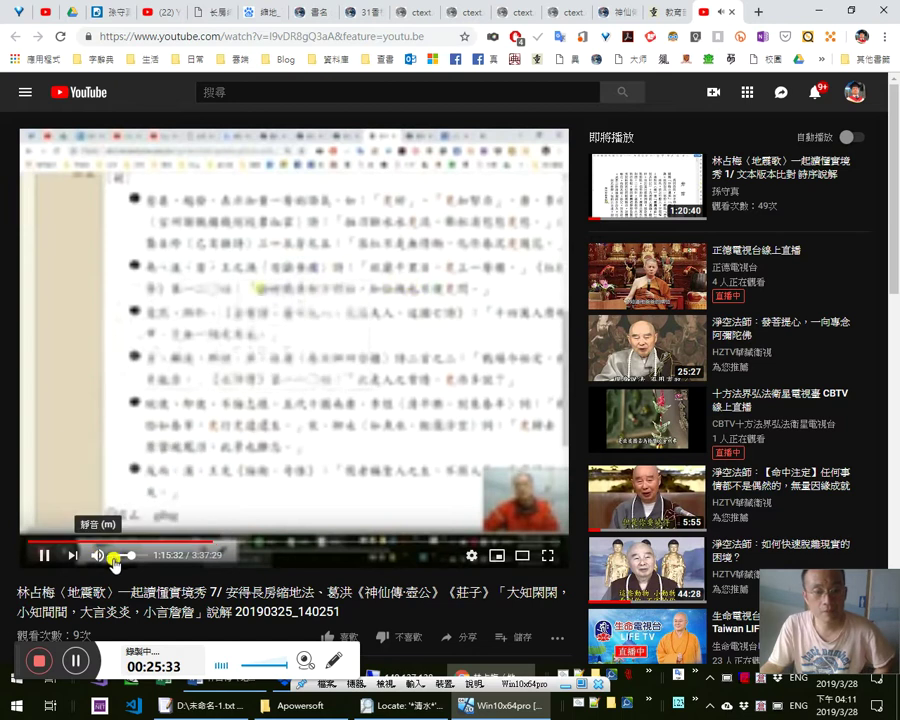
left_click(249, 390)
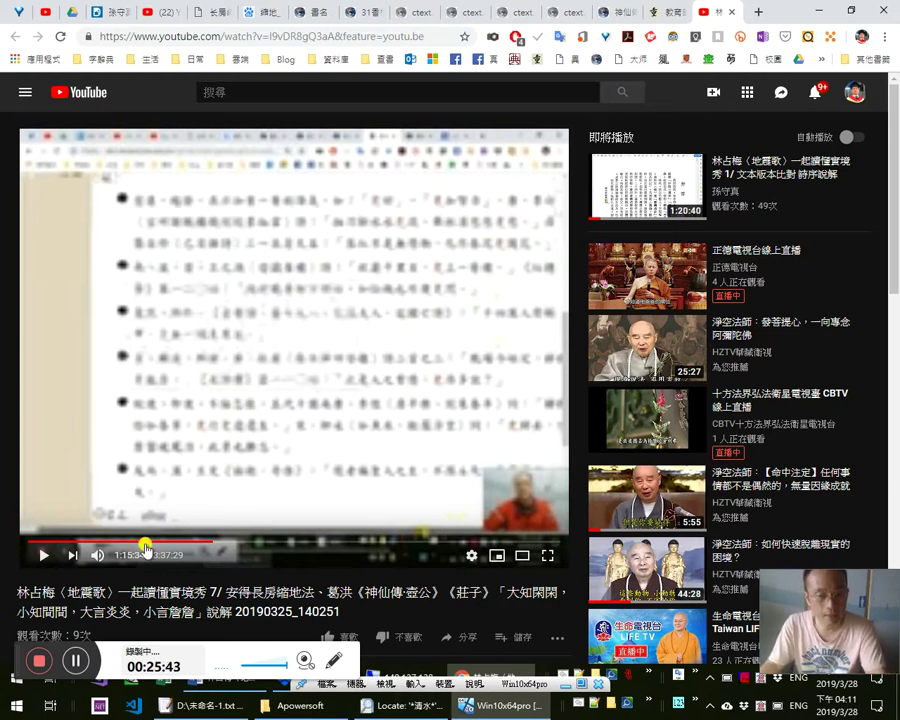
left_click(43, 555)
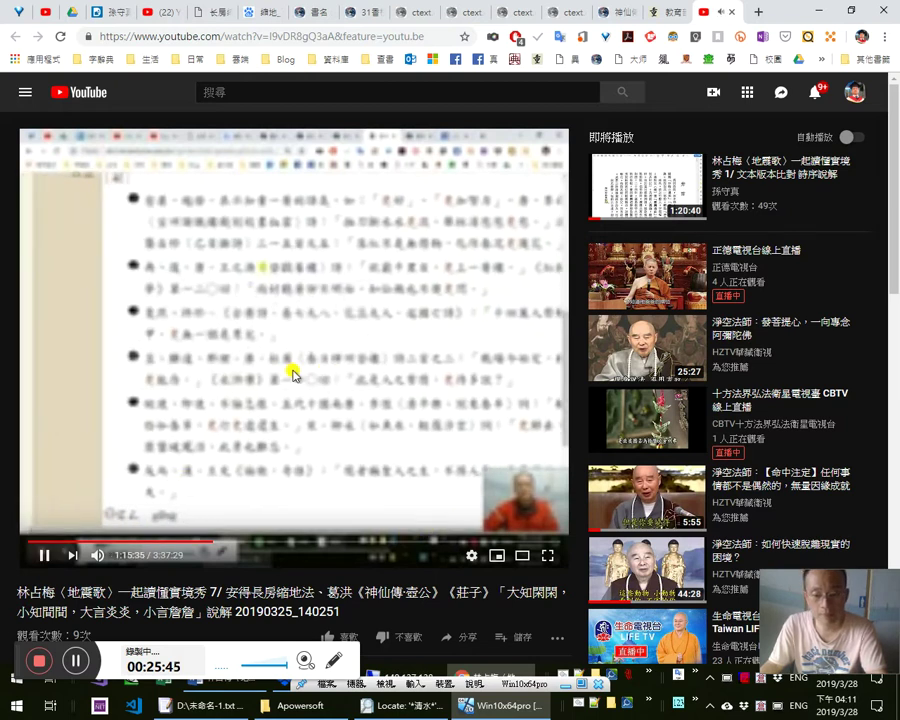
mouse_move(100, 552)
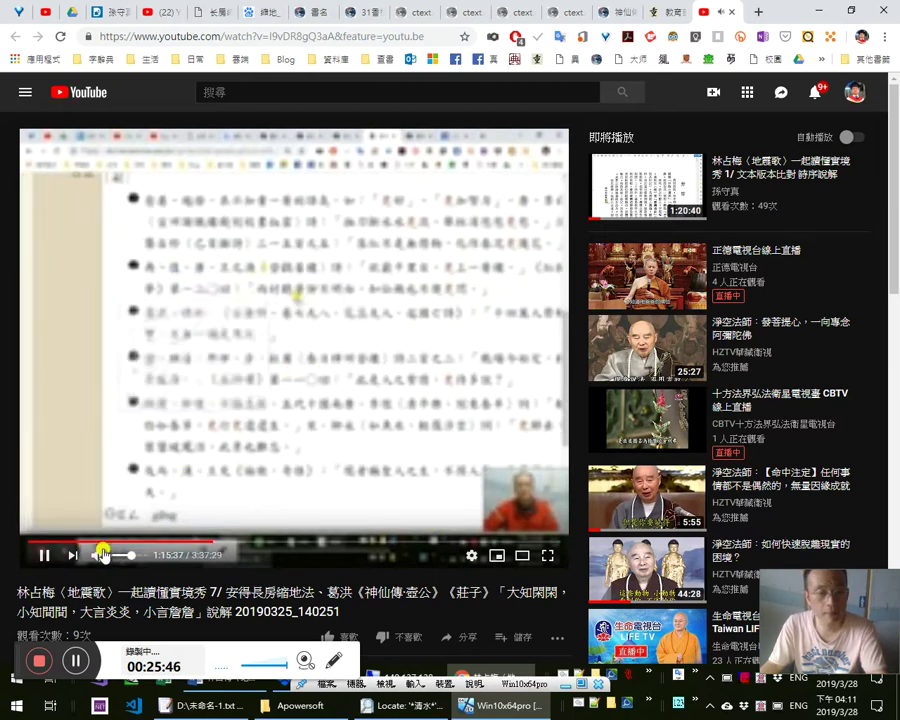
left_click_drag(143, 558, 149, 558)
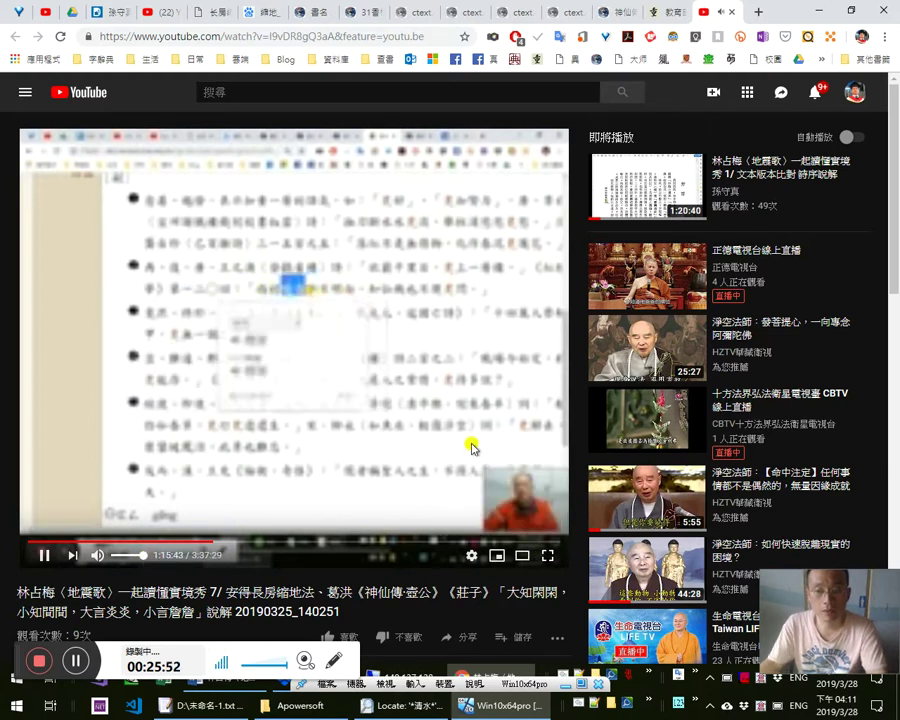
Watch a further part of the episode 7 video with pauses in between, and close its browser tab
left_click(326, 414)
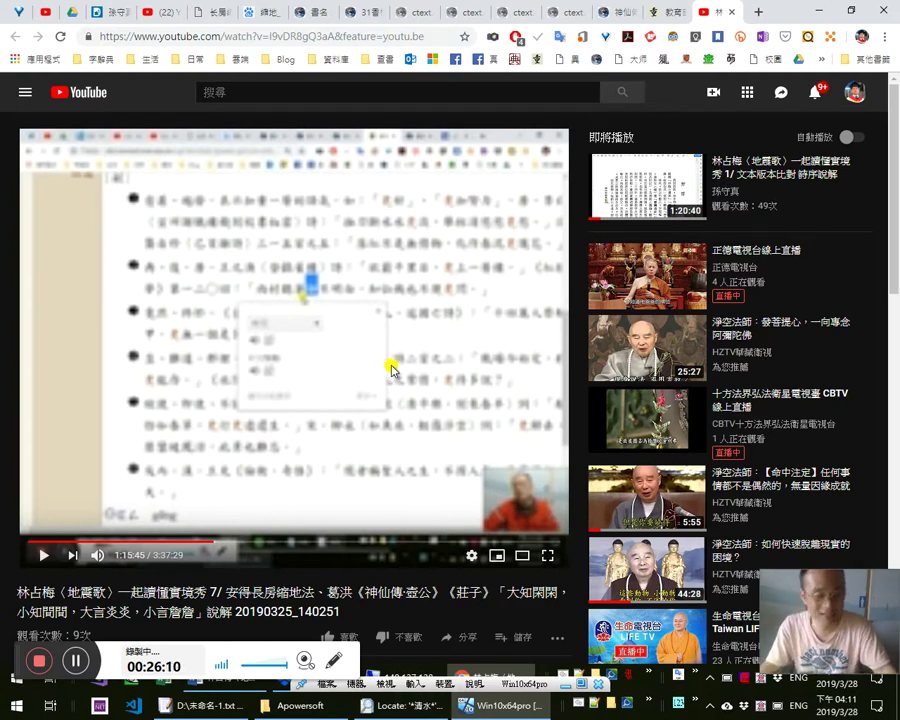
left_click(436, 275)
left_click(411, 321)
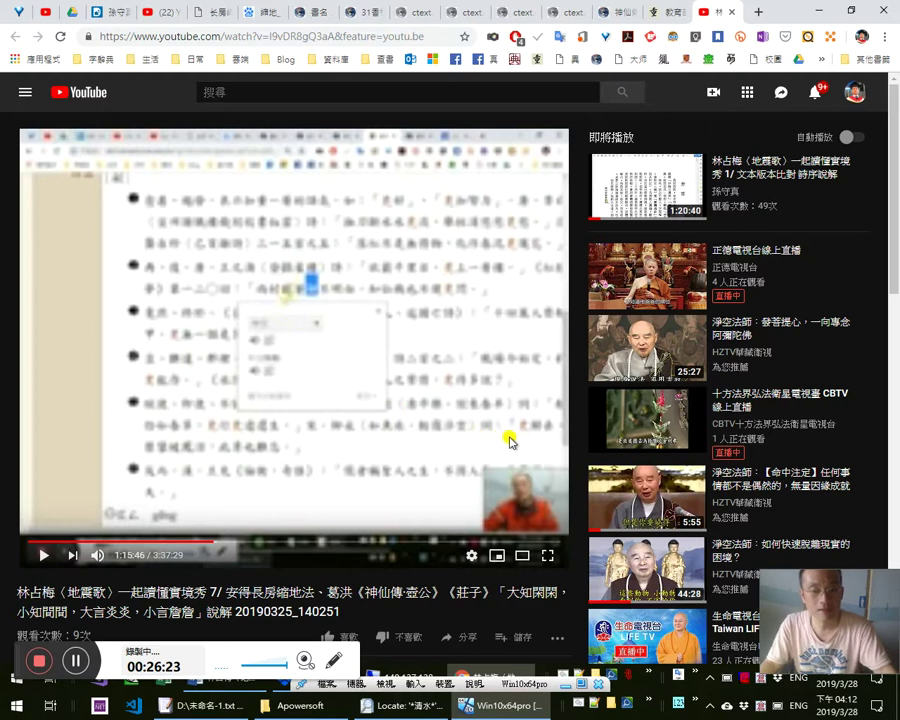
scroll(510, 438, "down", 1)
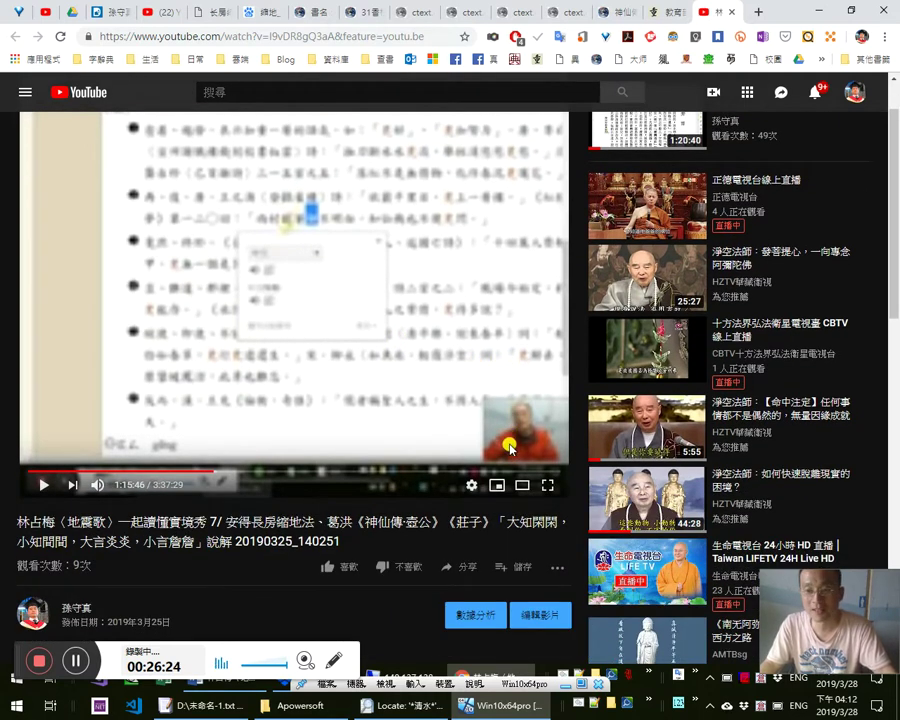
scroll(475, 390, "up", 1)
left_click(481, 410)
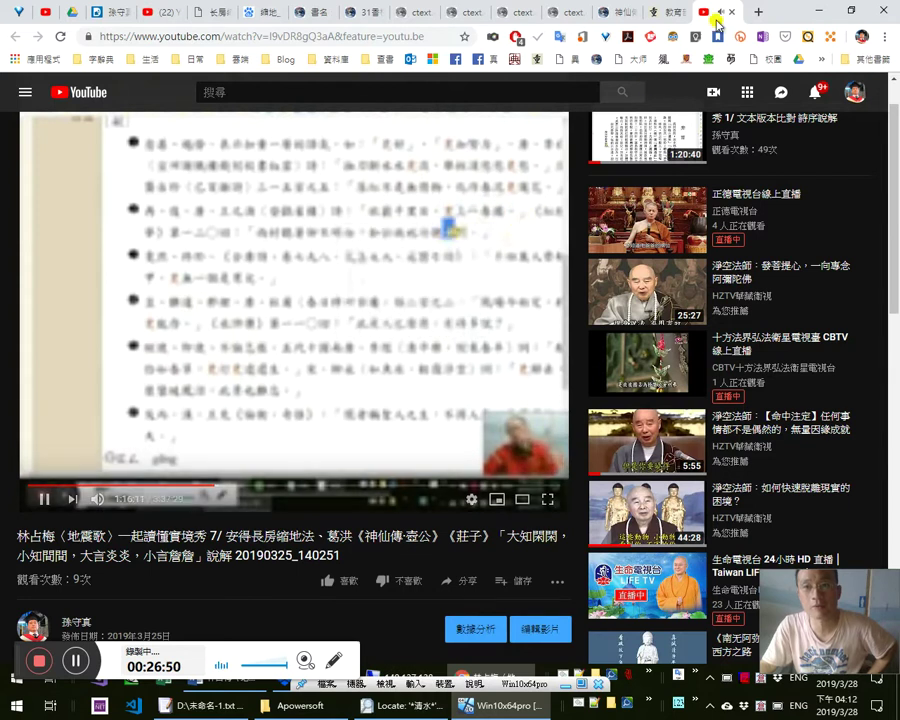
key("ctrl+w")
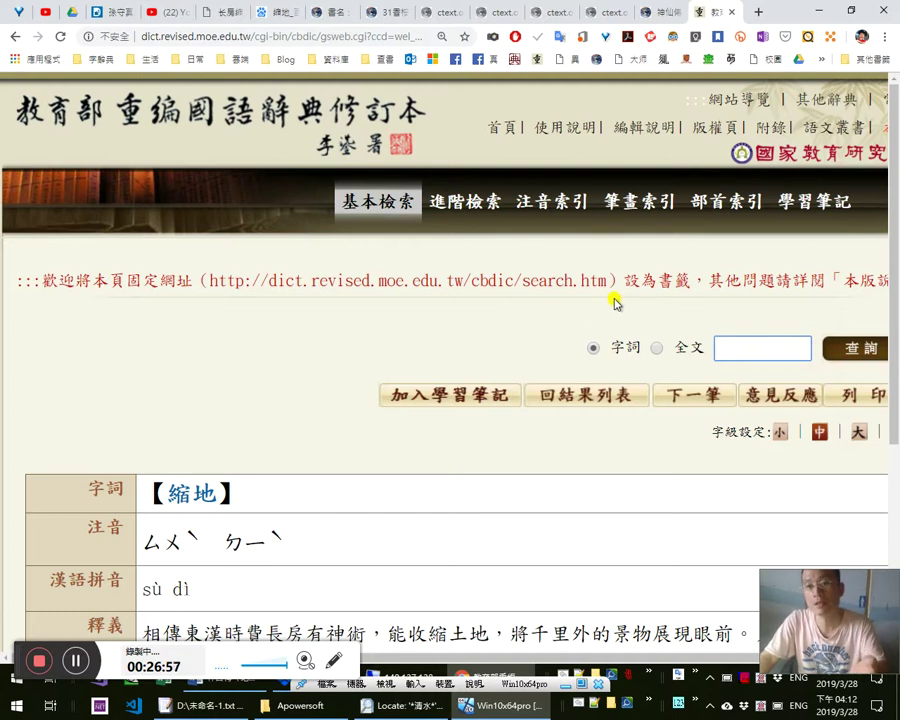
Switch to the Word document and return to its beginning, the title 地震歌
left_click(243, 688)
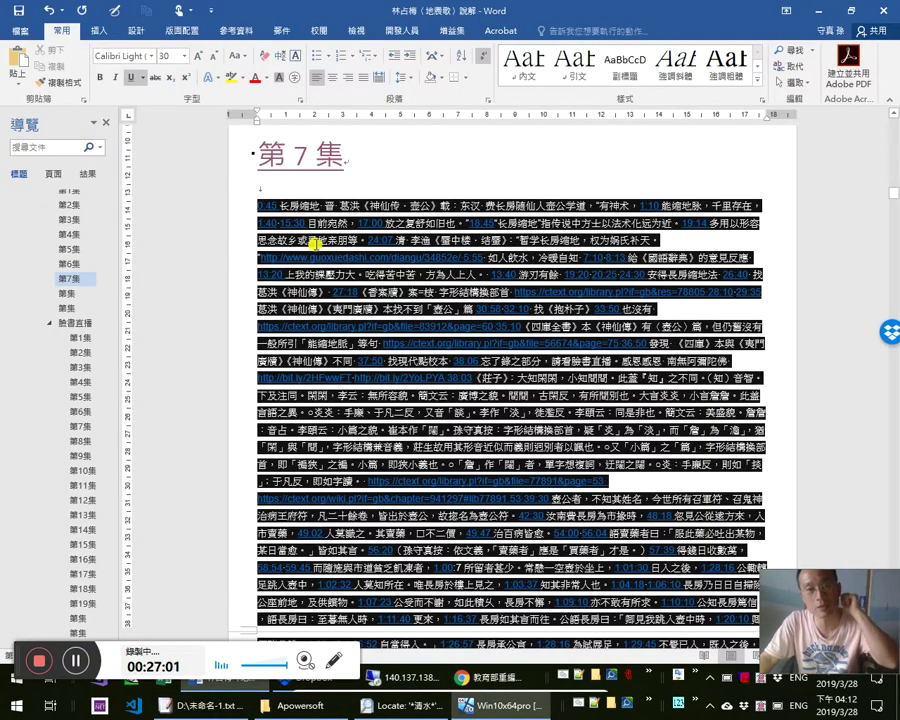
scroll(426, 280, "up", 8)
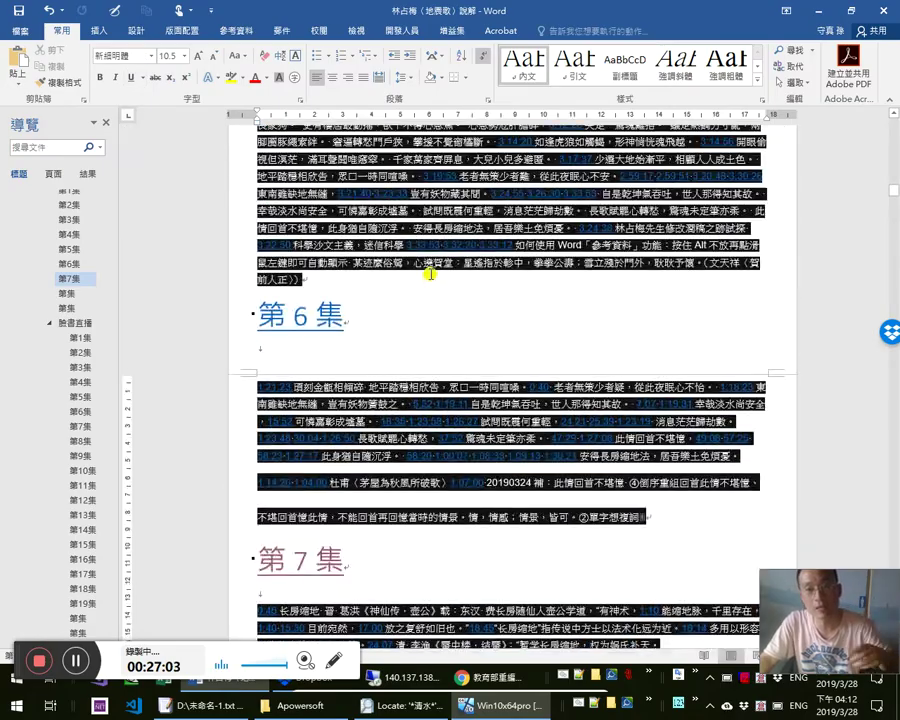
scroll(430, 273, "up", 1)
scroll(488, 310, "up", 15)
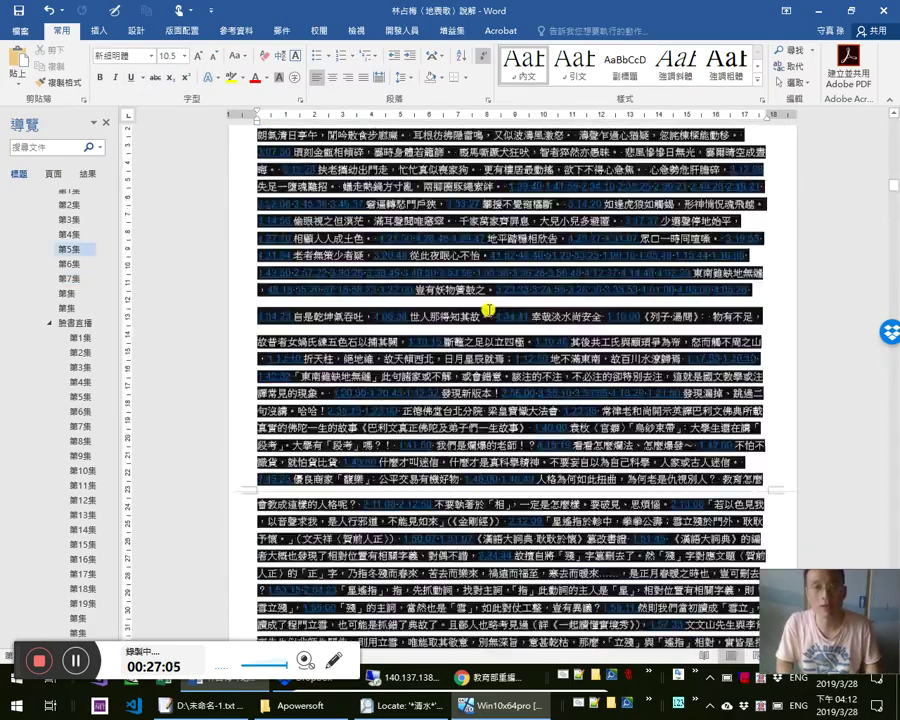
scroll(488, 310, "up", 3)
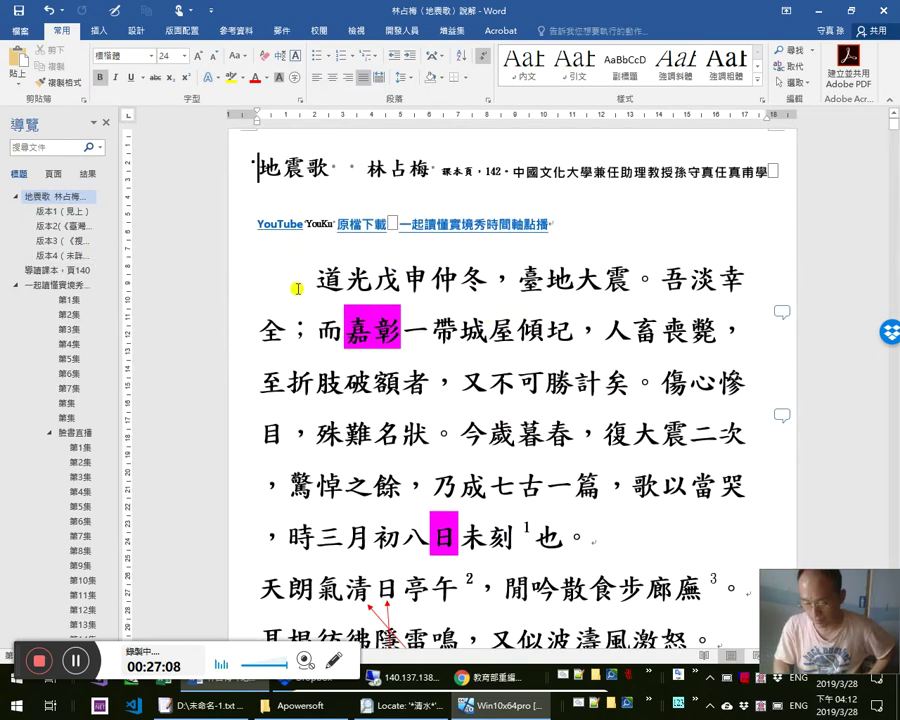
Follow the link on the poem's last line 安得長房縮地法，居吾樂土免煩憂 to its commentary section
key("Page_Down")
key("Page_Down")
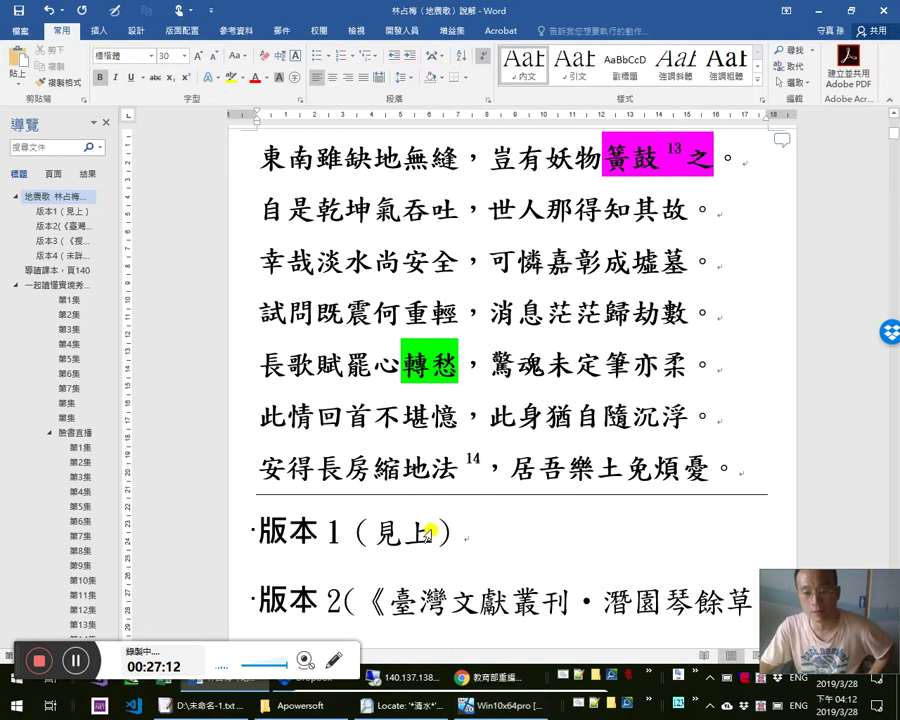
left_click(546, 469)
left_click(578, 473)
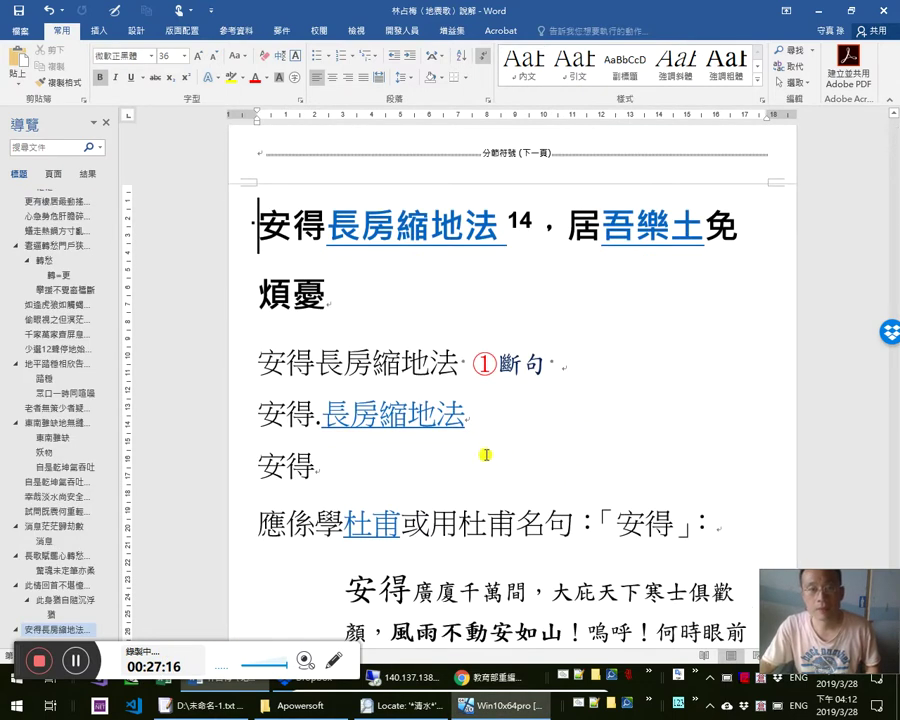
Read through the commentary on 安得 and 長房縮地法 down to the 吾樂土 heading
scroll(499, 454, "down", 5)
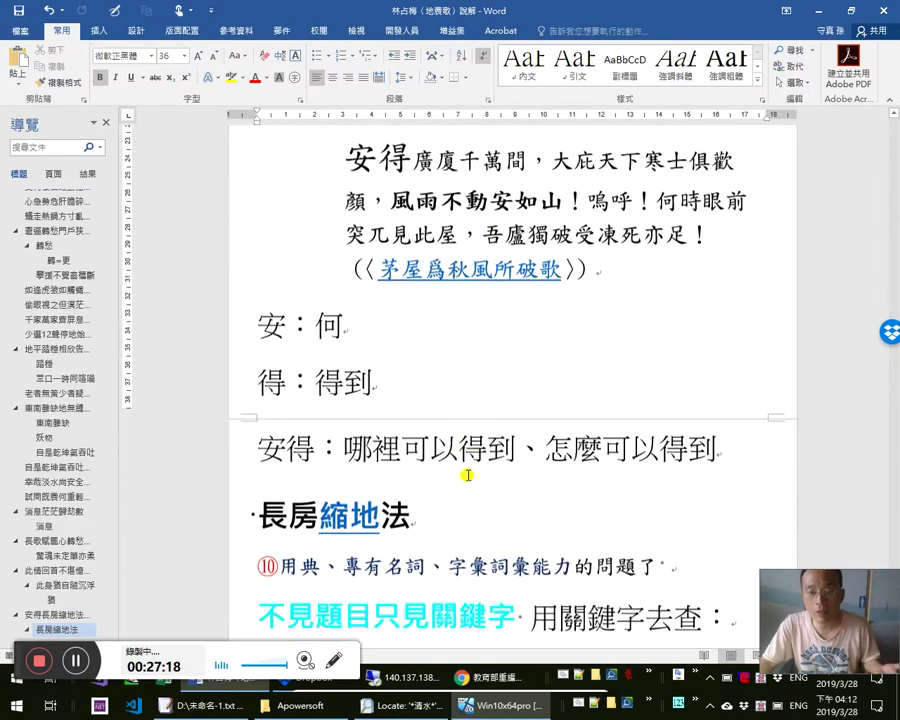
scroll(467, 475, "down", 8)
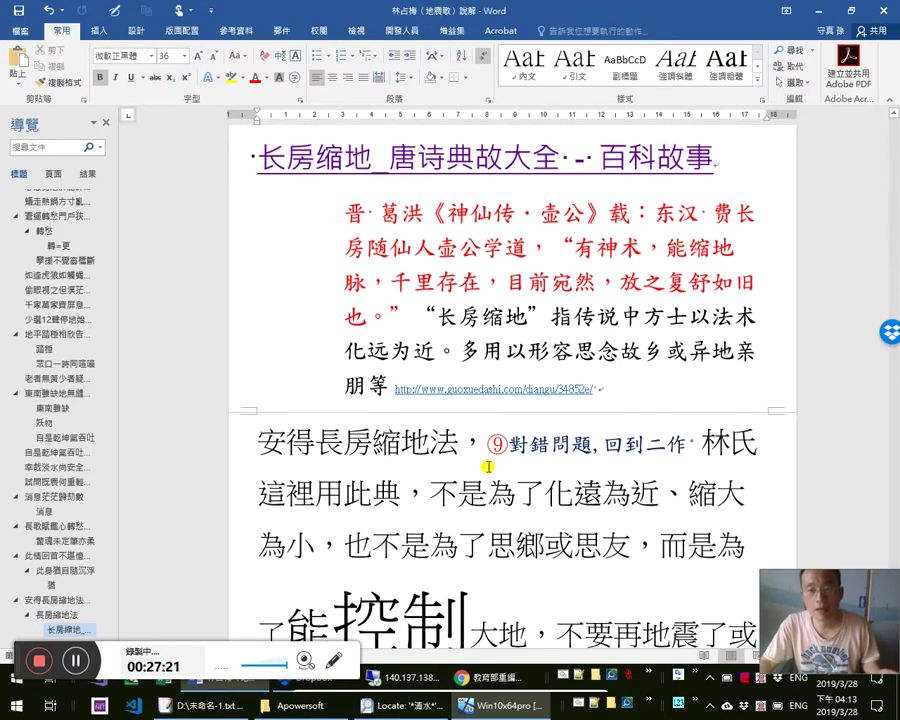
left_click(630, 542)
scroll(627, 535, "down", 2)
scroll(621, 530, "up", 3)
scroll(622, 528, "up", 2)
scroll(621, 516, "down", 4)
scroll(620, 514, "down", 6)
left_click(482, 328)
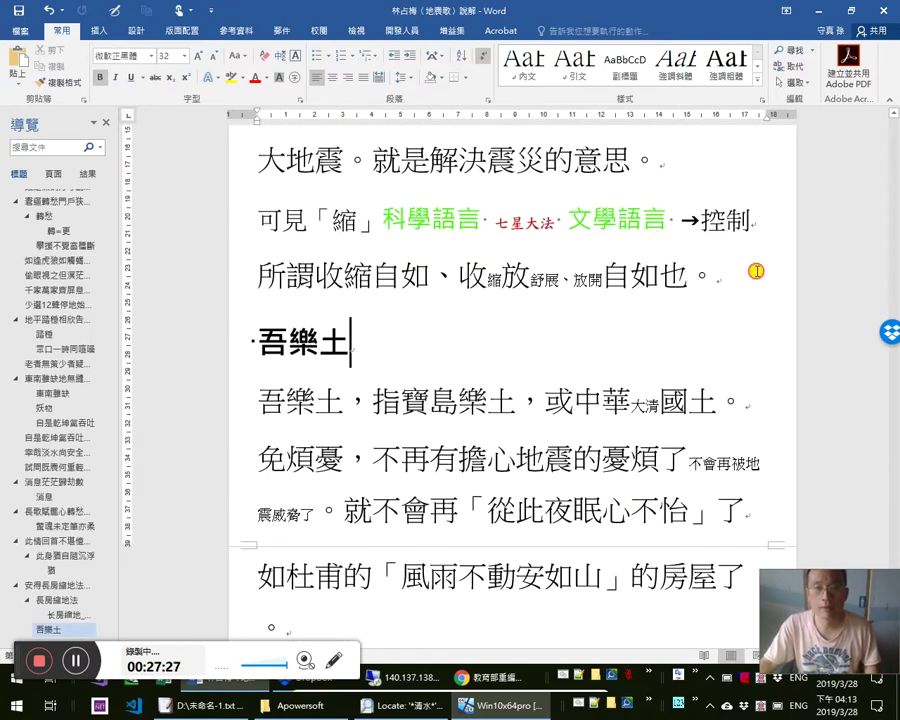
Add a paragraph after the line 所謂收縮自如 that reads 經讀《四庫全書》本《神仙傳》才
left_click(756, 271)
key("Return")
type("經")
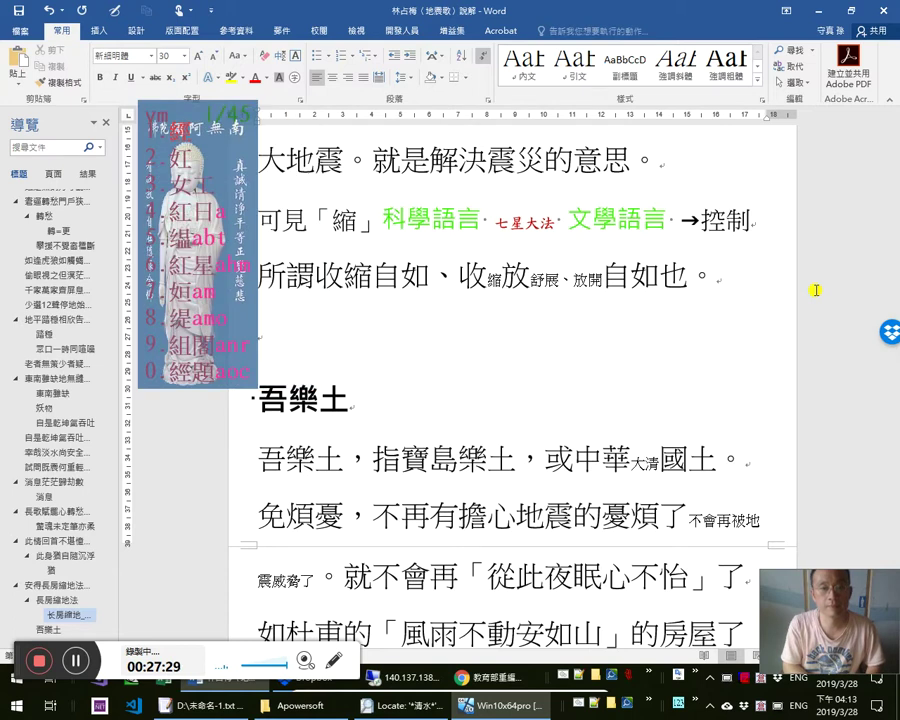
type("讀")
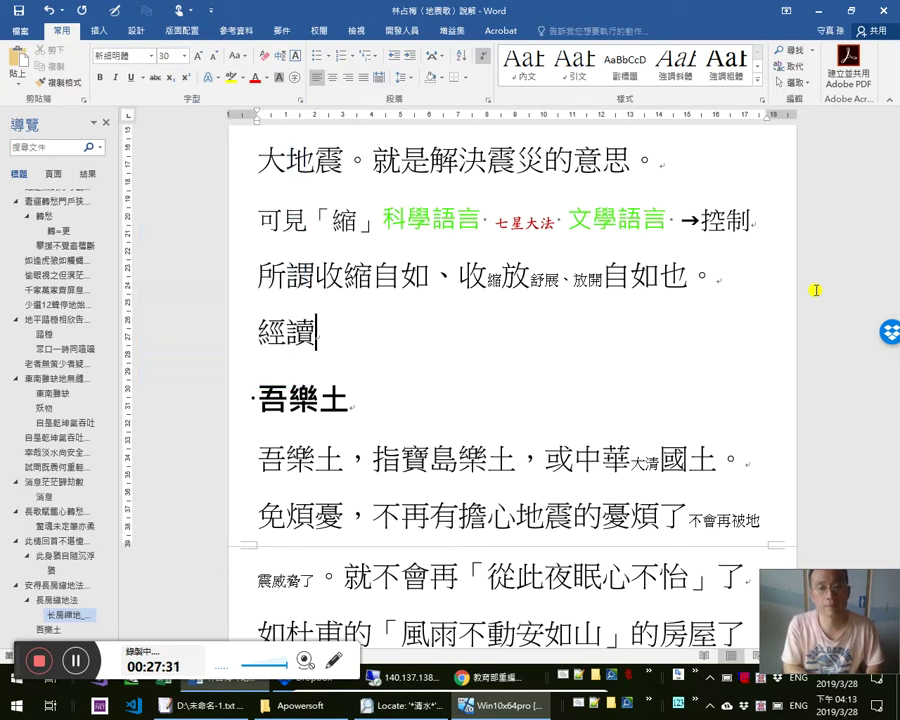
type("《四庫全書")
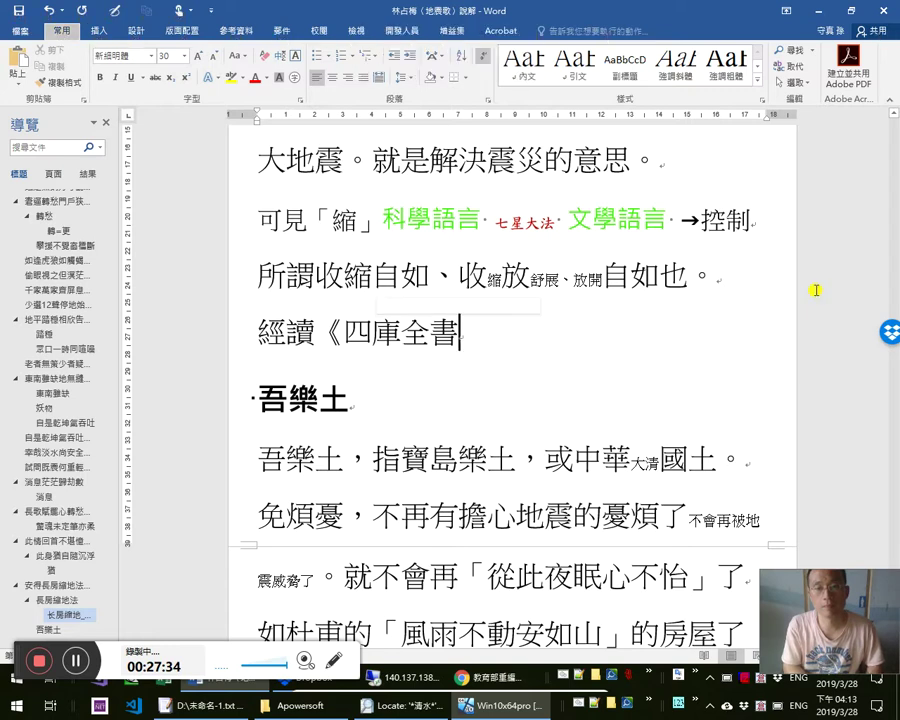
type("》")
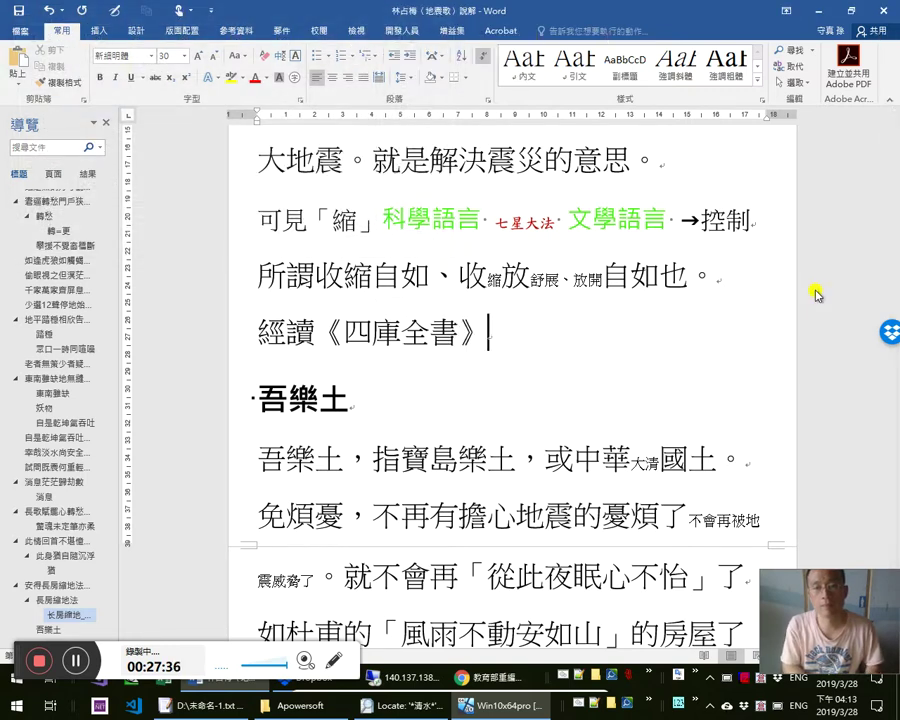
type("本《")
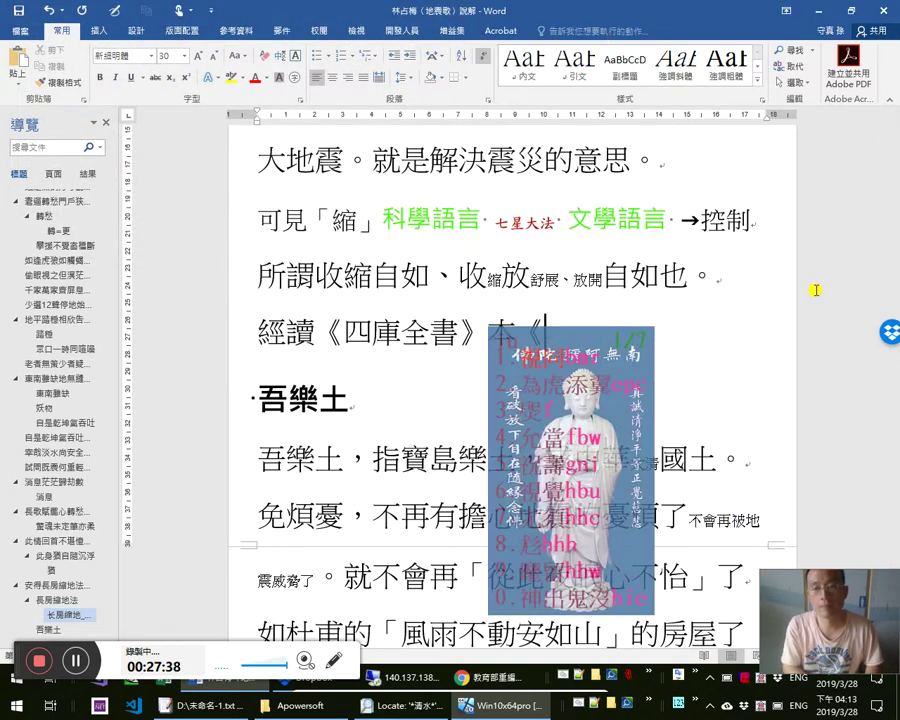
type("神仙傳")
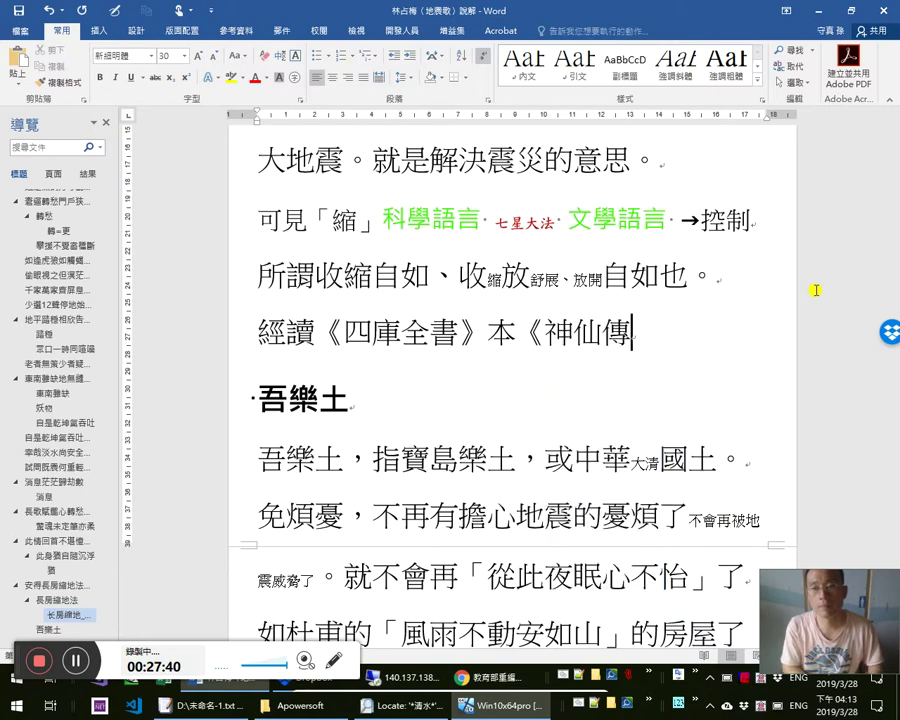
type("》才")
Insert 第九卷〈壺公〉篇 before 才 and continue the sentence with 發現，又是一個, followed by a new line
type("第九卷")
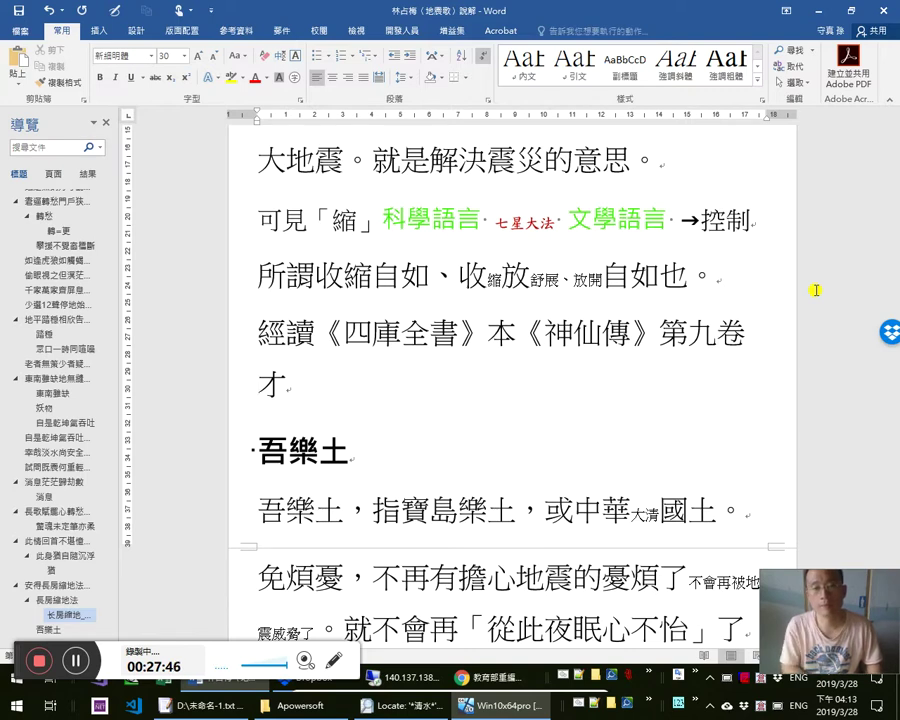
type("〈〉")
key("Left")
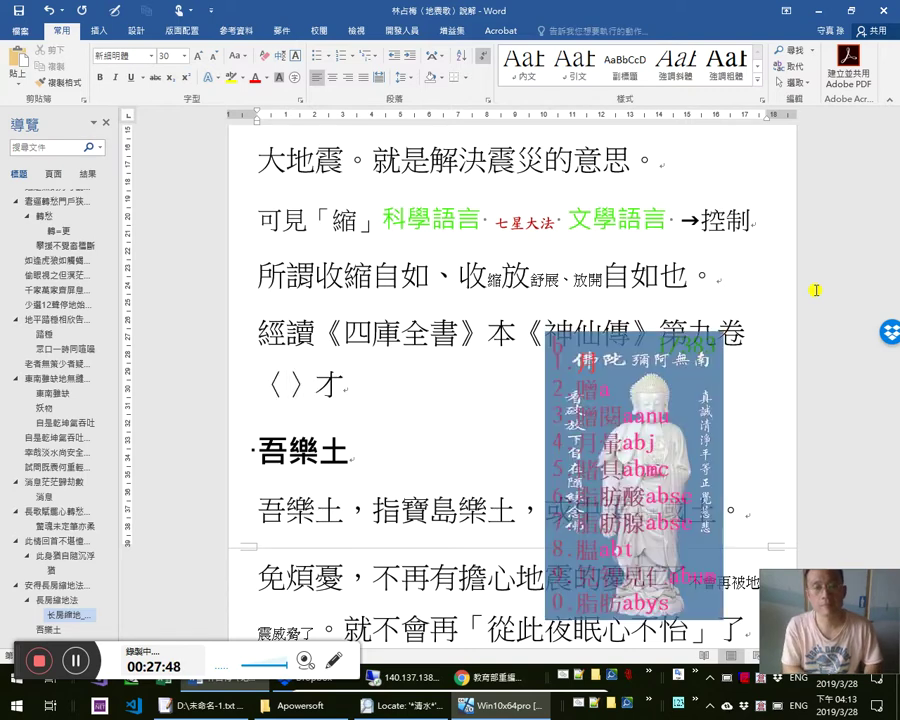
type("壺公")
key("Right")
type("篇")
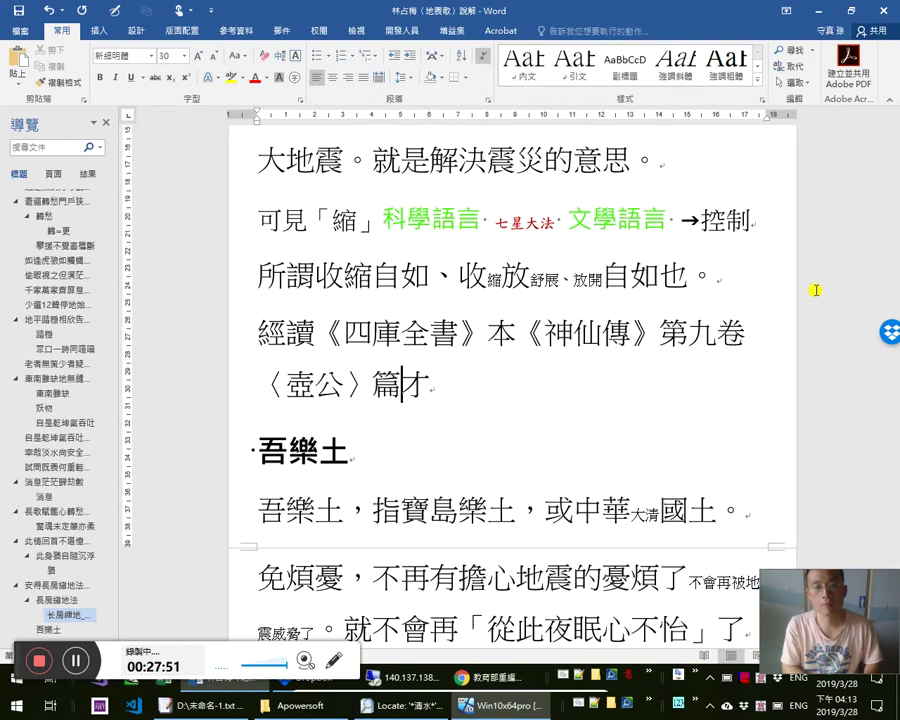
type("發現，又是一個")
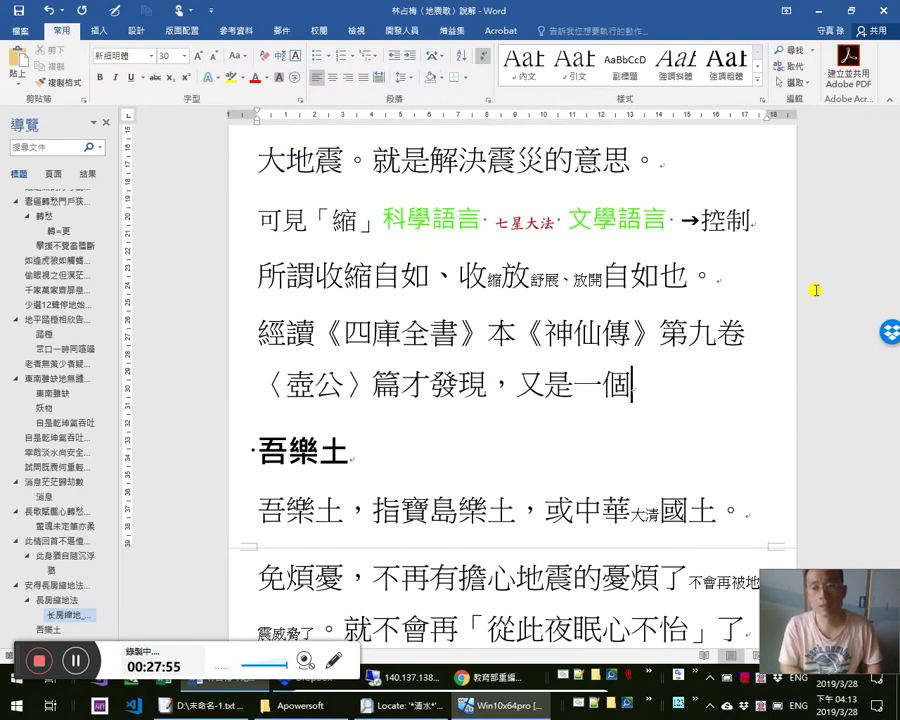
key("Return")
Switch to Chrome, open the Facebook profile in a new tab and show its notes list (網誌)
key("alt+Tab")
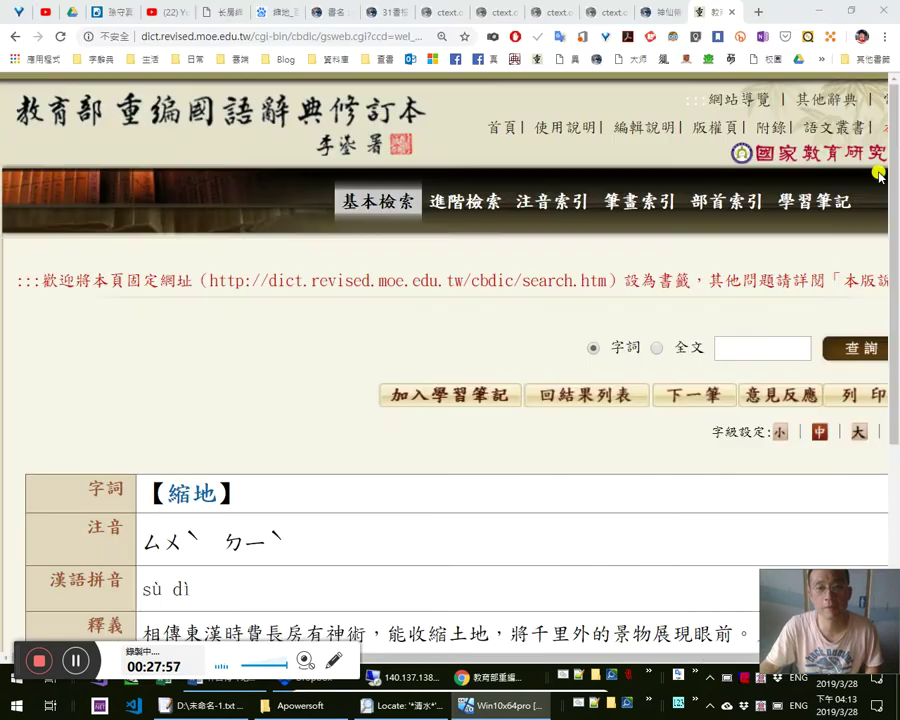
middle_click(491, 60)
left_click(706, 14)
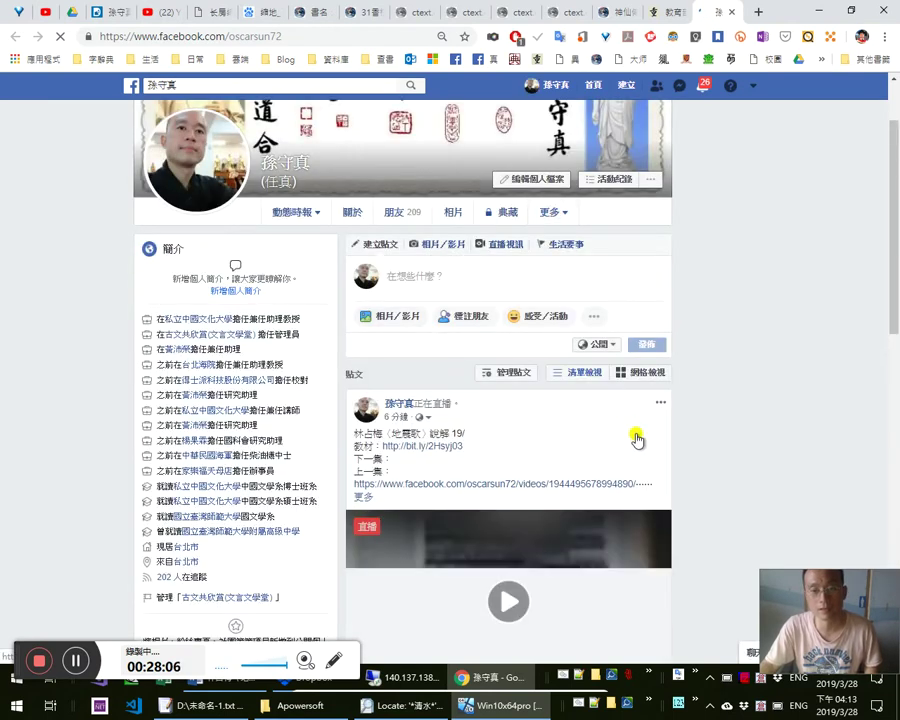
left_click(557, 213)
left_click(557, 214)
left_click(560, 216)
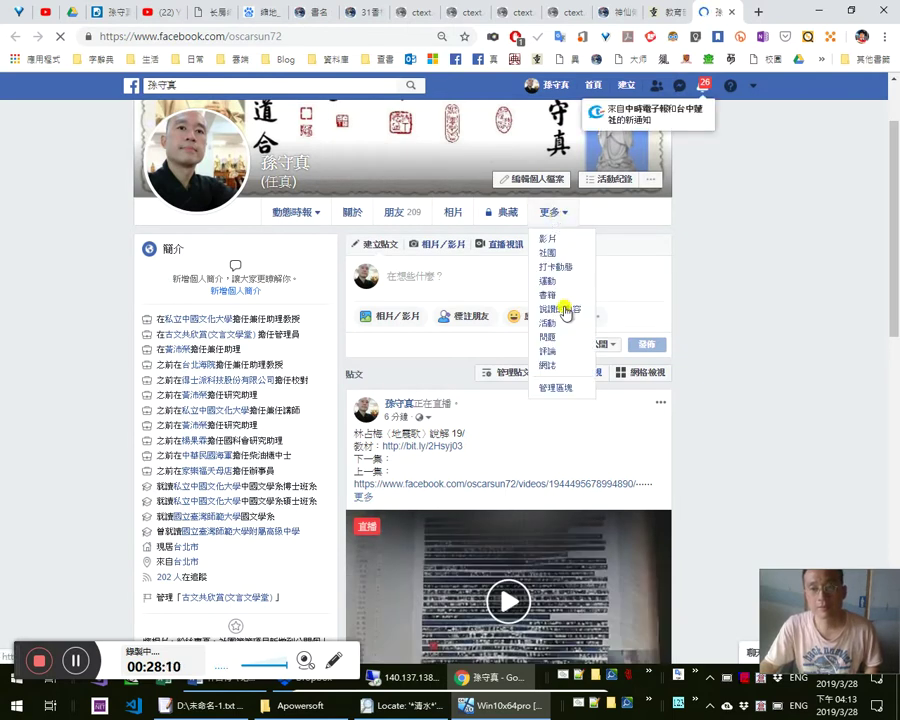
left_click(563, 366)
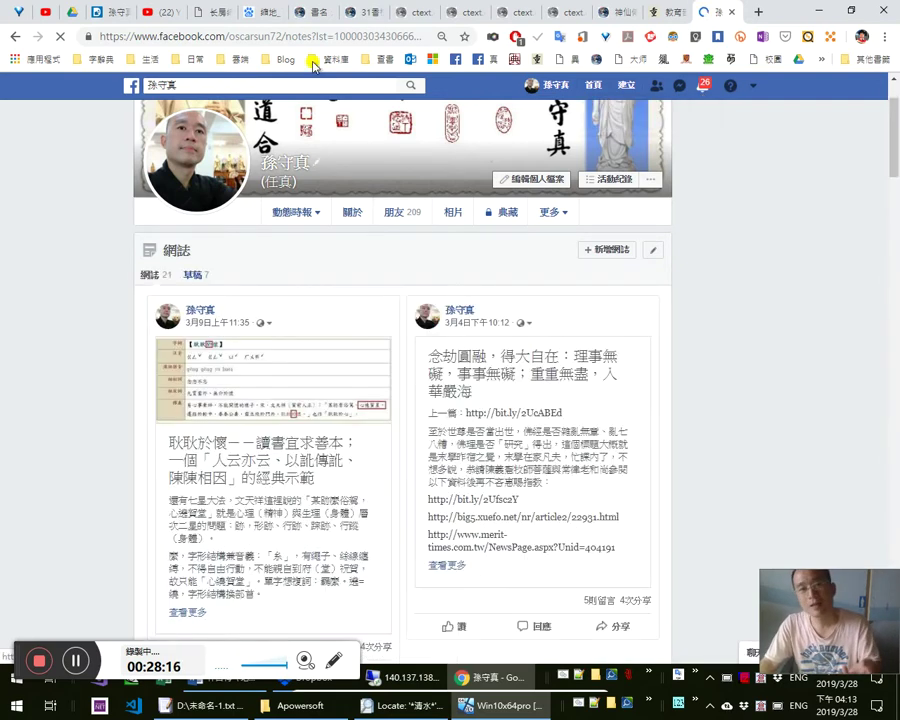
Review the open reference pages: the 长房缩地 allusion entry with its 壶公 citation and the ctext.org pages on 神仙傳
left_click(210, 12)
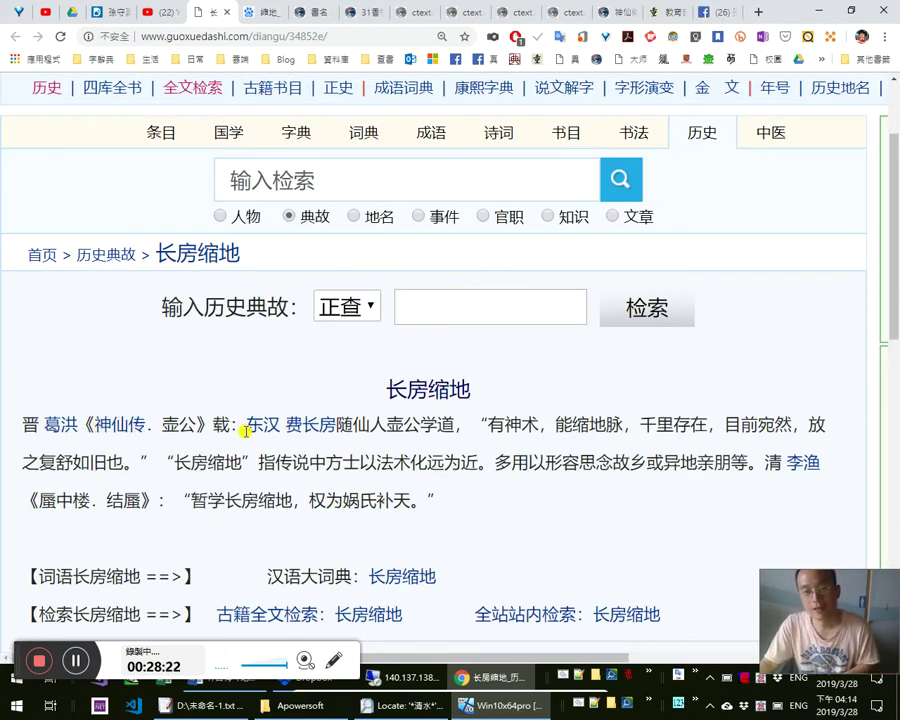
left_click_drag(220, 425, 153, 419)
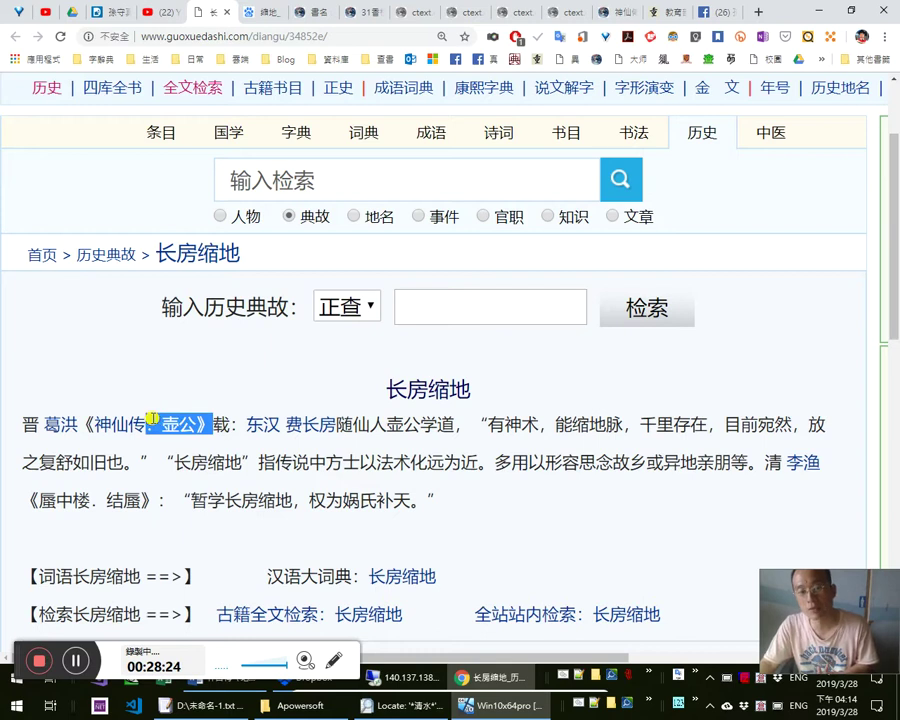
left_click(314, 16)
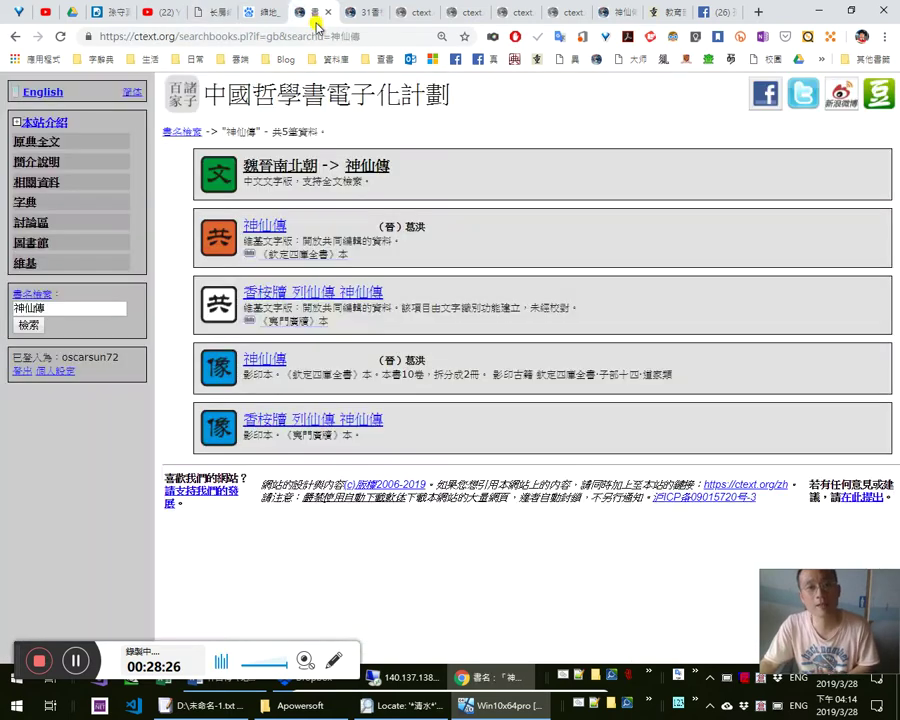
left_click(370, 13)
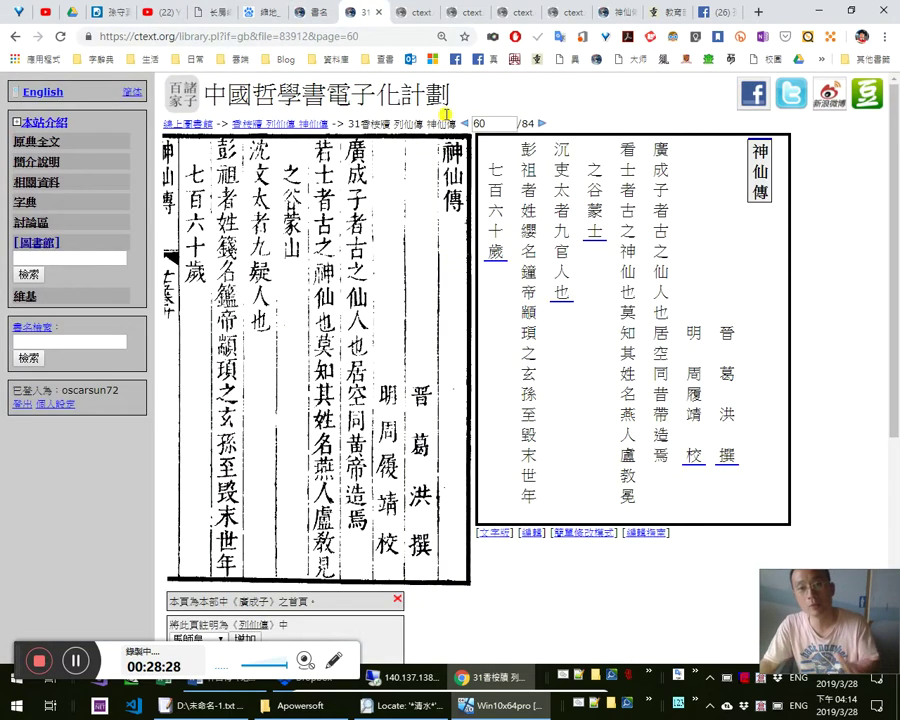
left_click(420, 12)
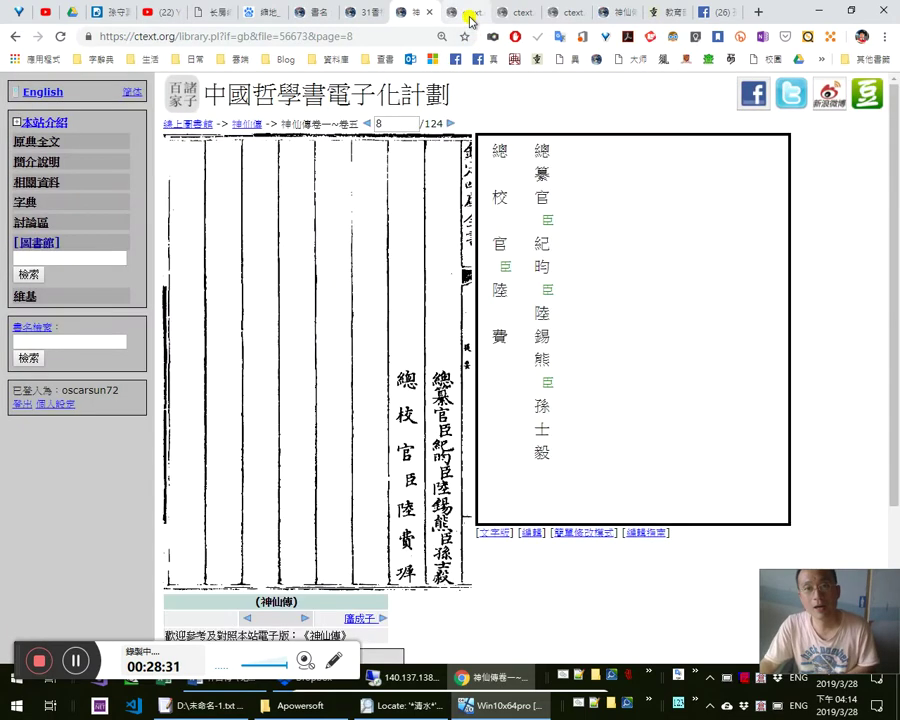
left_click(466, 14)
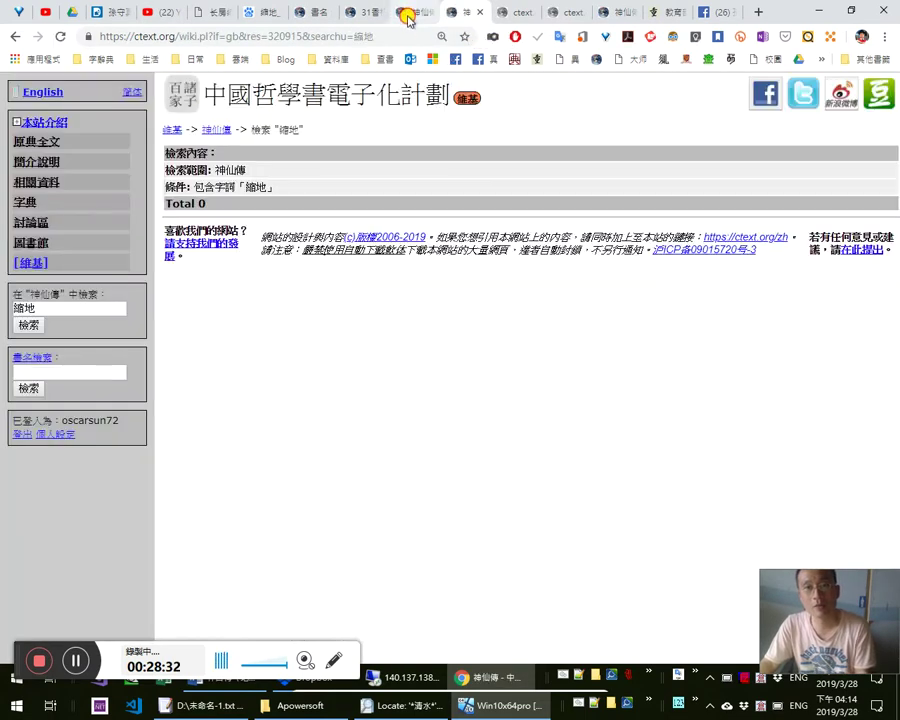
left_click(406, 13)
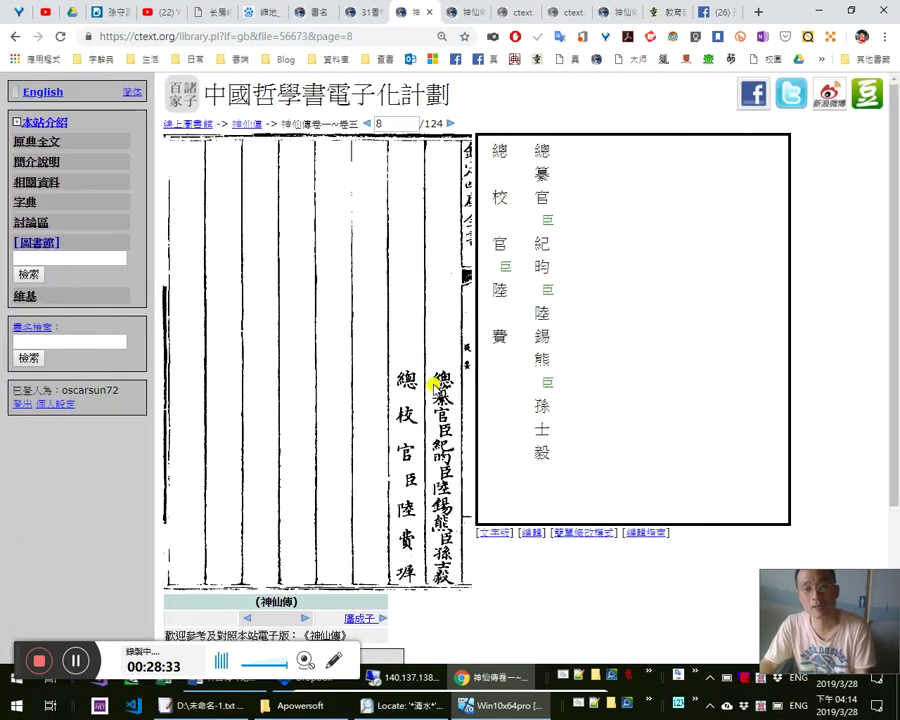
left_click(516, 16)
left_click(555, 13)
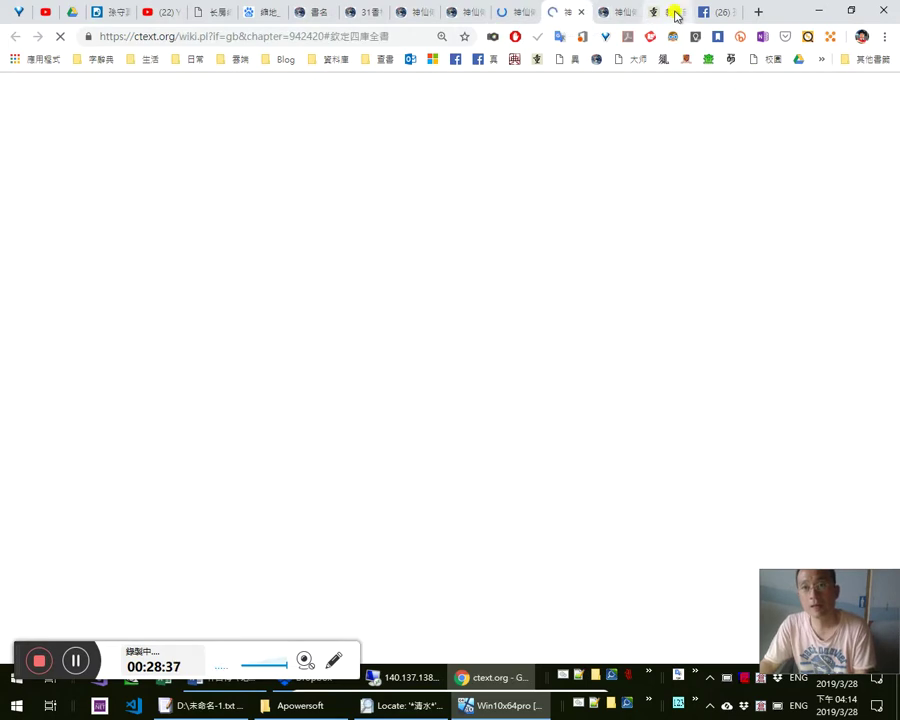
Open the Facebook note on 耿耿於懷, copy its full title and paste it as a new paragraph below 又是一個 in Word
left_click(716, 12)
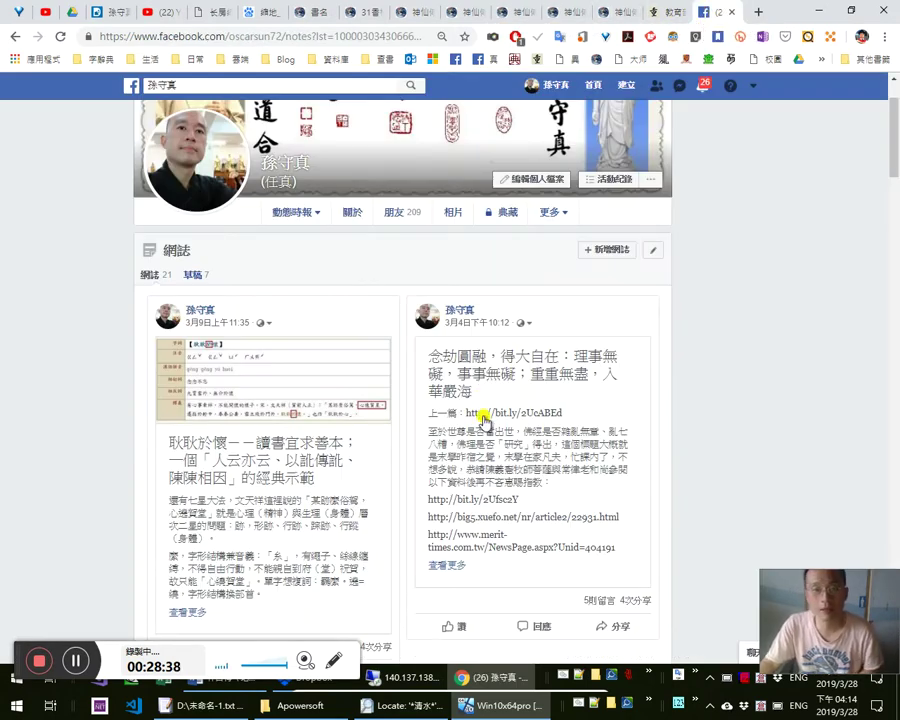
left_click(314, 478)
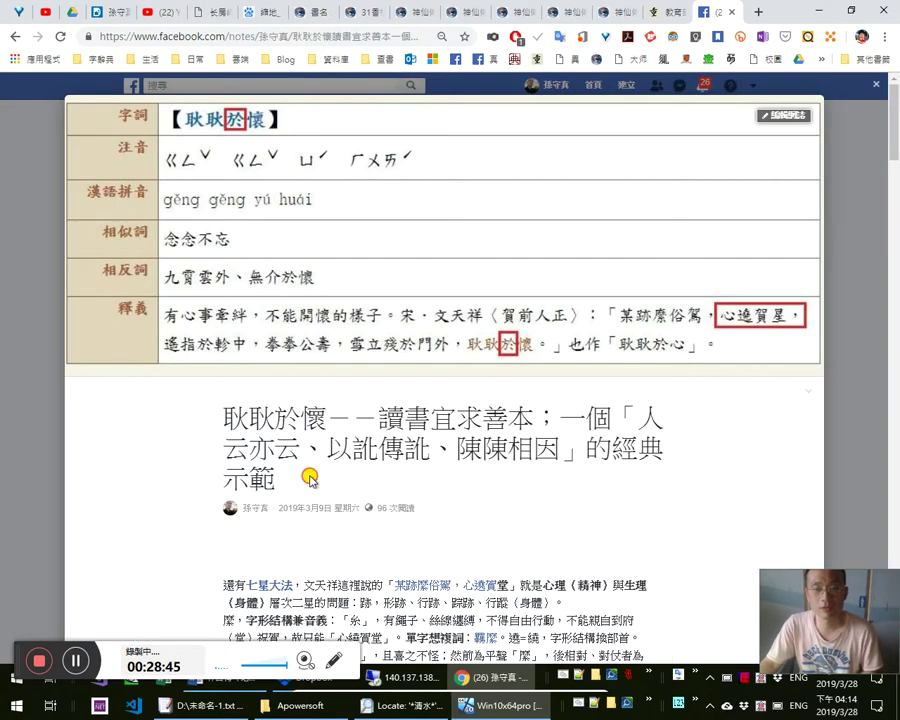
left_click_drag(311, 477, 229, 406)
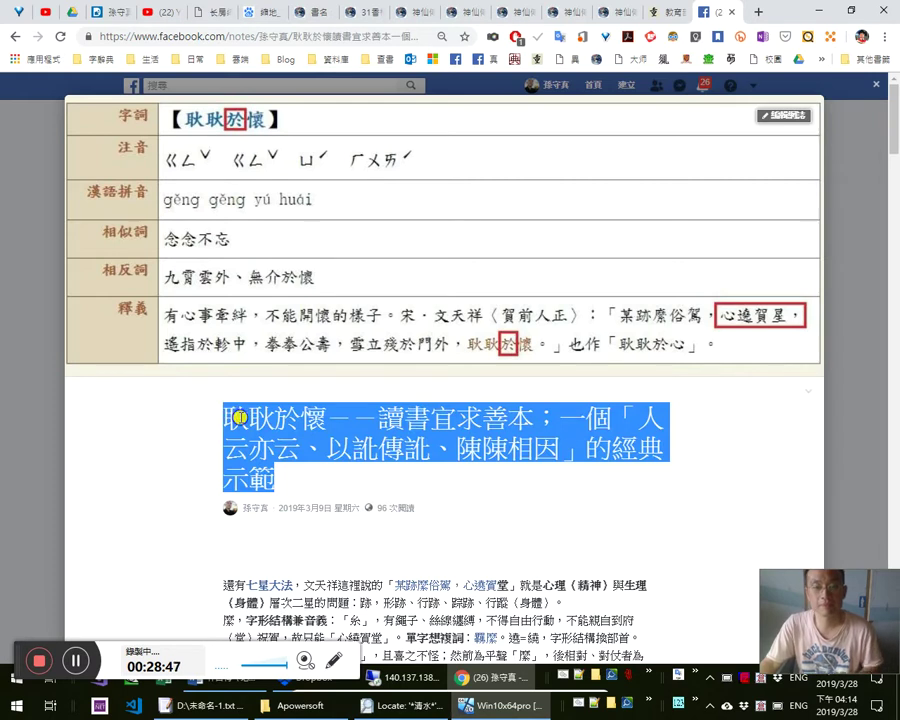
right_click(243, 420)
left_click(262, 425)
key("alt+Tab")
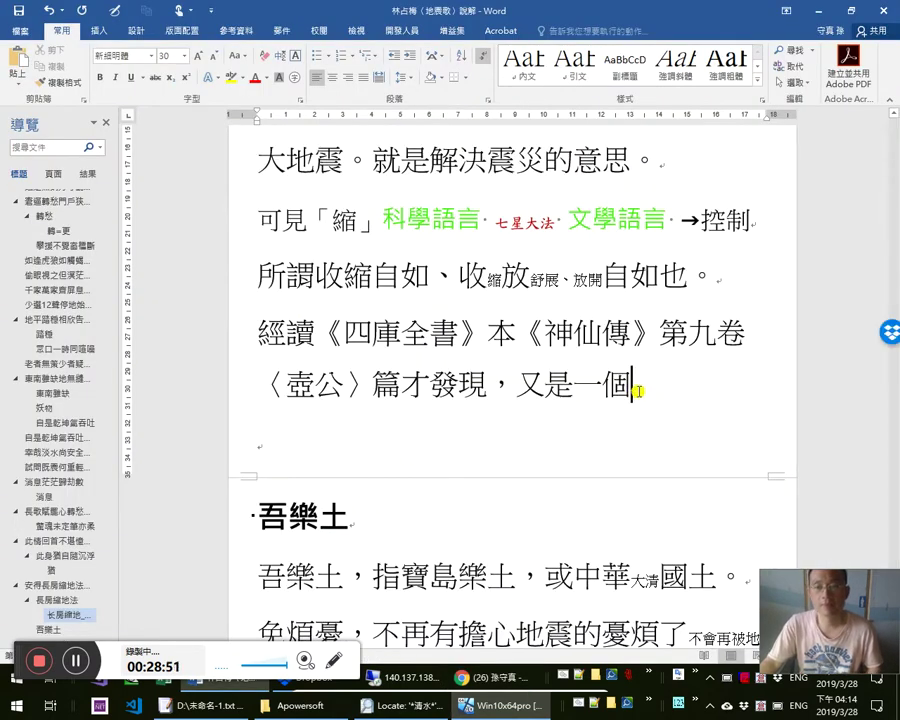
key("Return")
key("ctrl+v")
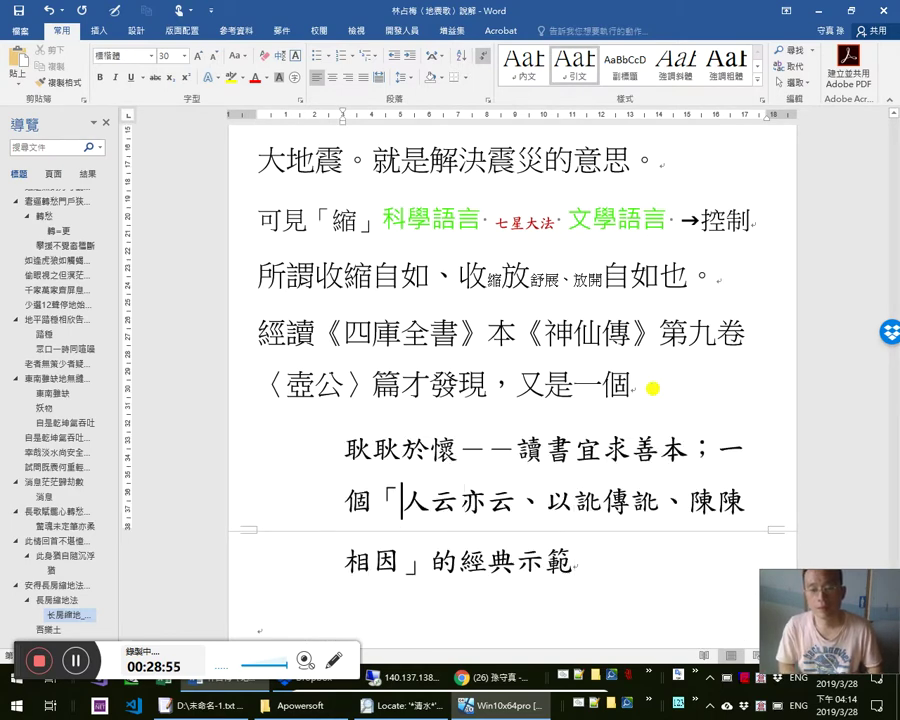
Copy the pasted title's ending from 人云亦云 to 經典示範 into the sentence above, so it reads 又是「一個『人云亦云…
key("ctrl+shift+Down")
key("Up")
key("Up")
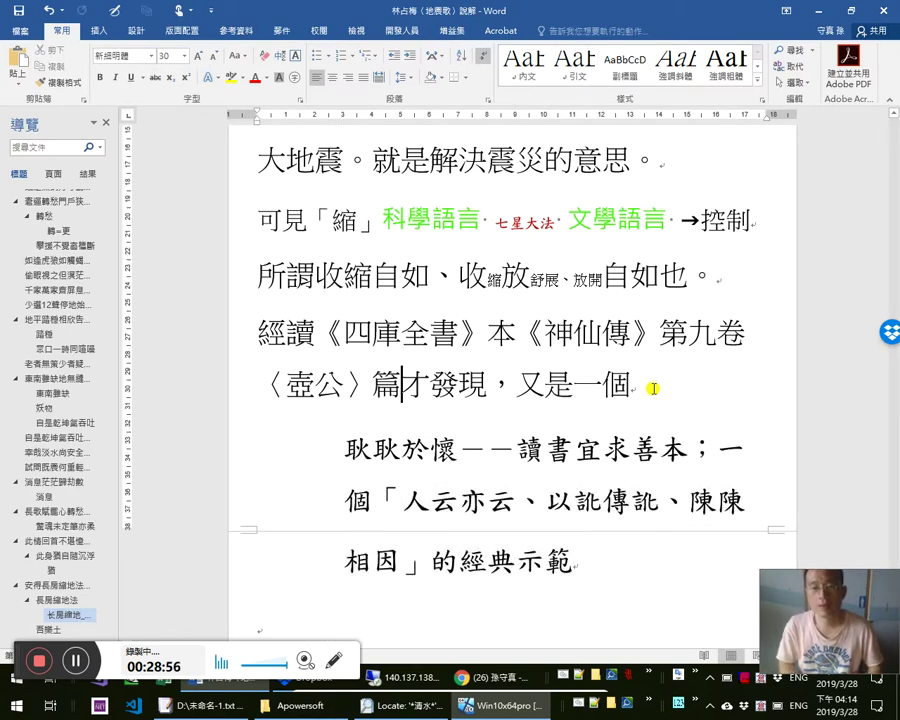
key("End")
type("「一個")
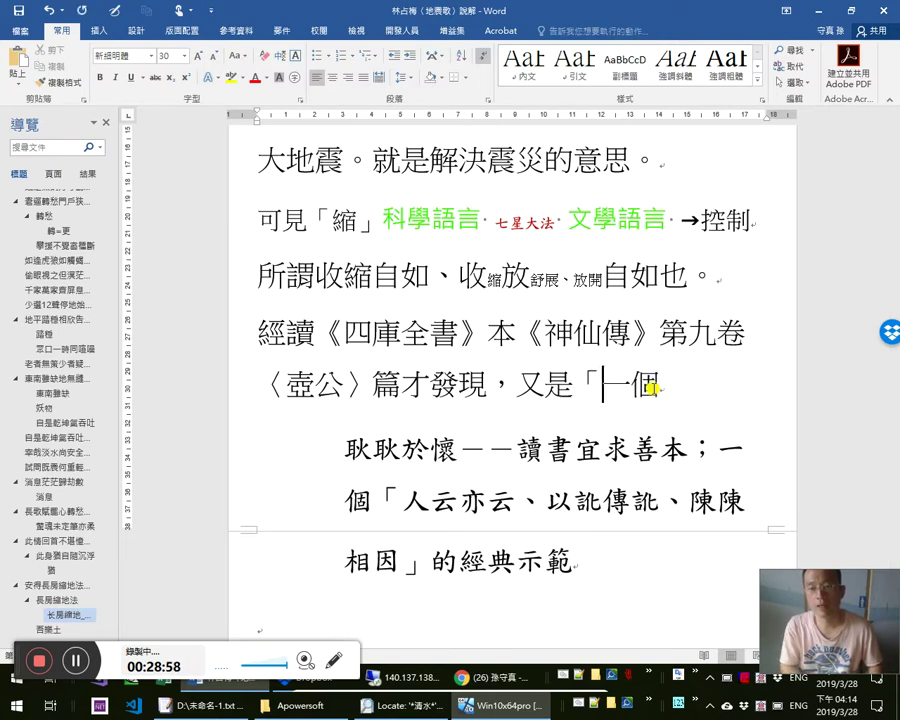
type("『")
key("ctrl+v")
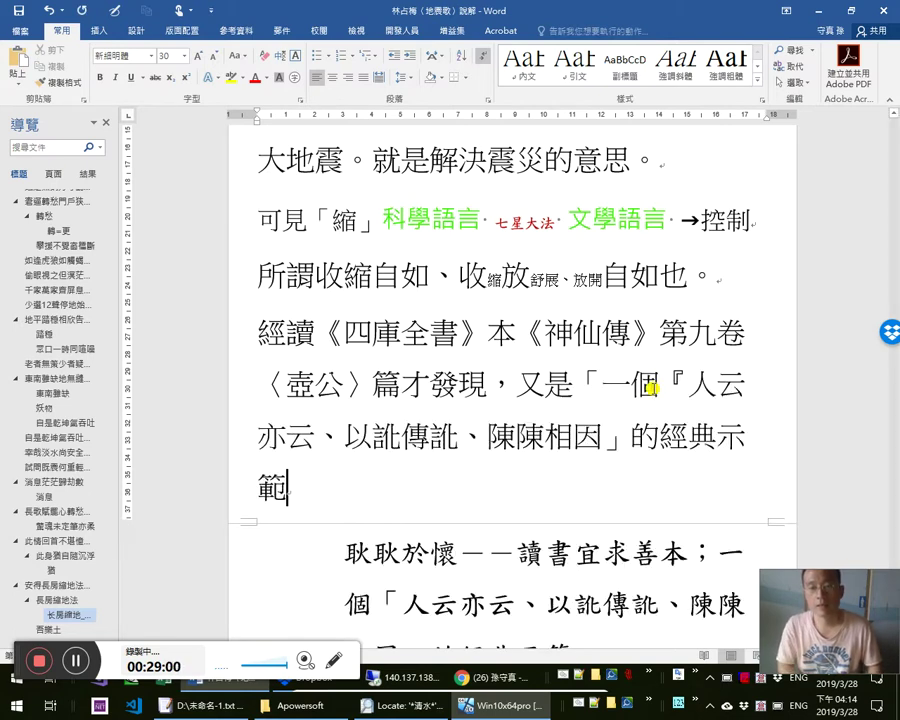
Add a closing 』 after 經典示範 and replace the 」 after 陳陳相因 with 』
type("』")
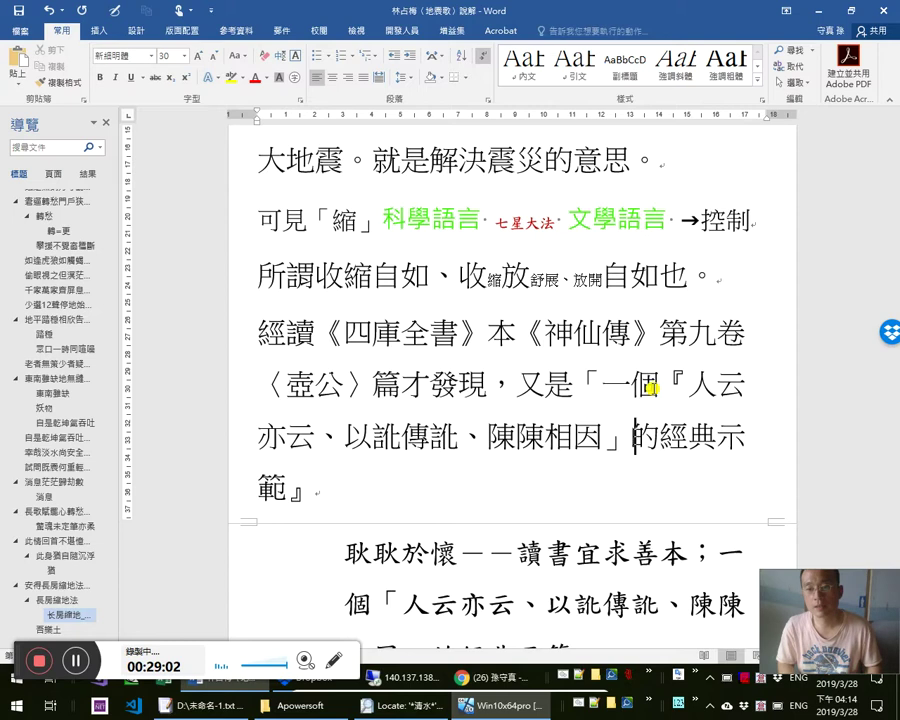
key("shift+Left")
type("』")
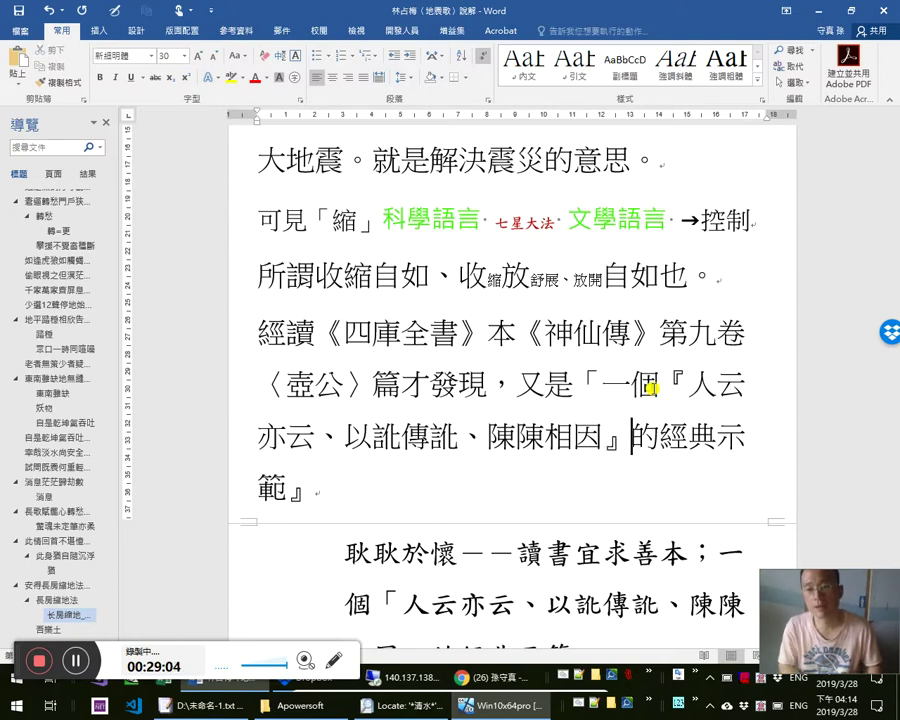
Switch from Word to the Facebook note on 耿耿於懷 in Chrome and copy its full web address
key("Down")
key("Down")
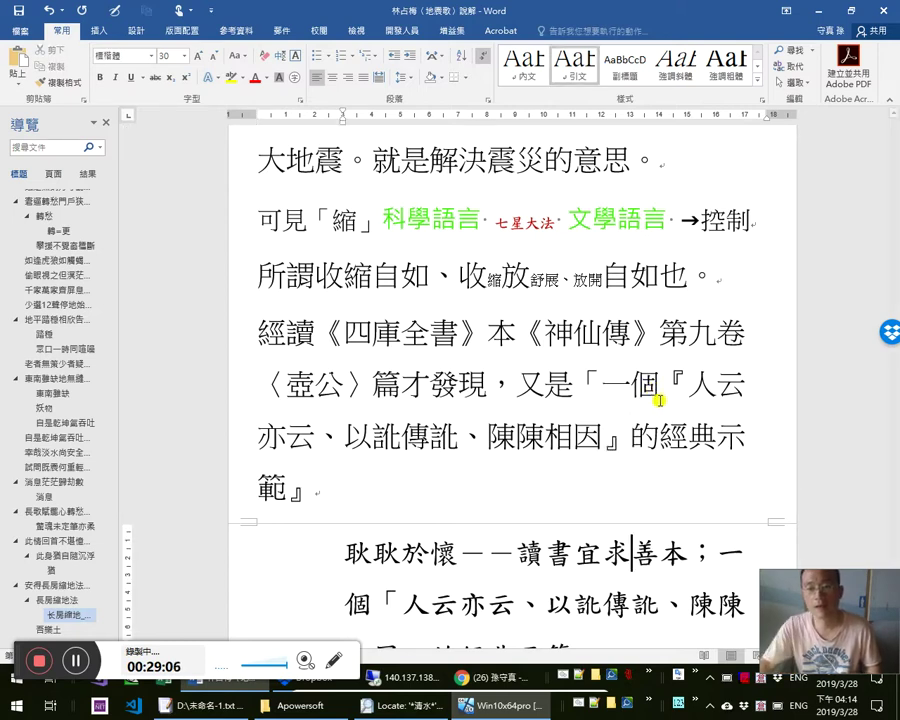
scroll(600, 405, "down", 1)
left_click(536, 410)
scroll(534, 380, "down", 1)
key("alt+Tab")
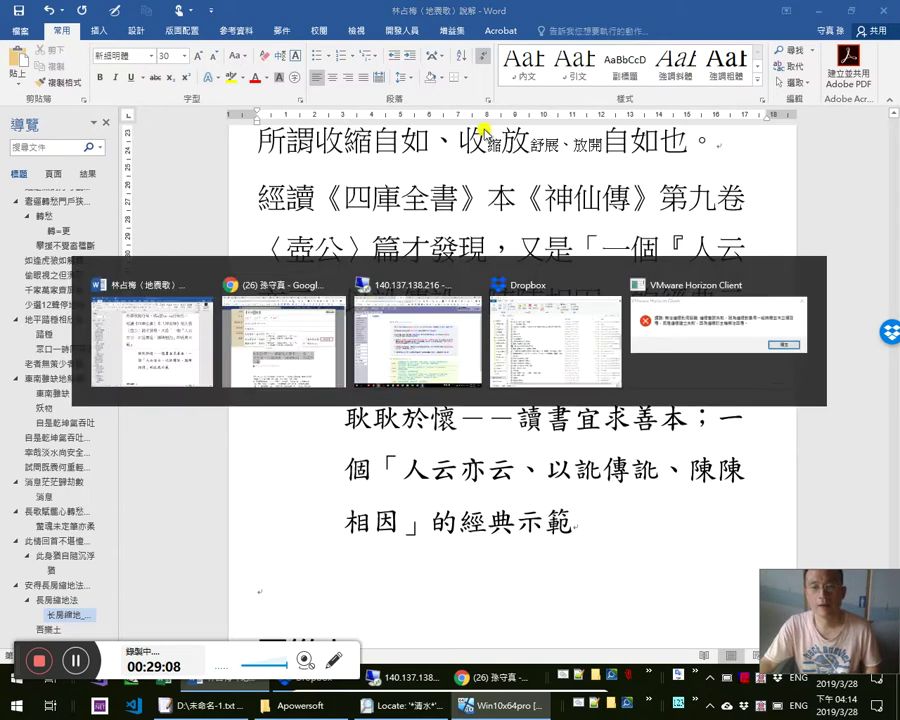
left_click(391, 36)
right_click(391, 36)
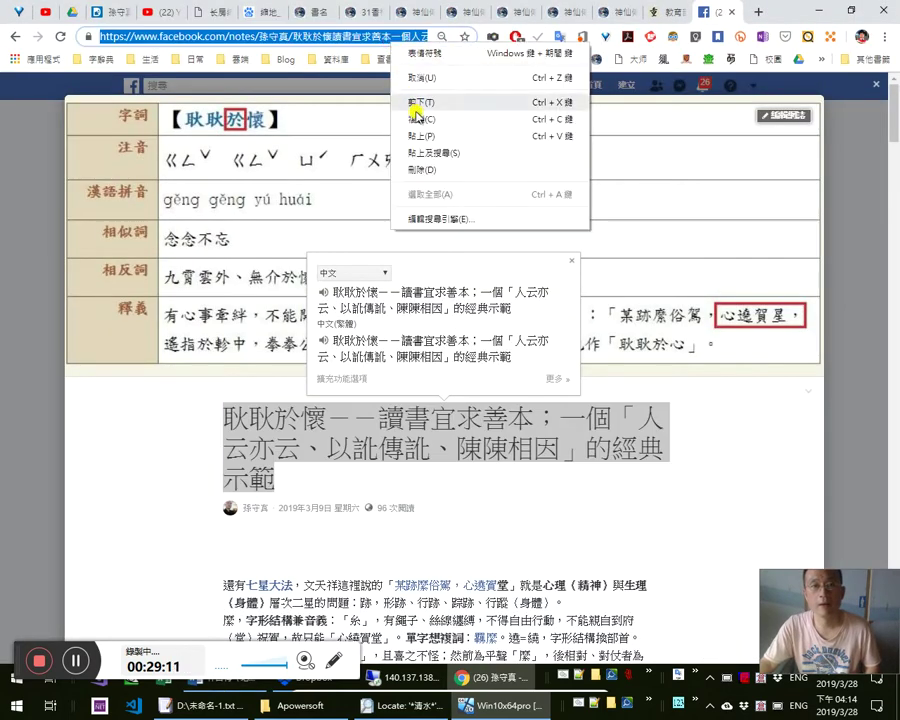
left_click(415, 119)
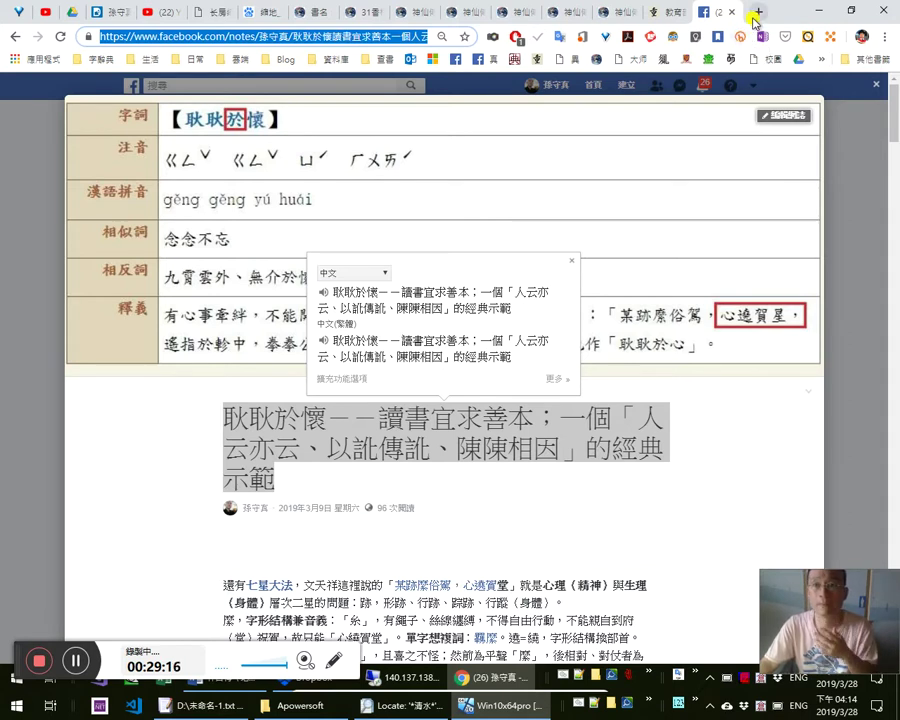
Try to load bit.ly in a new tab, open the Bitly extension's web store page and close the bit.ly tab
left_click(756, 14)
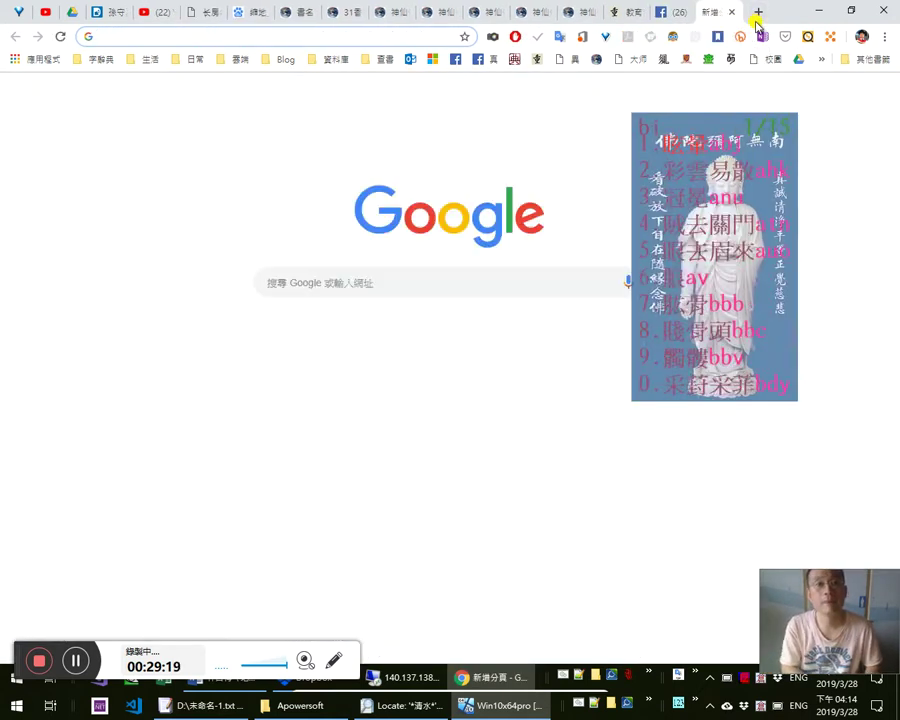
type("bi")
key("Return")
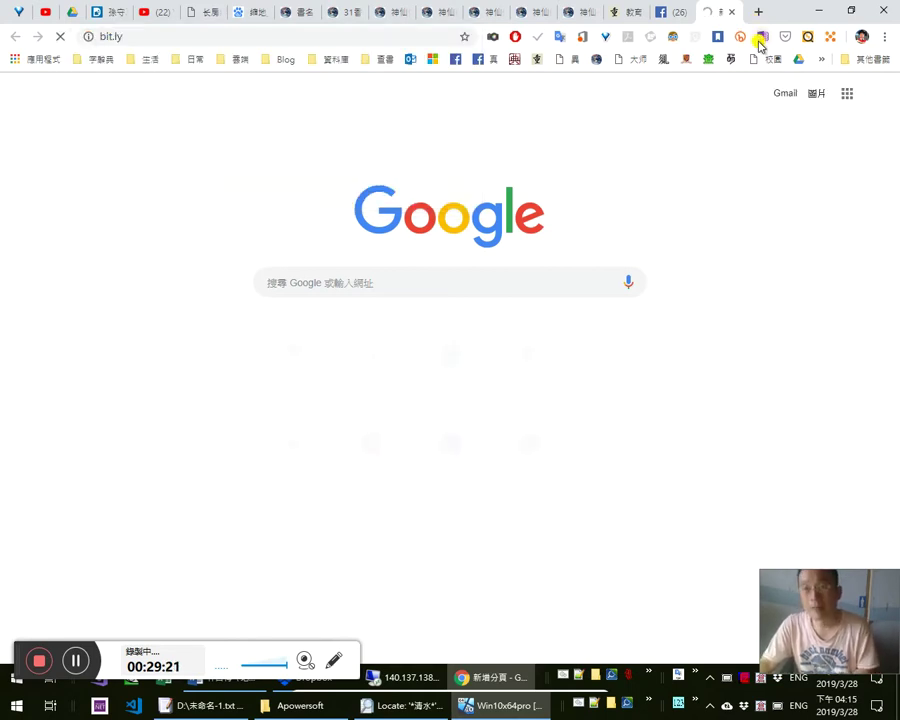
right_click(740, 37)
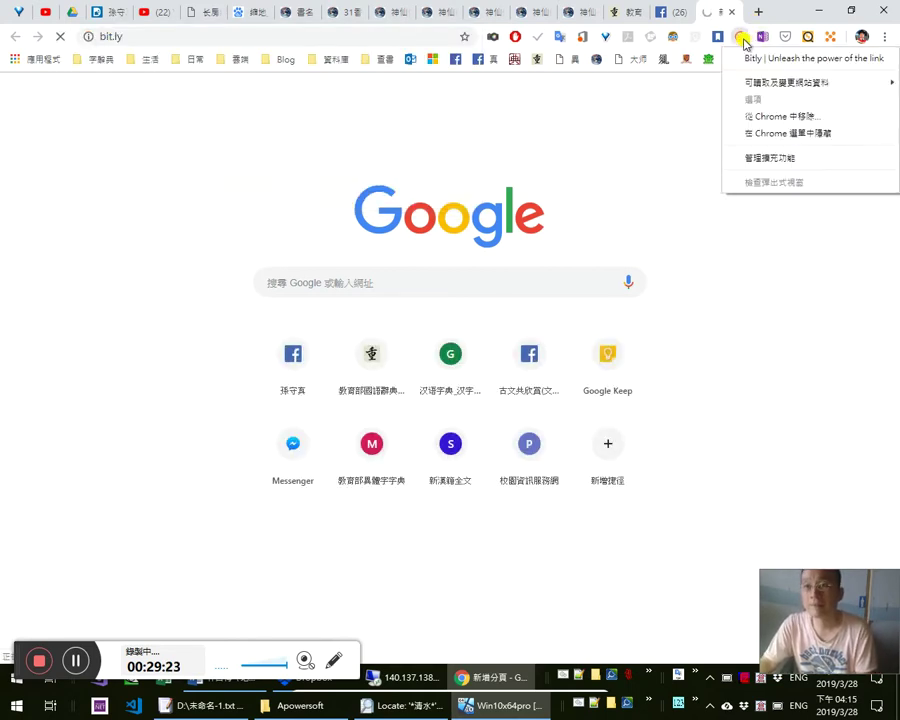
left_click(752, 58)
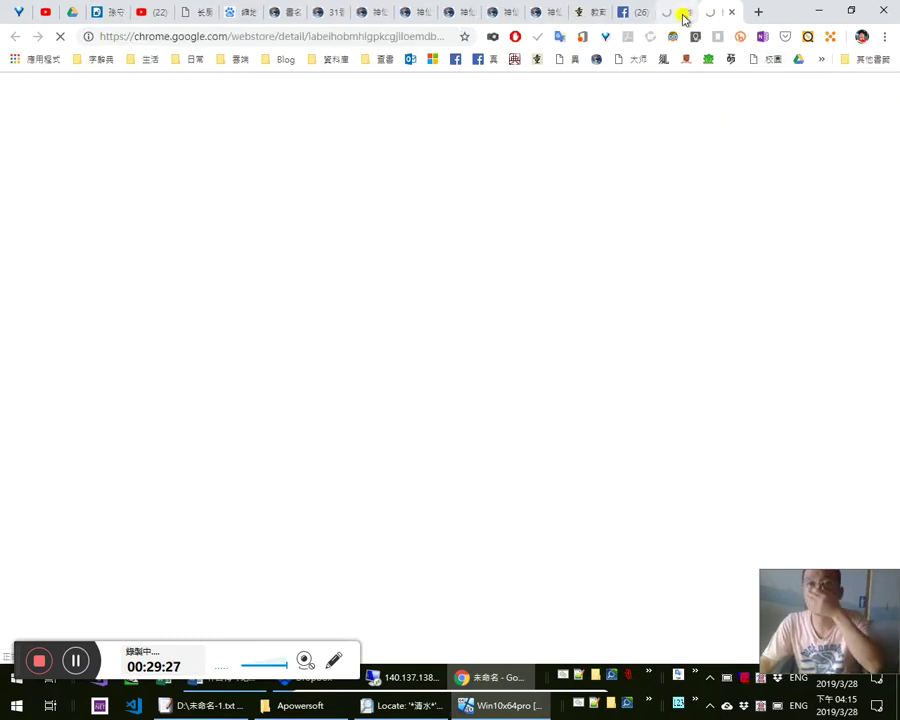
middle_click(680, 17)
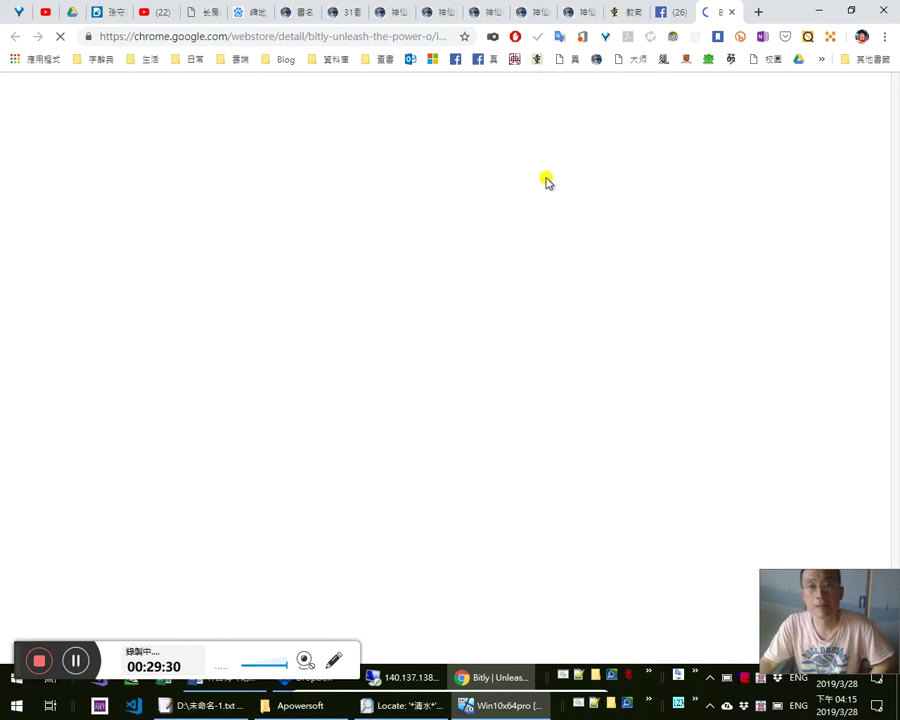
Switch to the remote desktop session, view it full screen and minimize it again
left_click(410, 677)
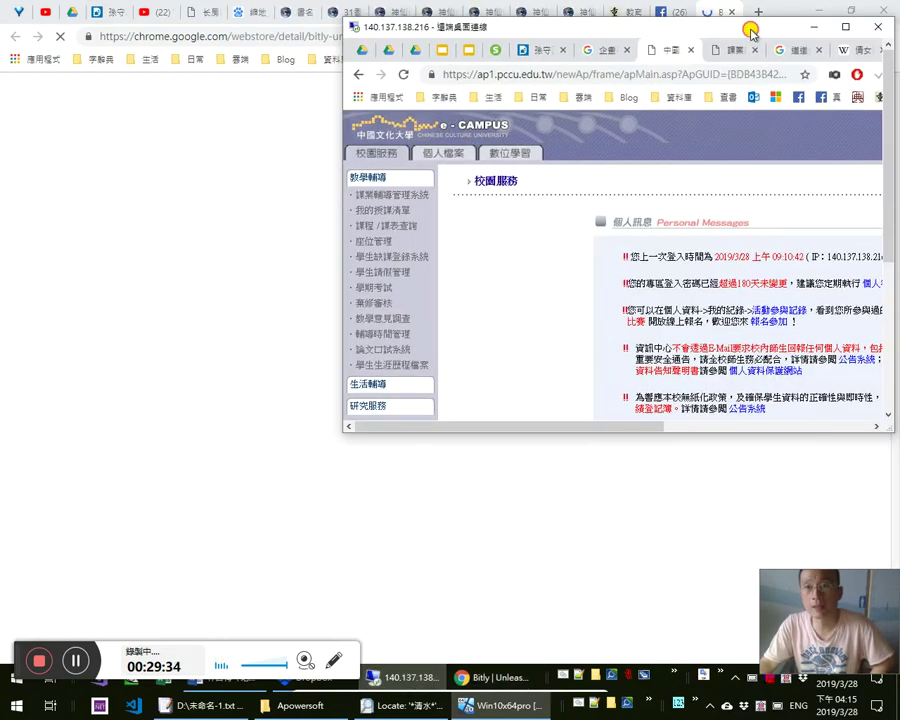
double_click(746, 28)
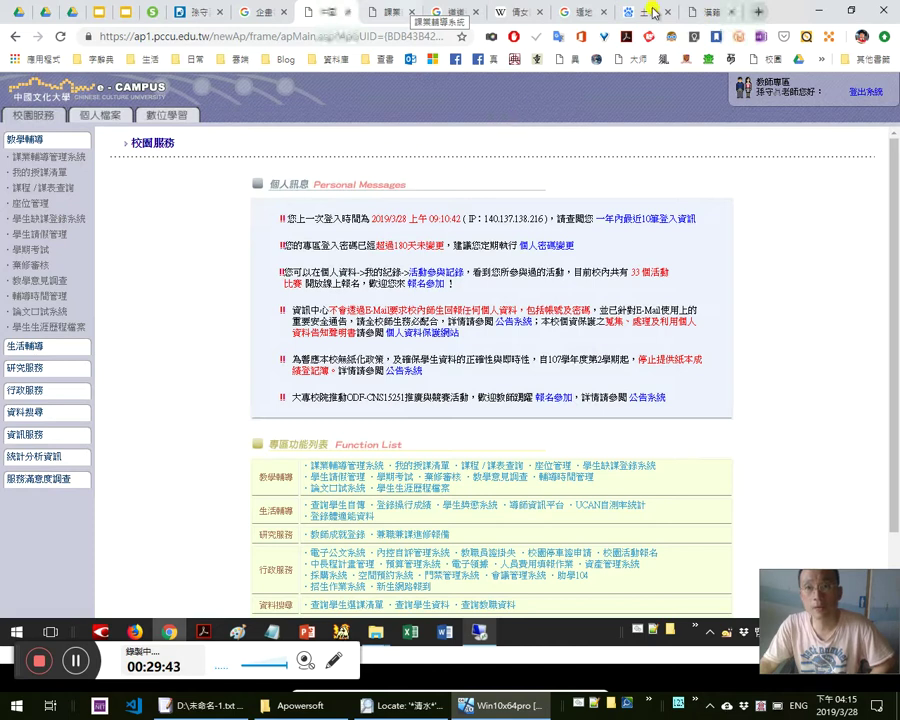
mouse_move(550, 13)
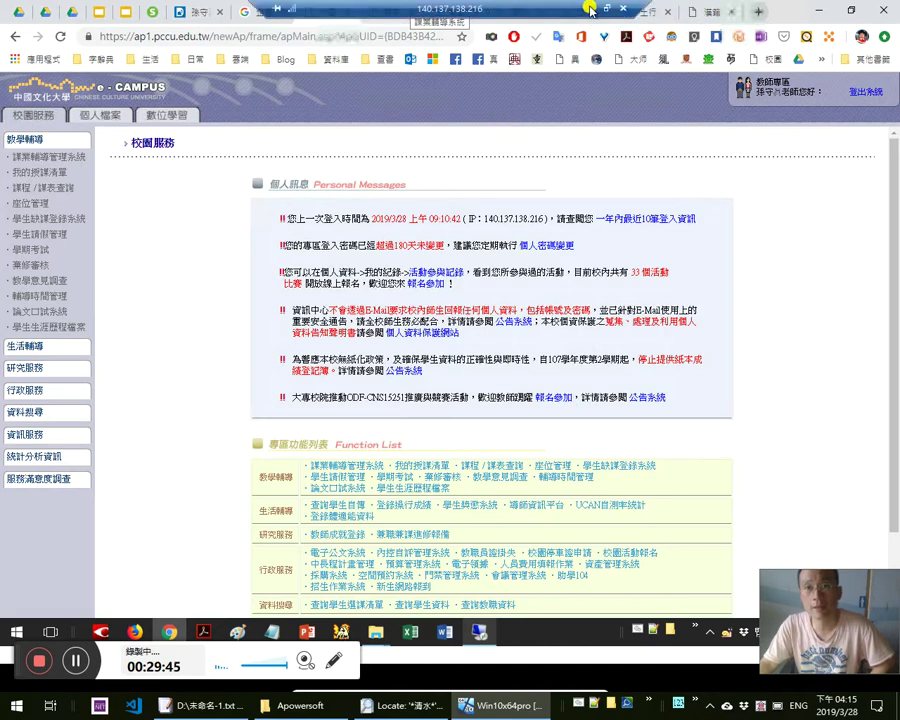
left_click(590, 9)
left_click(711, 708)
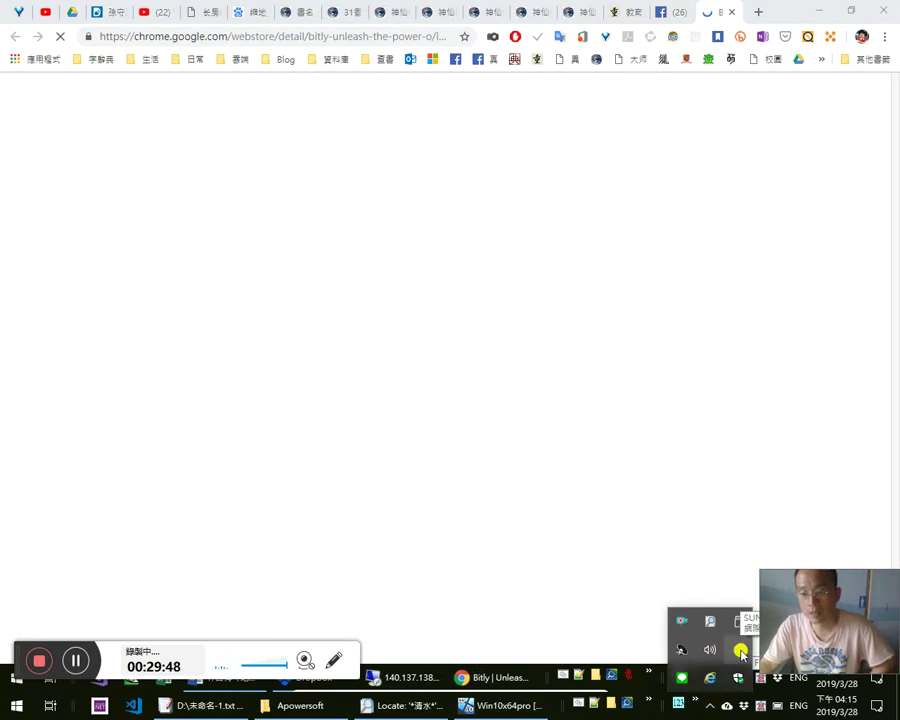
left_click(803, 555)
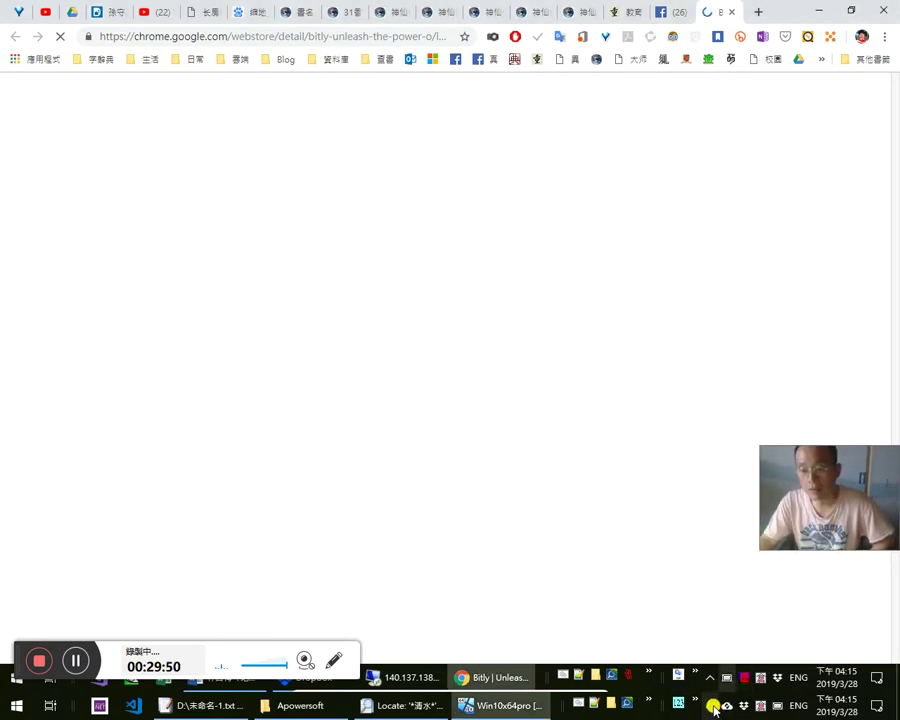
left_click(712, 707)
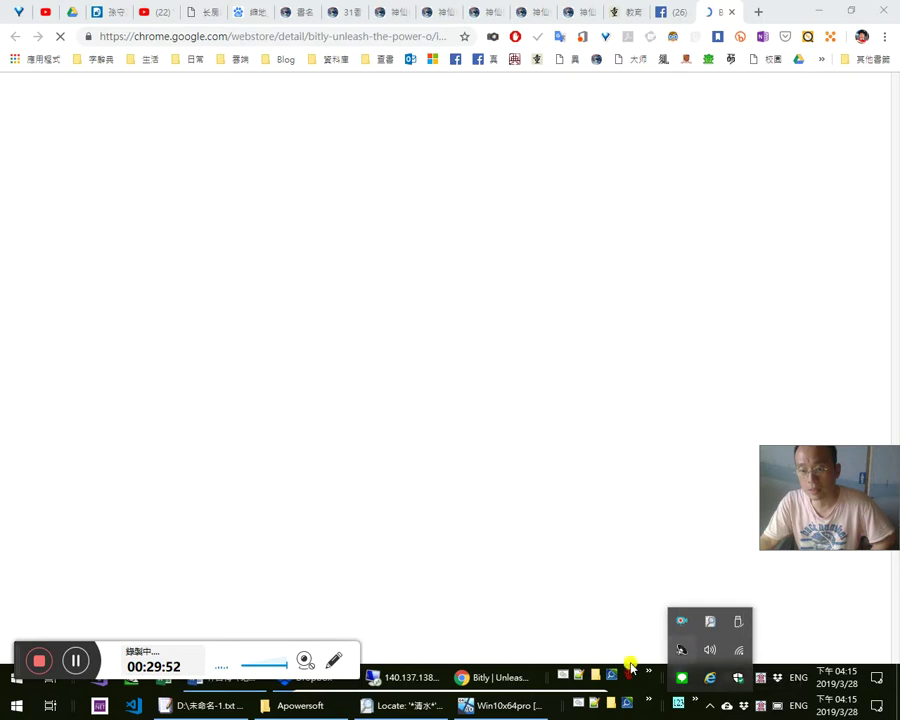
left_click(392, 676)
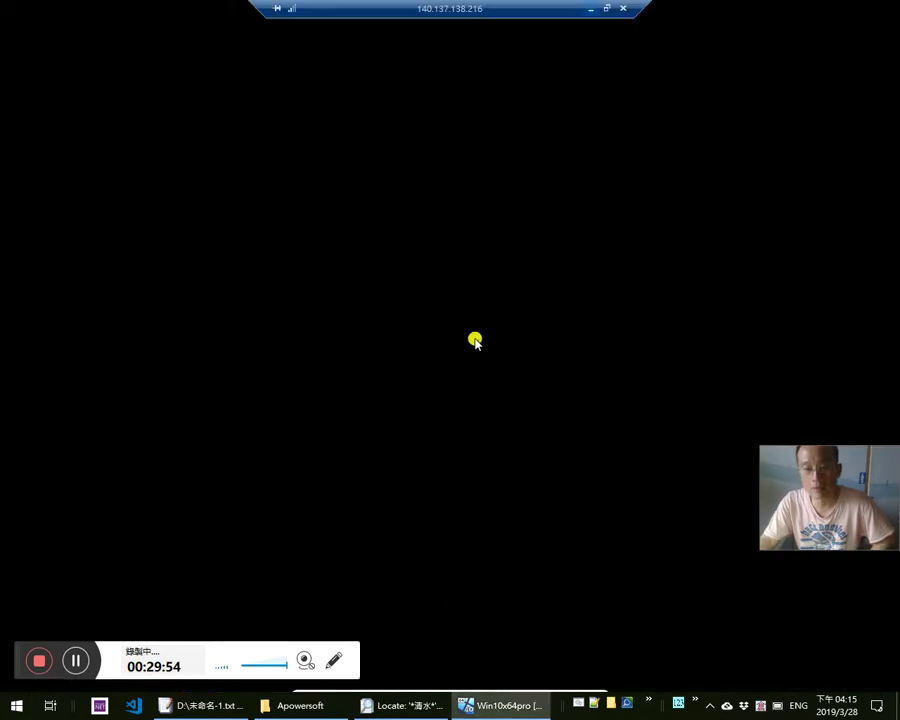
left_click(612, 6)
Open the Windows network list and examine the current Wi-Fi connection and the other available networks
left_click(712, 707)
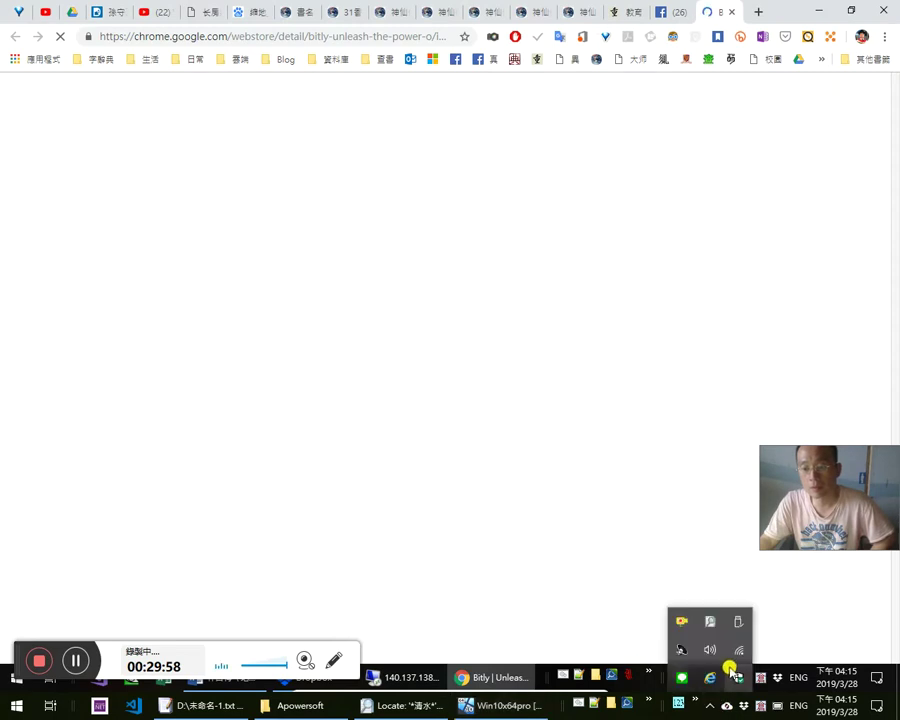
left_click(733, 668)
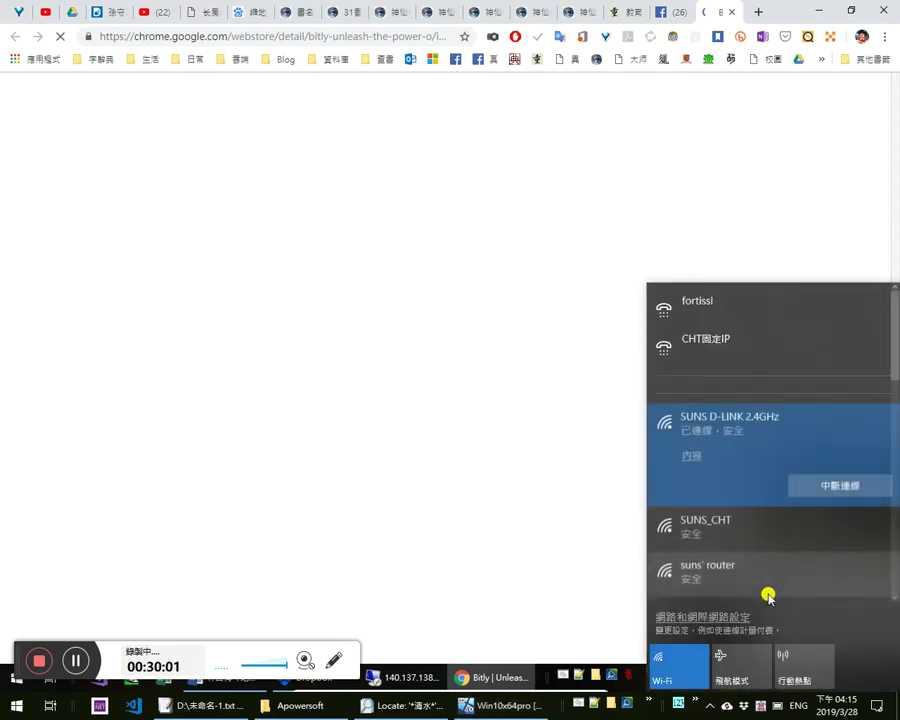
scroll(770, 533, "down", 2)
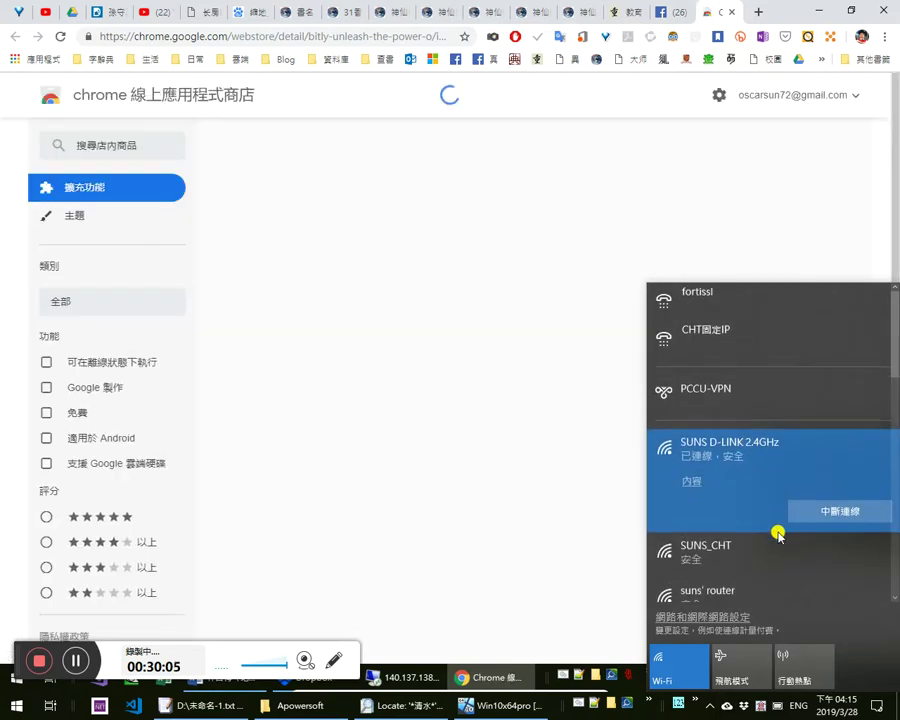
scroll(776, 530, "down", 4)
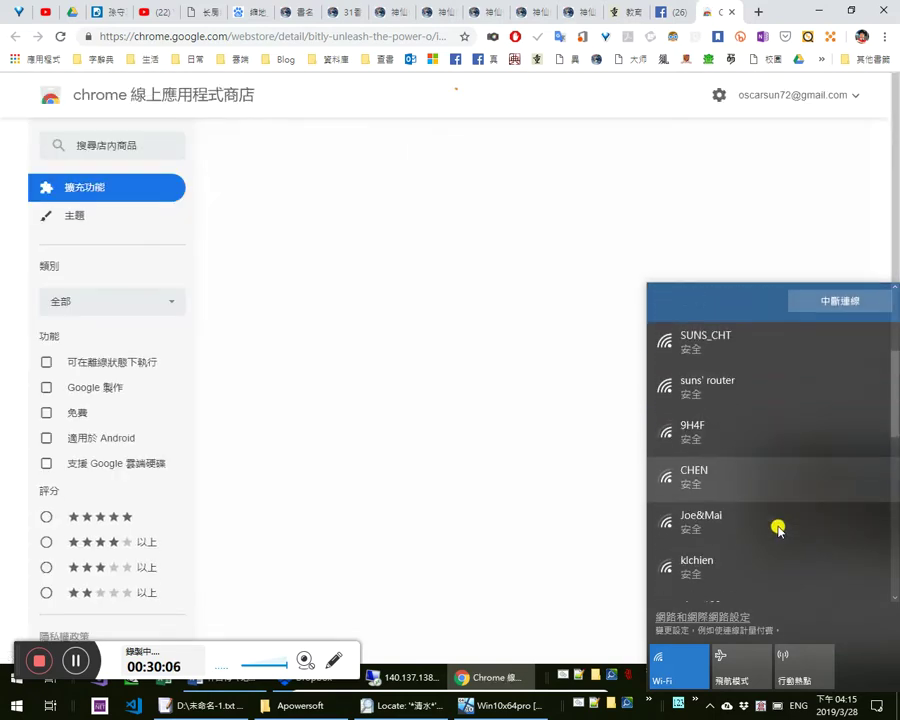
scroll(752, 520, "up", 1)
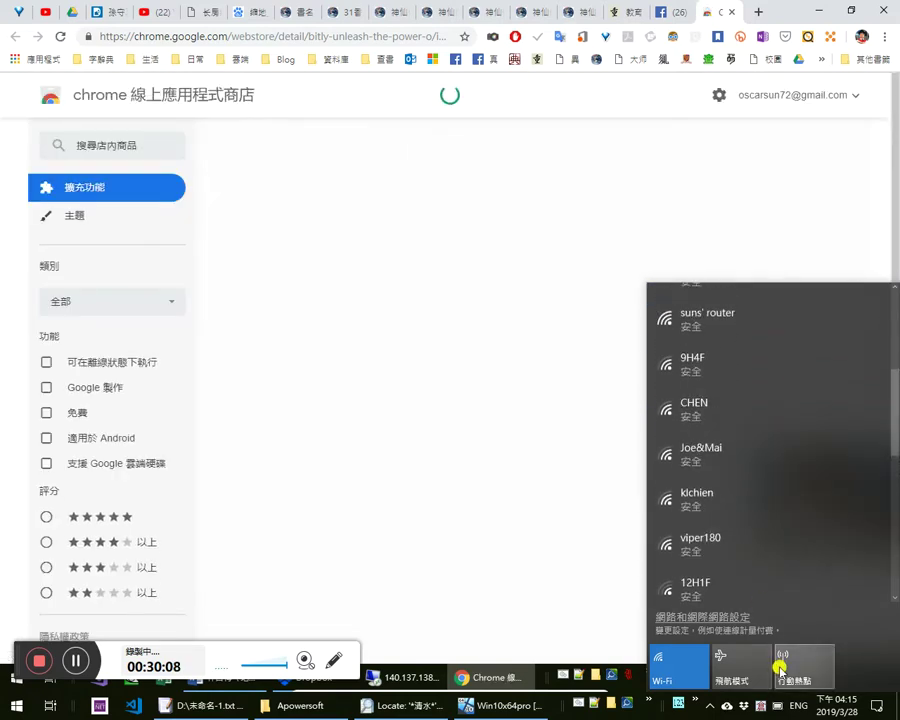
scroll(741, 493, "up", 2)
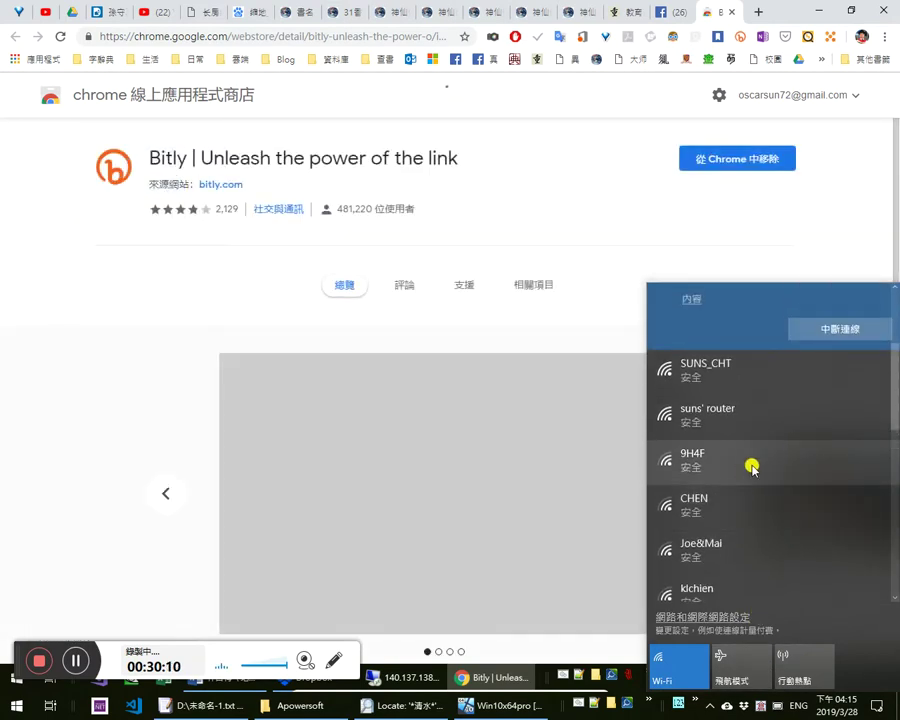
scroll(740, 416, "up", 2)
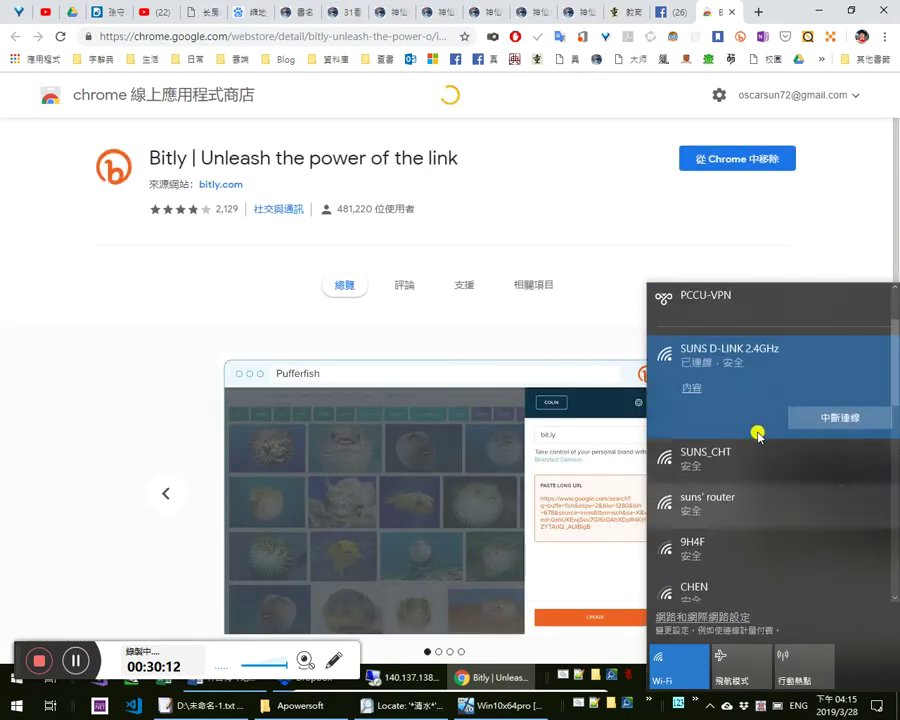
scroll(736, 433, "up", 2)
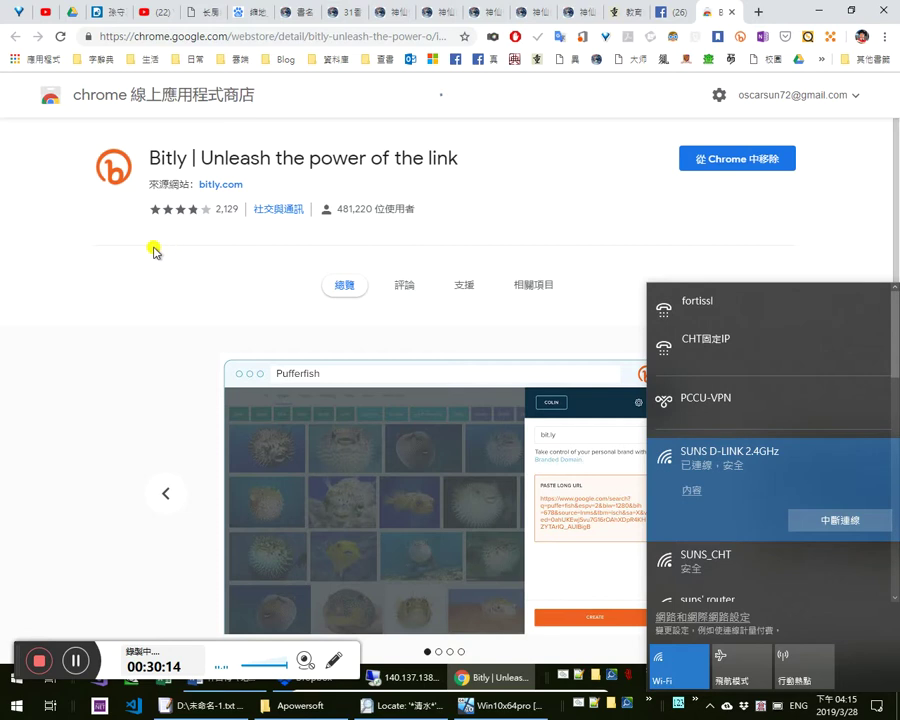
left_click(10, 314)
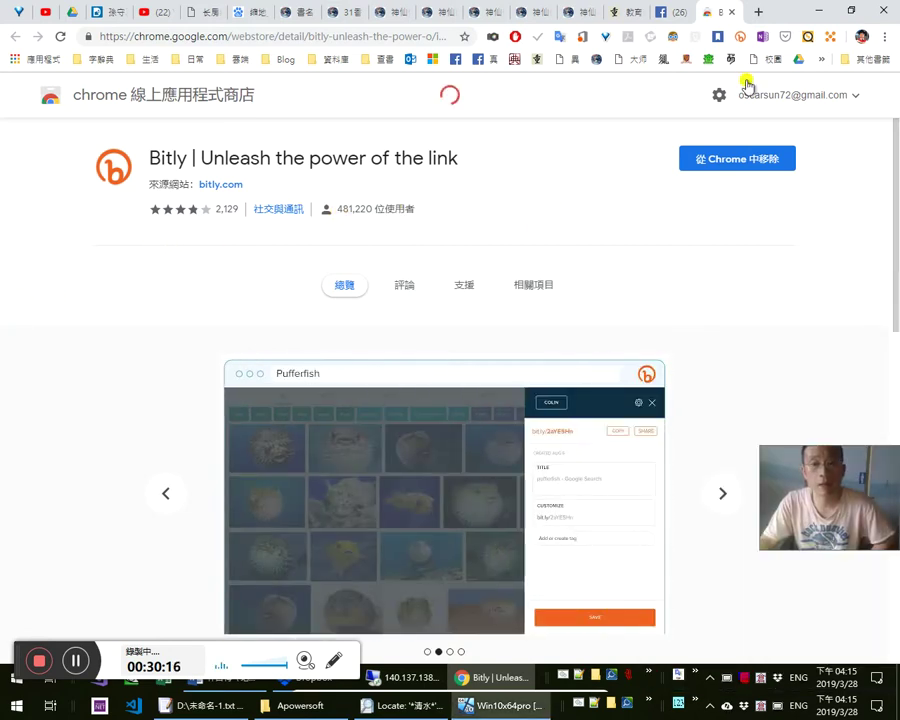
Load bit.ly in place of the Bitly extension's web store page
left_click(390, 36)
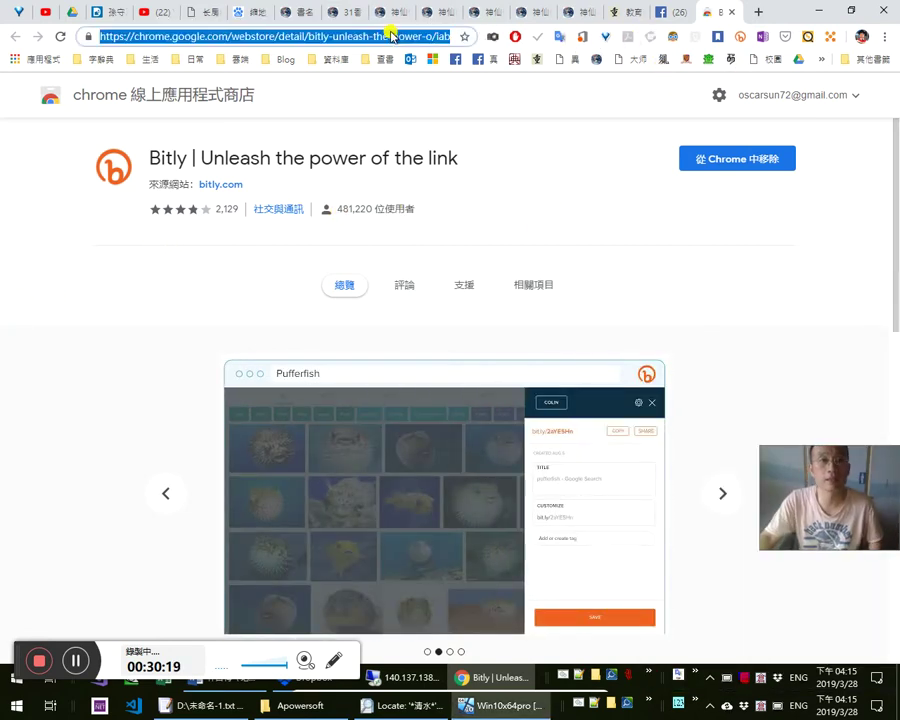
type("bit.ly")
key("Return")
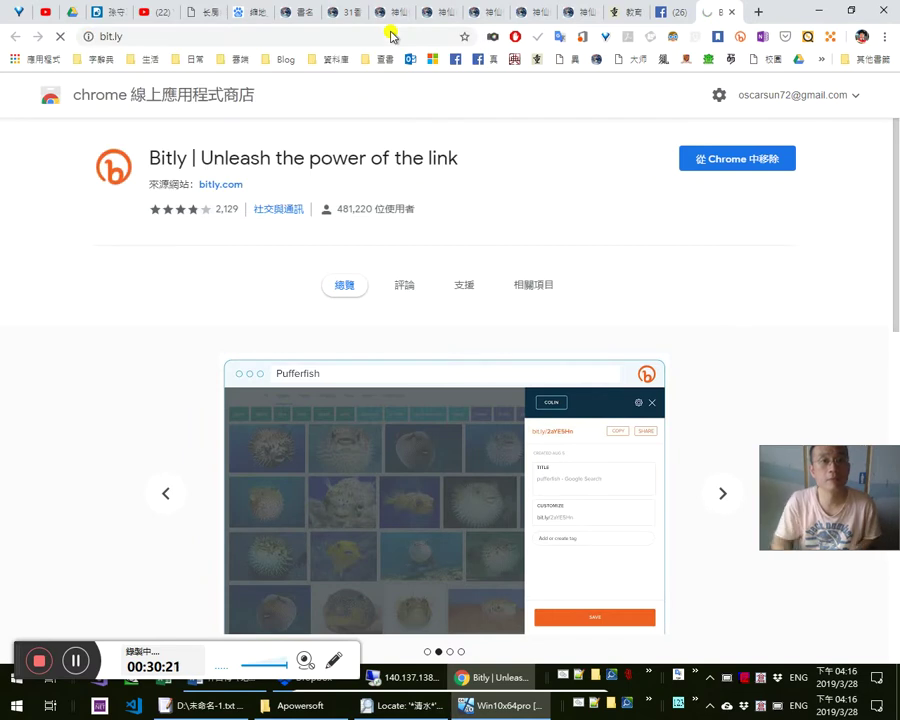
Reset the wireless connection by turning airplane mode on and off, and check the Wi-Fi connection in the network list
left_click(708, 709)
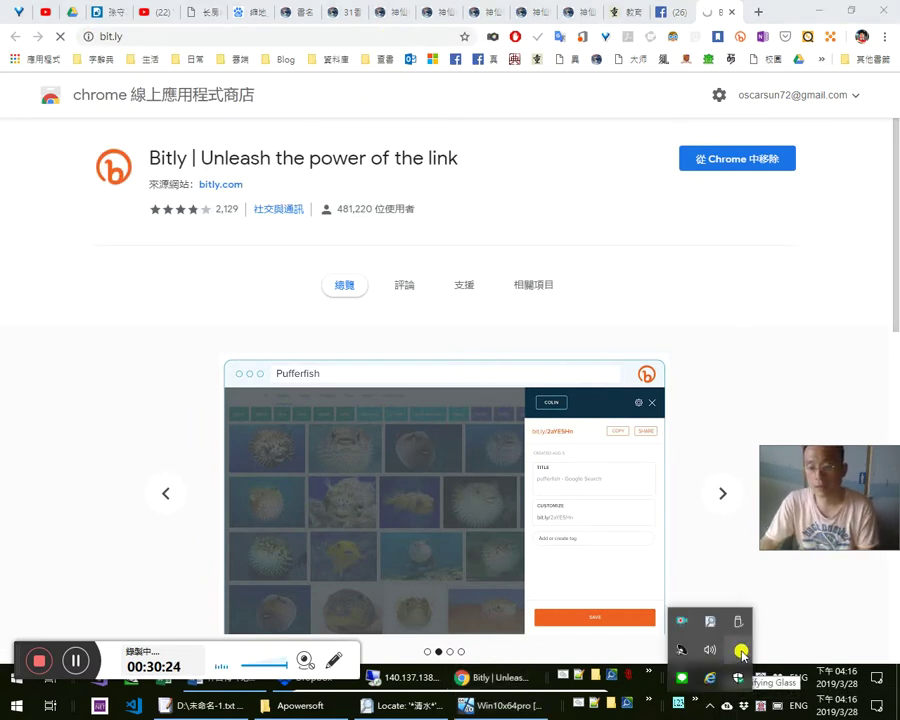
left_click(875, 708)
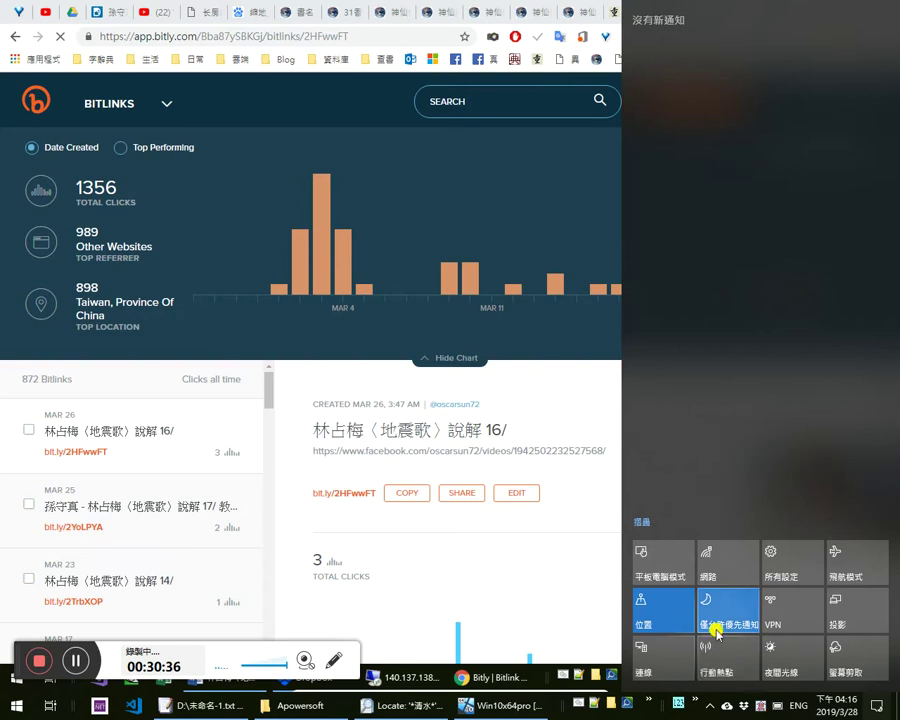
left_click(853, 565)
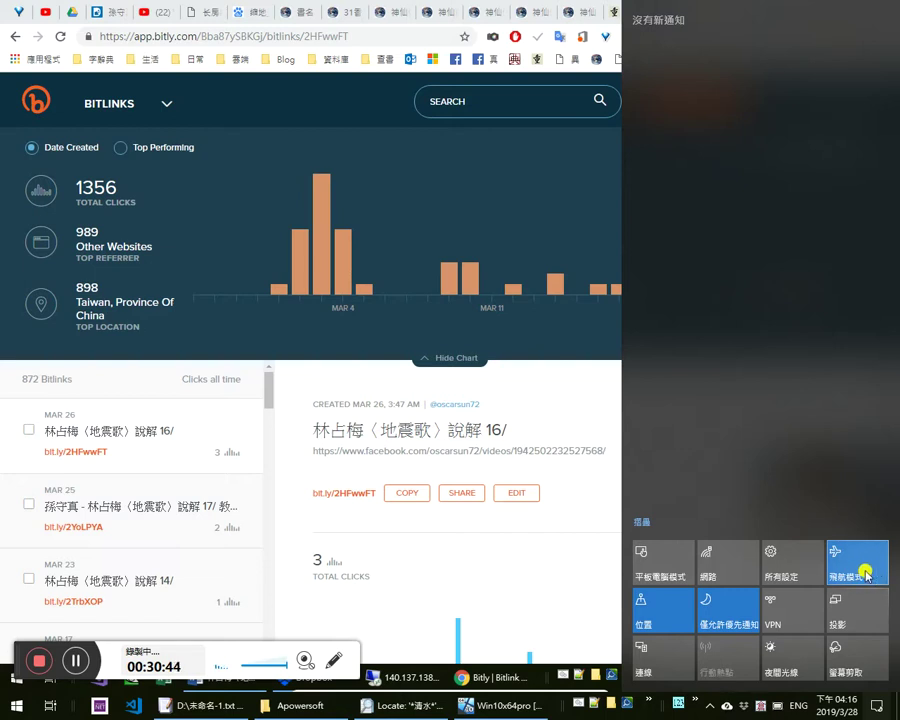
left_click(858, 573)
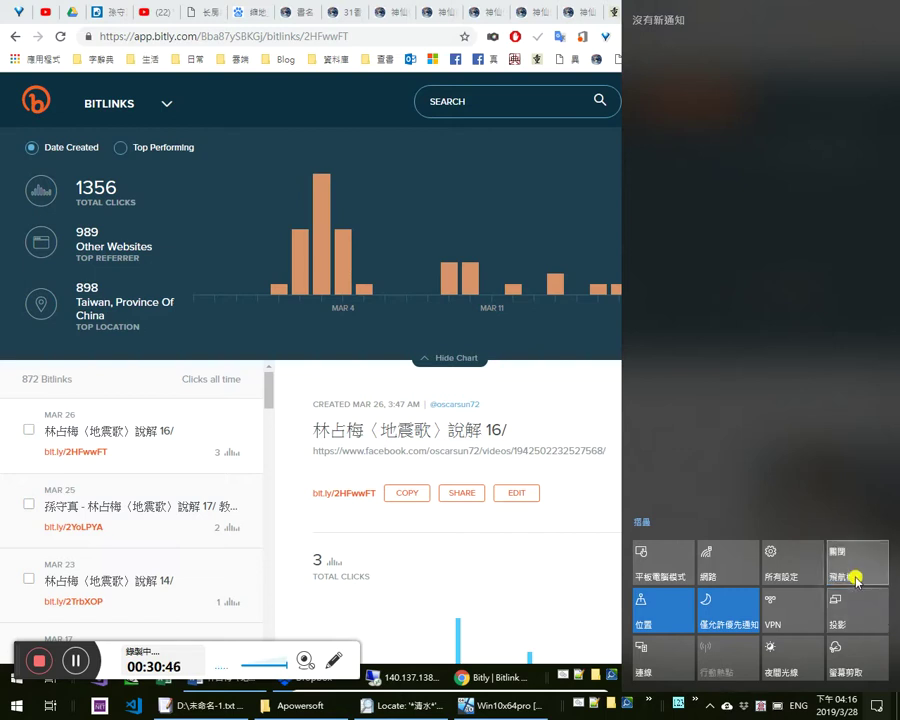
left_click(706, 710)
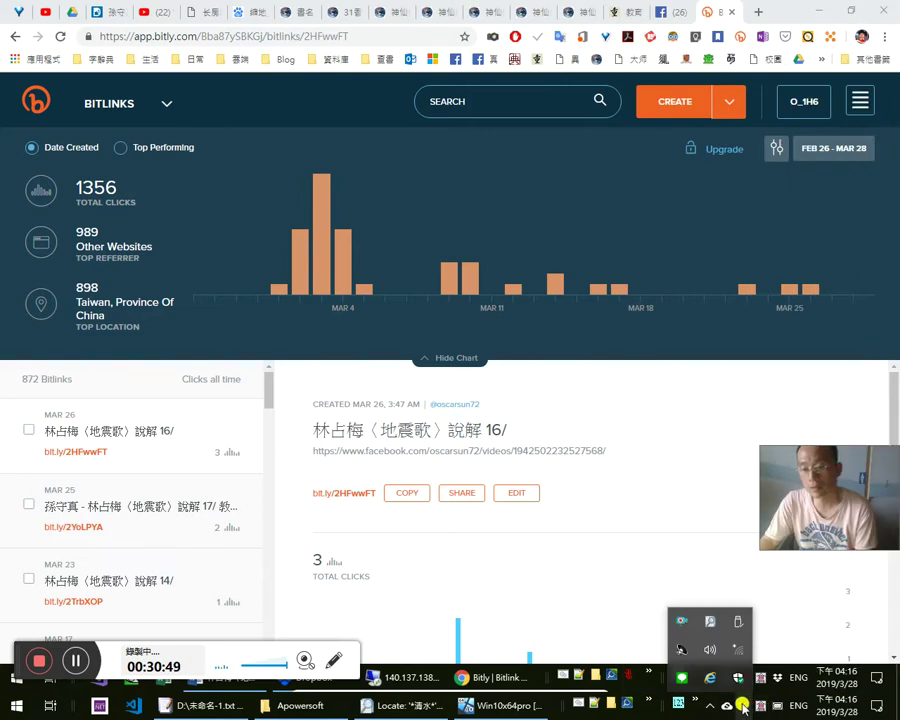
left_click(737, 651)
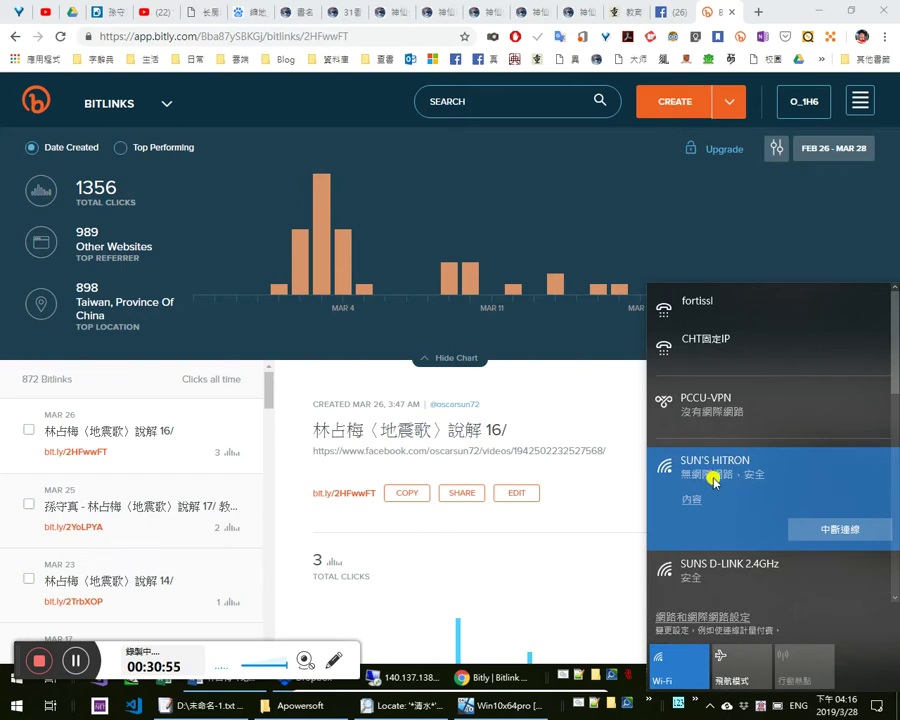
Search the Bitlinks in the Bitly dashboard for 以訛傳訛
left_click(494, 106)
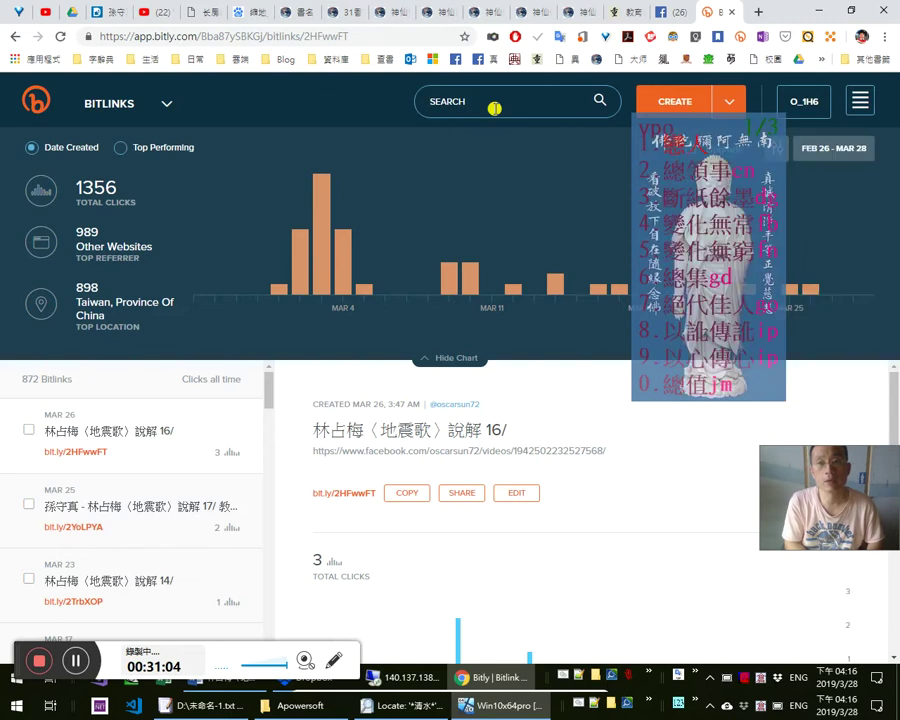
type("以訛傳訛")
key("Return")
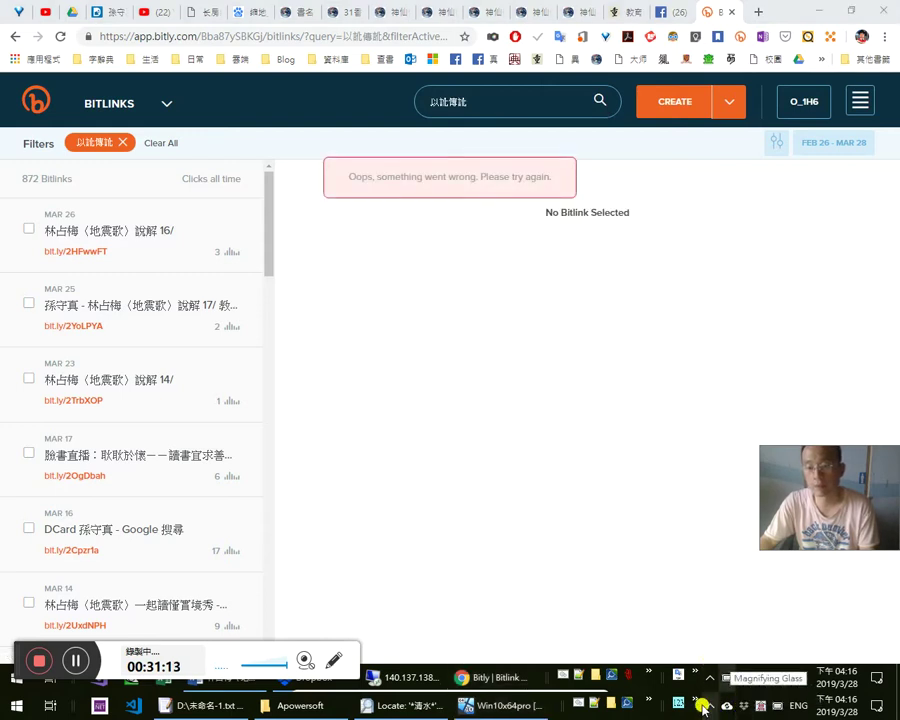
Try connecting to the suns' router Wi-Fi network, and connect to SUNS_CHT instead
left_click(710, 706)
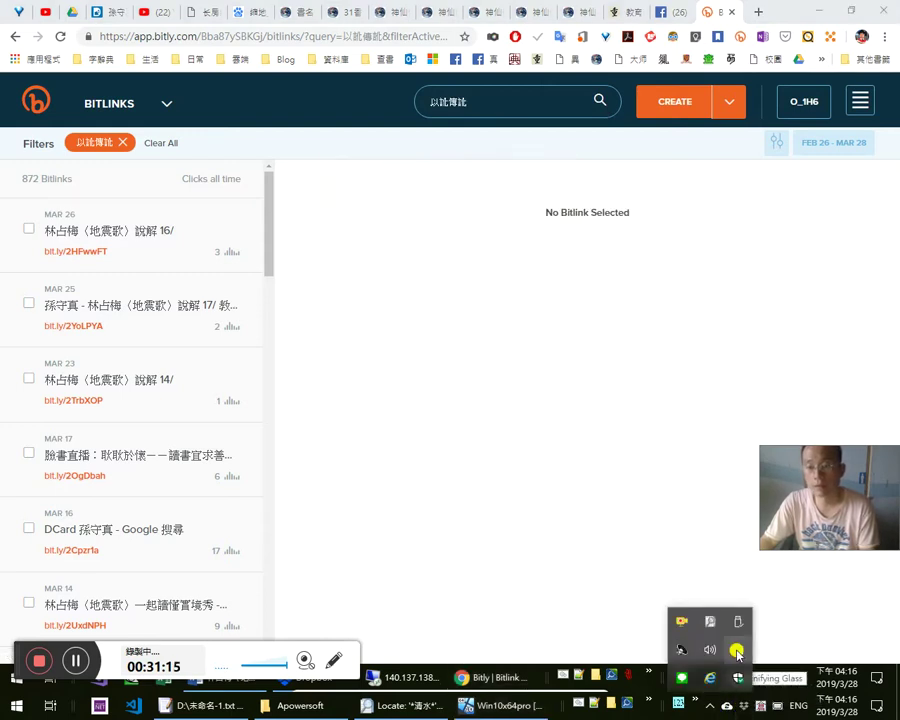
left_click(738, 650)
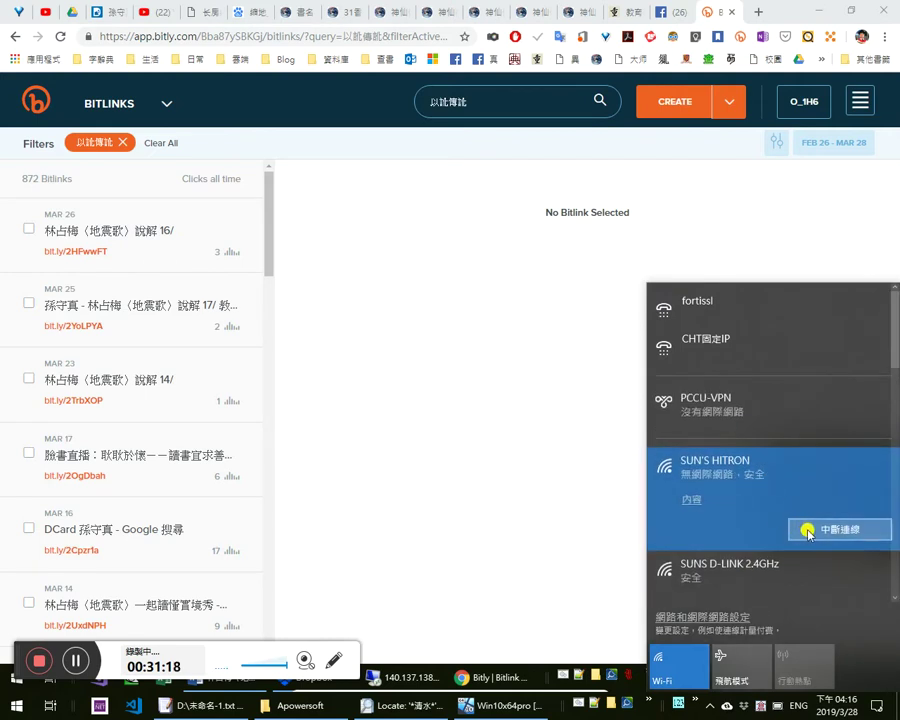
scroll(815, 530, "down", 3)
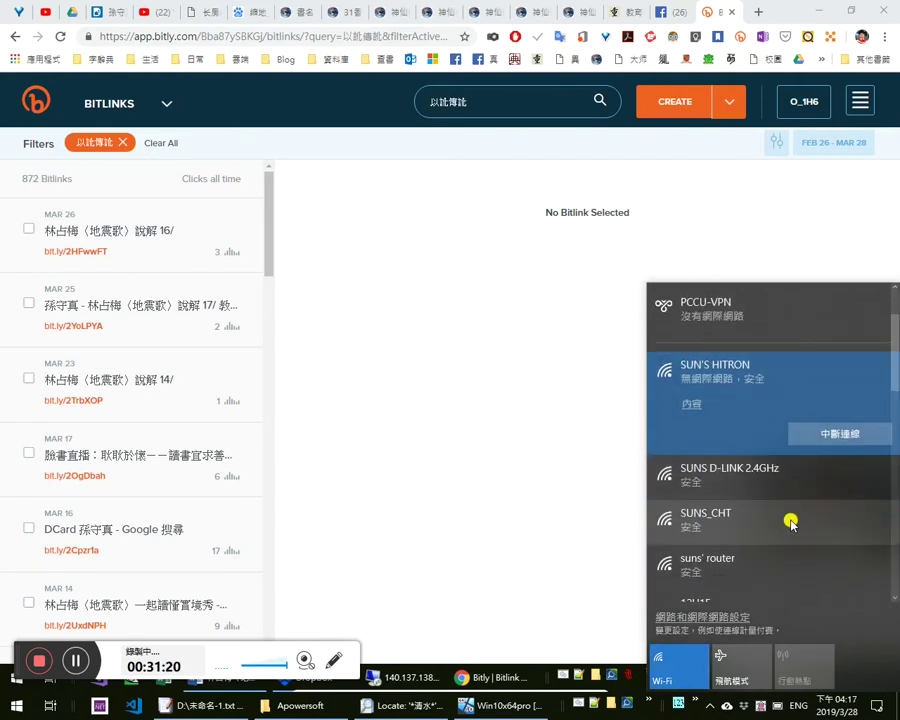
left_click(746, 566)
left_click(825, 569)
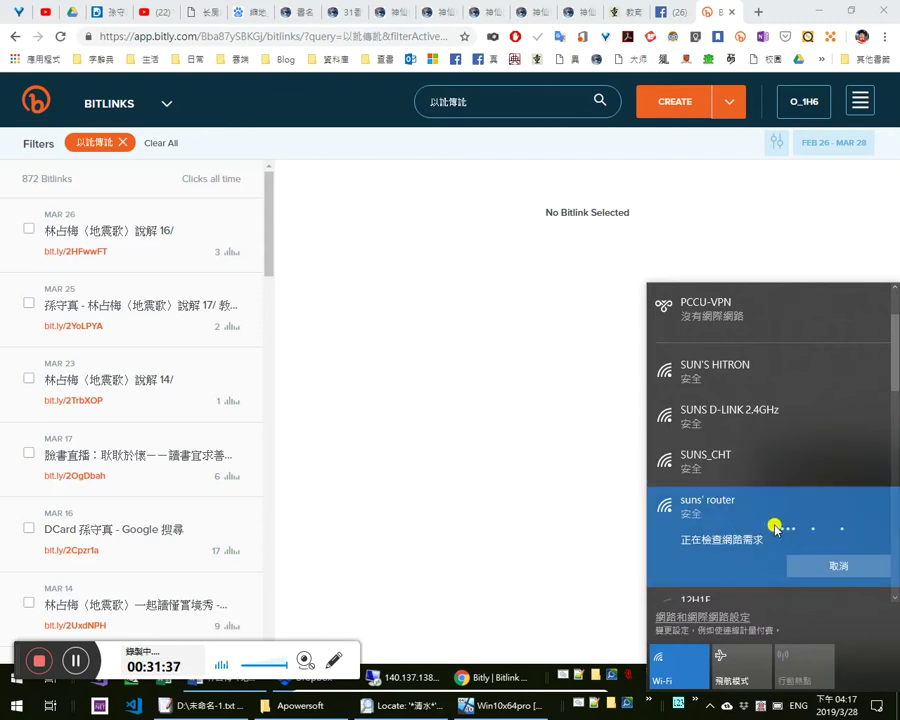
left_click(796, 468)
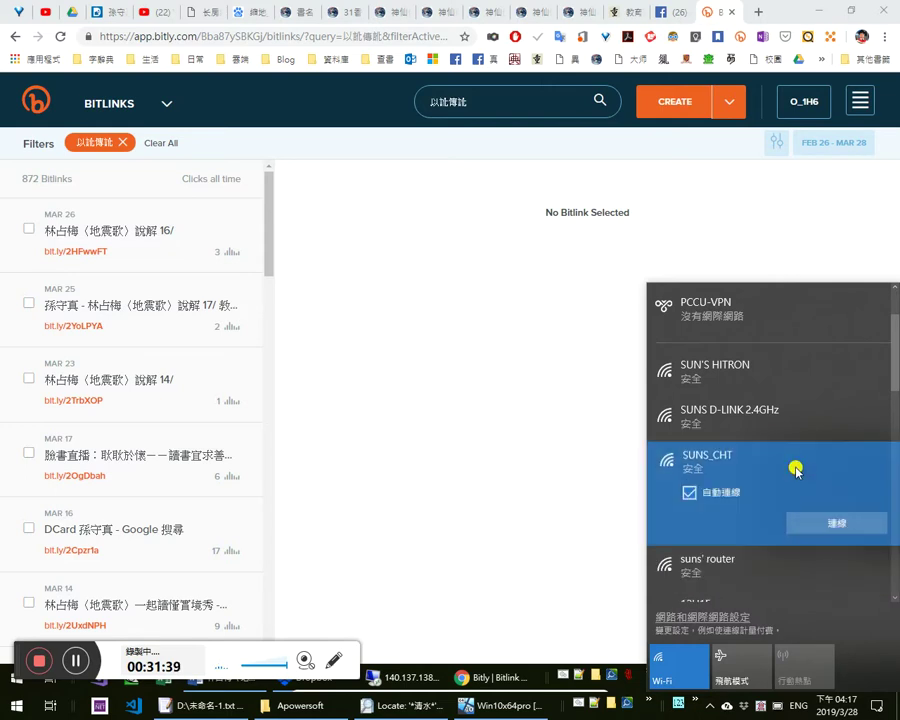
left_click(836, 524)
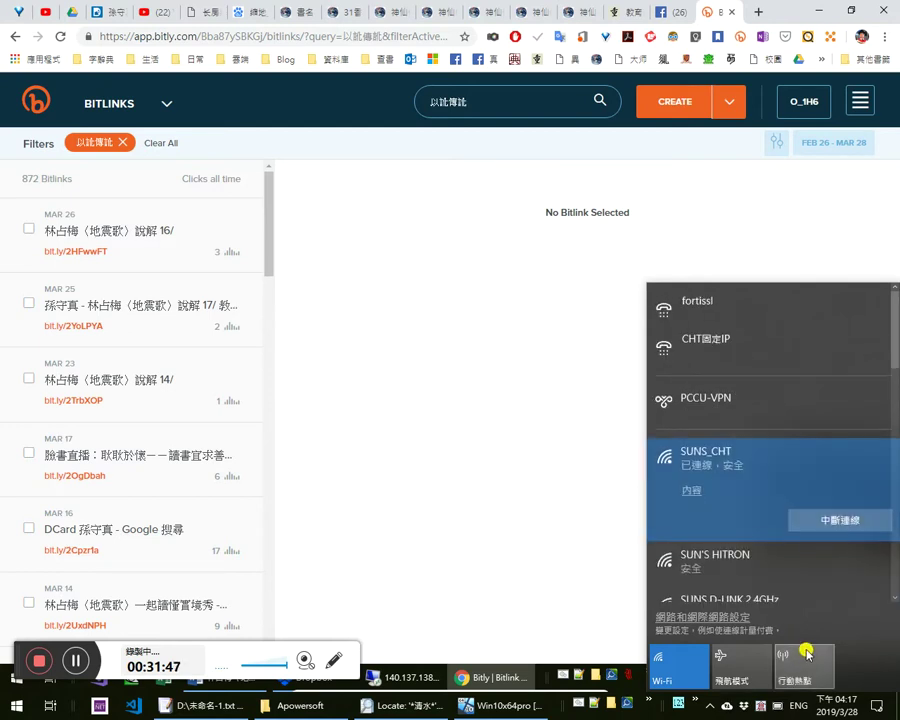
Check that the remote desktop session responds, and rerun the Bitlinks search for 以訛傳訛
left_click(409, 678)
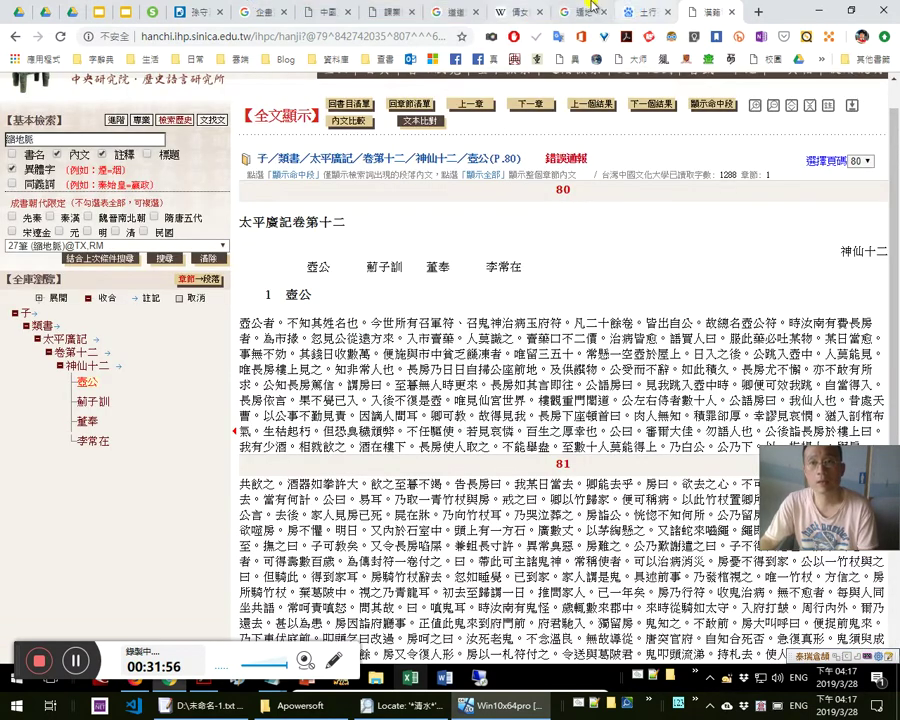
key("alt+Tab")
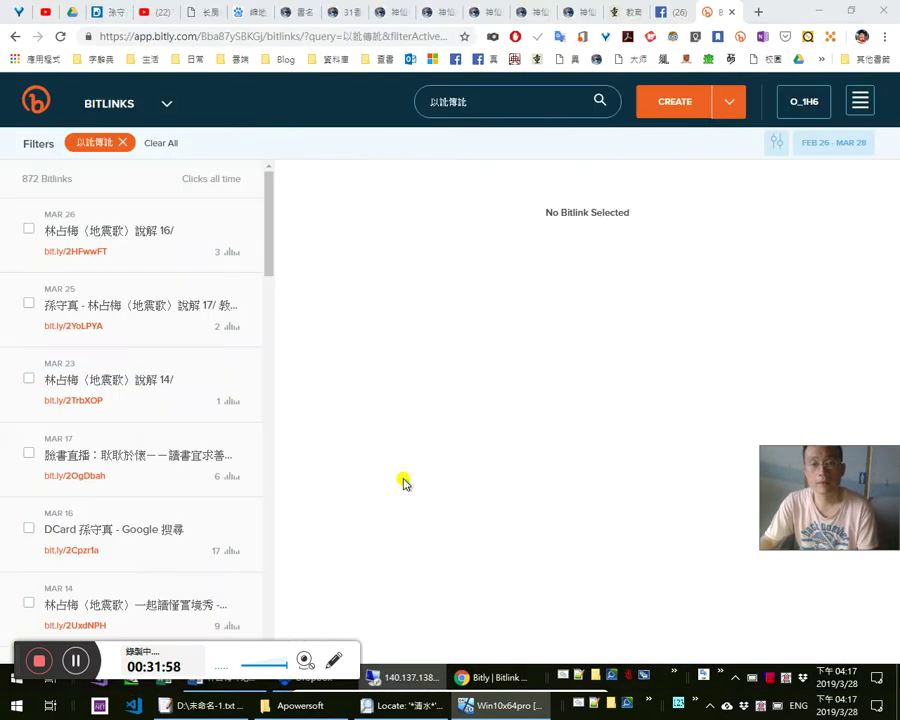
left_click(594, 102)
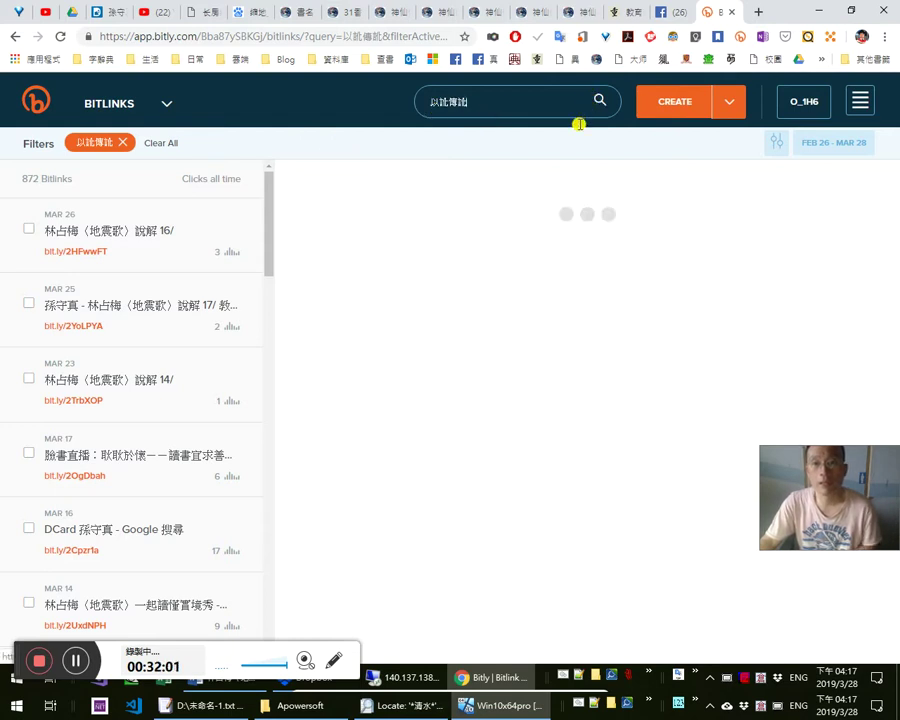
Switch to the Acrobat PDF on the remote desktop and copy footnote 14 on 長房縮地法 from page 144, number and closing period included
left_click(458, 678)
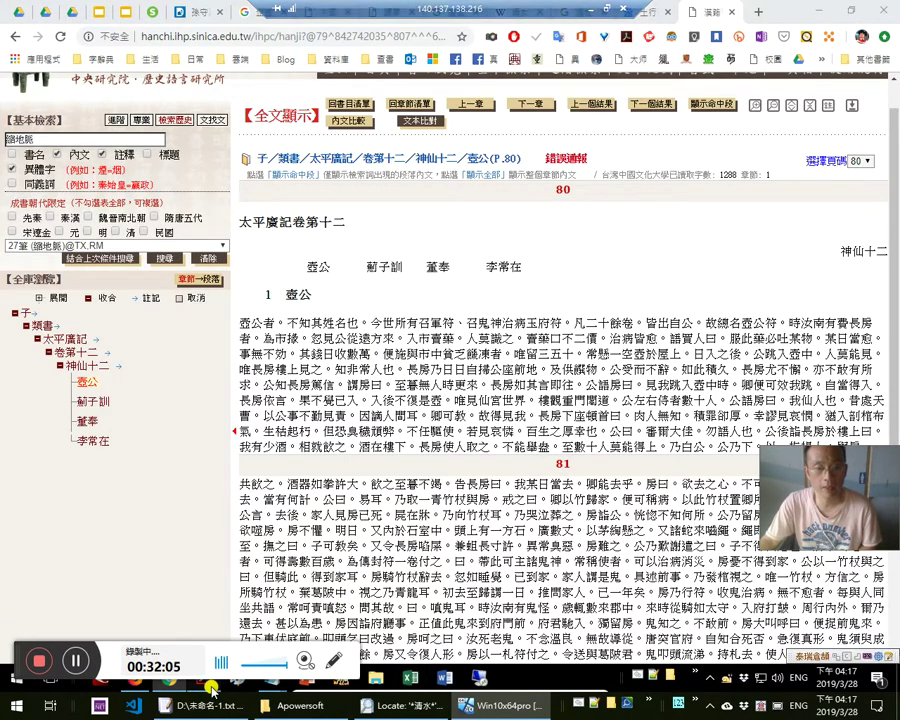
left_click(212, 684)
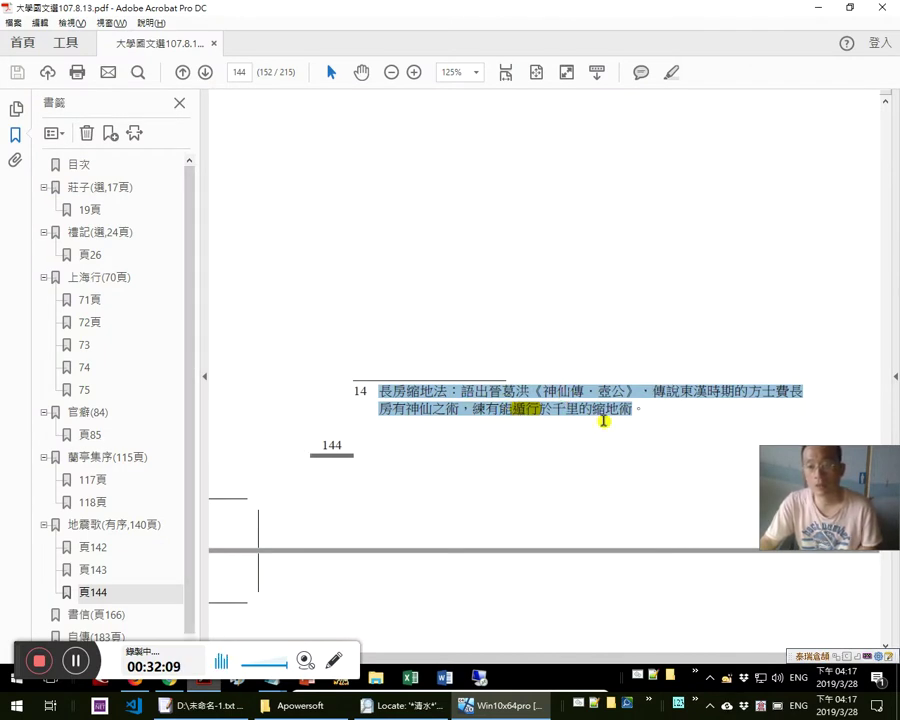
right_click(552, 383)
left_click(395, 406)
left_click_drag(398, 391, 342, 388)
left_click(653, 412)
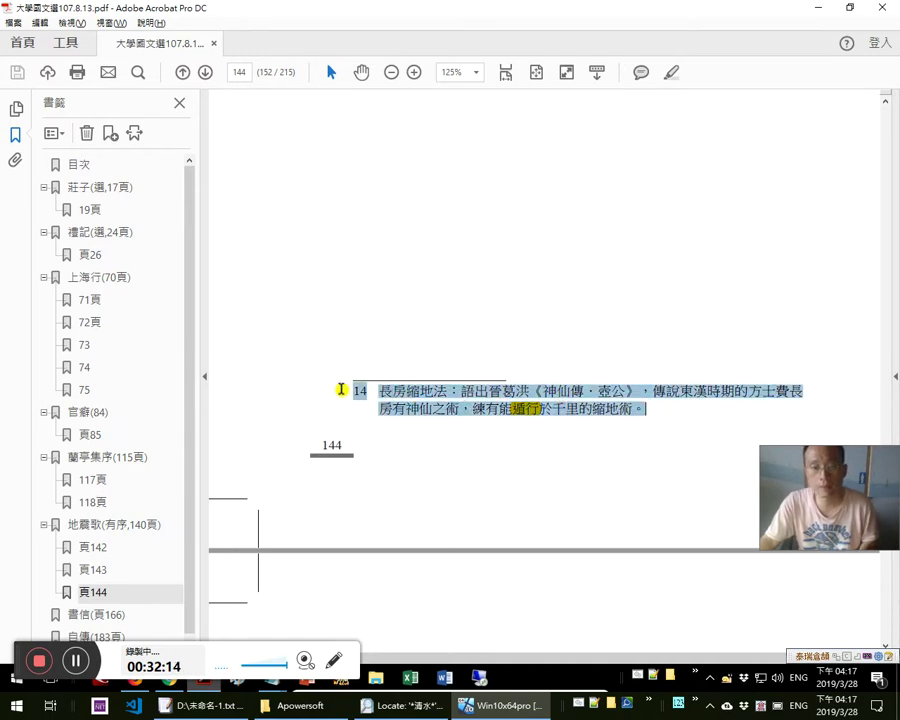
right_click(382, 393)
left_click(403, 409)
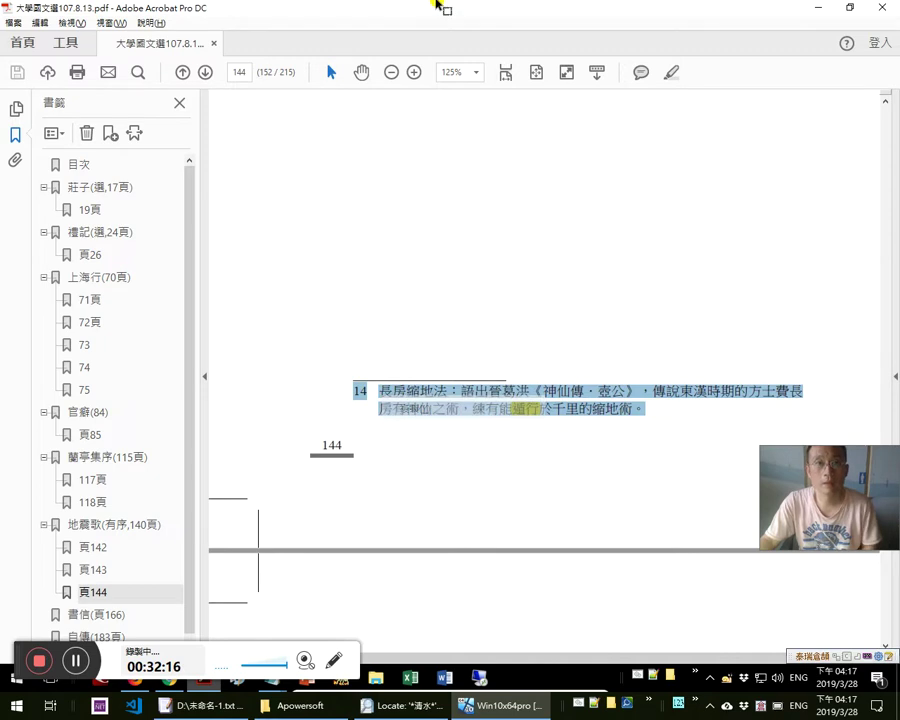
left_click(593, 8)
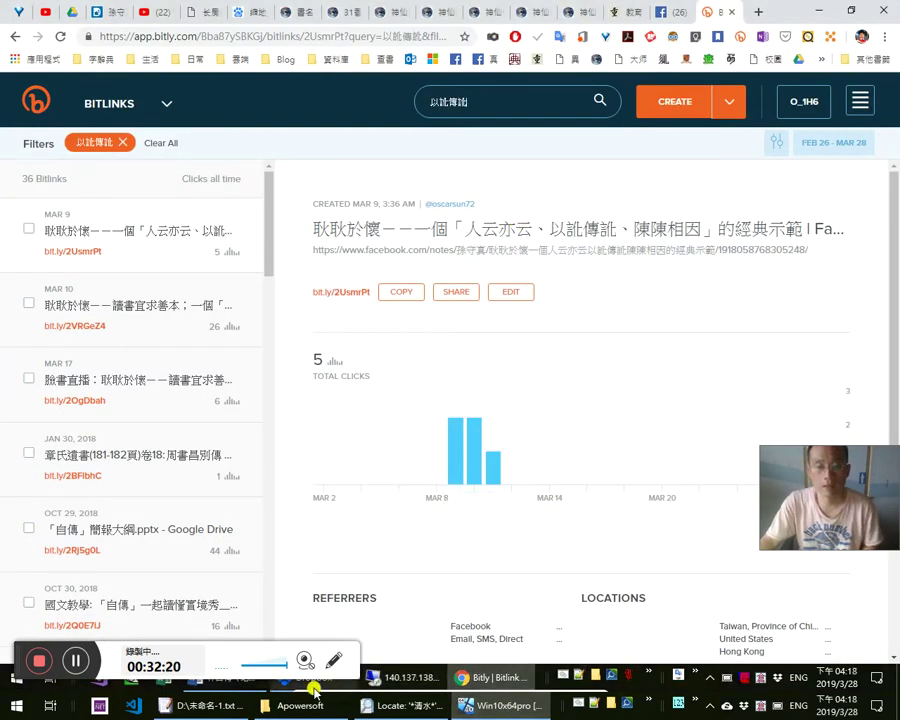
Review the commentary on 《神仙傳》〈壺公〉 and the cited note title in the Word document, and return to the Bitly page
left_click(235, 680)
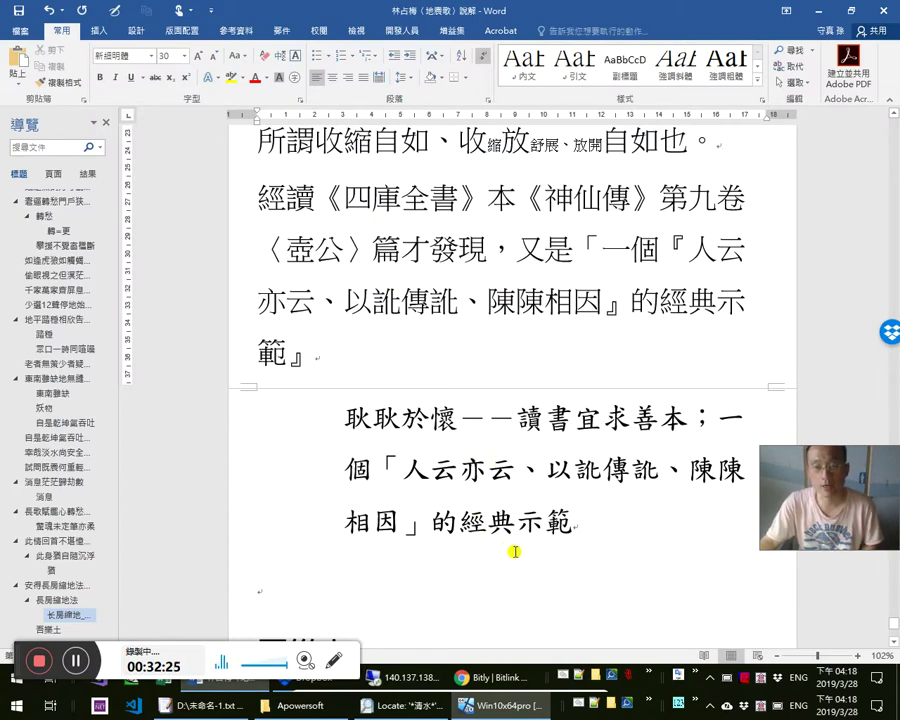
scroll(512, 546, "down", 2)
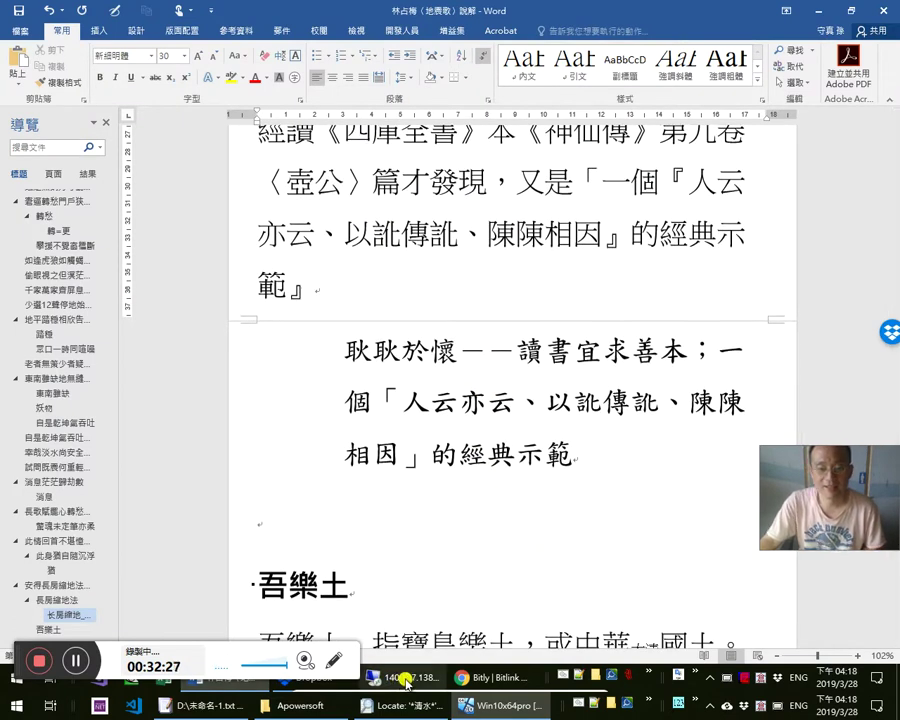
left_click(490, 677)
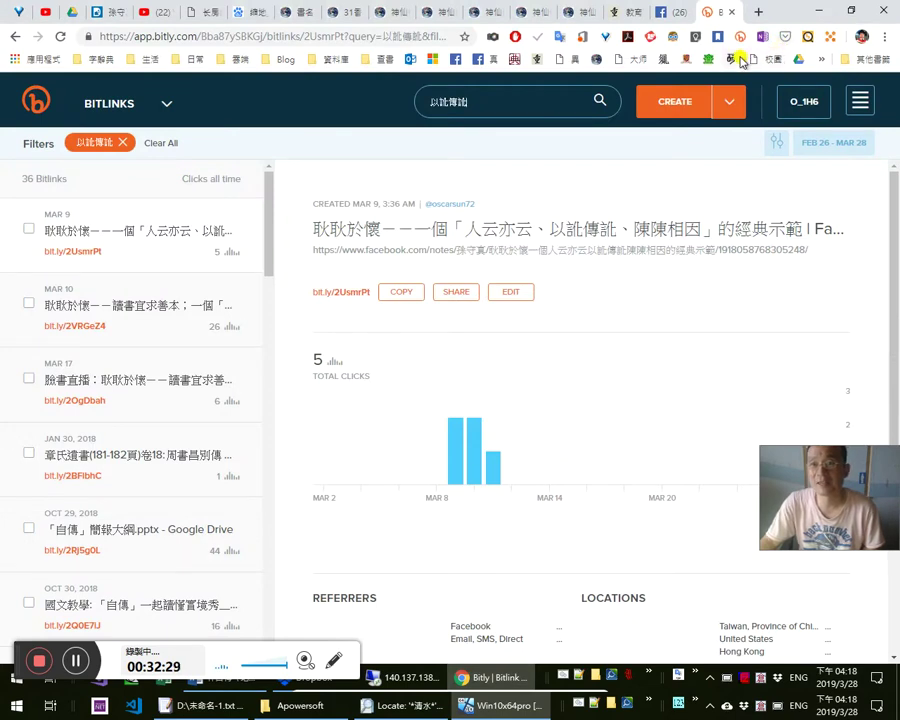
Look up 教壞 in the 臺灣閩南語 dictionary on the moedict site
left_click(735, 60)
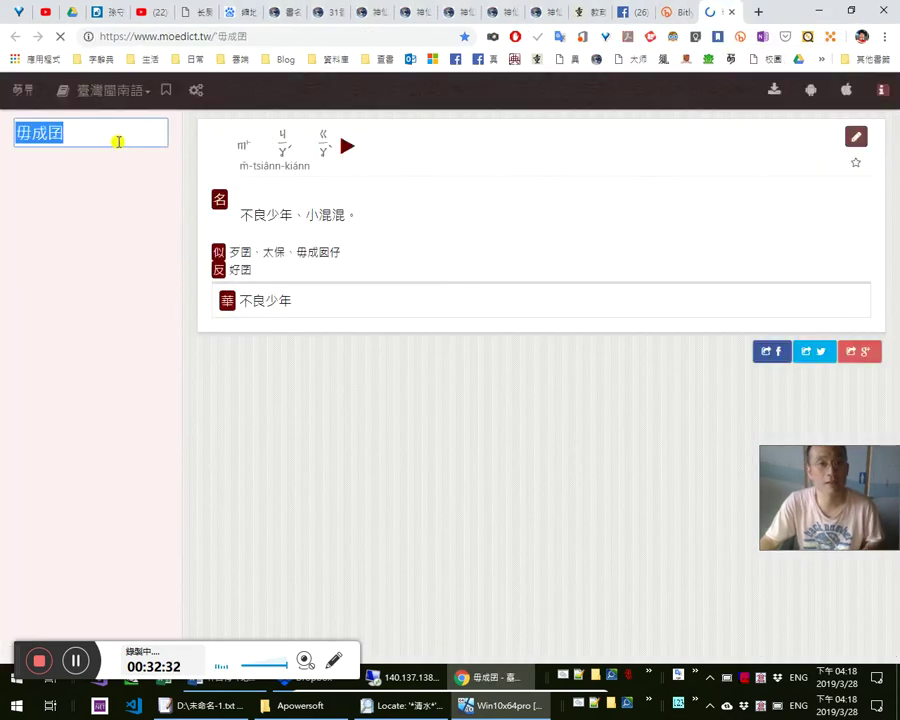
left_click(118, 138)
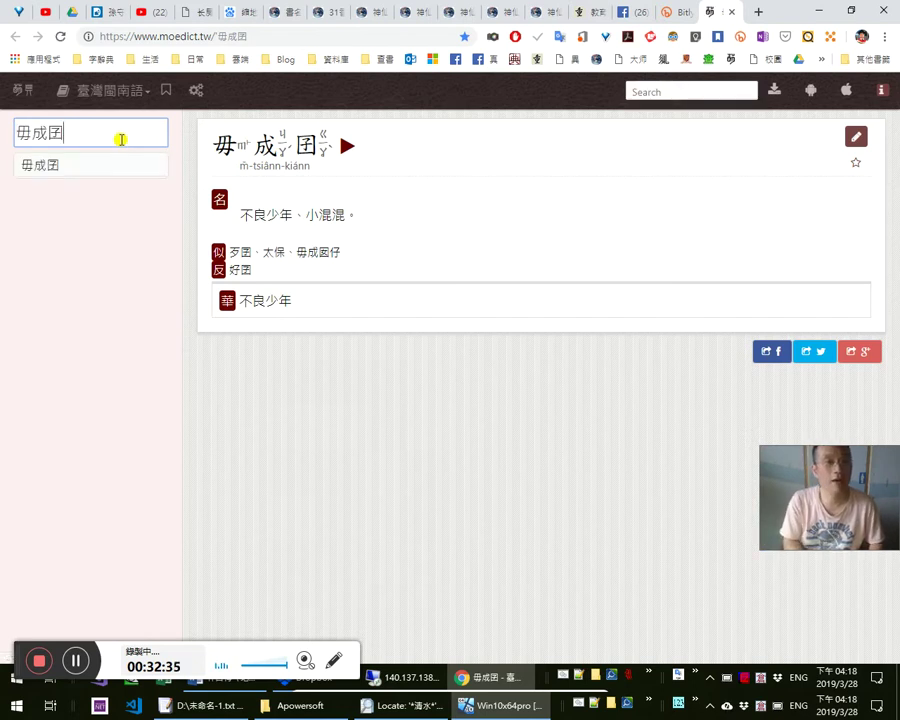
key("BackSpace")
key("BackSpace")
key("BackSpace")
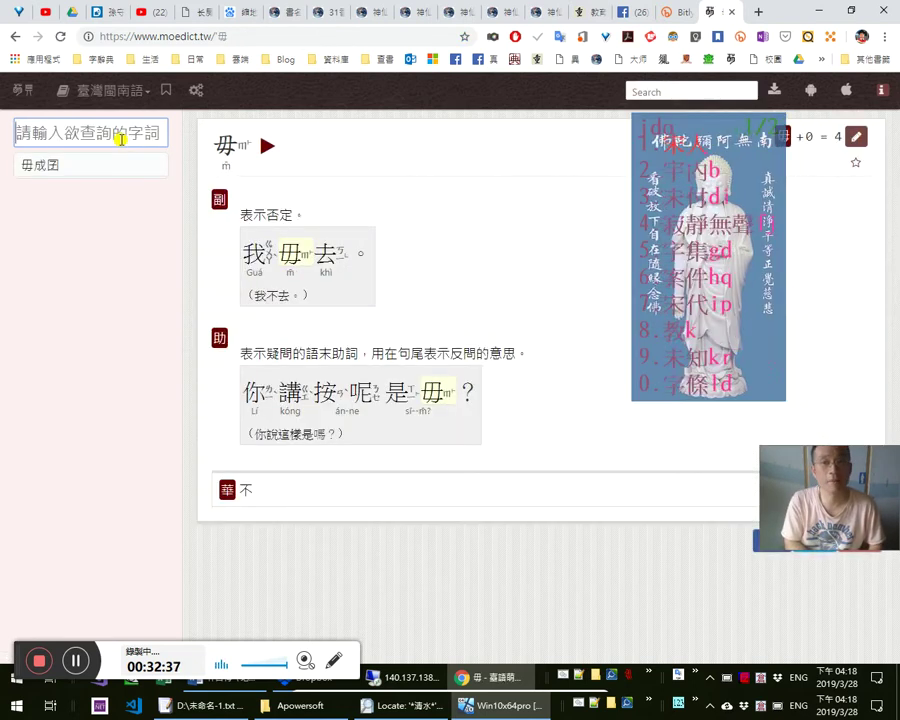
type("教壞")
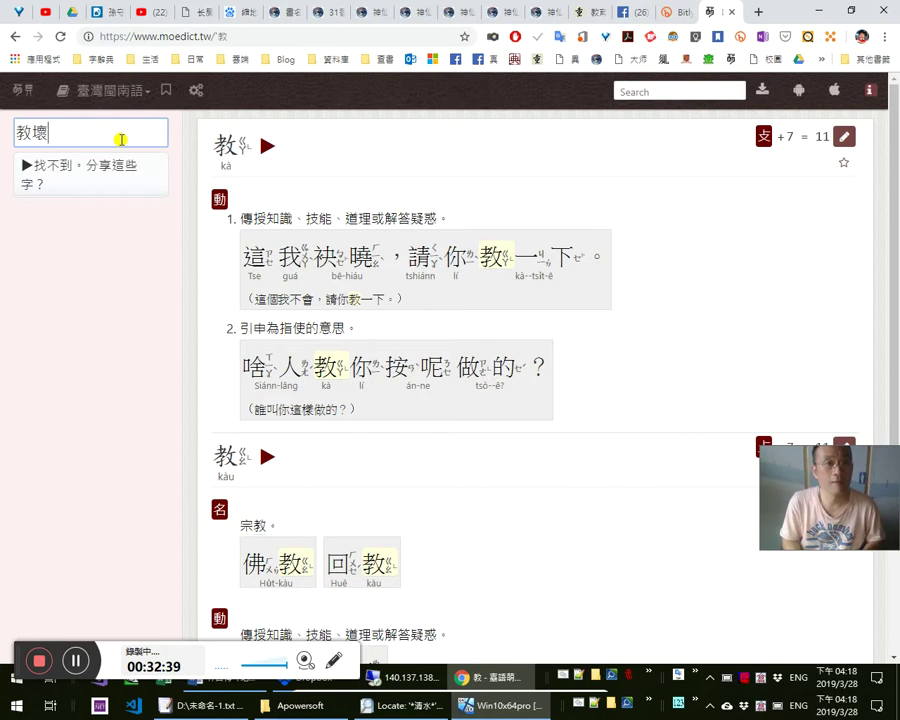
Search Google for 臺語詞典 in a new tab and open the 臺灣閩南語常用詞辭典 site from the results
left_click(758, 12)
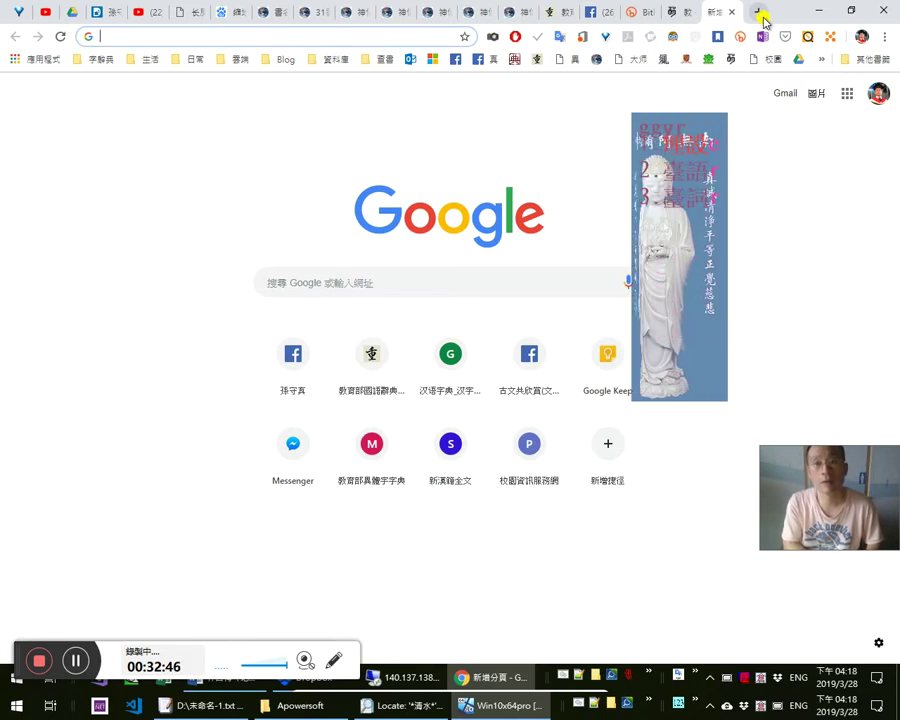
type("臺語")
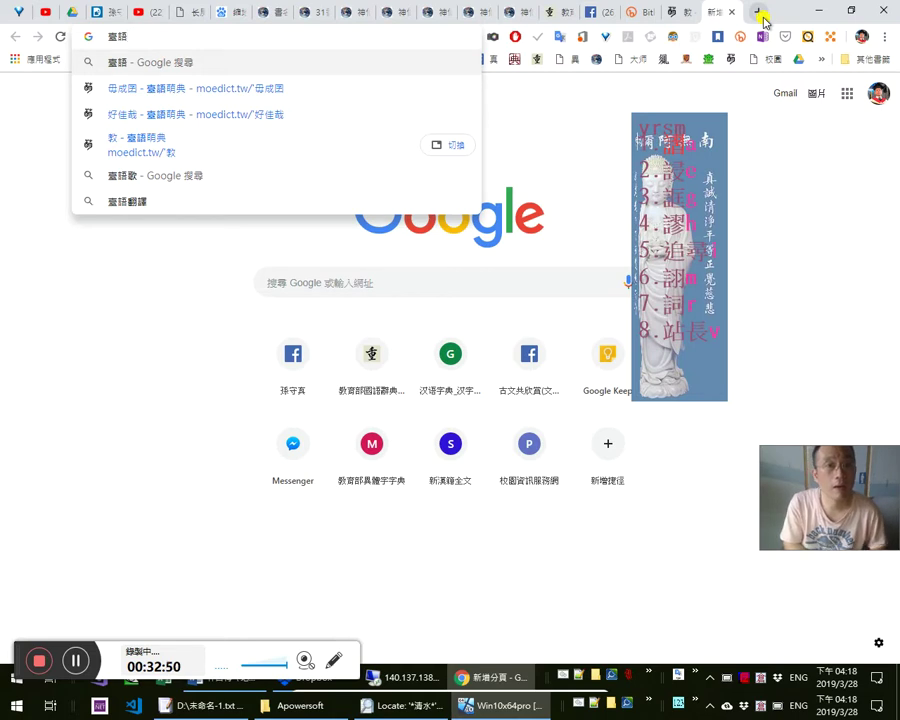
type("詞典")
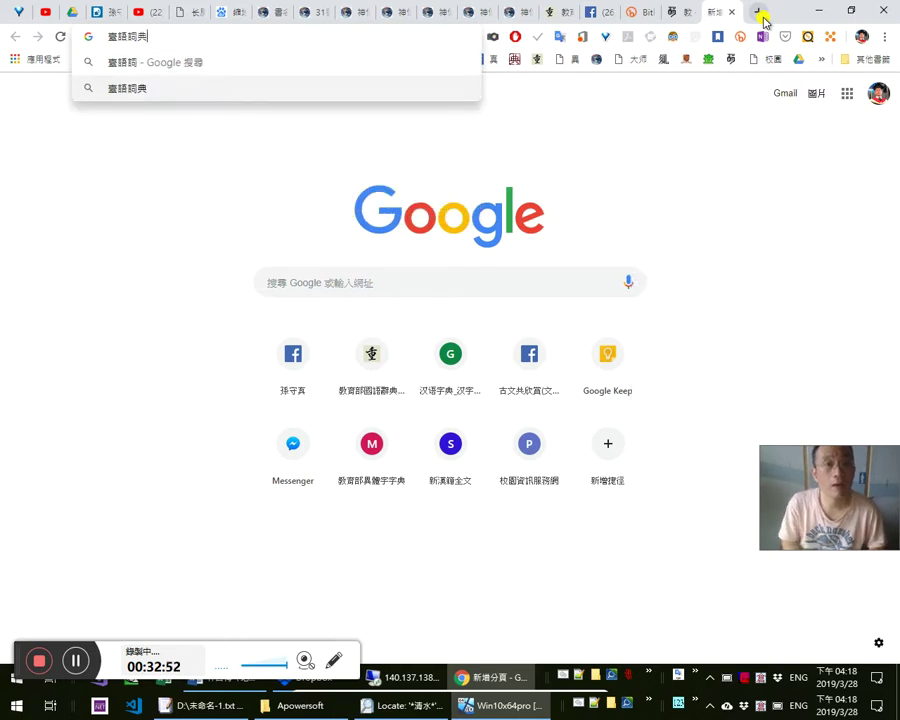
key("Return")
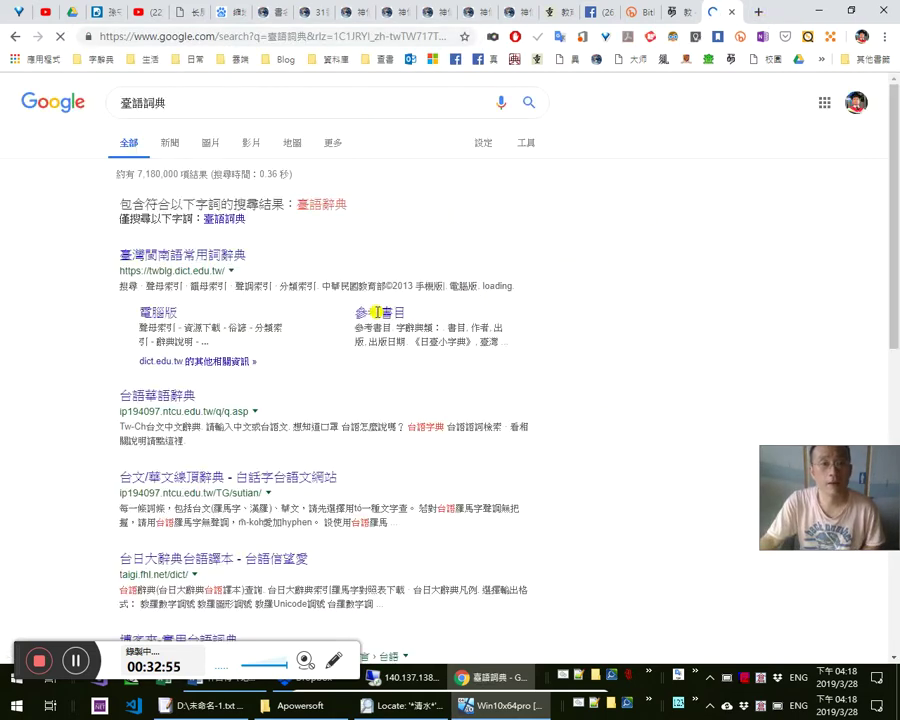
middle_click(214, 254)
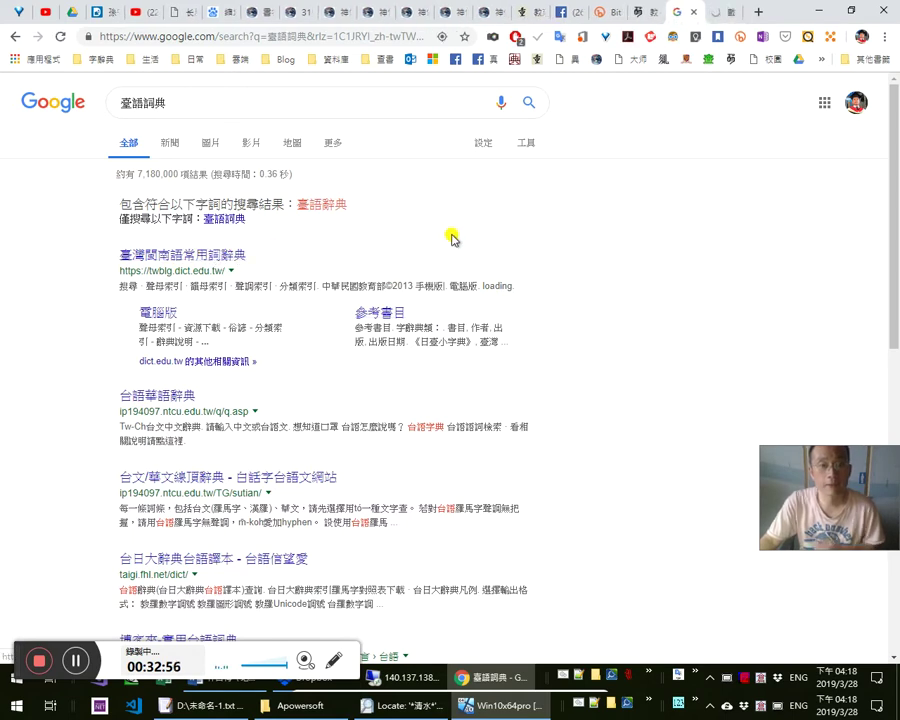
left_click(717, 18)
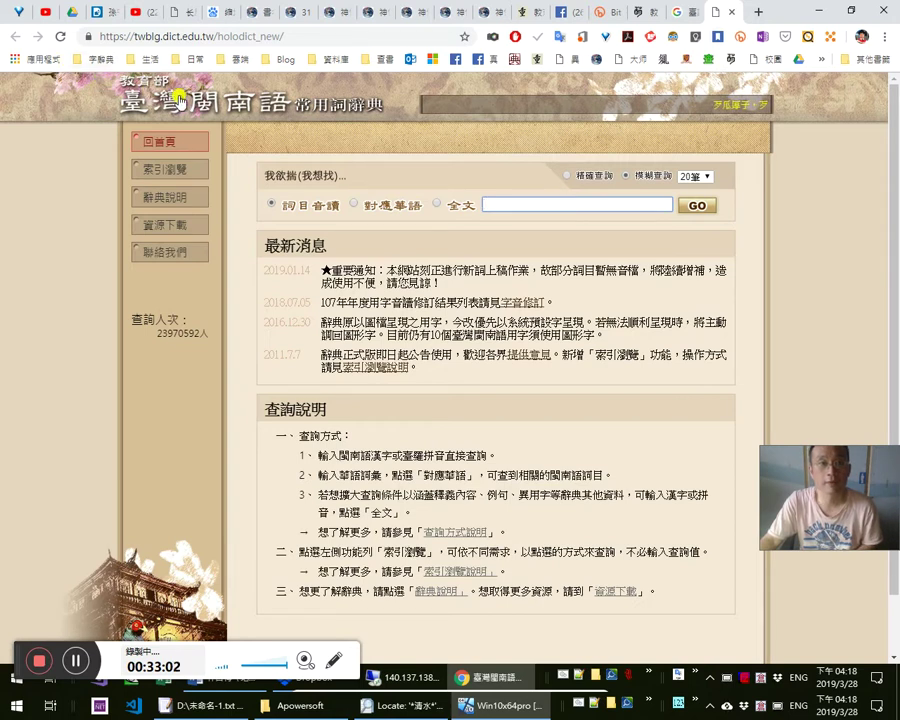
Search the 臺灣閩南語常用詞辭典 for 教壞, first by headword and reading, and again by full text
type("教練")
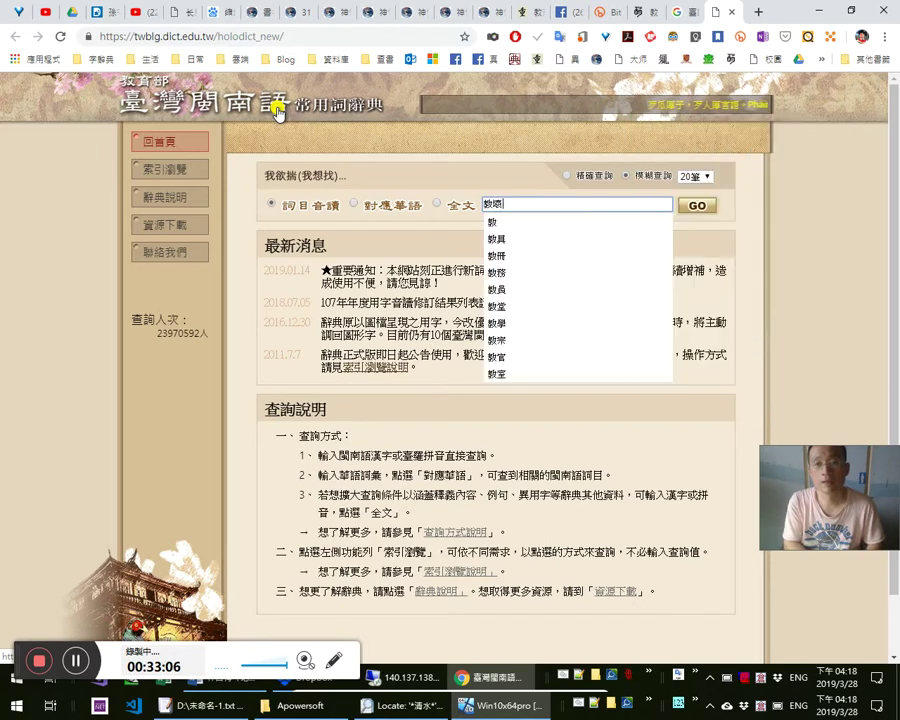
key("Return")
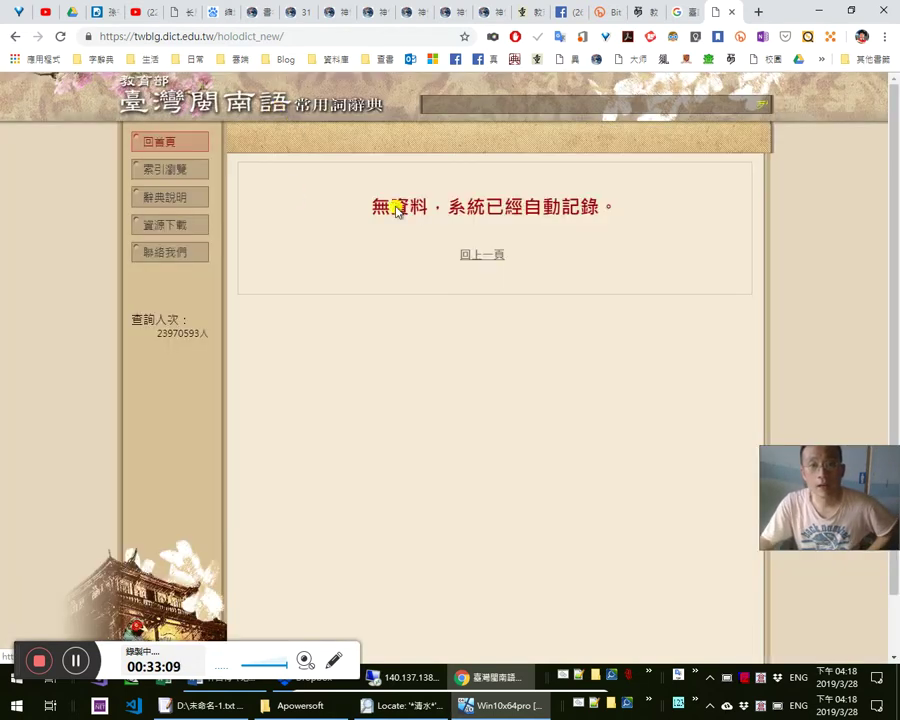
left_click(462, 256)
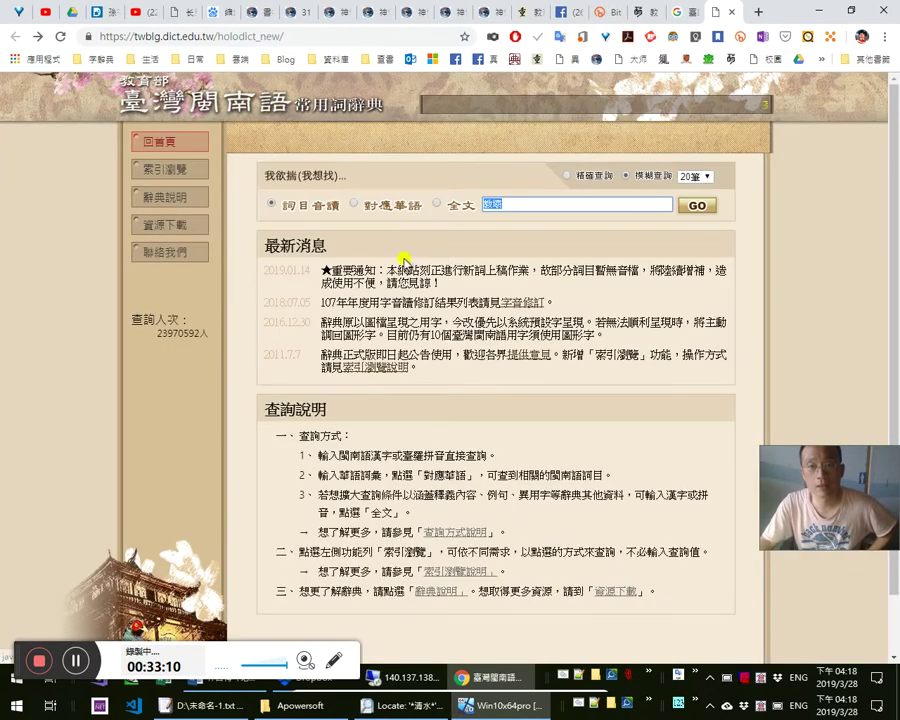
left_click(437, 205)
left_click(695, 208)
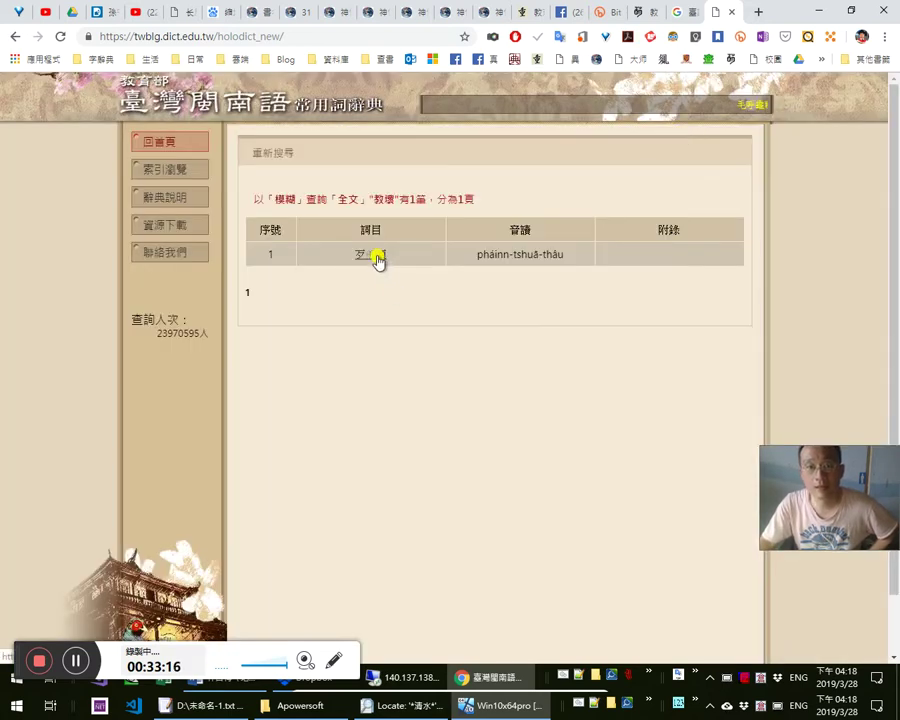
Open the pháinn-tshuā-thâu entry and allow the dictionary site to run Flash for its audio
left_click(376, 256)
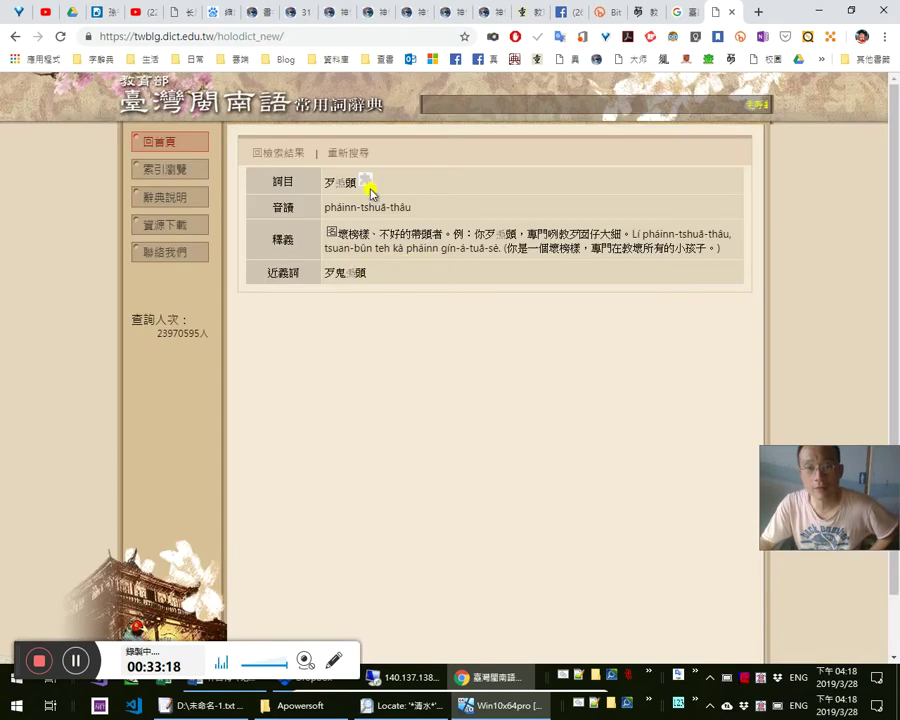
left_click(367, 187)
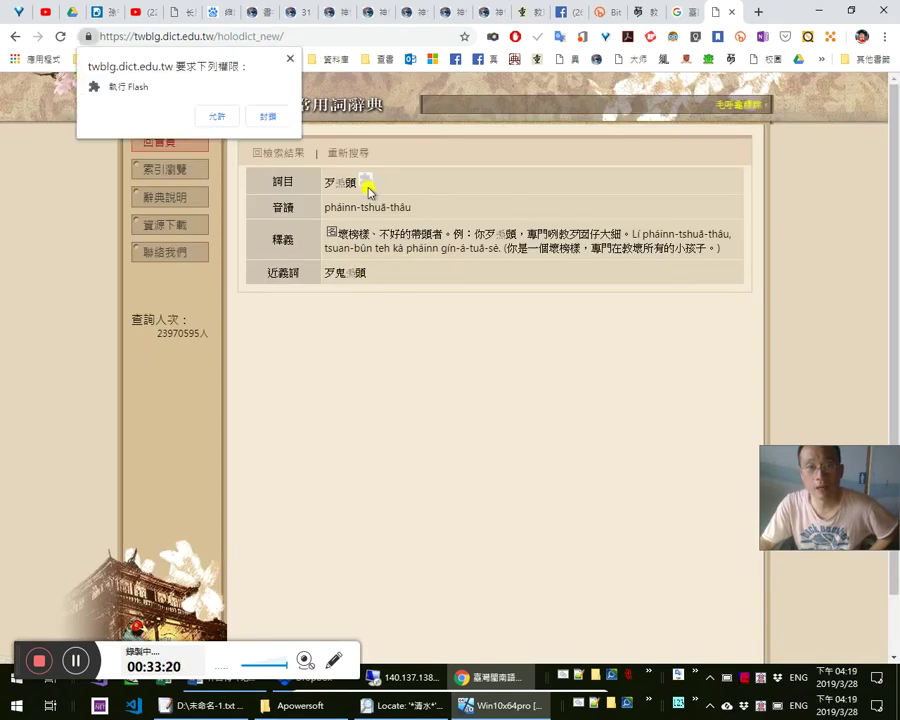
left_click(216, 118)
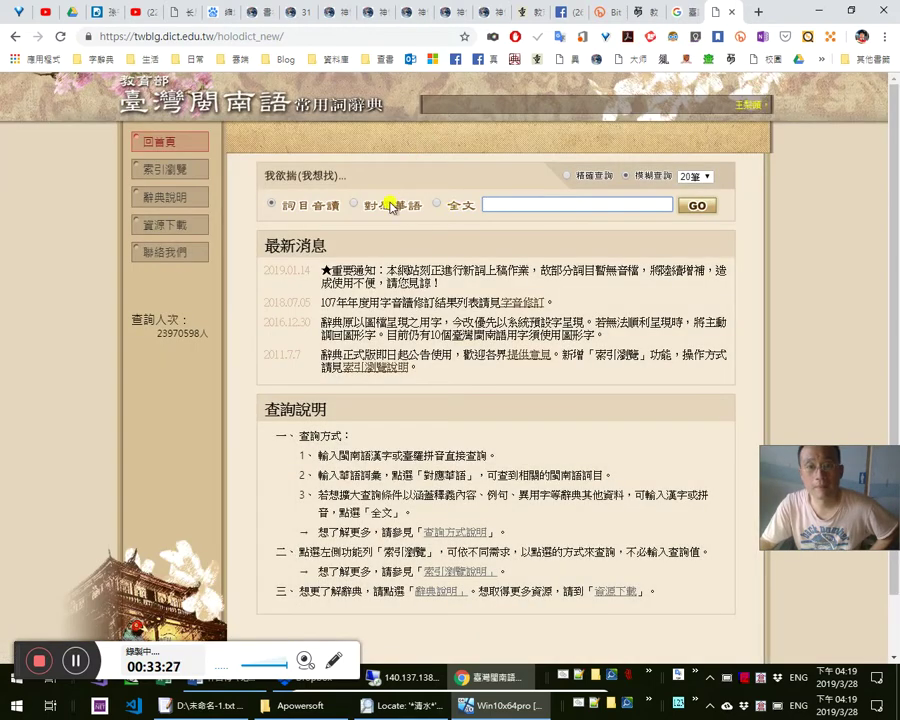
Search the full text of the 臺灣閩南語常用詞辭典 for 教壞 again and open the 歹𤆬頭 entry
left_click(438, 206)
left_click(500, 208)
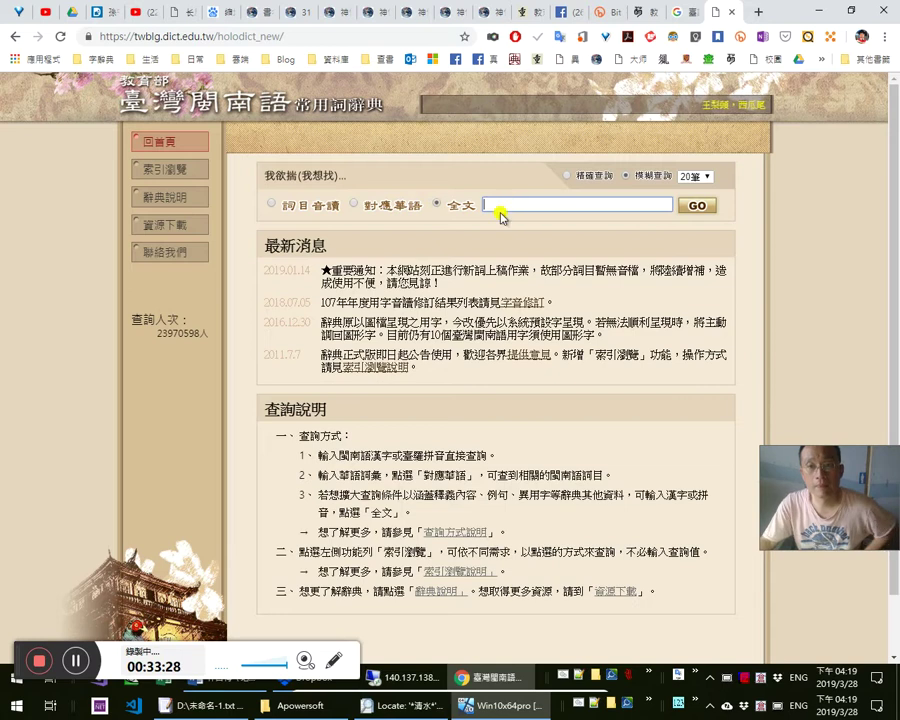
type("數據")
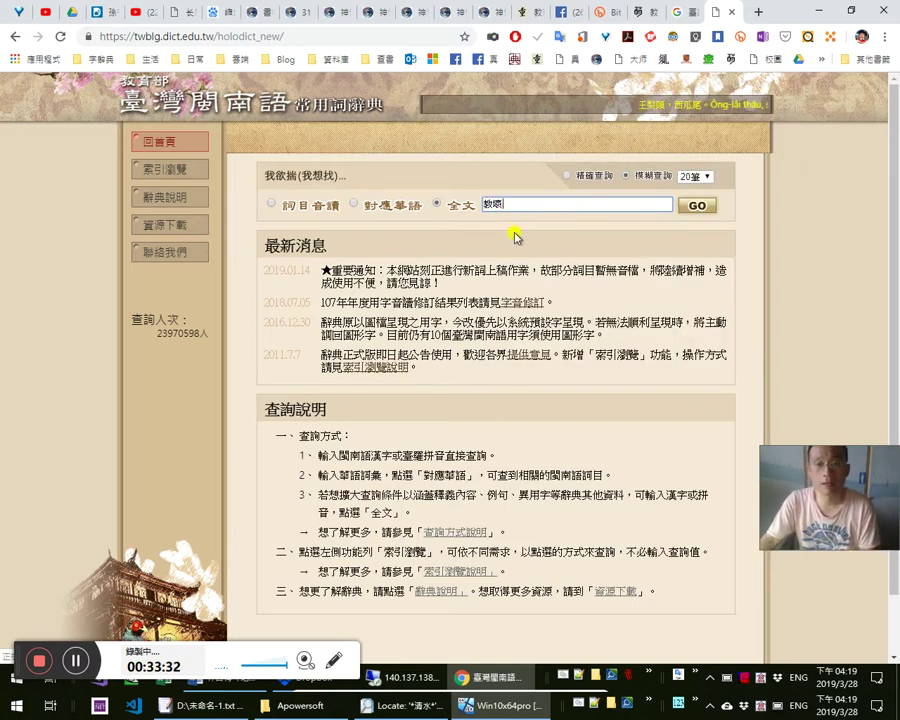
key("Return")
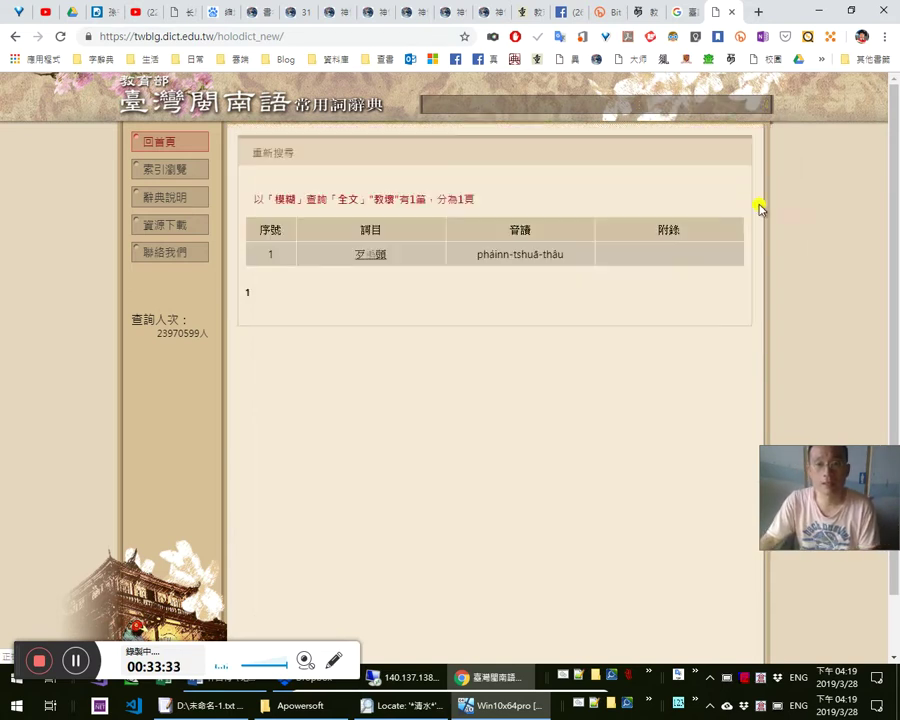
left_click(370, 254)
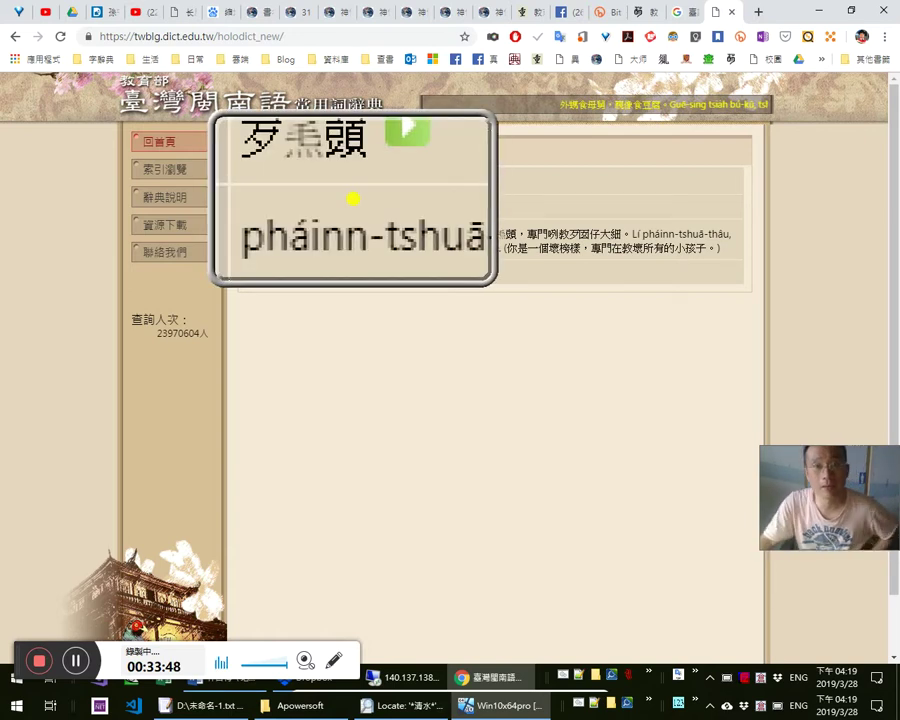
Try to look up the character 𤆬 with the single-character query of the 教育部異體字字典, checking its form in the 歹𤆬頭 entry
middle_click(566, 59)
left_click(718, 16)
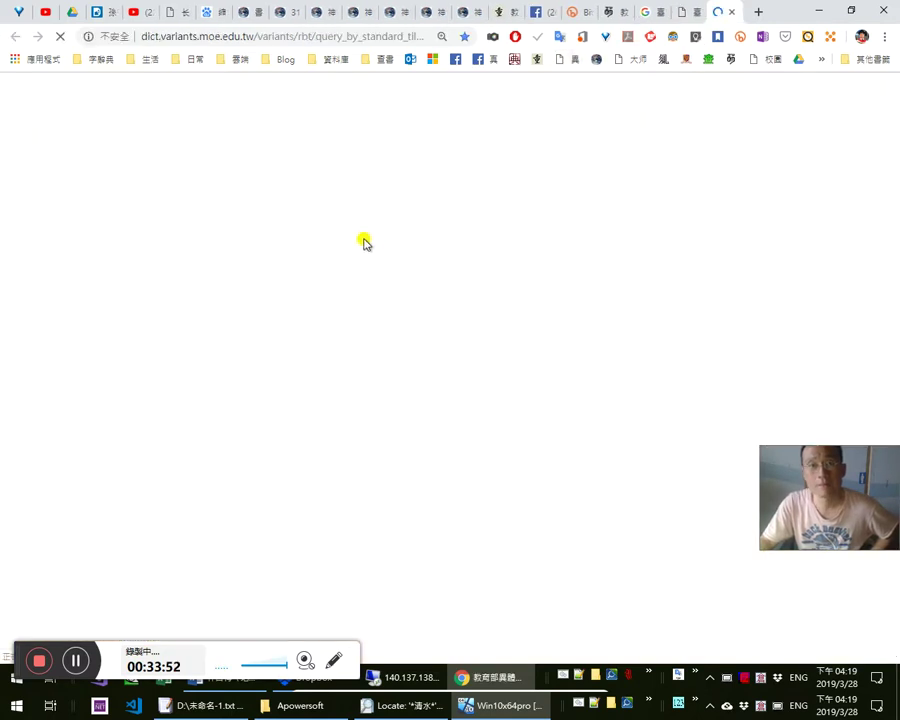
left_click(680, 12)
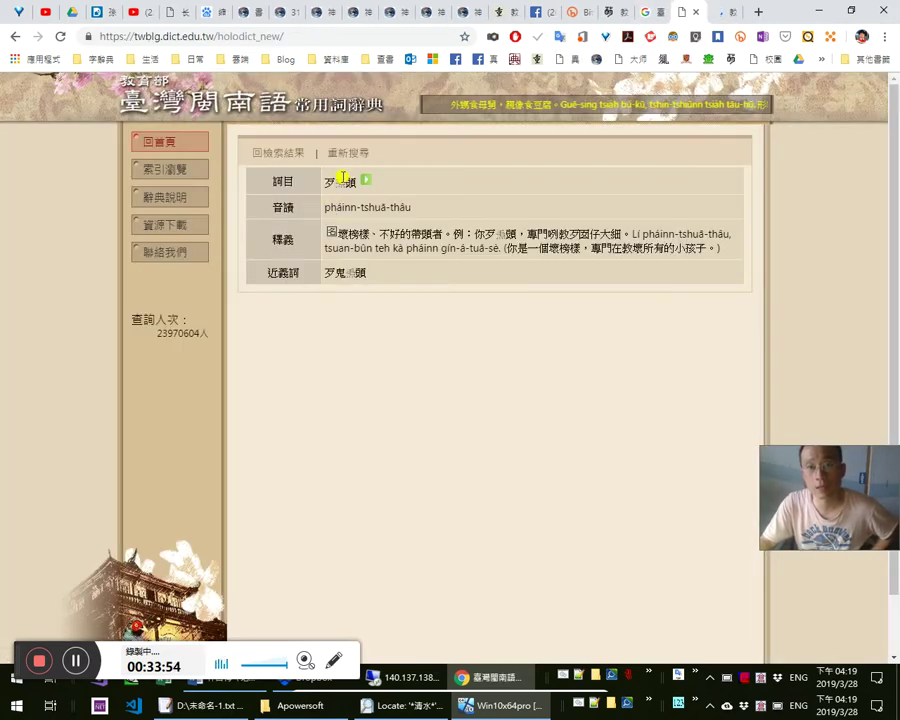
left_click(712, 12)
left_click(391, 423)
type("hu")
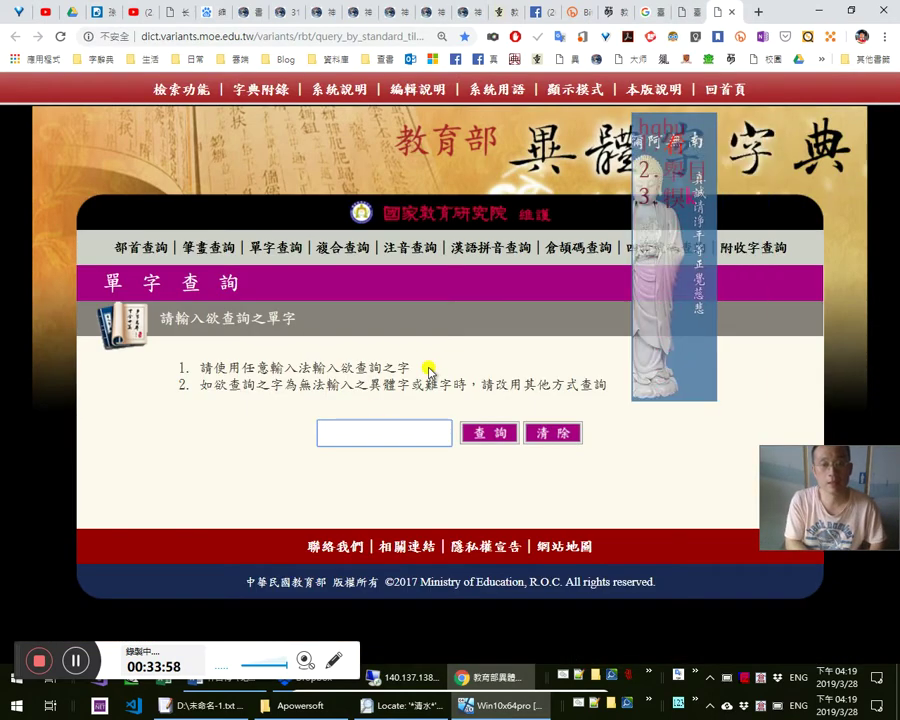
type("f")
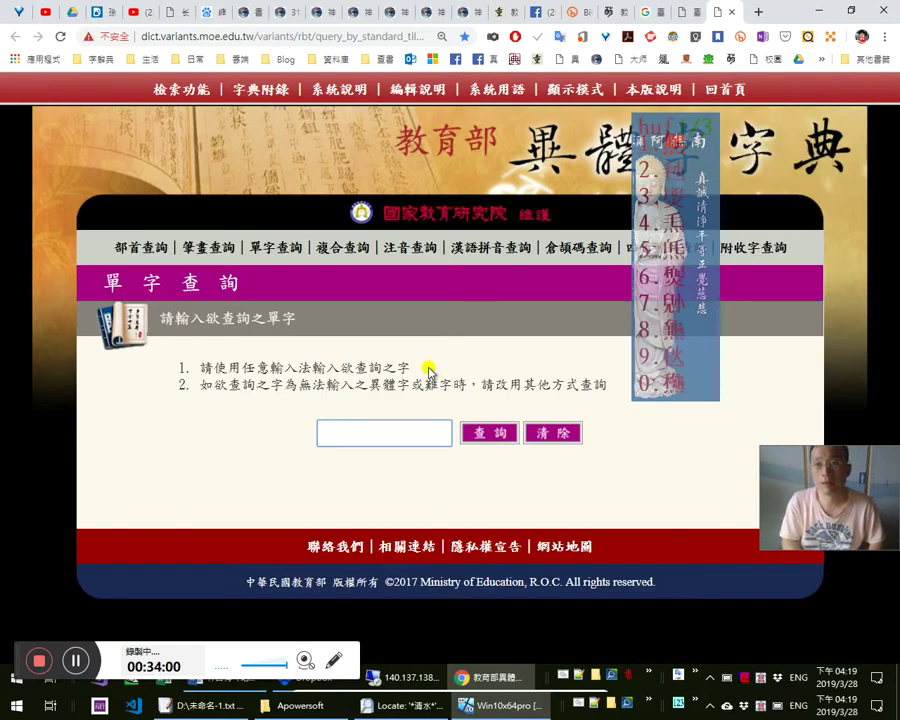
key("space")
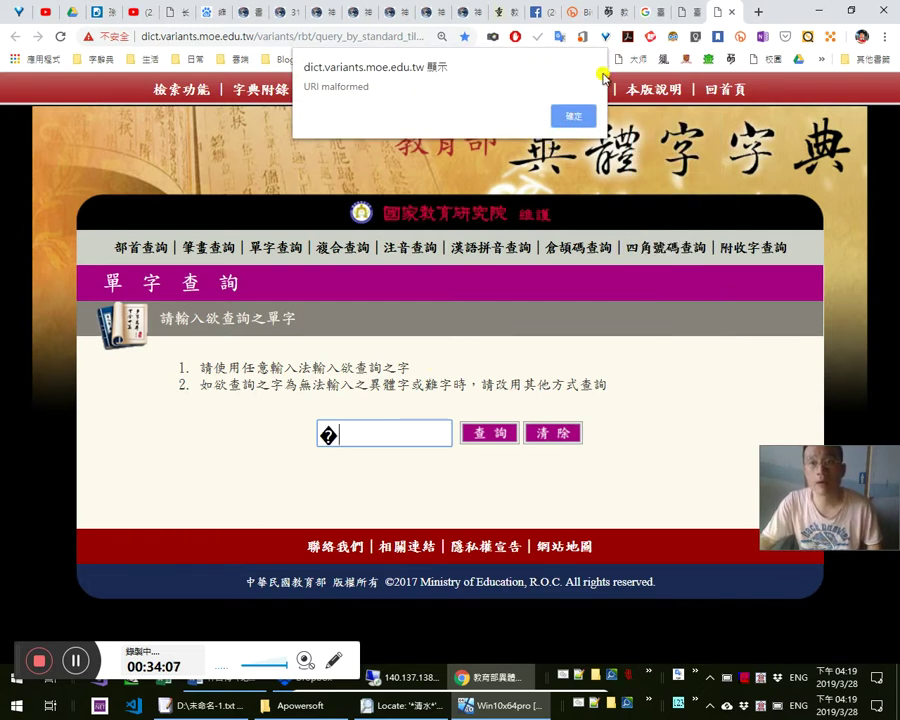
left_click(728, 11)
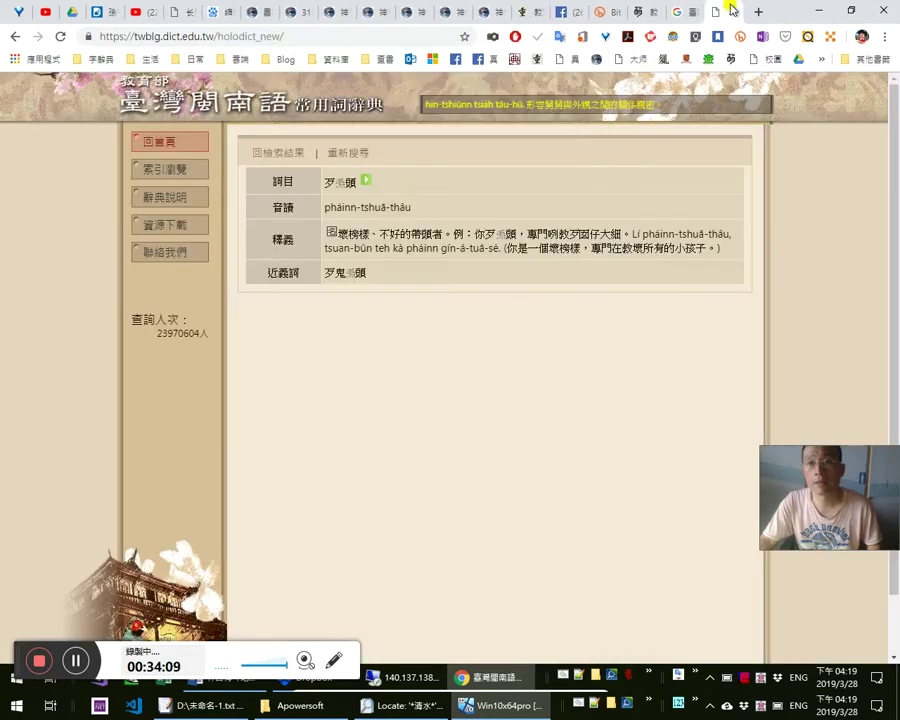
Open the 国学大师 dictionary and the 異體字字典 in new tabs, and query the 異體字字典 by Cangjie code huf
middle_click(635, 60)
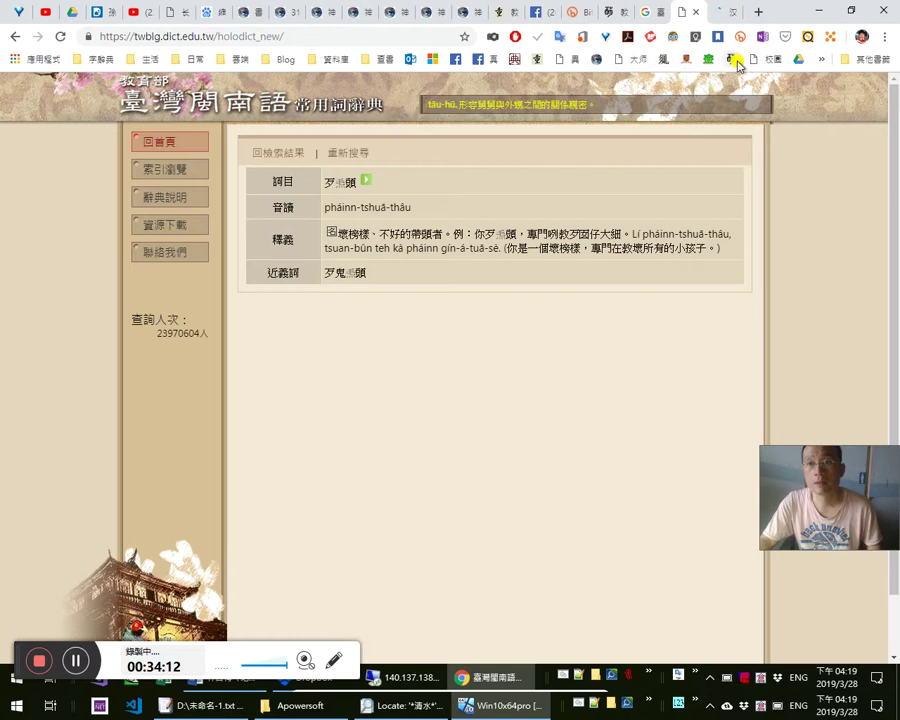
middle_click(567, 60)
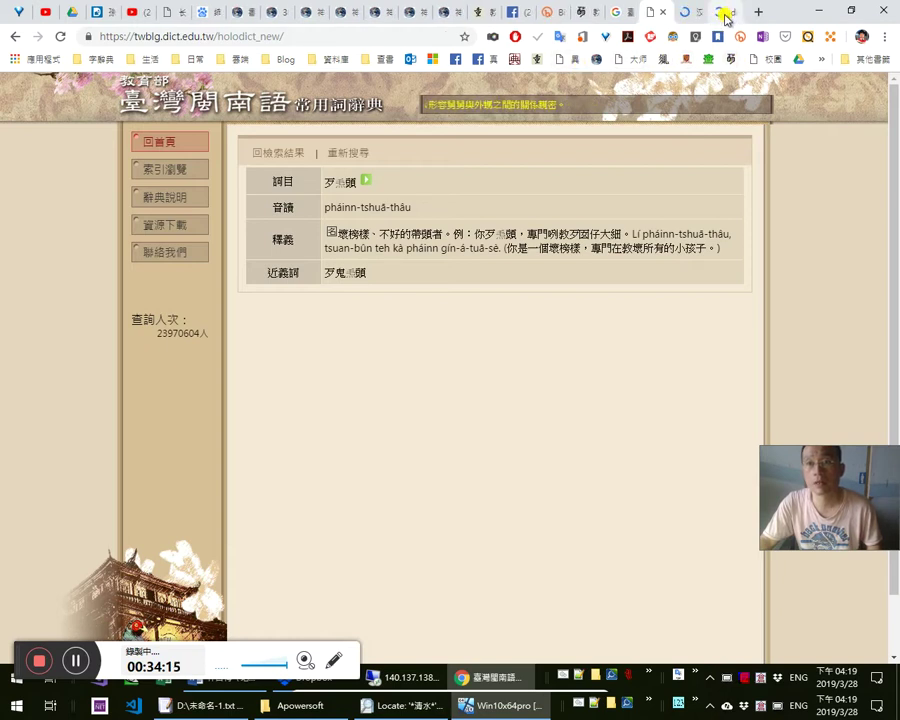
left_click(727, 14)
left_click(579, 246)
left_click(383, 366)
type("huf")
key("Return")
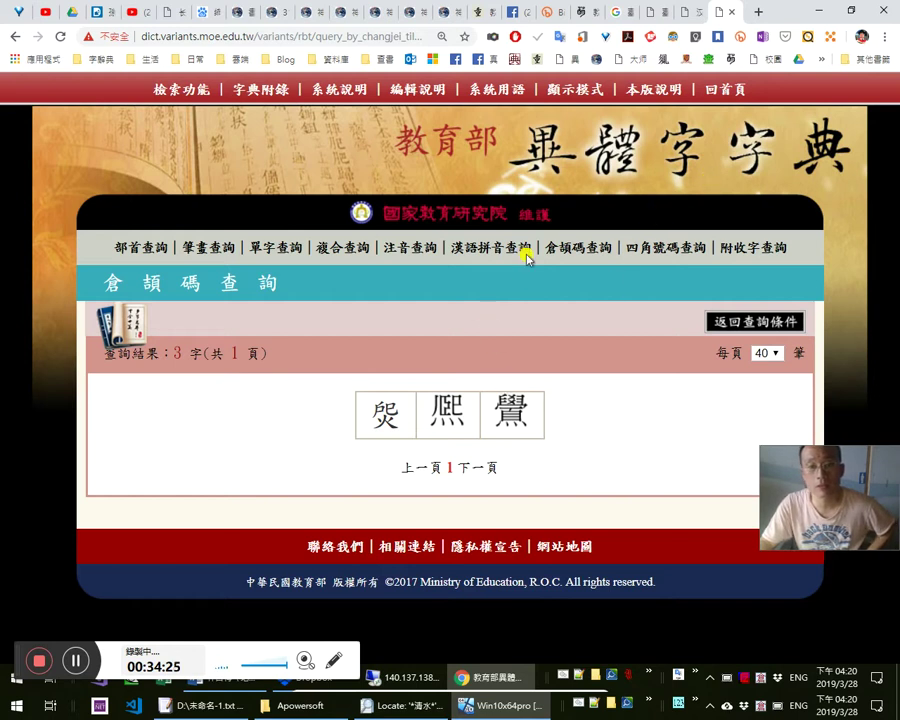
Repeat the Cangjie code query in the 異體字字典 with hquf and close that dictionary's tab
left_click(585, 245)
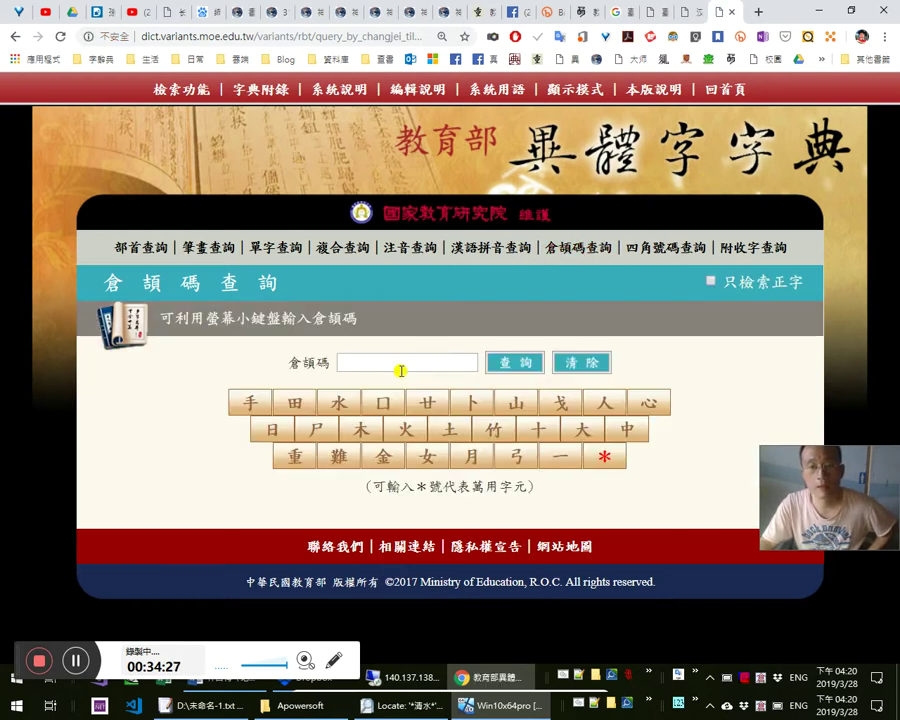
type("hquf")
key("Return")
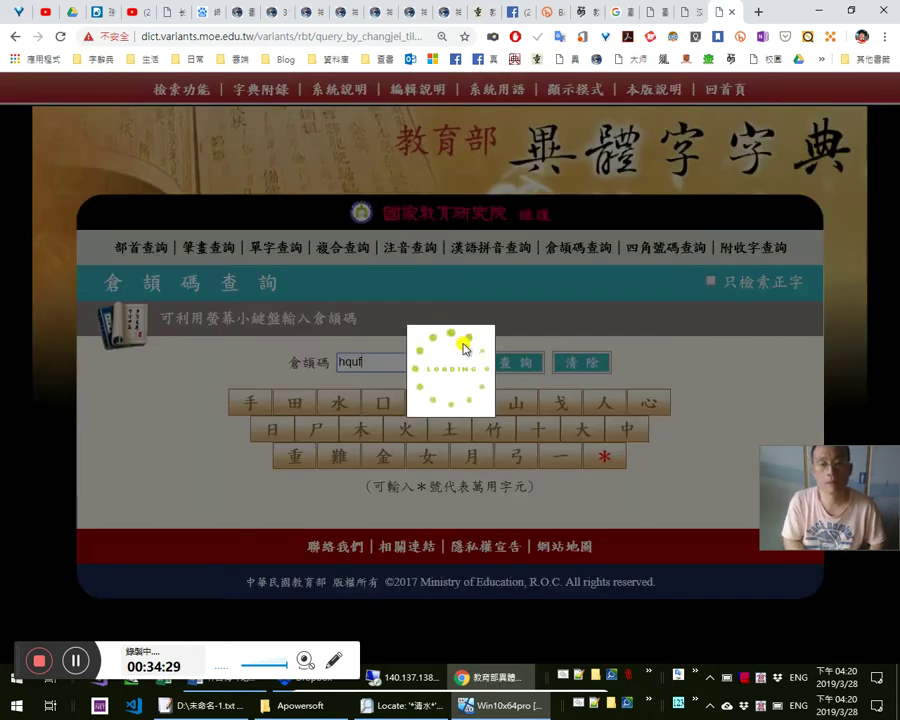
left_click(731, 12)
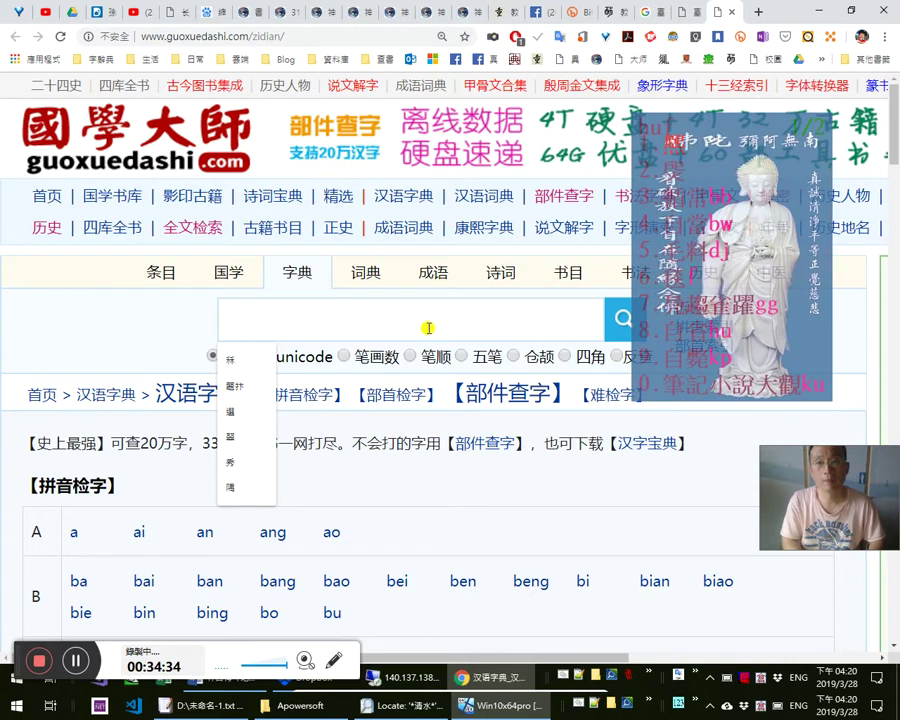
Look up the character 𤆬 in the 国学大师 dictionary and bring its basic definitions into view
type("耒")
key("Return")
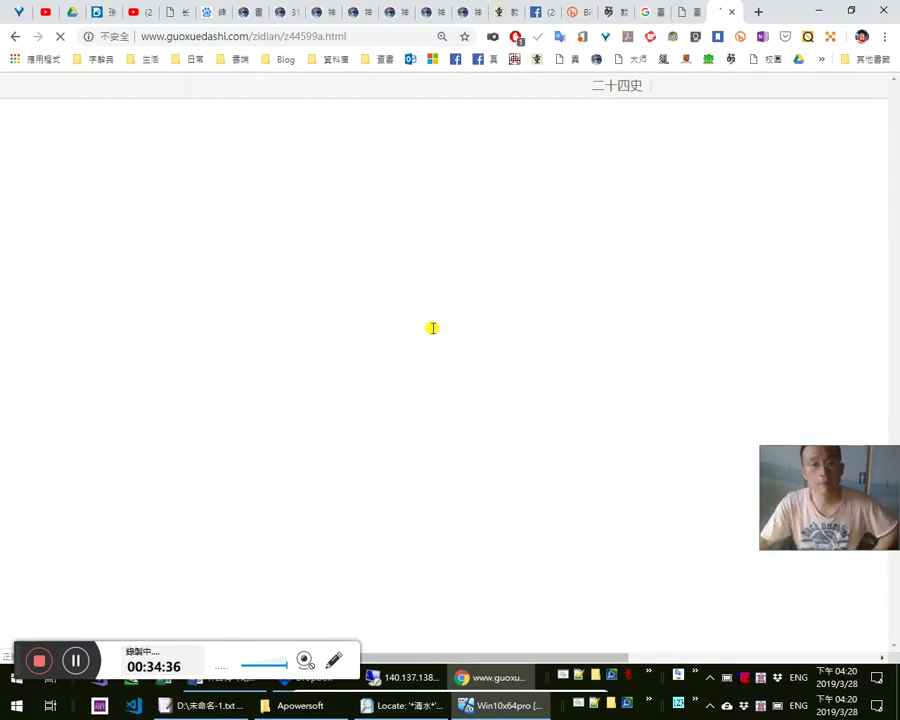
scroll(418, 404, "down", 3)
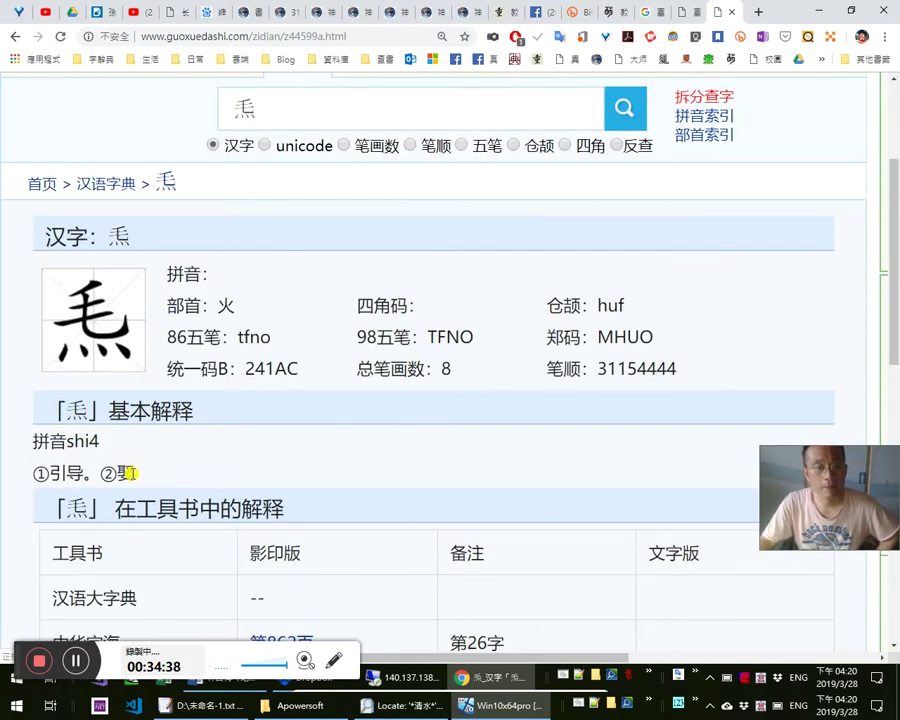
Examine the pinyin reading and the two numbered meanings in the basic definitions of 𤆬, highlighting each one
left_click_drag(134, 472, 73, 478)
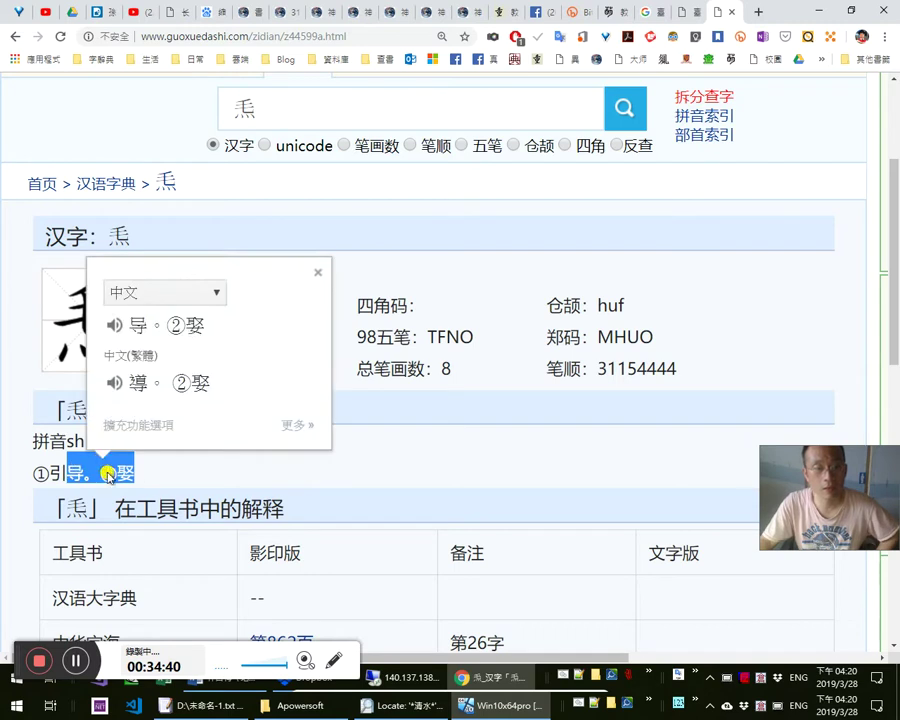
left_click(75, 456)
left_click_drag(66, 441, 115, 452)
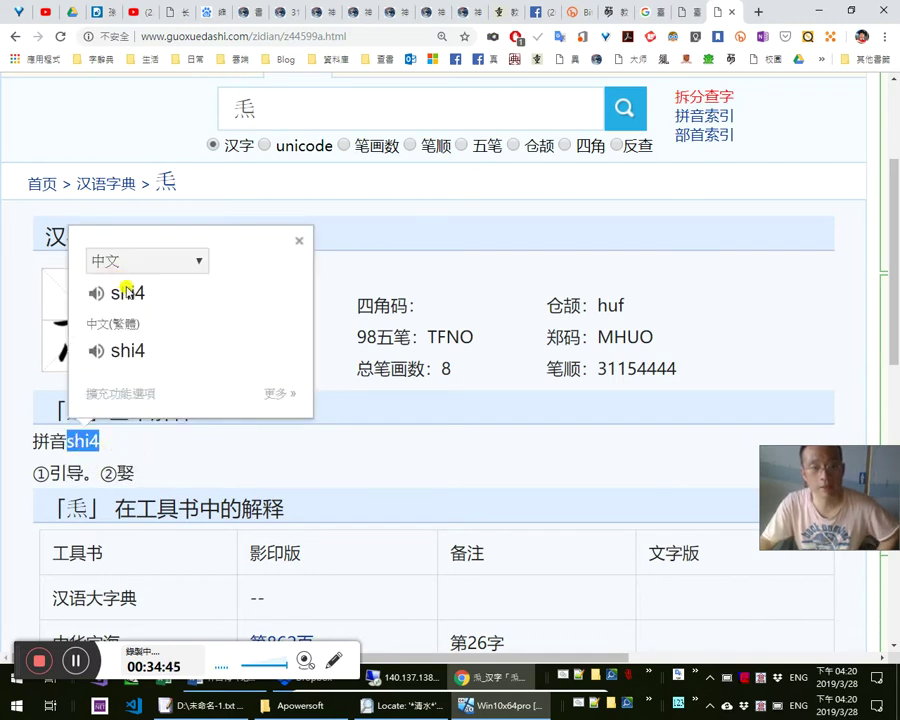
left_click(355, 490)
scroll(370, 482, "down", 1)
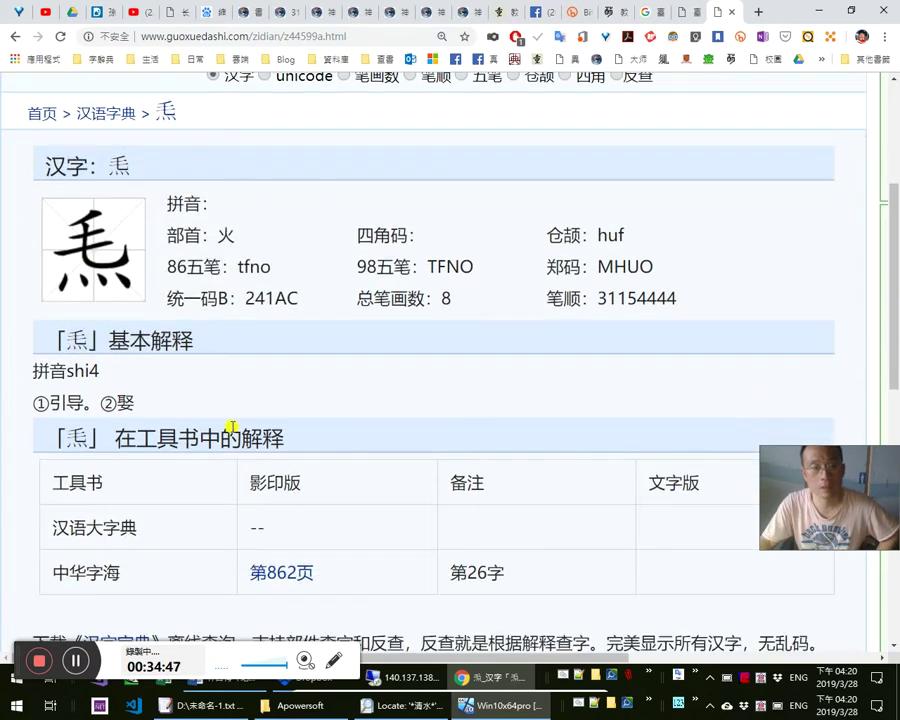
left_click_drag(137, 409, 101, 405)
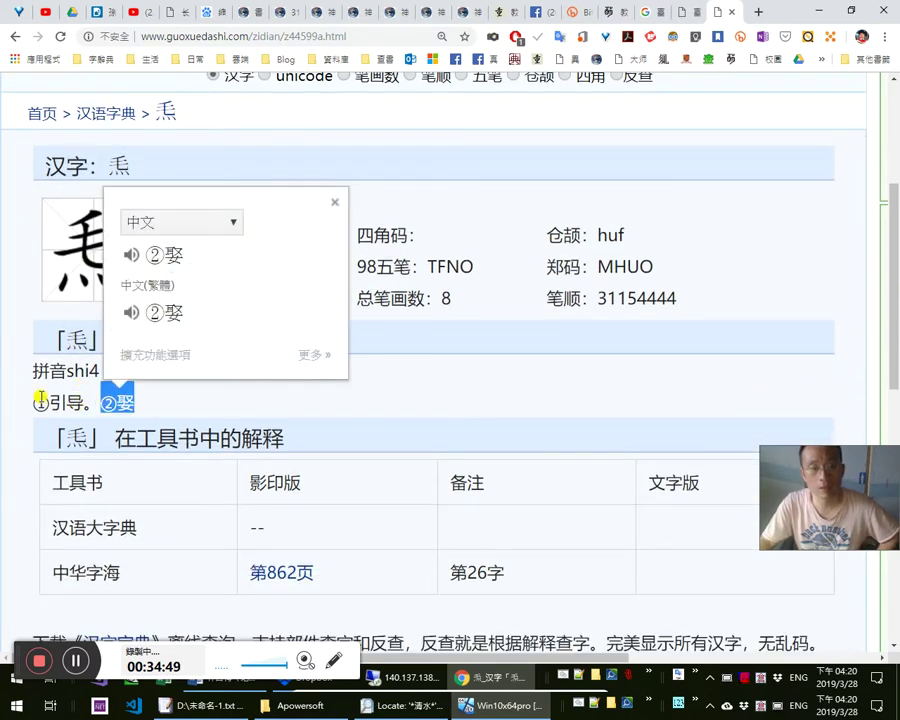
left_click_drag(44, 402, 90, 403)
left_click(250, 327)
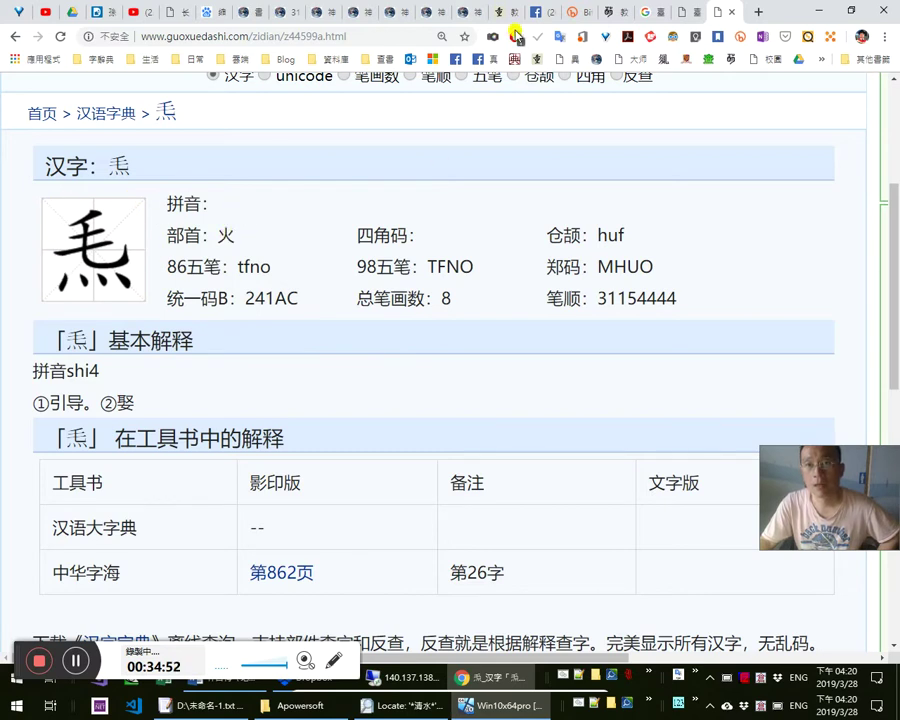
Compare the 歹𤆬頭 entry in the 臺灣閩南語常用詞辭典 with the 国学大师 entry for 𤆬
left_click(685, 13)
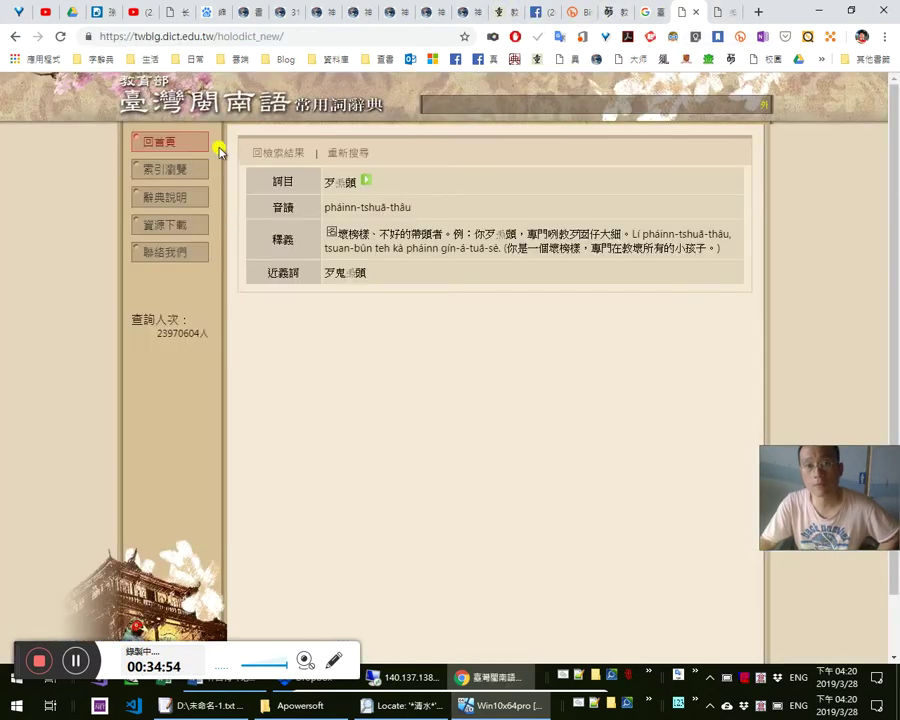
left_click(721, 13)
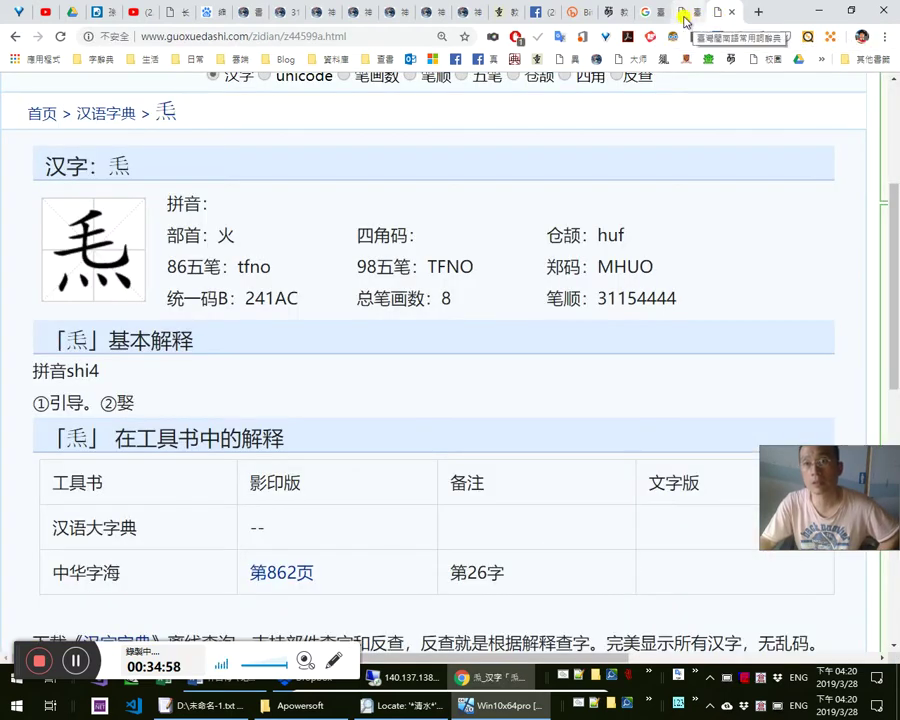
left_click(686, 15)
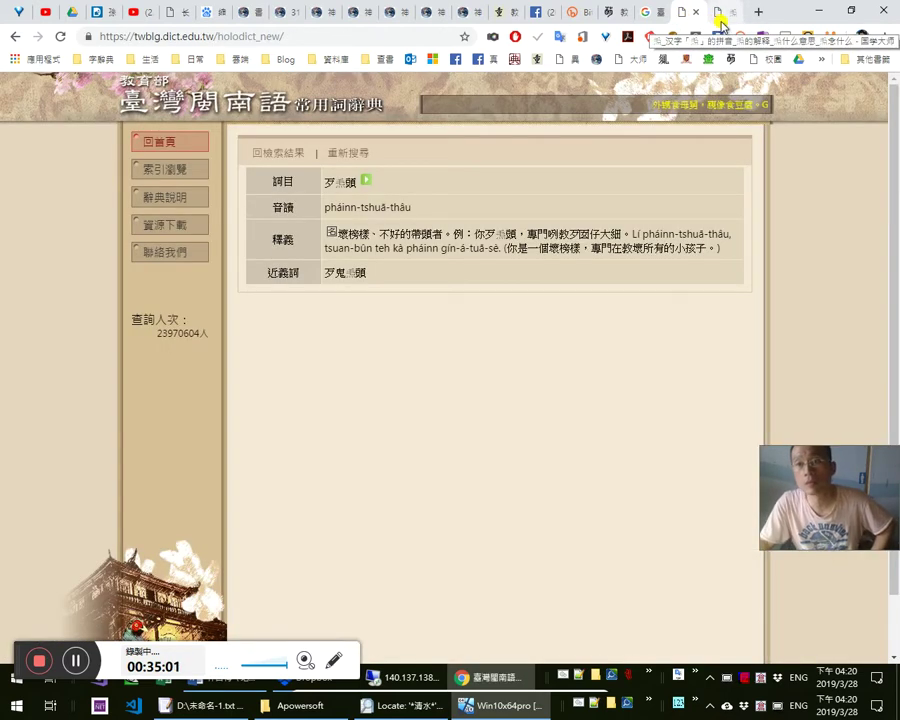
left_click(719, 13)
left_click(690, 13)
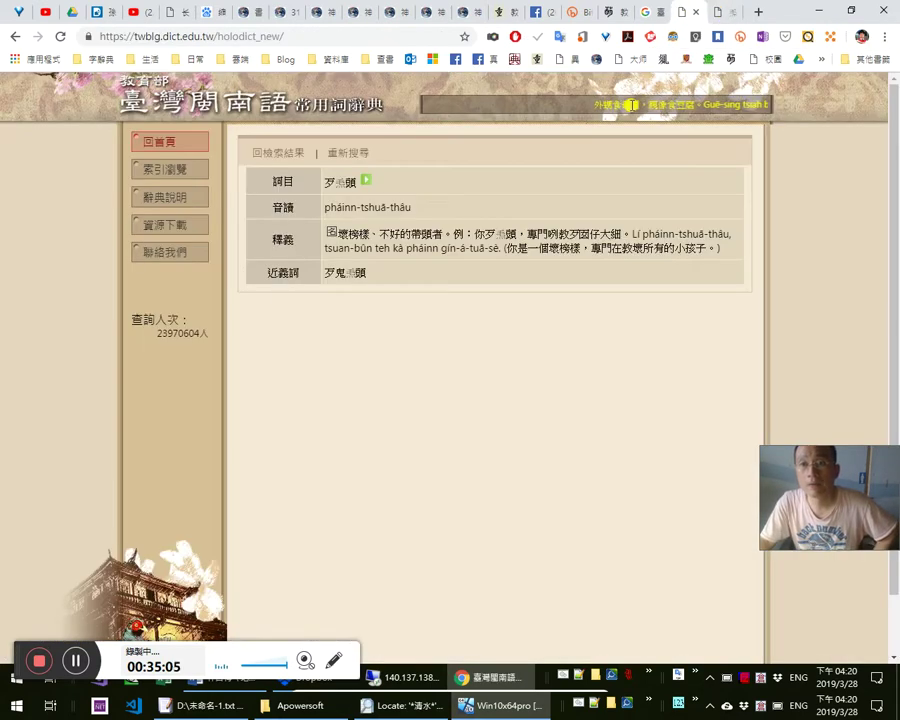
left_click(722, 15)
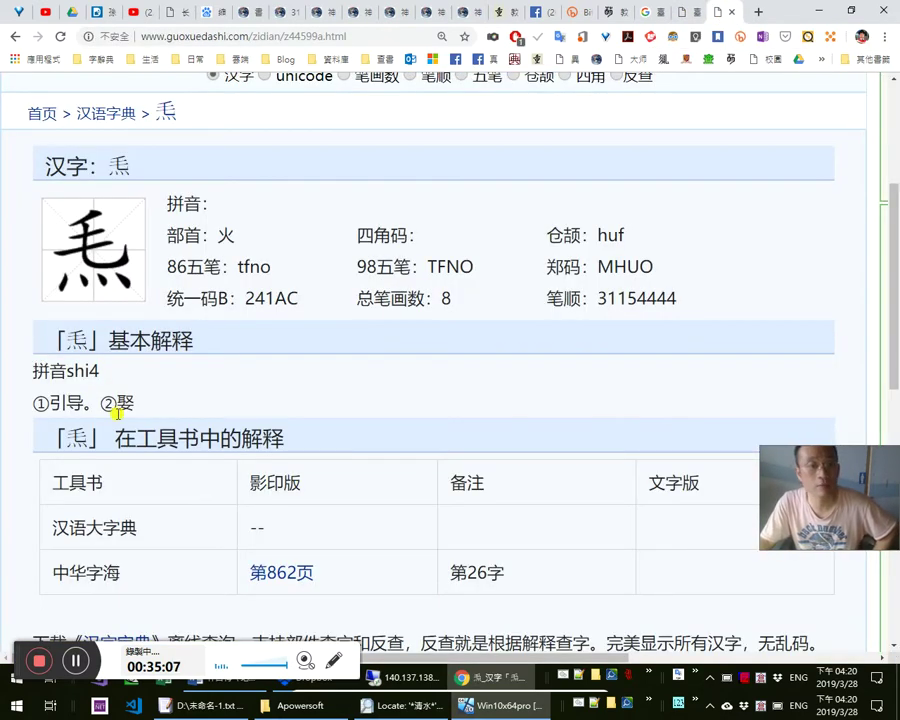
Check the list of reference works for 𤆬 and highlight the meaning 引导 in its definitions
scroll(253, 527, "down", 2)
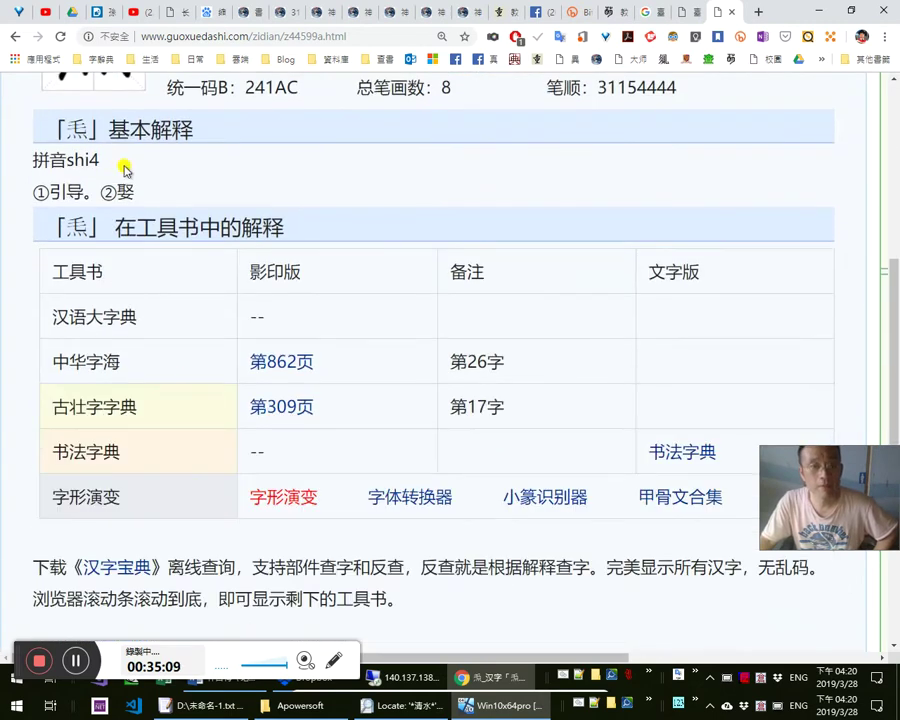
double_click(108, 191)
double_click(66, 191)
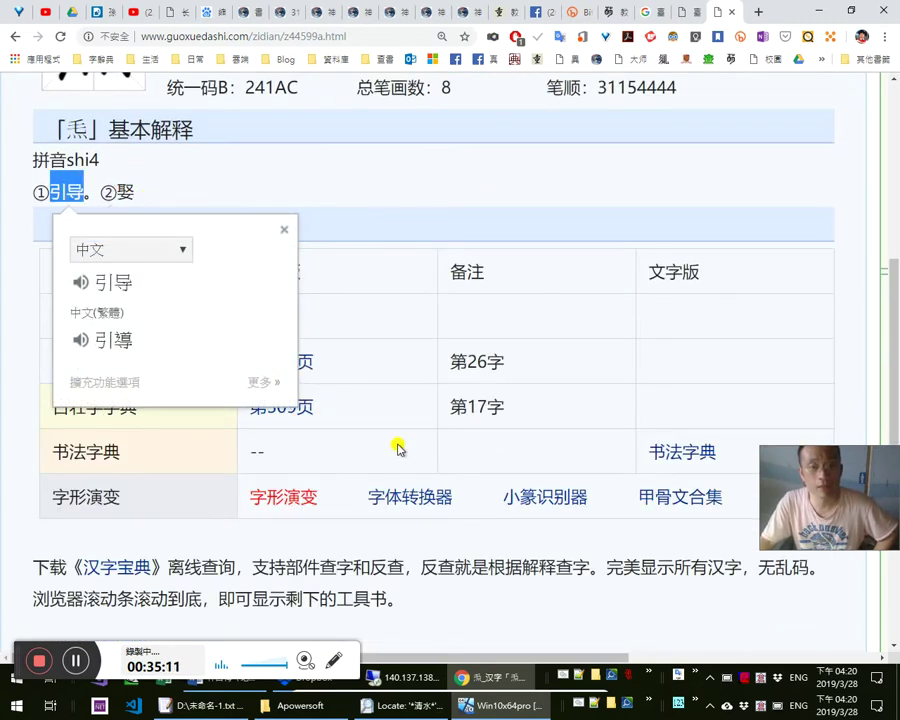
scroll(341, 416, "up", 2)
left_click(169, 398)
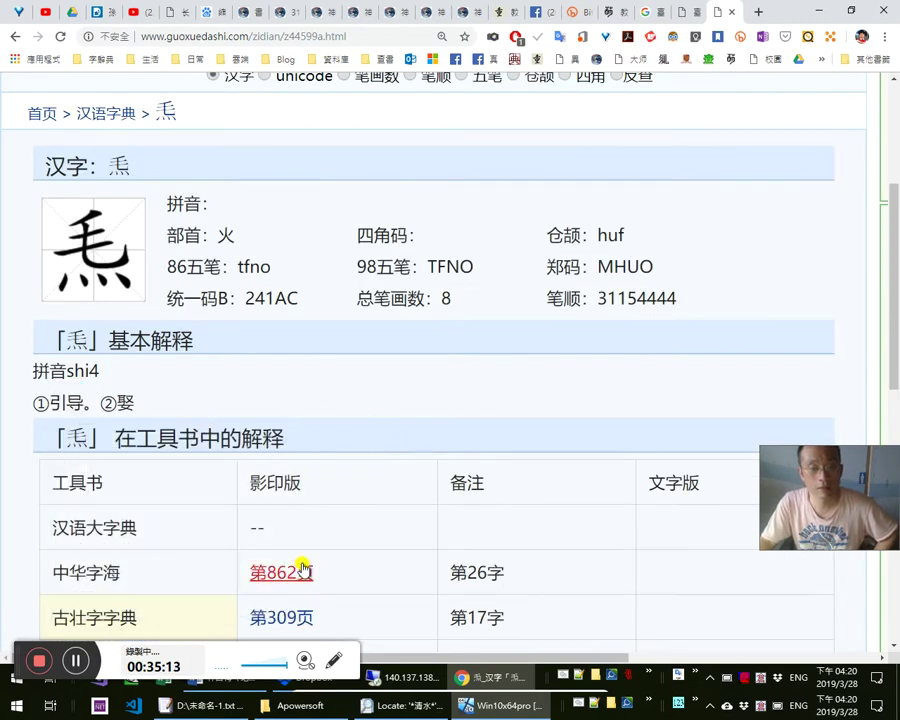
Open the scanned page 862 of 中华字海 from the reference works for 𤆬 and locate the character's entry
scroll(290, 550, "down", 1)
left_click(275, 498)
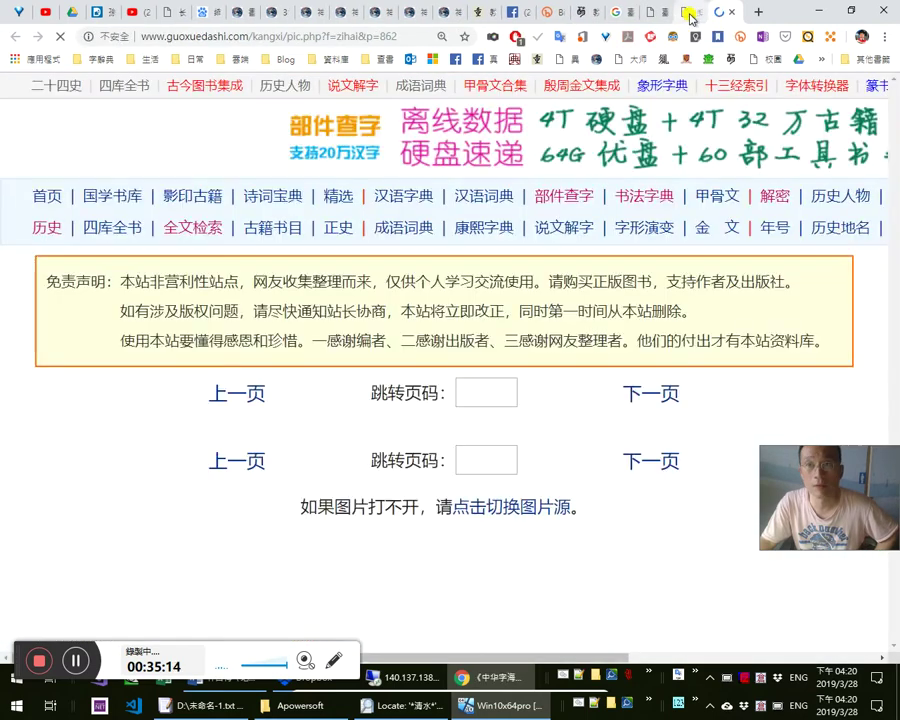
left_click(690, 18)
scroll(514, 387, "down", 2)
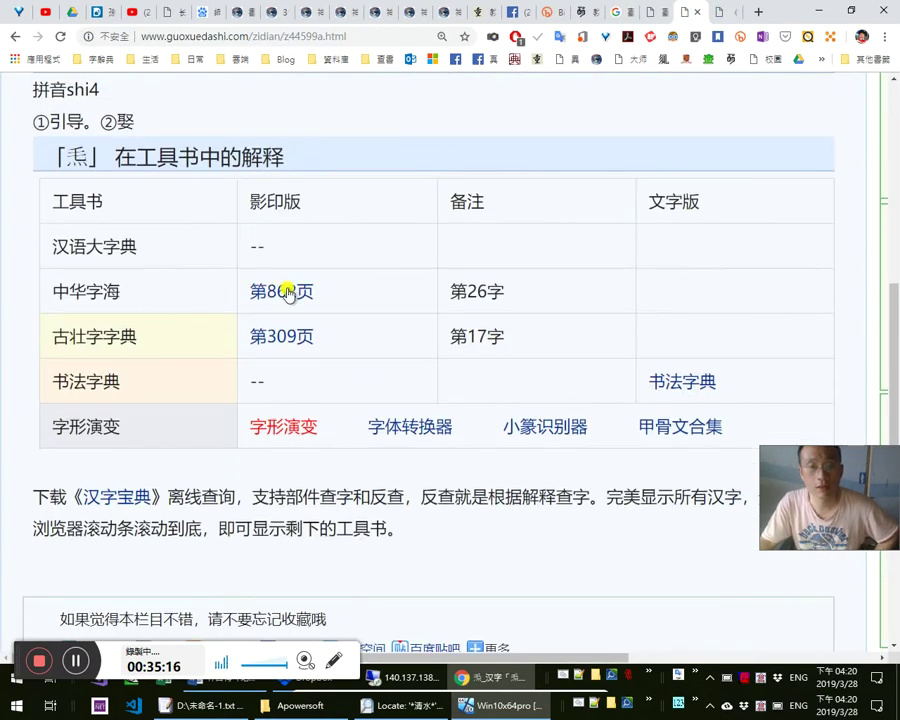
left_click(690, 12)
scroll(440, 422, "down", 2)
scroll(441, 422, "down", 3)
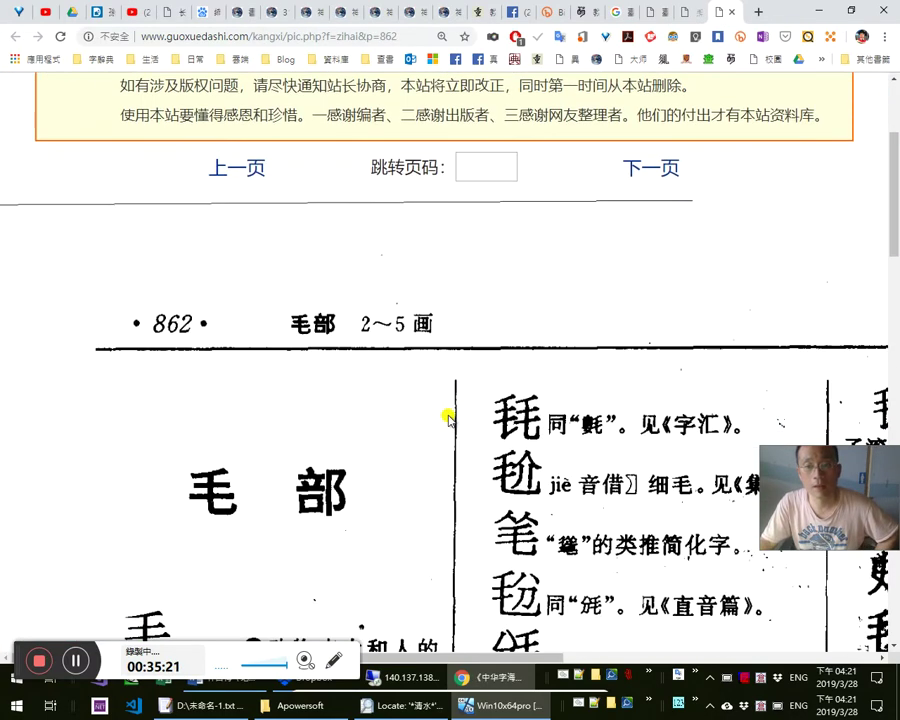
scroll(565, 326, "down", 2)
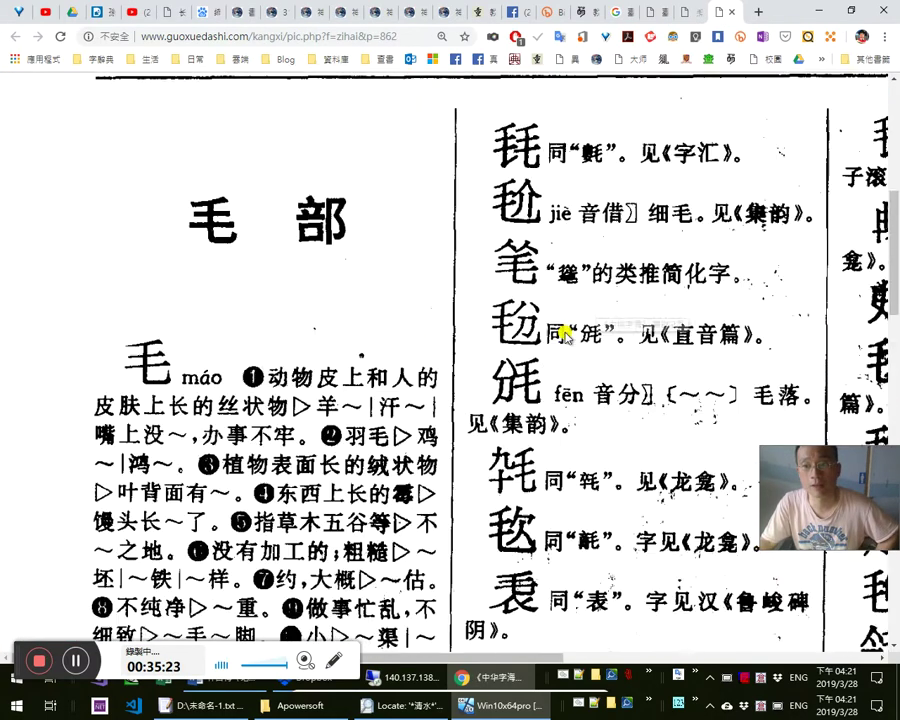
scroll(610, 248, "down", 1)
scroll(617, 245, "down", 4)
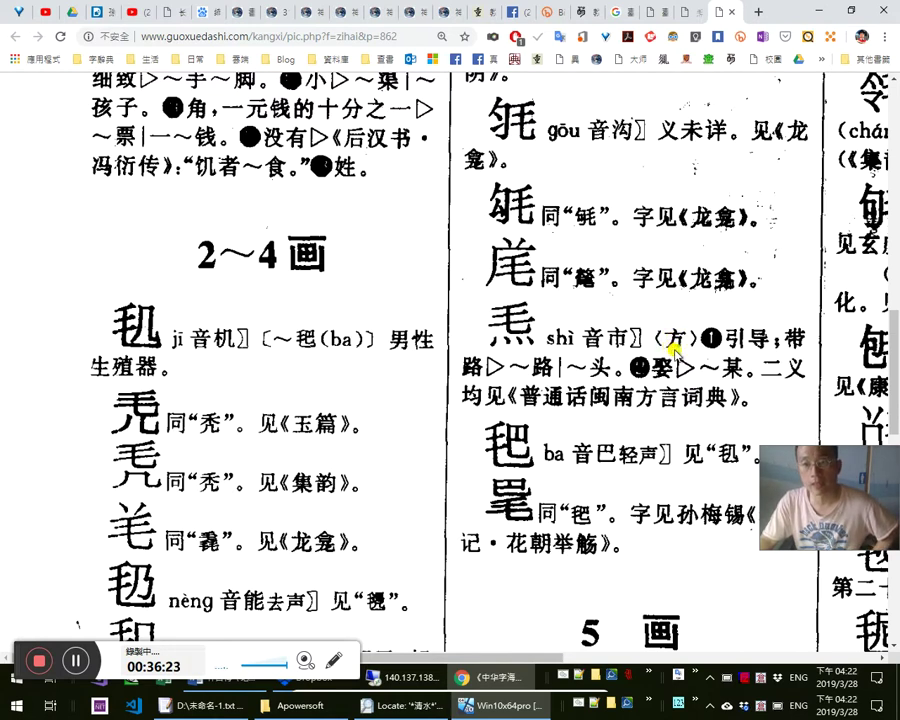
Look over the 毛部 entries around 𤆬 on the scanned page, and return to its basic definitions in the 国学大师 dictionary
scroll(742, 510, "down", 3)
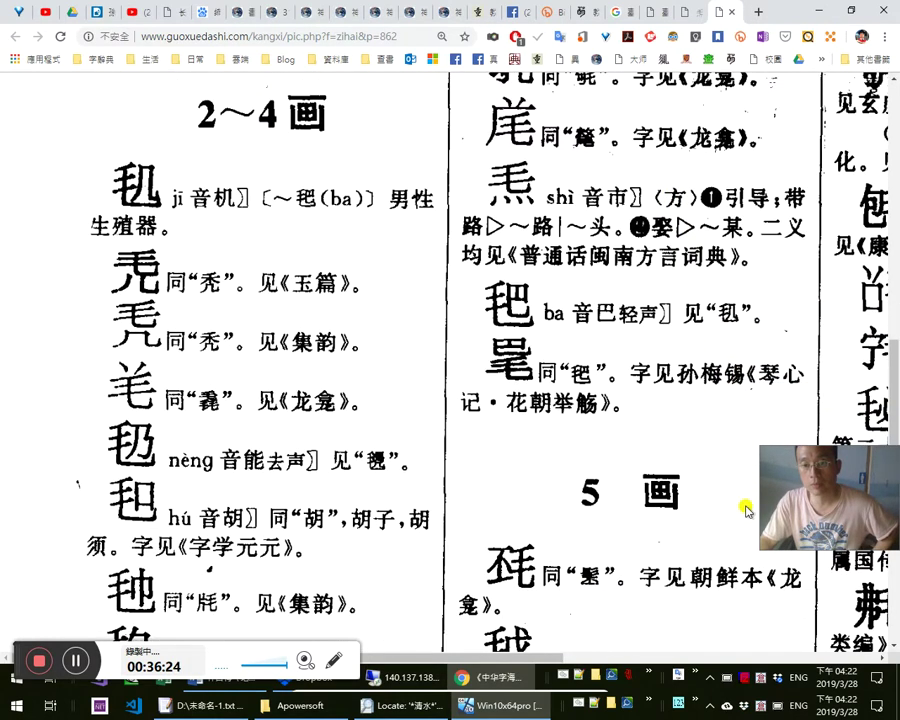
scroll(752, 500, "up", 7)
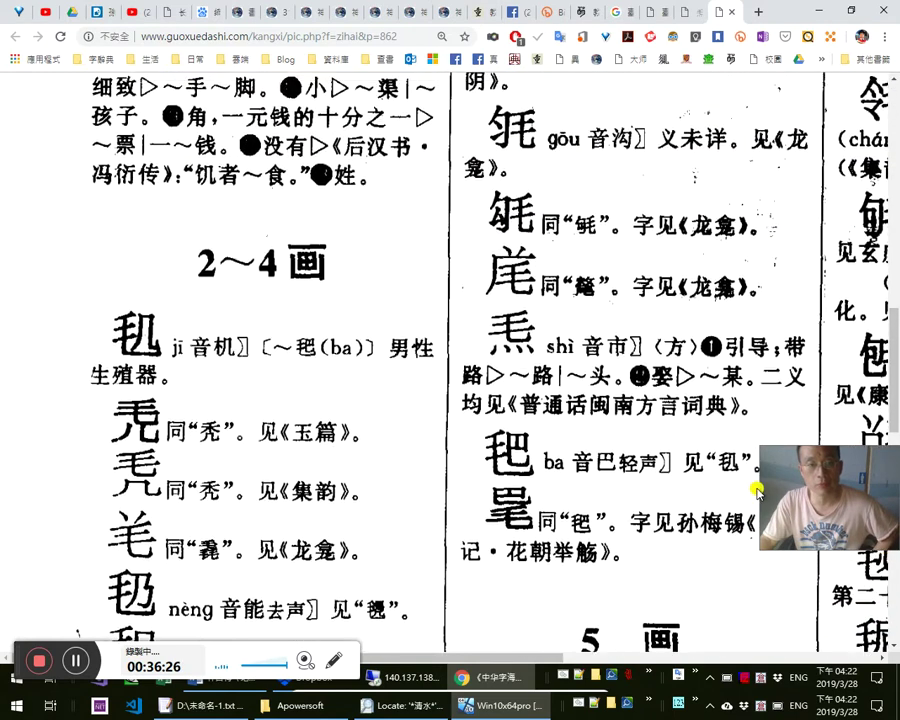
scroll(757, 490, "up", 6)
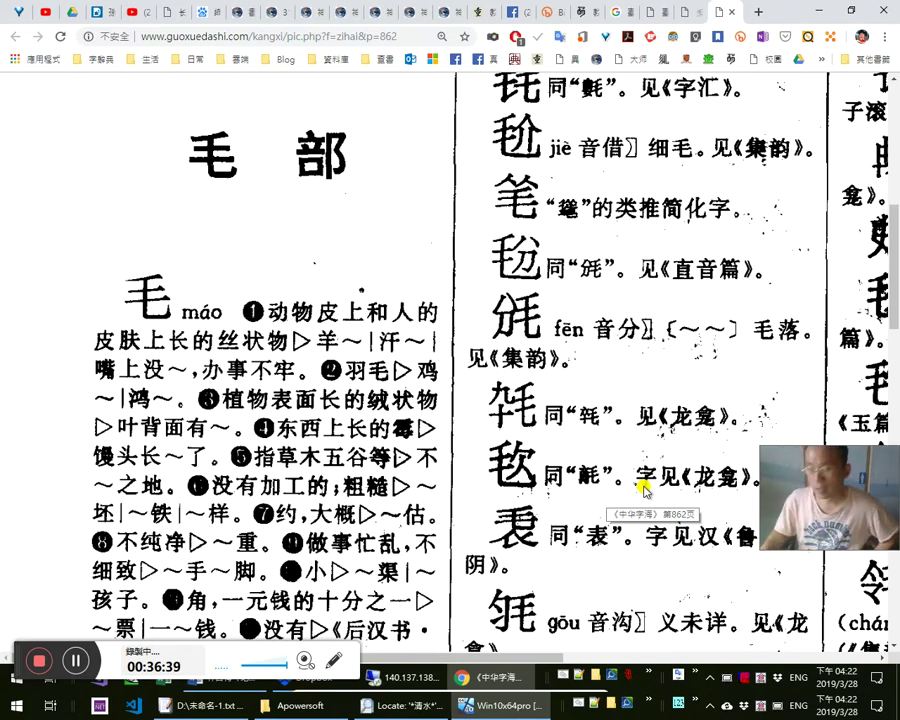
scroll(700, 320, "down", 3)
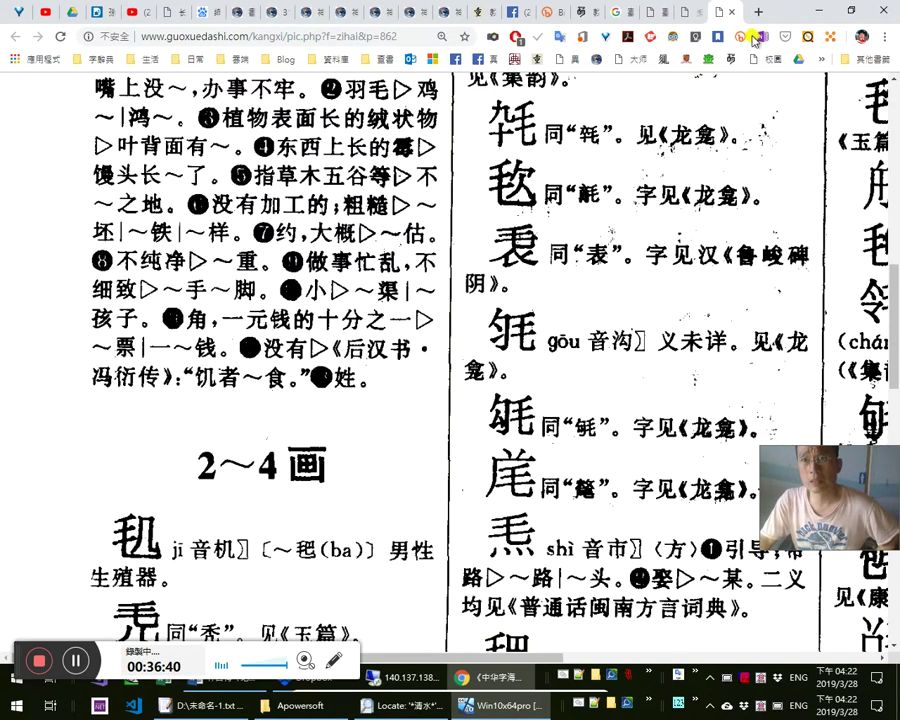
key("alt+Left")
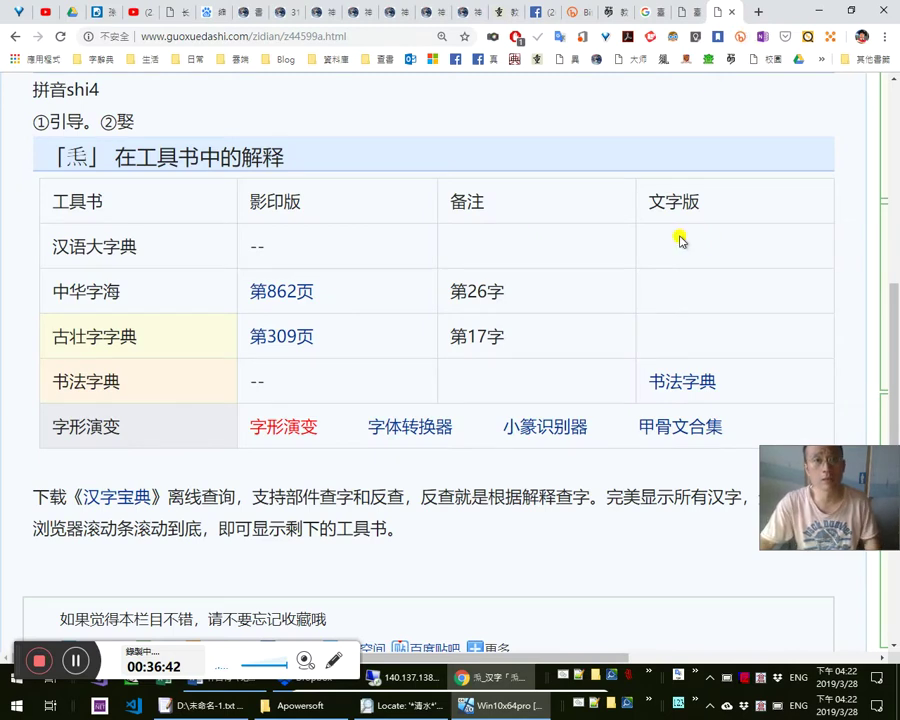
scroll(685, 210, "up", 3)
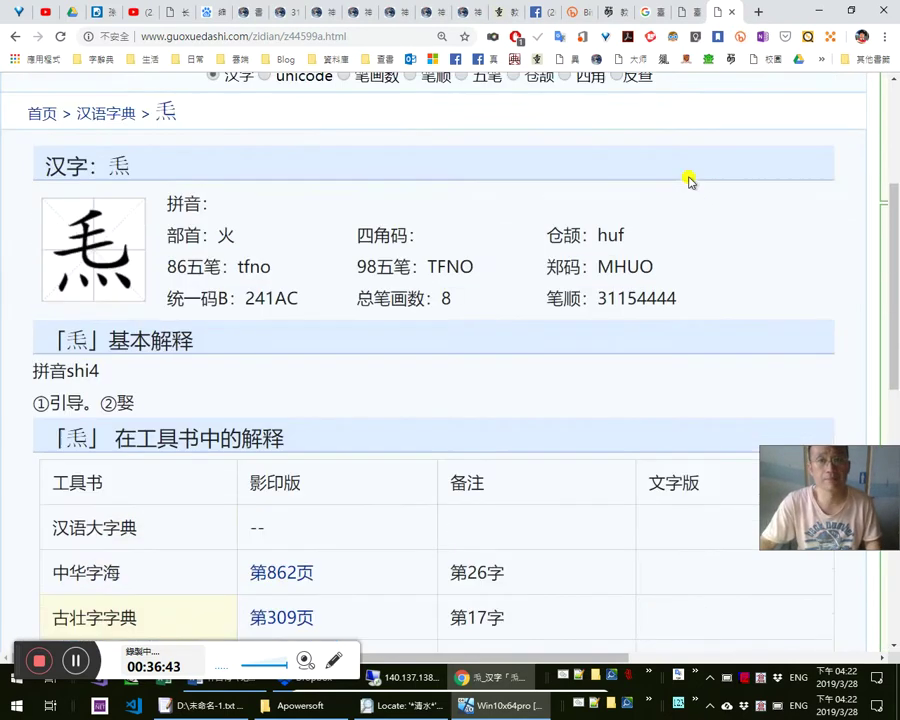
left_click(688, 15)
left_click(724, 15)
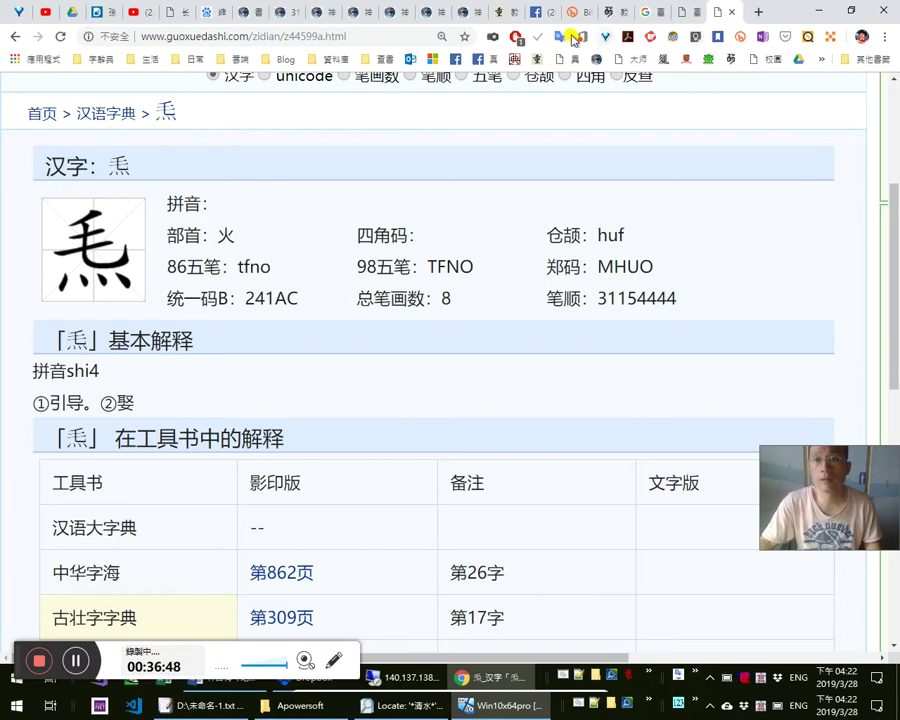
Translate 教壞 with the browser's Google translation extension and open the result in Google 翻譯
left_click(561, 38)
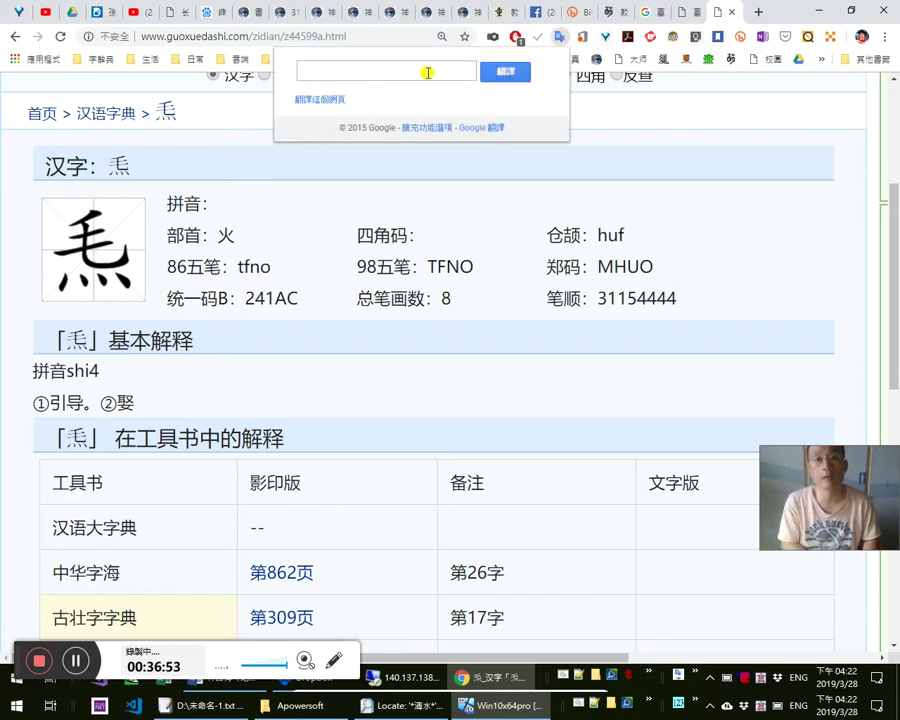
type("教壞")
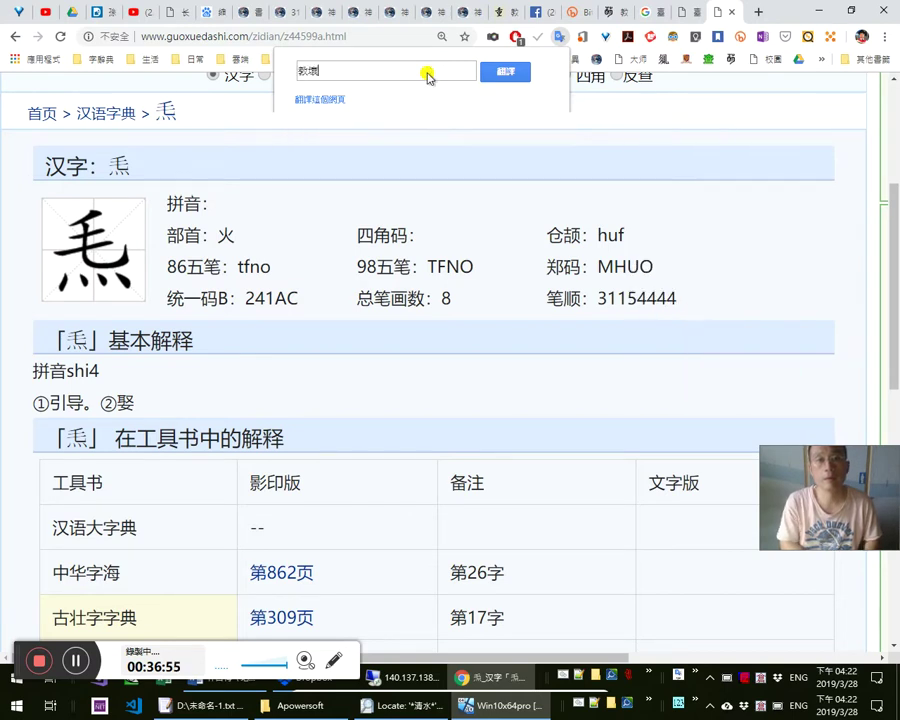
key("Return")
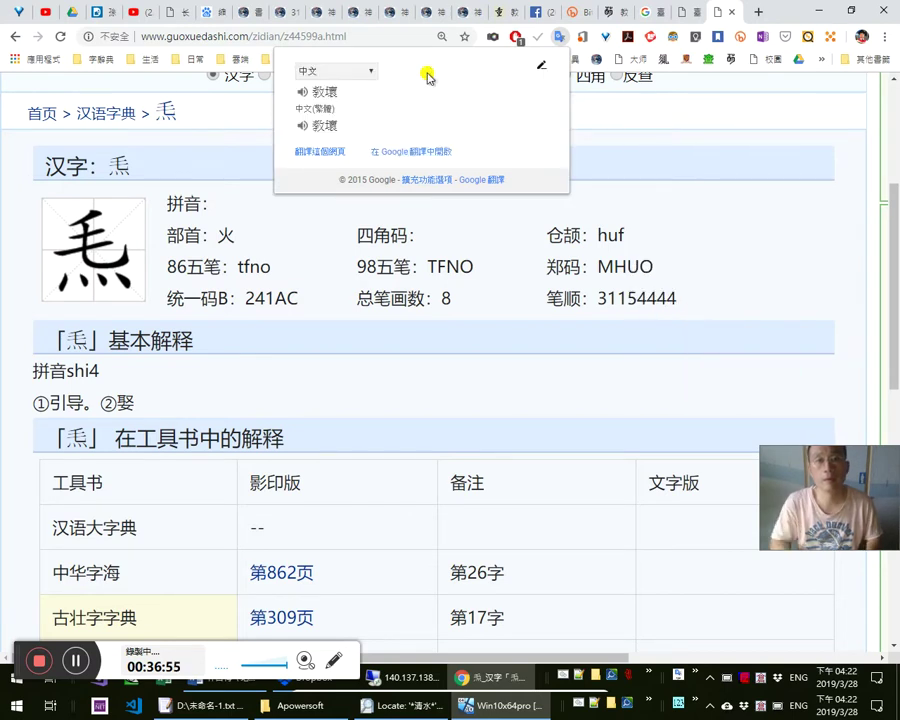
left_click(424, 162)
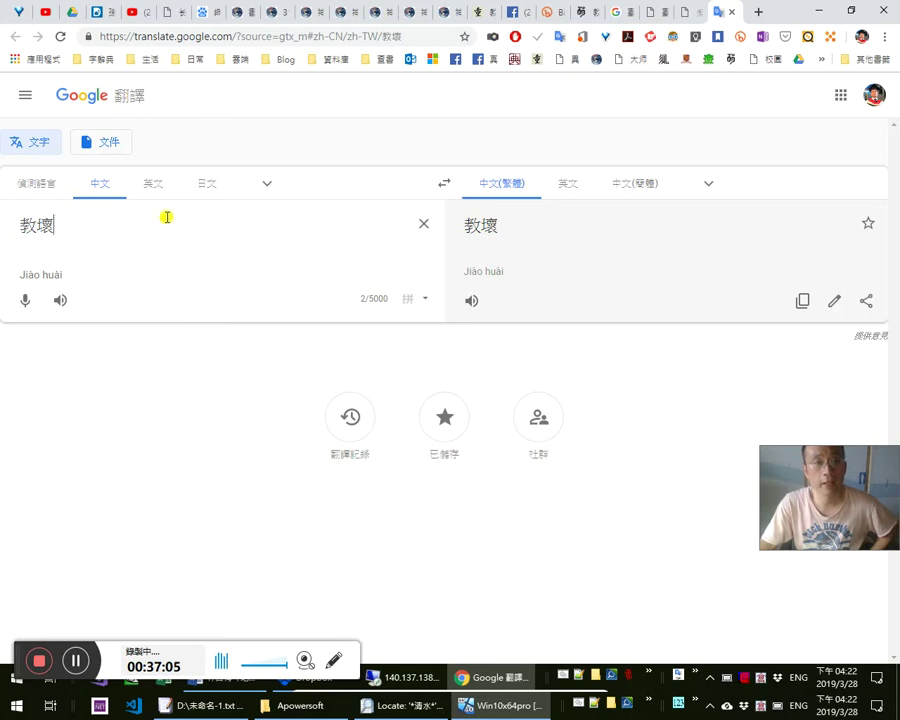
Search the source languages of Google 翻譯 for a Taiwanese option using the text 臺
left_click(267, 186)
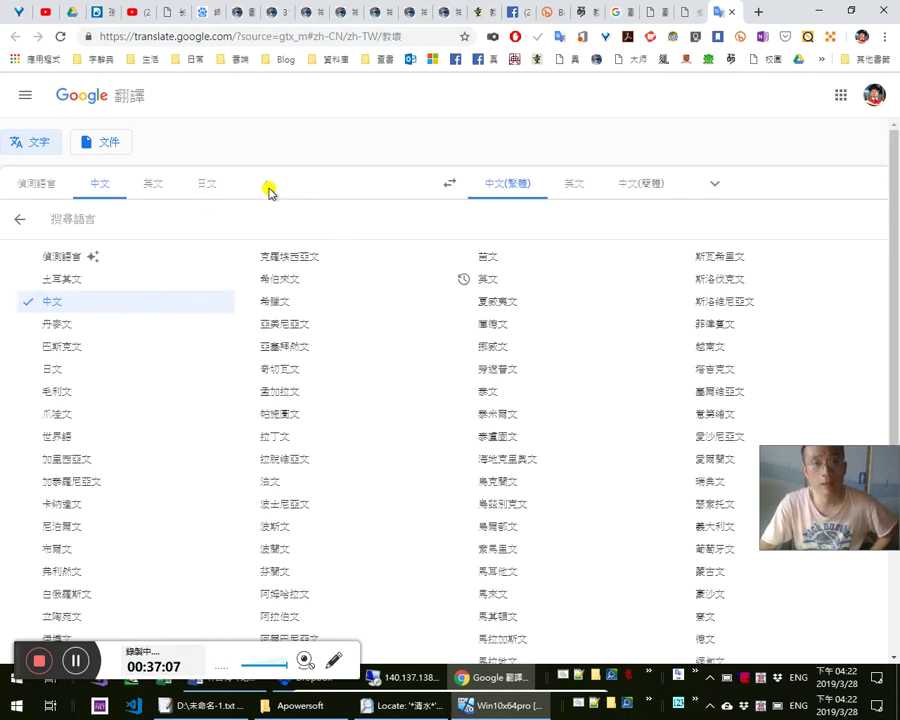
scroll(727, 536, "down", 2)
key("ctrl+f")
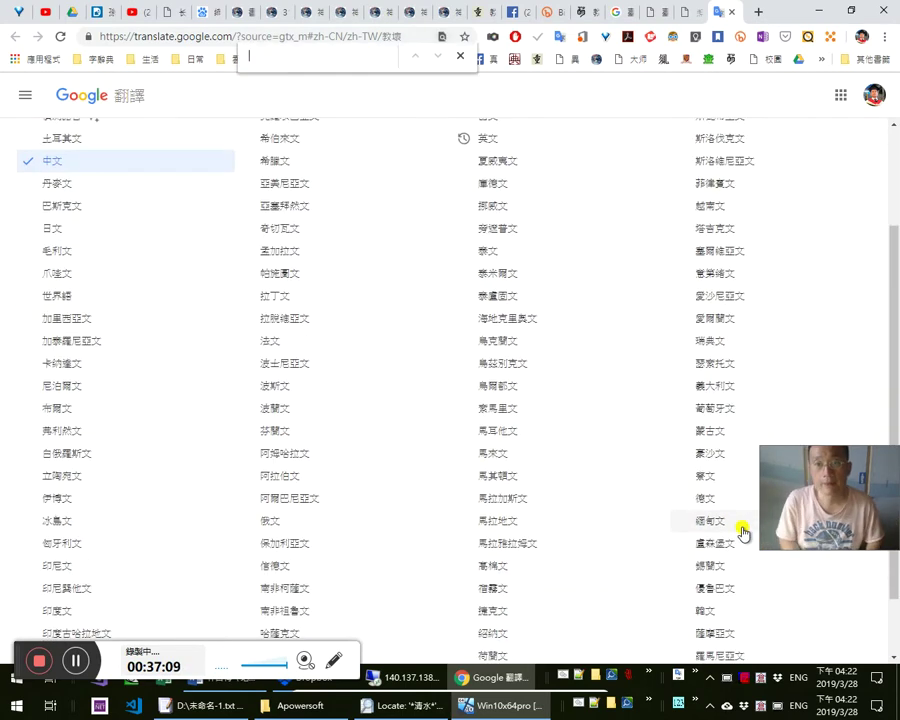
type("閩")
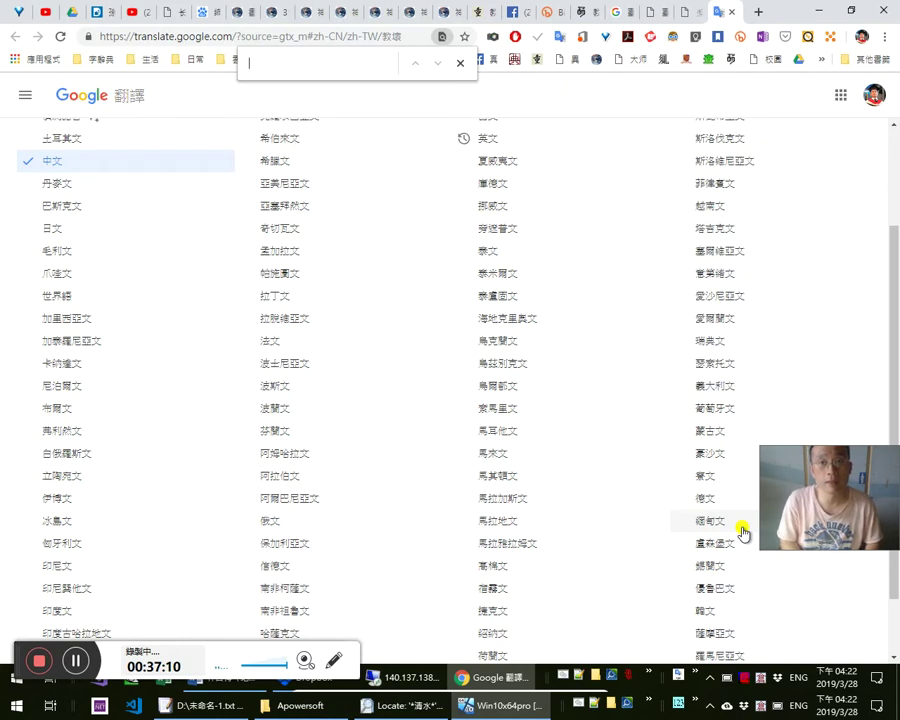
type("畫")
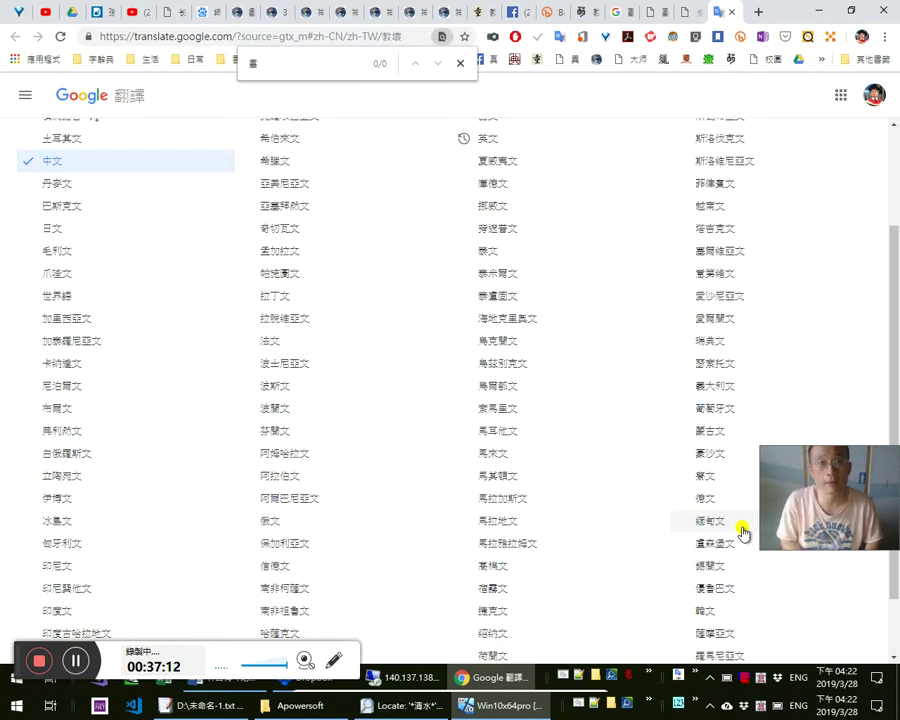
scroll(682, 515, "down", 1)
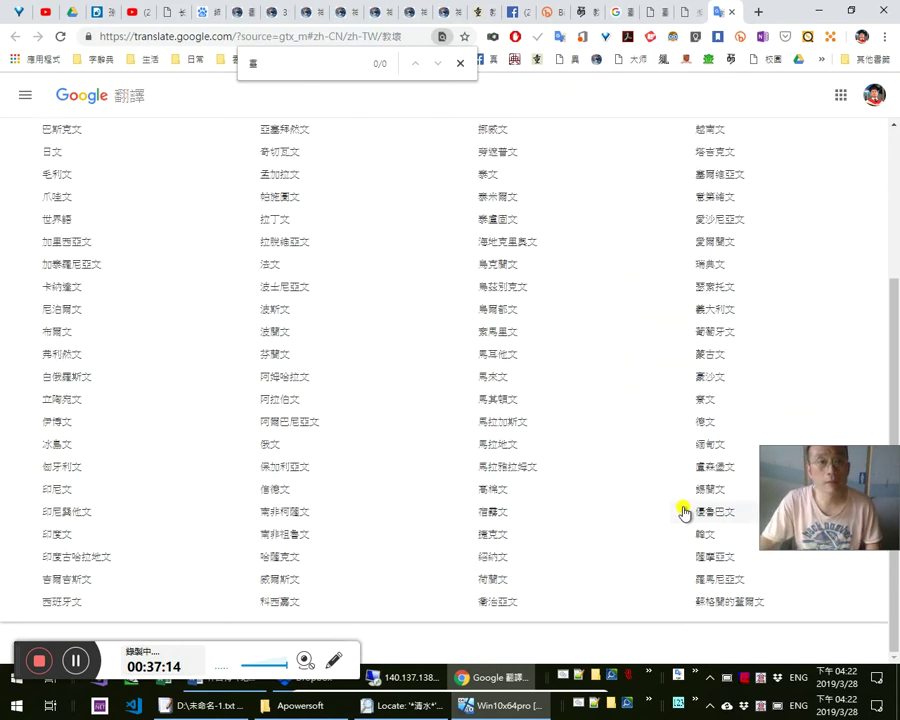
key("alt+Left")
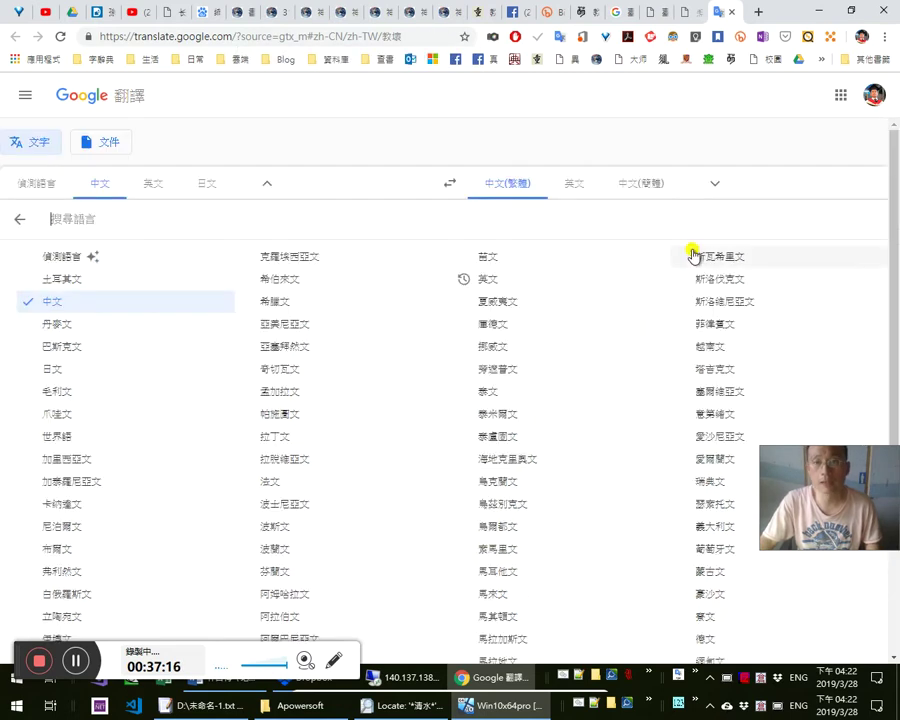
Close the translation, dictionary and search result pages, and play both Taiwanese pronunciations of 教 in 萌典
key("alt+Left")
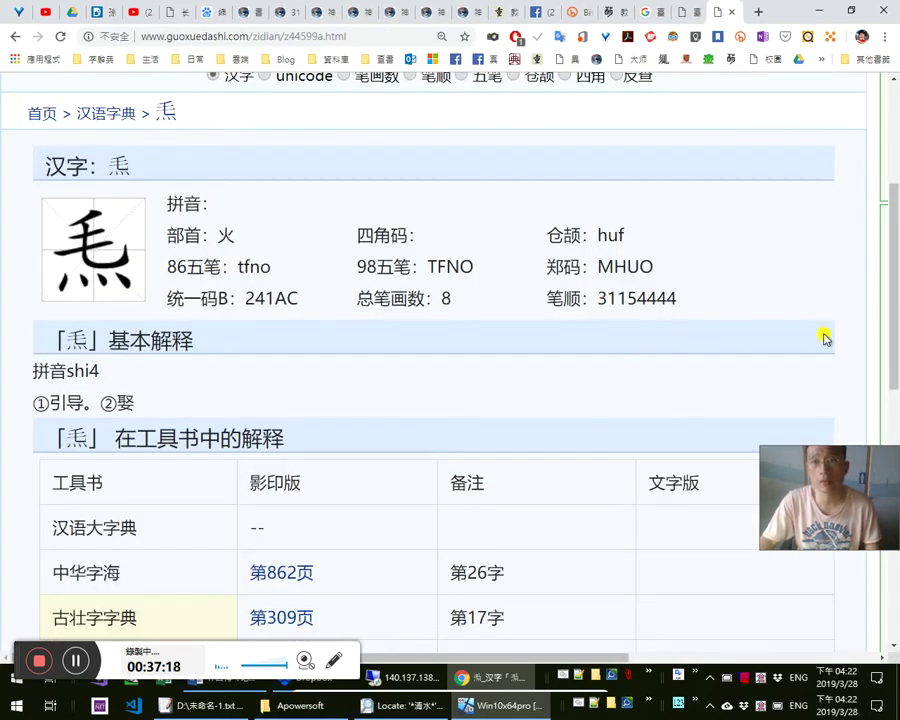
key("alt+Left")
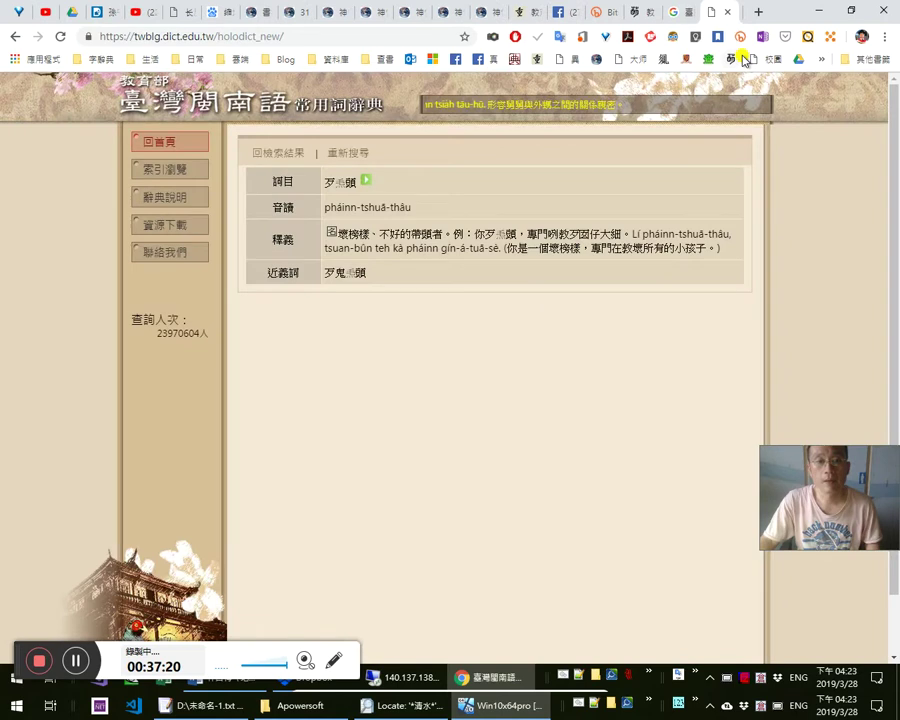
key("alt+Left")
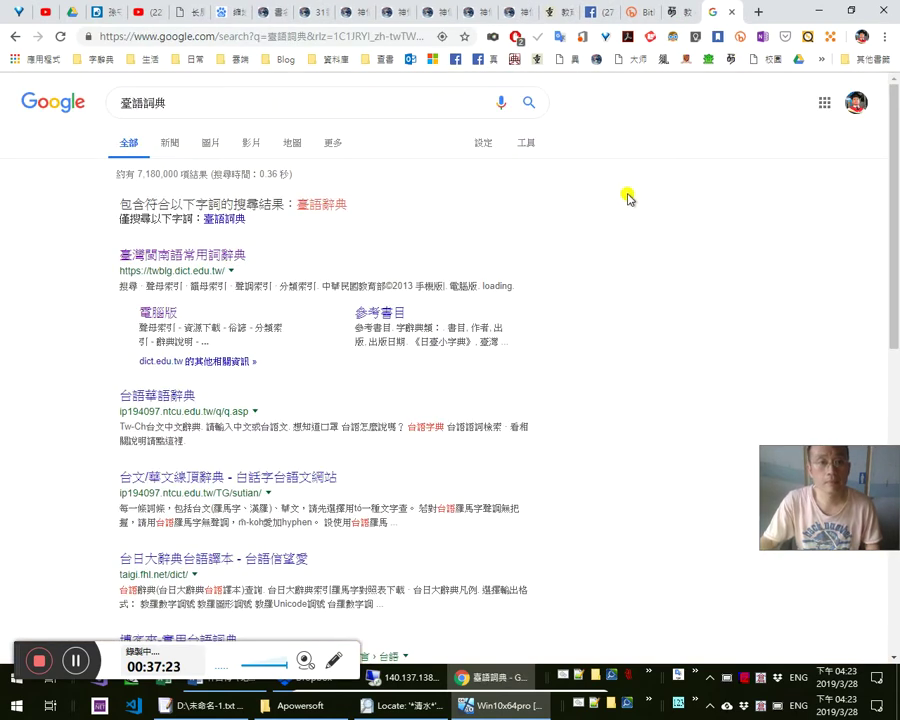
key("alt+Left")
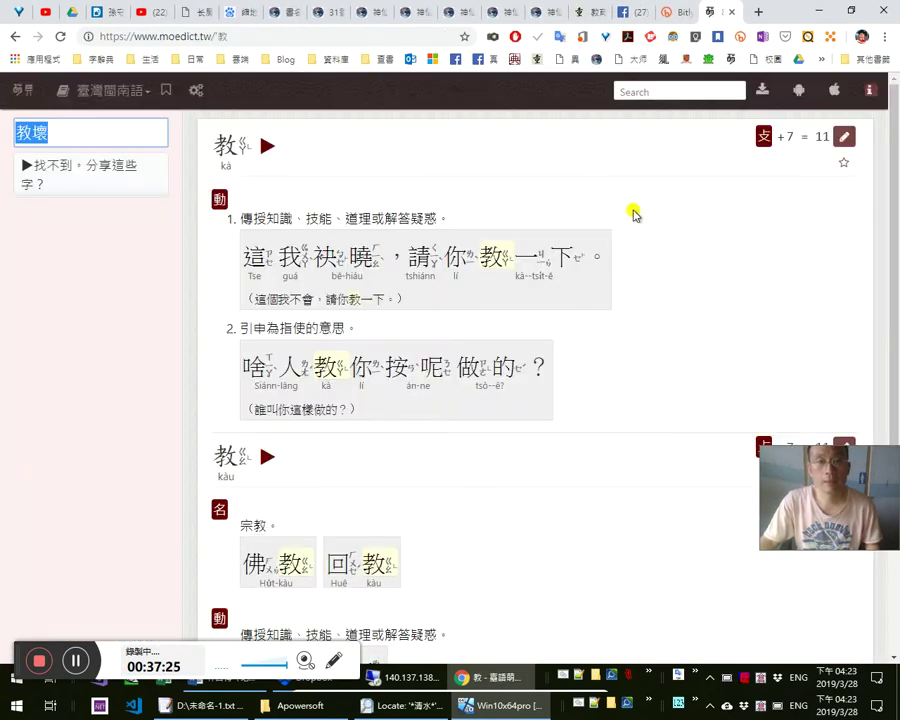
left_click(268, 148)
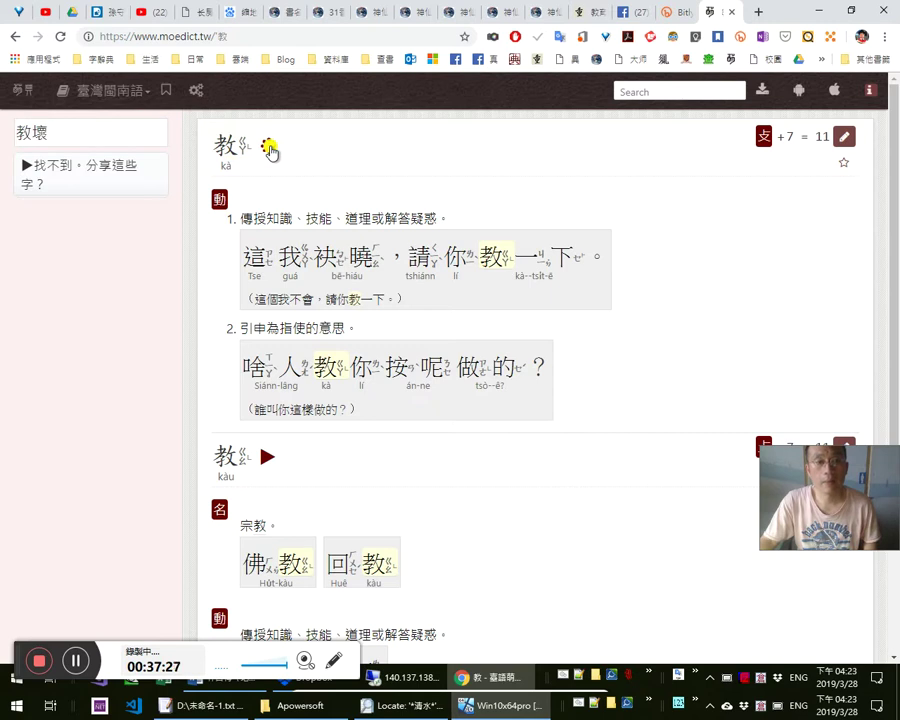
left_click(270, 457)
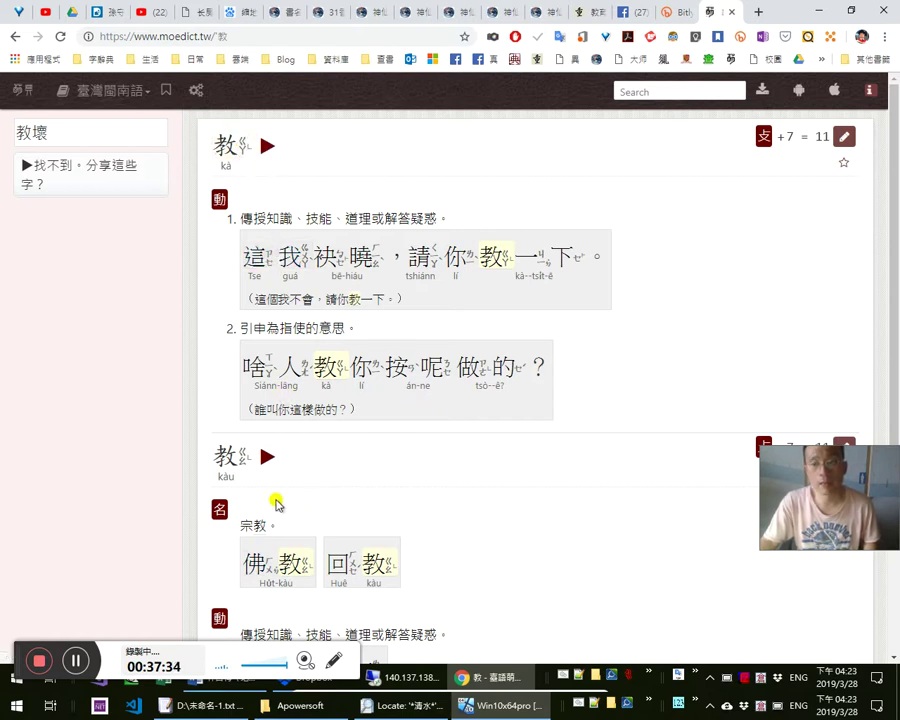
left_click_drag(848, 505, 843, 652)
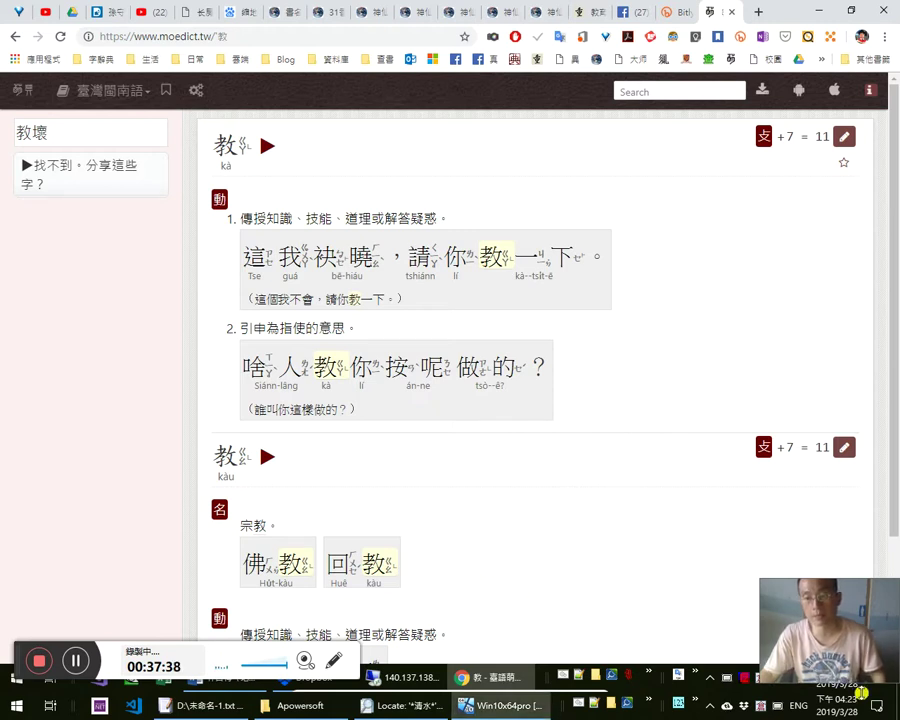
left_click(762, 580)
left_click_drag(762, 579, 735, 564)
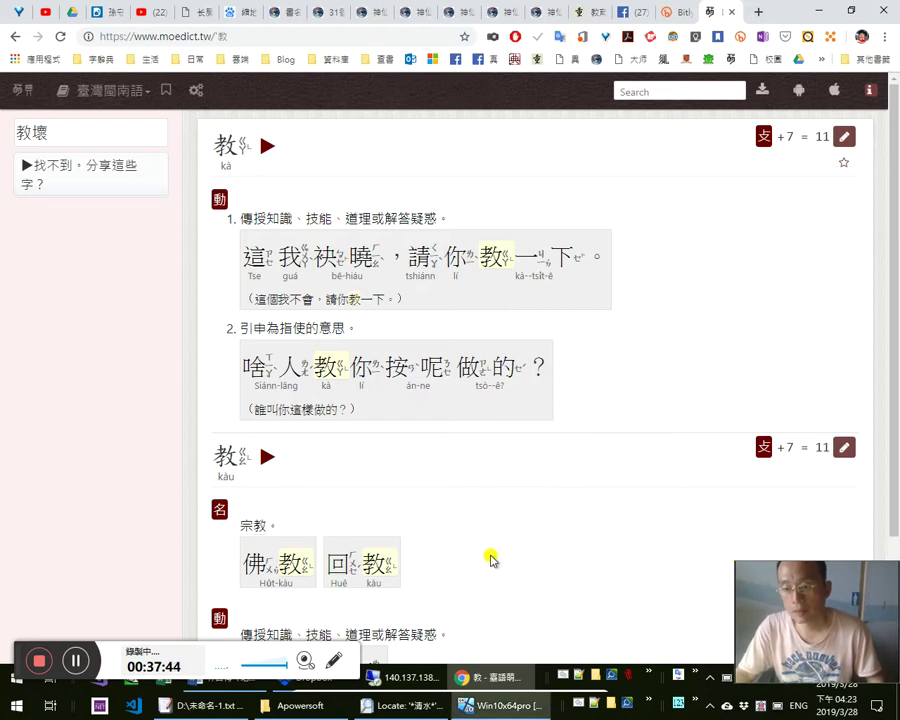
Copy the short link bit.ly/2UsmrPt from Bitly and apply it as a hyperlink to the 耿耿於懷 title quoted in the Word document
left_click(666, 13)
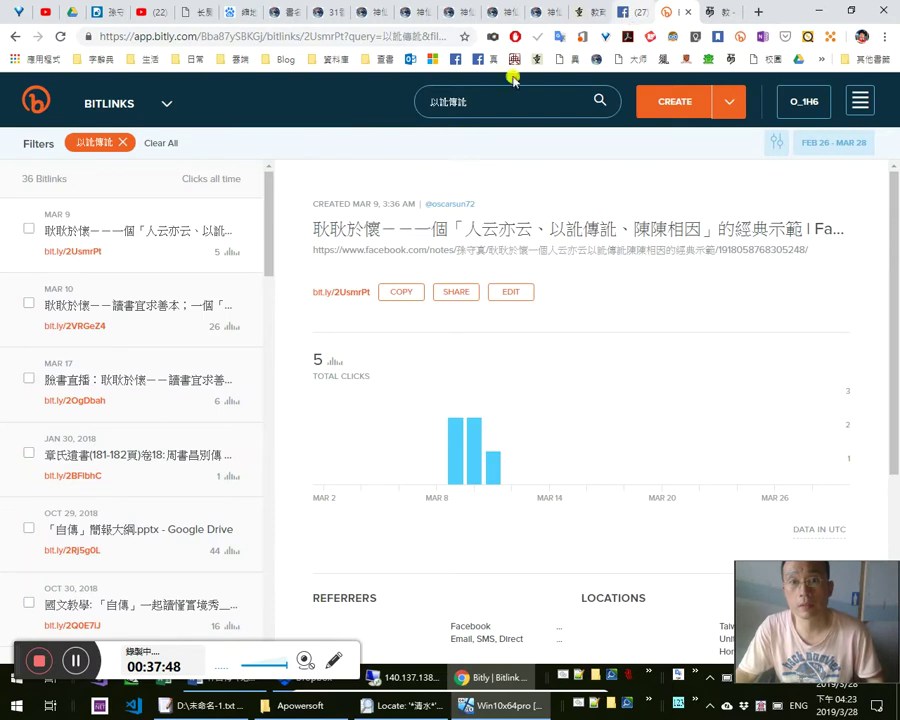
left_click(403, 292)
key("alt+Tab")
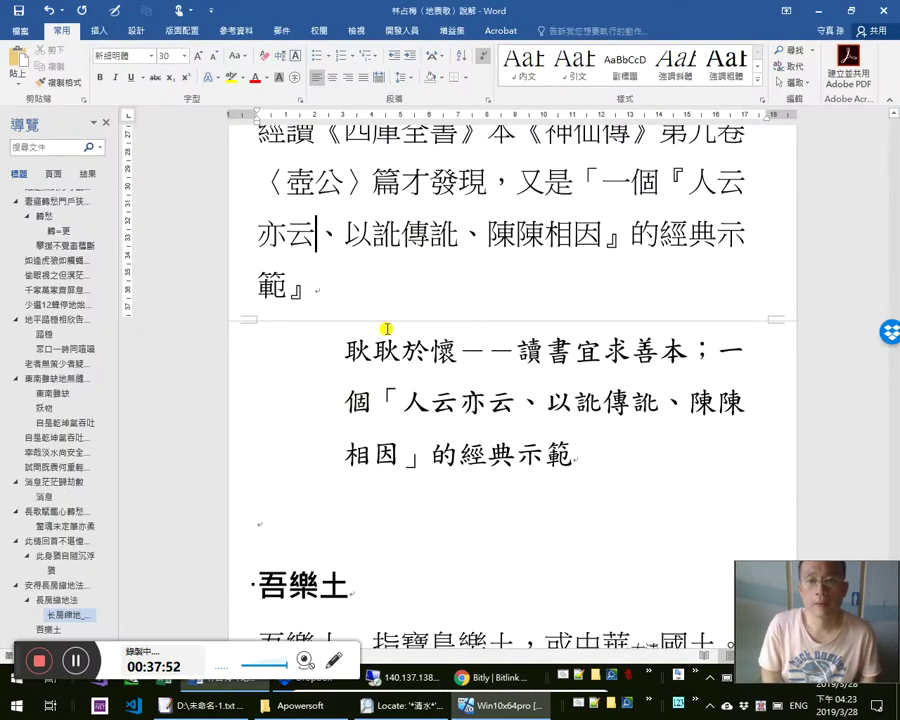
key("Right")
key("shift+Down")
key("shift+Down")
key("shift+Down")
key("shift+Up")
key("shift+Down")
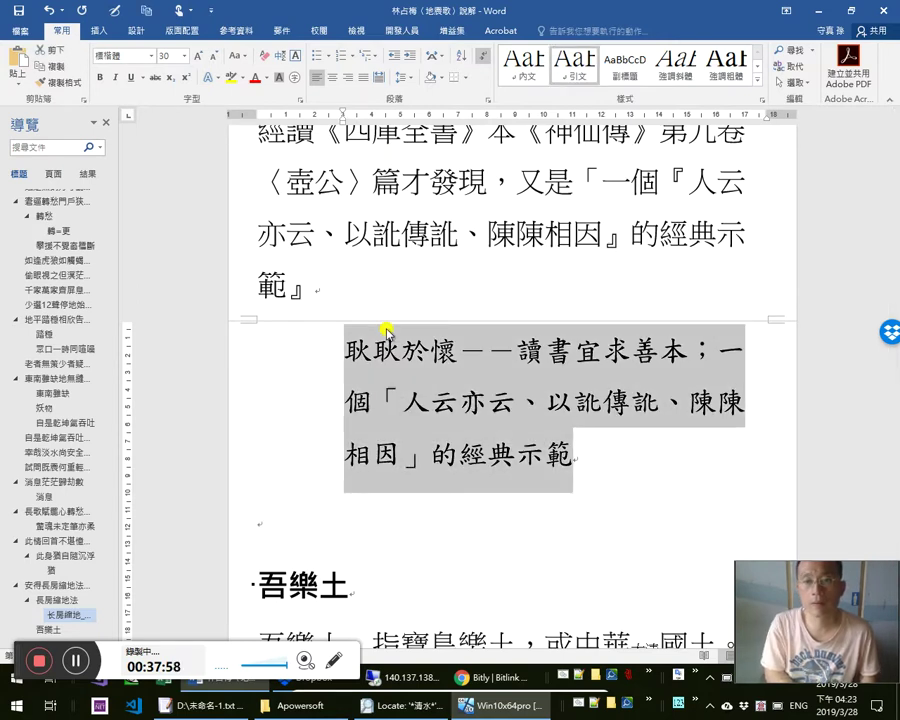
key("ctrl+v")
Continue the 《神仙傳》〈壺公〉 commentary before the linked title with 「，就像「耿耿於懷」這個成語一樣：」
key("Up")
key("Up")
key("Up")
key("Up")
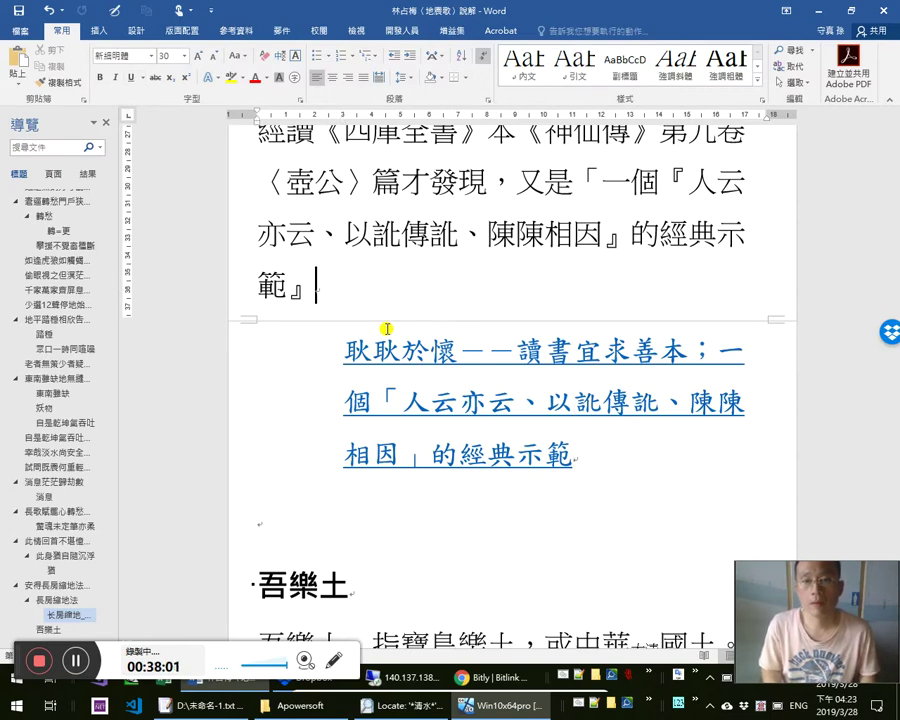
type("就像「」")
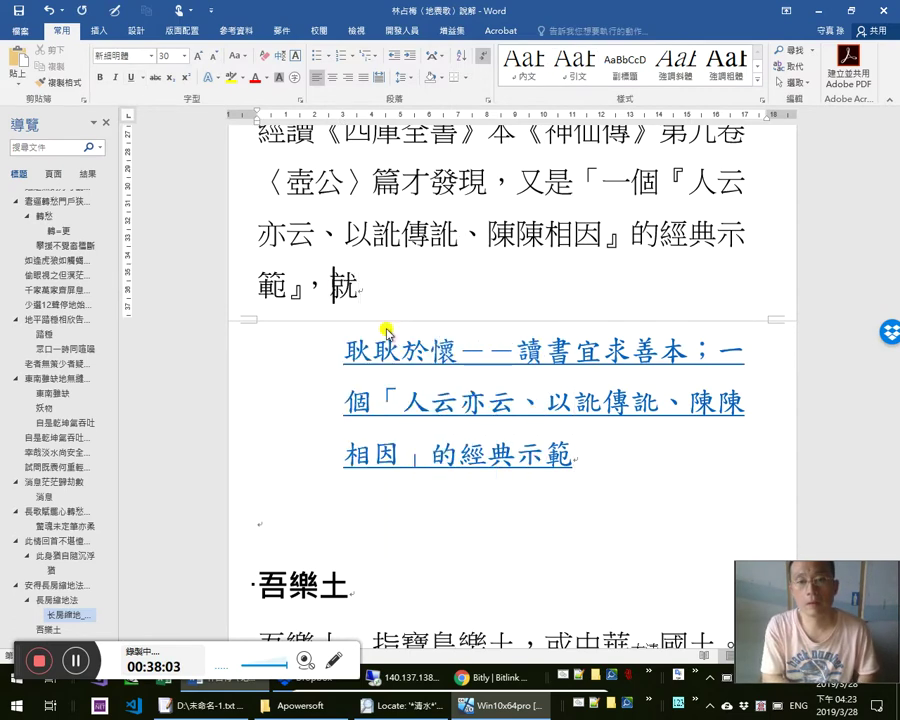
key("Left")
type("sf")
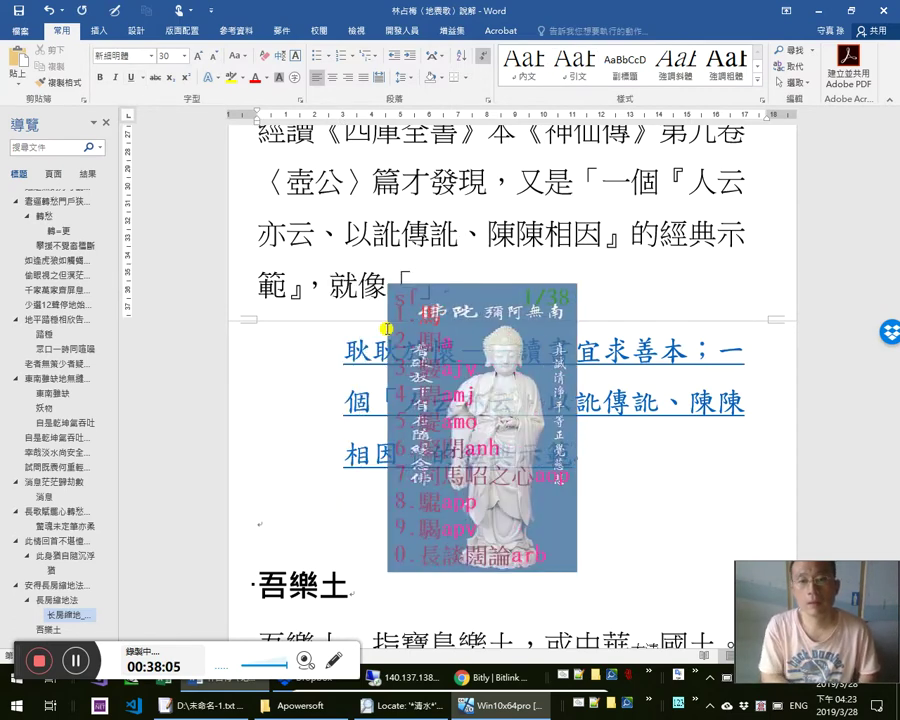
key("BackSpace")
key("BackSpace")
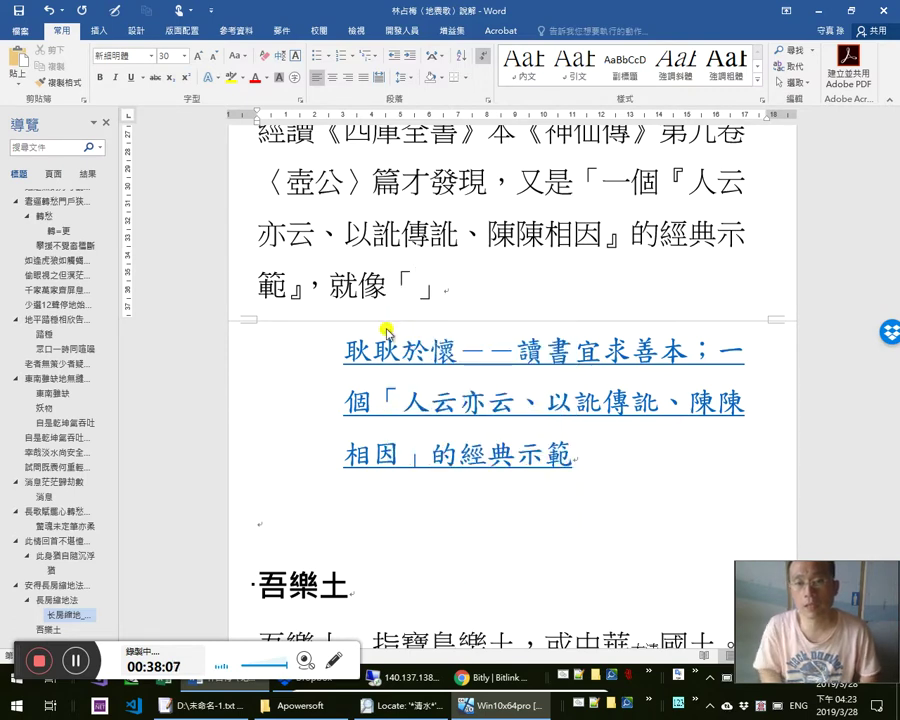
key("ctrl+v")
type("這個")
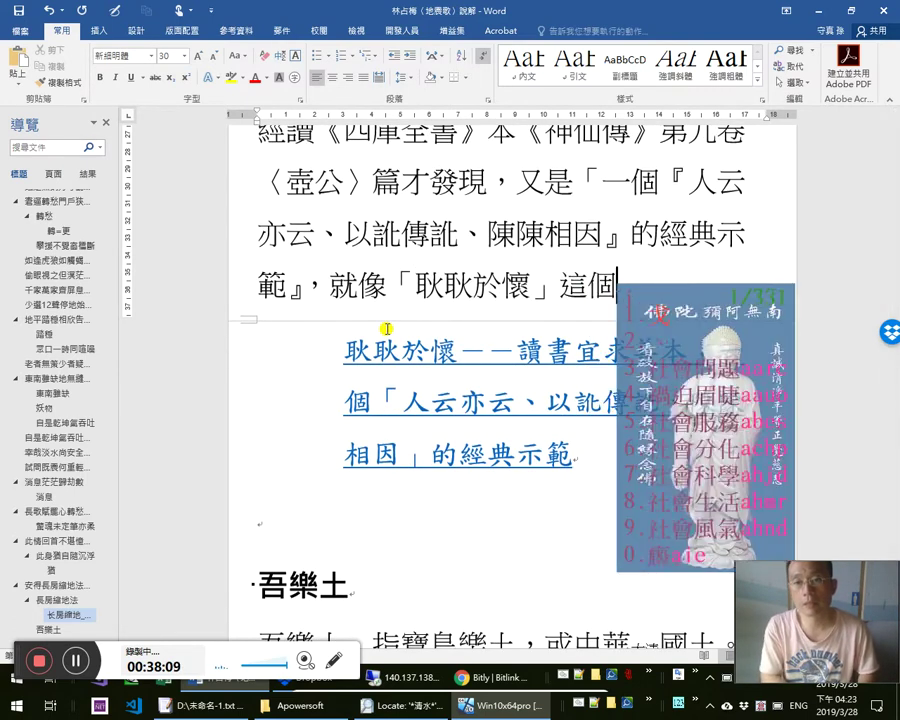
type("成語一樣：")
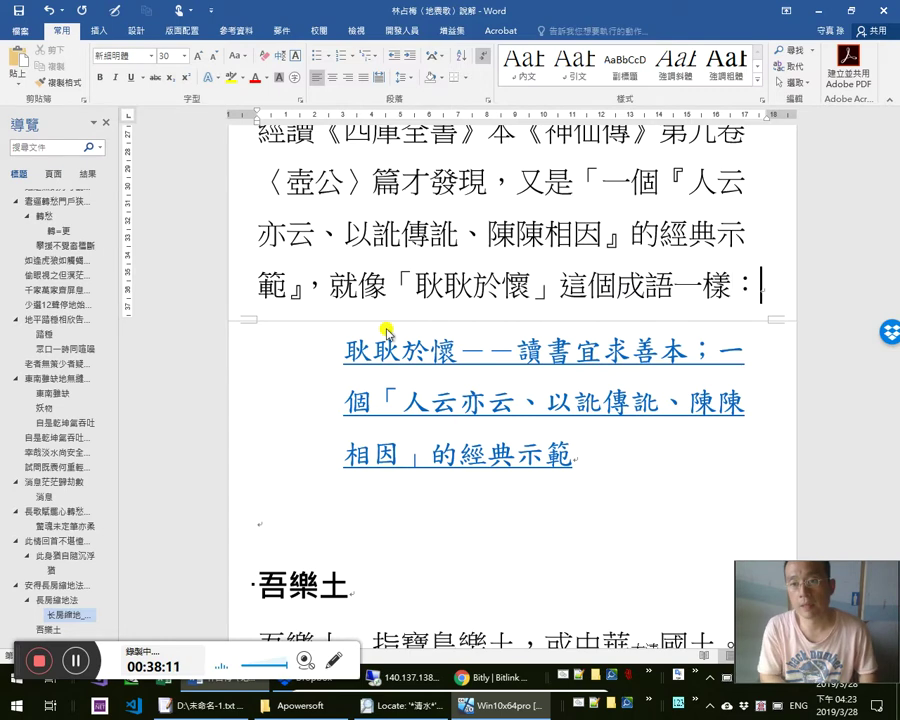
Write 「連課本注釋也照抄而未考究：」 in the empty paragraph below the linked title and start a new paragraph after it
scroll(704, 313, "up", 2)
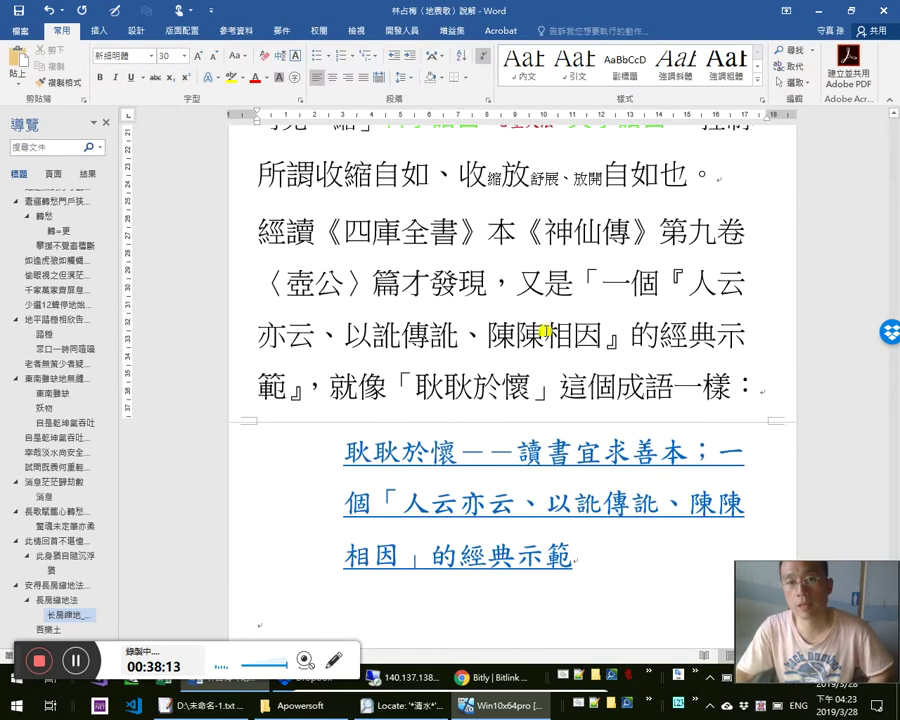
scroll(512, 477, "down", 1)
left_click(488, 592)
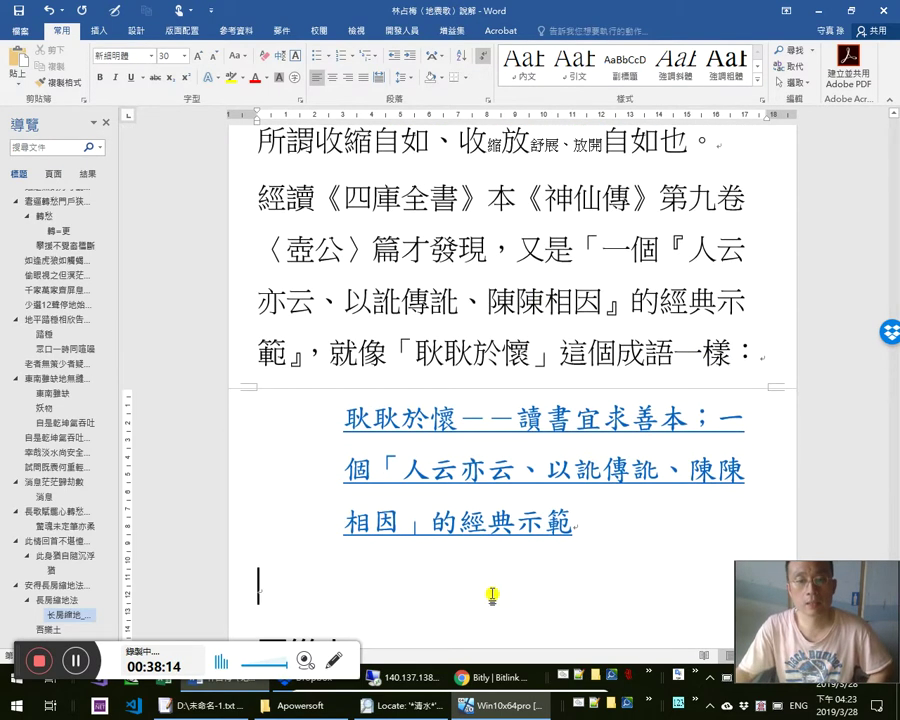
scroll(488, 590, "down", 1)
scroll(508, 584, "up", 3)
scroll(522, 554, "up", 10)
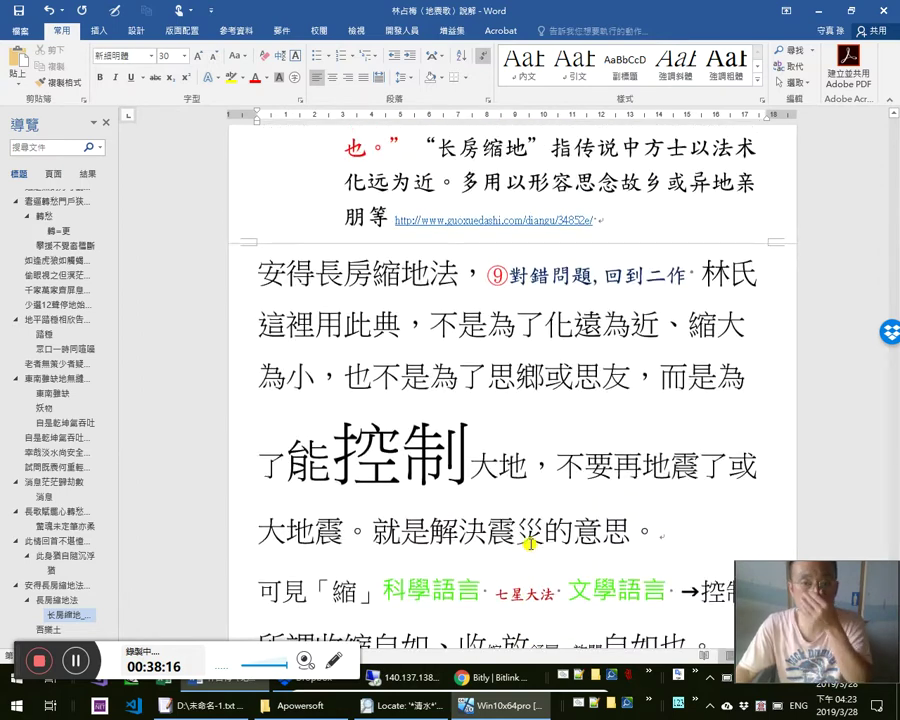
scroll(530, 548, "up", 7)
scroll(532, 536, "down", 6)
scroll(533, 538, "down", 12)
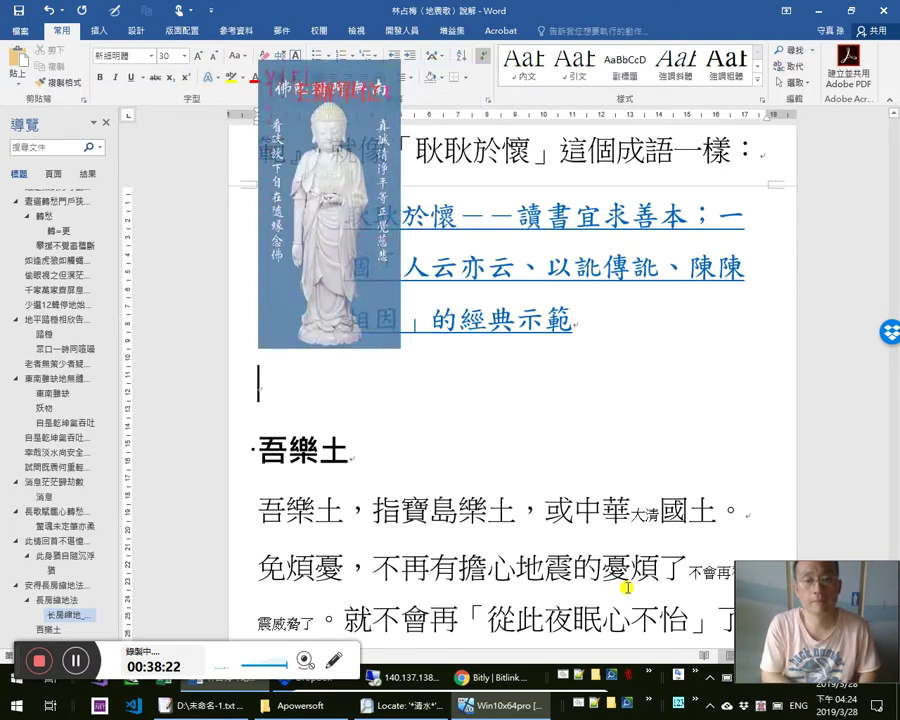
type("主辦單位")
key("BackSpace")
key("BackSpace")
key("BackSpace")
key("BackSpace")
type("連")
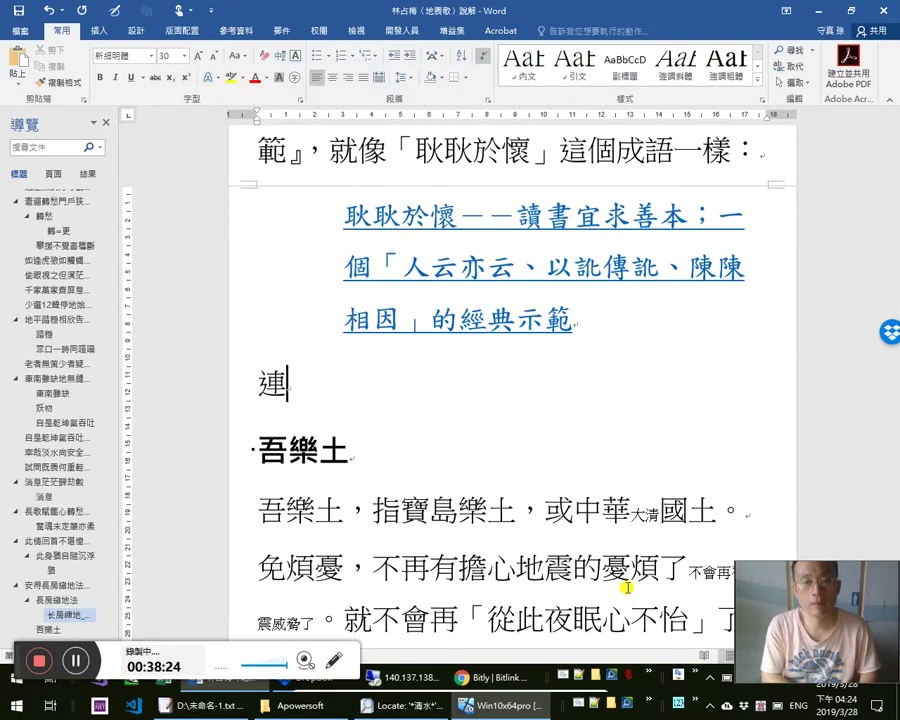
type("課本注hdi")
key("space")
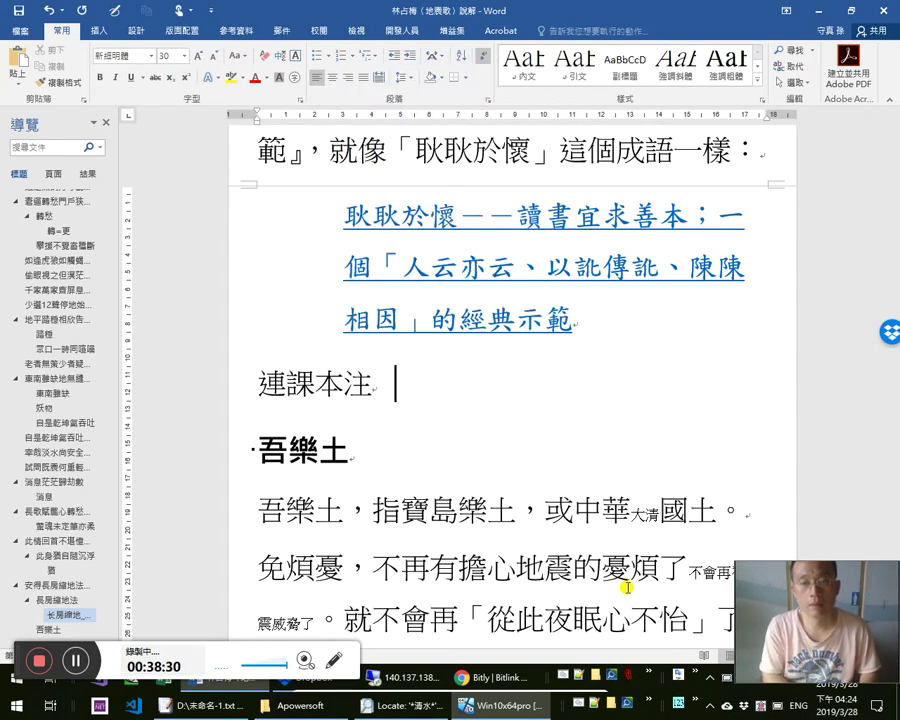
type("釋也")
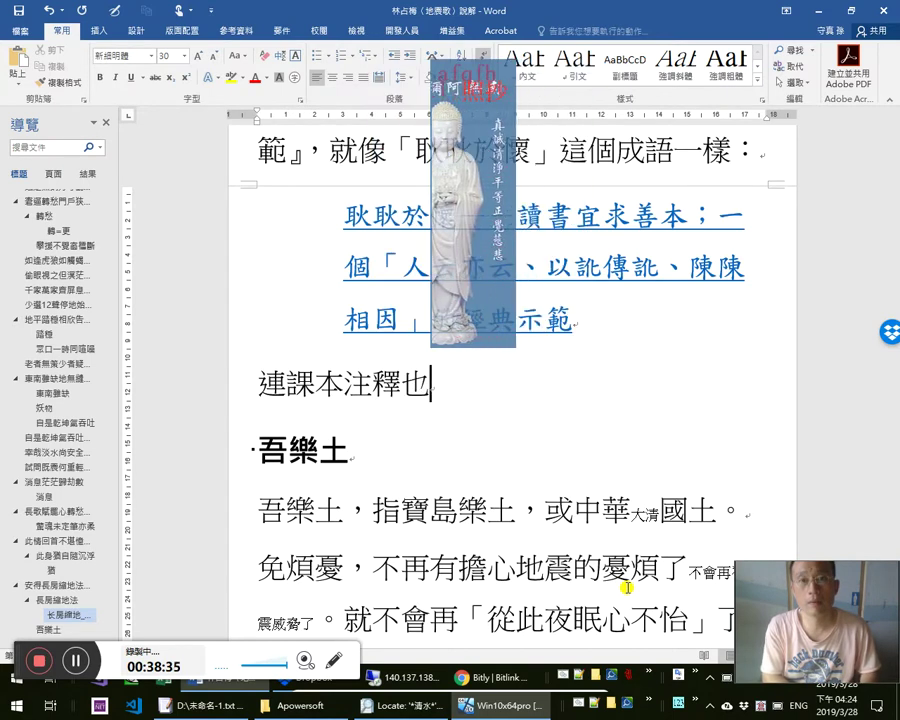
type("照抄而未考究")
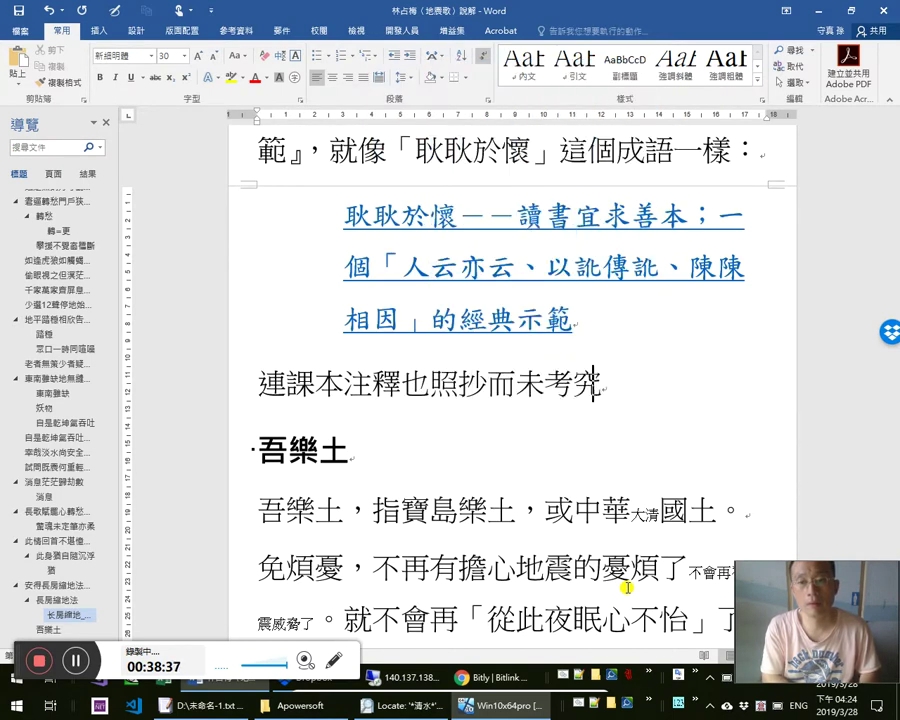
type("：")
key("Return")
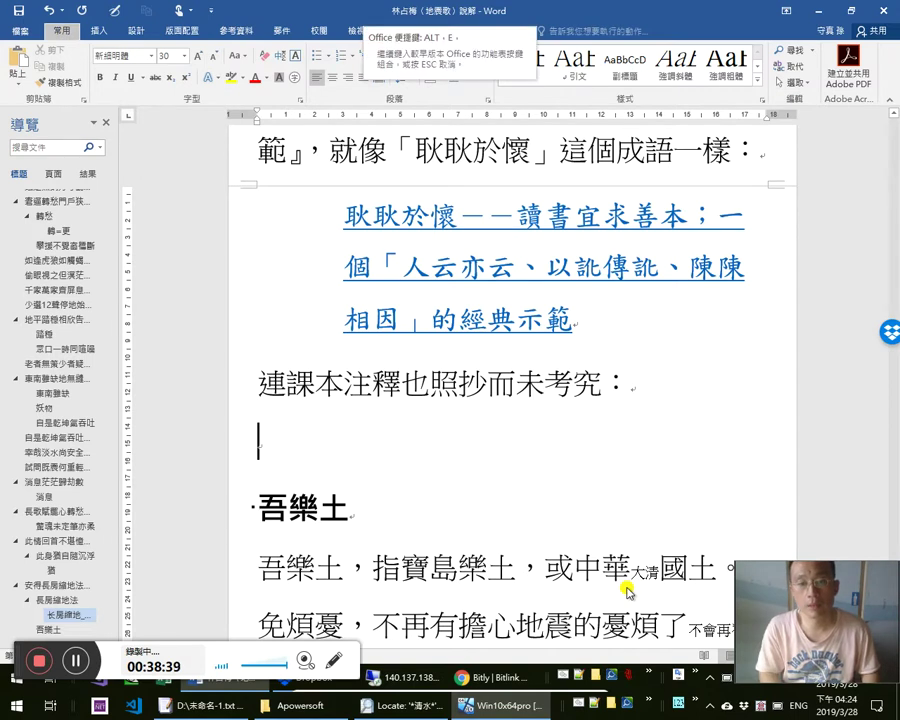
Copy footnote 14 on 長房縮地法 from the textbook PDF and insert it as a 引文-styled quotation below the 課本注釋 sentence
type("http://bit.ly/2UsmrPt")
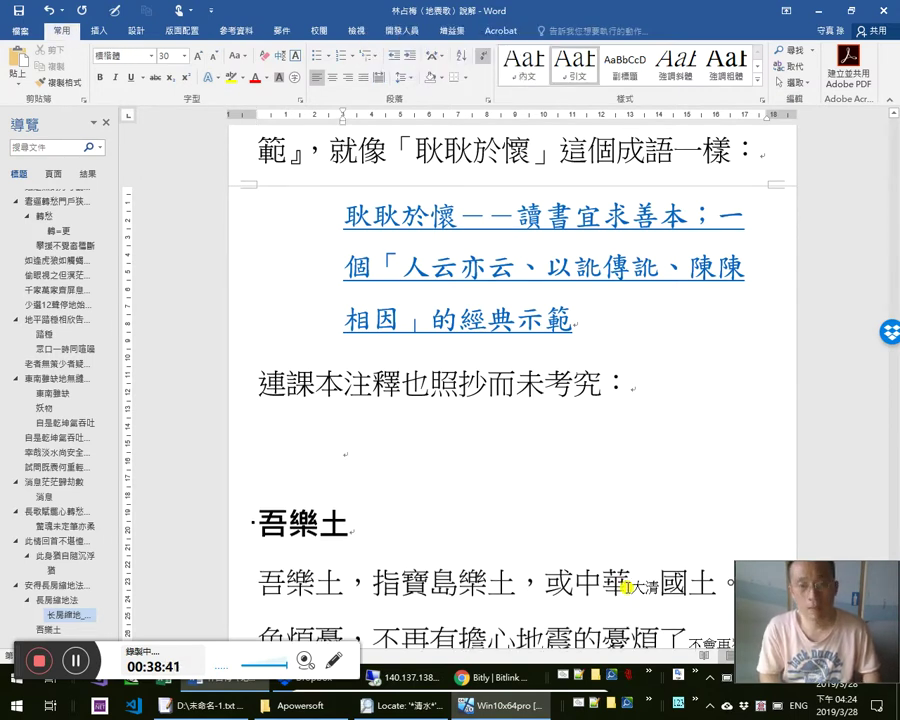
key("alt+Tab")
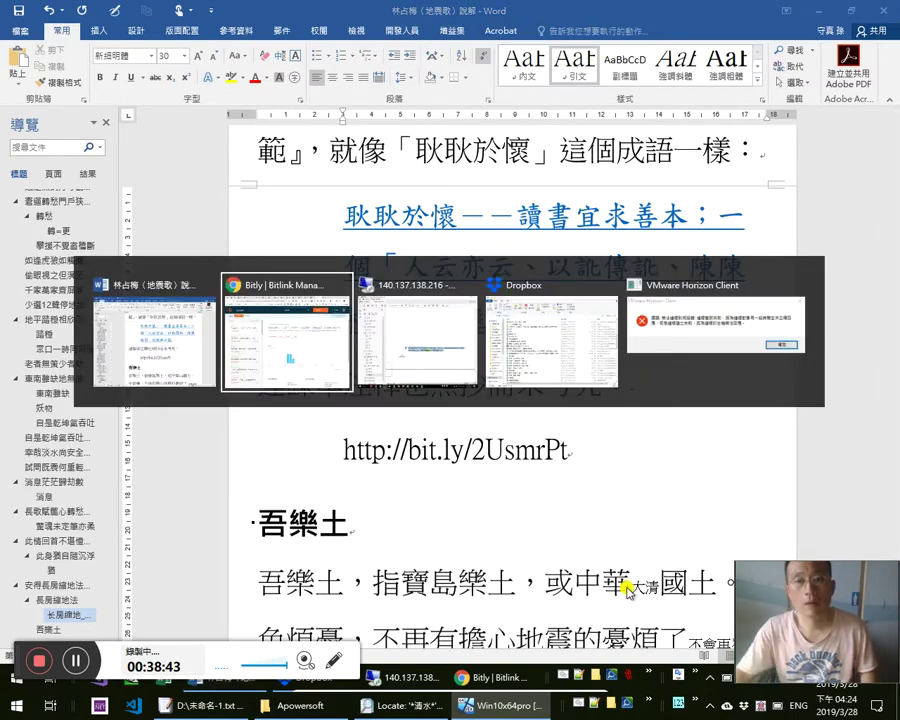
key("alt+Tab")
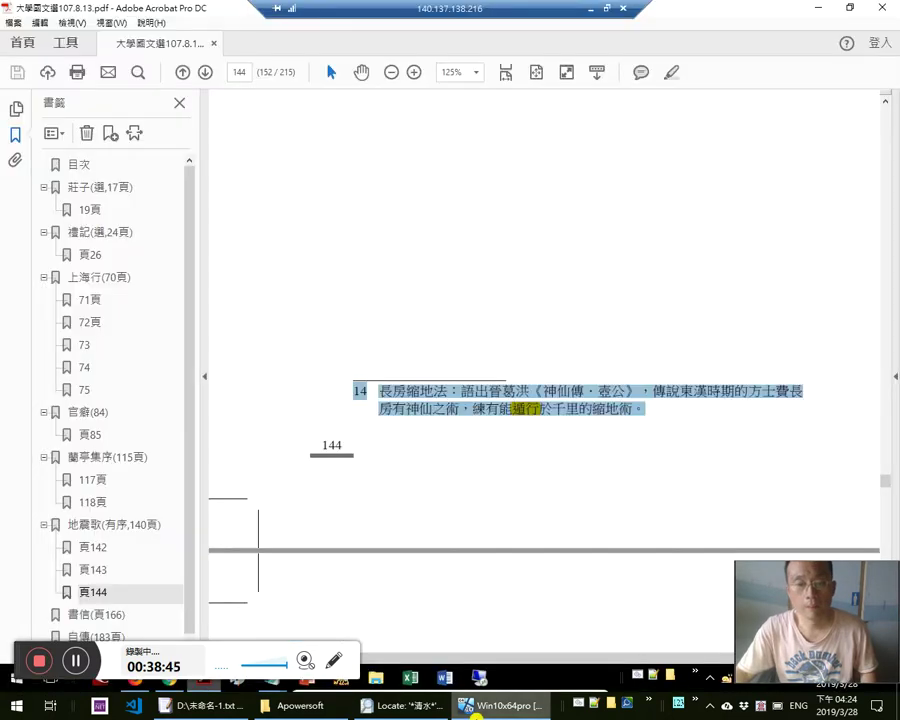
right_click(512, 393)
left_click(526, 405)
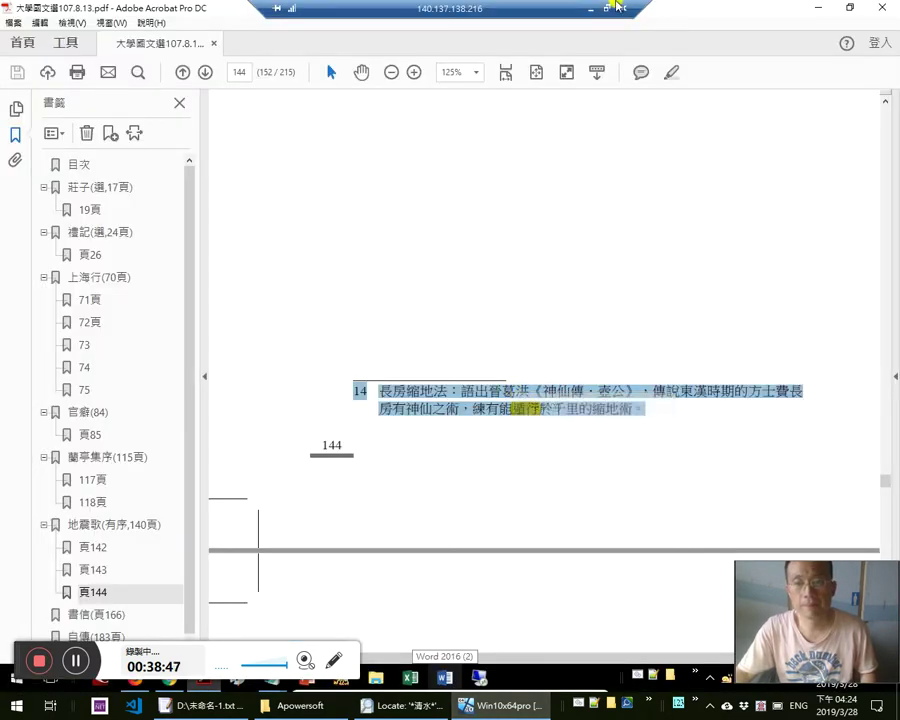
left_click(600, 9)
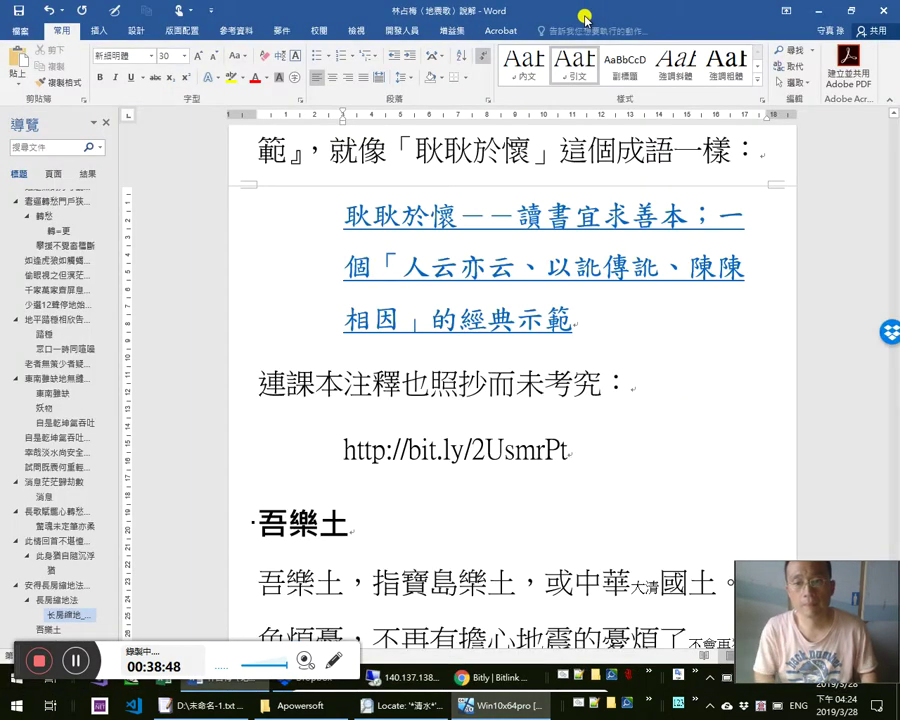
key("shift+End")
type("14 長房縮地法：語出晉葛洪《神仙傳・壺公》，傳說東漢時期的方士費長 房有神仙之術，練有能遁行於千里的縮地術。")
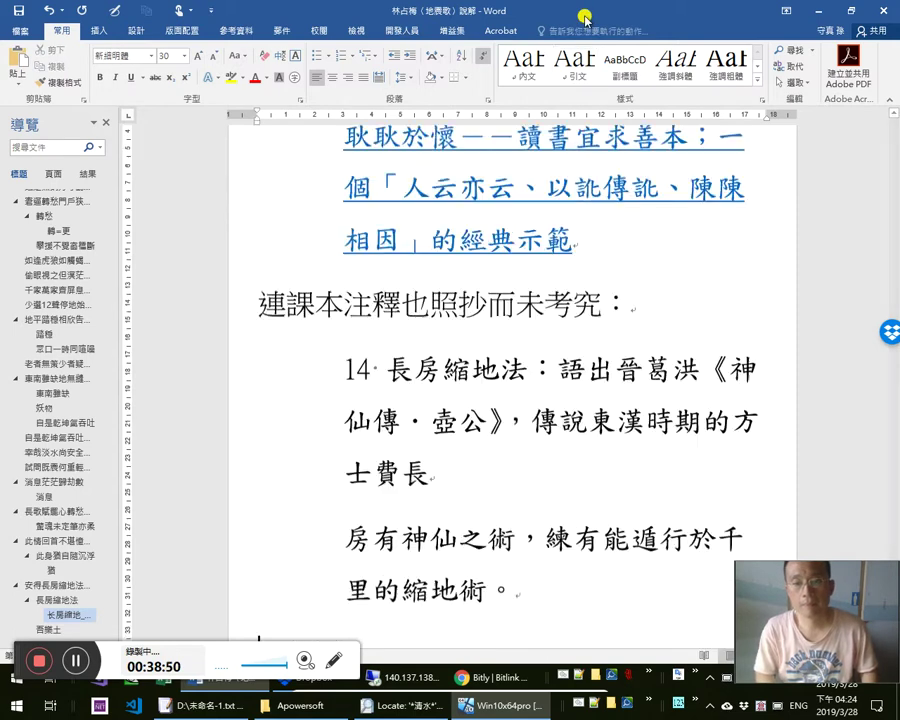
Join the broken lines of the quoted footnote 14 so that 費長房 reads as continuous text
key("ctrl+Up")
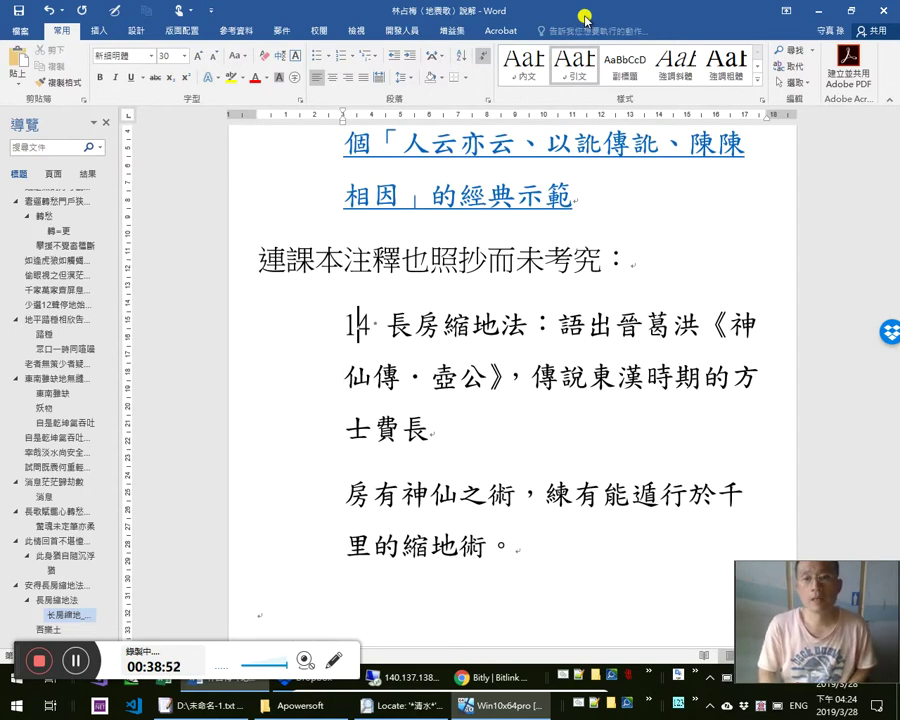
key("Delete")
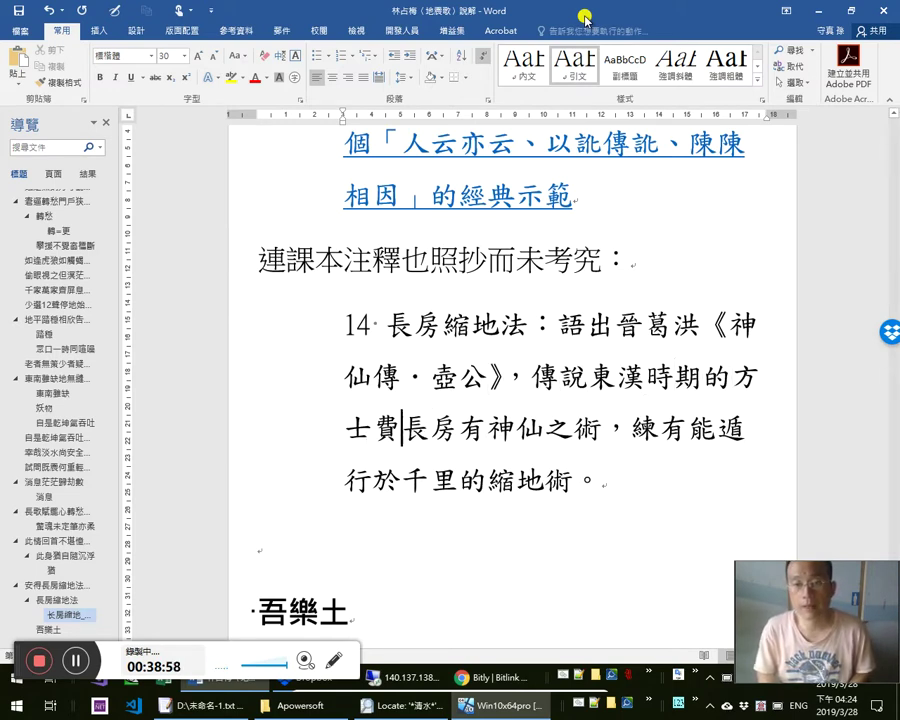
key("Right")
key("Right")
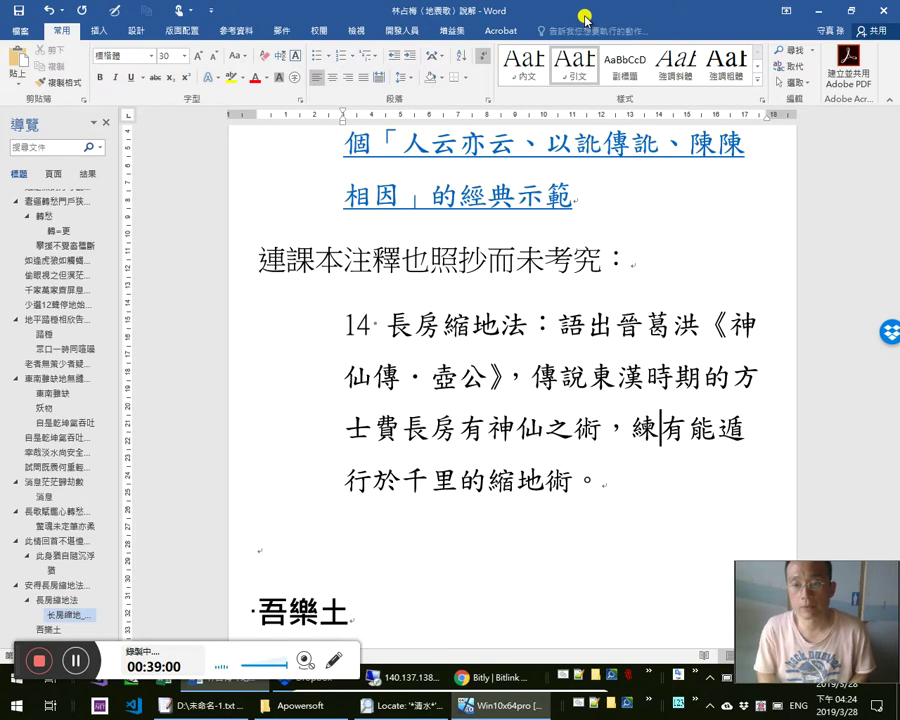
key("Down")
Open the text version of the 四庫全書 《神仙傳》卷九 in 中國哲學書電子化計劃 and select the entire 〈壺公〉 passage
scroll(530, 268, "up", 5)
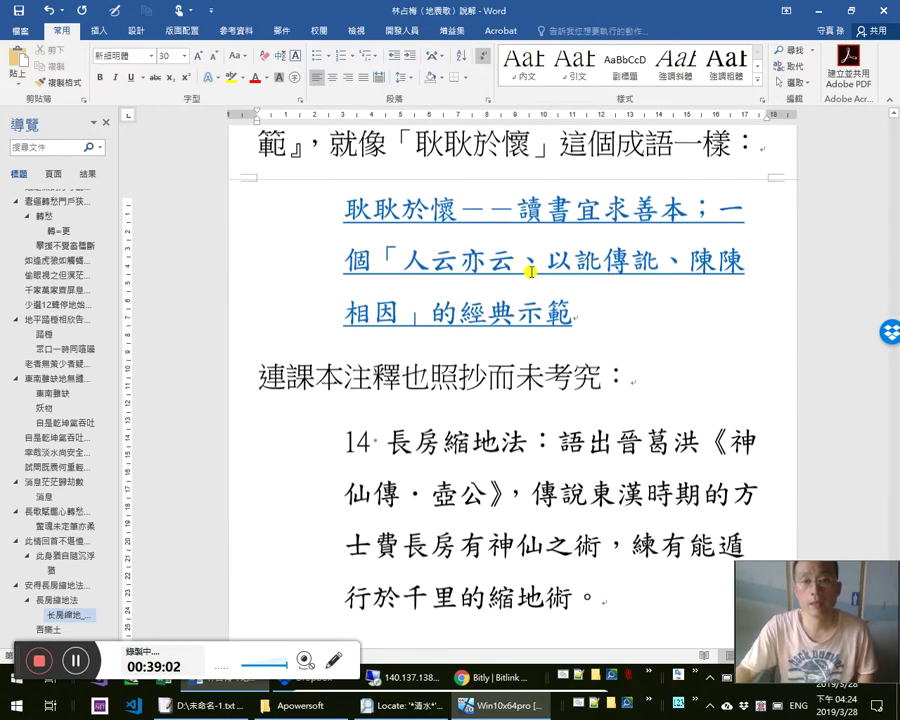
left_click(388, 277)
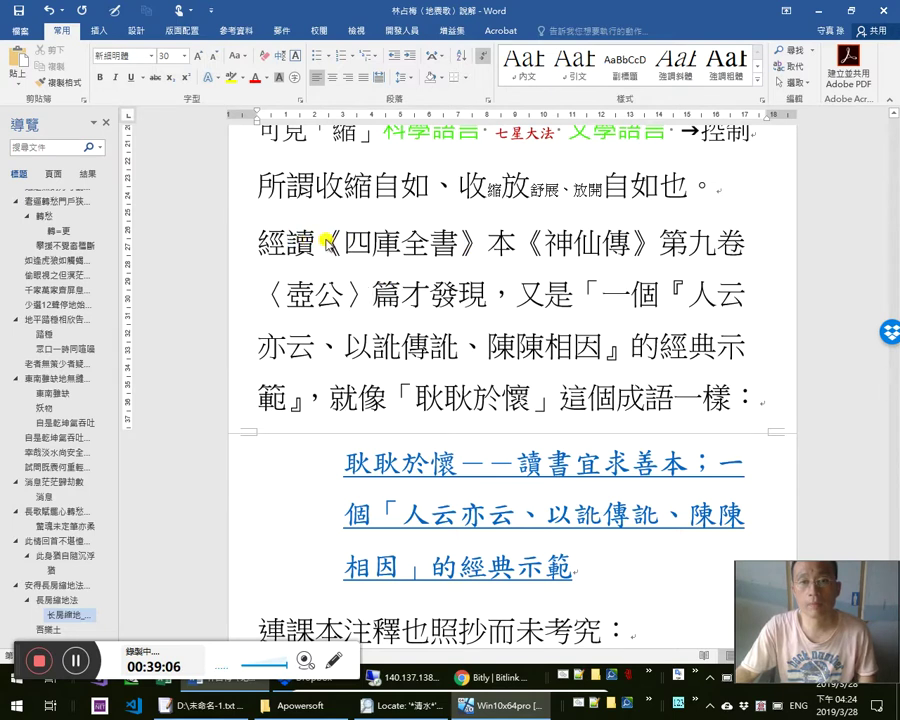
left_click_drag(327, 241, 615, 305)
key("alt+Tab")
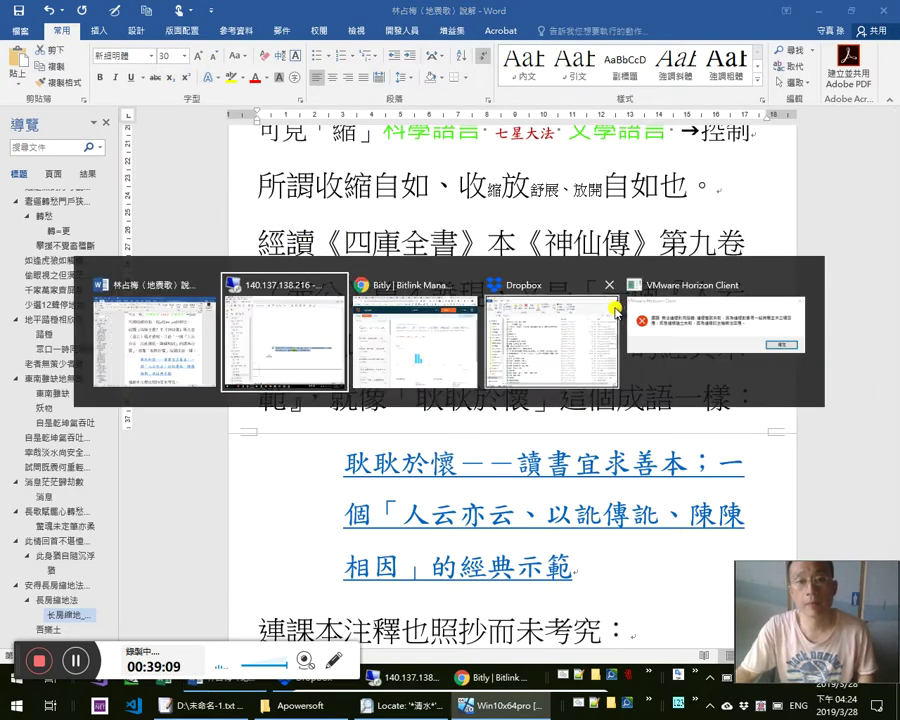
key("alt+Tab")
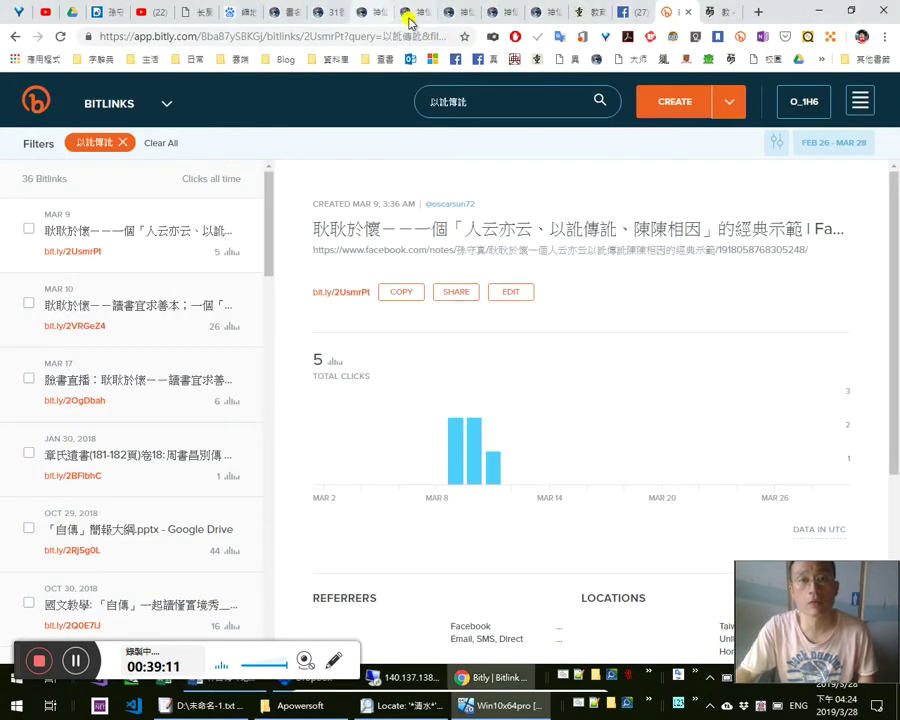
left_click(419, 18)
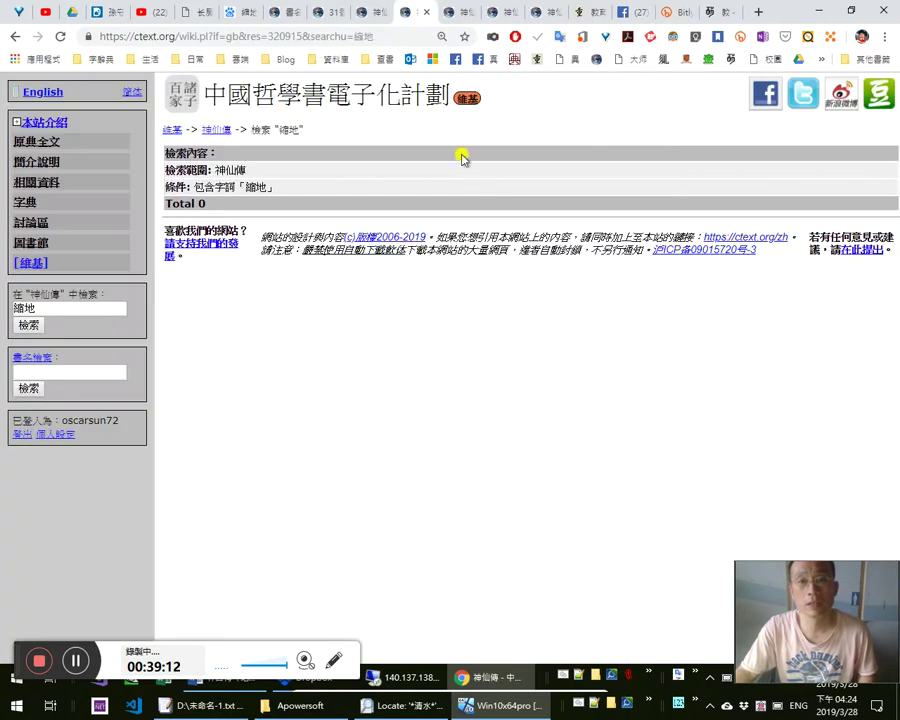
left_click(368, 14)
left_click(451, 12)
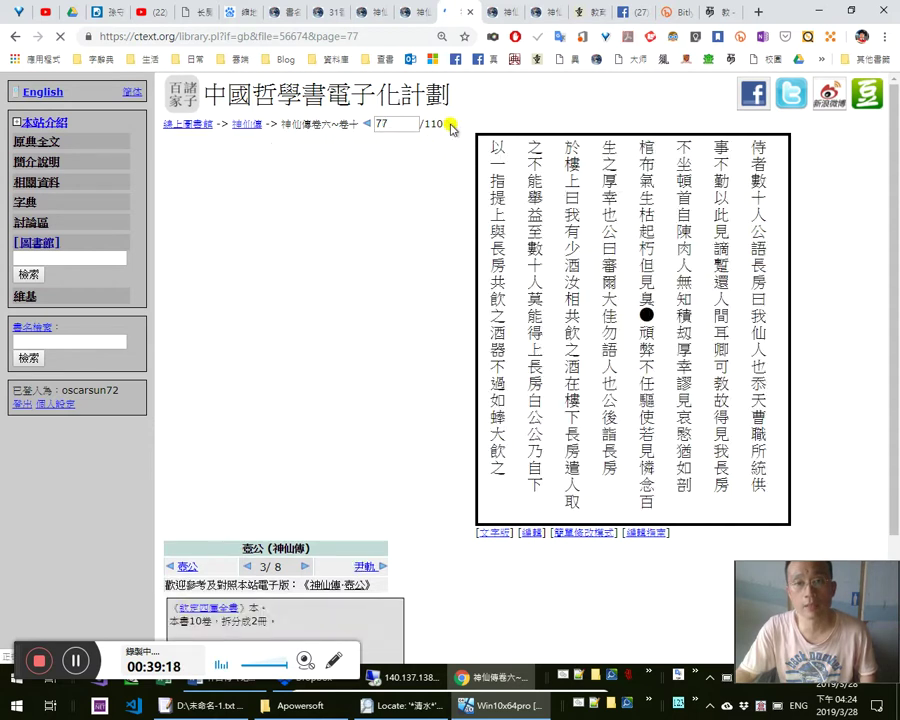
left_click(490, 530)
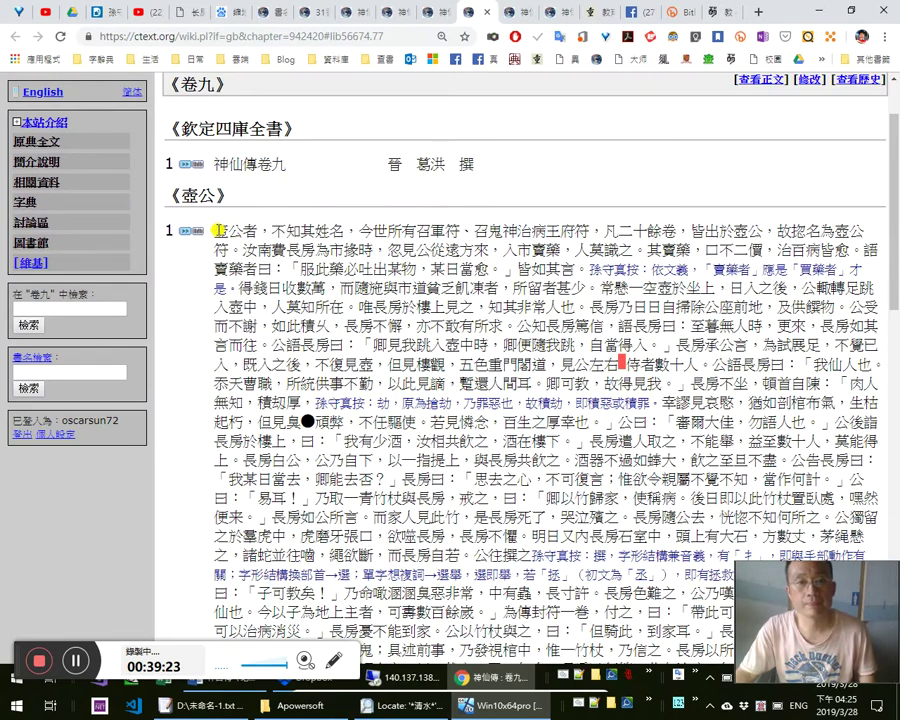
left_click_drag(219, 230, 337, 567)
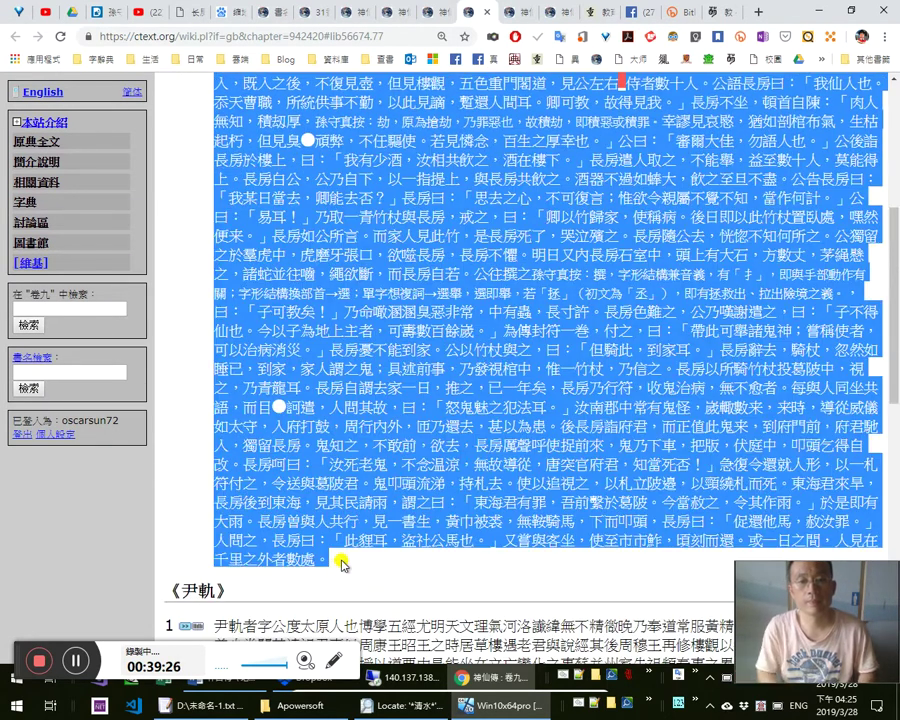
Return to the Word document and review the commentary from the 〈壺公〉 sentence through the quoted footnote 14
key("alt+Tab")
left_click(407, 313)
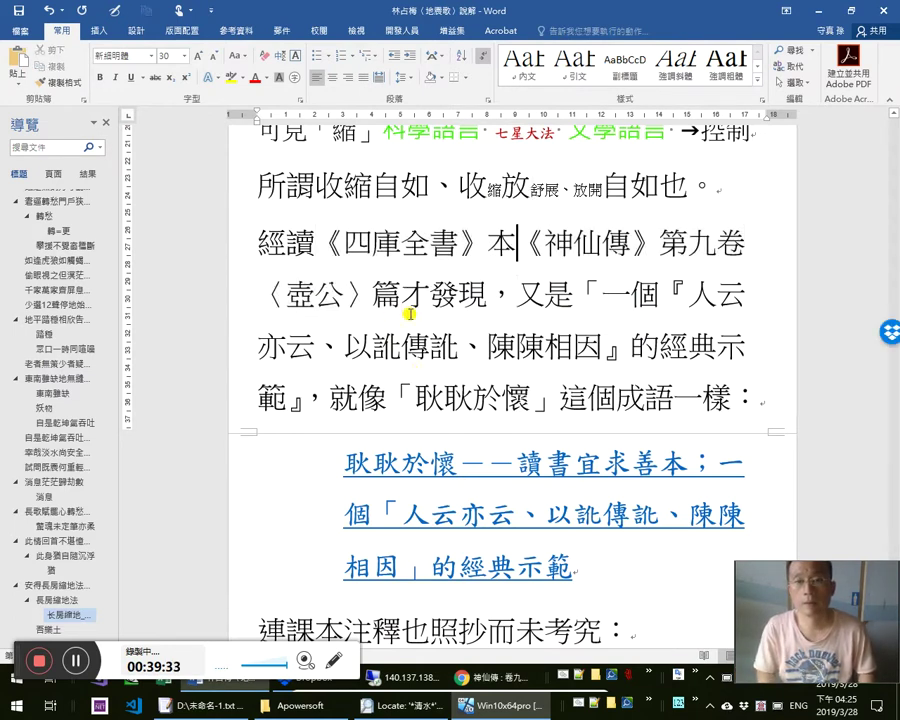
key("Right")
key("Right")
key("Right")
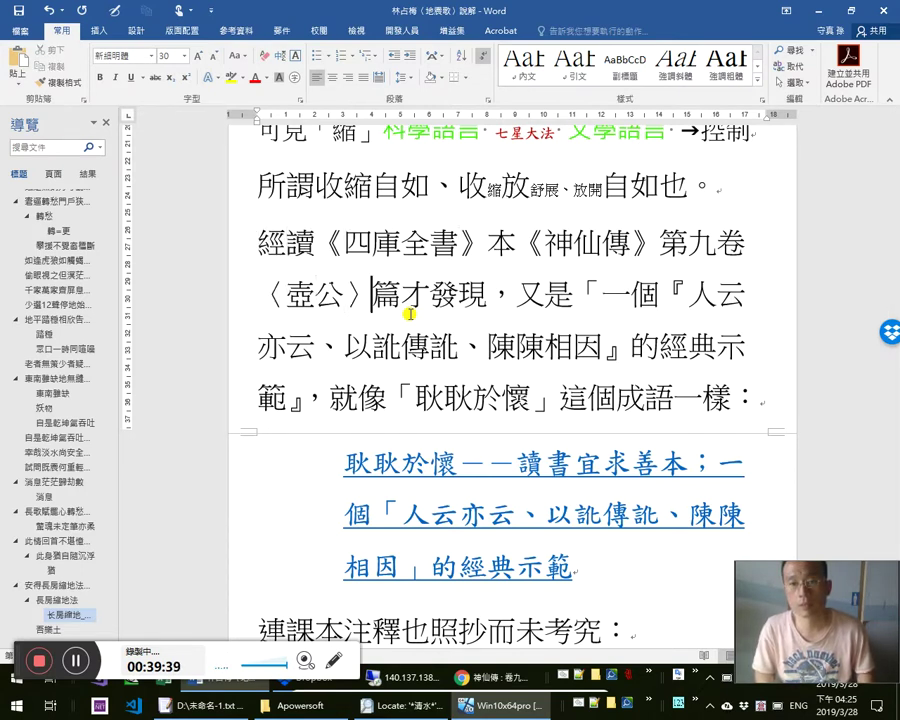
key("Down")
key("Down")
key("Down")
key("Down")
key("Down")
key("Down")
key("Down")
key("Down")
key("Down")
key("Down")
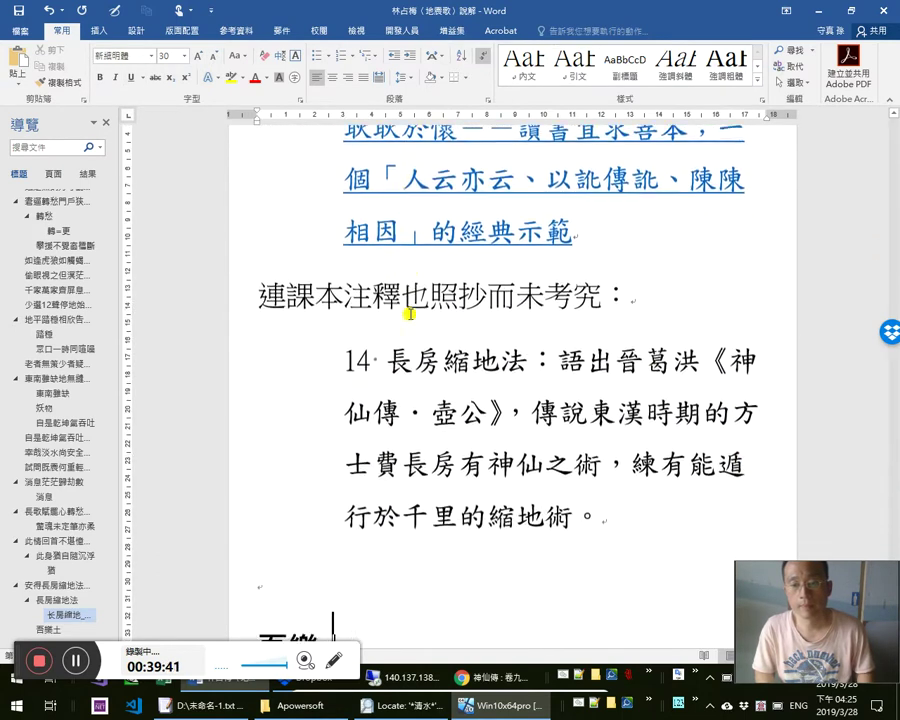
Begin a lead-in on the empty line below the quoted footnote 14 with 附今《四庫全書》本
key("Up")
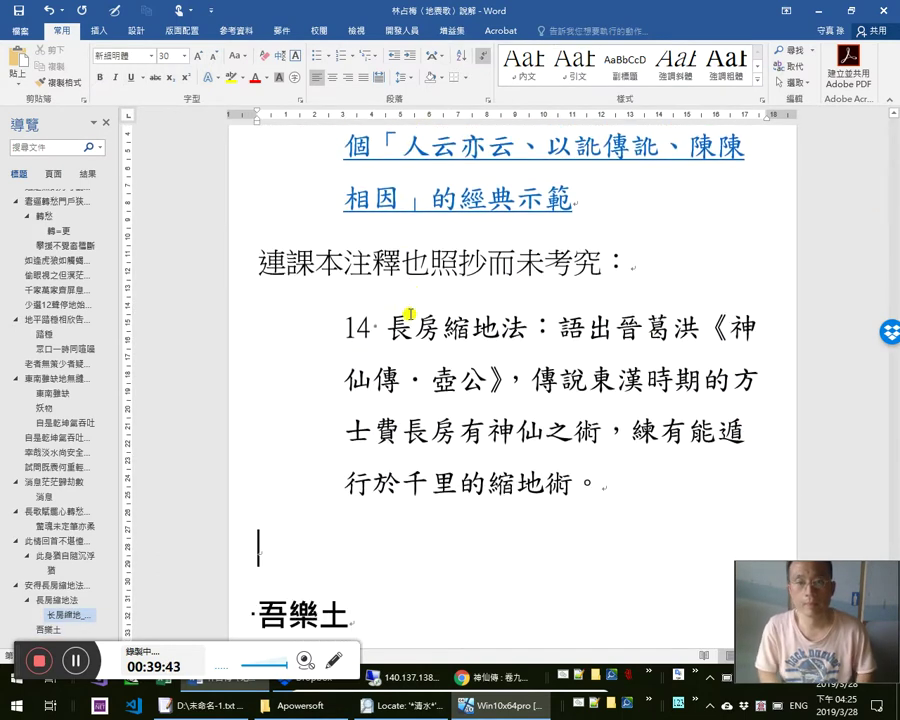
type("達爾文")
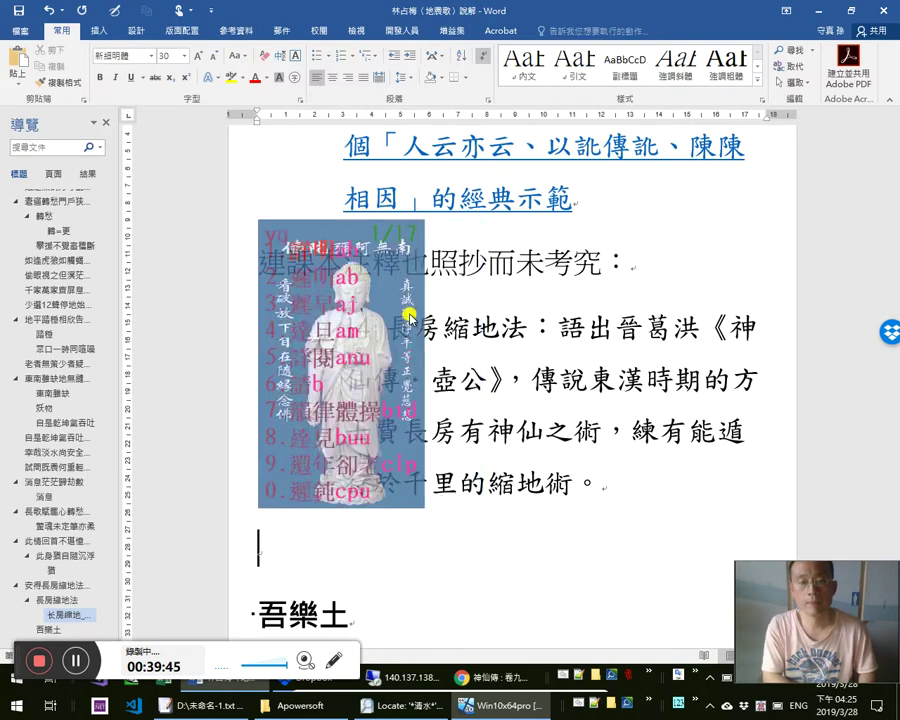
key("BackSpace")
key("BackSpace")
key("BackSpace")
type("附")
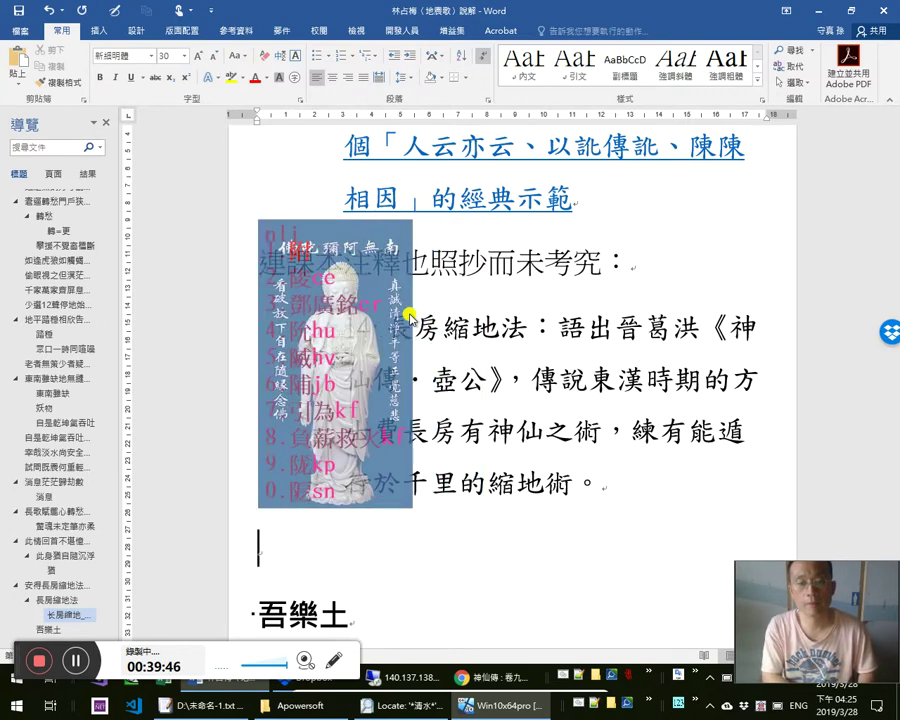
type("今本")
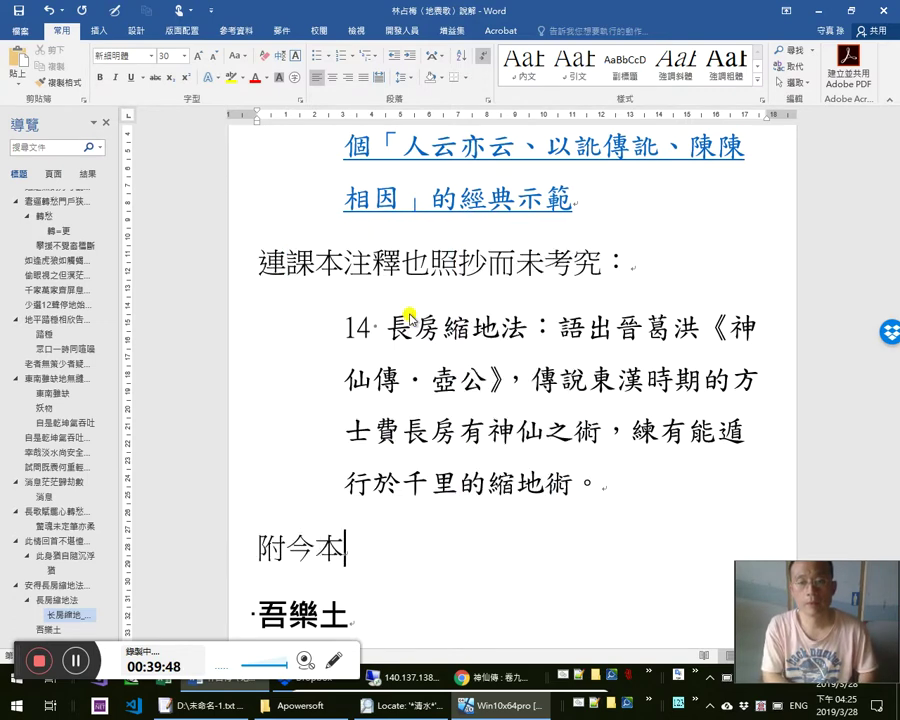
type("《")
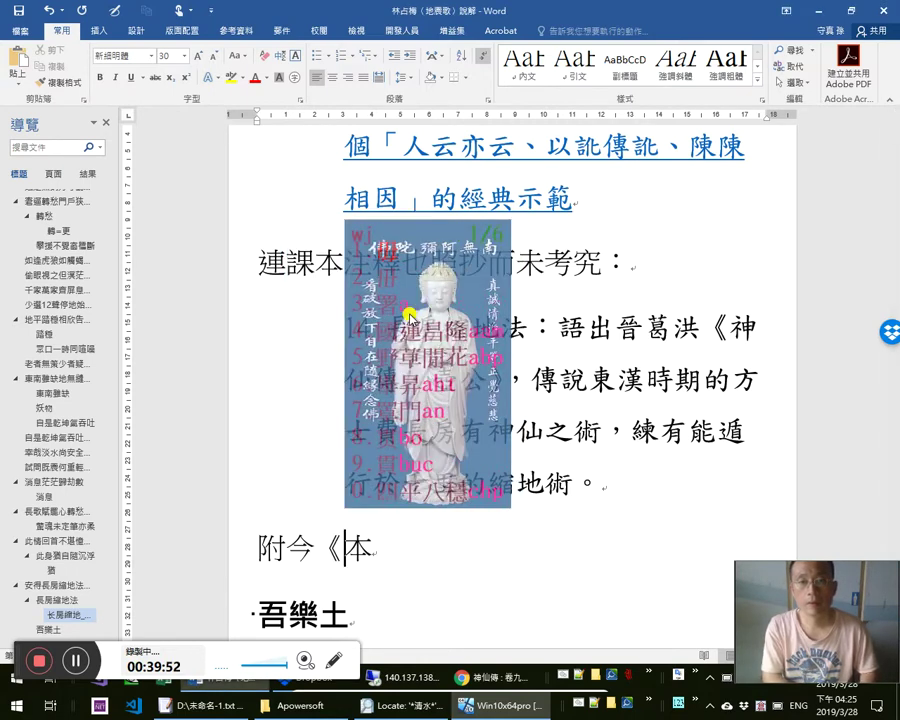
key("Escape")
type("四庫全書》")
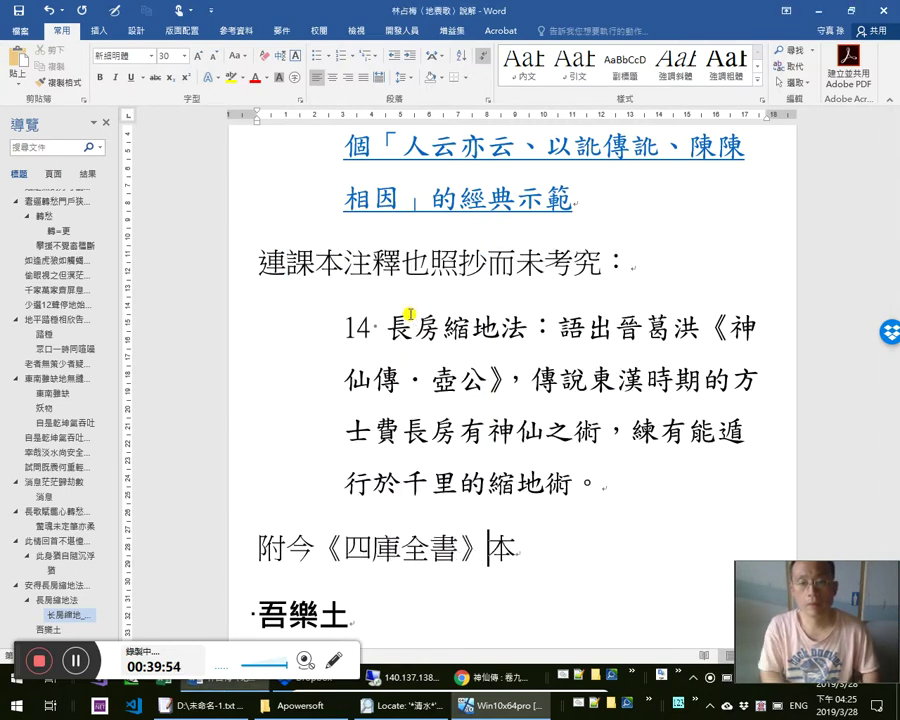
Complete the lead-in sentence with 《神仙傳·壺公》原文如下： after 附今《四庫全書》本
type("《")
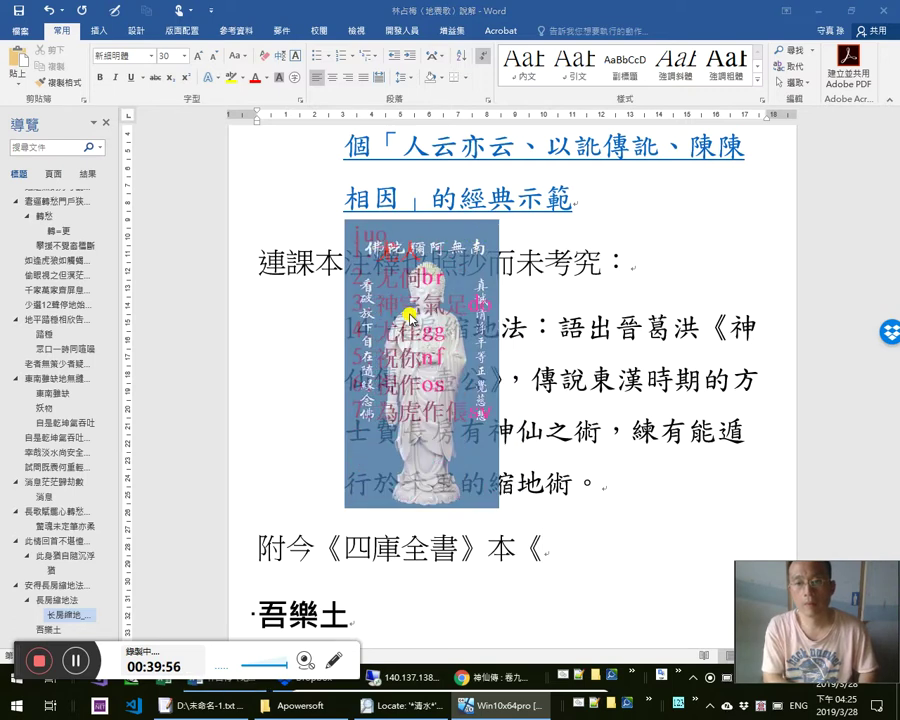
type("ou2")
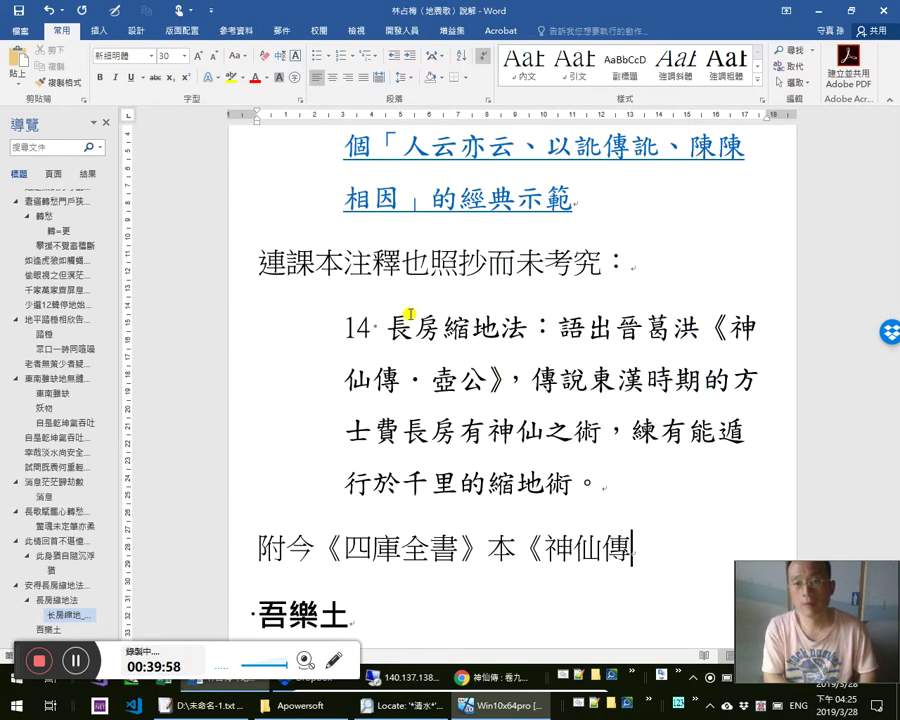
type("·gblm")
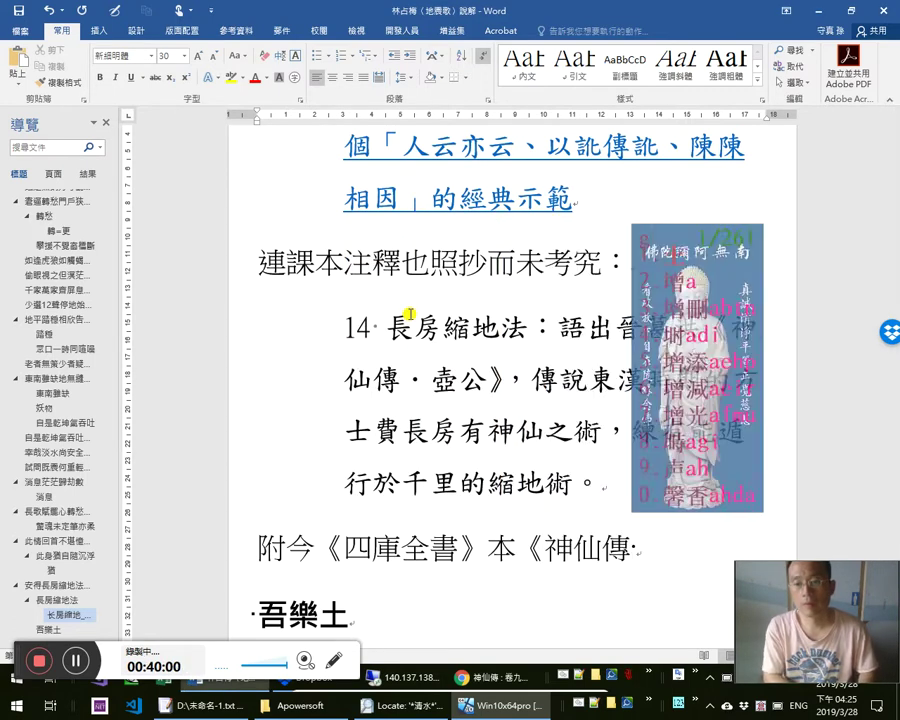
type("2》")
key("Left")
type("公")
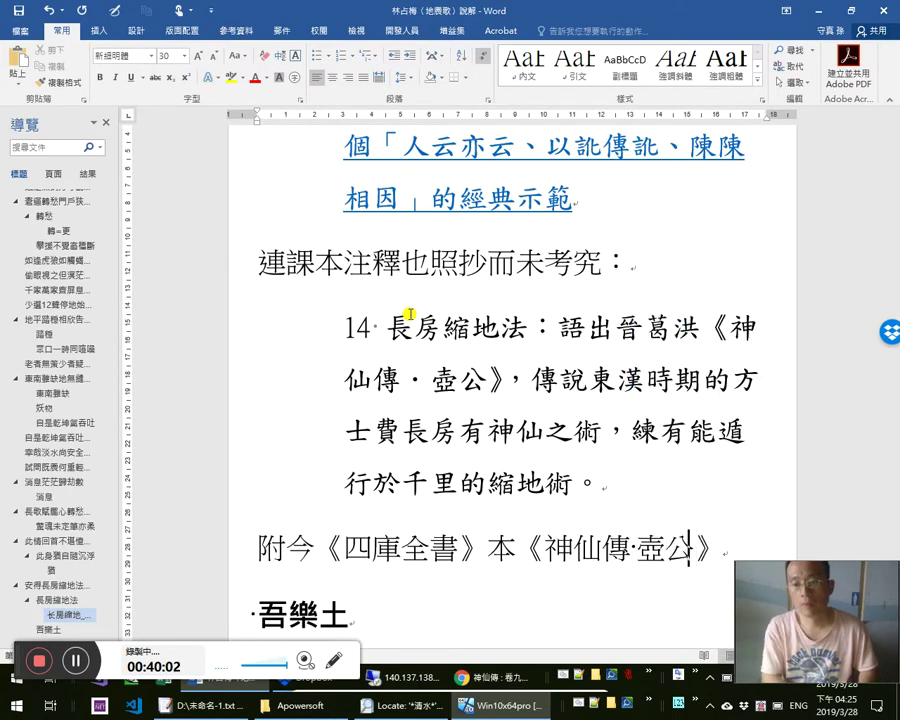
key("Right")
type("原文如下：")
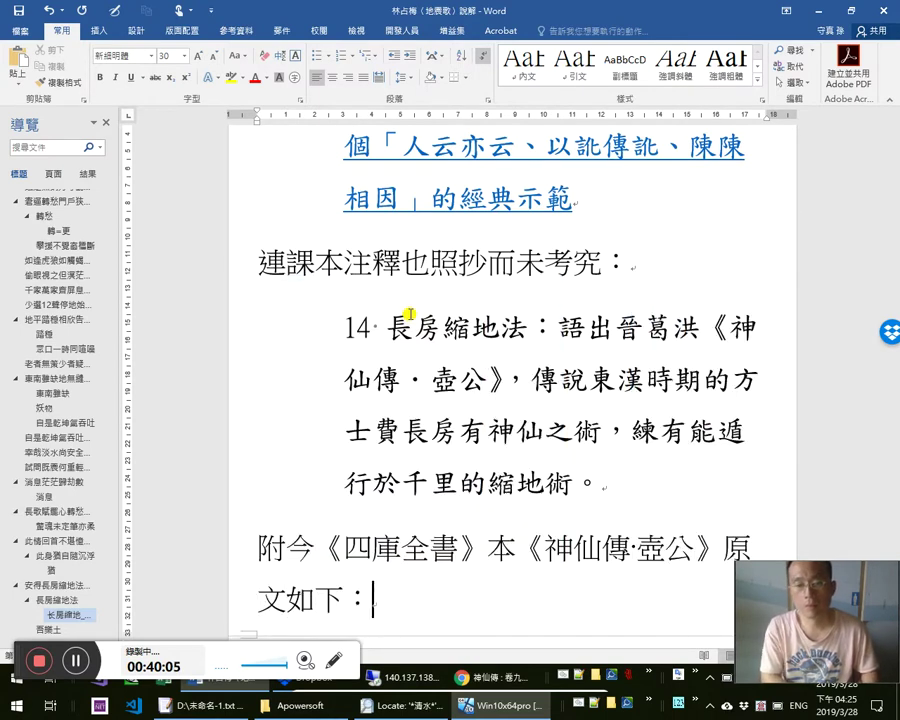
Paste the copied 〈壺公〉 passage as a 引文-styled quotation in a new paragraph below the lead-in sentence, with its text at 14 pt
key("Return")
key("ctrl+v")
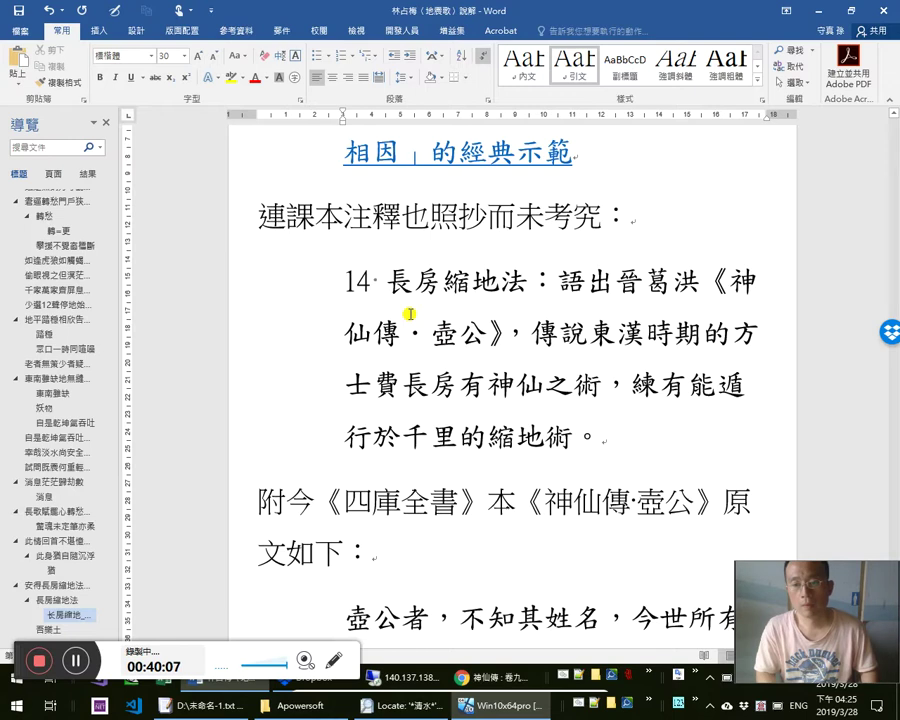
key("ctrl+z")
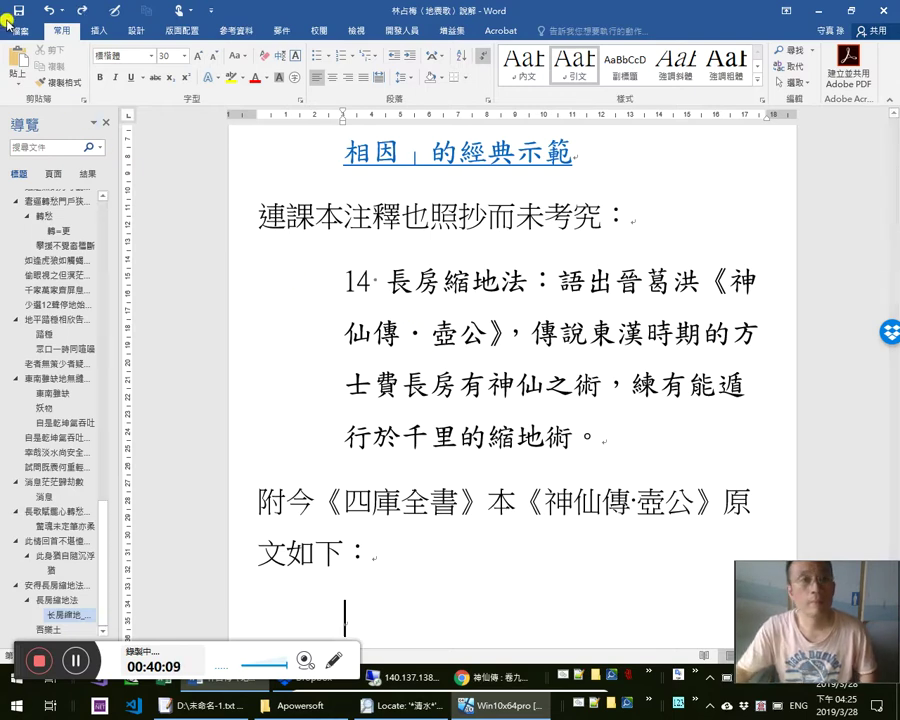
left_click(17, 62)
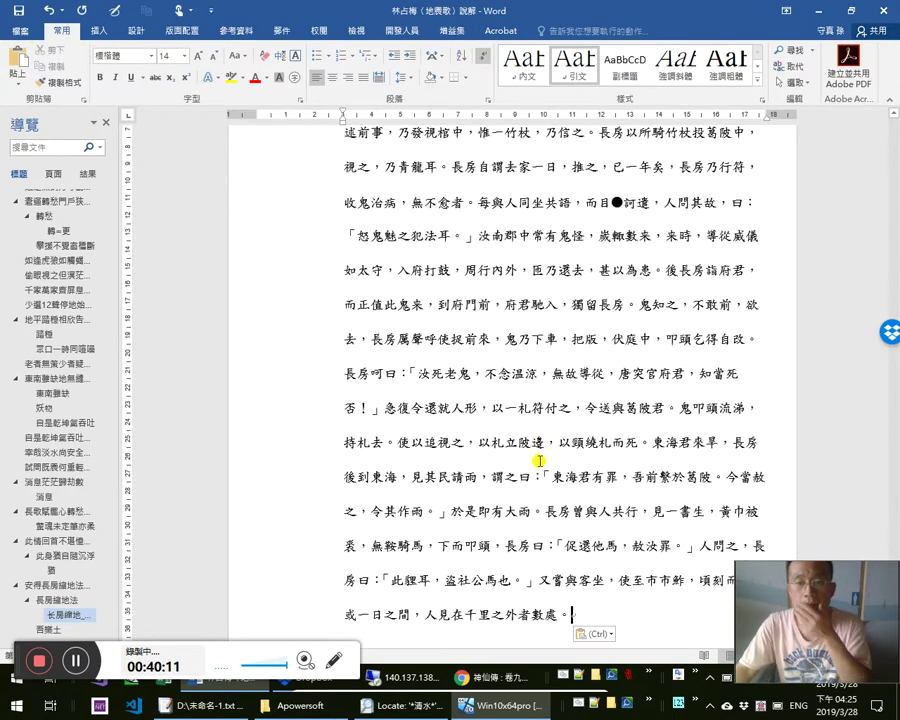
Select the pasted 〈壺公〉 passage from its end back to its opening line
scroll(568, 458, "up", 4)
scroll(570, 452, "up", 5)
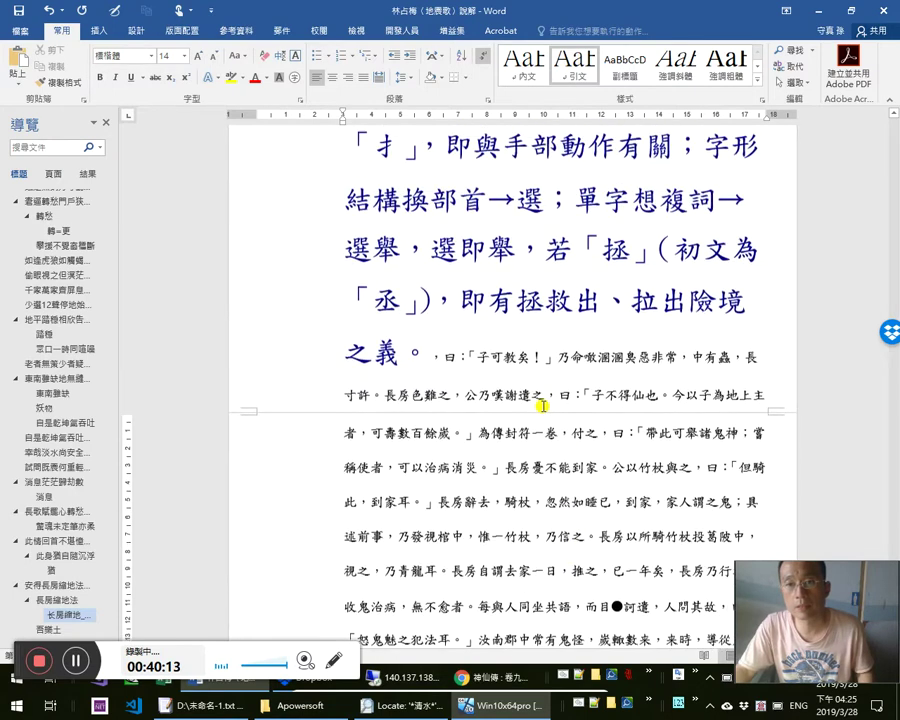
scroll(541, 245, "up", 7)
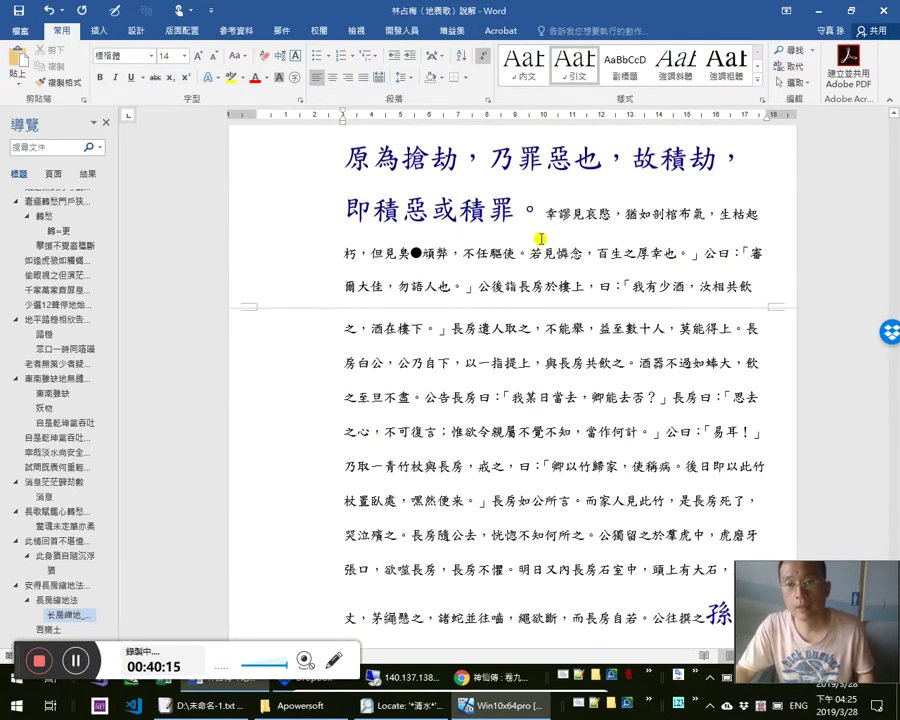
scroll(510, 235, "up", 6)
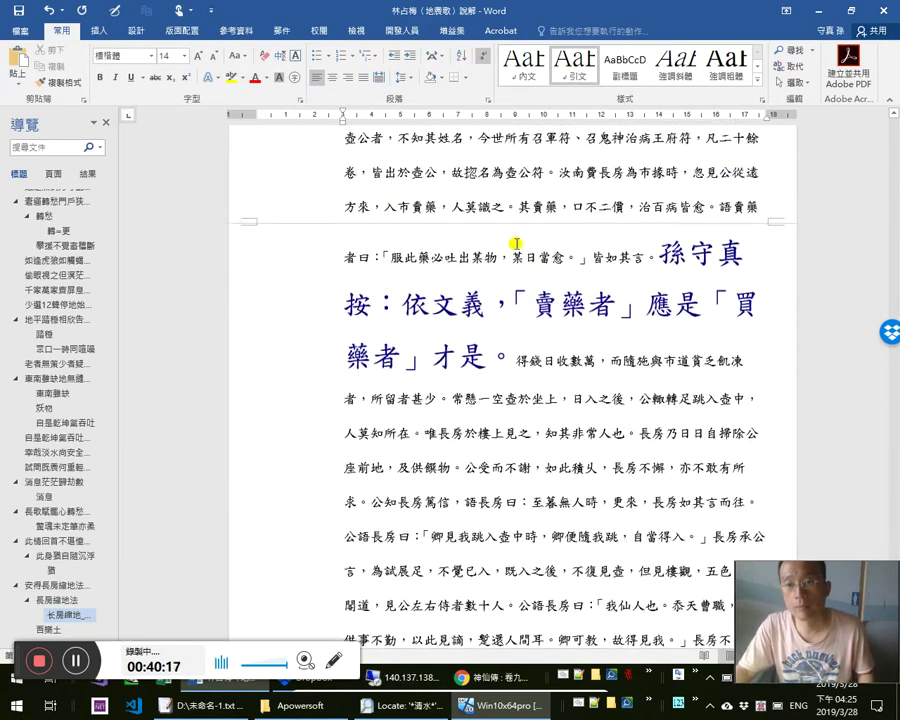
left_click(404, 440, "shift")
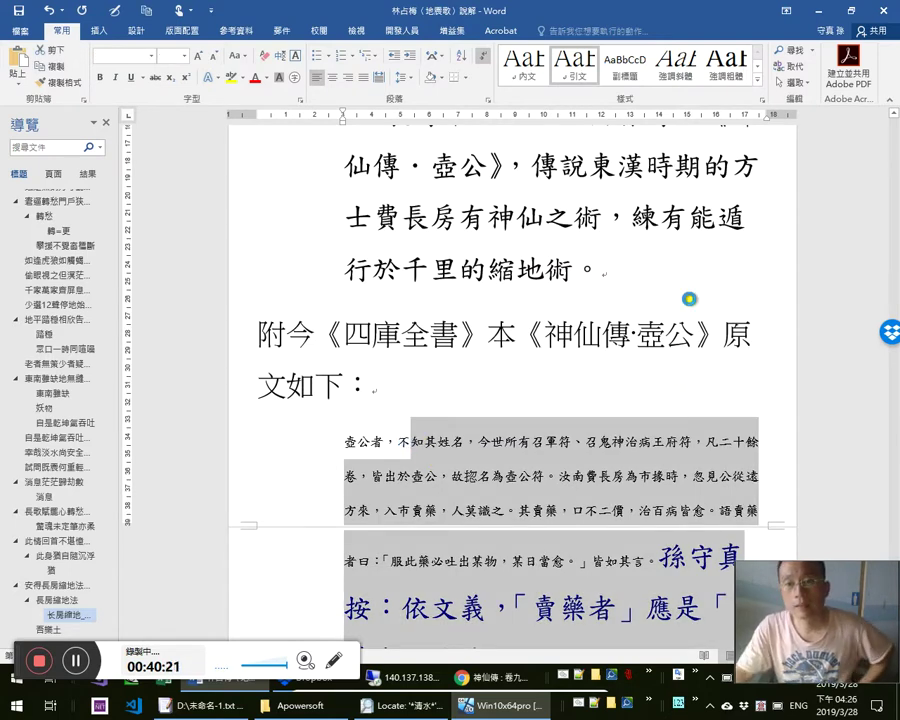
Open the 文字處理 module of the Normal project in the maximized VBA editor and look through its list of procedures
key("alt+F11")
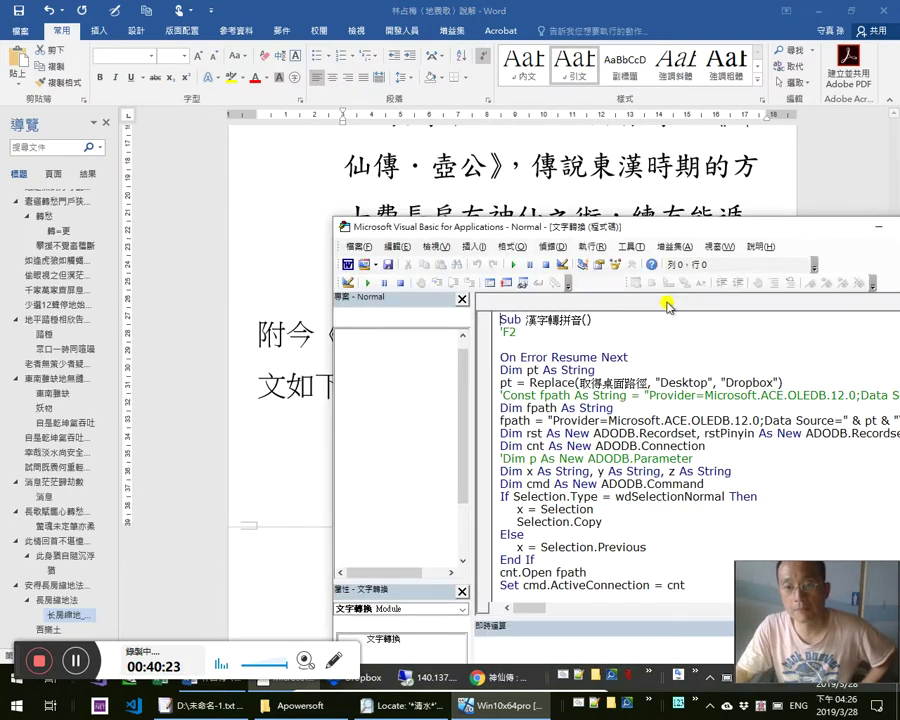
double_click(632, 228)
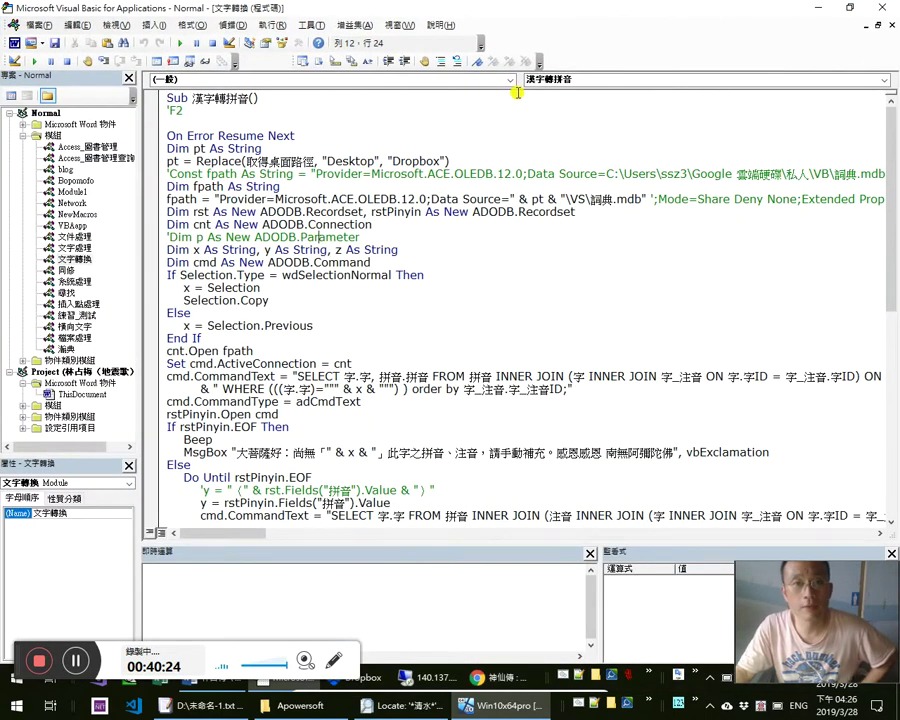
double_click(72, 247)
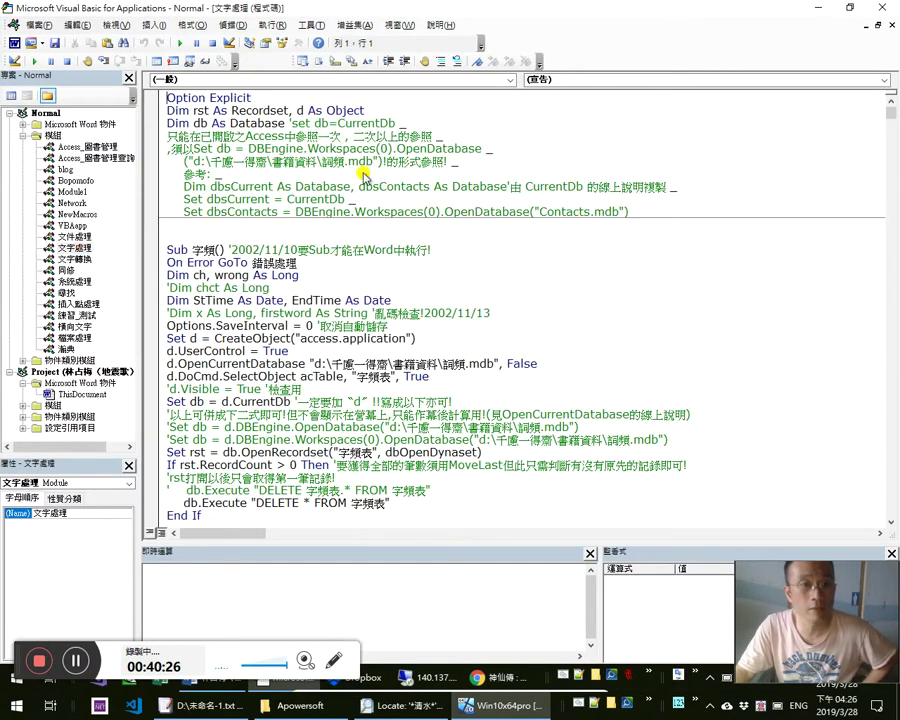
left_click(593, 79)
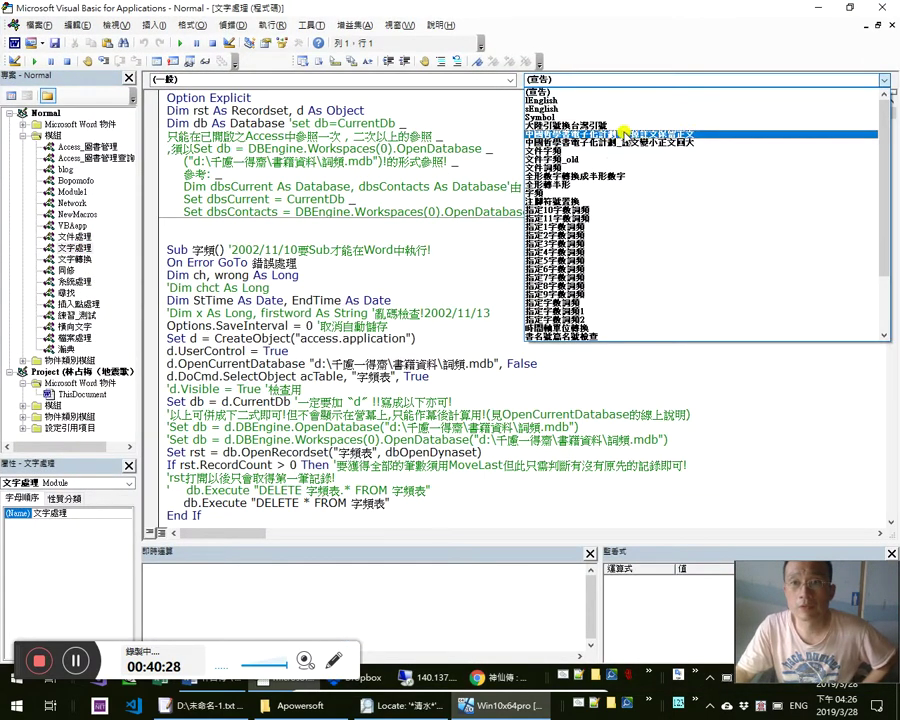
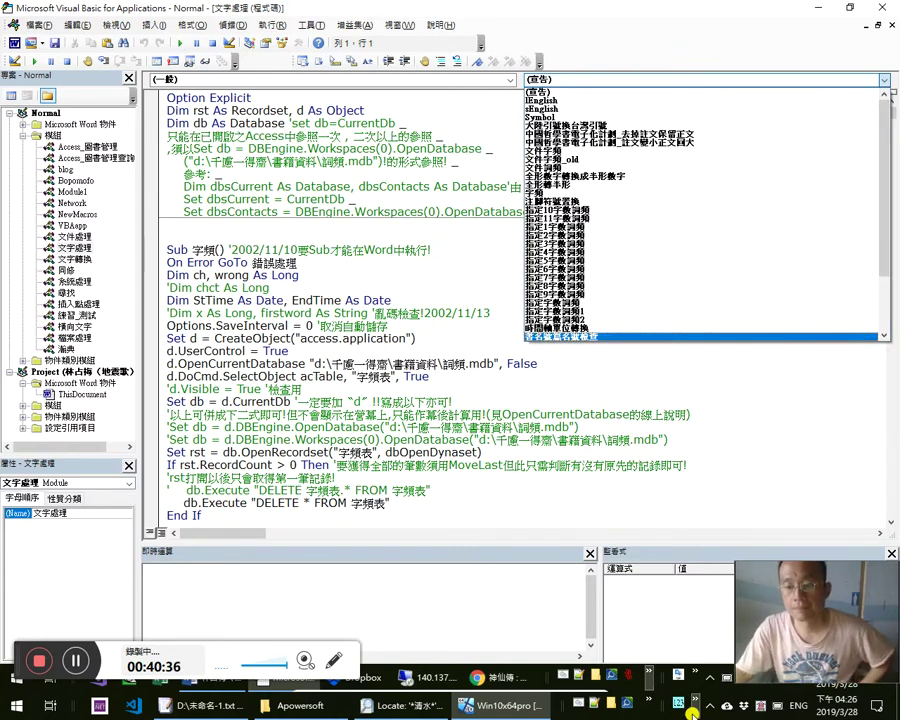
key("Escape")
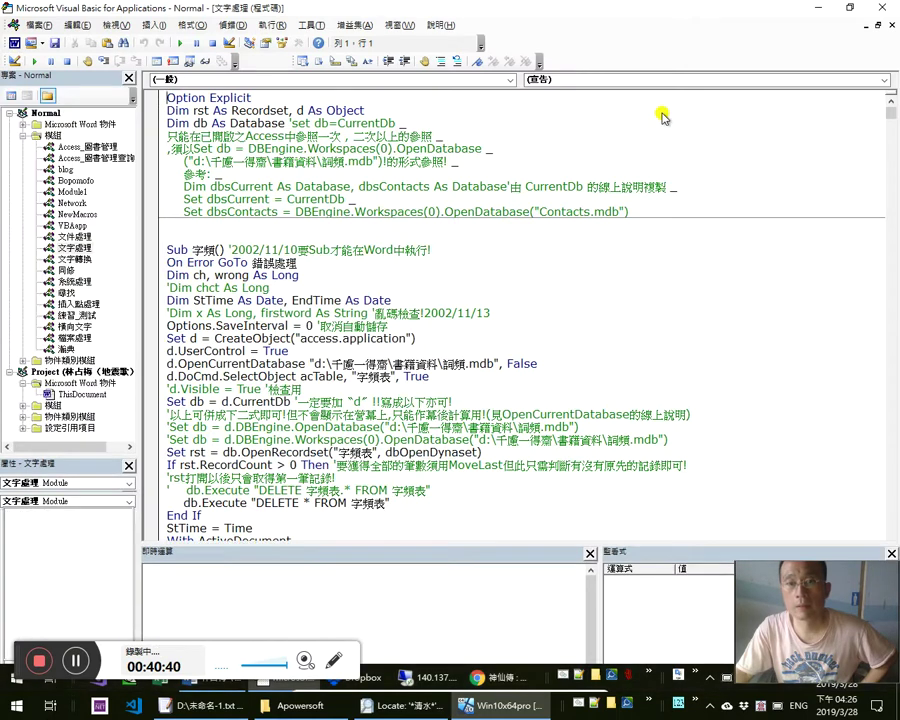
Magnify the screen to 175% and show the code of 中國哲學書電子化計劃_註文變小正文回大, highlighting Selection in its Set slRng line
key("super+plus")
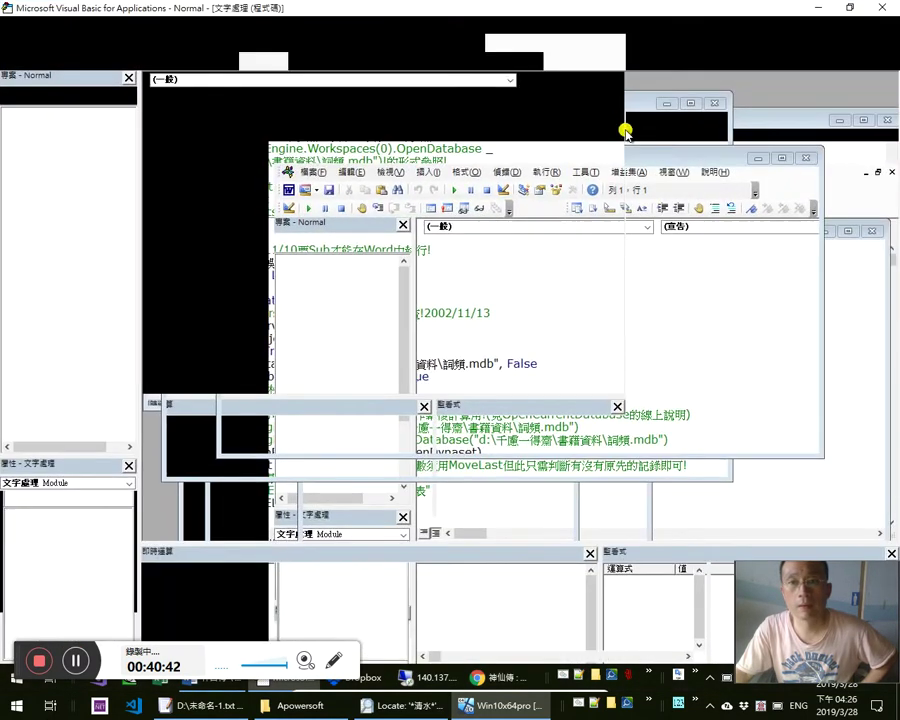
double_click(689, 156)
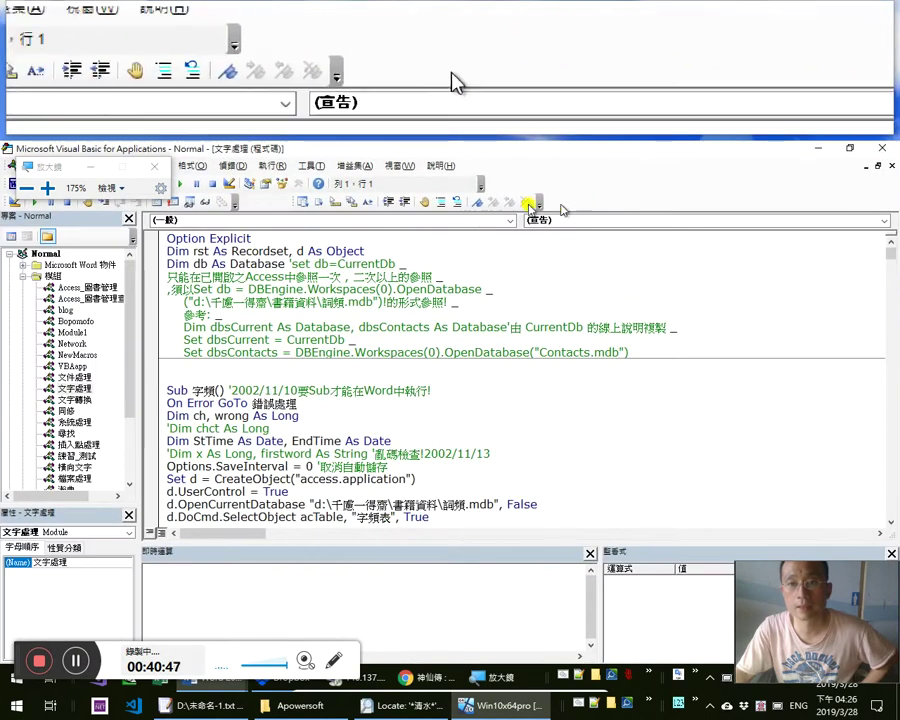
left_click(600, 220)
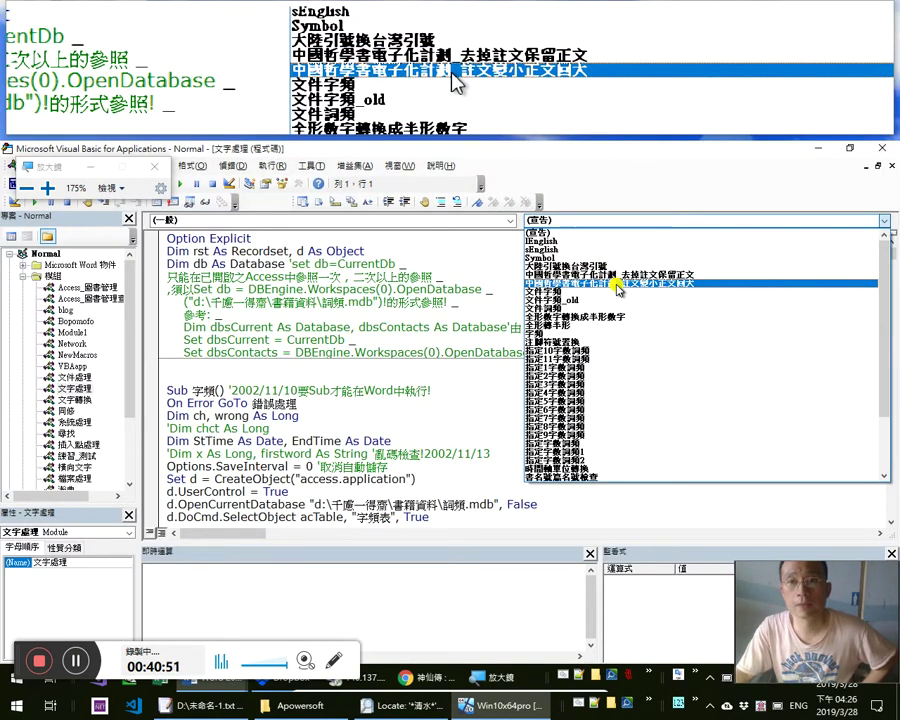
left_click(617, 287)
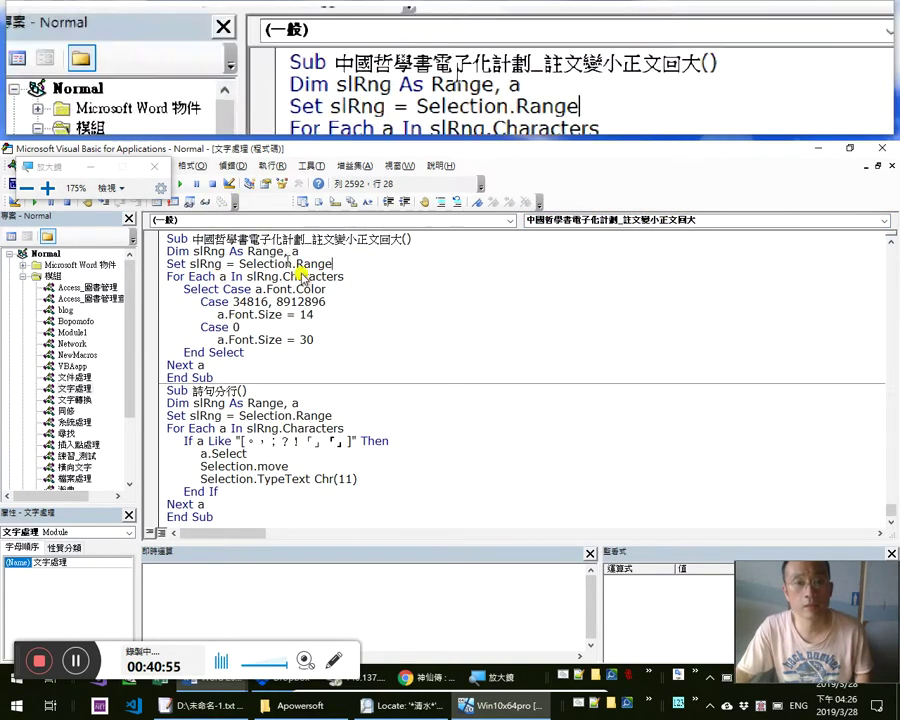
double_click(262, 266)
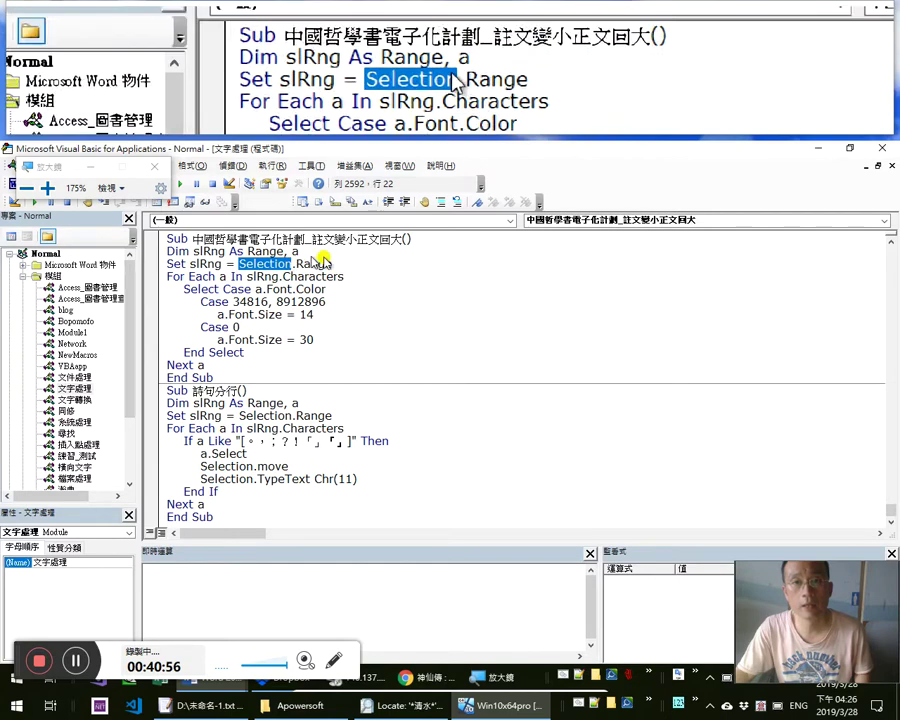
Select the 〈壺公〉 passage from 姓名 to 長房曾與人共 and run 中國哲學書電子化計劃_註文變小正文回大 on it, with the VBA editor moved aside
left_click_drag(434, 152, 753, 185)
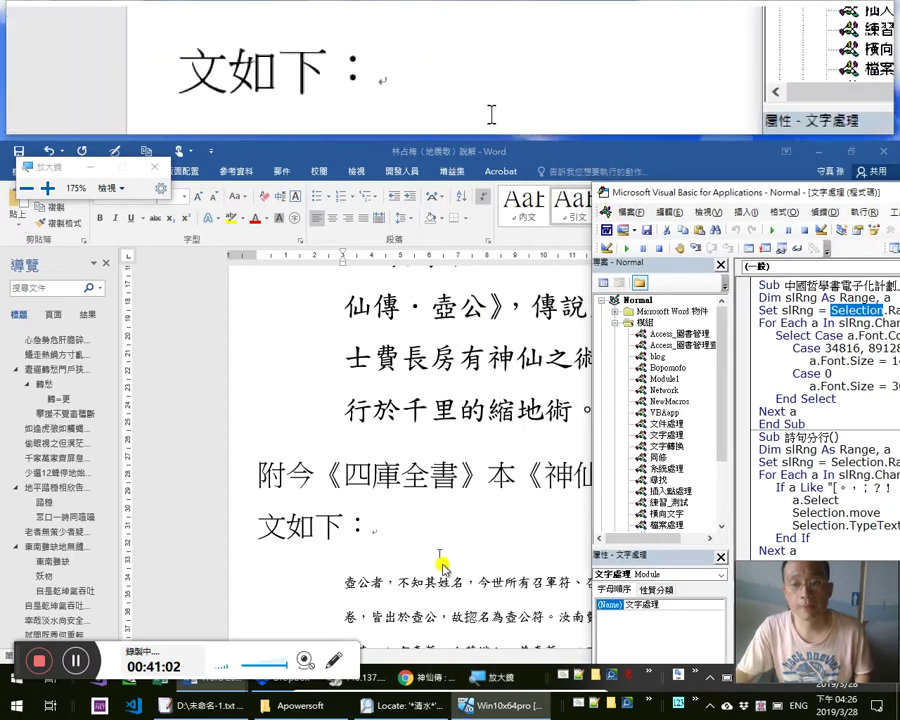
left_click(463, 477)
left_click(440, 581)
scroll(468, 600, "down", 3)
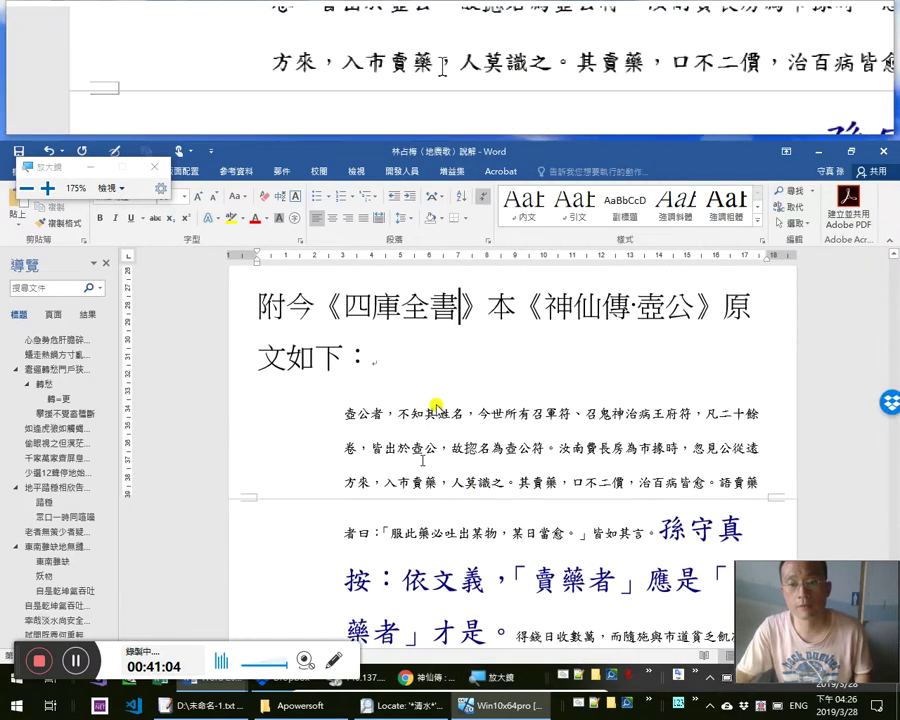
scroll(510, 525, "down", 6)
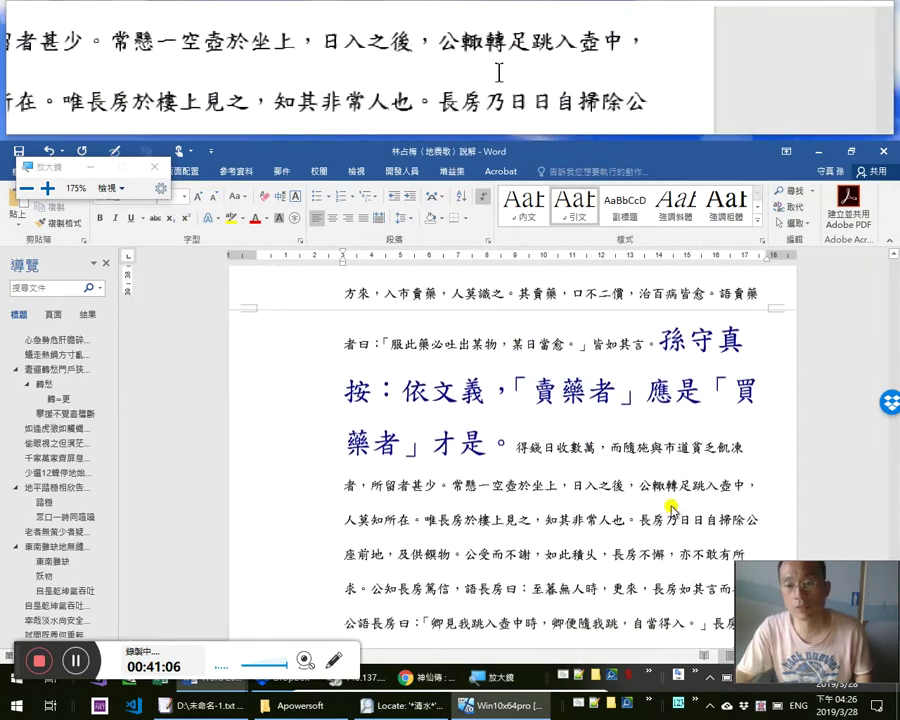
scroll(668, 505, "down", 15)
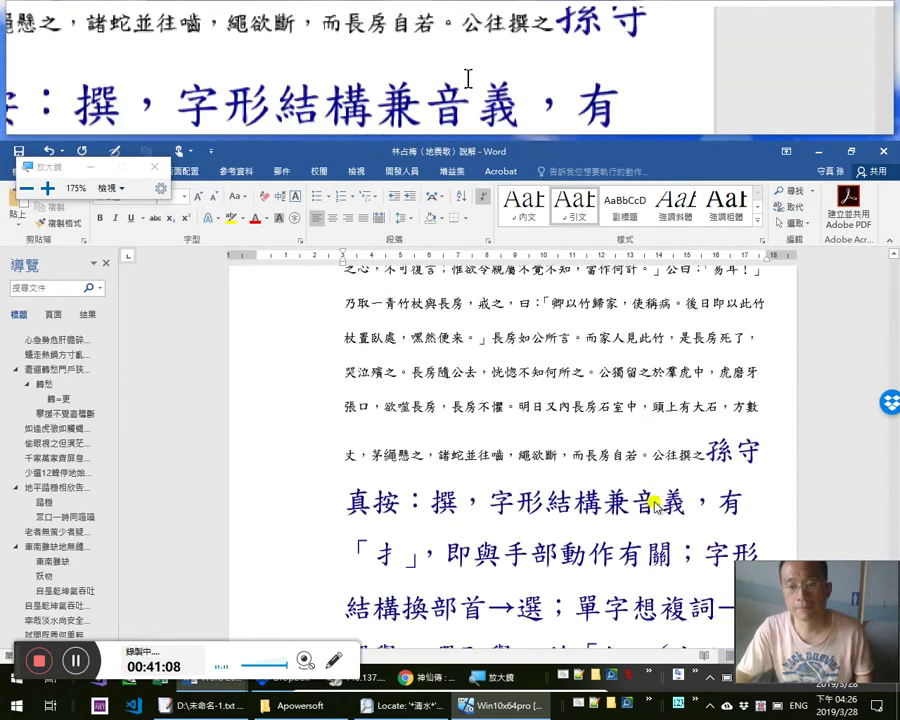
scroll(650, 500, "down", 15)
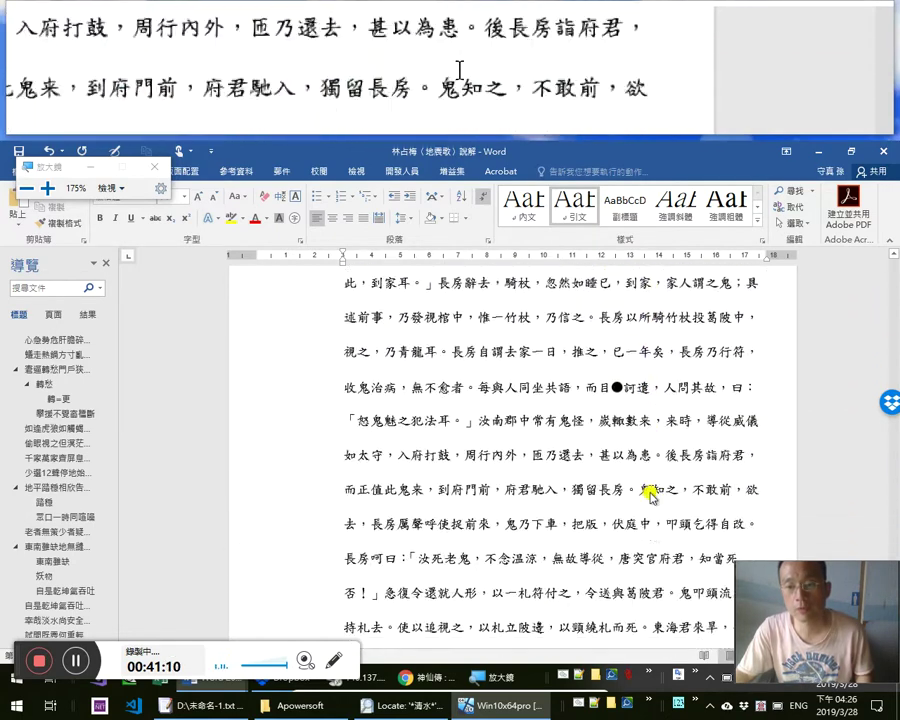
scroll(652, 493, "down", 4)
left_click(620, 400, "shift")
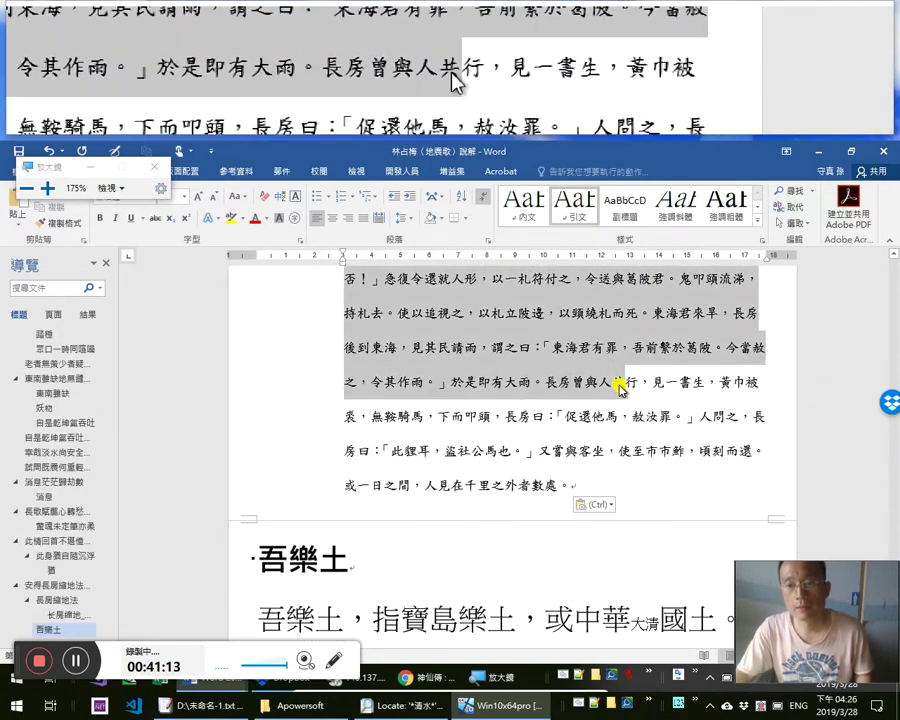
key("alt+Tab")
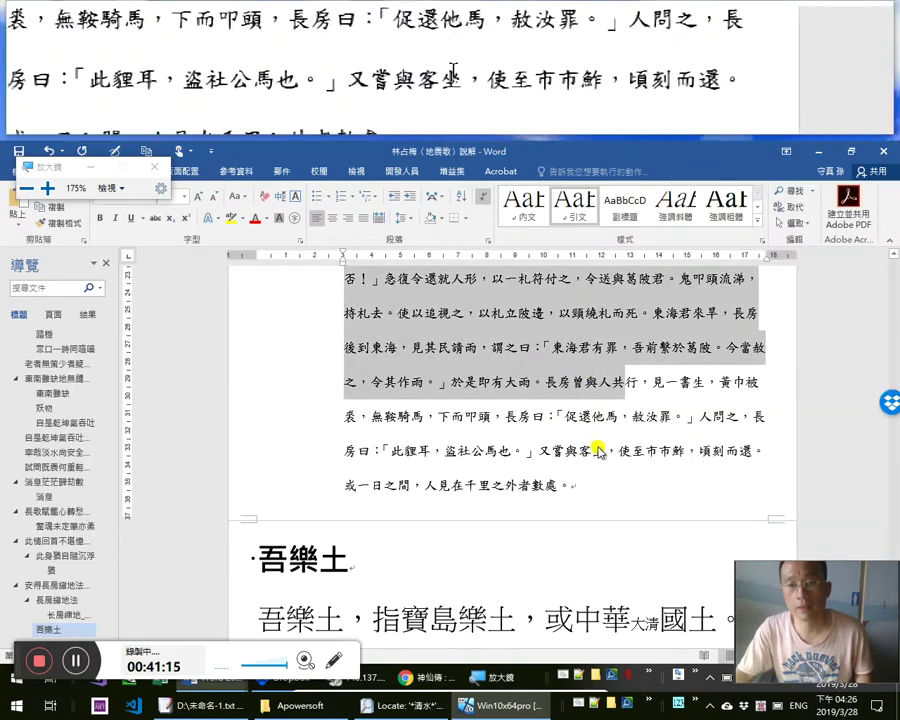
scroll(598, 445, "up", 10)
scroll(598, 445, "up", 5)
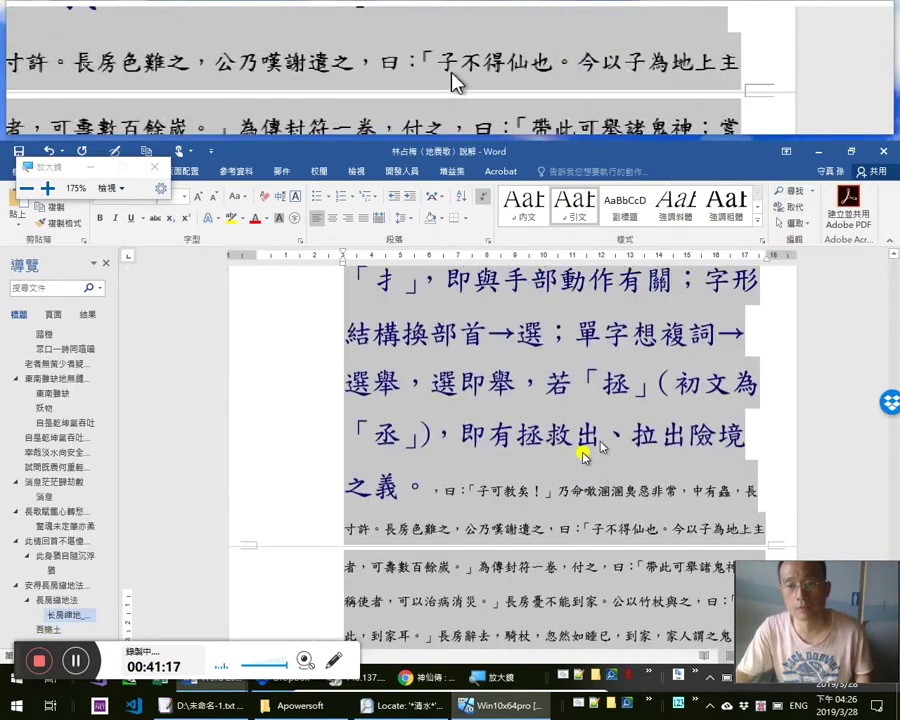
scroll(570, 453, "up", 3)
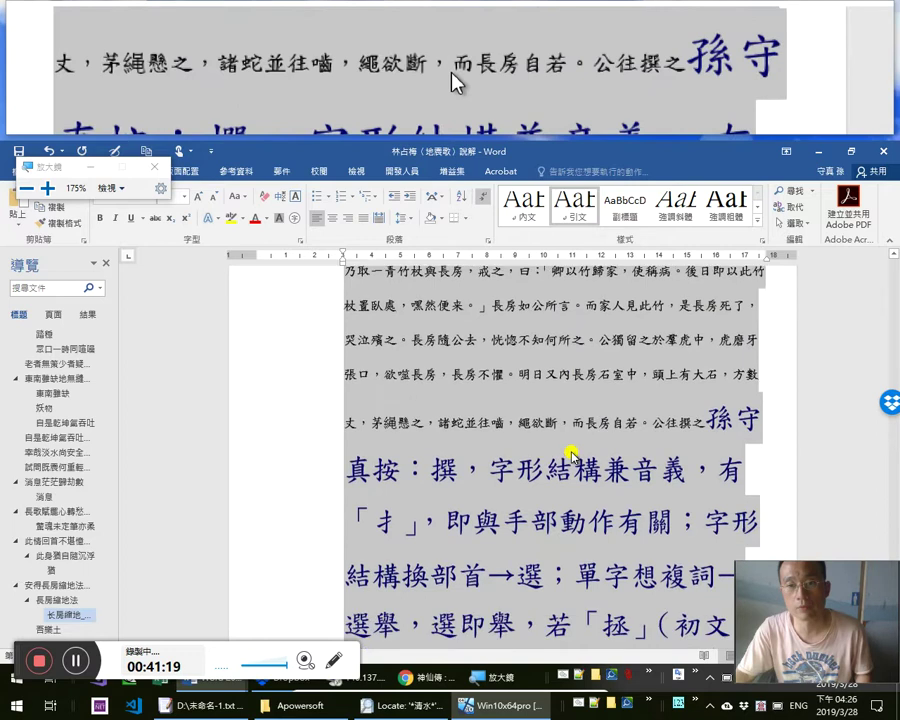
key("alt+Tab")
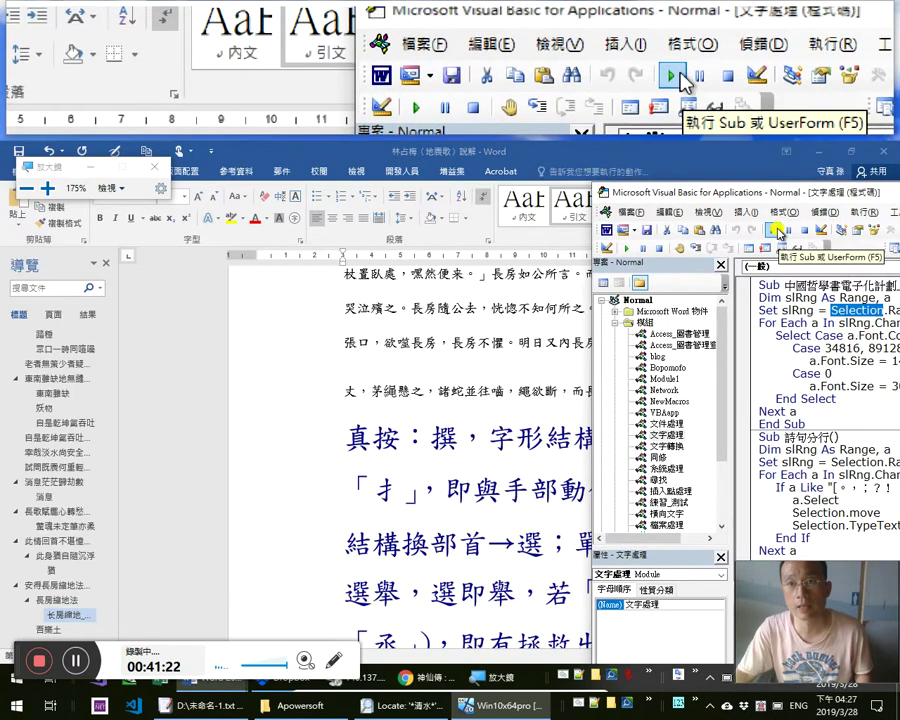
left_click(776, 232)
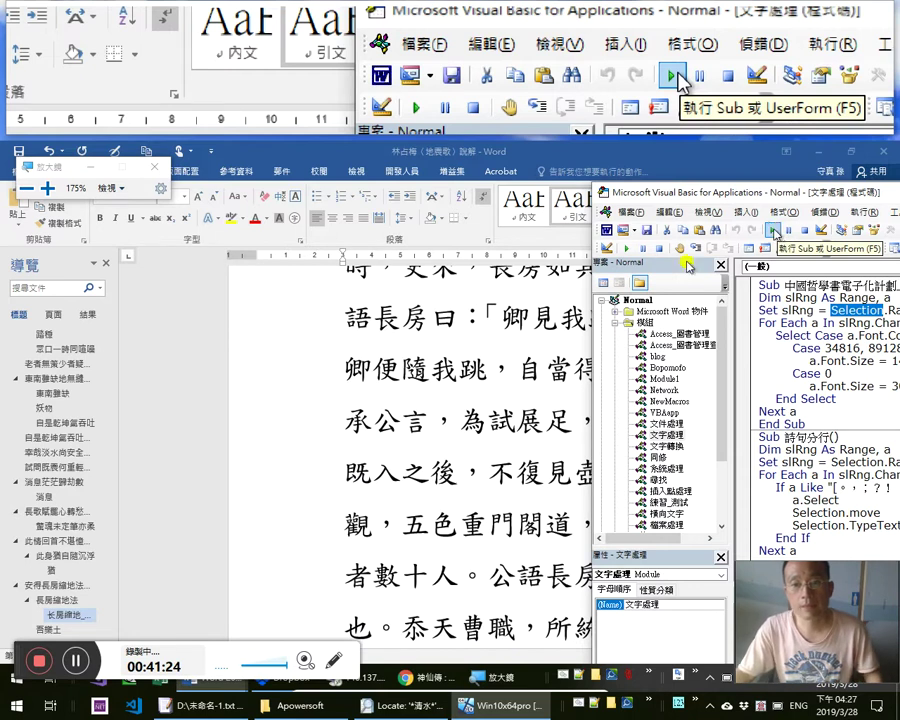
Review the resized body text and blue notes through to the end of the 〈壺公〉 passage with the screen magnifier closed
key("alt+Tab")
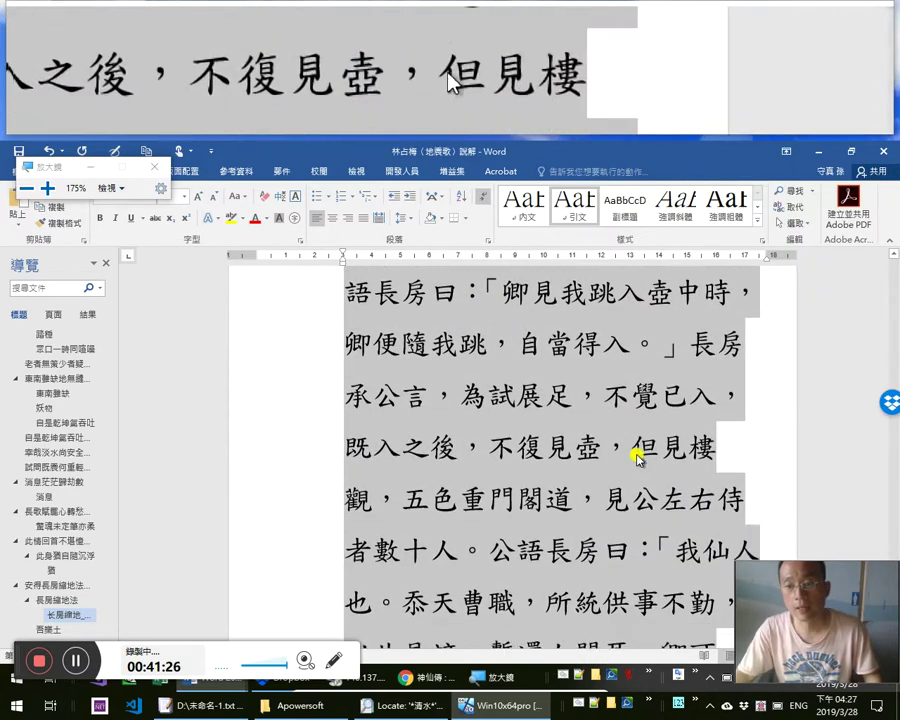
scroll(637, 458, "down", 5)
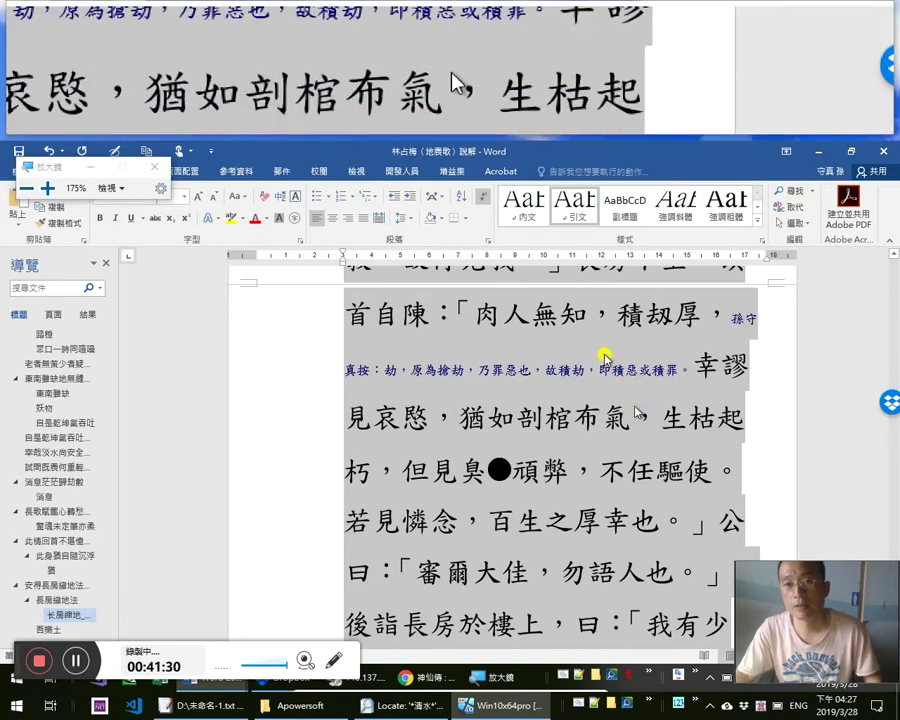
key("super+Escape")
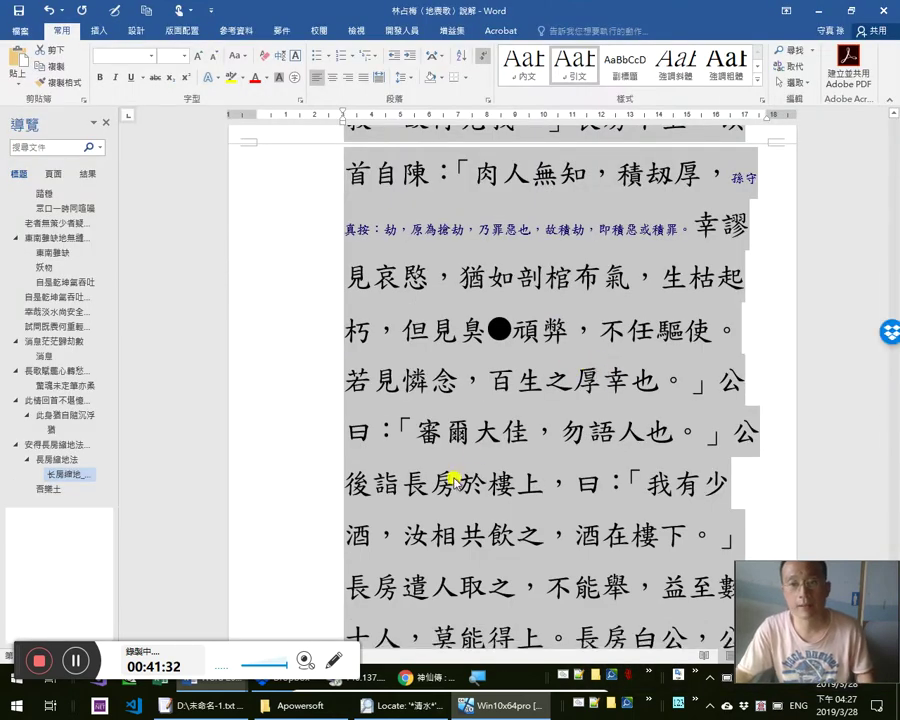
scroll(507, 517, "down", 10)
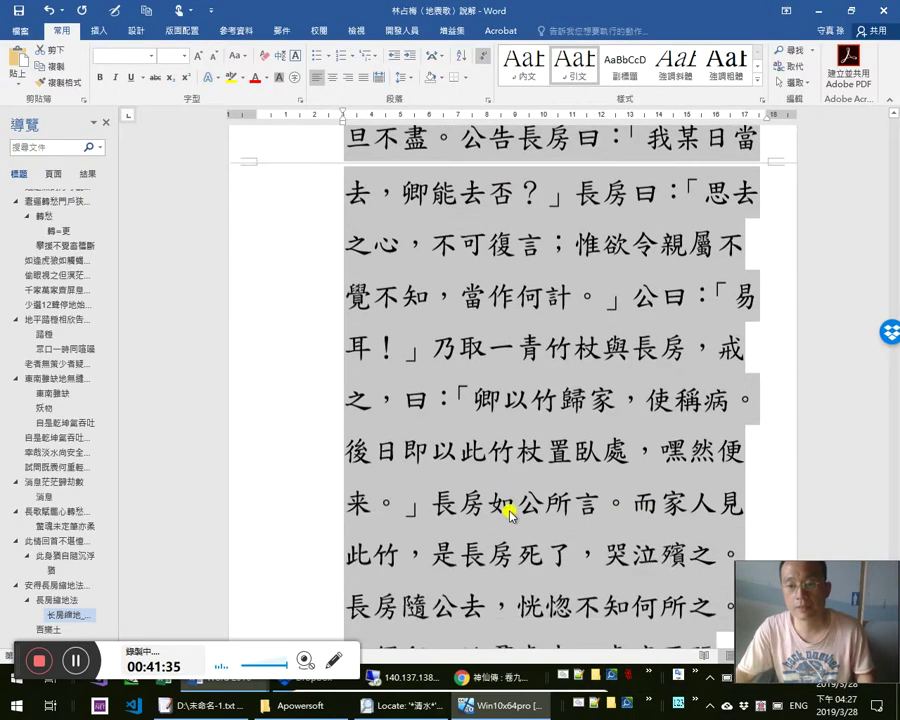
scroll(507, 517, "down", 10)
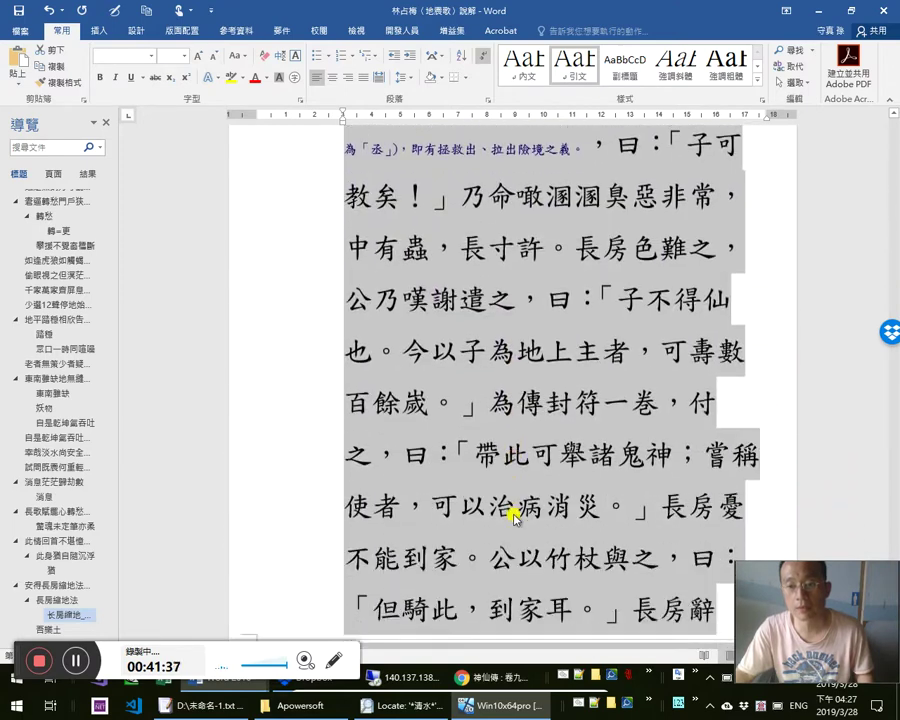
scroll(517, 508, "down", 10)
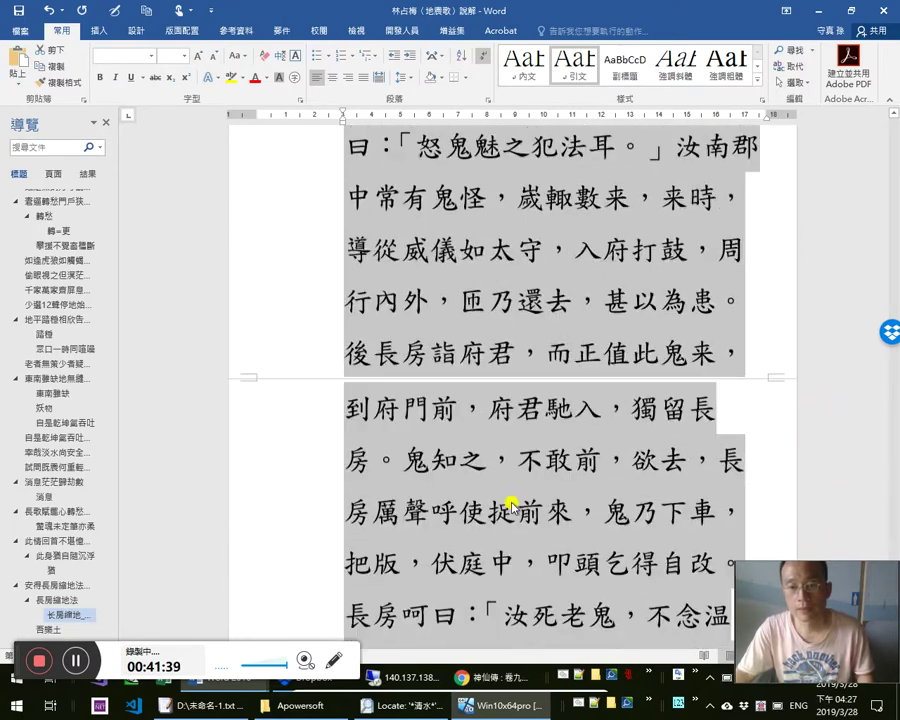
scroll(510, 512, "down", 8)
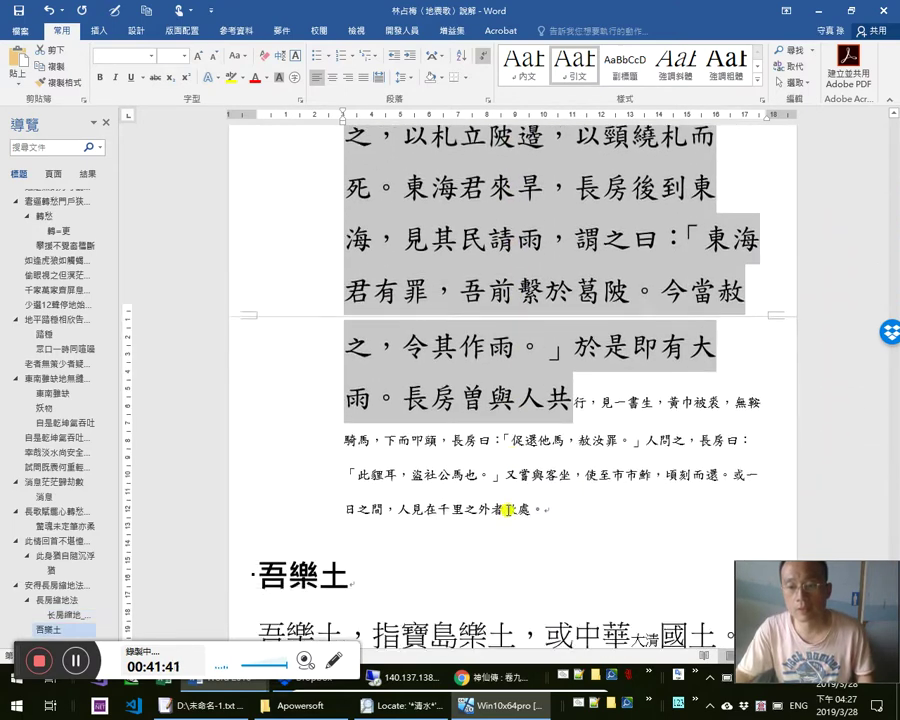
Copy the 30 pt body formatting onto the remaining small text from 行，見一書生 to the passage's last line
left_click(592, 382)
left_click(64, 87)
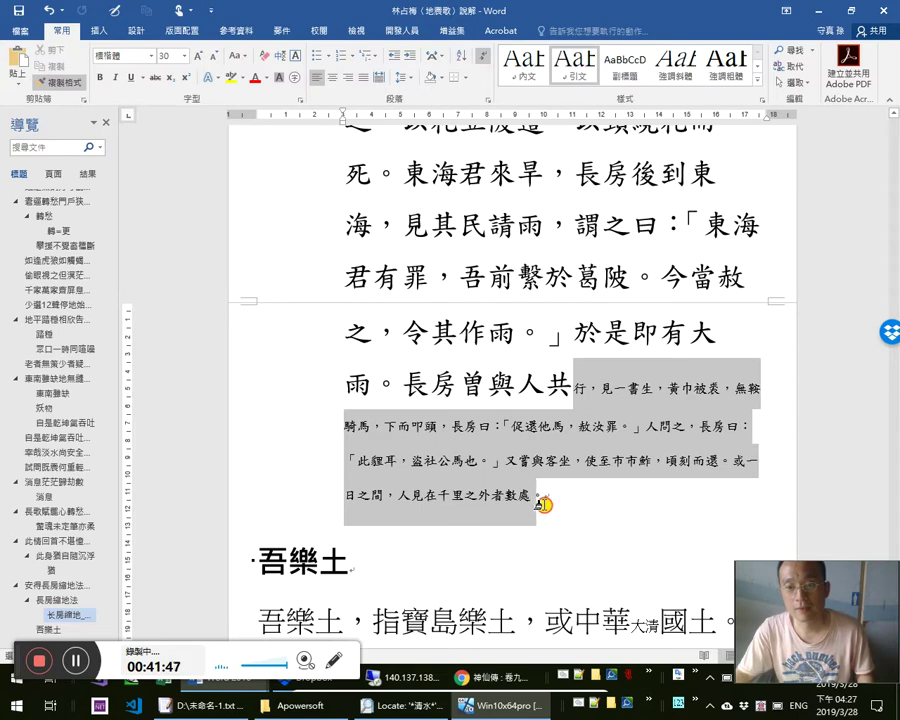
left_click_drag(541, 503, 541, 503)
left_click(288, 523)
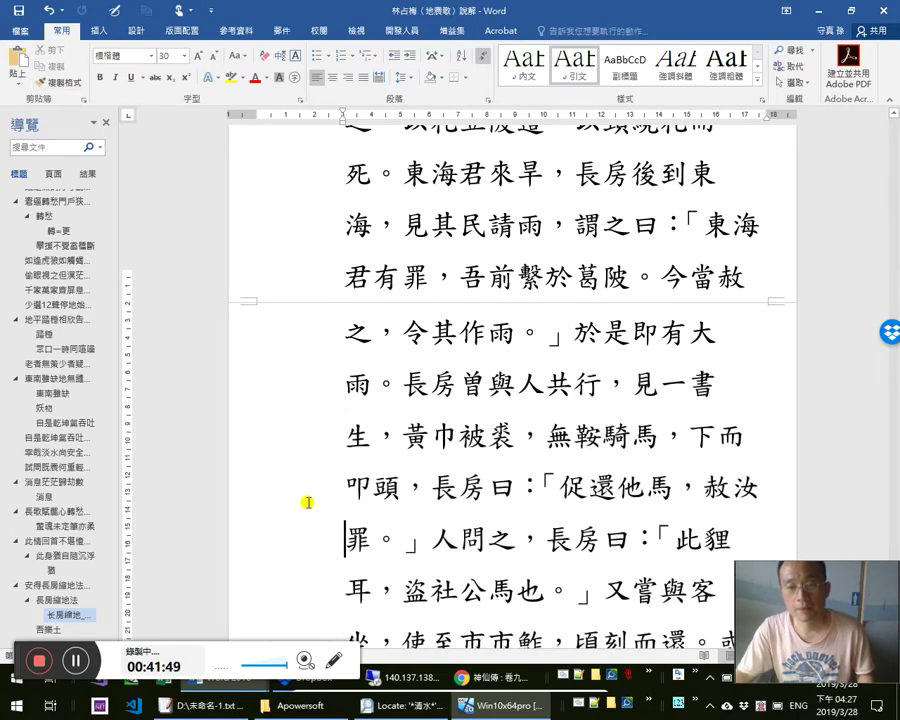
Select the 〈壺公〉 passage from its last line back to its opening and shrink its font four increments, bringing the body text to 20 pt
scroll(308, 495, "down", 2)
left_click(291, 487)
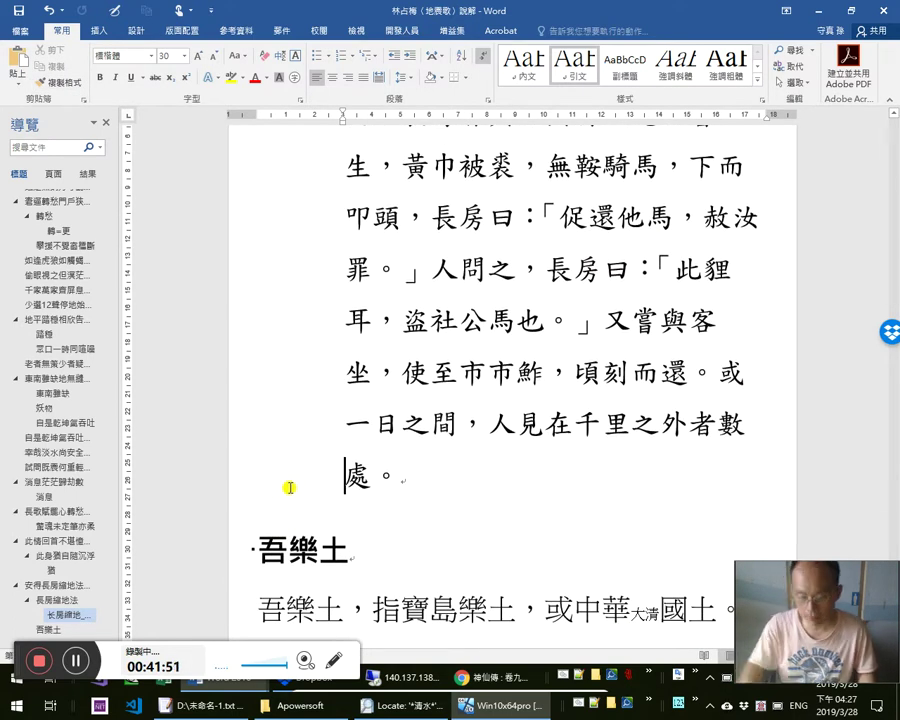
key("shift+Page_Up")
key("shift+Page_Up")
key("shift+Page_Up")
key("shift+Page_Up")
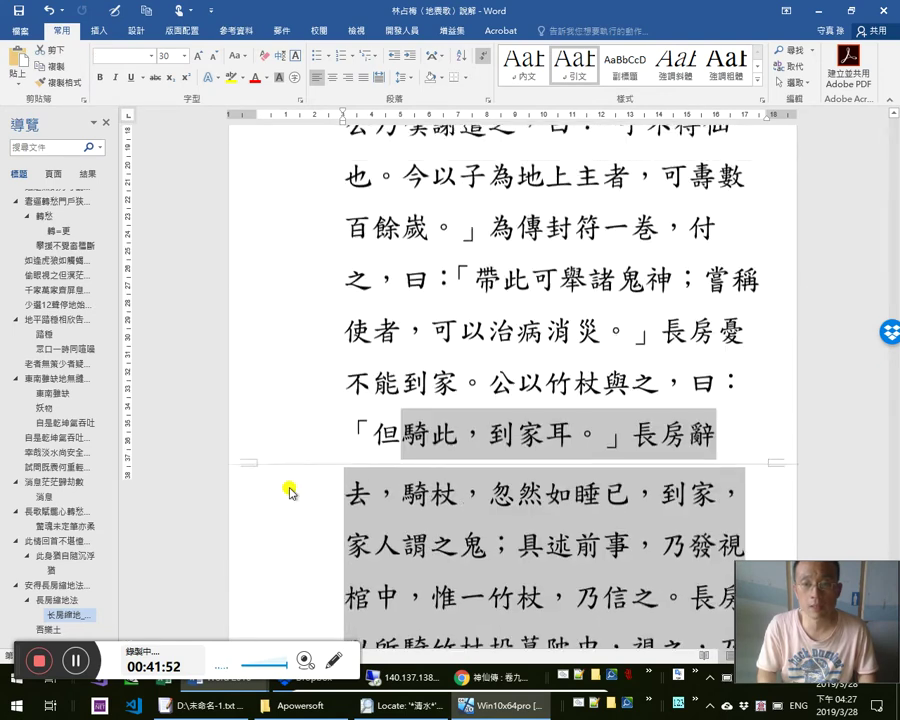
key("shift+Page_Up")
key("shift+Page_Up")
key("shift+Page_Up")
key("shift+Page_Up")
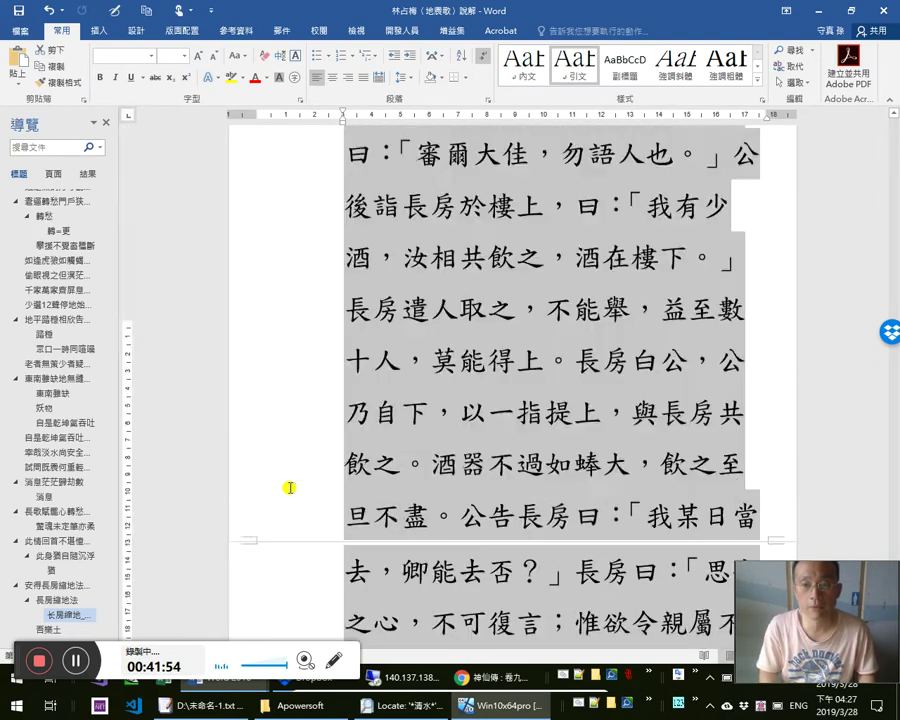
key("shift+Page_Up")
key("shift+Page_Up")
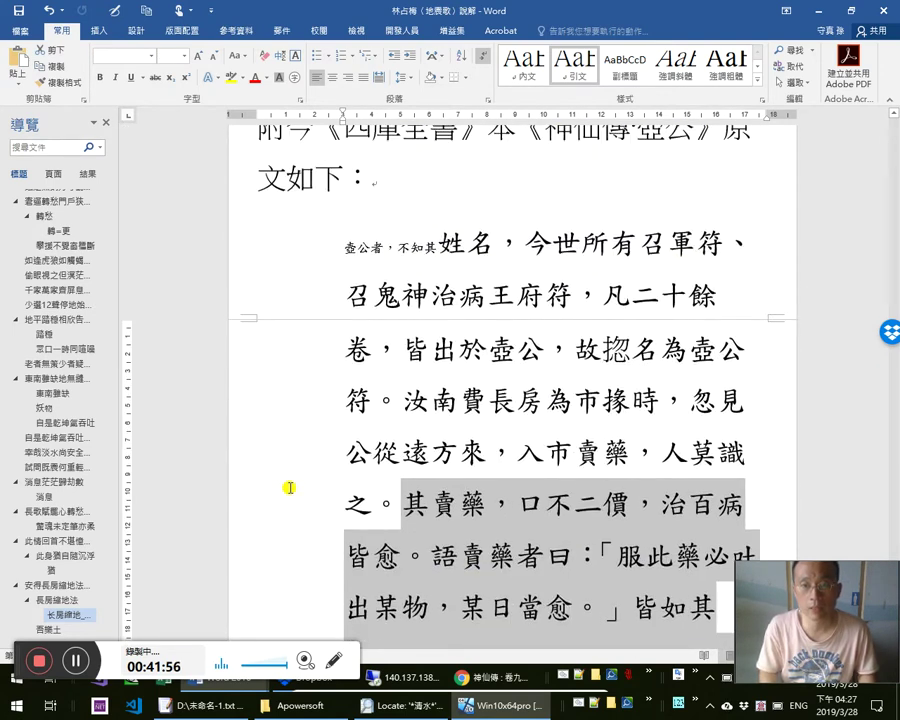
key("shift+Up")
key("shift+Up")
key("shift+Up")
key("shift+Up")
key("shift+Up")
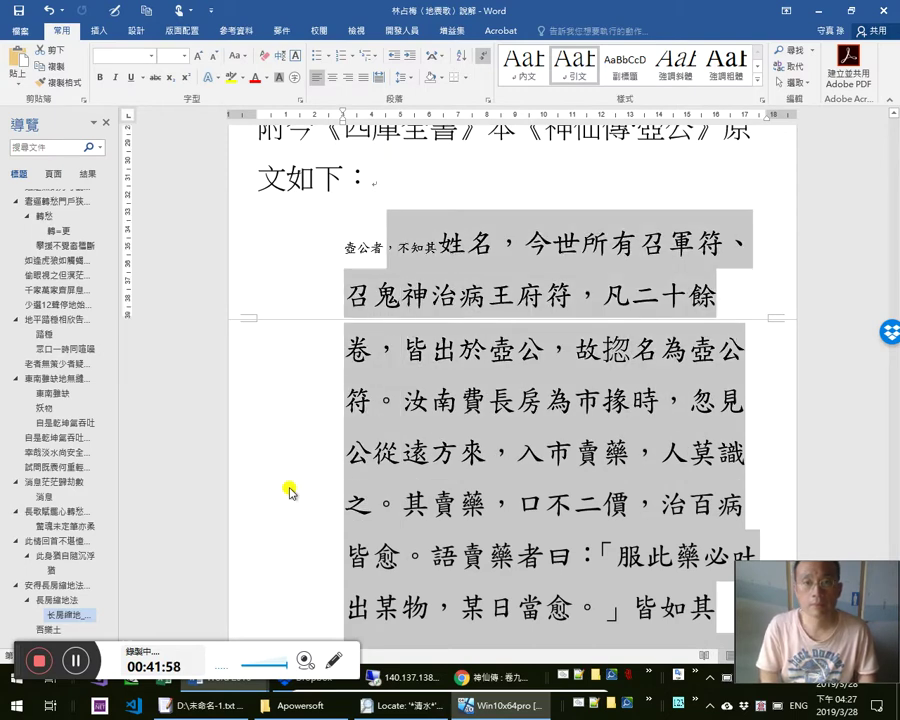
key("shift+Left")
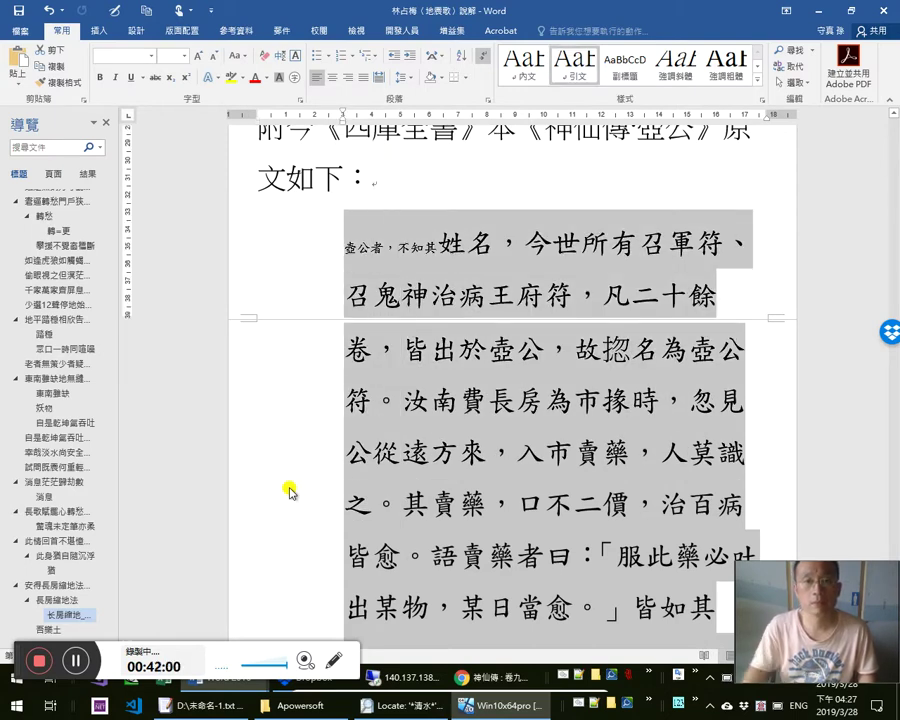
left_click(213, 57)
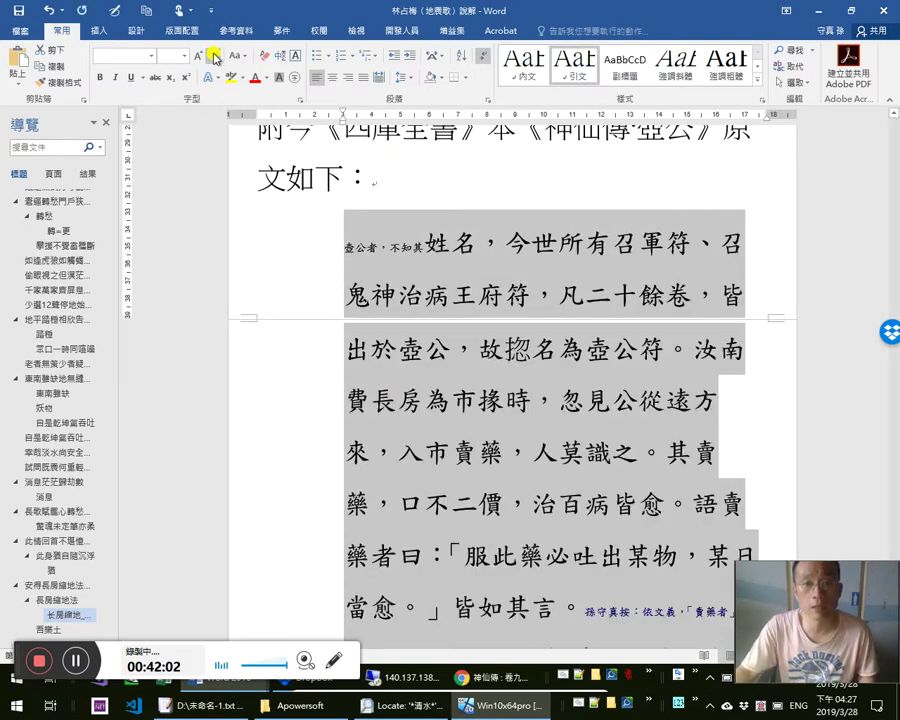
left_click(213, 57)
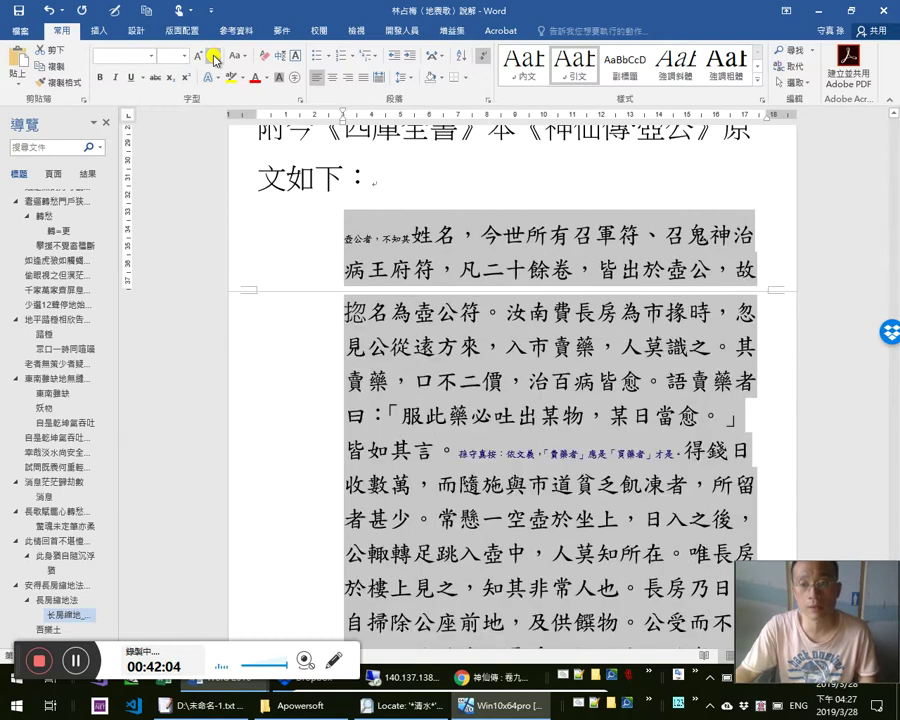
left_click(213, 57)
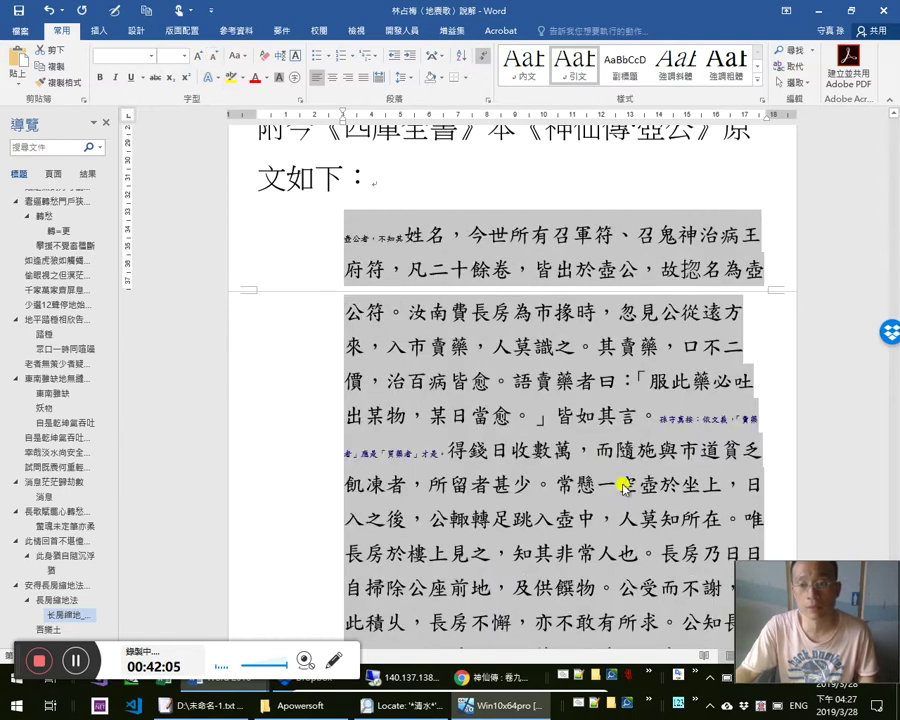
left_click(213, 57)
Copy the 20 pt body formatting onto the small opening words 壺公者，不知其
left_click(443, 252)
left_click(62, 82)
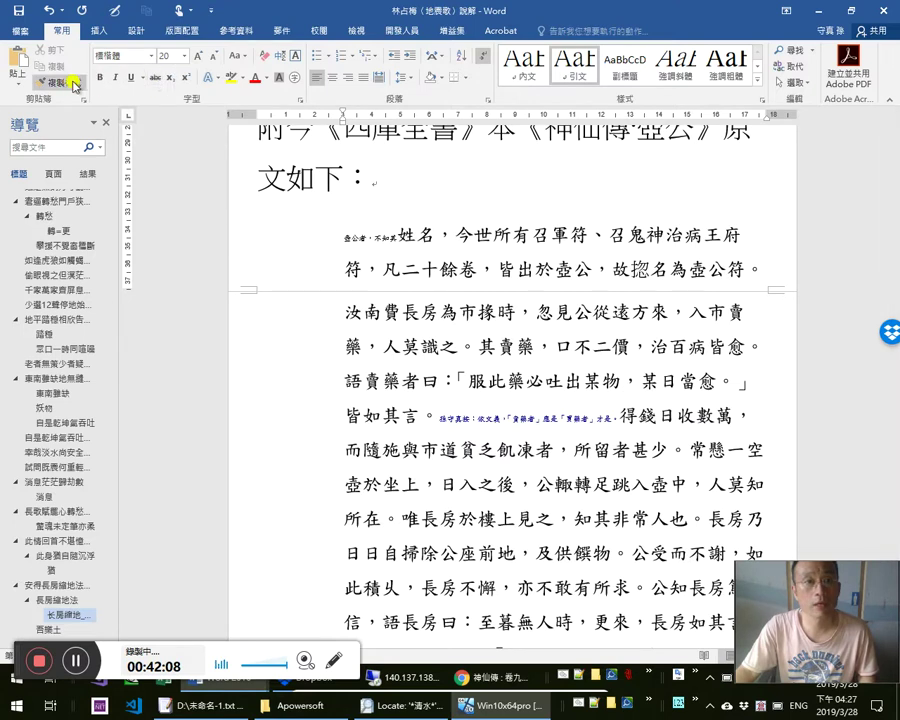
left_click_drag(351, 234, 414, 243)
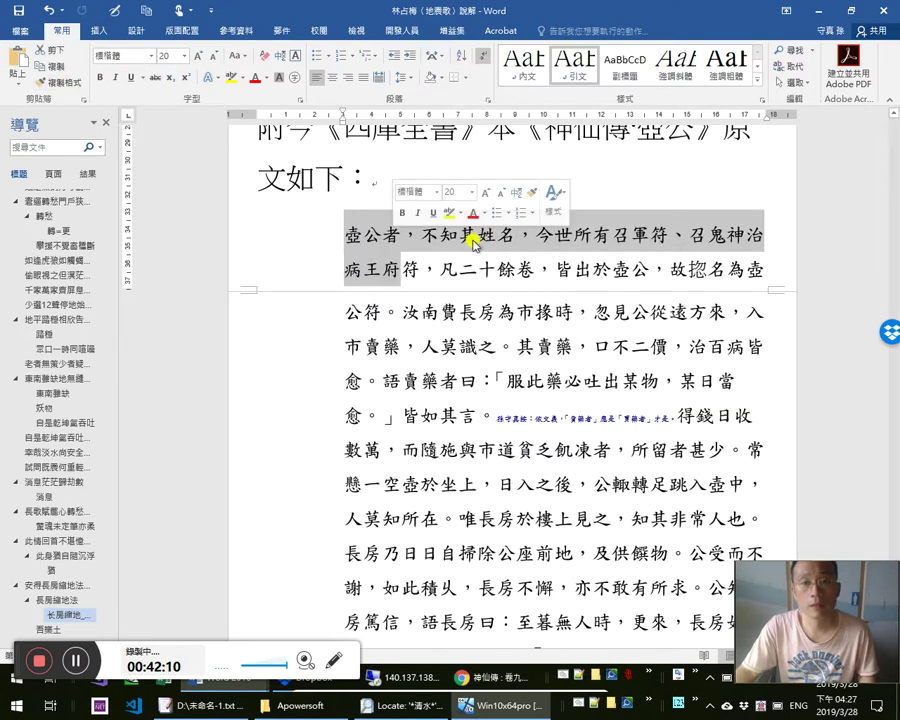
Select the entire 〈壺公〉 passage and shrink its font until the body text is 16 pt
left_click(595, 340)
scroll(594, 330, "up", 2)
left_click(345, 370)
scroll(562, 457, "down", 2)
scroll(562, 457, "down", 8)
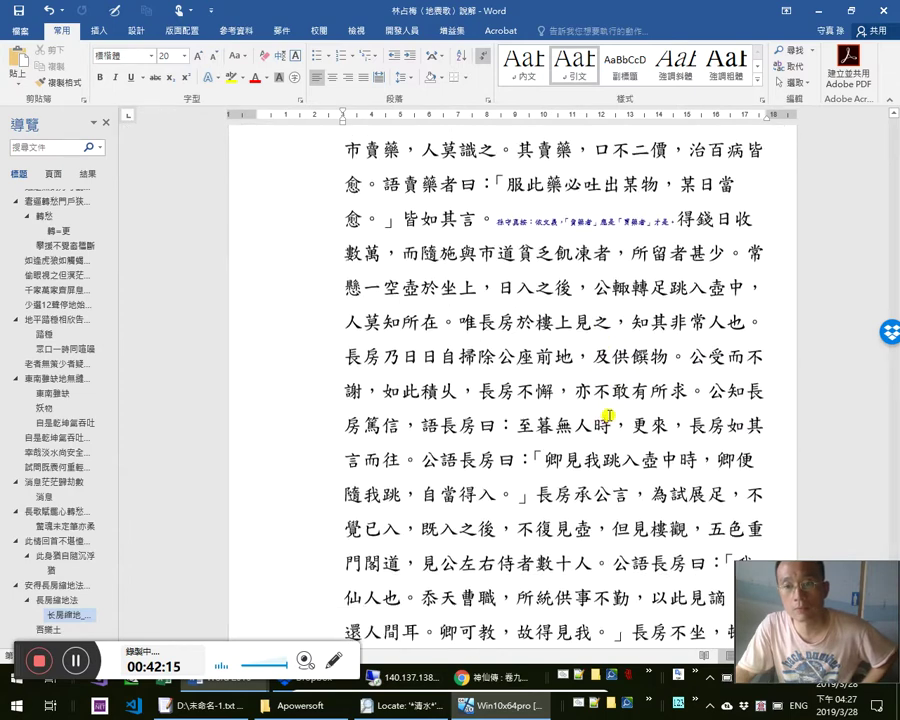
scroll(614, 430, "down", 10)
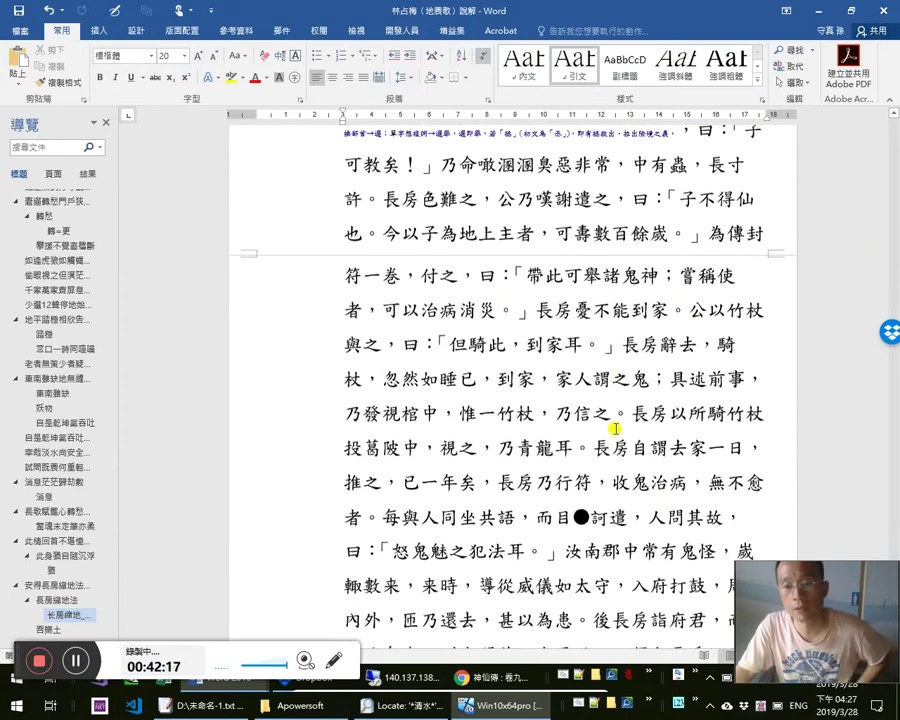
scroll(619, 430, "down", 3)
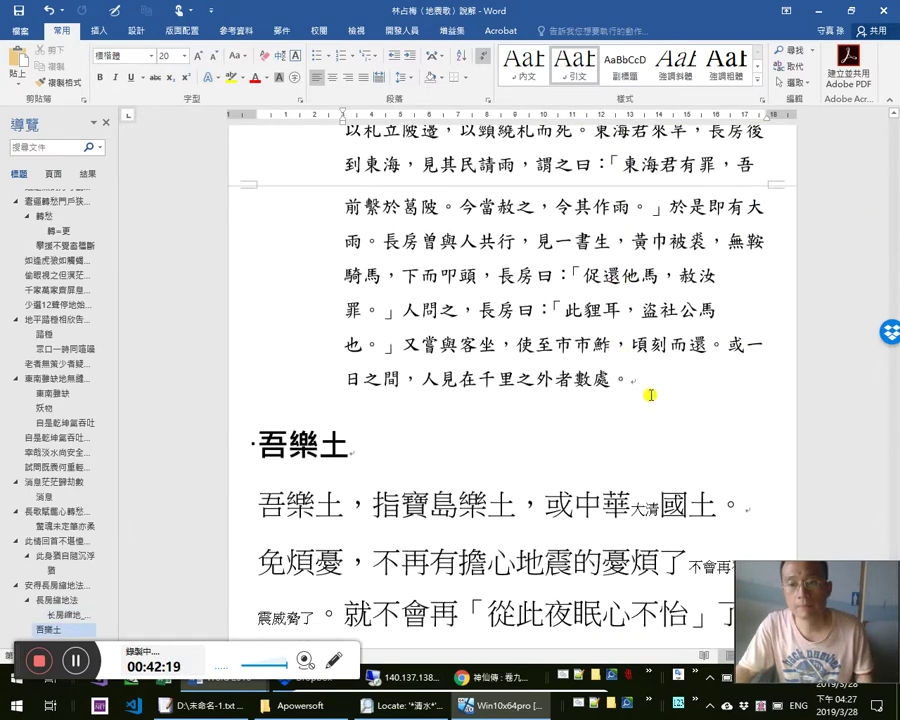
triple_click(650, 392)
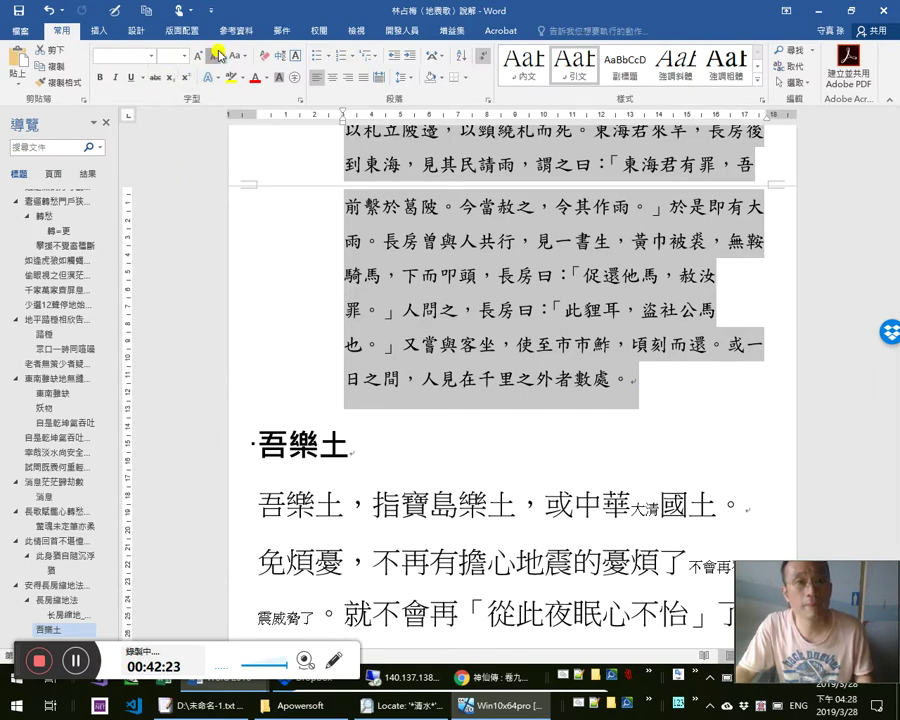
key("ctrl+End")
Replace the ● placeholder in 而目●訶遣 with the character 瞋
scroll(598, 488, "up", 15)
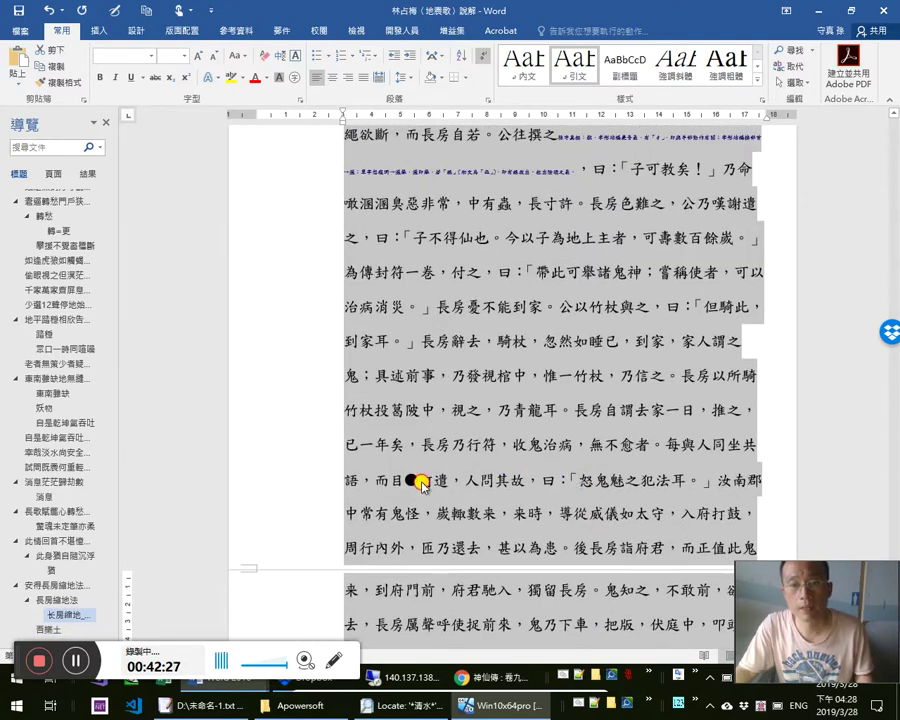
left_click(420, 482)
type("ba")
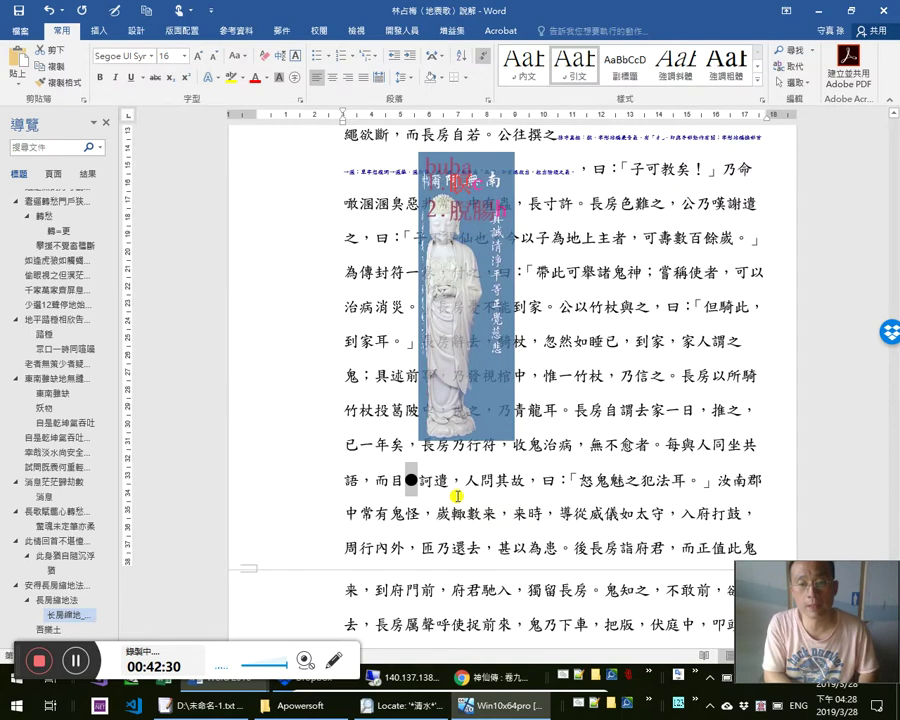
type("1")
Replace the ● placeholder in 但見臭●頑弊 with the character 穢 and save the document
scroll(456, 496, "up", 5)
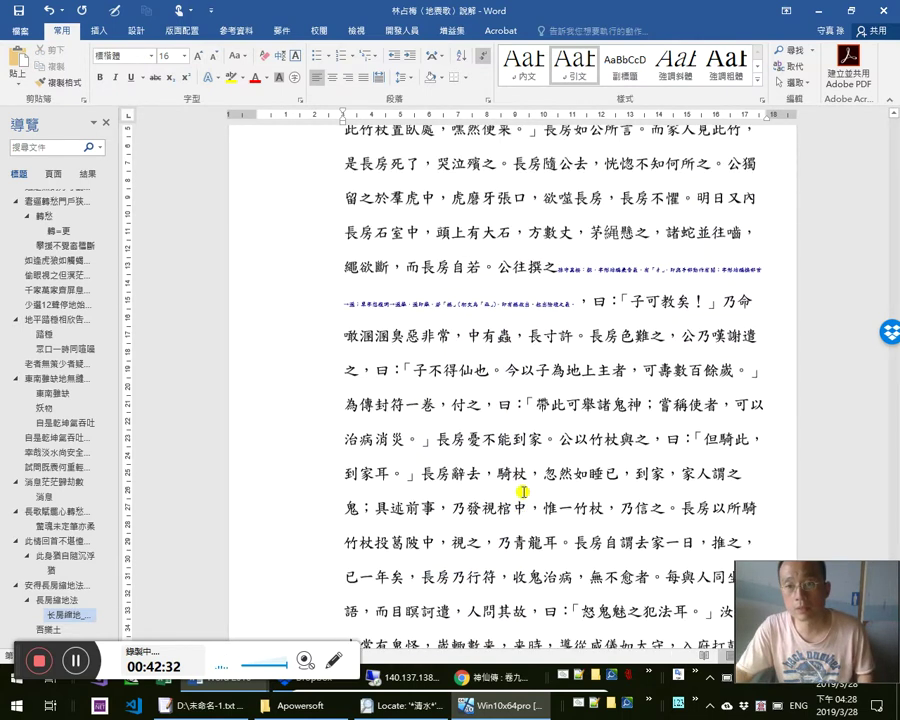
scroll(531, 499, "up", 1)
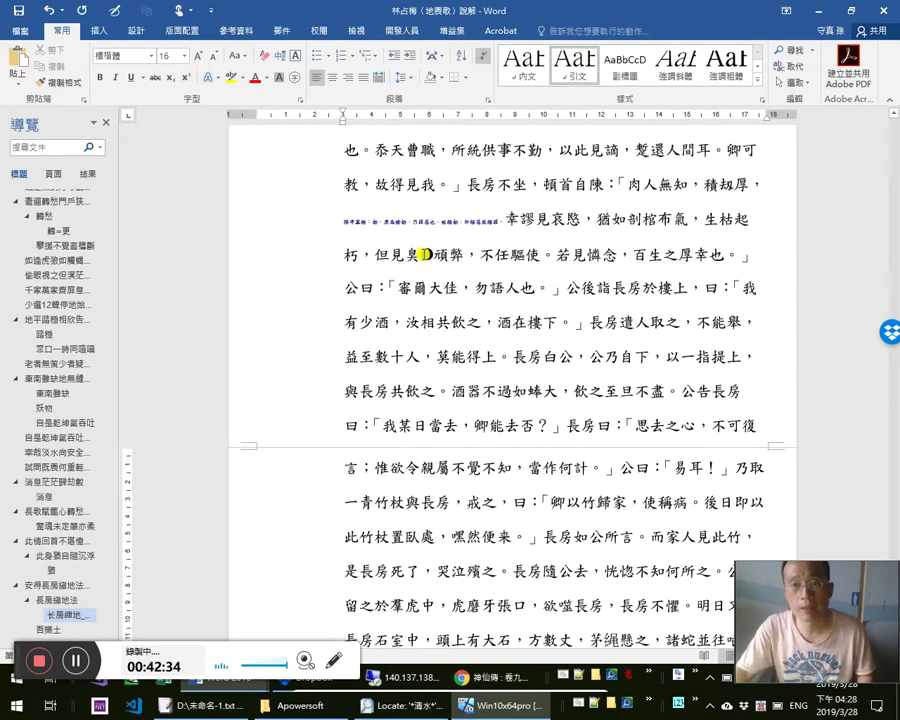
left_click(425, 254)
key("ctrl+v")
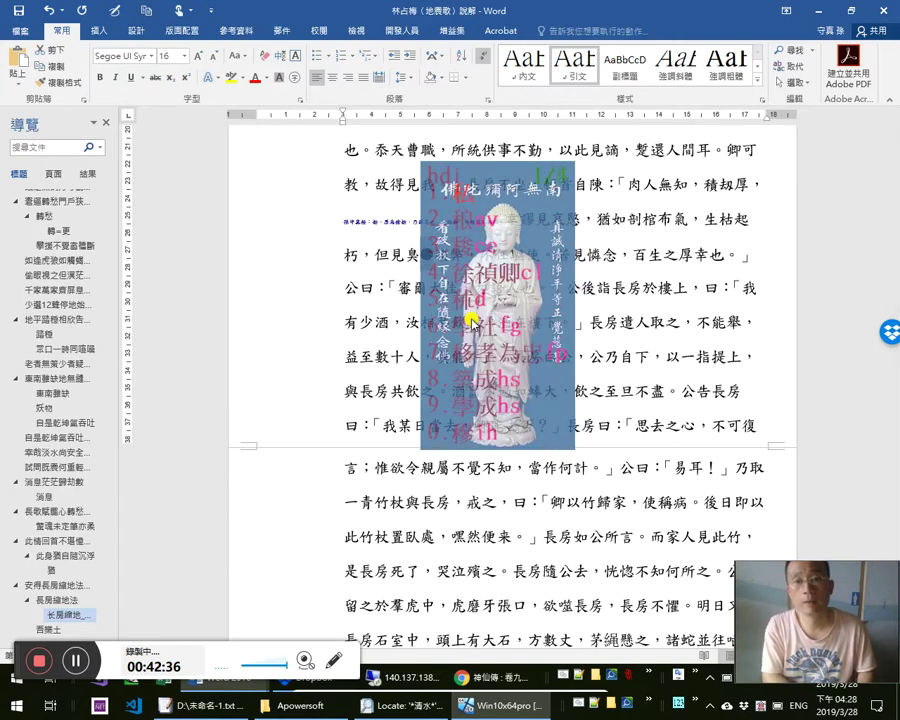
key("ctrl+z")
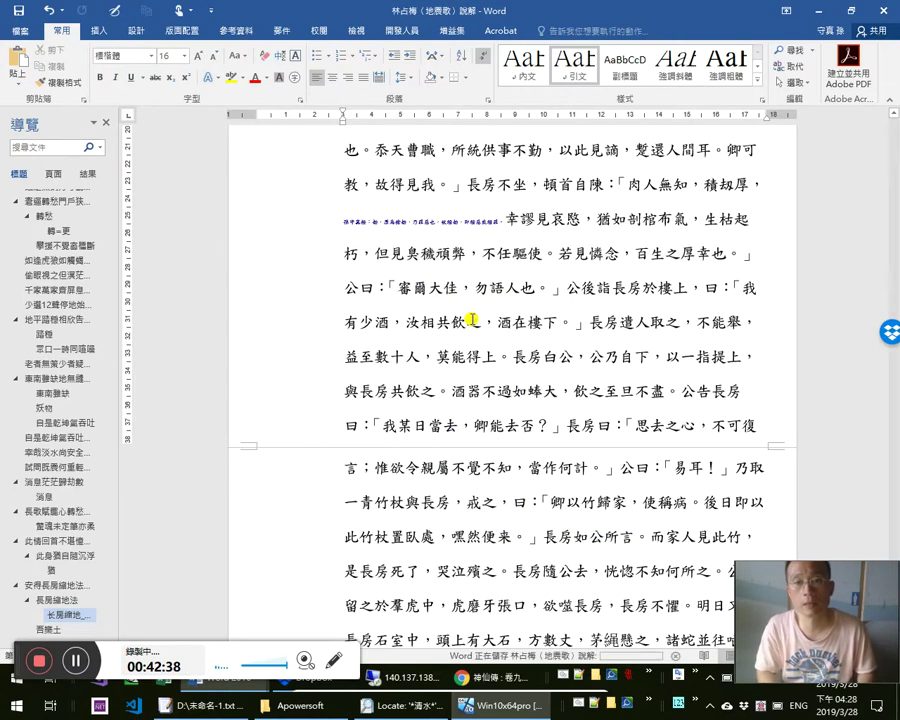
key("alt+F11")
key("alt+F11")
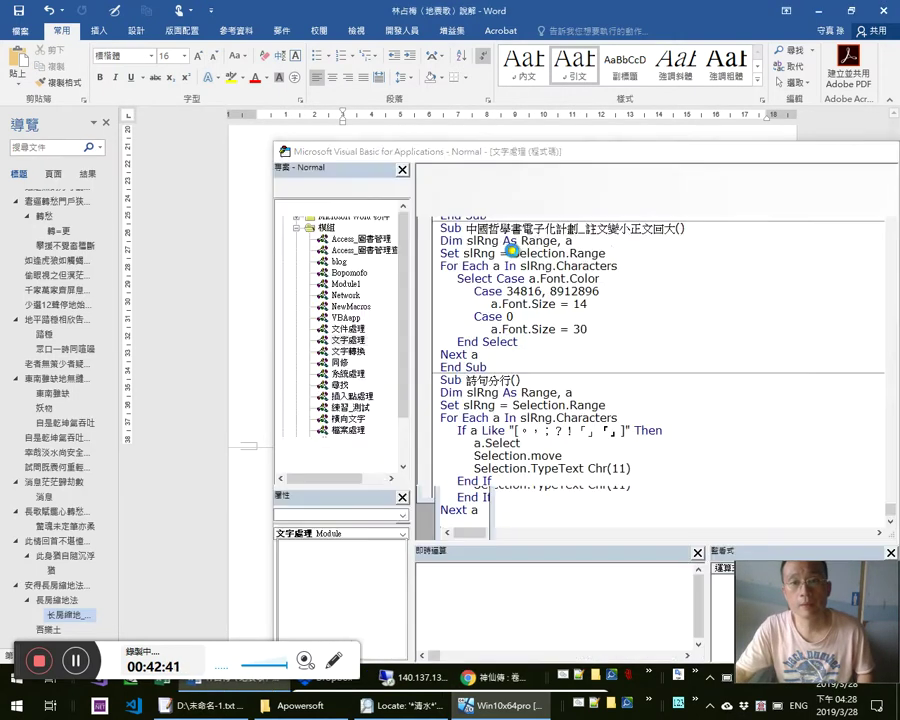
key("alt+Tab")
key("Tab")
key("Tab")
key("Tab")
key("Tab")
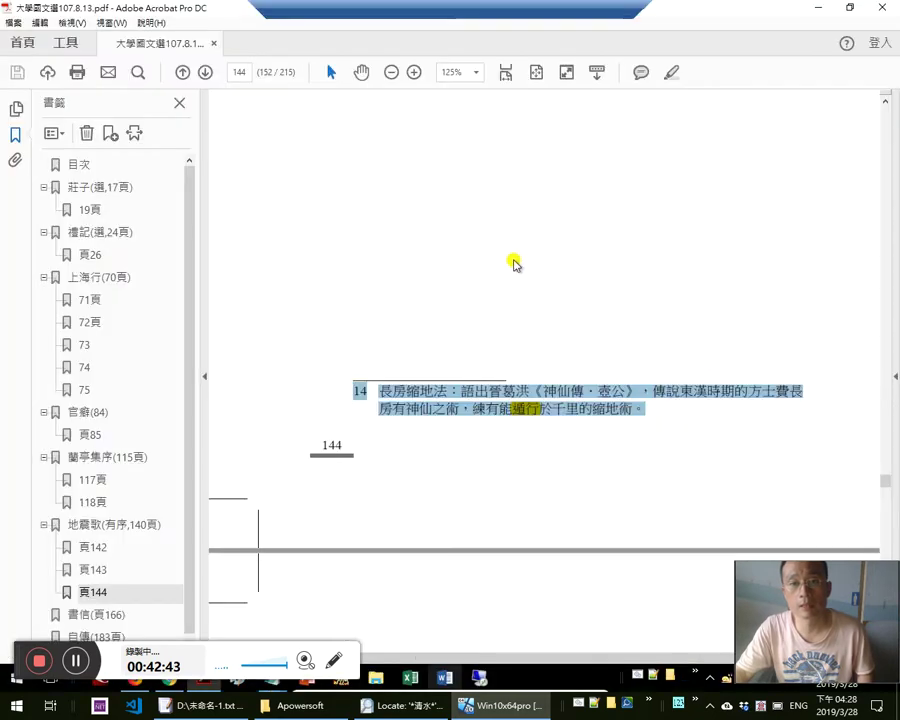
Switch to Chrome, open the scanned 《欽定四庫全書》 page for the opening of 〈壺公〉 on ctext, and select its URL for copying
key("alt+Tab")
key("alt+Tab")
key("Tab")
scroll(470, 190, "up", 5)
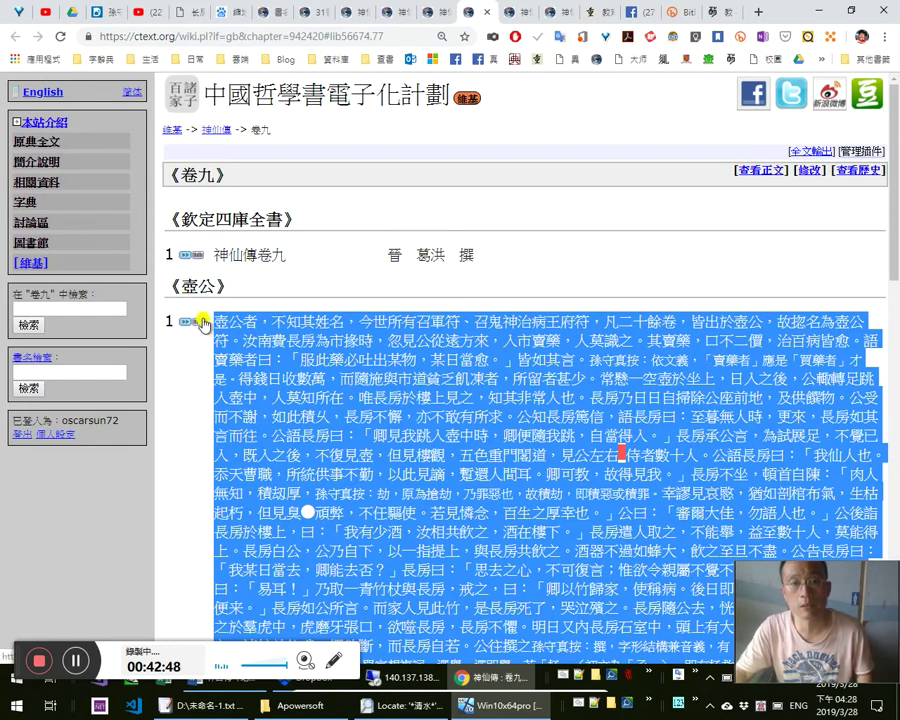
left_click(200, 322)
left_click(406, 37)
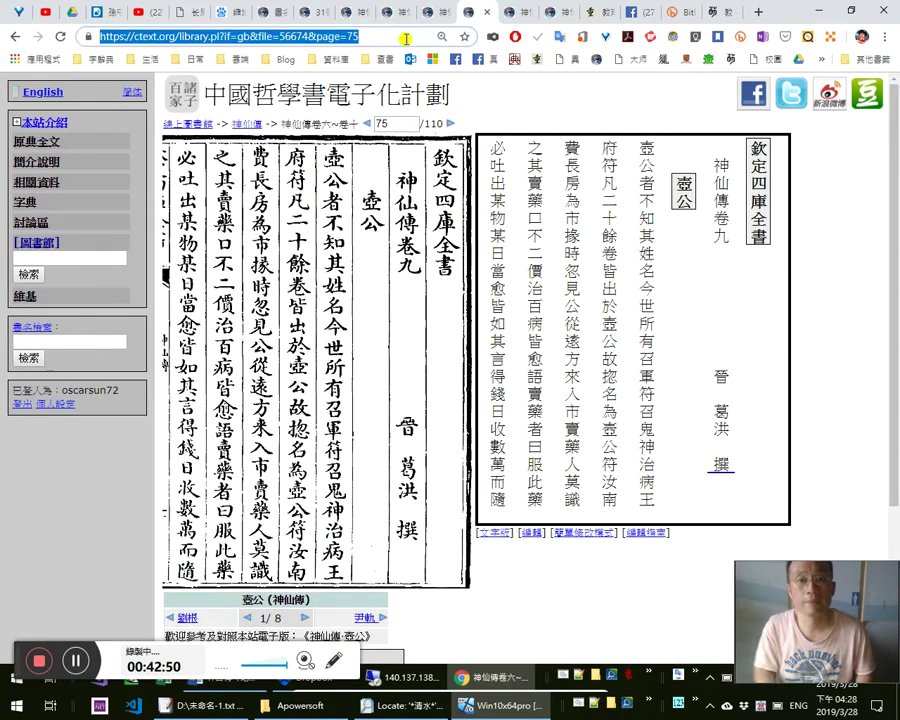
Return to the Word document and place the cursor before 《四庫全書》 in the line introducing the 〈壺公〉 passage
key("alt+Tab")
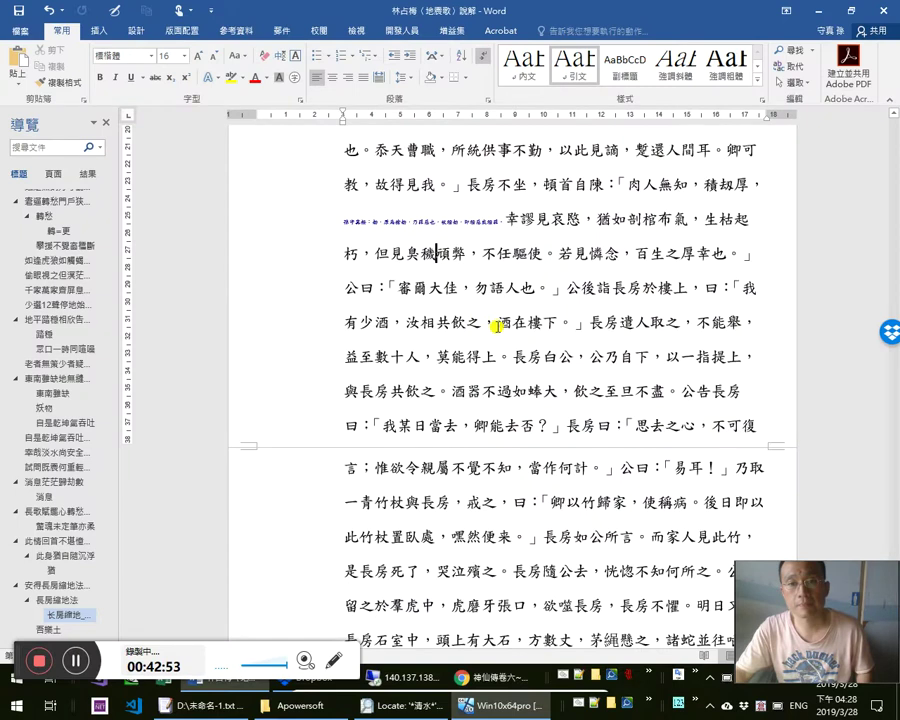
scroll(510, 330, "up", 2)
scroll(510, 321, "up", 10)
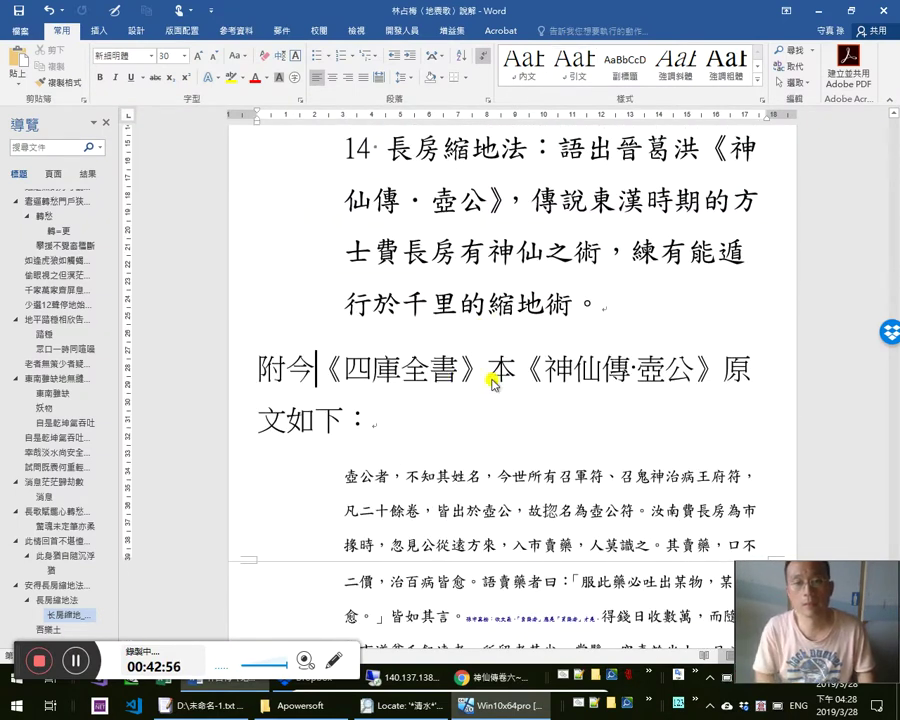
key("shift+Down")
key("ctrl+k")
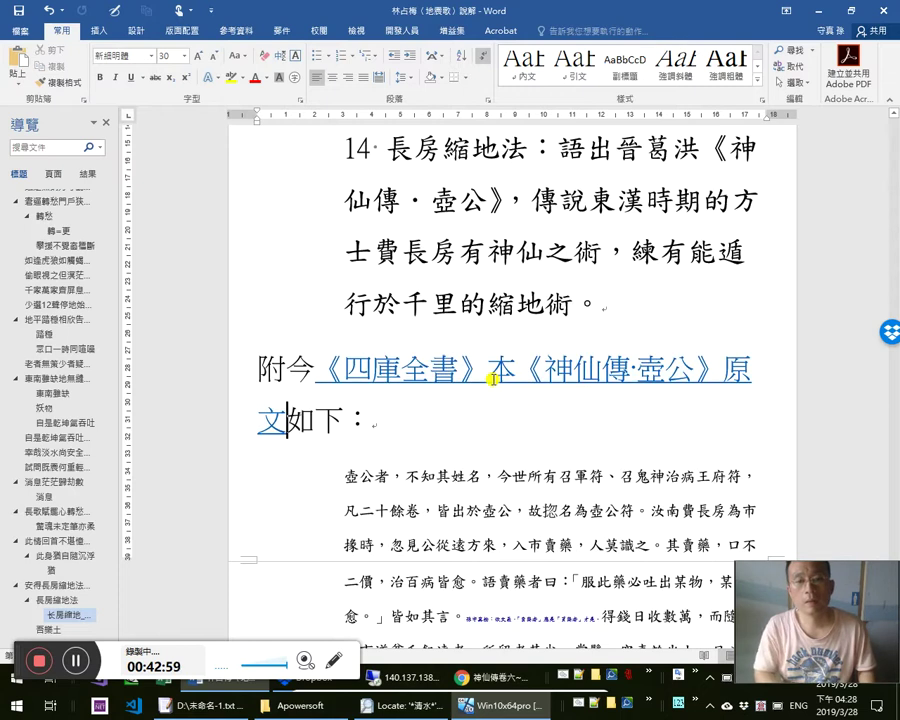
key("ctrl+z")
Hyperlink 今《四庫全書》本《神仙傳·壺公》原文 in the line starting with 附, and insert 卷九 after 本 inside the link
key("Left")
key("shift+Down")
key("ctrl+k")
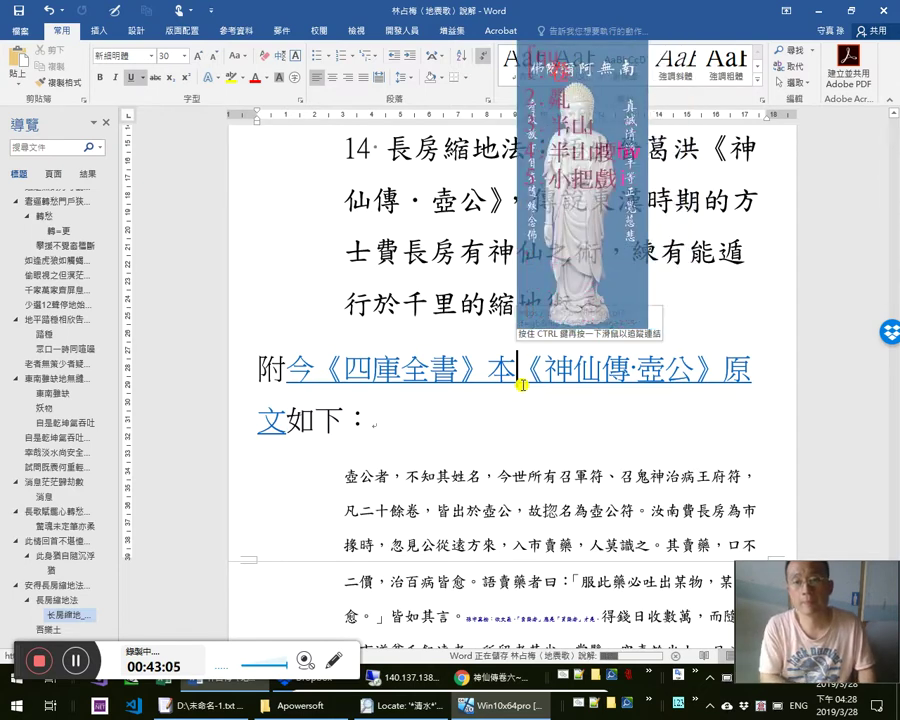
type("卷九")
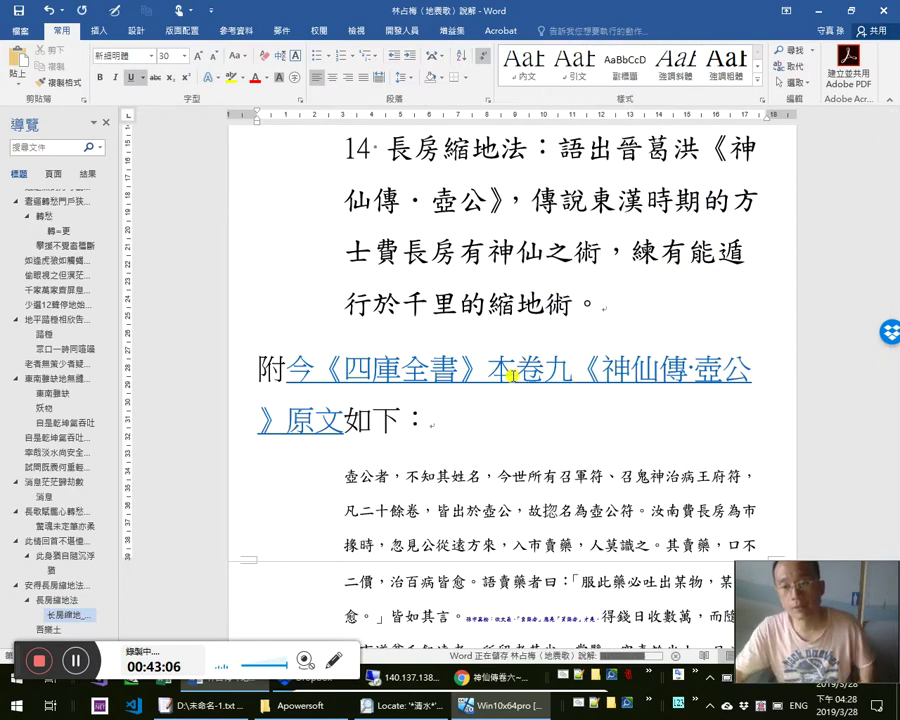
left_click(555, 377)
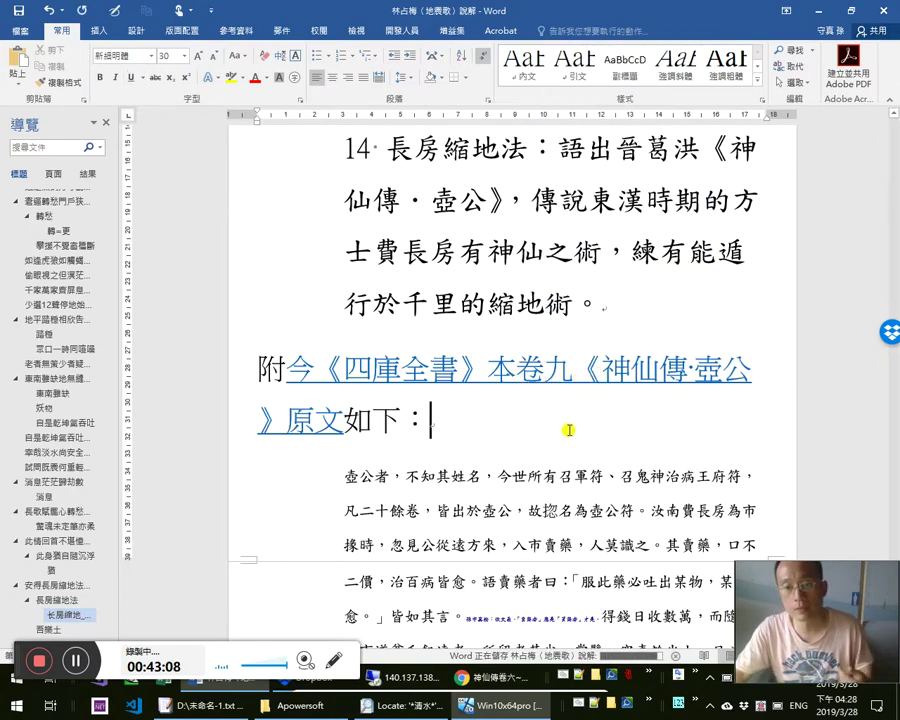
Switch to Chrome, check the 《神仙傳》卷九 壺公 source page on ctext.org, and return to the Word document
key("alt+Tab")
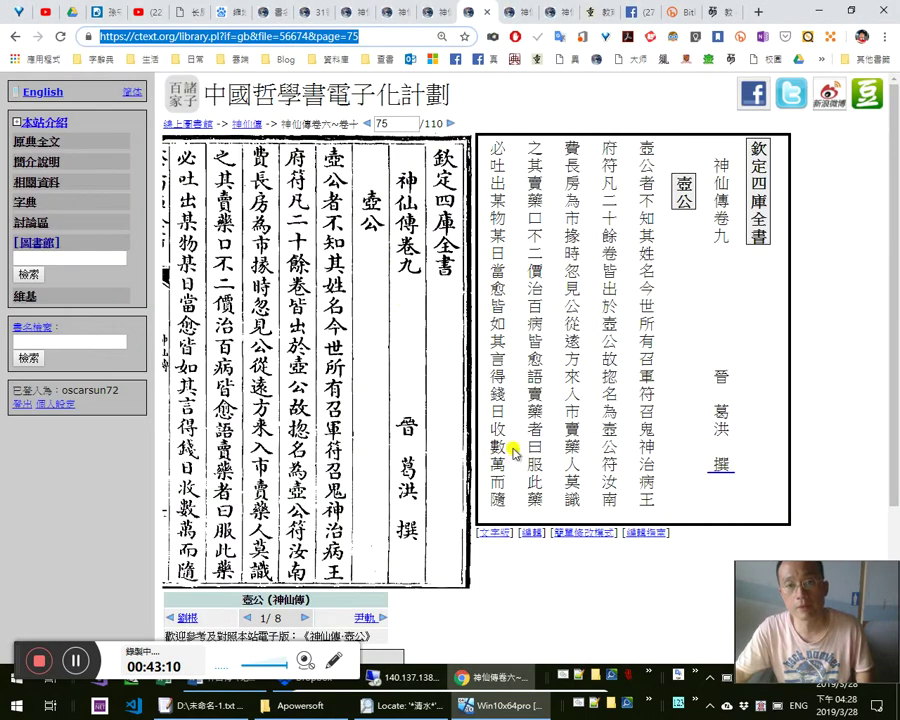
scroll(578, 470, "down", 2)
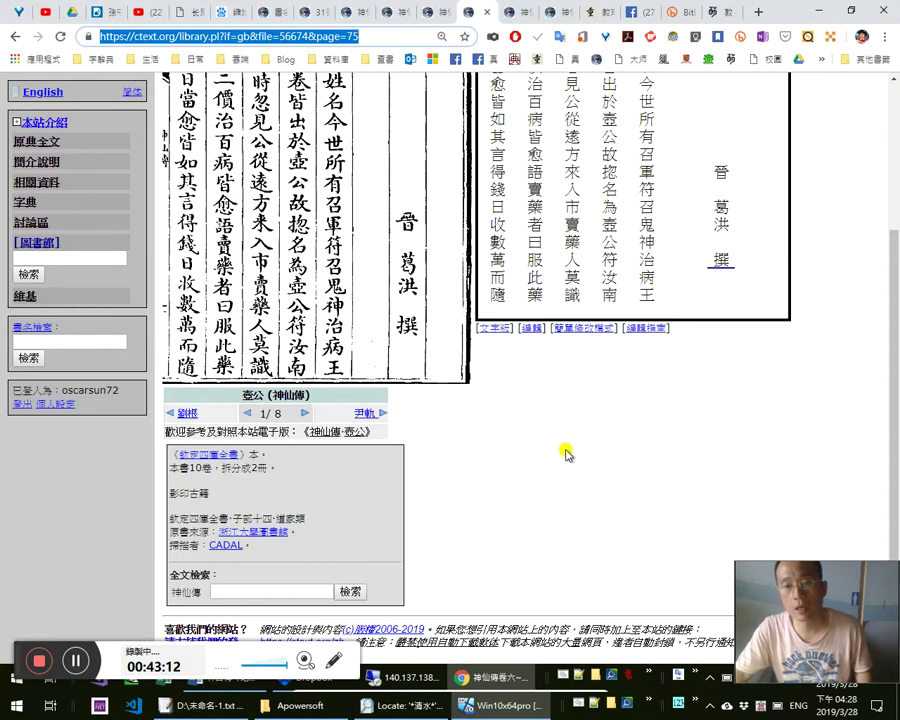
key("alt+Tab")
Reduce the font size of the quoted note 14 on 長房縮地法 to 24
scroll(585, 512, "down", 4)
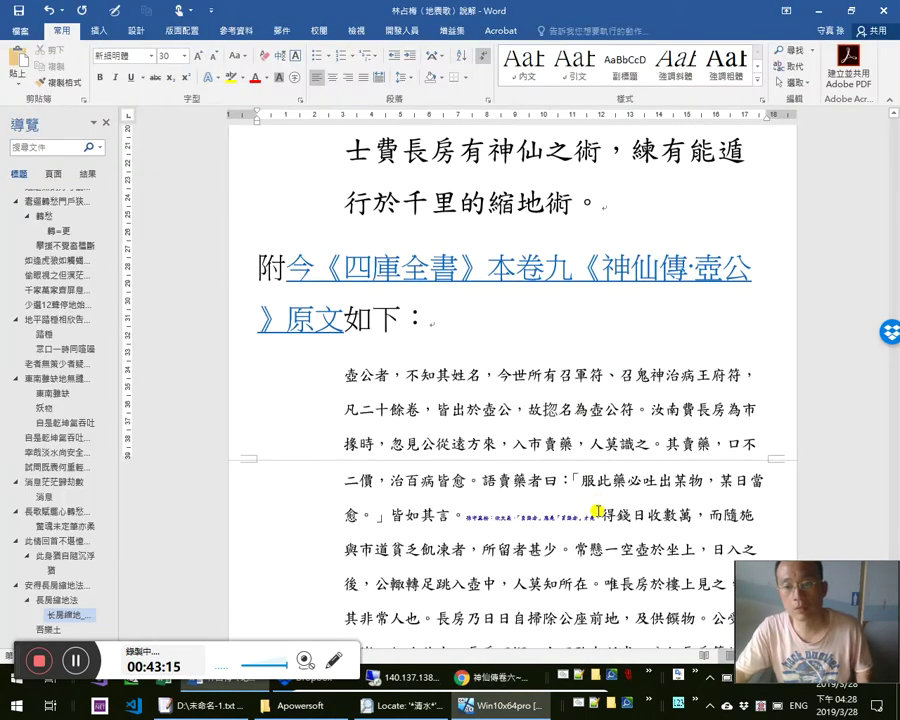
scroll(607, 515, "up", 1)
scroll(612, 505, "up", 3)
scroll(630, 485, "down", 5)
scroll(635, 478, "up", 2)
scroll(635, 477, "up", 5)
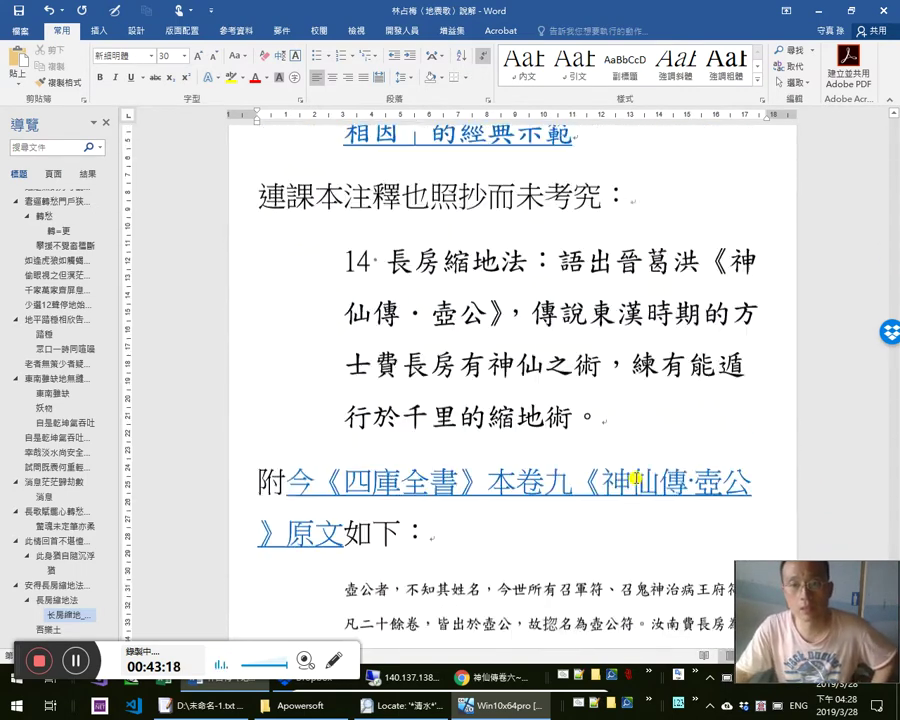
left_click_drag(241, 316, 268, 460)
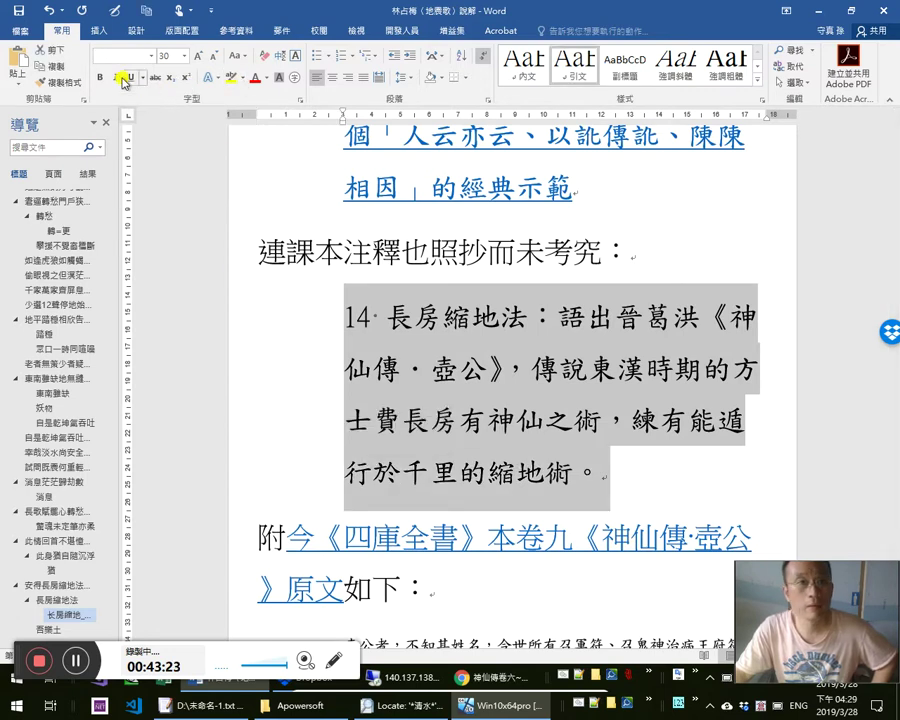
left_click(217, 58)
left_click(216, 58)
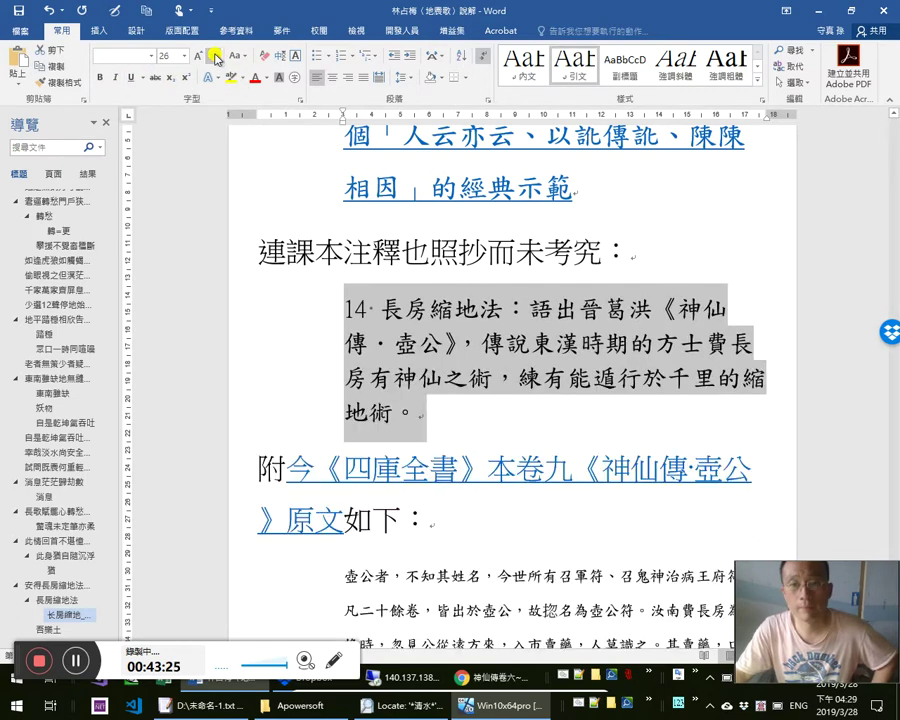
left_click(214, 58)
left_click(503, 342)
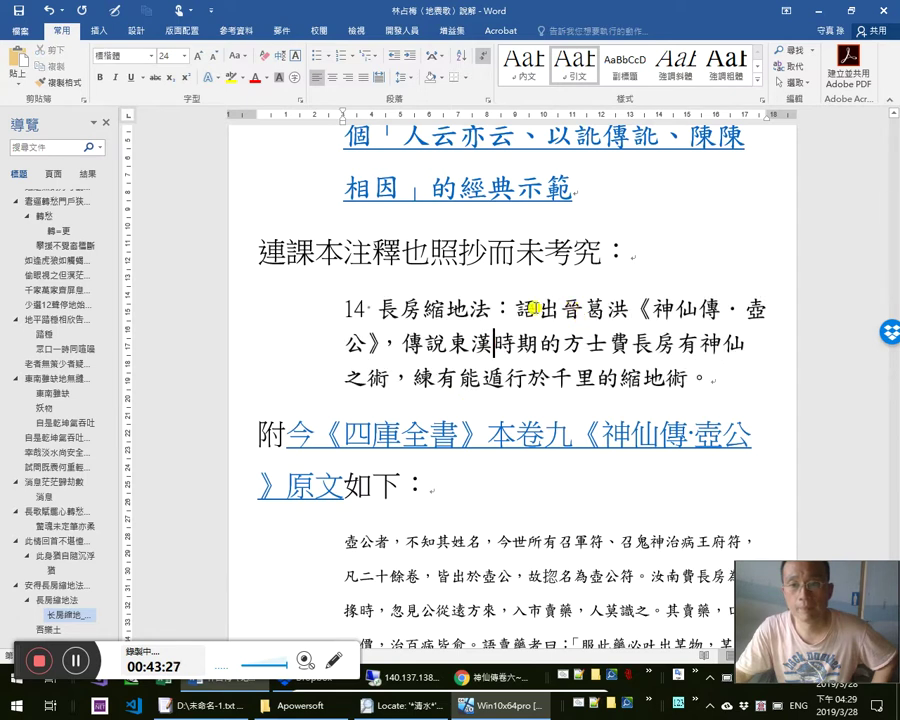
Colour 語出晉葛洪《神仙傳．壺公》， and 練有能遁行於千里的縮地術。 red in note 14
left_click(372, 338, "shift")
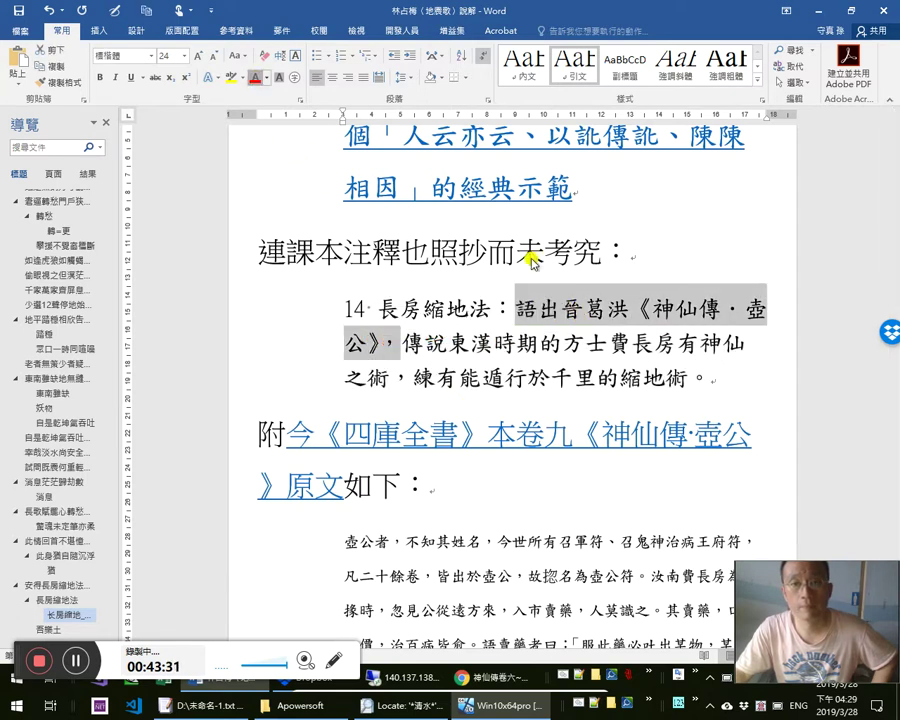
left_click(675, 343)
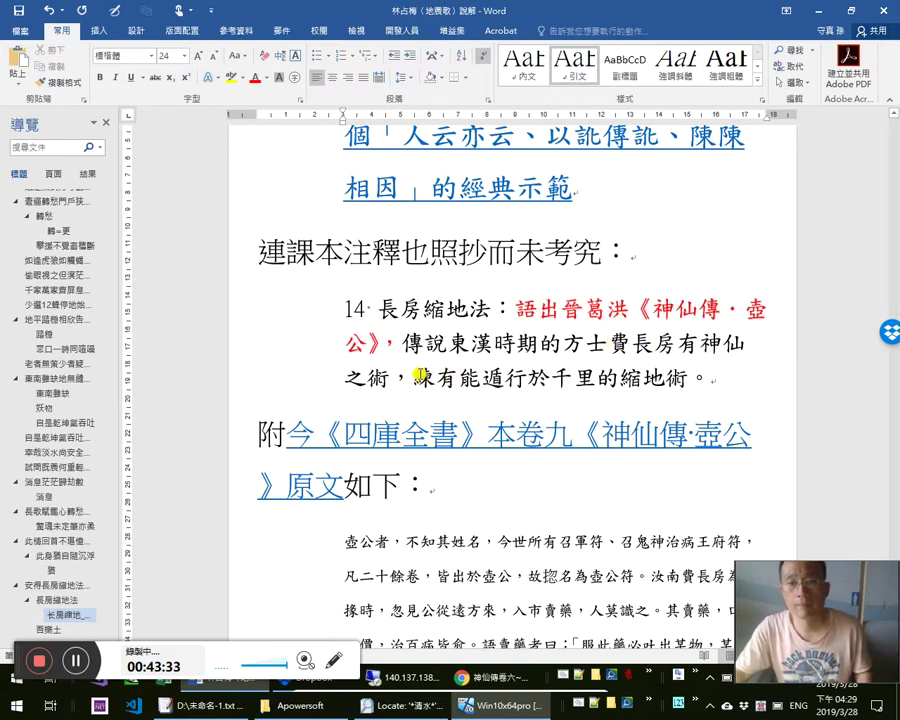
left_click_drag(503, 383, 724, 383)
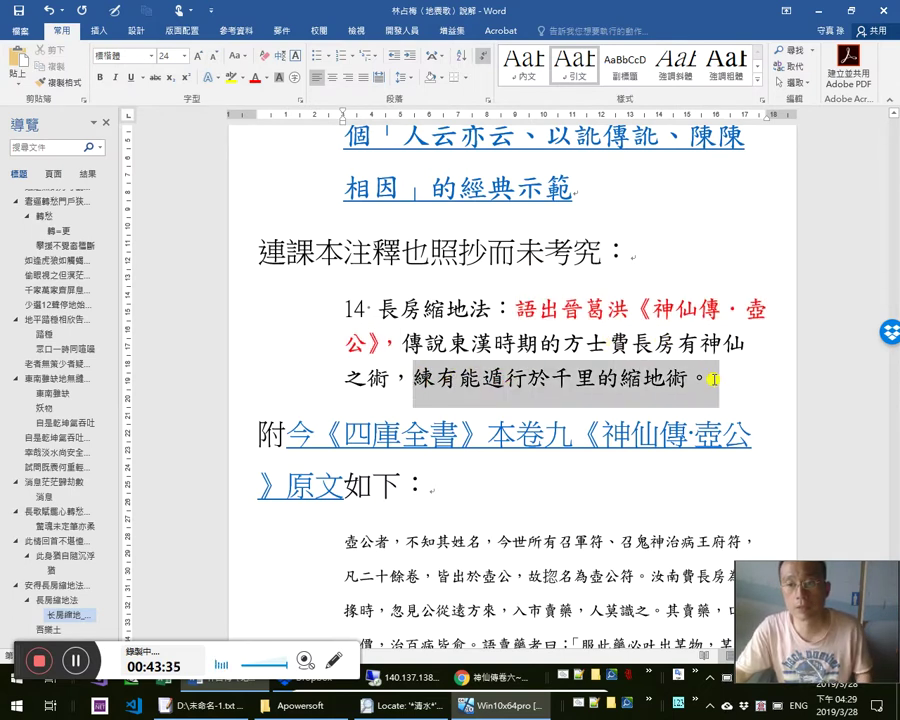
left_click(255, 78)
left_click(643, 380)
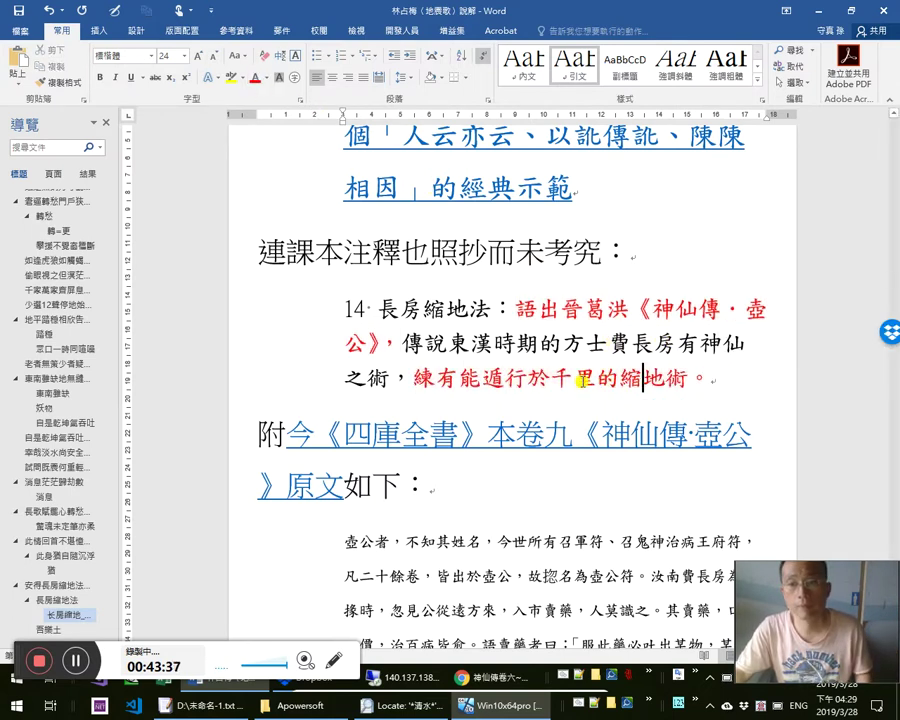
Highlight the word 遁行 in note 14 in yellow
left_click_drag(510, 380, 597, 381)
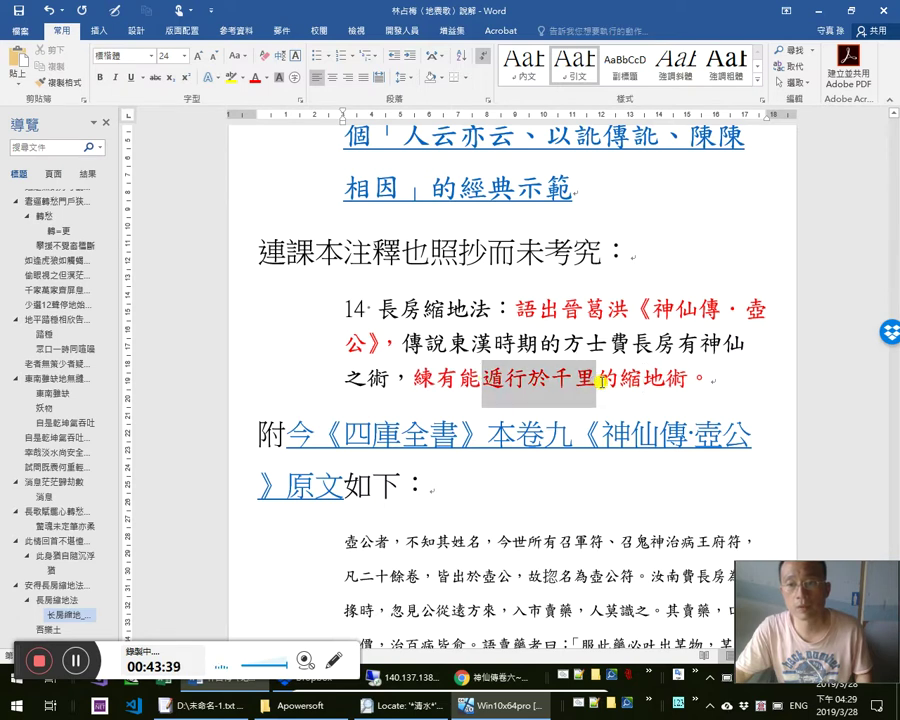
left_click(526, 380)
double_click(482, 378)
key("shift+Right")
key("shift+Right")
key("shift+Right")
key("shift+Right")
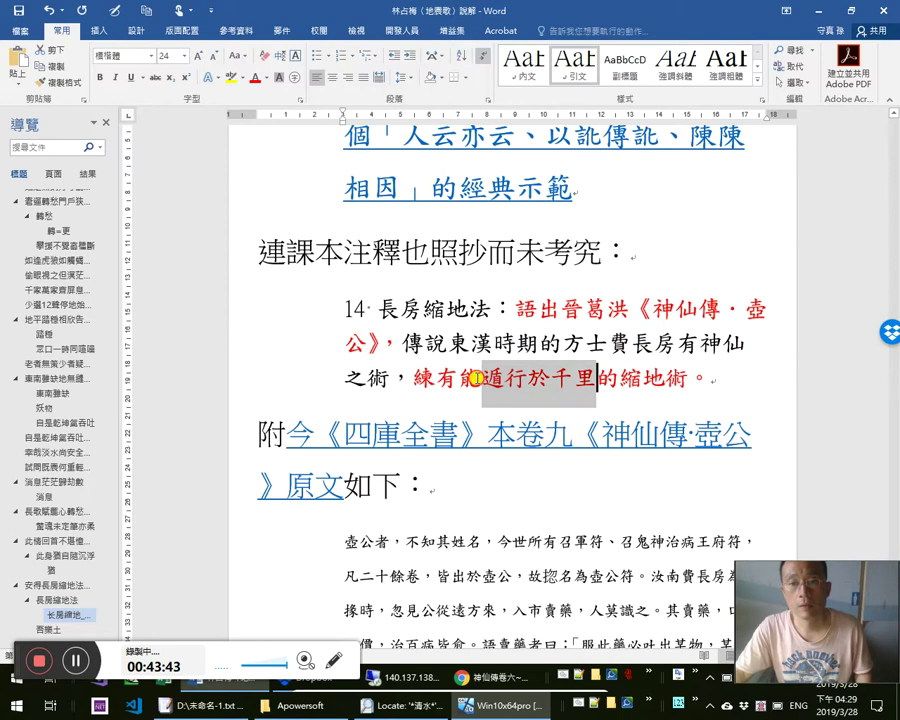
key("shift+Left")
key("shift+Left")
key("shift+Left")
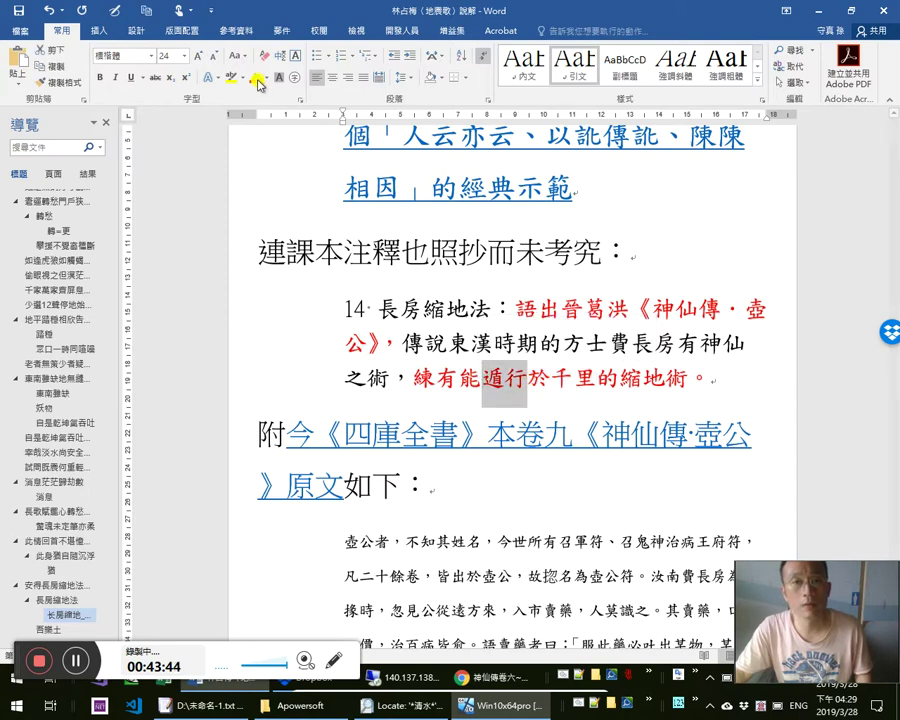
left_click(266, 78)
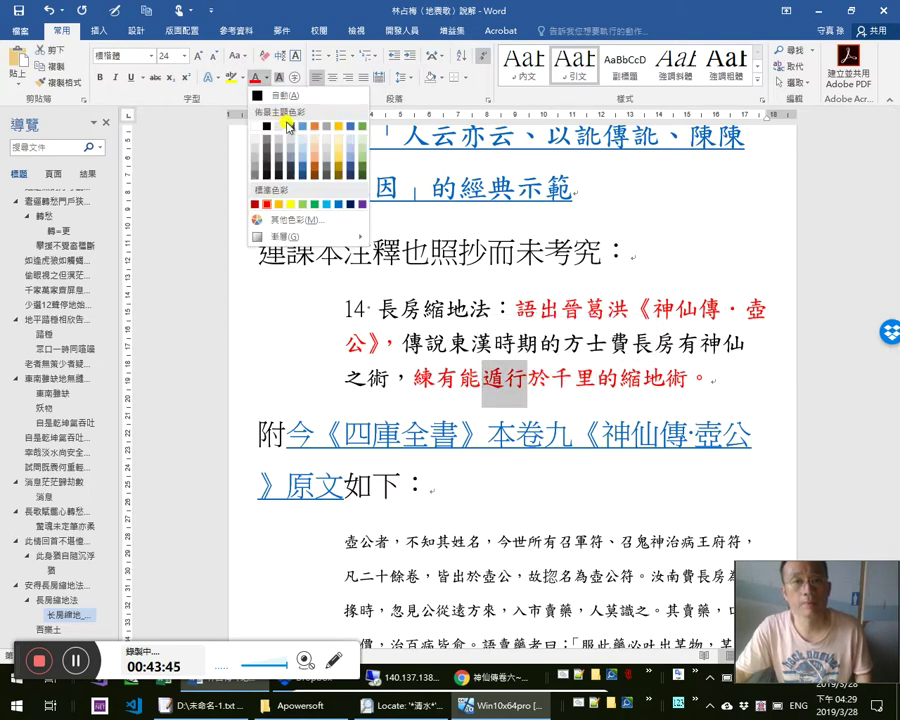
left_click(243, 77)
left_click(243, 77)
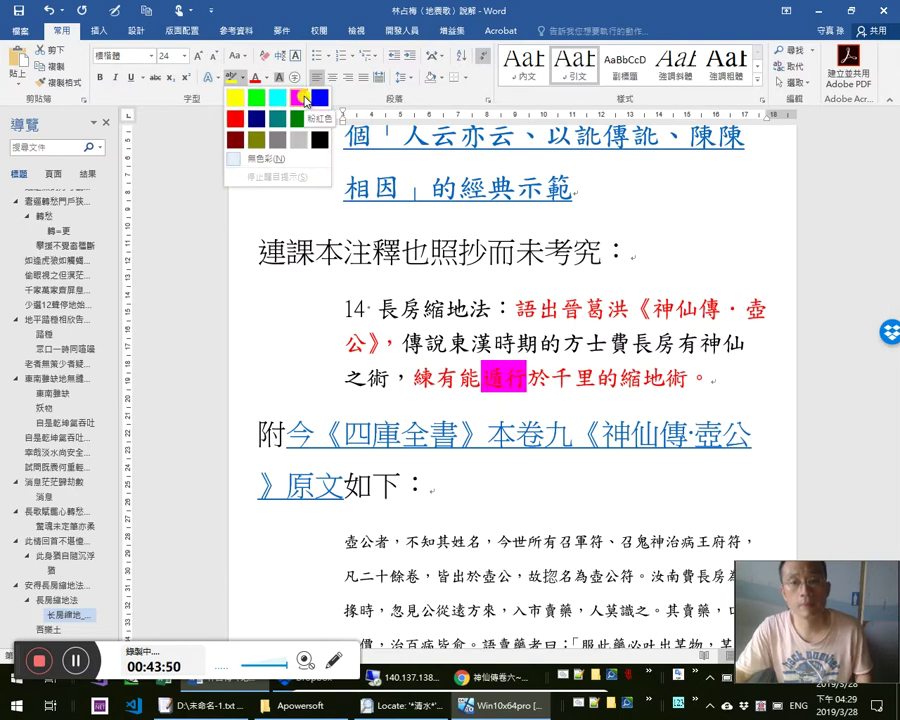
left_click(237, 98)
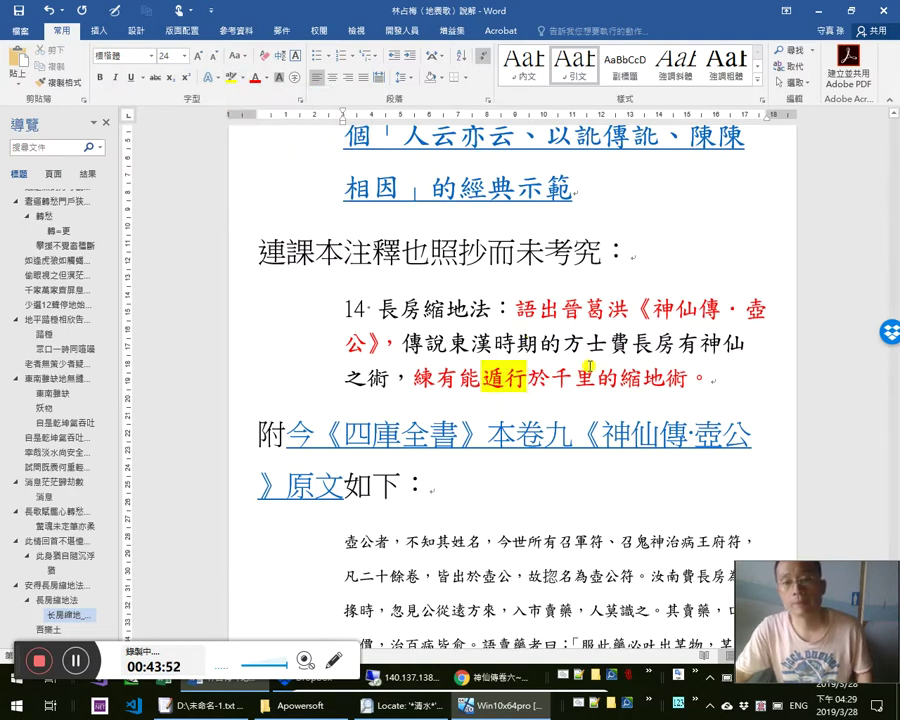
Add a body paragraph below note 14 reading 且怎麼可以說是「遁行」？遁行
scroll(610, 389, "down", 1)
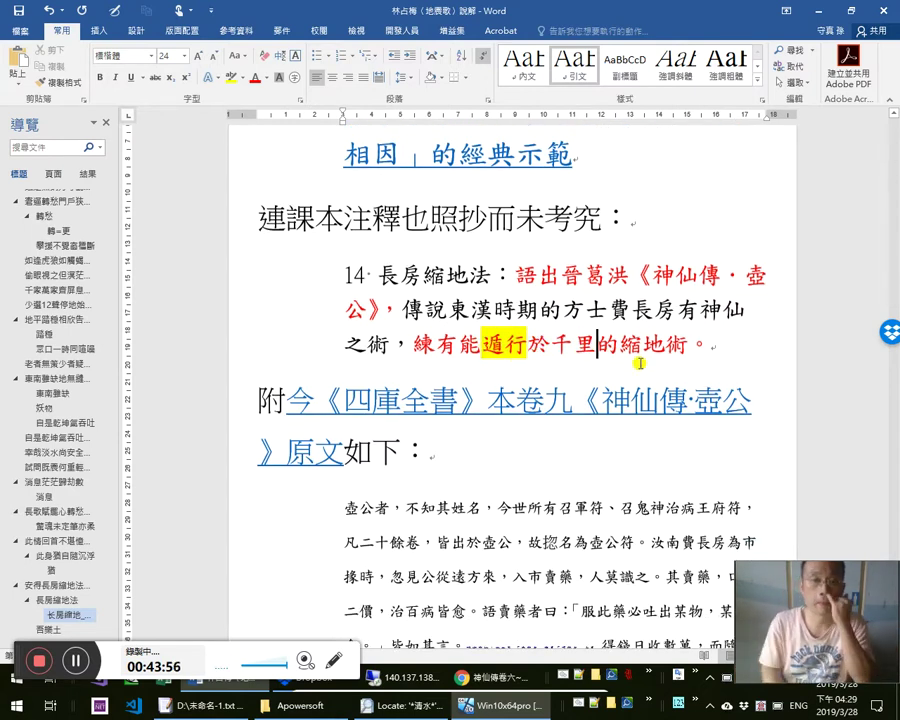
key("Return")
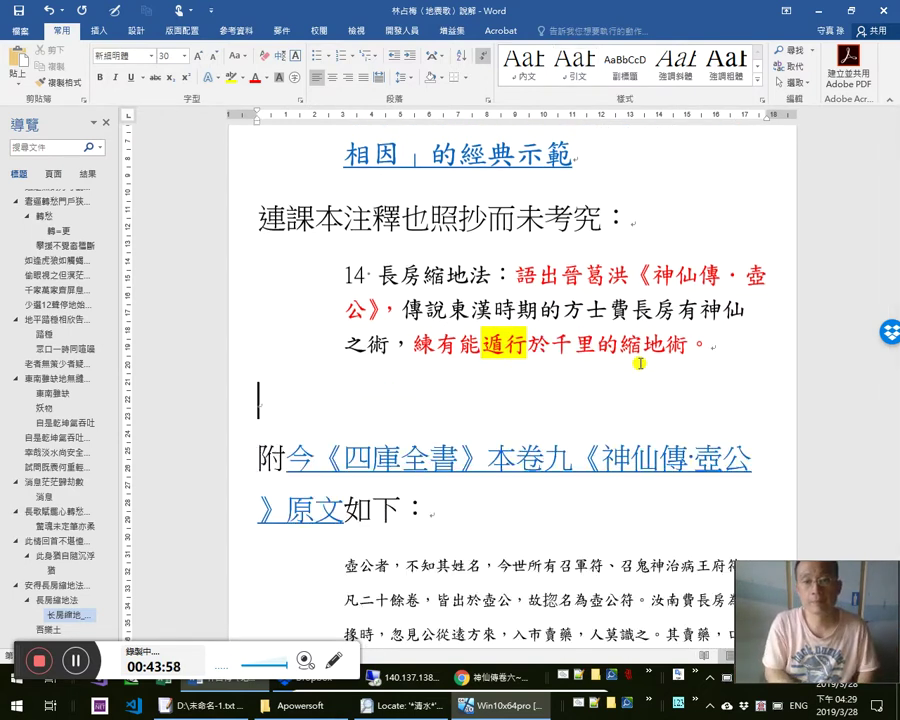
type("且怎麼可")
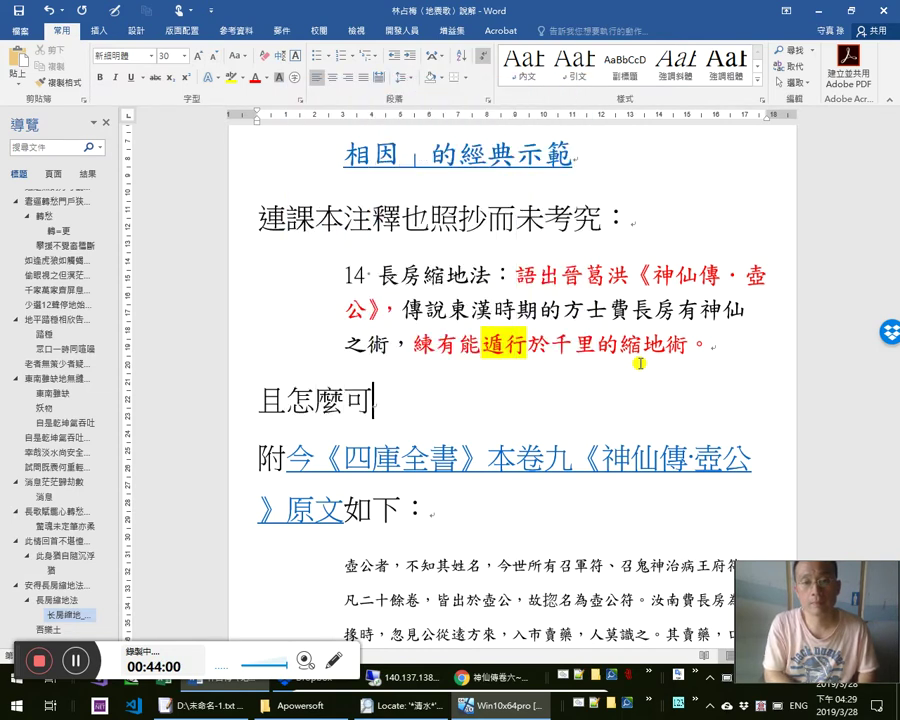
type("以說是「")
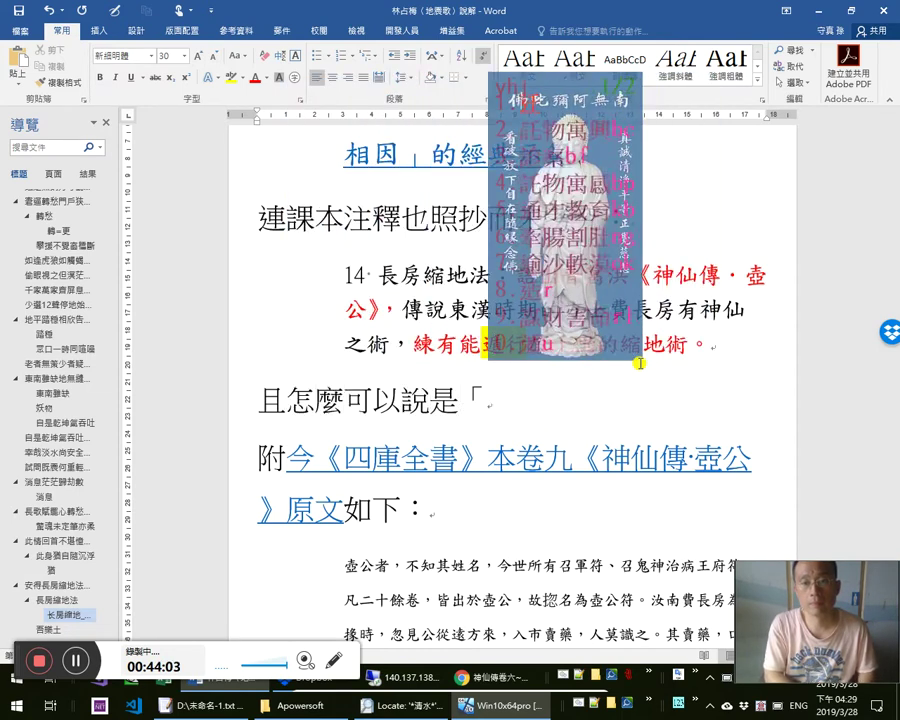
type("遁行」？遁鴒")
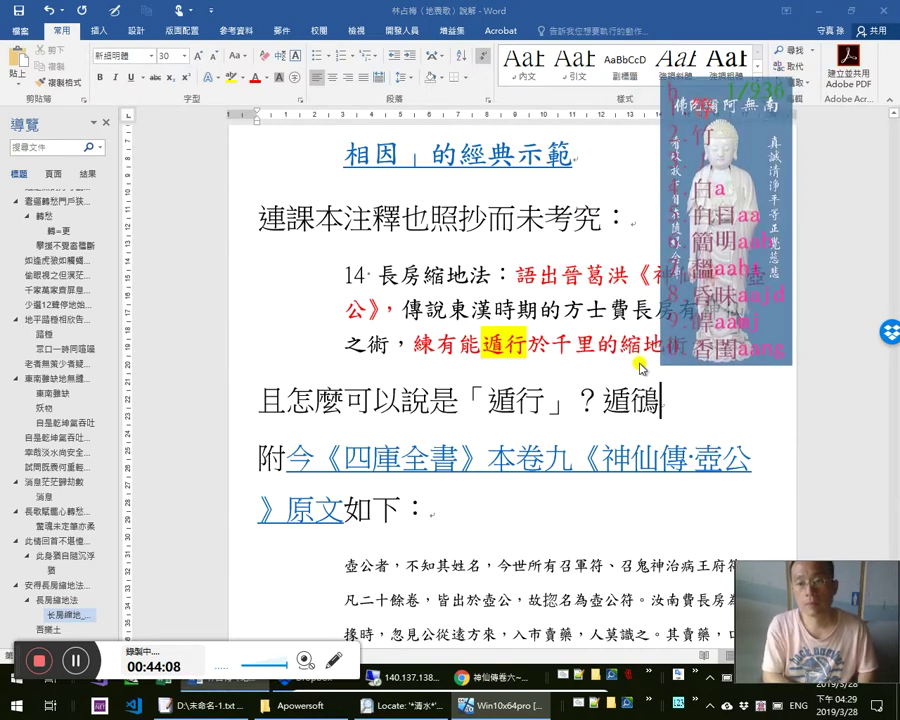
key("BackSpace")
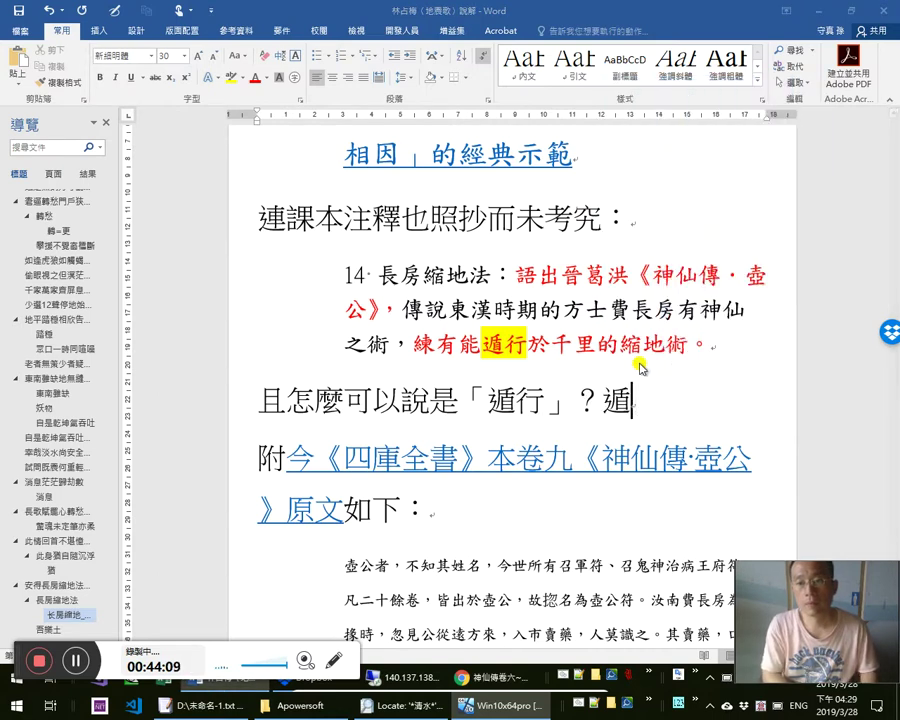
type("行")
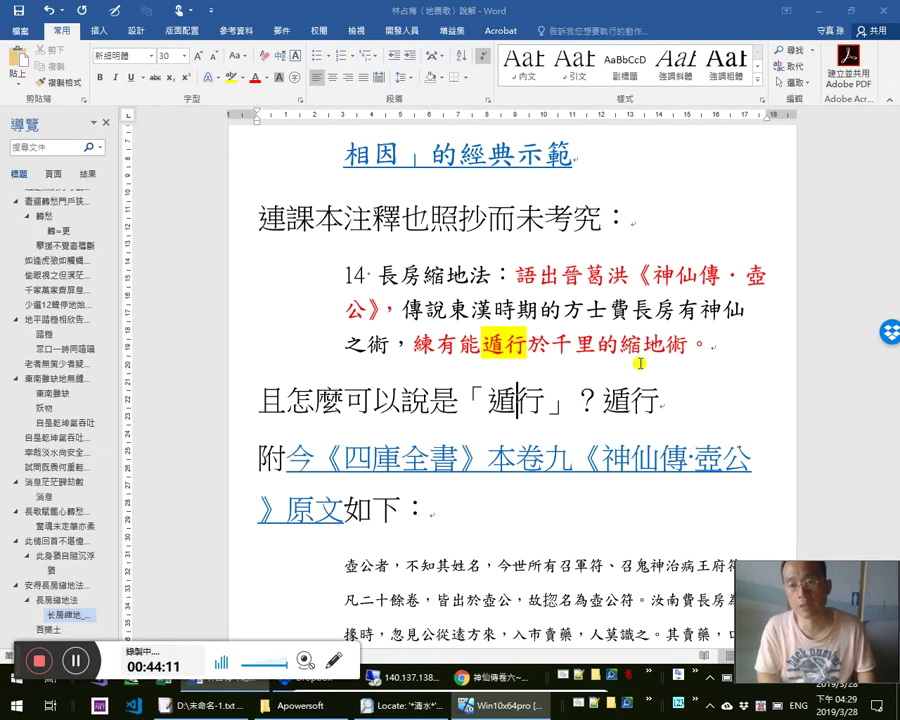
Copy the quoted word 遁行 from the new paragraph, and continue the paragraph's end with 是遁地而行的縮語，
key("shift+Right")
key("shift+Right")
key("ctrl+c")
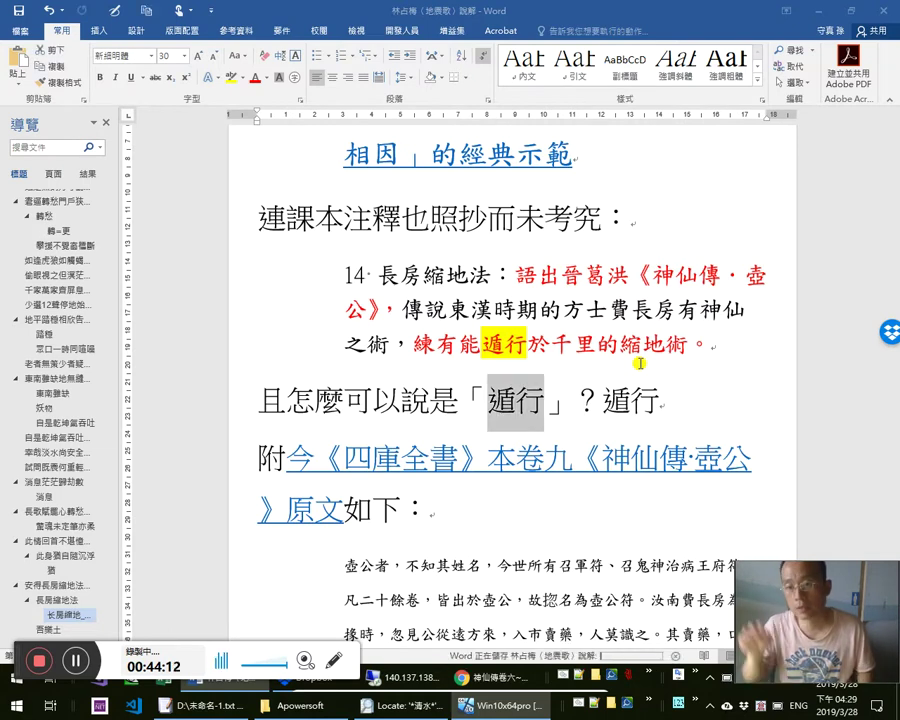
key("Right")
key("Right")
key("End")
type("是")
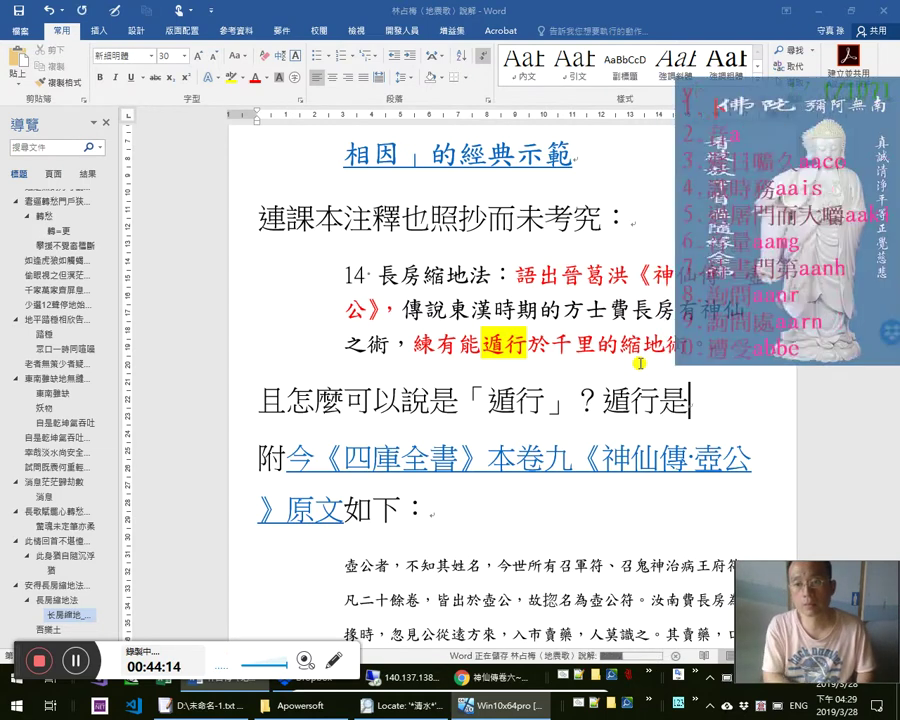
type("遁地而")
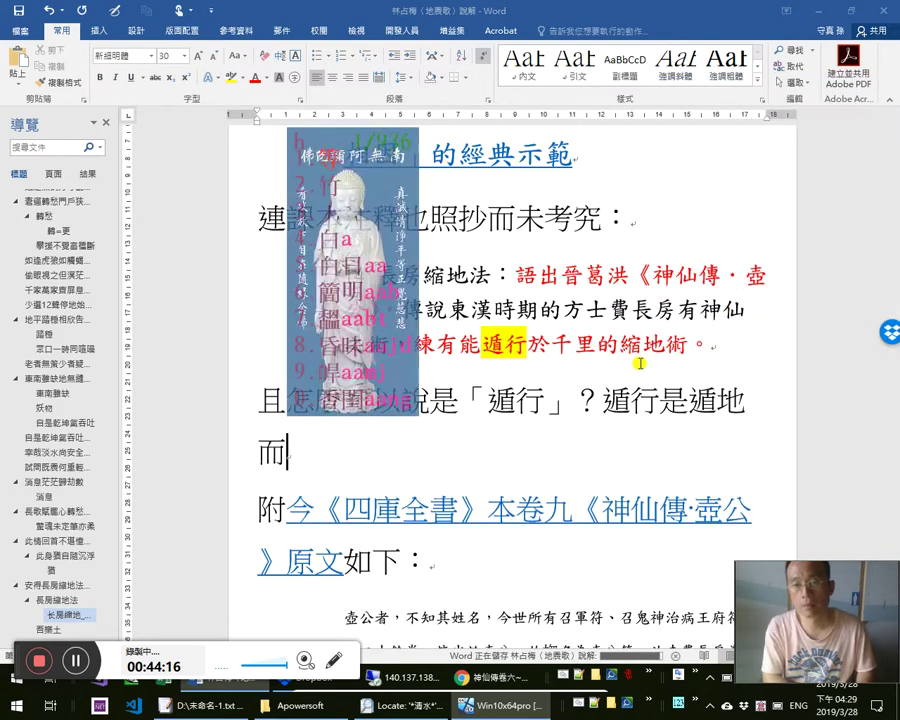
type("行的縮語，")
Switch to Chrome and search the 教育部重編國語辭典修訂本 for the copied word 遁行
key("alt+Tab")
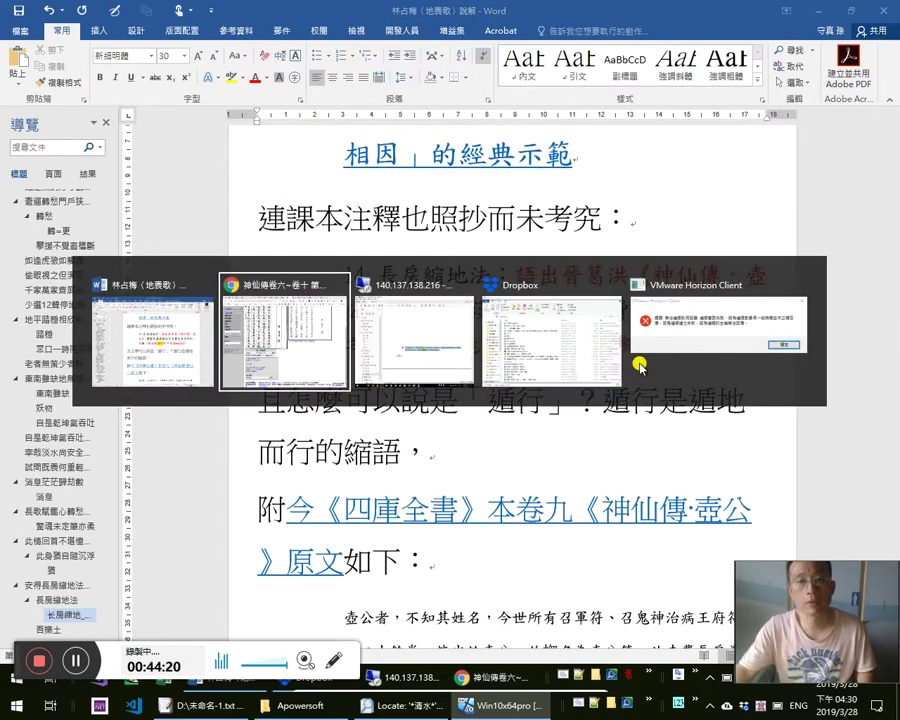
key("alt+Tab")
key("alt+shift+Tab")
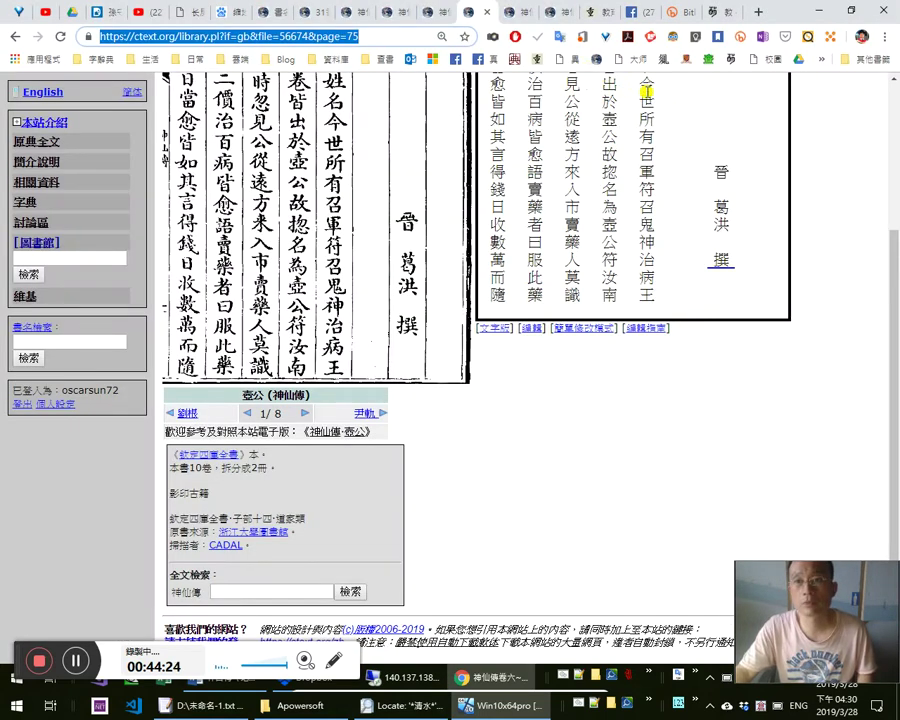
left_click(712, 13)
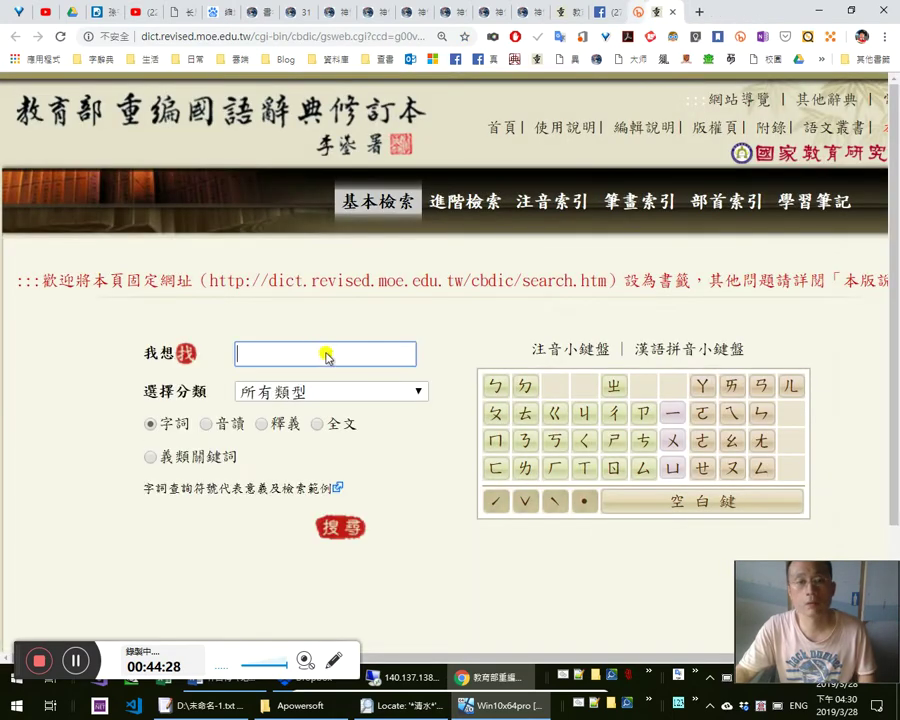
left_click(329, 354)
key("ctrl+v")
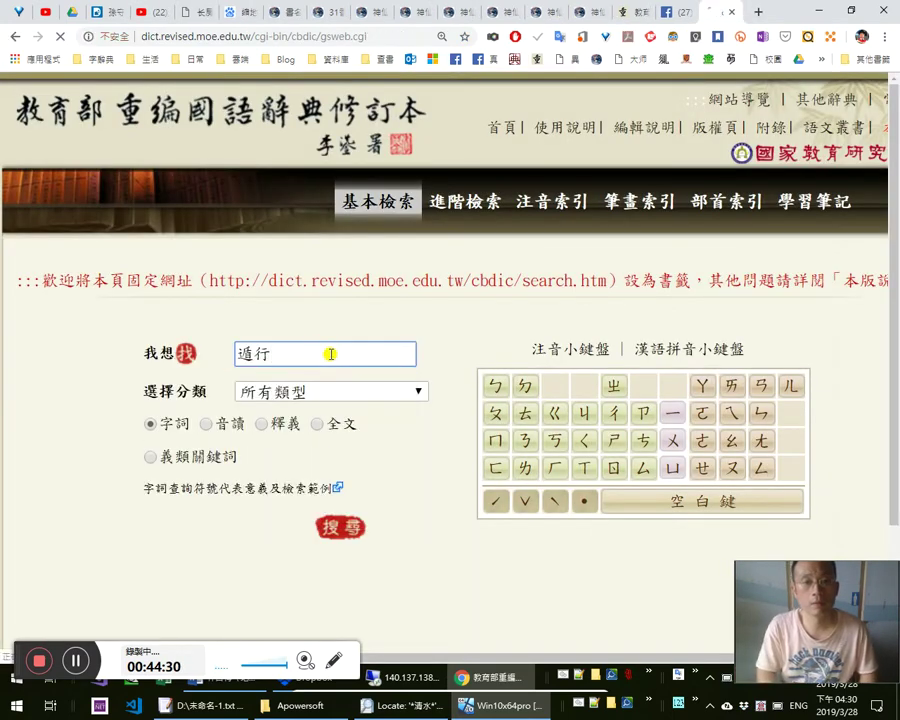
Recopy 遁行 from note 14 in Word and run a full-text search for it in Chrome's 教育部重編國語辭典修訂本
left_click(657, 350)
left_click(746, 345)
key("alt+Tab")
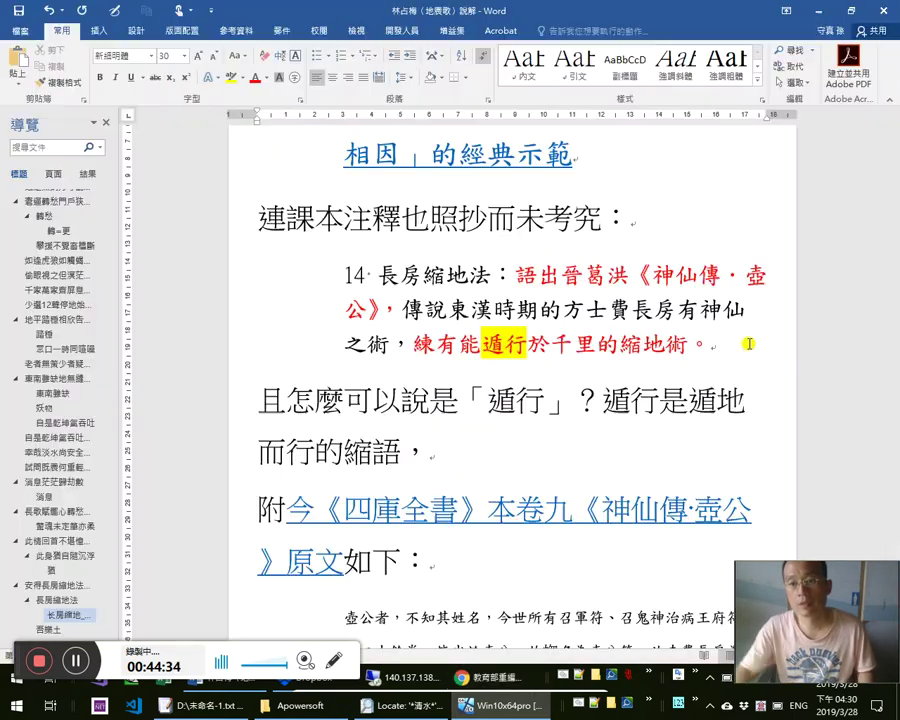
double_click(500, 345)
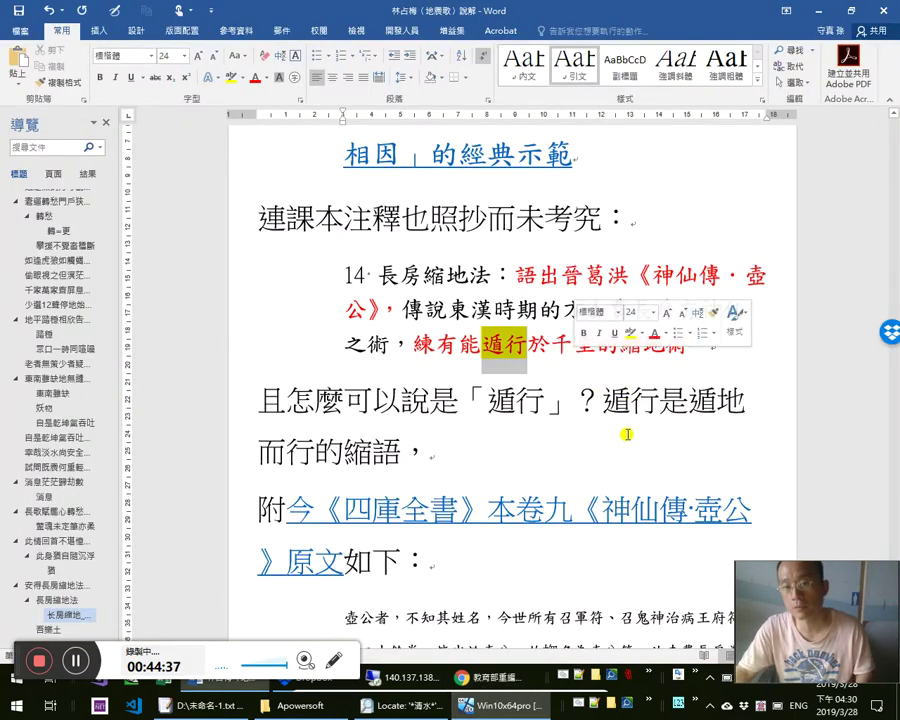
key("alt+Tab")
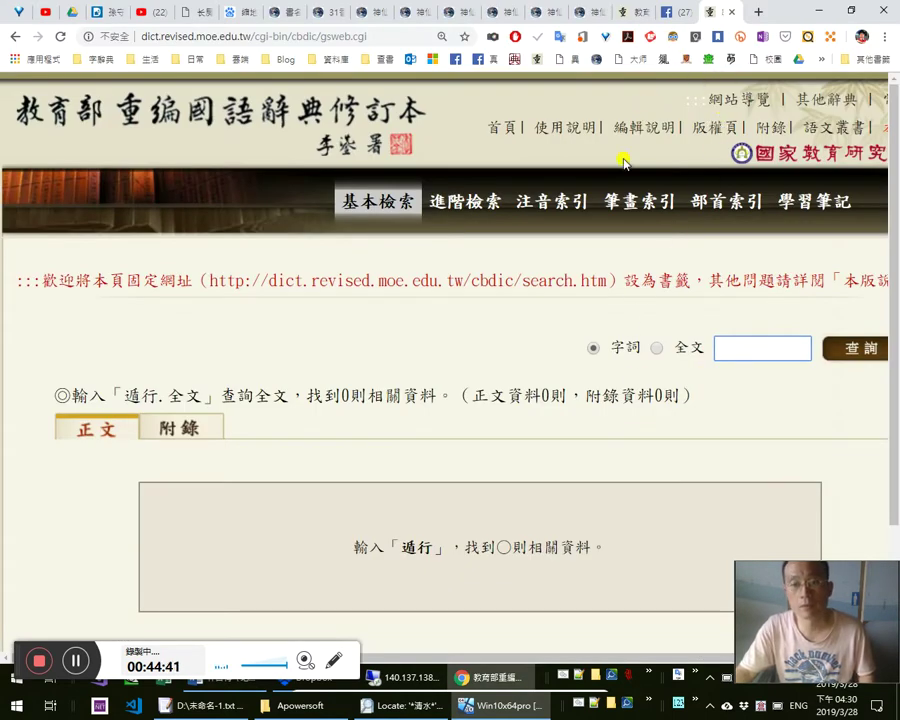
left_click(664, 350)
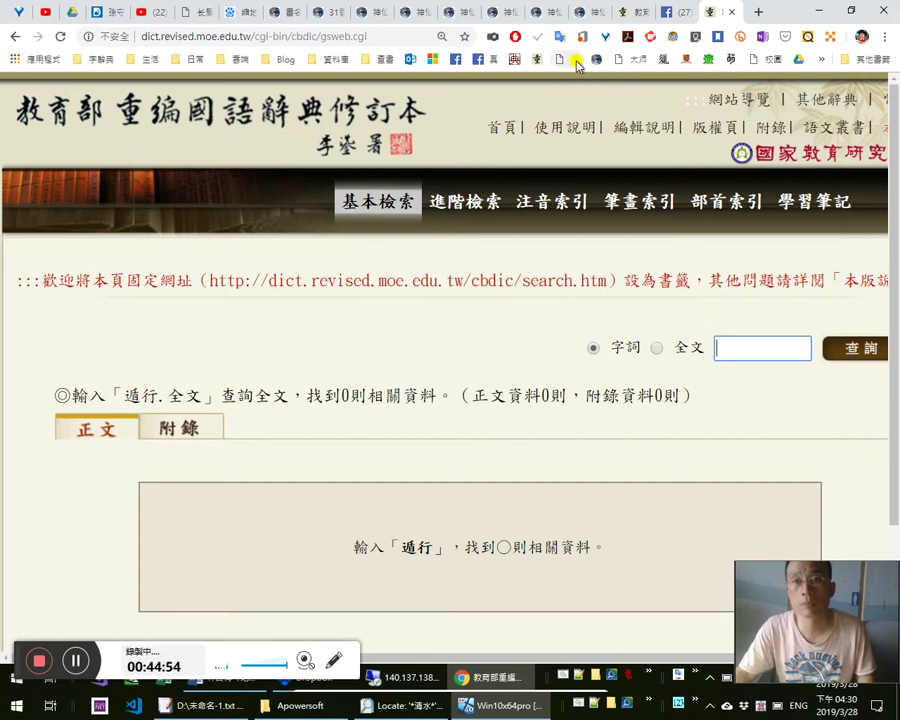
Open the 國學大師 dictionary site and search it for 遁行
left_click(631, 60)
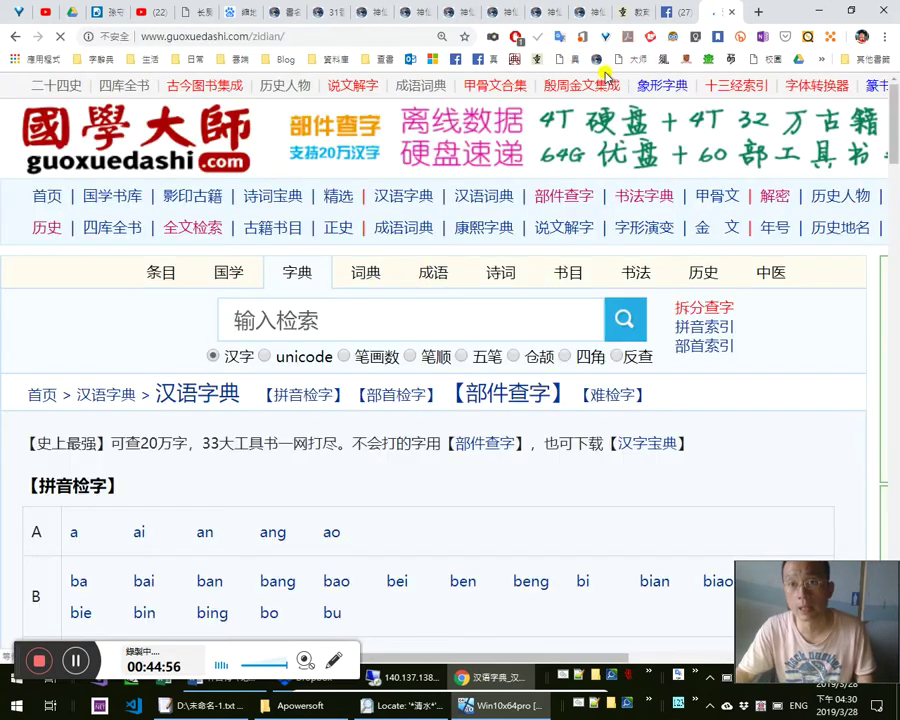
left_click(482, 318)
key("ctrl+v")
key("Return")
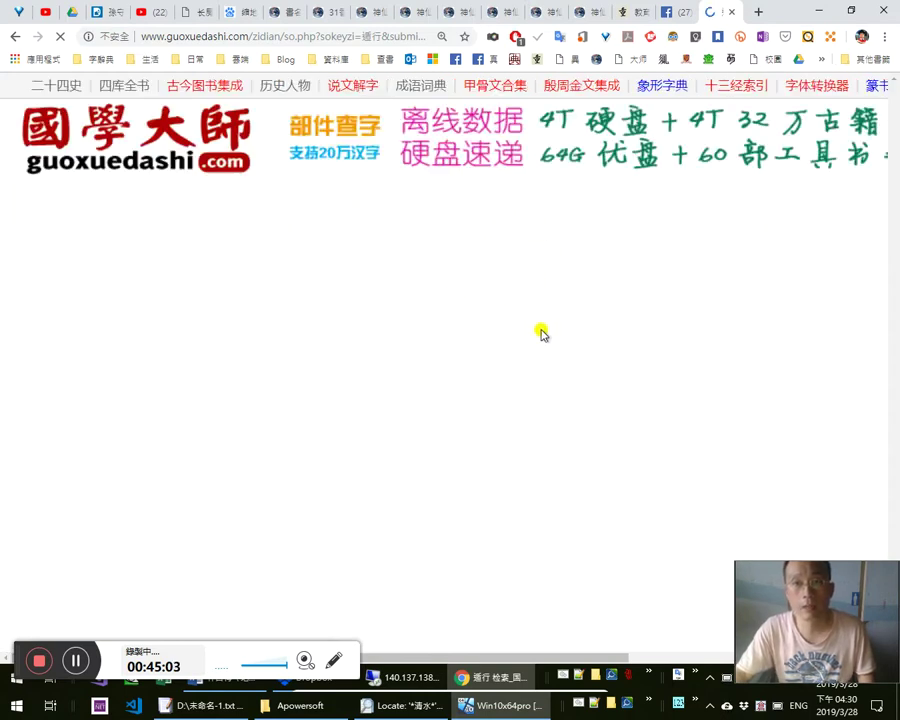
scroll(538, 333, "down", 1)
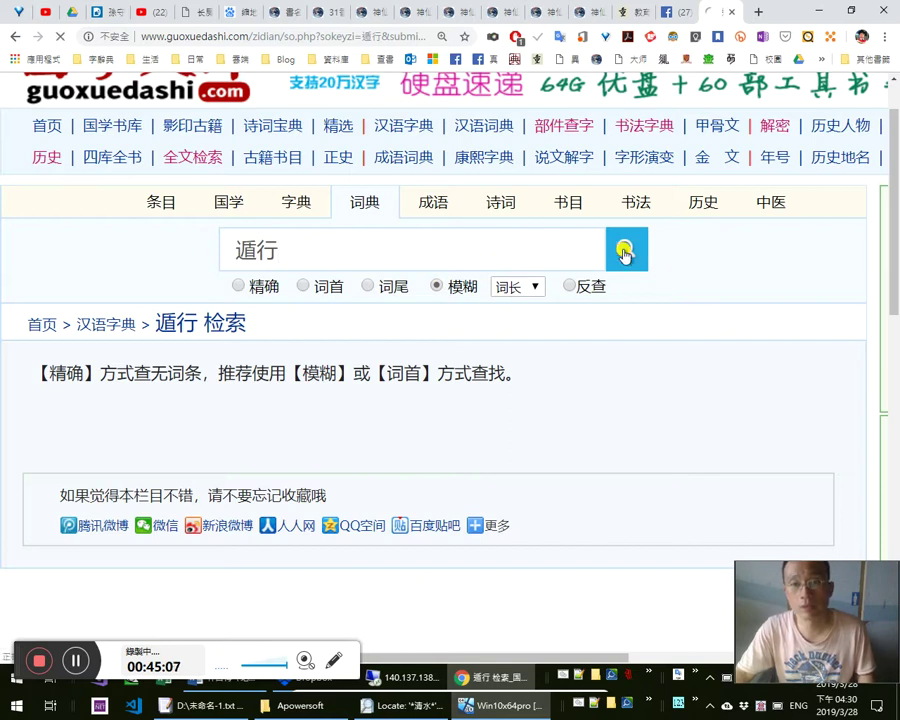
Check note 14 and its page number in the textbook PDF on the remote desktop, and return to the Word document
left_click(438, 680)
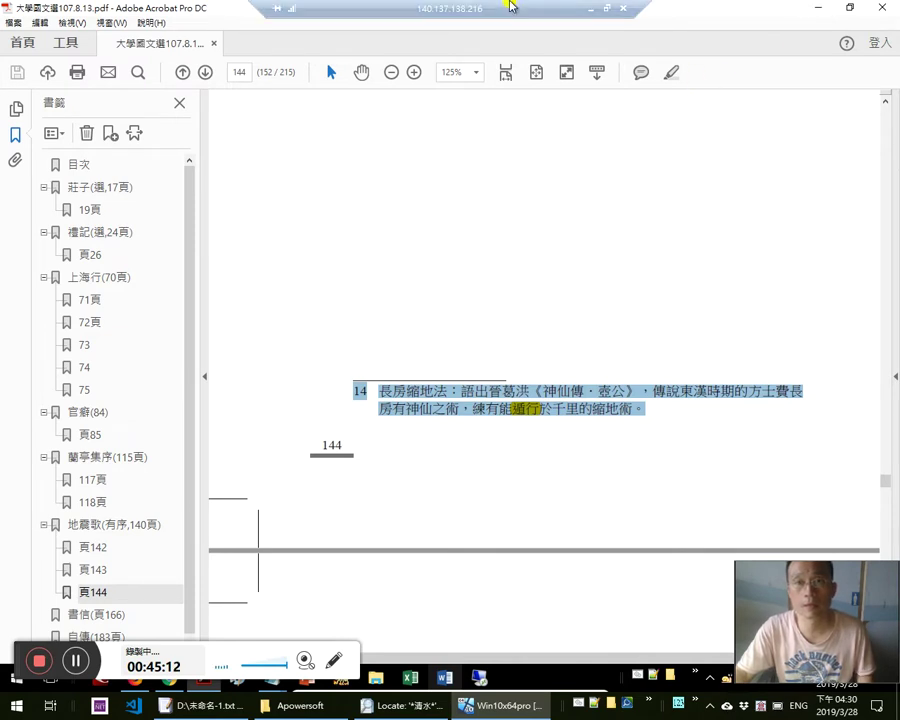
left_click(596, 10)
key("alt+Tab")
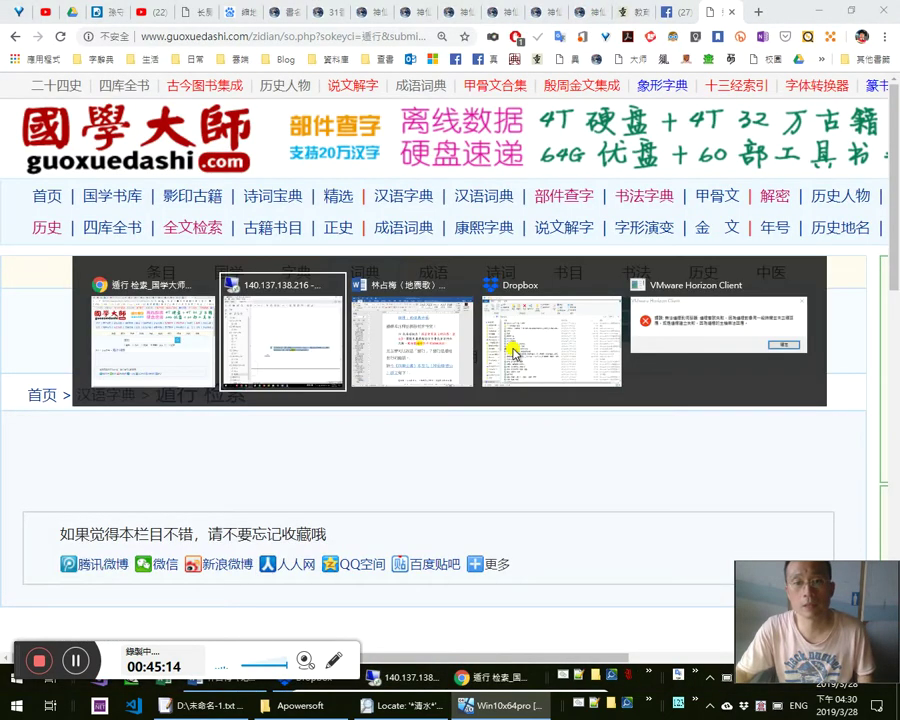
key("alt+Tab")
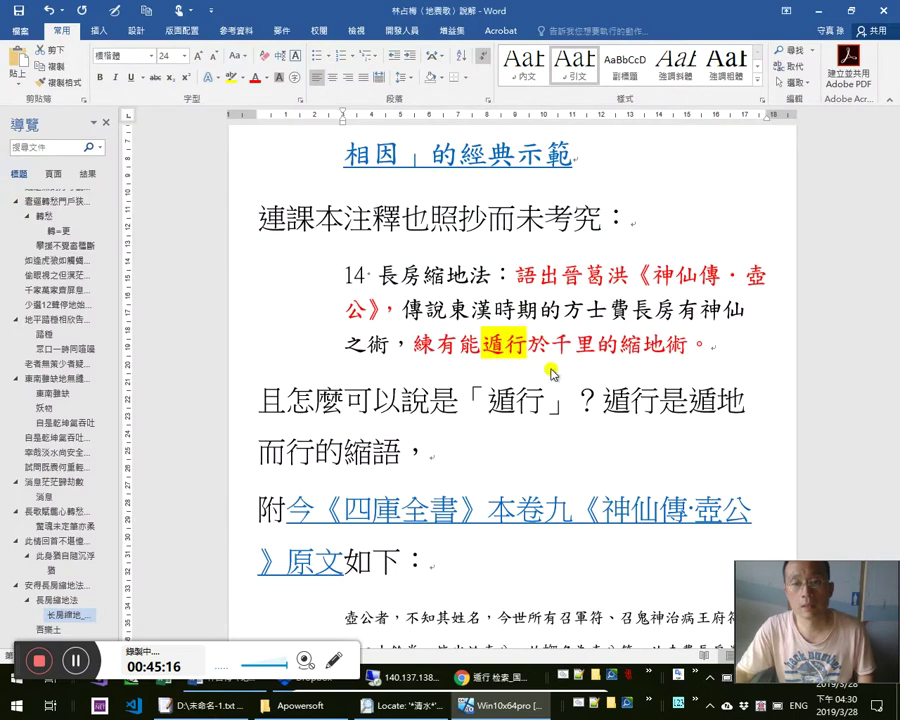
Append the source citation (中國文化大學《大一國文選》，頁144) to the end of note 14
left_click(712, 348)
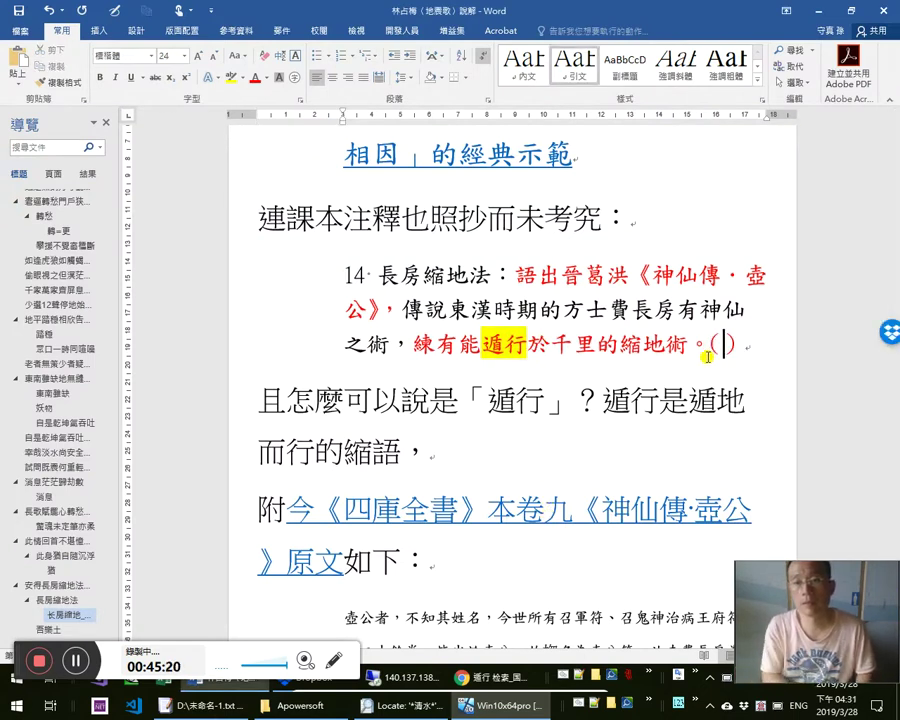
type("aw")
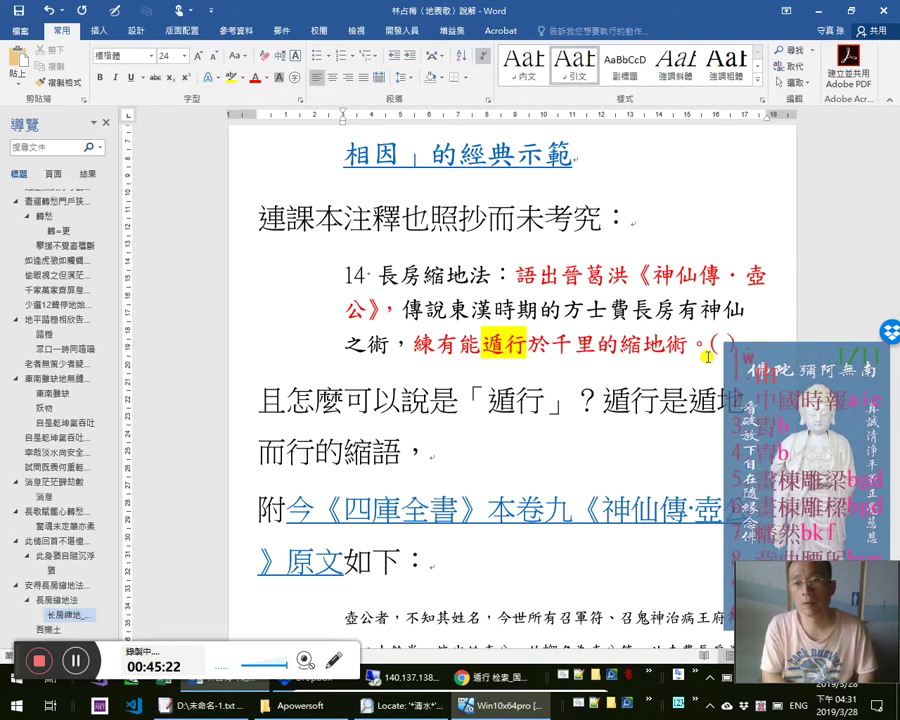
type("kd")
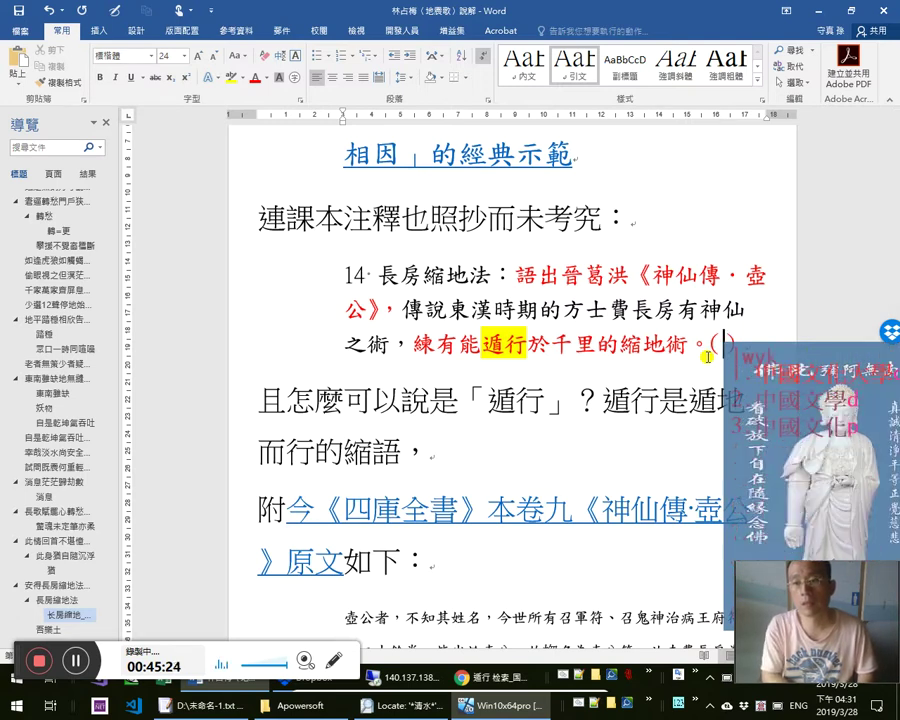
key("space")
type("k")
key("BackSpace")
type("大一國文選》")
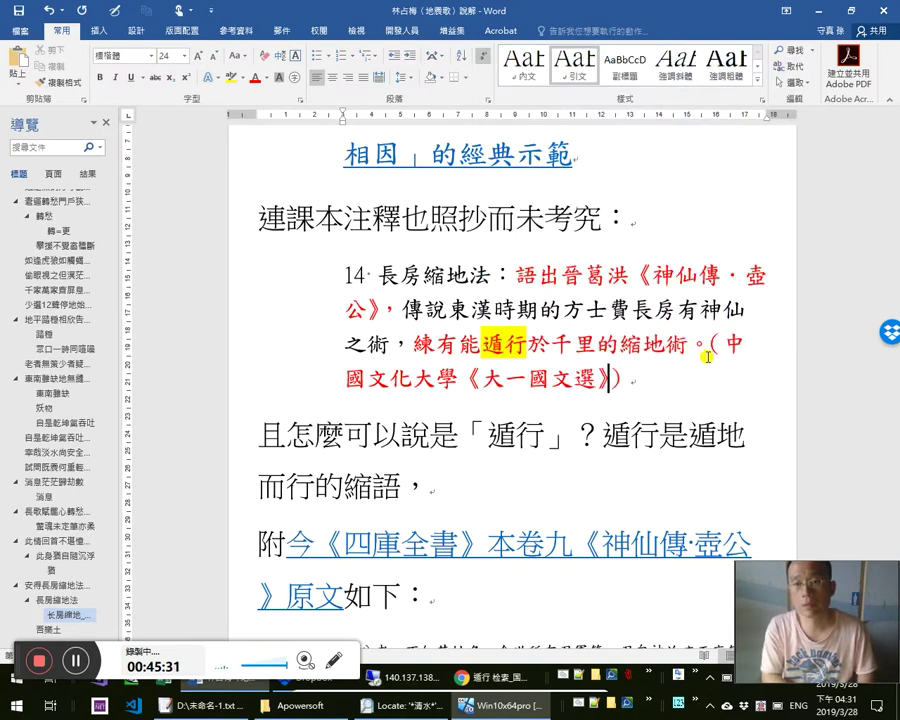
type("，頁144")
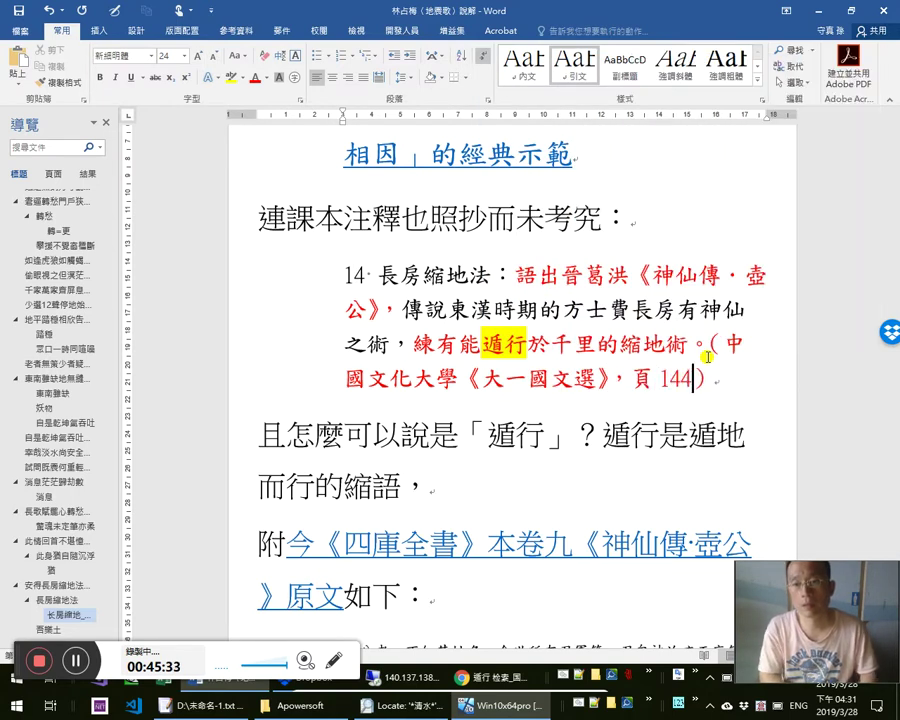
Check the textbook title in the remote PDF and correct the book title in note 14's citation to 《大學國文選》
left_click(419, 679)
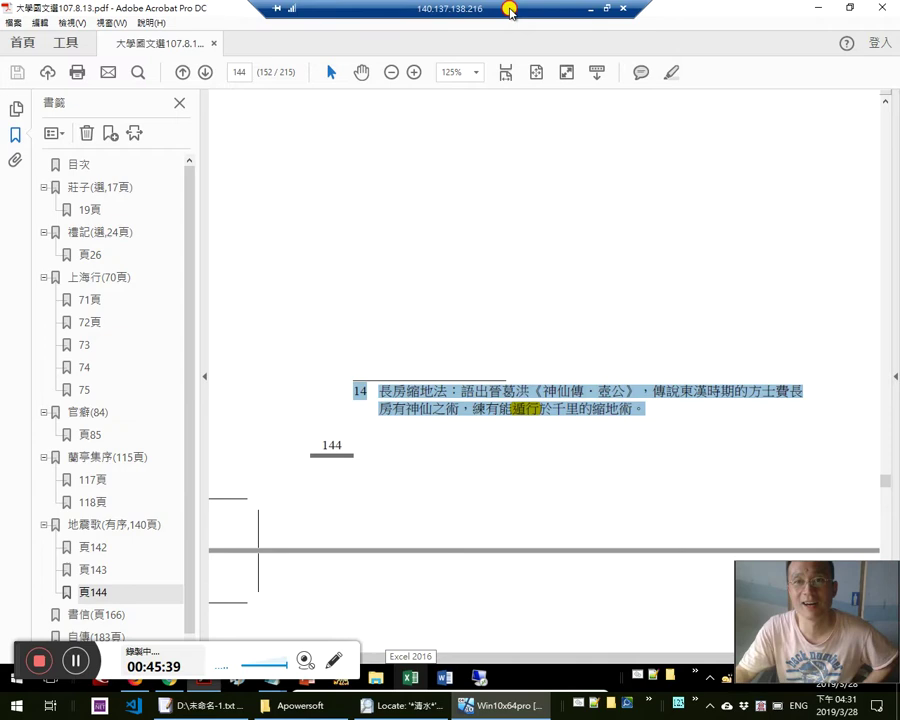
left_click(414, 12)
key("Left")
key("Left")
key("Left")
key("Left")
key("Left")
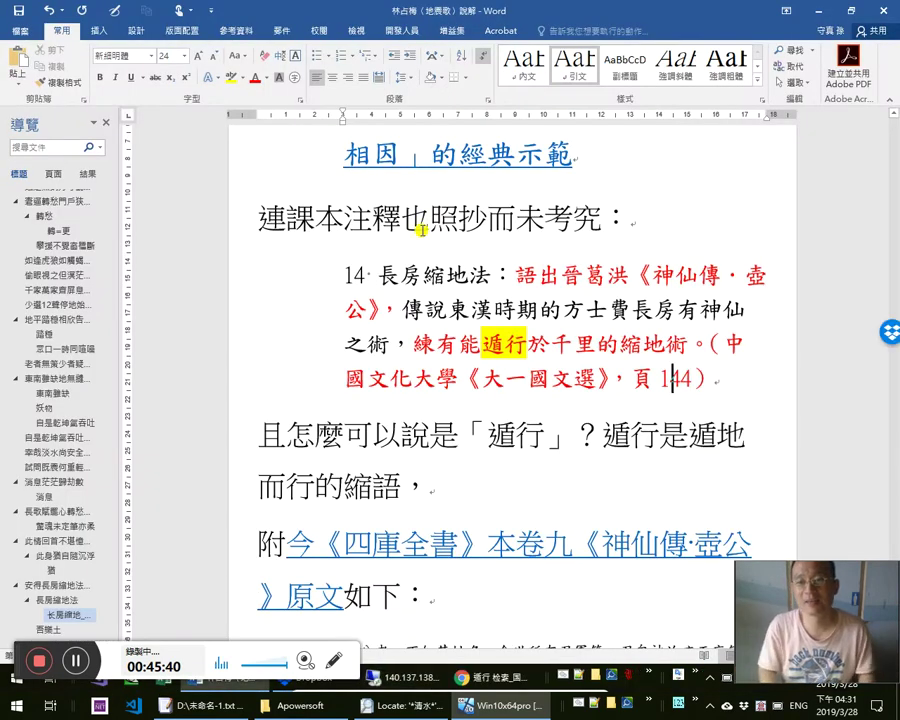
key("BackSpace")
type("學")
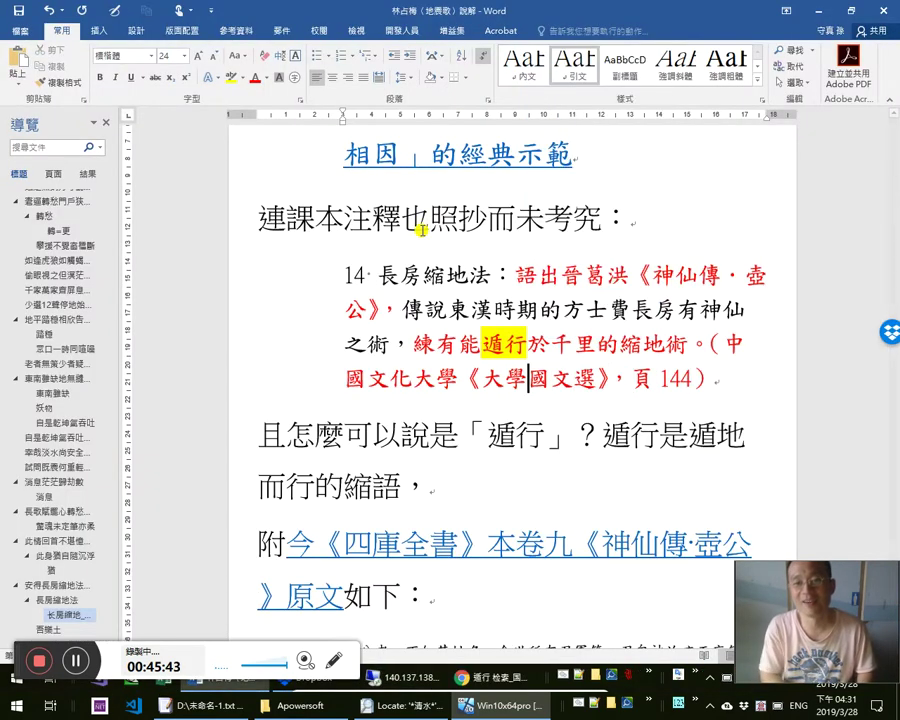
Recolour the parenthesised citation at the end of note 14 black and apply the Calibri Light font to it
key("ctrl+shift+Down")
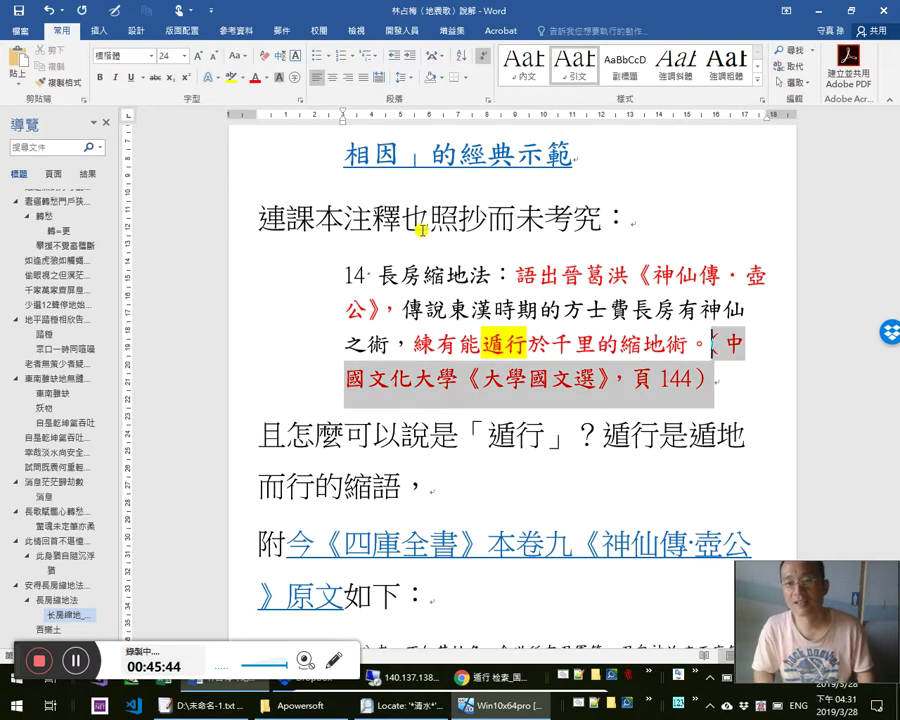
left_click(264, 78)
left_click(266, 96)
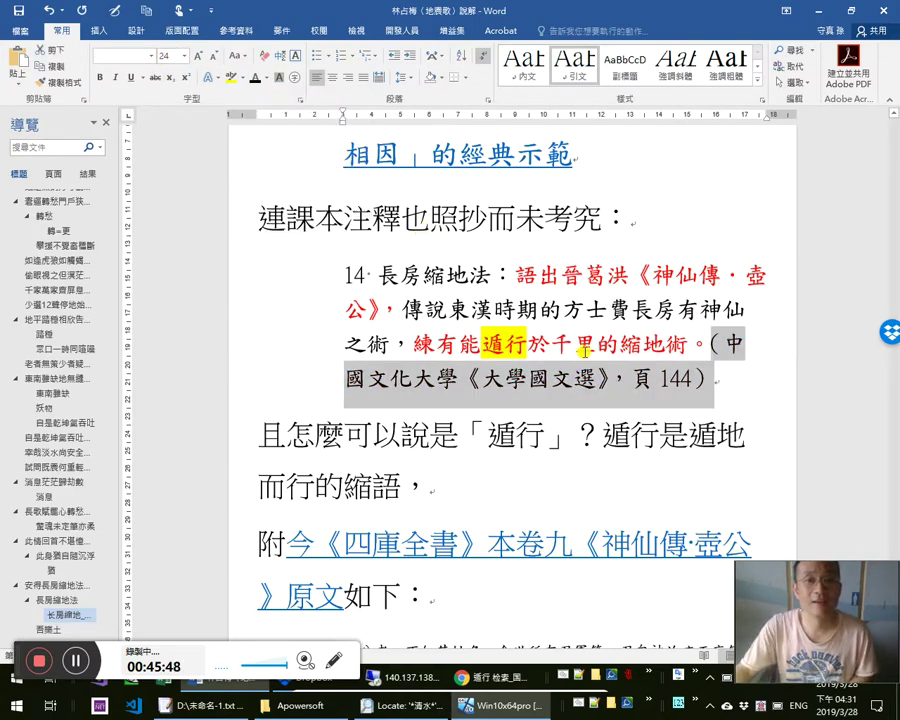
left_click(131, 57)
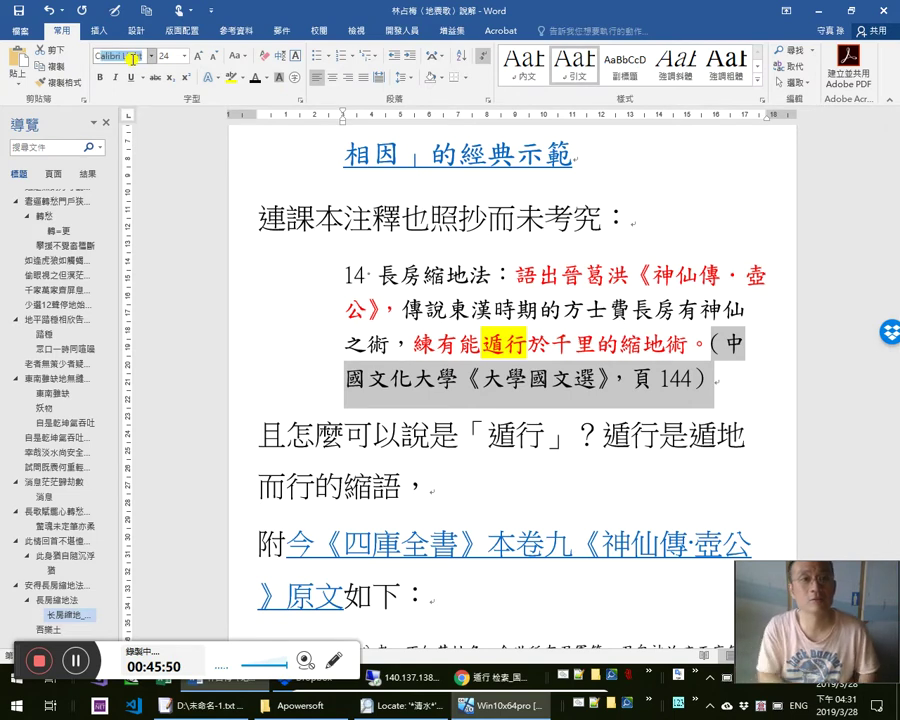
key("BackSpace")
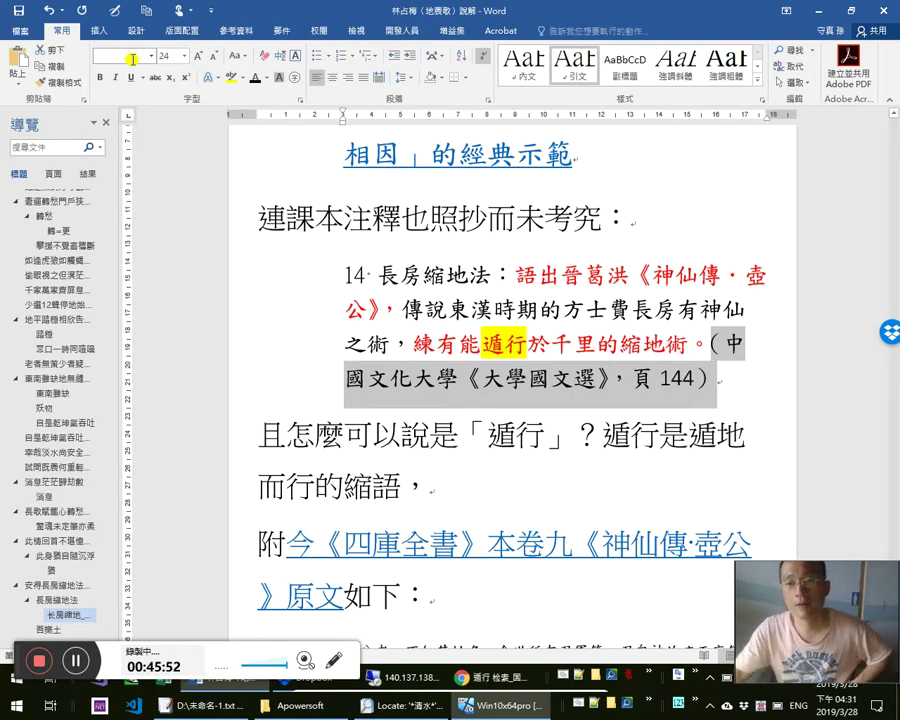
left_click(620, 434)
Enclose the second 遁行 and the phrase 遁地而行 in 「」 quotation marks in the paragraph below note 14
left_click(529, 346)
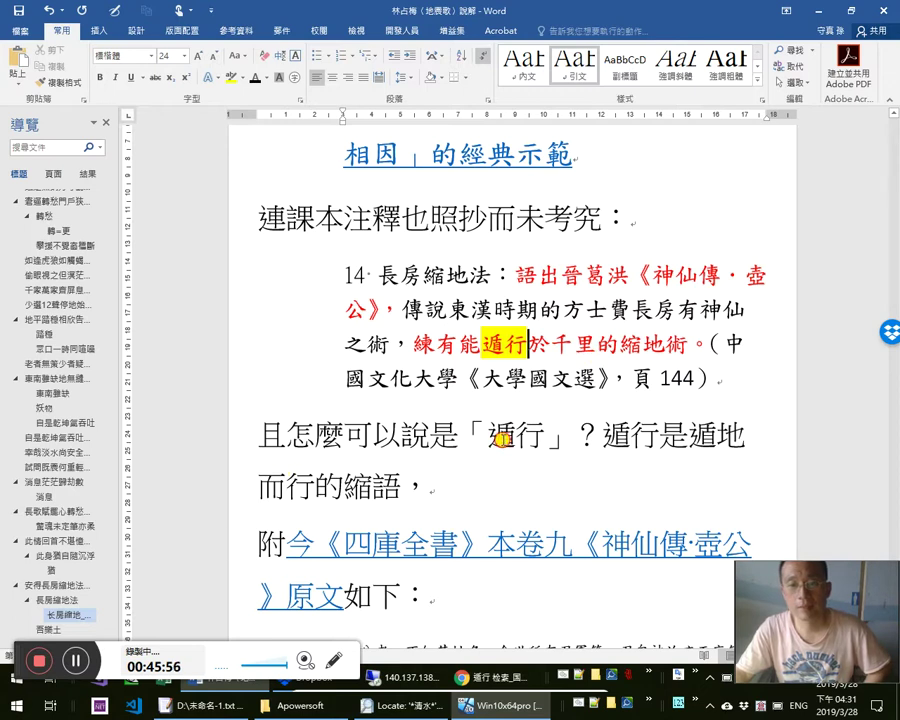
left_click(503, 438)
left_click(606, 452)
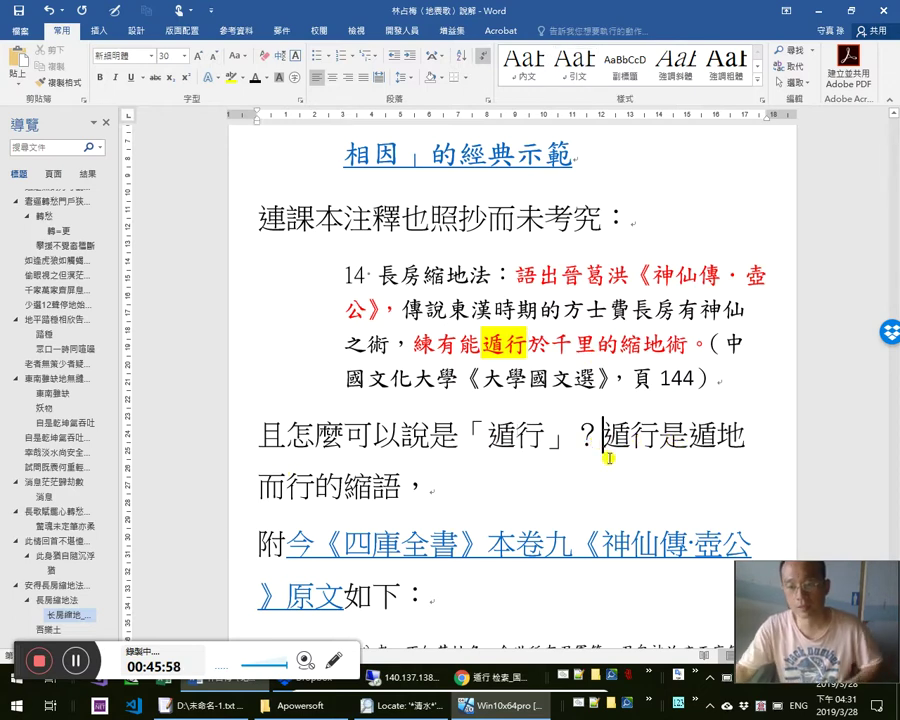
key("Right")
key("Right")
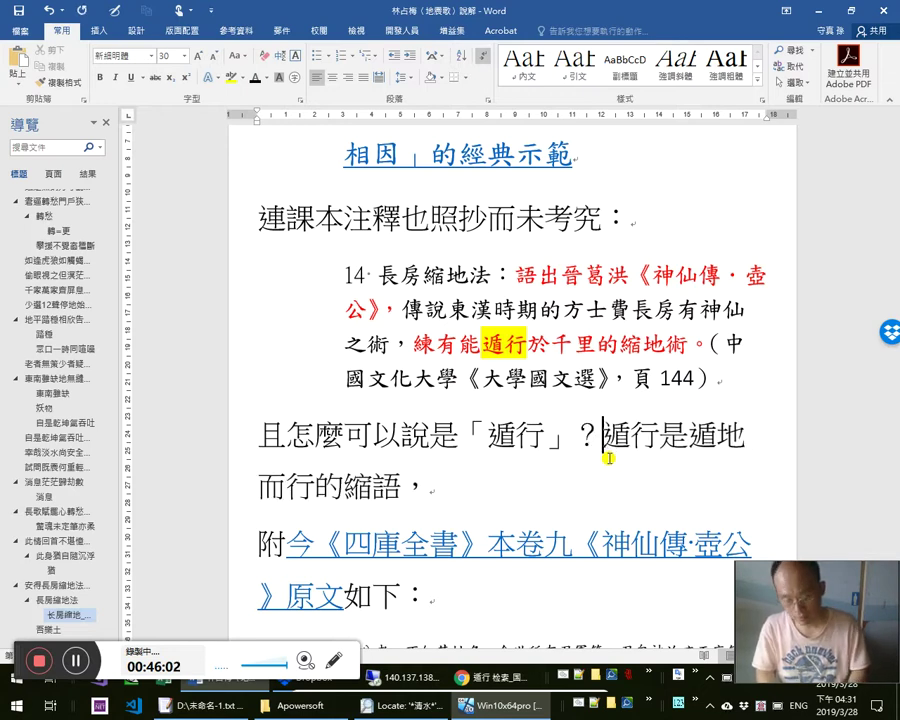
type("「遁行」")
key("Right")
type("「")
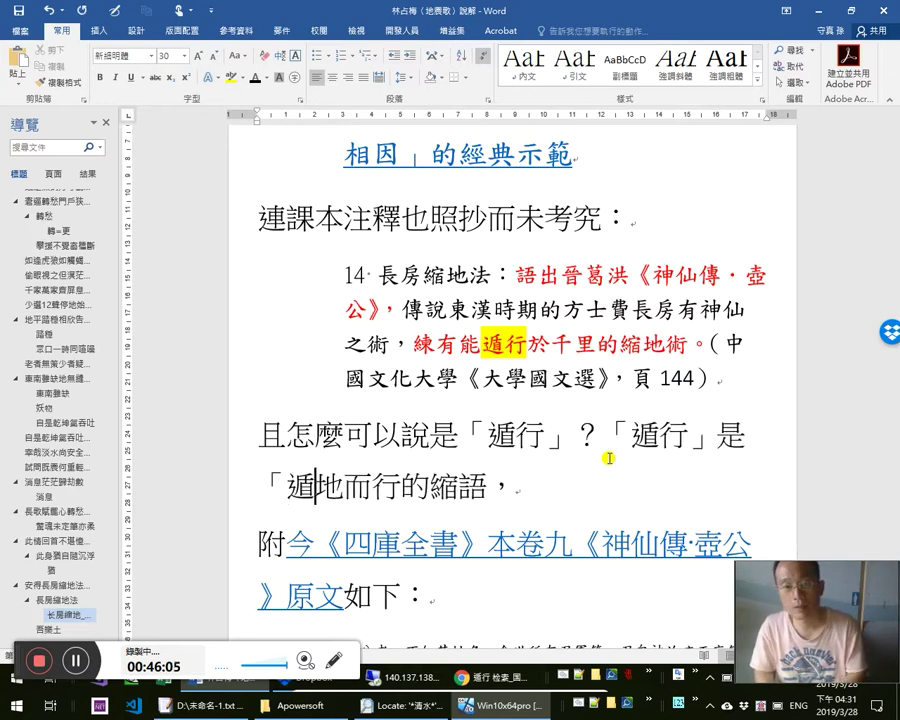
key("Right")
type("」")
key("shift+Left")
type("。")
key("ctrl+z")
Copy the quoted phrase 遁地而行 and paste it at the end of the same paragraph, after 的縮語，
key("Left")
key("Home")
key("Right")
key("shift+Right")
key("shift+Right")
key("shift+Right")
key("shift+Right")
key("ctrl+c")
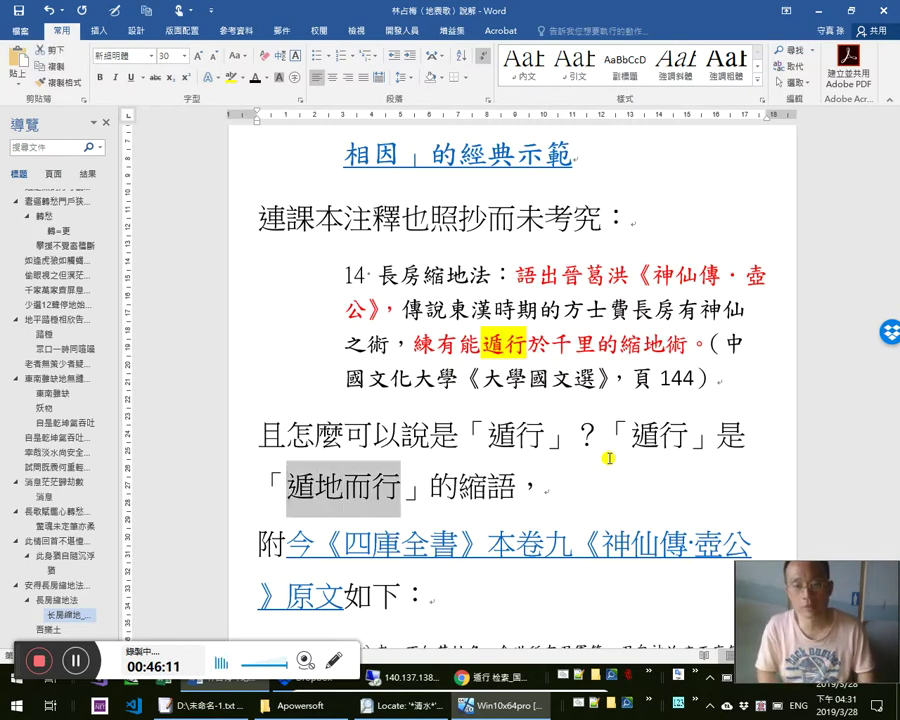
key("End")
key("ctrl+v")
type("札")
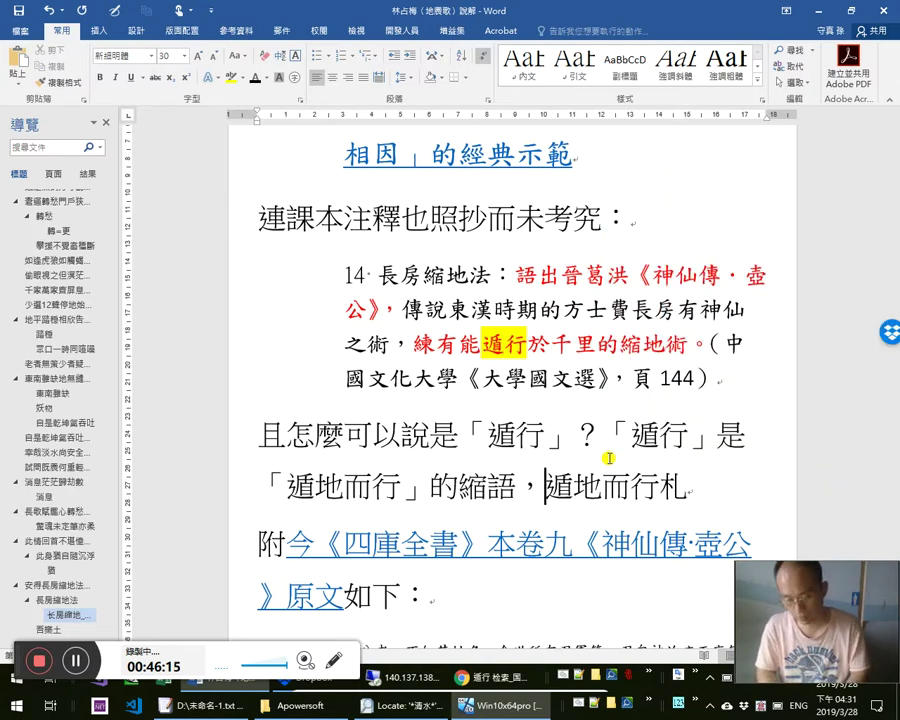
Enclose the pasted 遁地而行 in 「」 and complete the sentence with 相傳為《封神榜》內土行鯀的絕技。
type("「")
key("End")
type("」相傳")
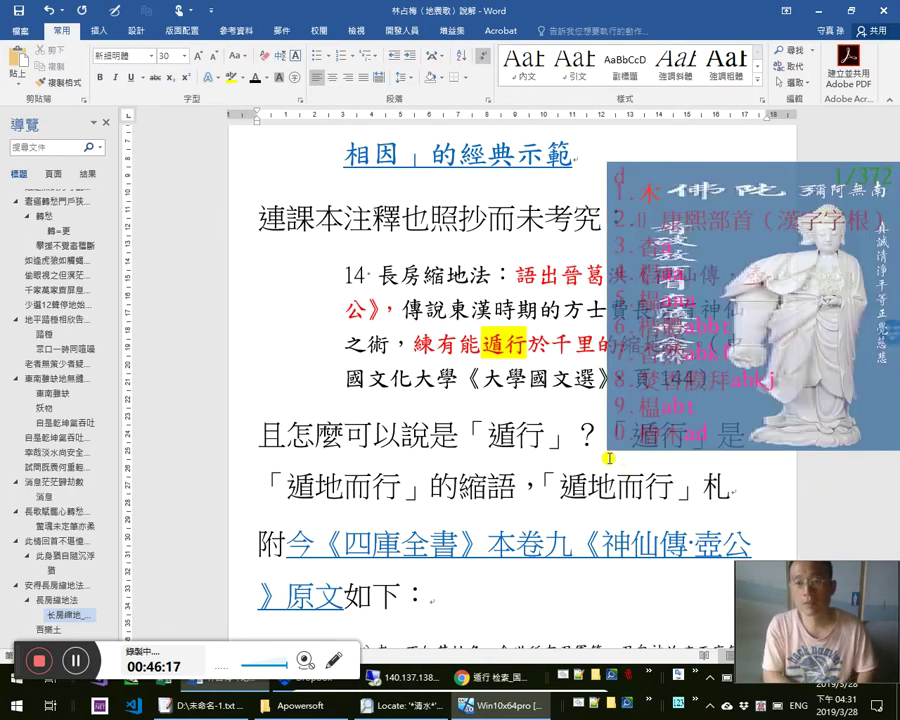
type("為《")
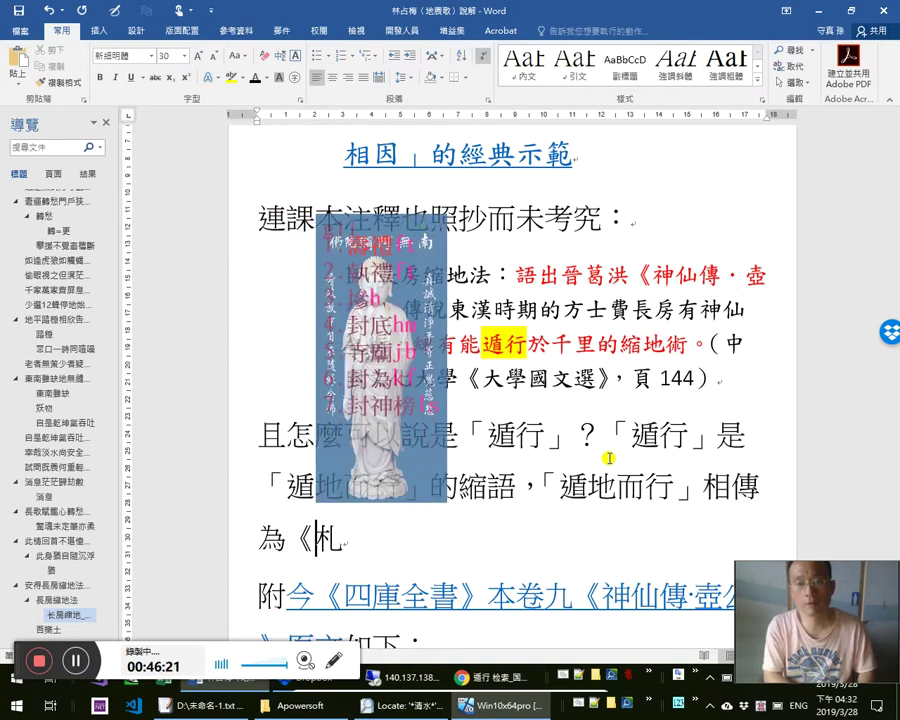
type("封神")
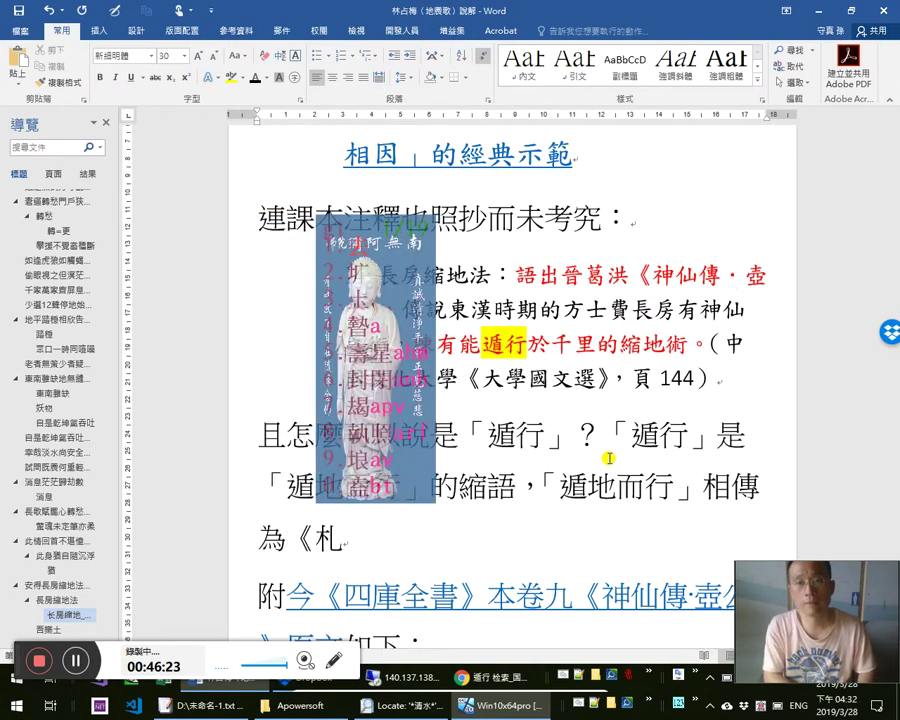
type("榜》內")
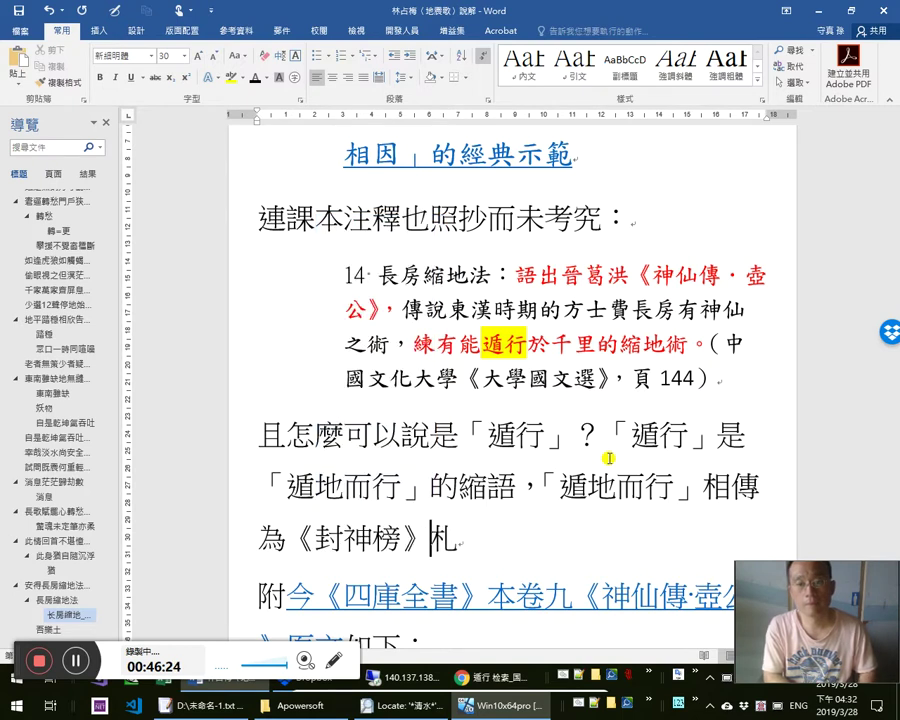
type("a")
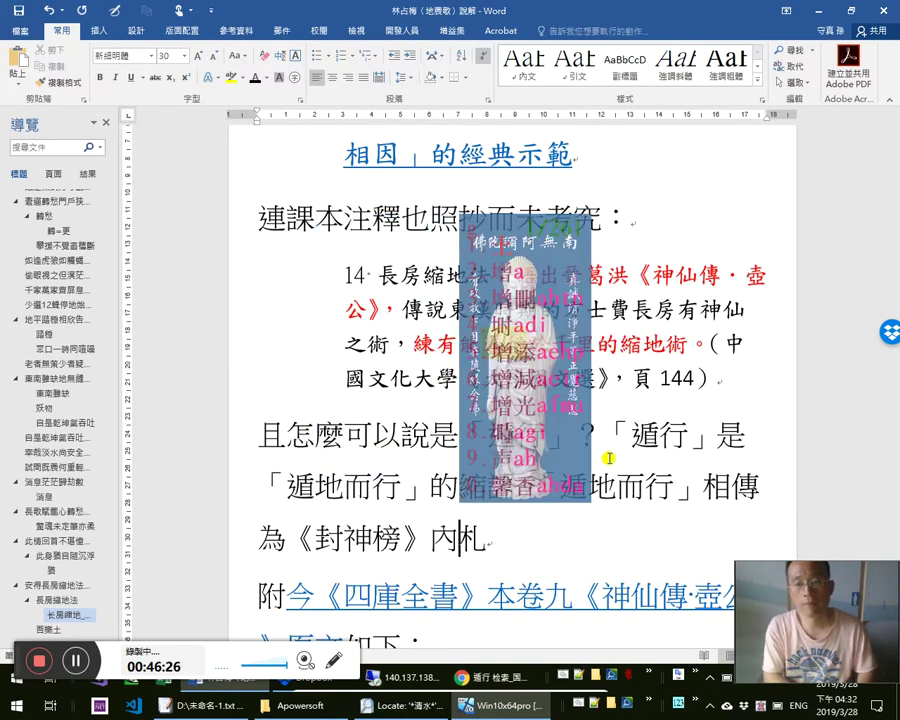
type("土行鯀的")
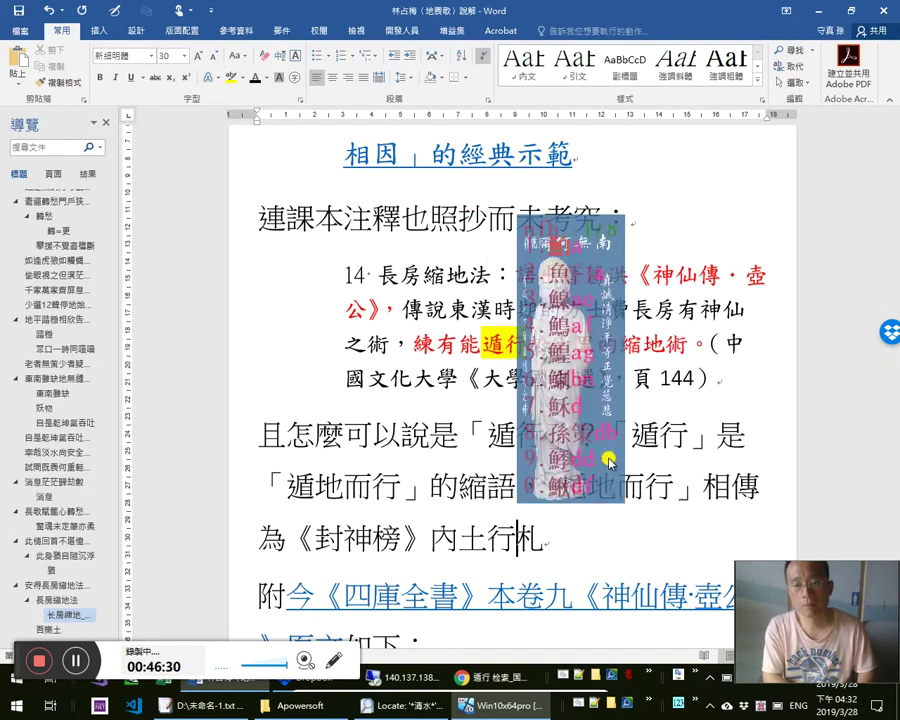
type("絕技。")
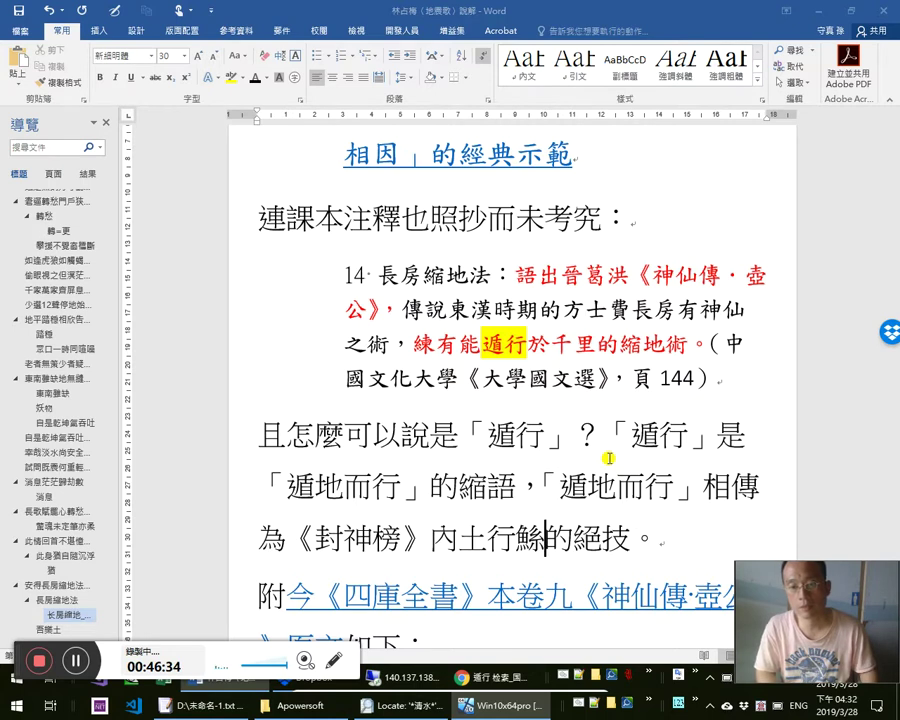
Correct the character name before 的絕技 to 土行孫 and select it
key("Down")
key("Return")
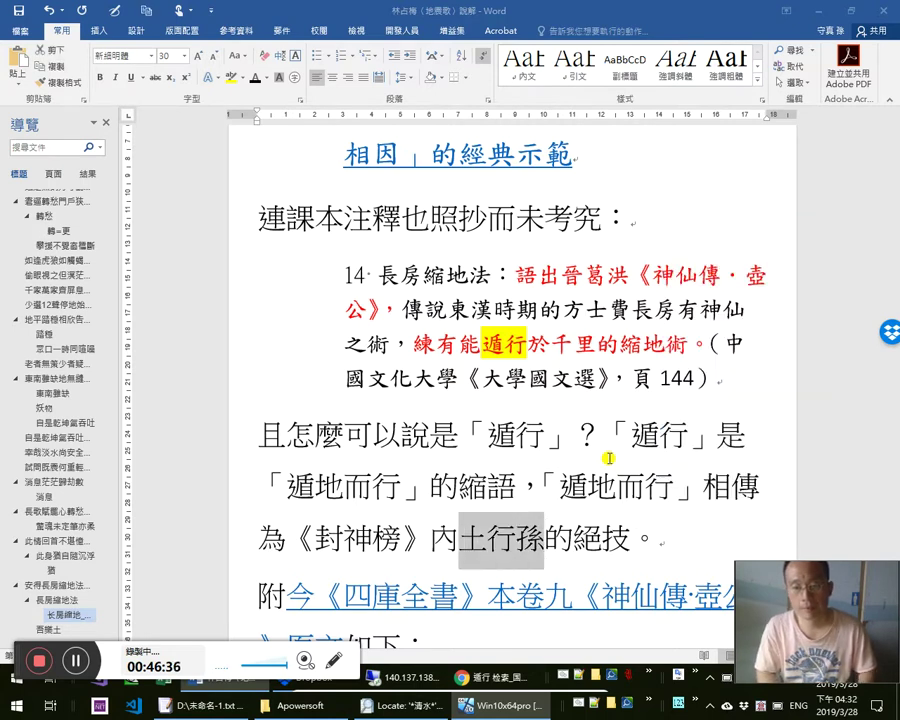
Switch to Notepad++ with the input-method word lists and search the open files for 土行孫
mouse_move(594, 703)
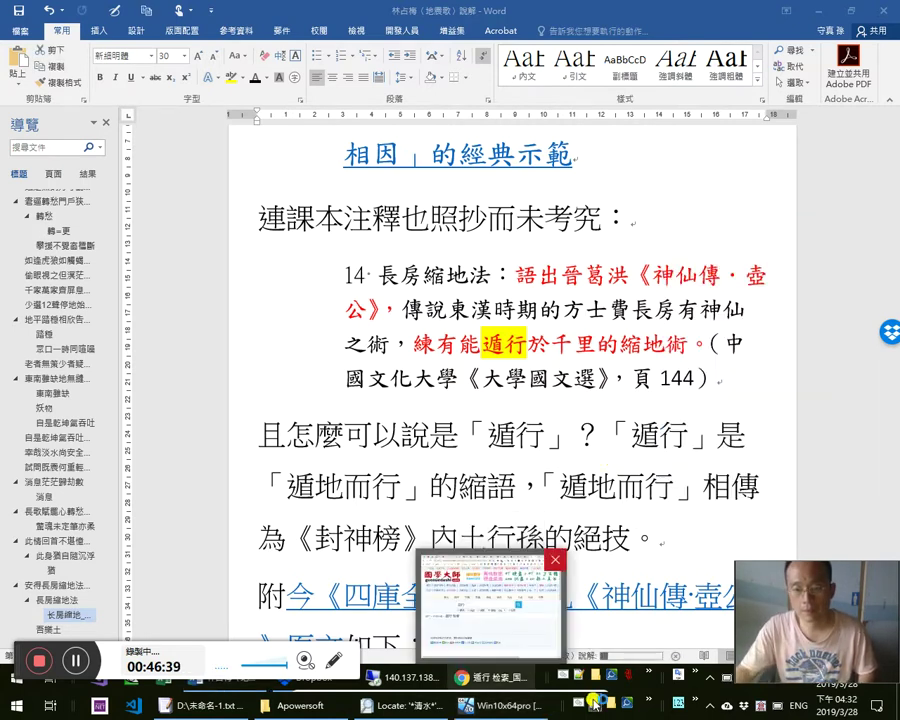
left_click(594, 703)
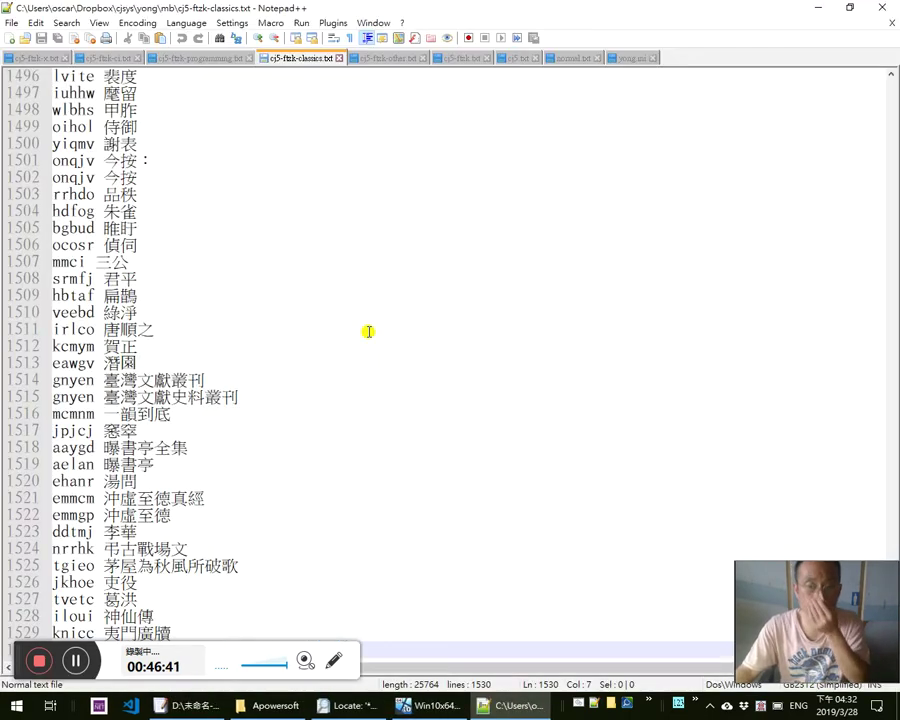
key("ctrl+f")
key("Return")
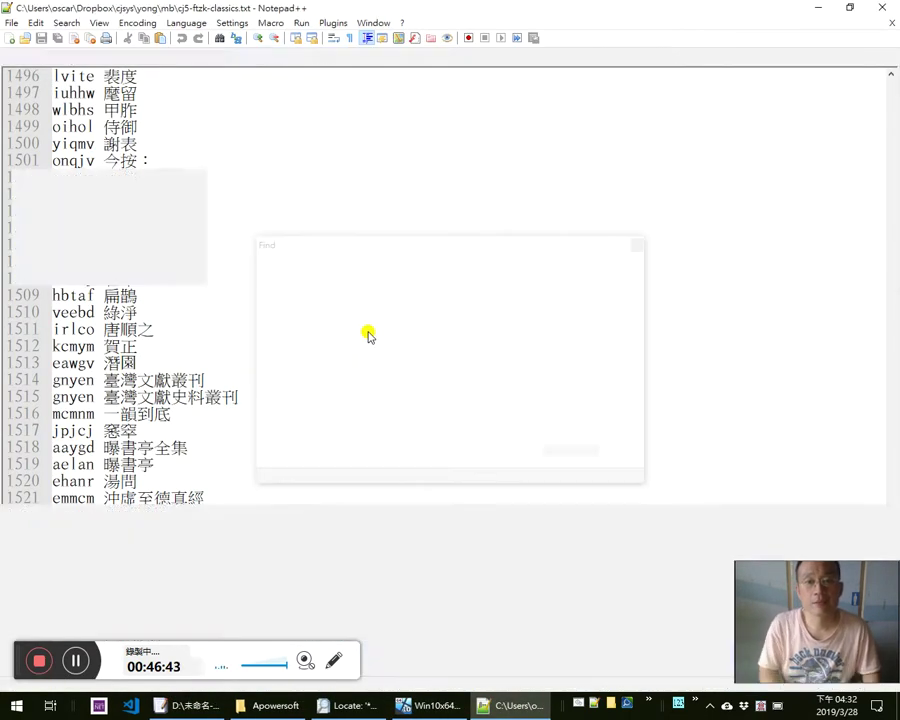
Add the entry ghnf 土行孫 as a new last line of cj5-ftzk-classics.txt
key("Escape")
key("ctrl+Tab")
key("ctrl+Tab")
key("ctrl+End")
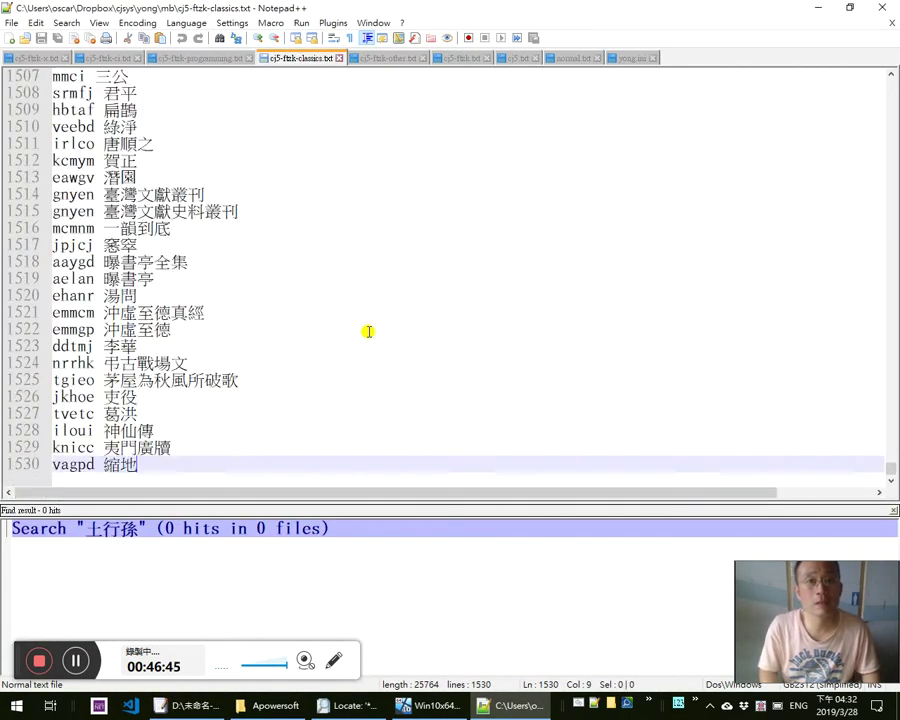
key("Return")
key("ctrl+v")
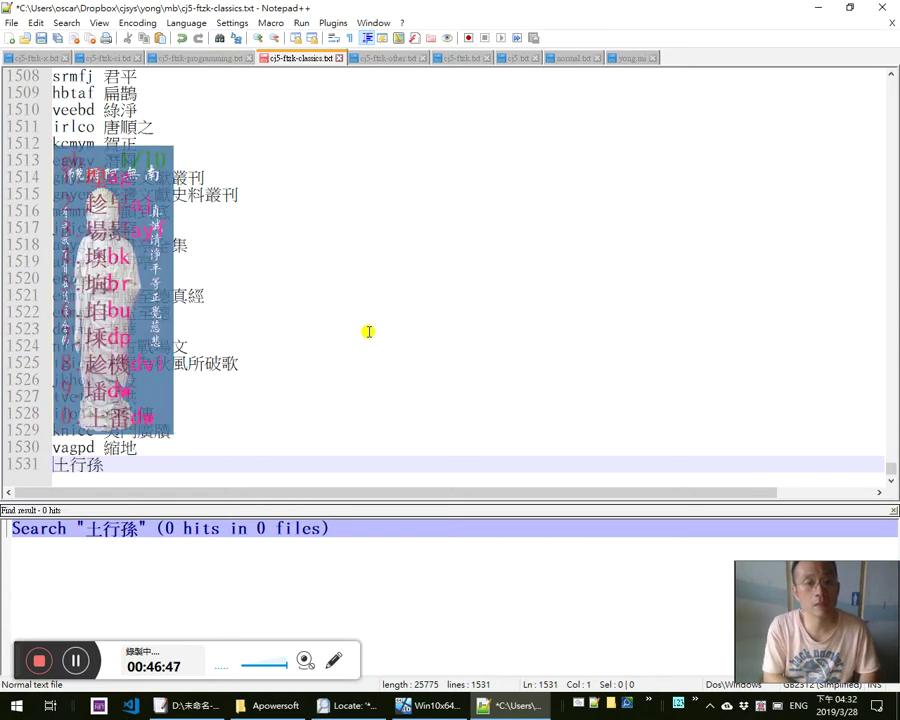
type("ghnf")
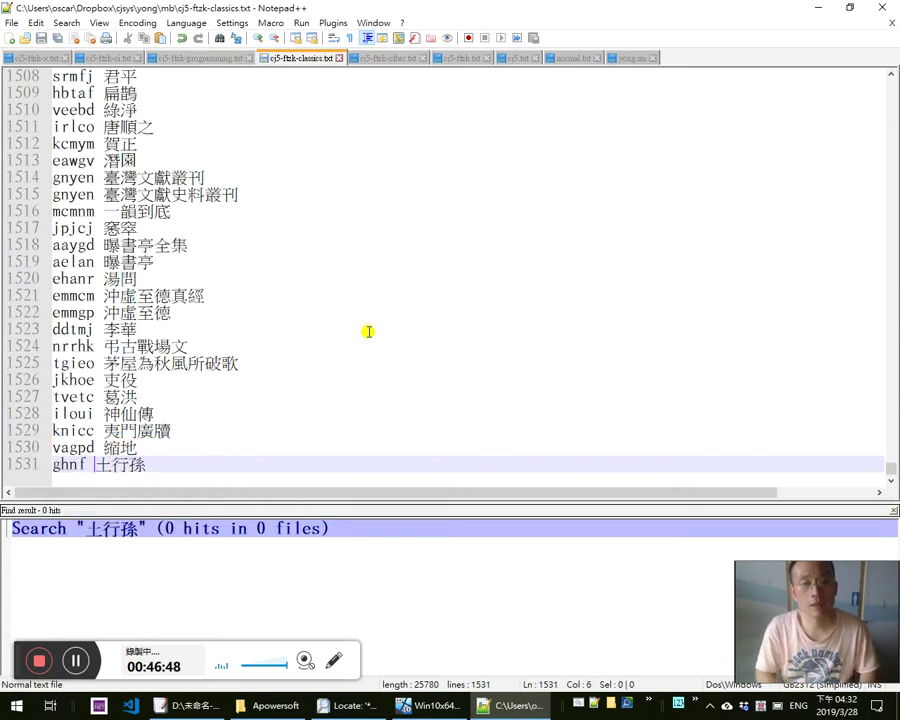
Switch to the textbook 大學國文選107.8.13.pdf in Acrobat and open a second window of it
key("alt+Tab")
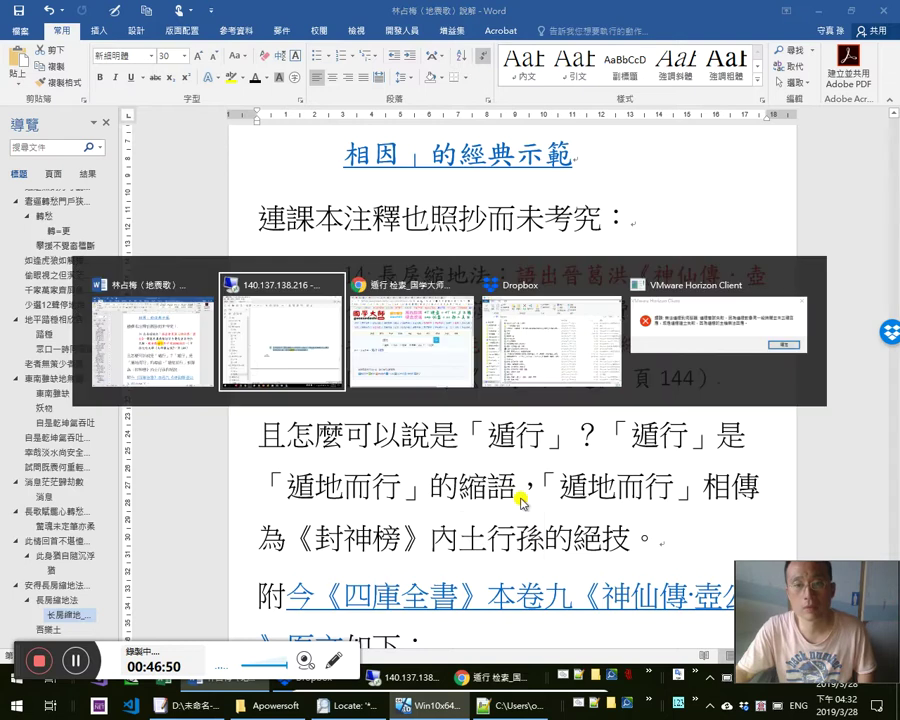
key("alt+Tab")
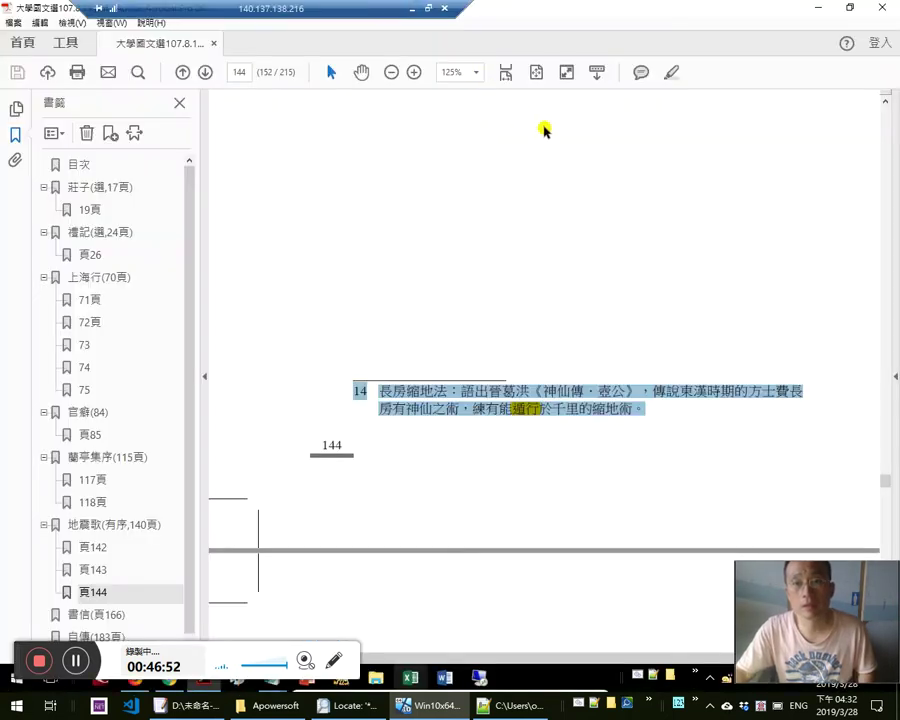
left_click(818, 8)
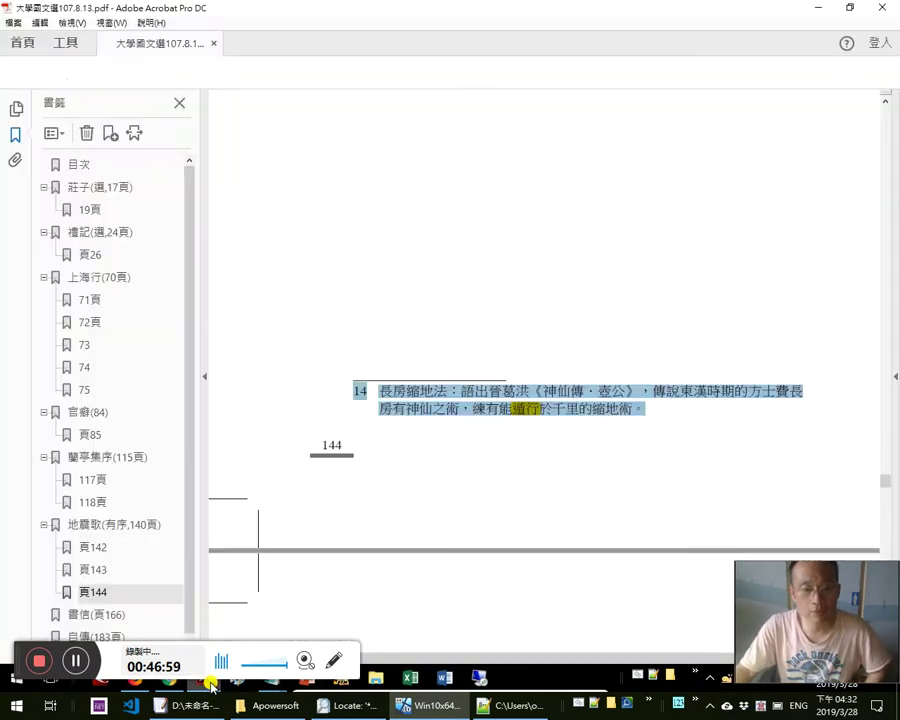
left_click(193, 681)
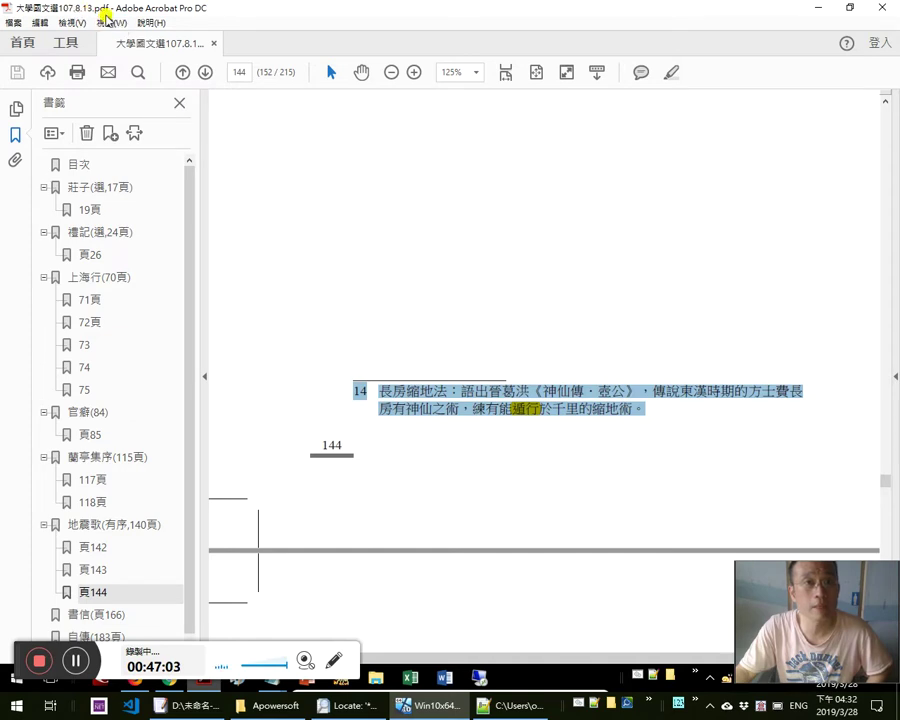
left_click(112, 22)
left_click(118, 44)
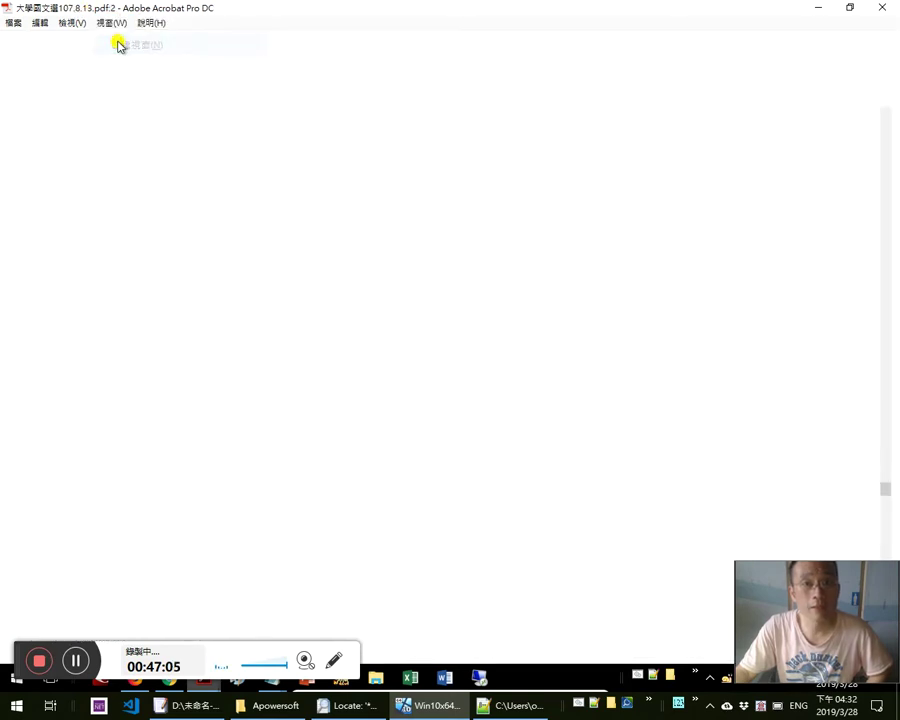
Examine the textbook's first and last pages, its preface and table of contents for the edition and publication year
key("Home")
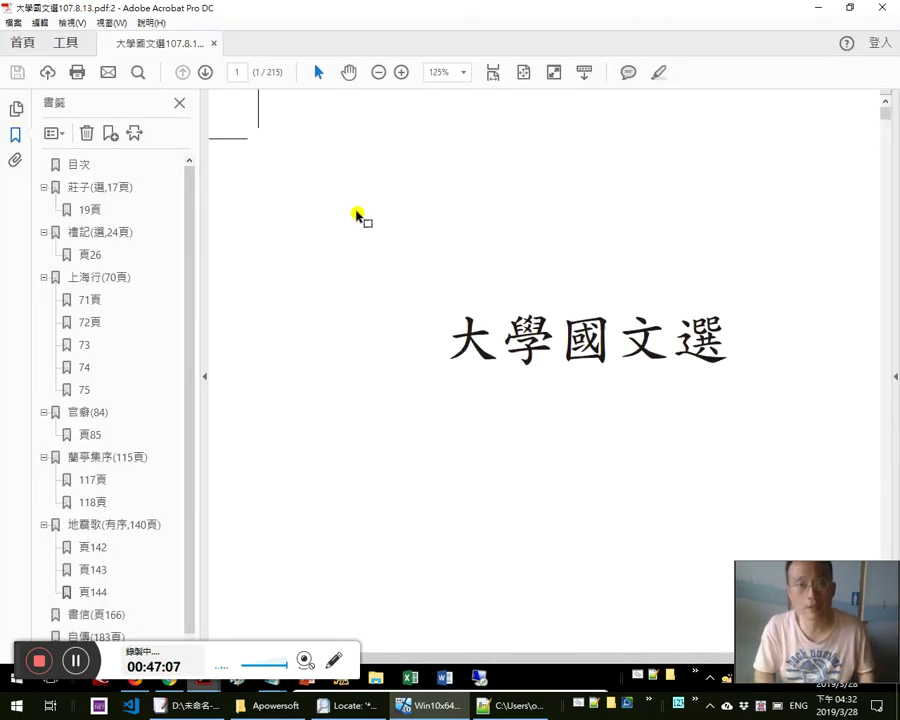
scroll(357, 215, "down", 15)
scroll(357, 215, "down", 5)
key("End")
scroll(357, 215, "down", 5)
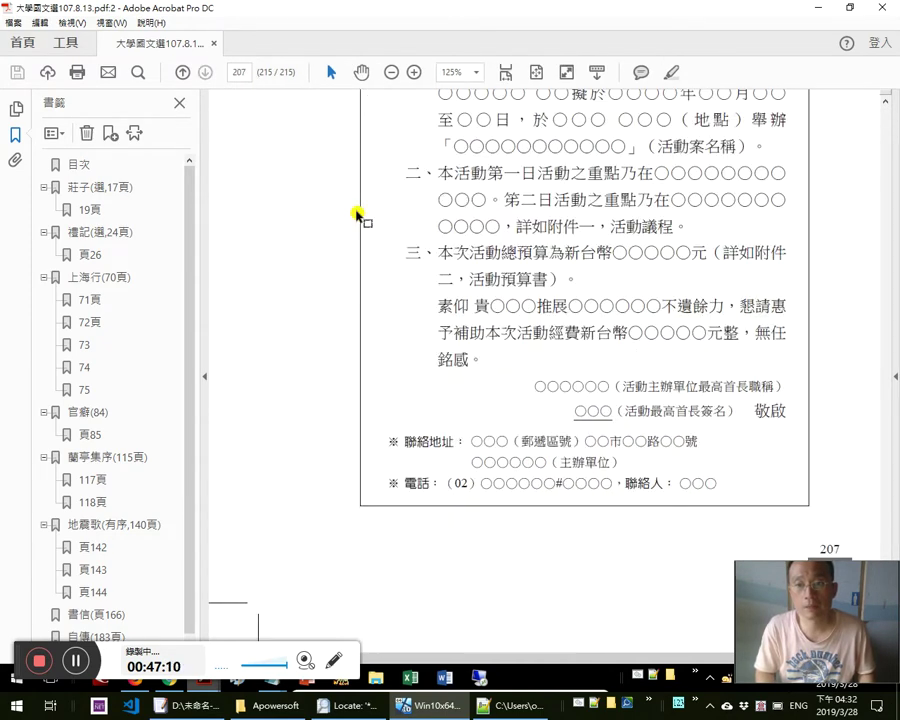
scroll(357, 215, "up", 15)
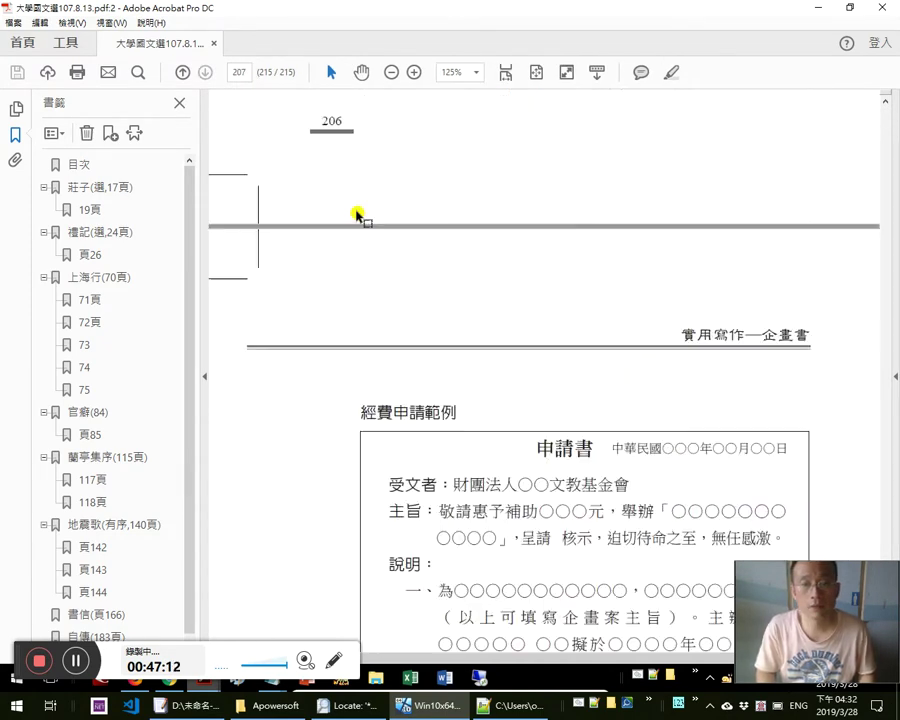
key("Home")
scroll(357, 215, "down", 10)
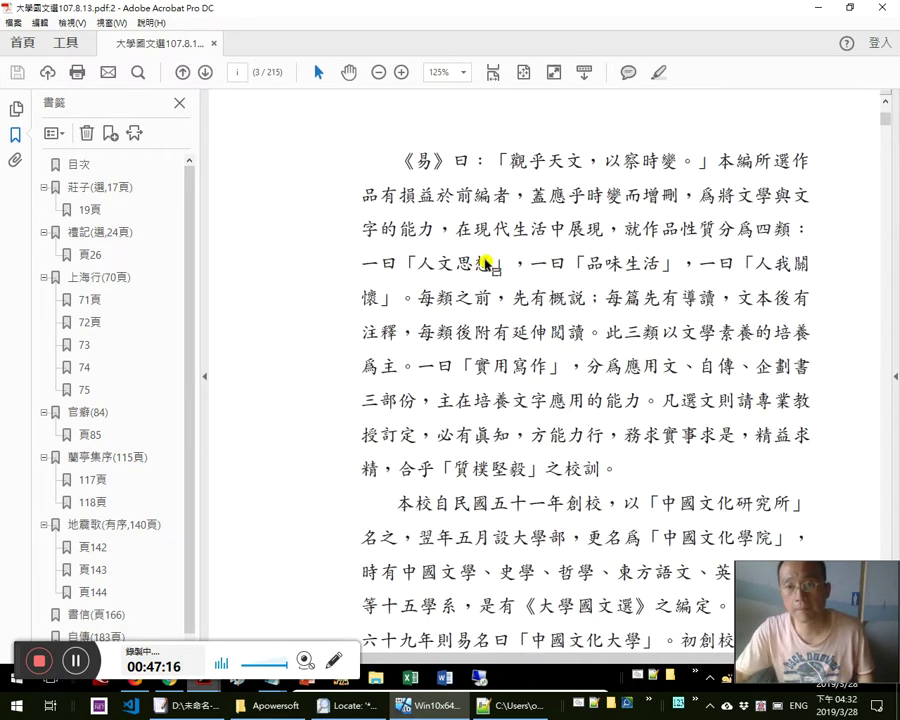
key("ctrl+minus")
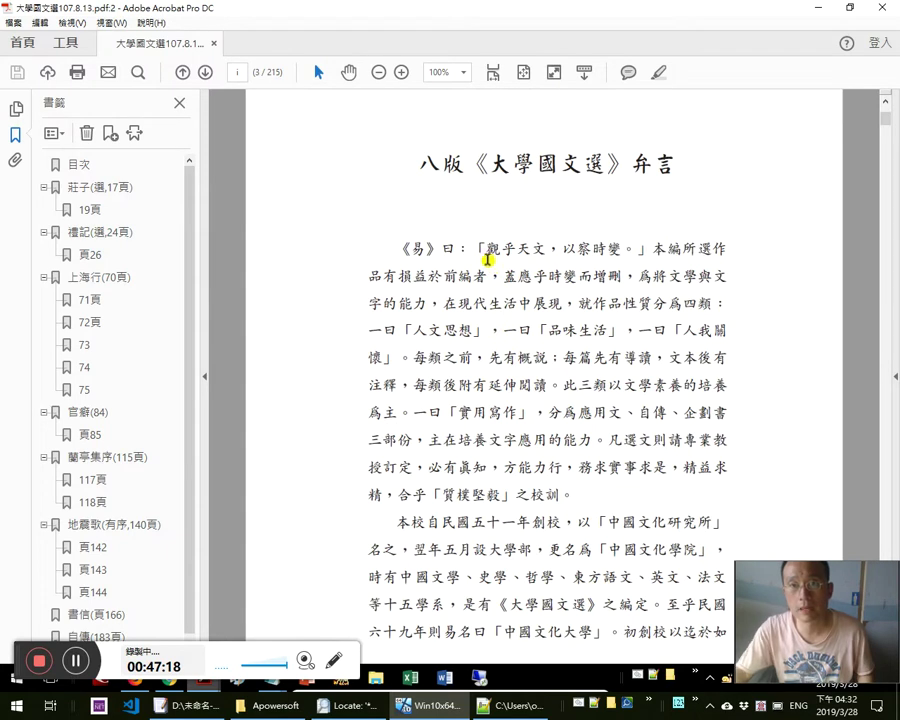
scroll(487, 260, "down", 15)
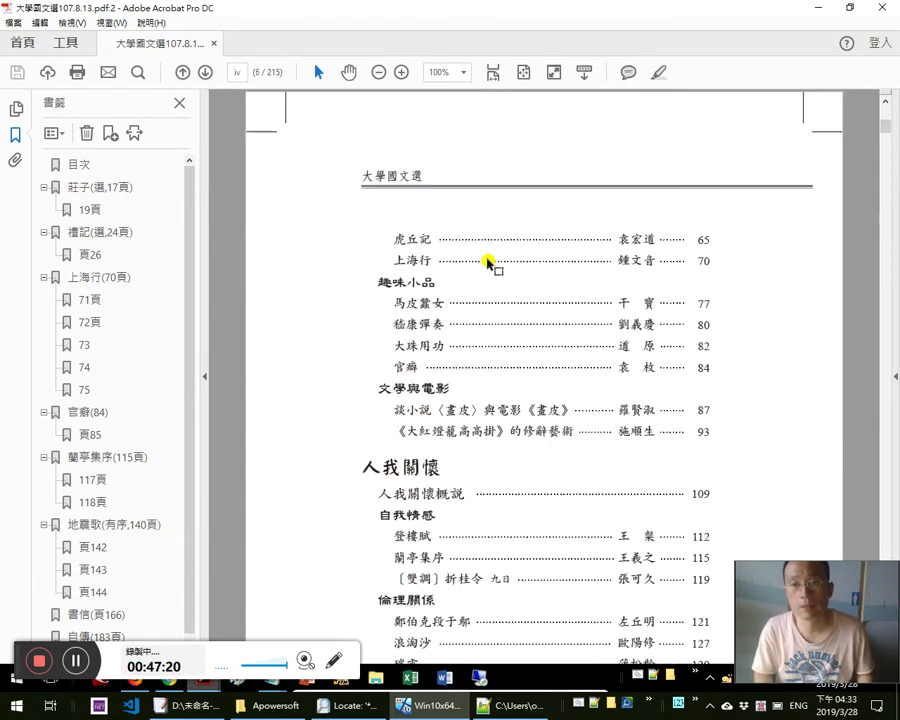
scroll(490, 265, "up", 10)
scroll(487, 263, "up", 8)
scroll(487, 263, "down", 5)
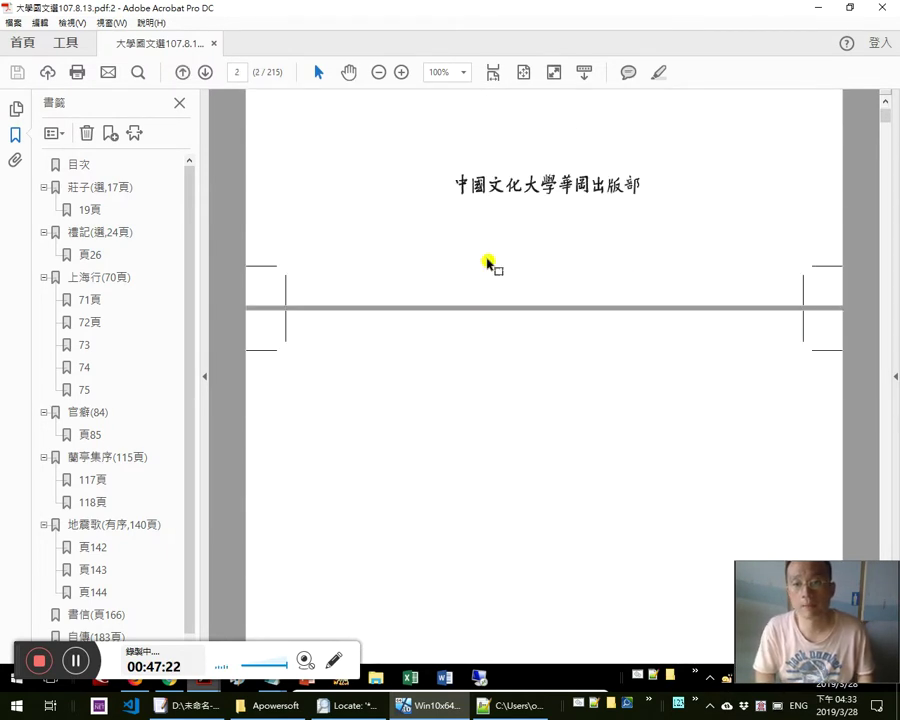
scroll(487, 262, "down", 10)
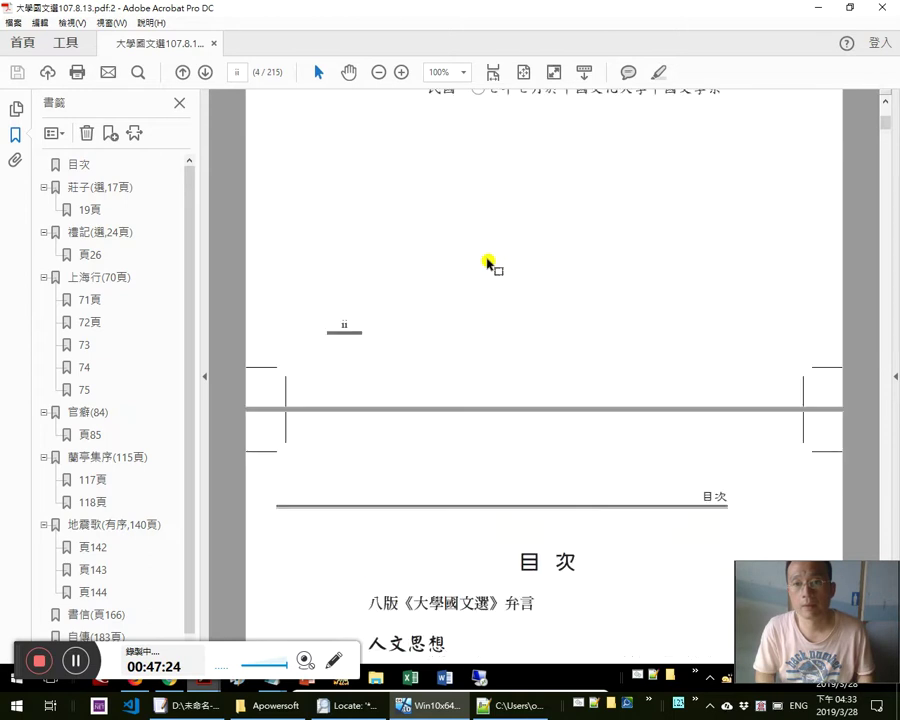
scroll(367, 257, "up", 1)
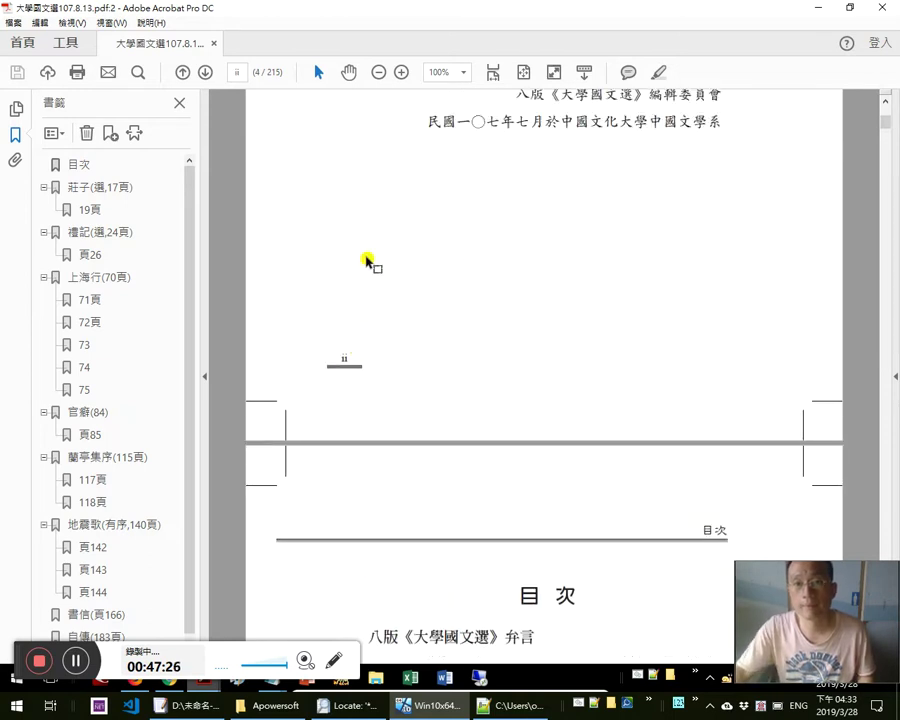
Return to the Word document and insert a pair of parentheses after 《大學國文選》 in note 14's citation
left_click(415, 10)
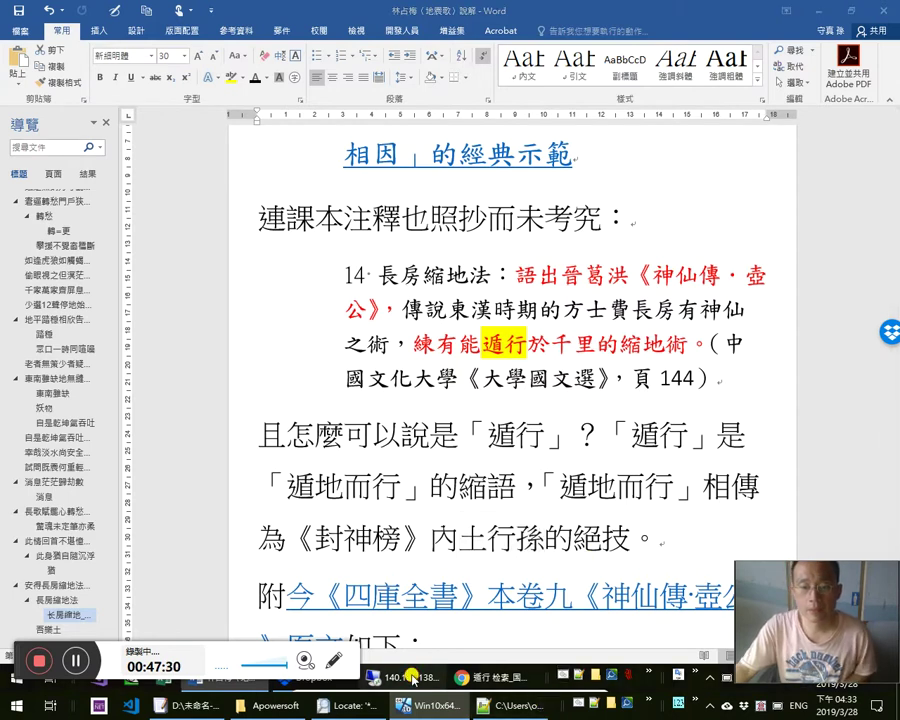
left_click(425, 705)
left_click(410, 8)
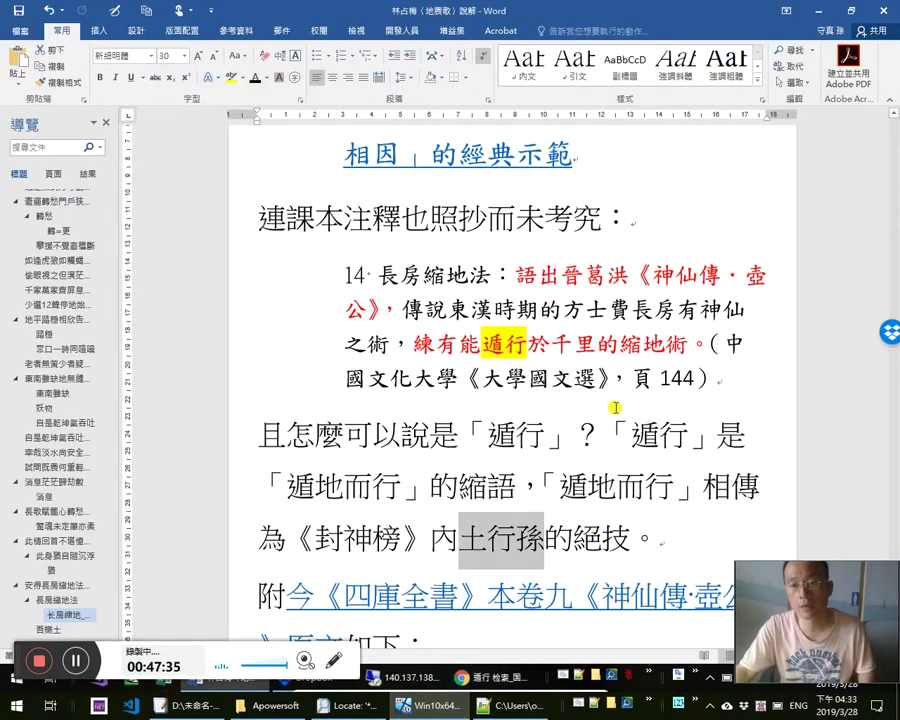
left_click(597, 379)
left_click(641, 388)
key("Left")
key("Left")
type("（")
type("民國")
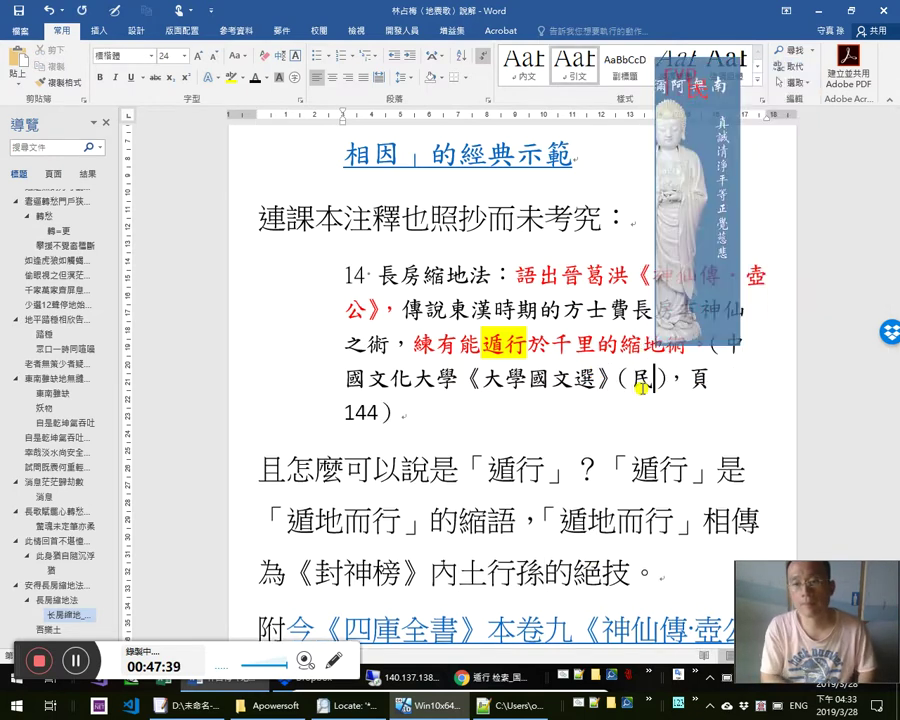
key("shift+Left")
key("shift+Left")
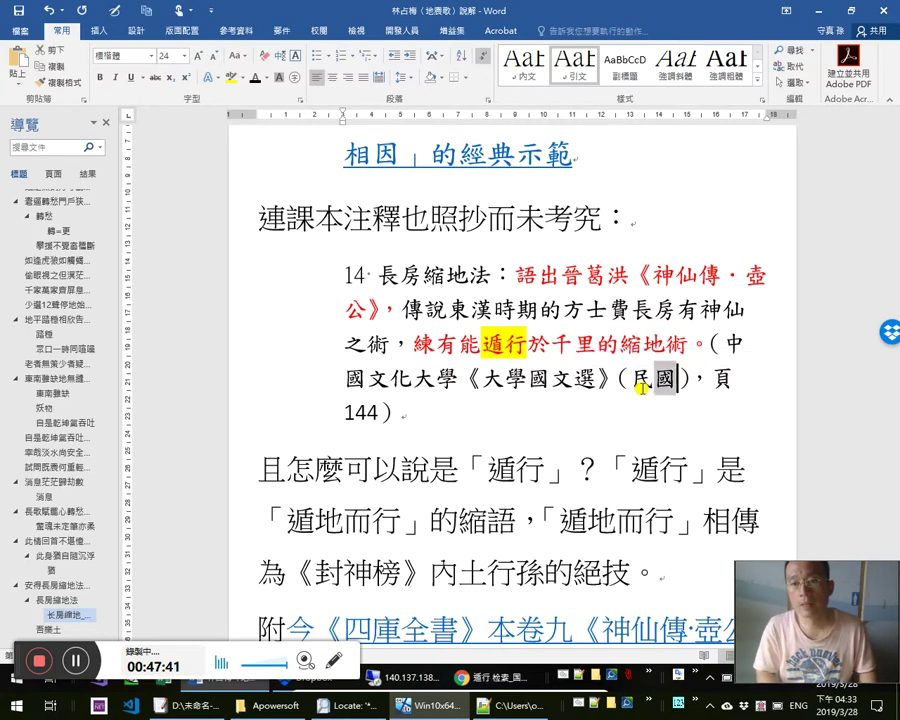
type("20")
key("BackSpace")
key("BackSpace")
type("民")
key("BackSpace")
type("a")
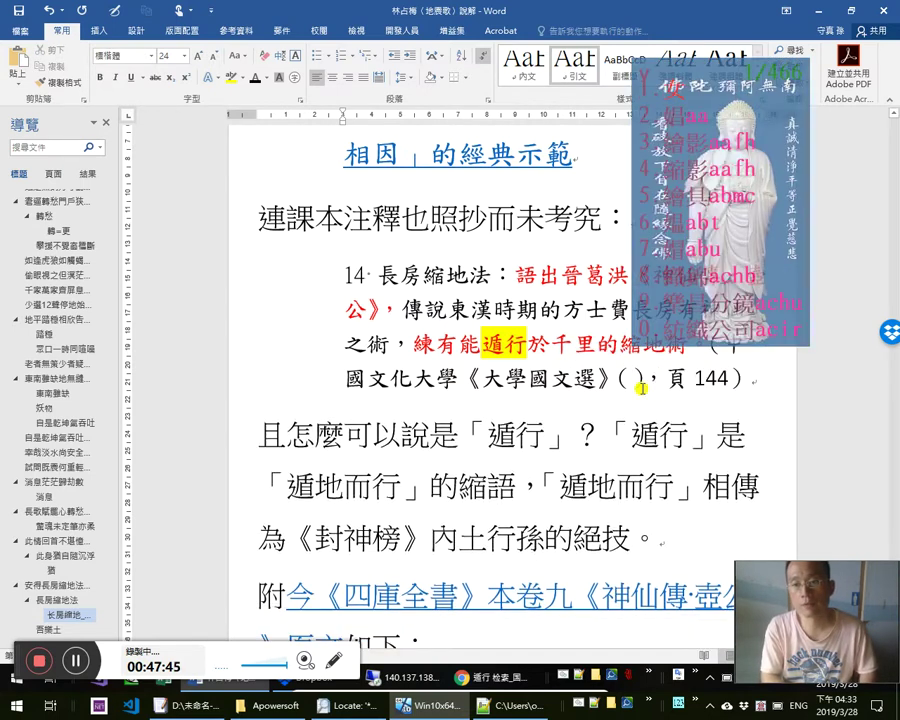
type("a")
key("BackSpace")
Enter 民國 107 年八版 inside the new parentheses of the citation and save the document
type("民國 ")
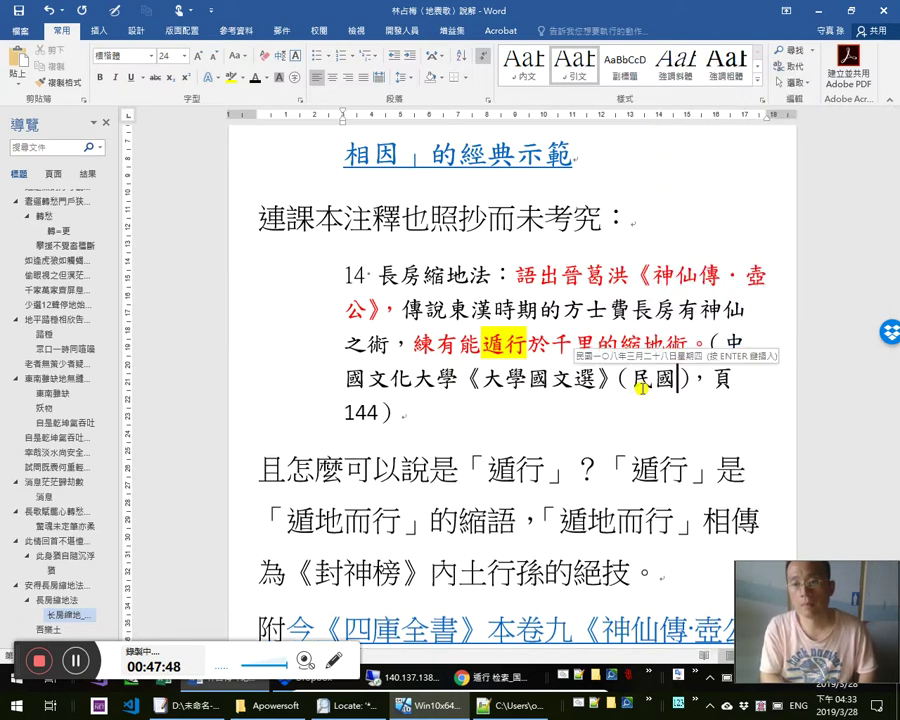
type("107 年")
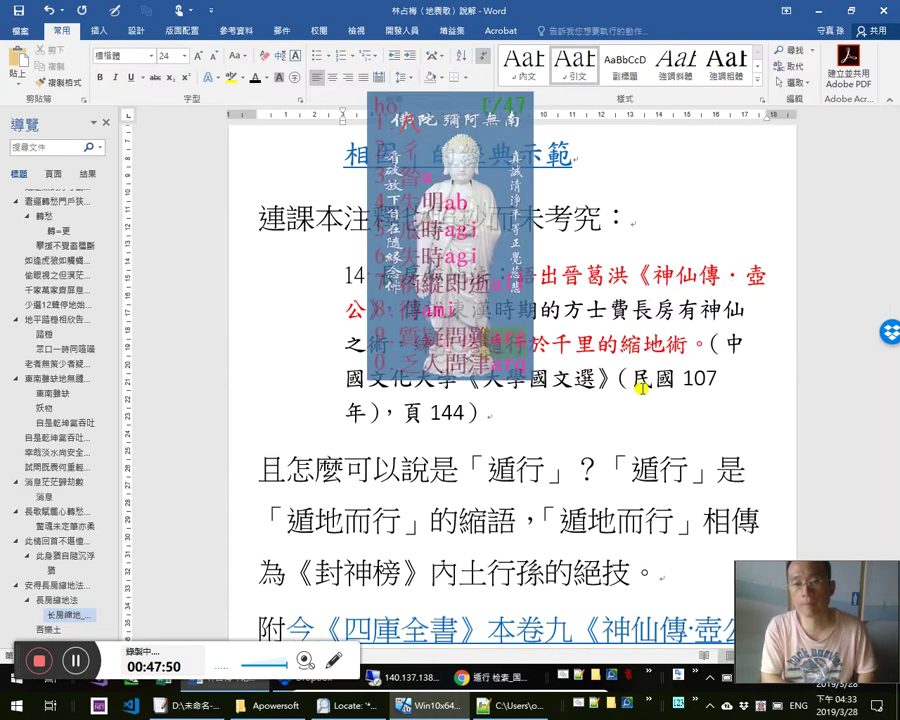
type("八版")
key("ctrl+s")
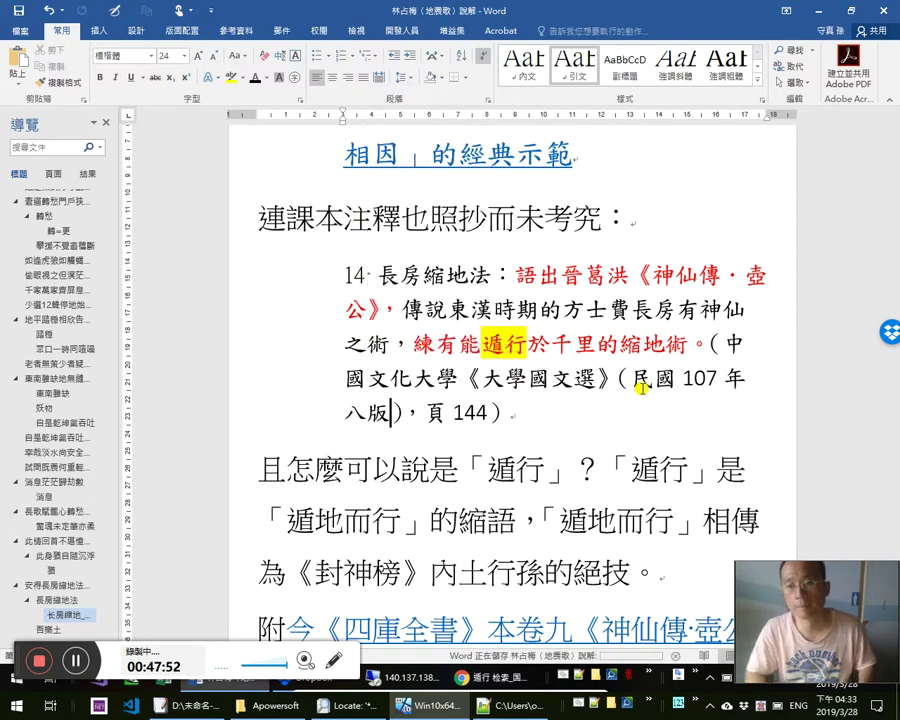
left_click_drag(610, 386, 606, 410)
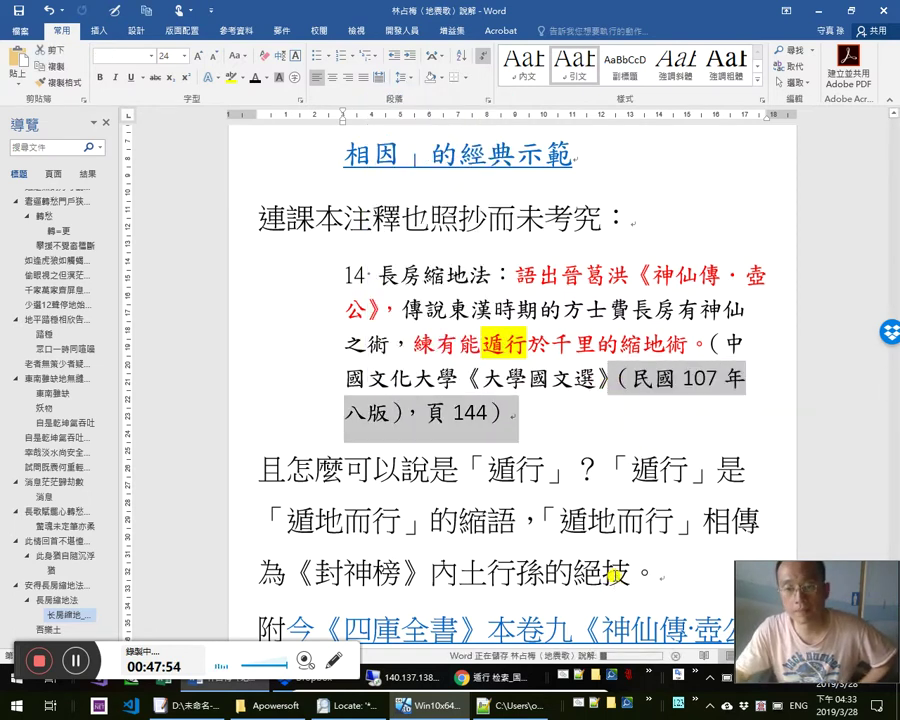
scroll(517, 464, "down", 2)
left_click(517, 464)
scroll(578, 532, "down", 1)
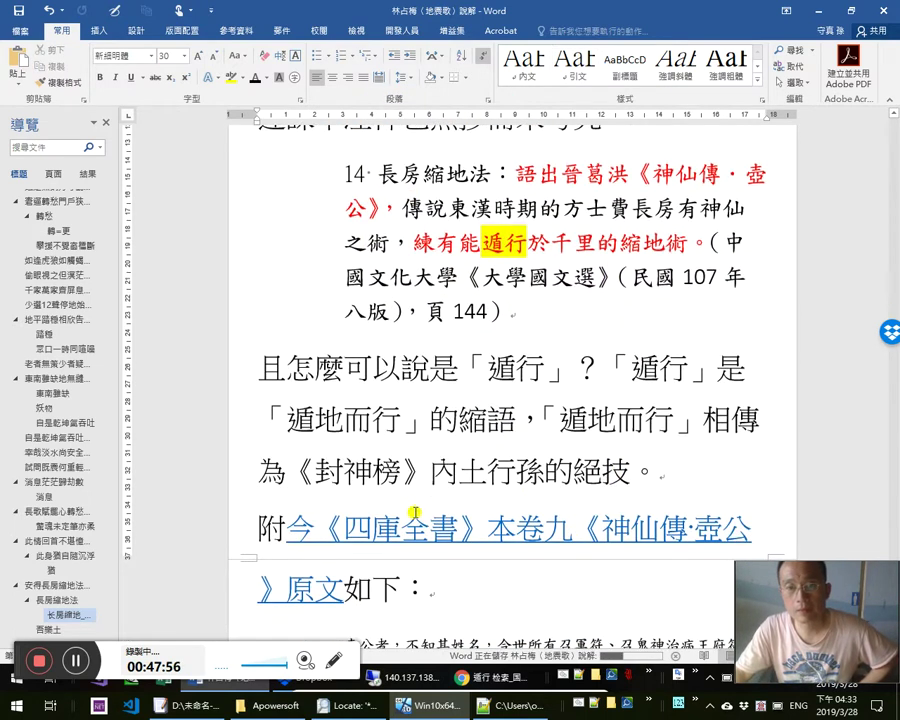
scroll(548, 547, "down", 3)
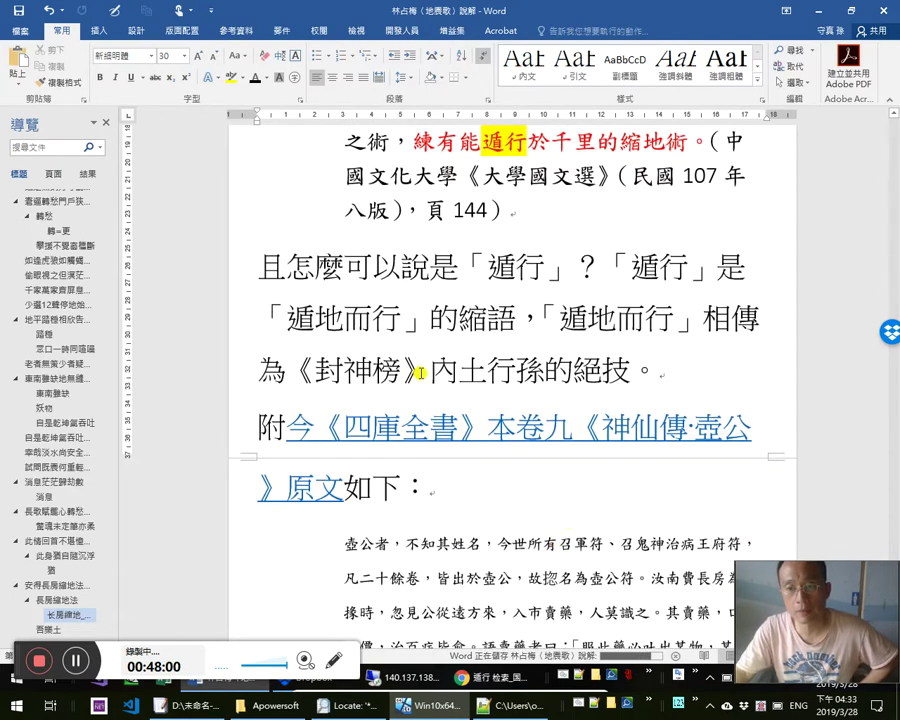
left_click_drag(465, 370, 562, 364)
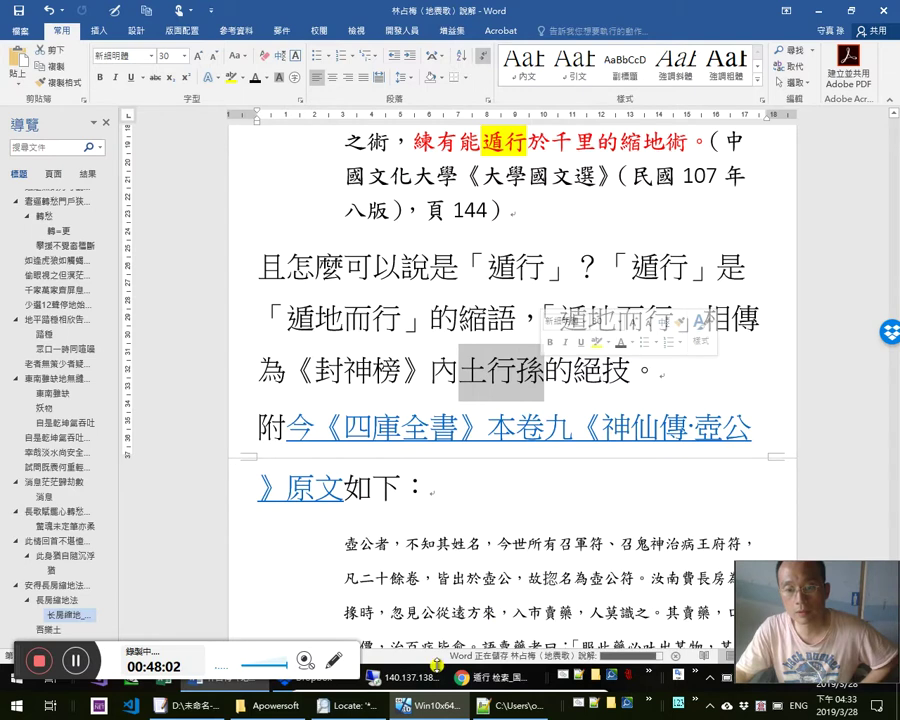
Switch back to the textbook PDF in Acrobat and close its second window
key("alt+Tab")
key("alt+Tab")
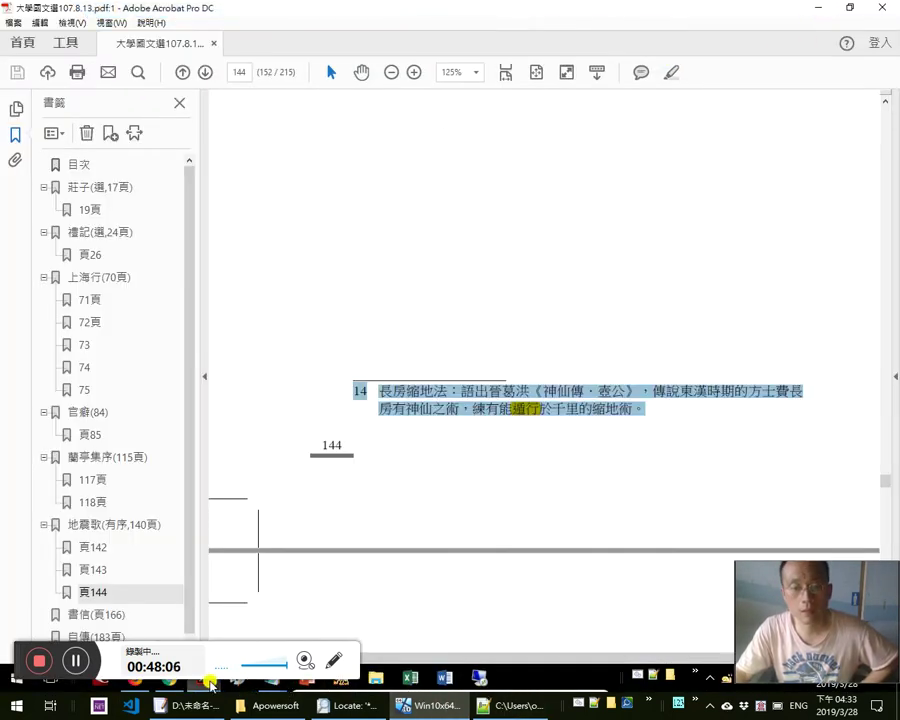
mouse_move(481, 682)
left_click(343, 541)
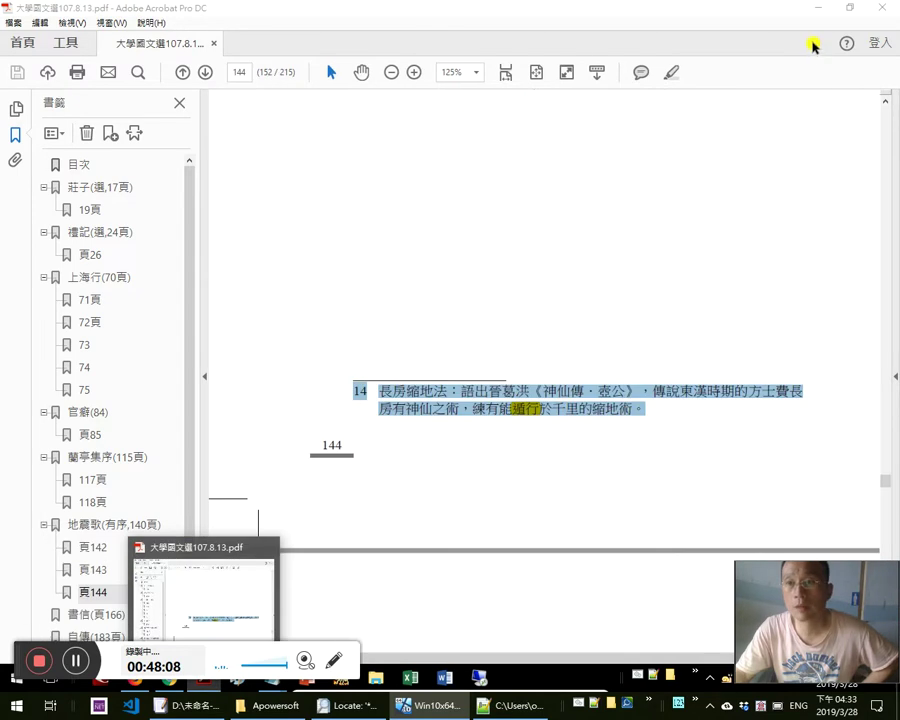
Switch from Acrobat to Chrome, find the open Baidu Baike page on 土行孙 and copy its address
left_click(819, 9)
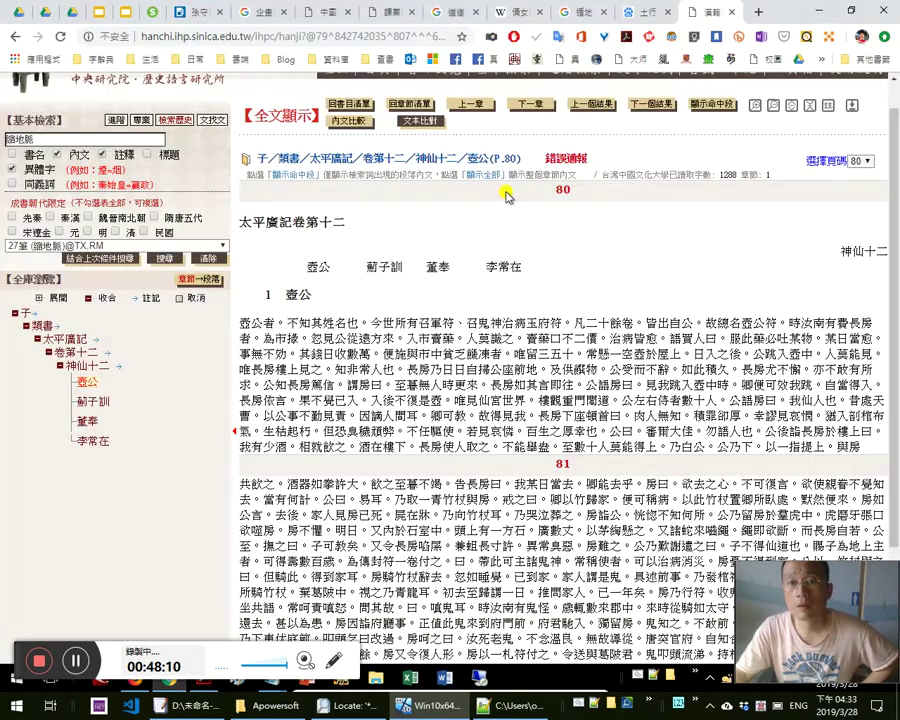
left_click(574, 14)
left_click(396, 12)
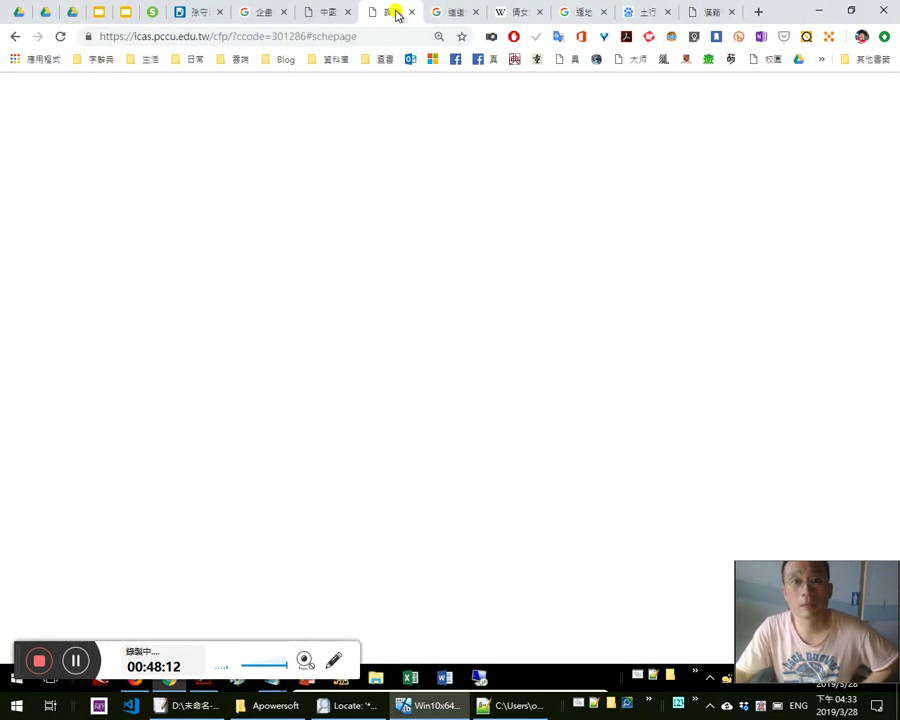
left_click(452, 12)
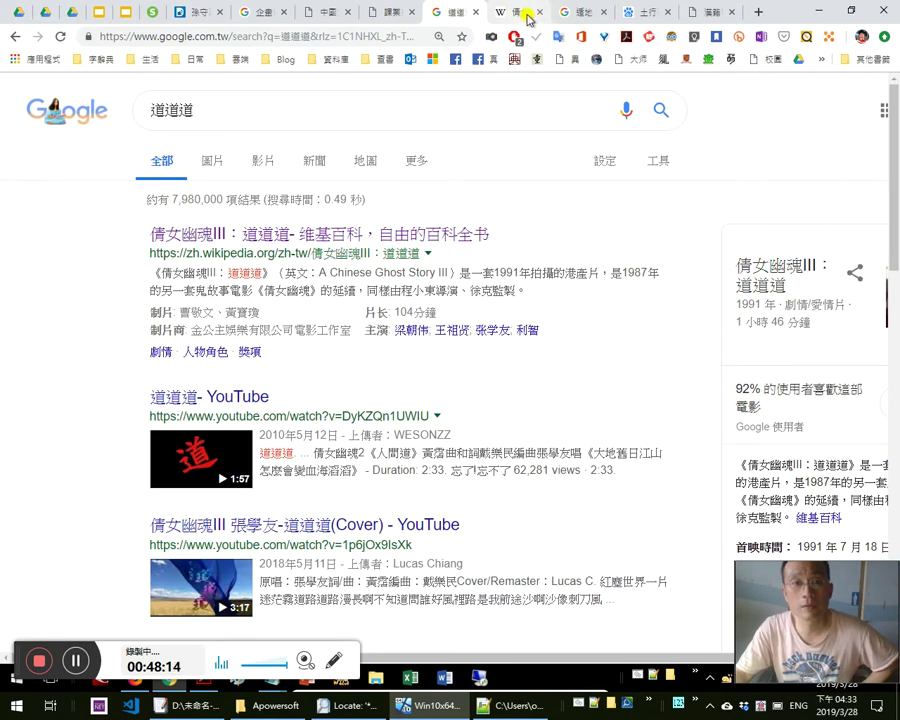
left_click(524, 19)
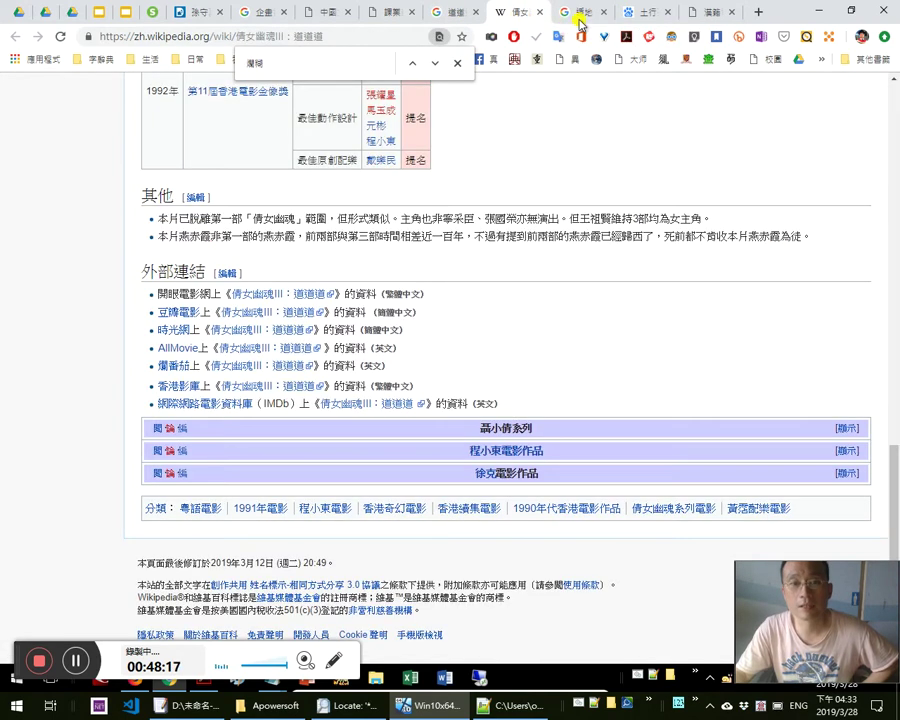
left_click(580, 18)
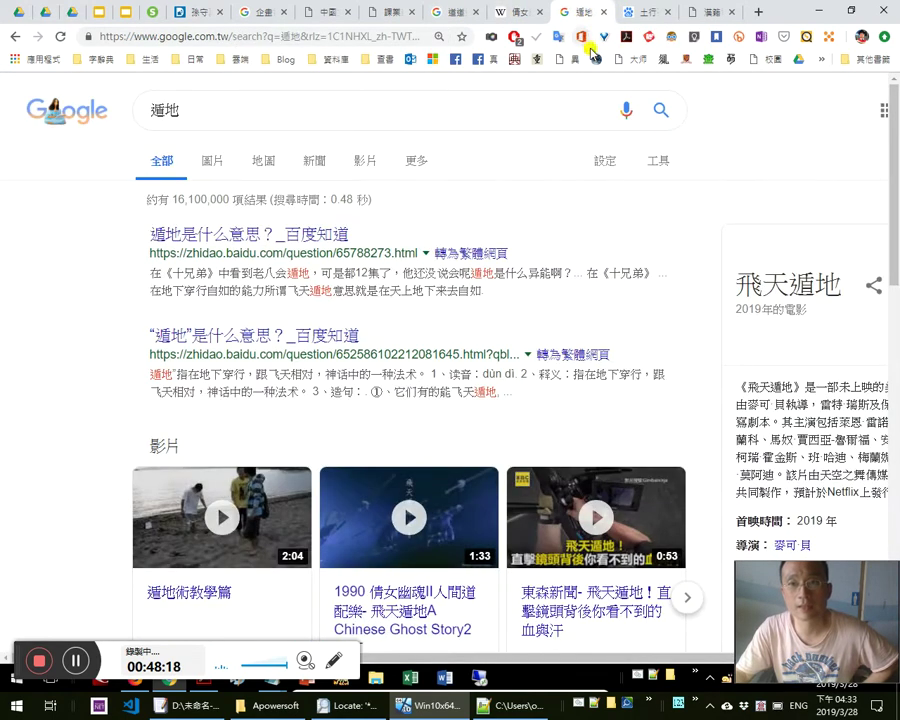
left_click(645, 14)
right_click(324, 37)
left_click(324, 37)
left_click(28, 277)
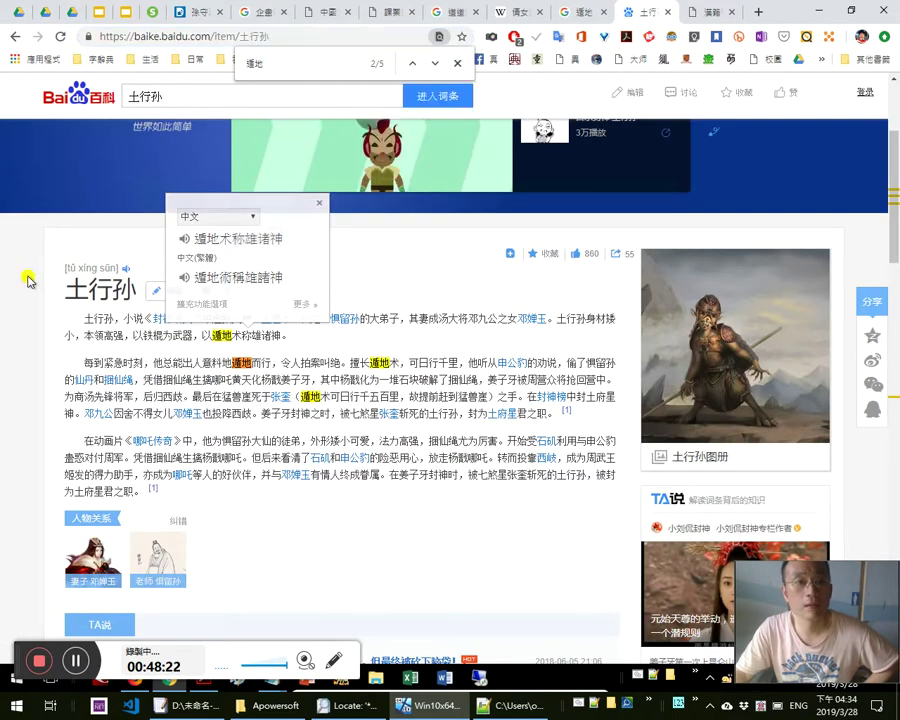
right_click(291, 36)
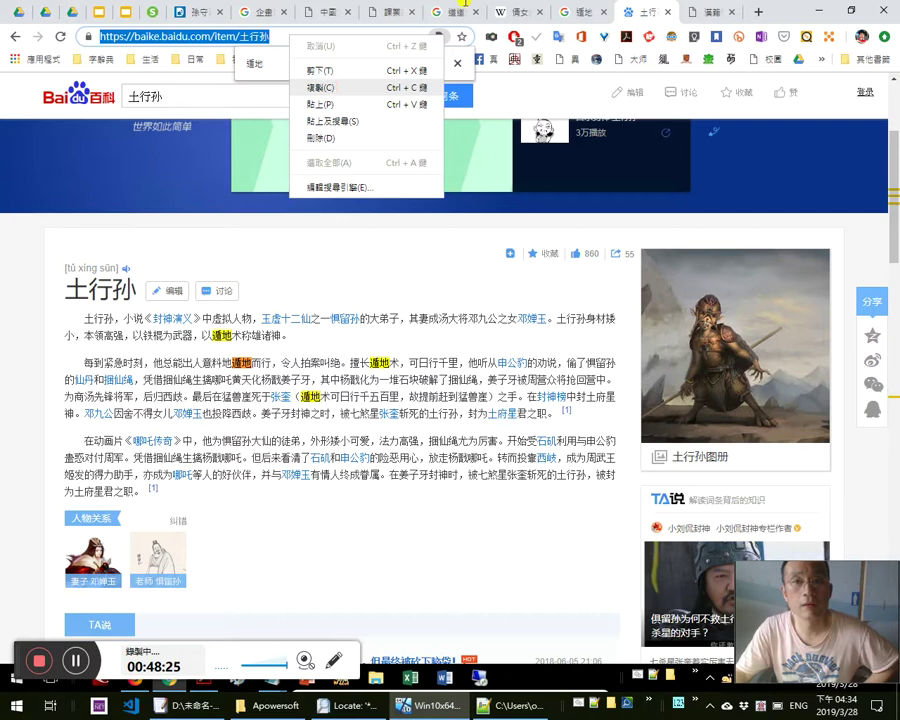
Return to the Word document and change the book title 《封神榜》 to 《封神演義》
mouse_move(466, 5)
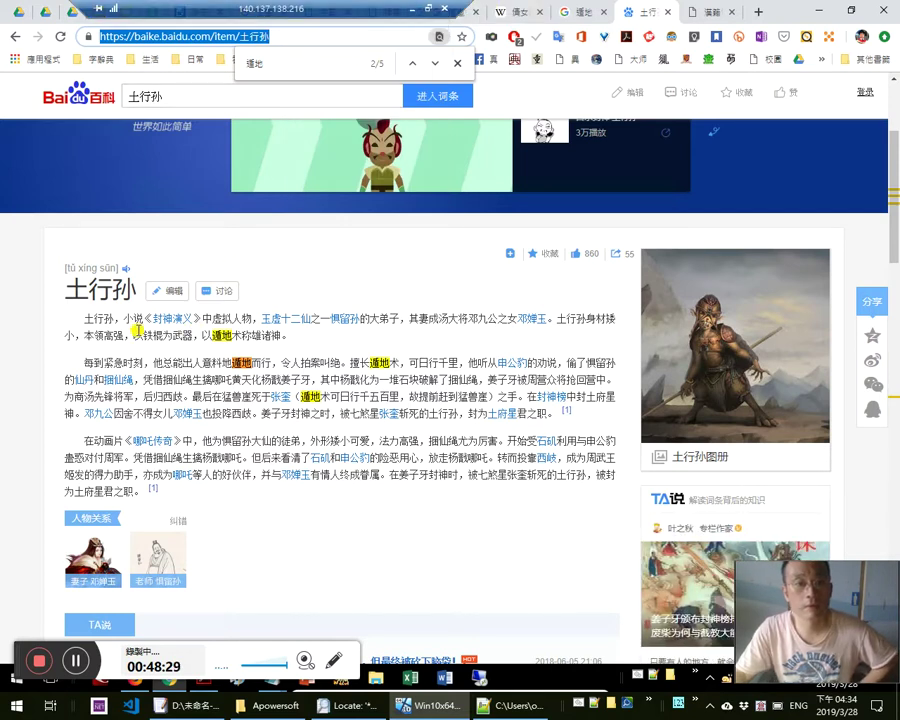
left_click(409, 9)
key("Left")
key("Left")
key("Left")
key("Left")
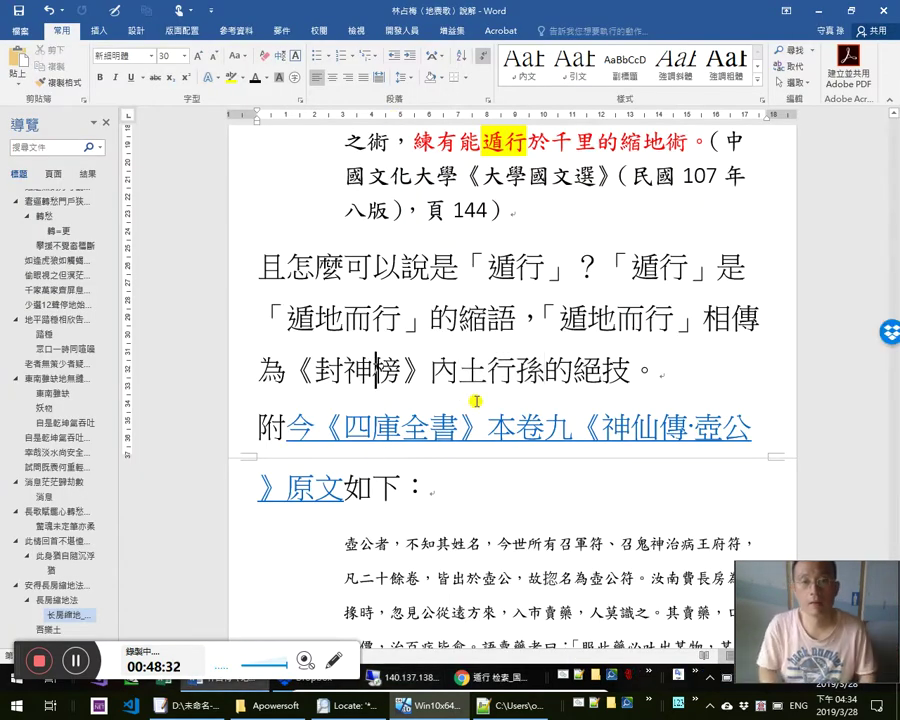
key("shift+Right")
type("演義")
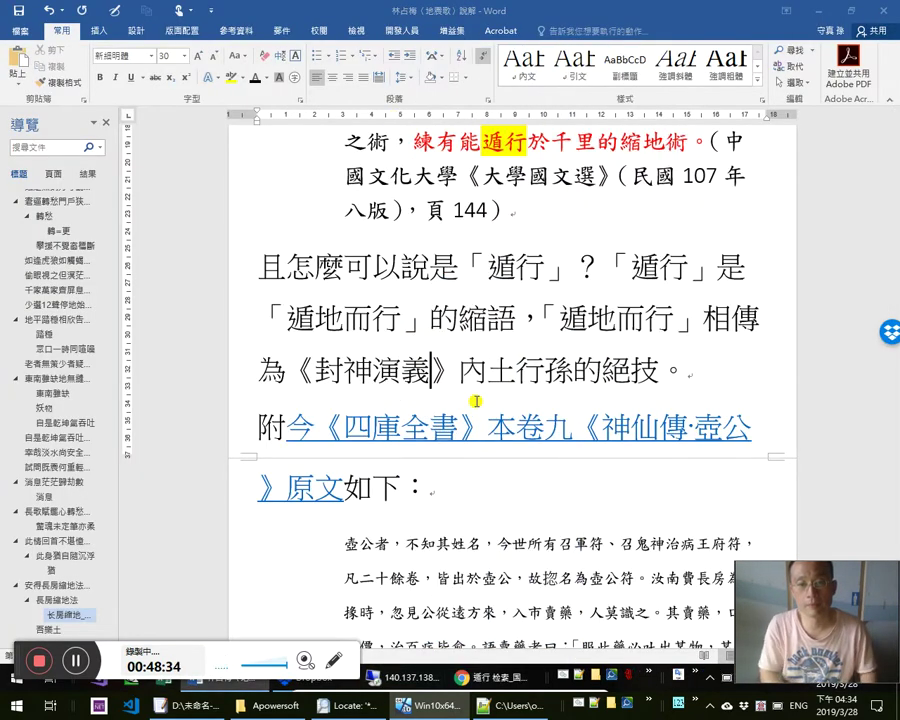
Hyperlink the phrase 《封神演義》內土行孫 to the copied Baidu Baike address
key("shift+Left")
key("shift+Left")
key("shift+Left")
key("shift+Left")
key("shift+Left")
key("shift+Left")
key("shift+Left")
key("shift+Left")
key("shift+Left")
key("shift+Left")
key("shift+Left")
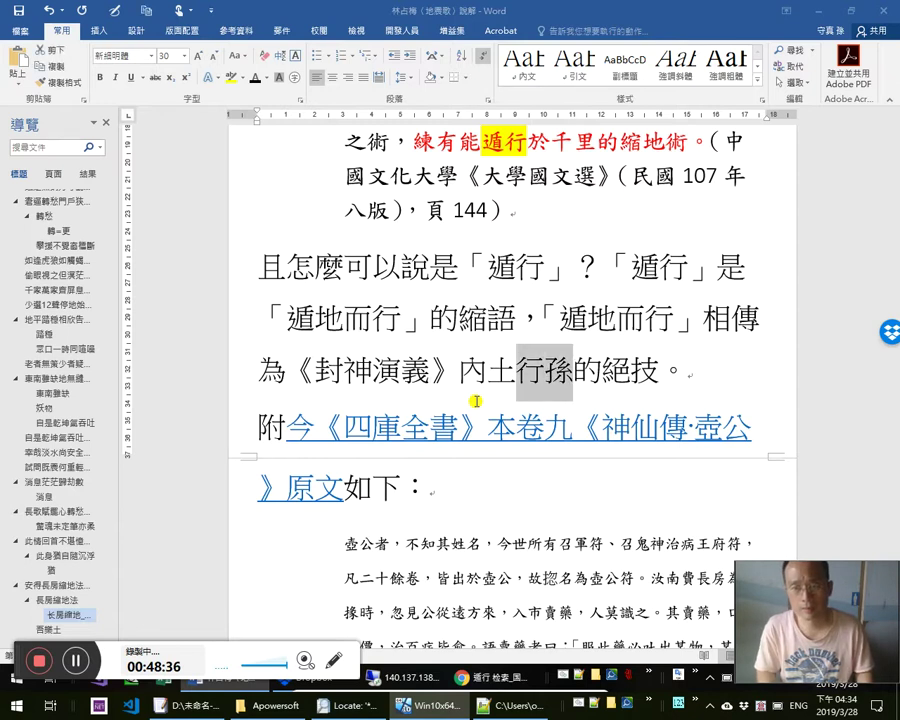
key("shift+Right")
type("《封神演義》內土行孫")
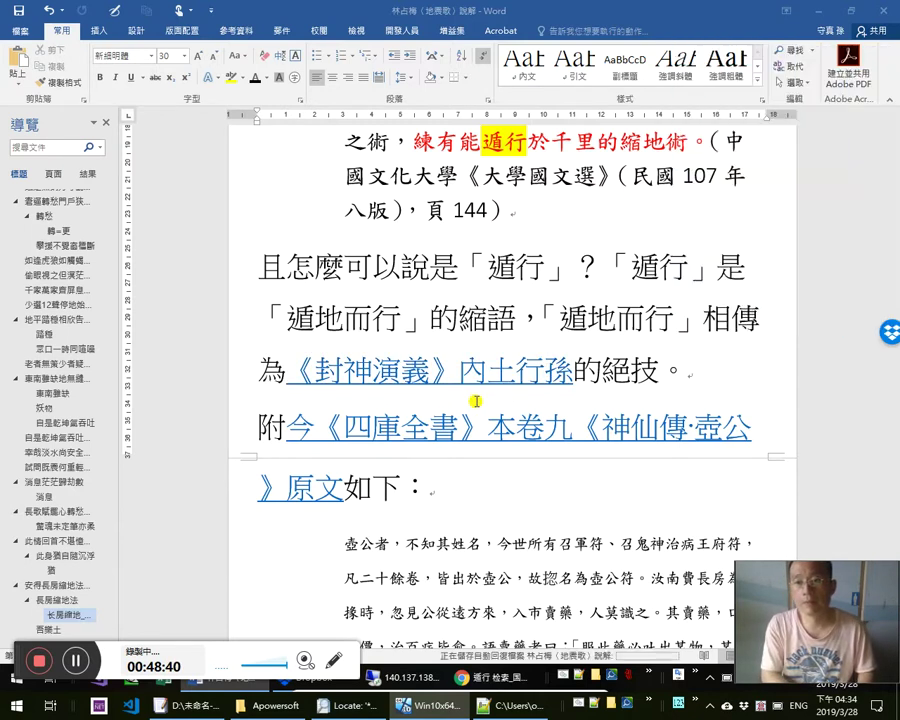
Add the opening of a new sentence, 連電影《倩女幽魂》, after 的絕技。 at the end of the paragraph
type("連，")
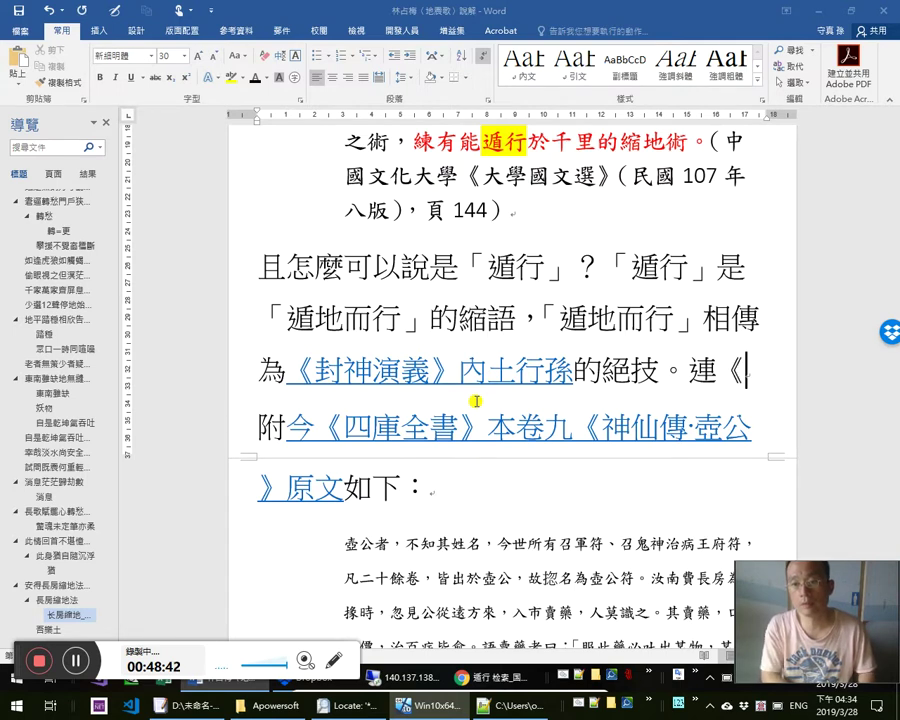
type("食")
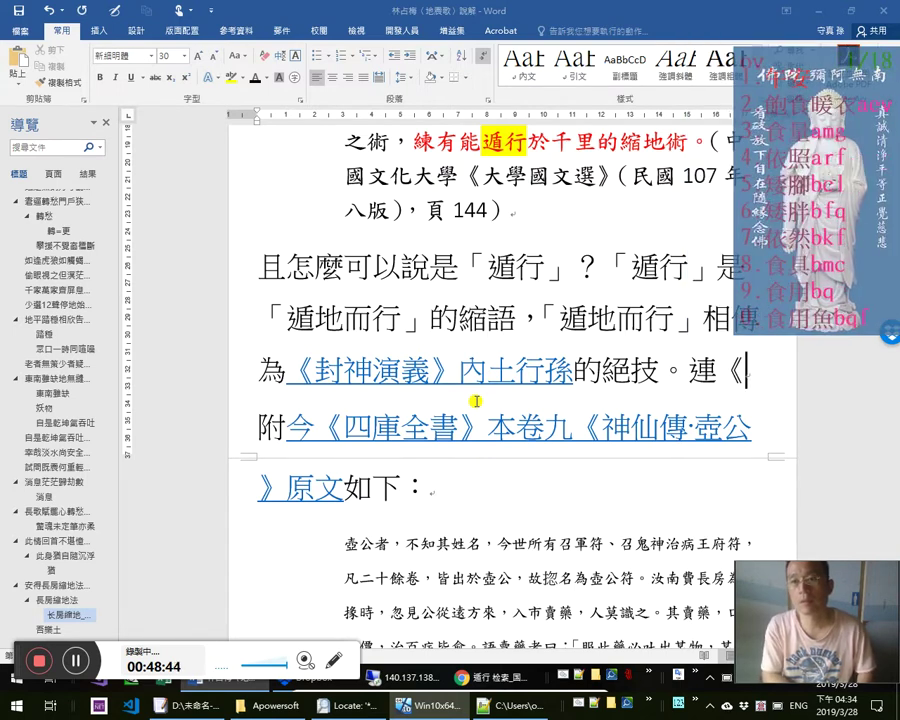
key("BackSpace")
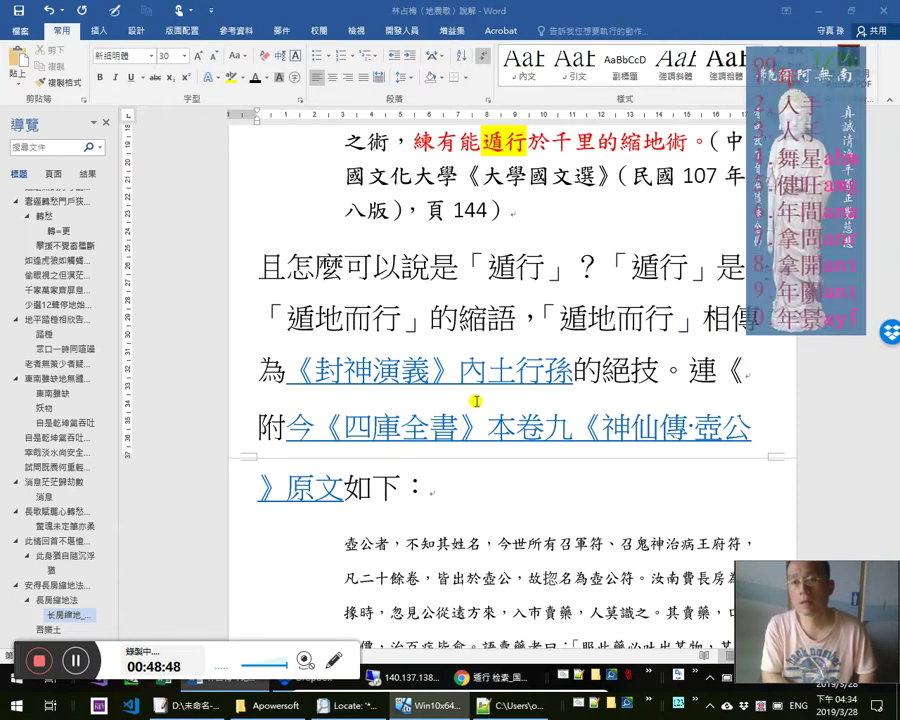
type("倩女yi")
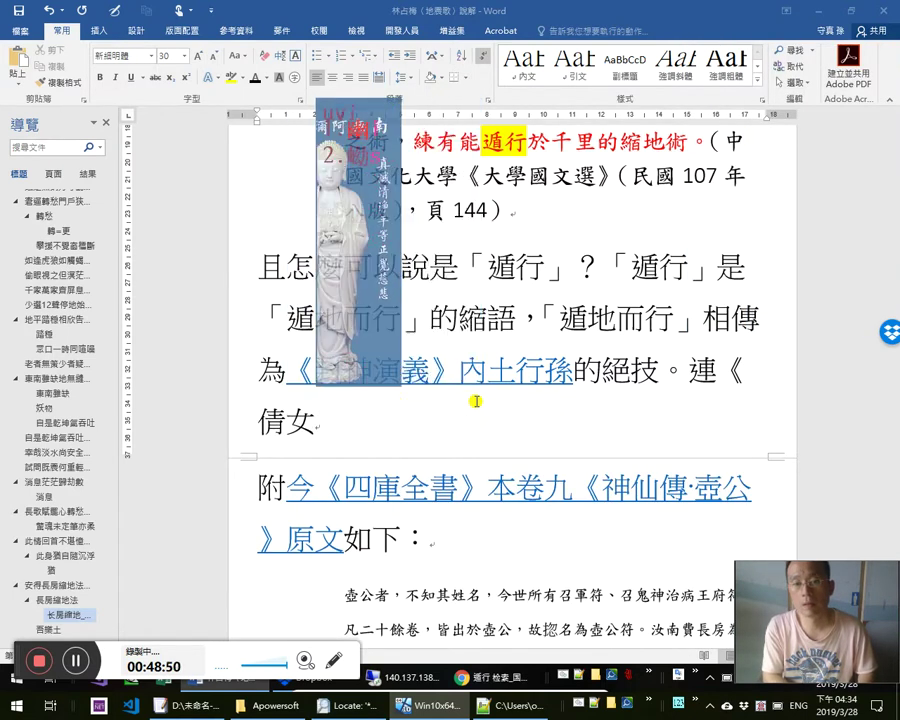
key("BackSpace")
key("BackSpace")
type("imi")
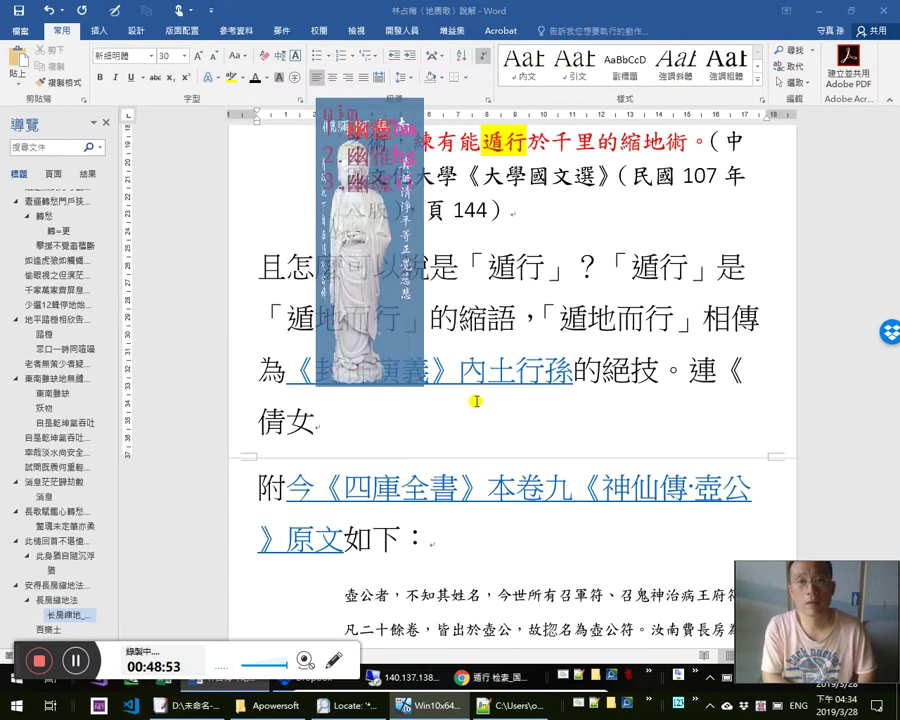
key("space")
key("Up")
key("End")
key("Left")
type("電影")
key("space")
key("Left")
Complete the film sentence with 第二集《道道道》中的燕赤霞也會。
type("第二")
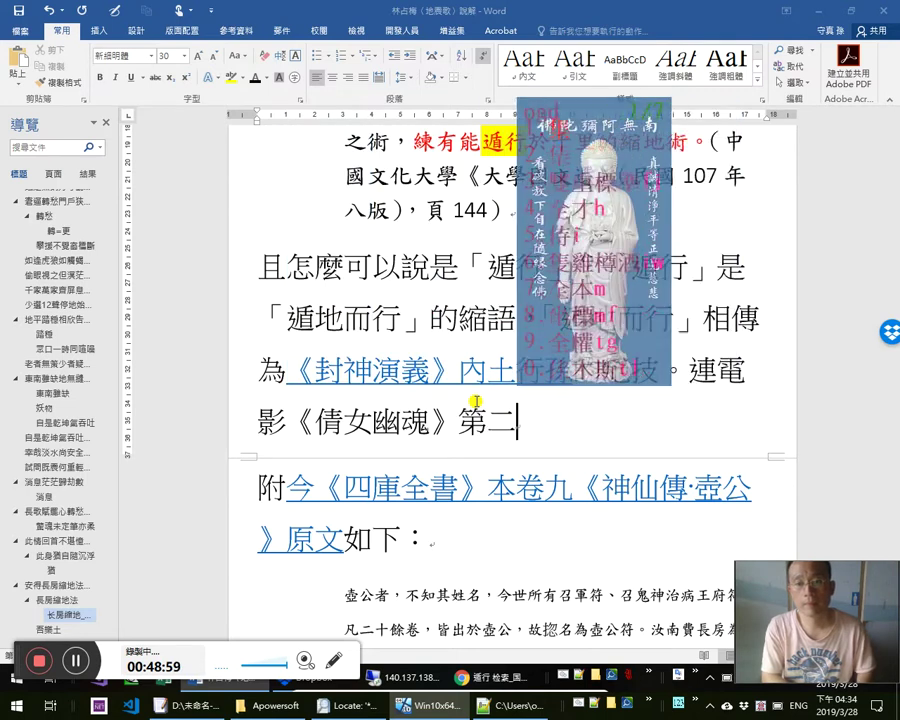
type("集")
key("space")
type("《")
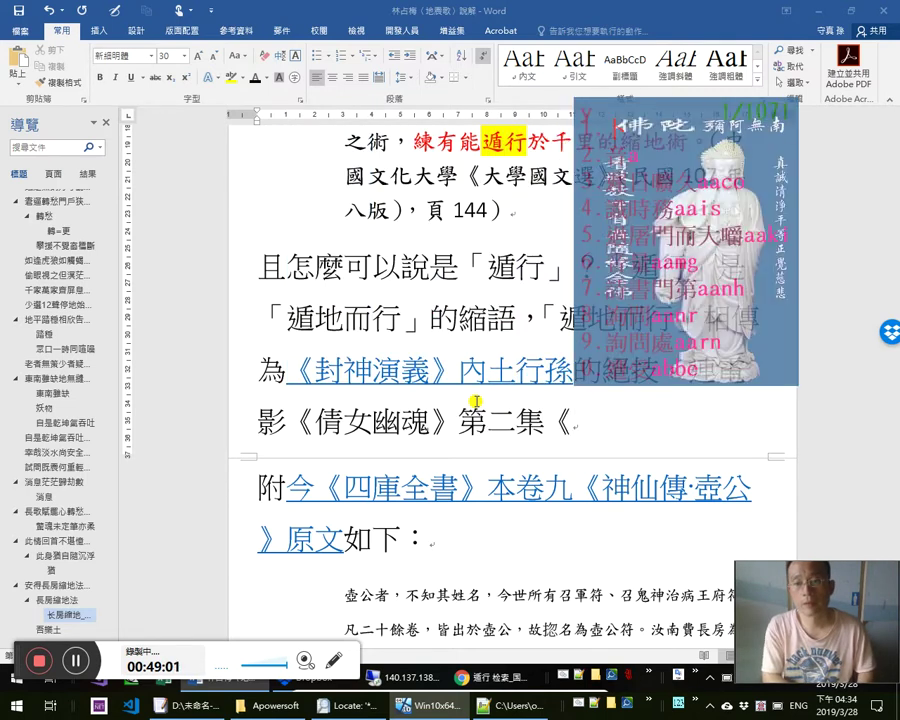
type("道道道")
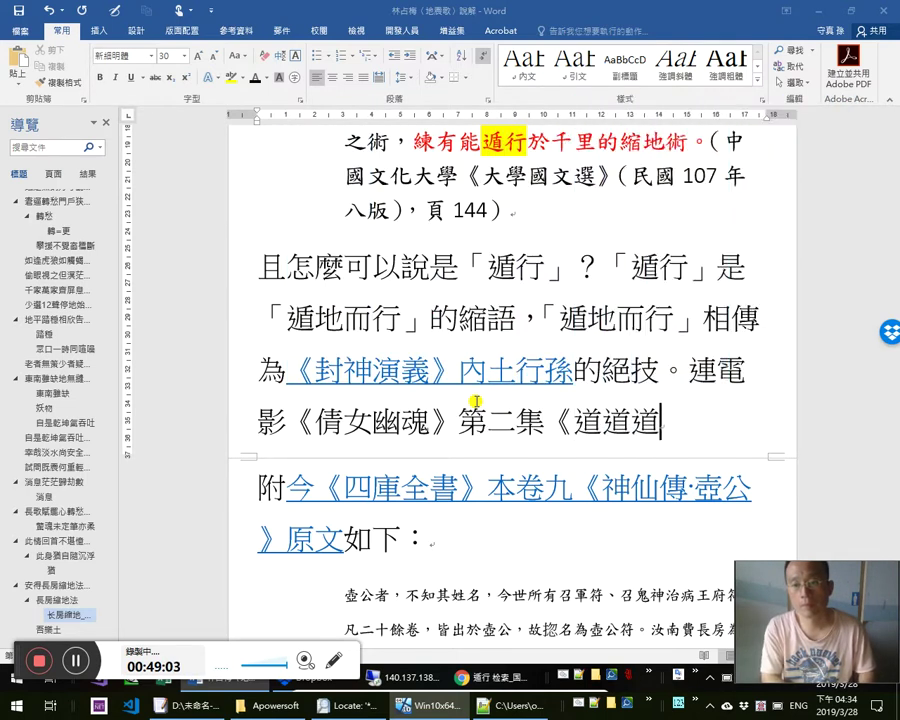
type("》中")
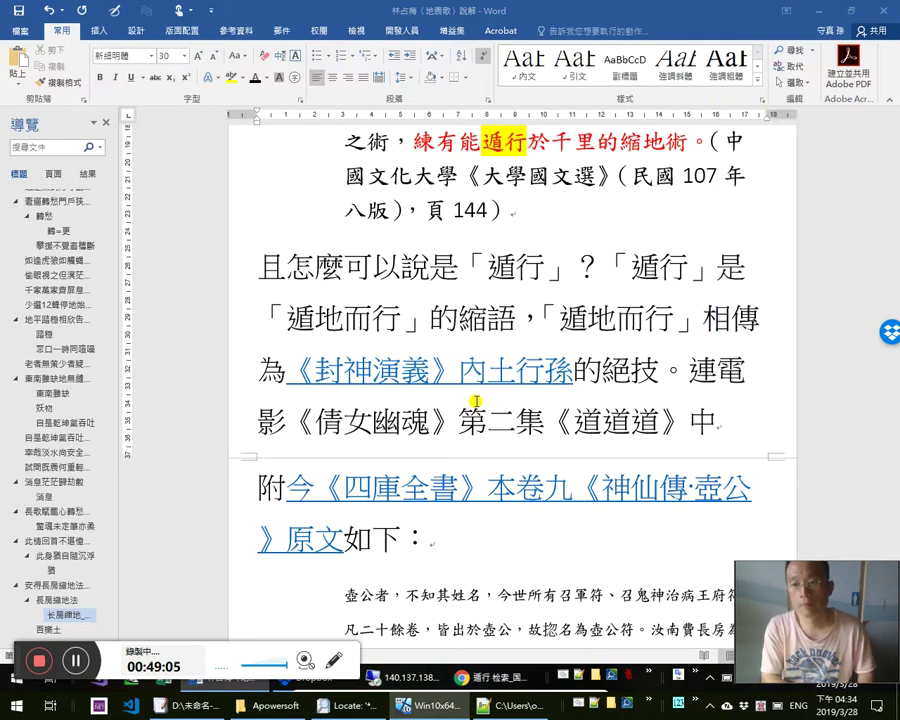
type("的燕赤")
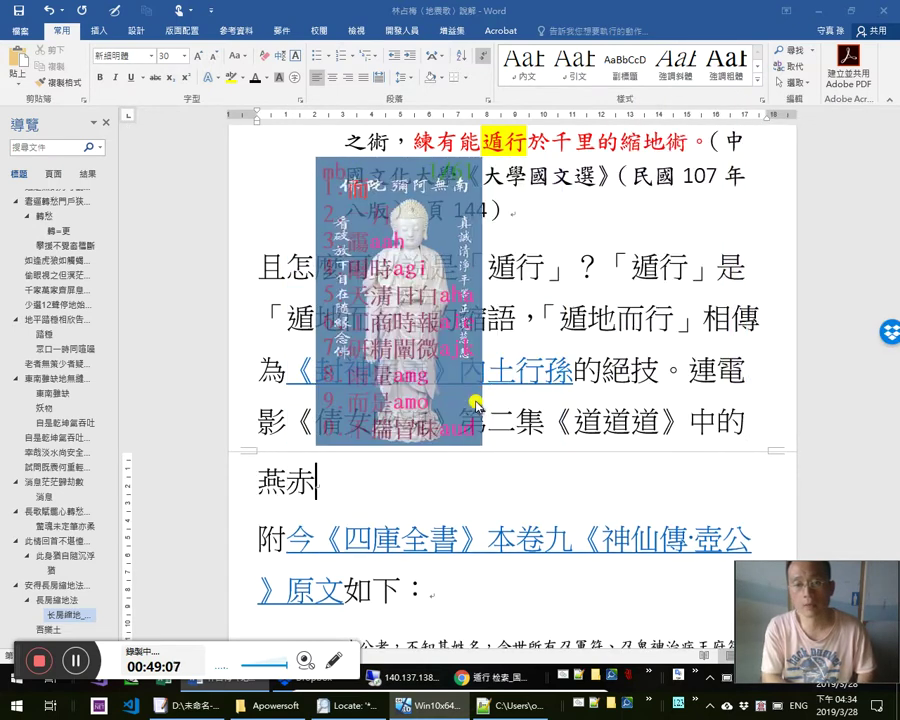
type("霞也會。")
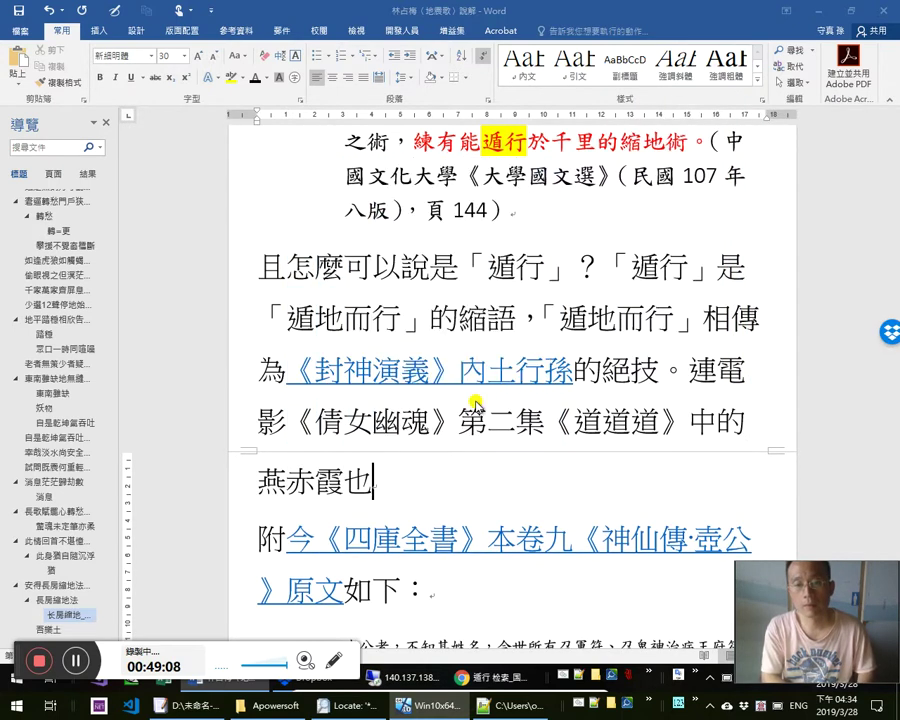
Select the phrase 電影《倩女幽魂》第二集《道道道》中的燕赤霞也會 without its final full stop
key("Left")
key("shift+Up")
key("shift+Left")
key("shift+Left")
key("shift+Left")
key("shift+Left")
key("shift+Left")
key("shift+Left")
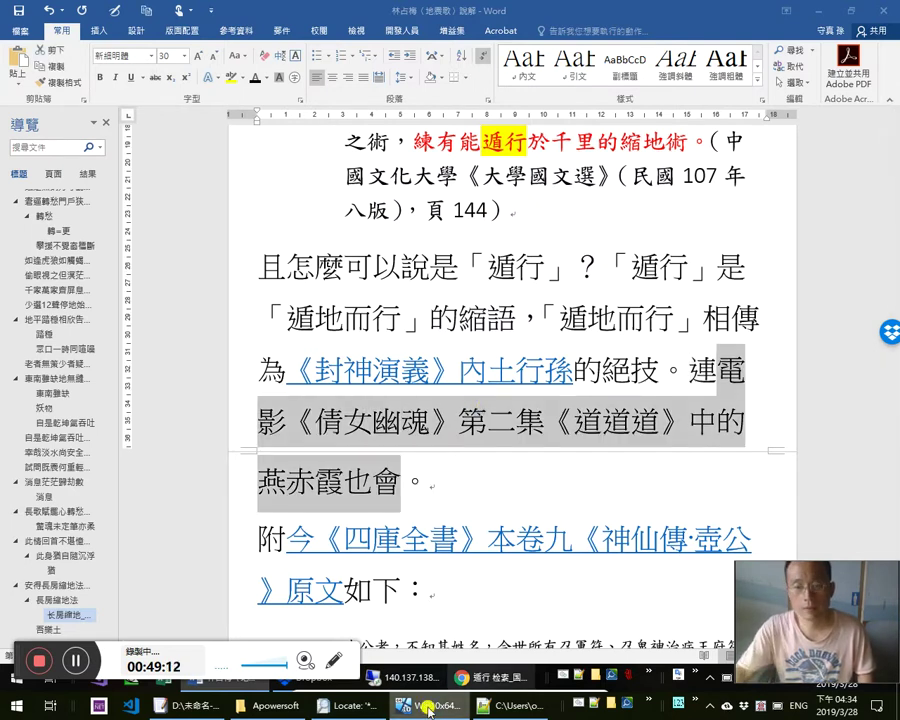
Copy the address of the Wikipedia page 倩女幽魂III：道道道 in Chrome and hyperlink the selected film phrase in Word to it
left_click(475, 705)
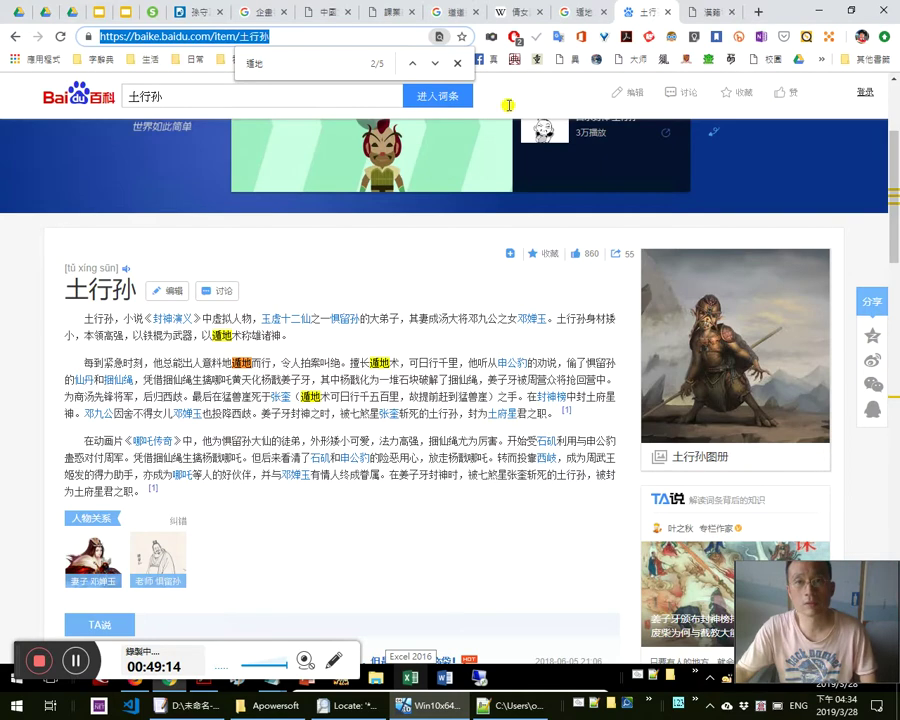
key("ctrl+Tab")
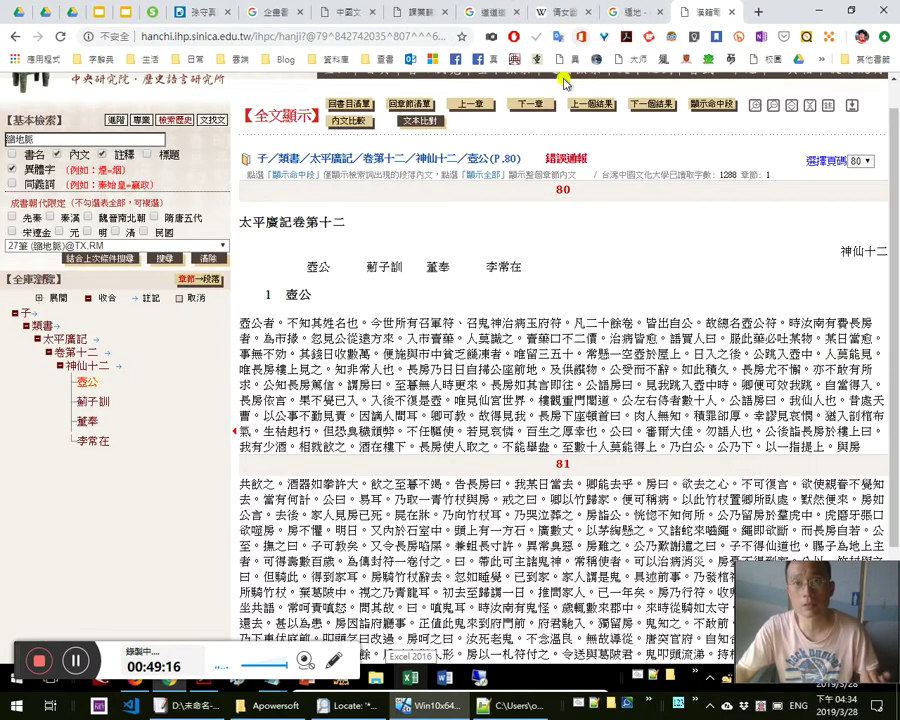
left_click(562, 11)
scroll(490, 390, "up", 4)
scroll(527, 387, "up", 10)
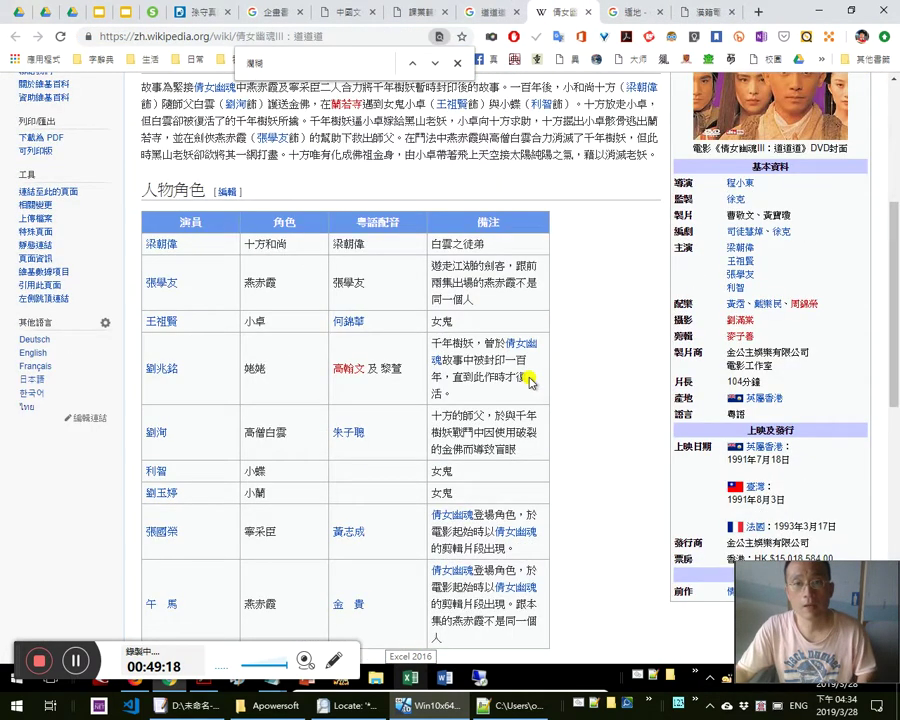
right_click(321, 37)
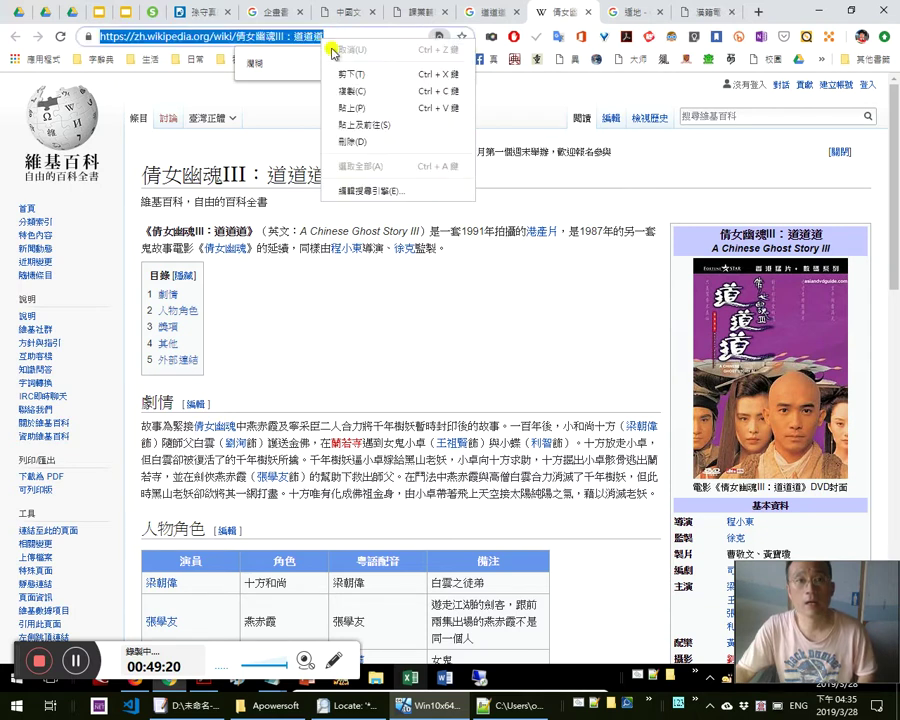
left_click(350, 92)
key("ctrl+Tab")
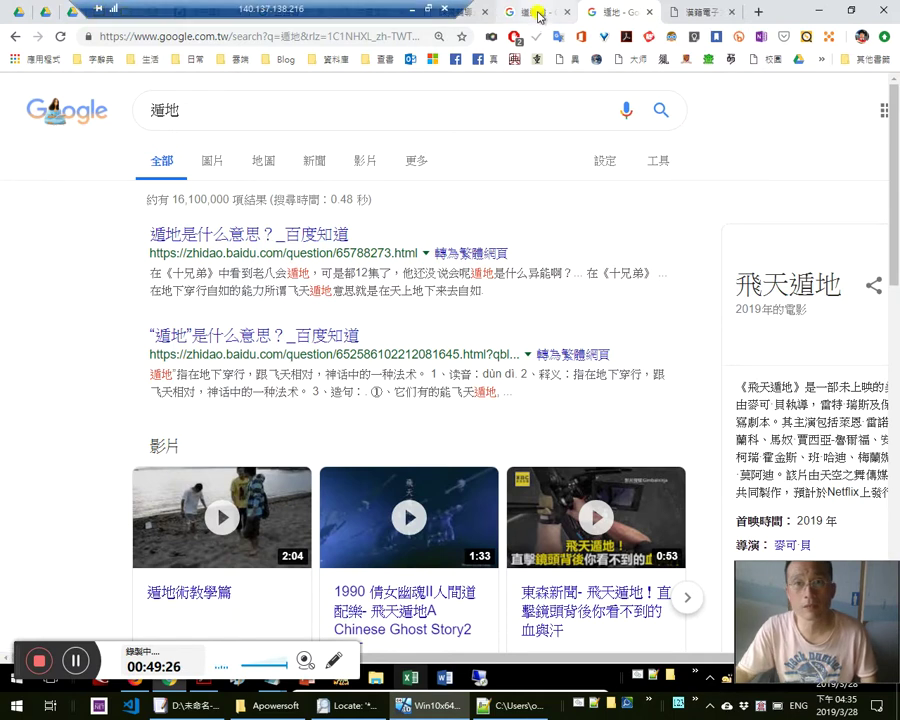
key("ctrl+shift+Tab")
left_click(415, 10)
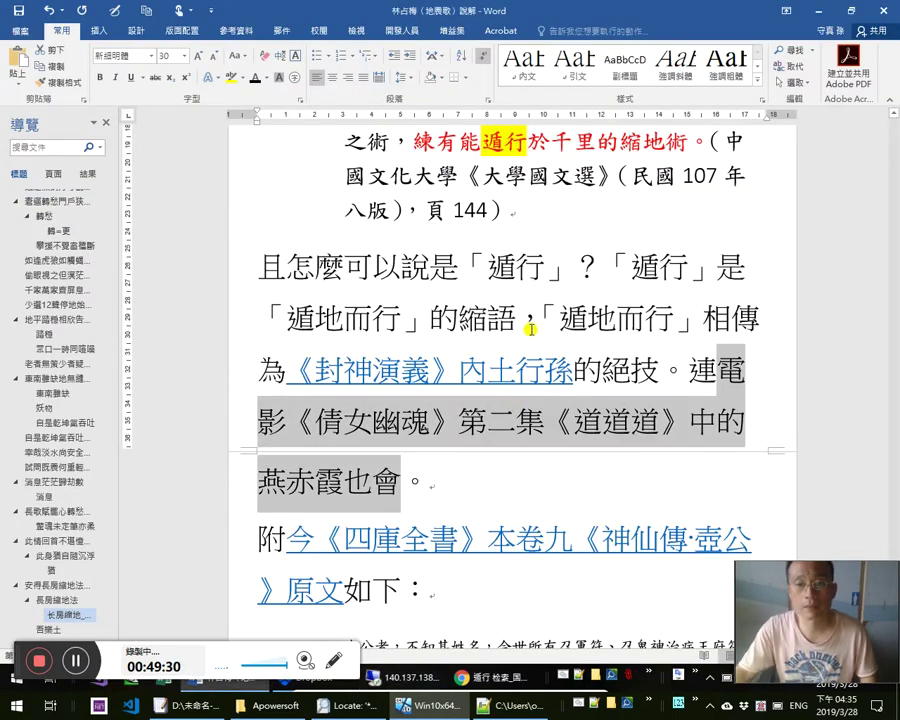
scroll(554, 303, "up", 1)
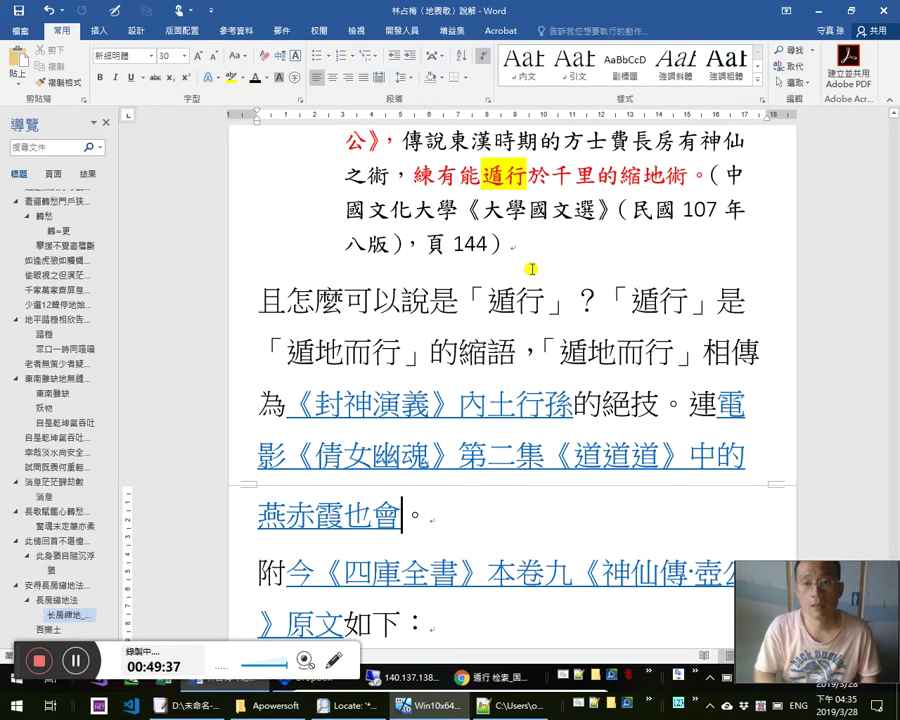
Insert 頓 between 遁 and 行 in the yellow-highlighted word of the quoted textbook note
left_click(521, 192)
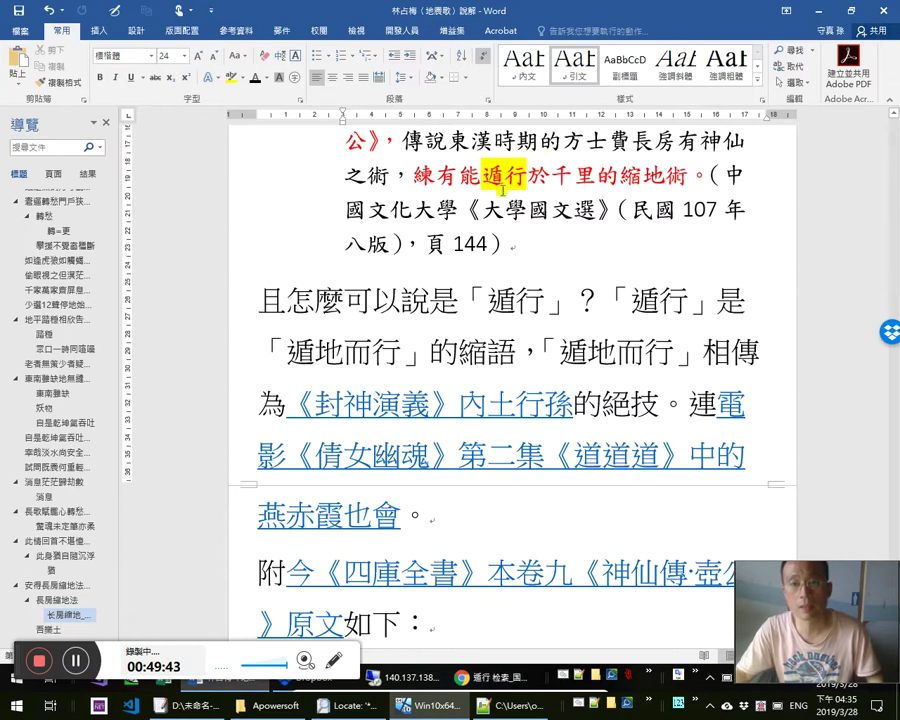
left_click_drag(484, 176, 529, 178)
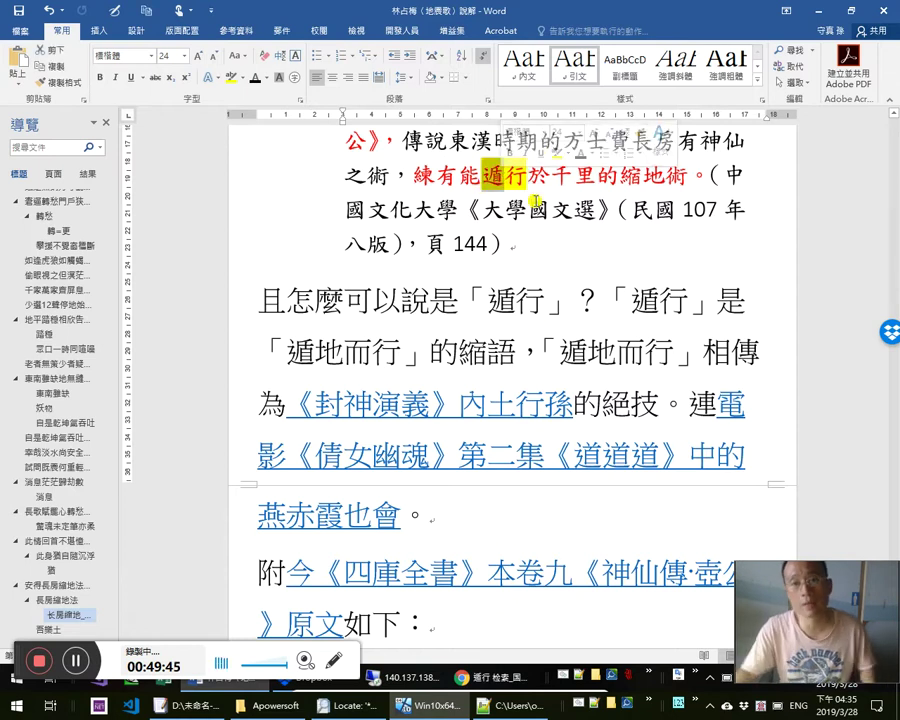
key("Left")
key("Right")
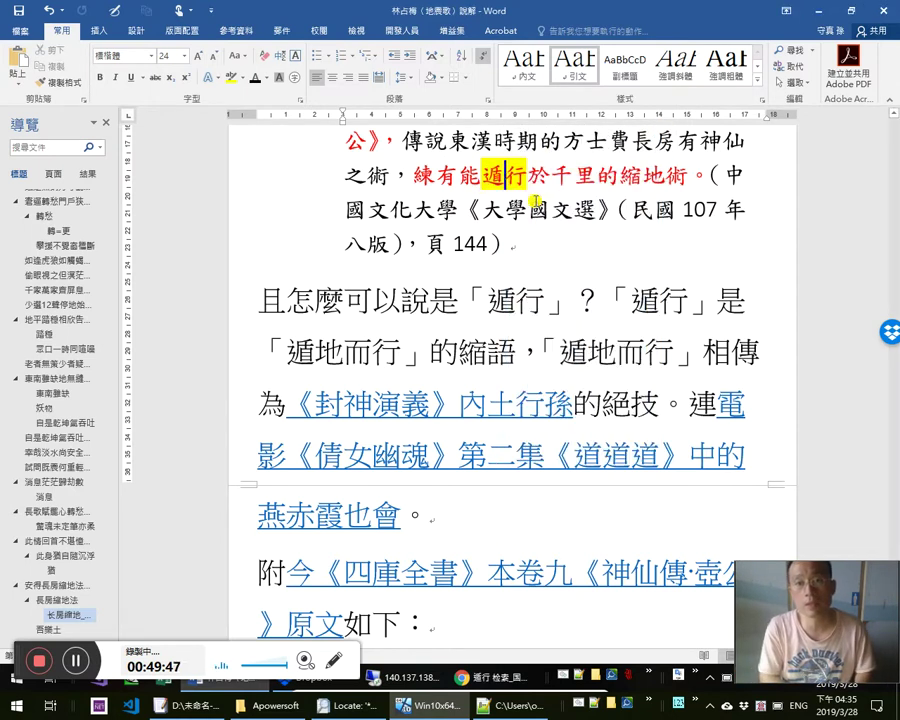
type("頓")
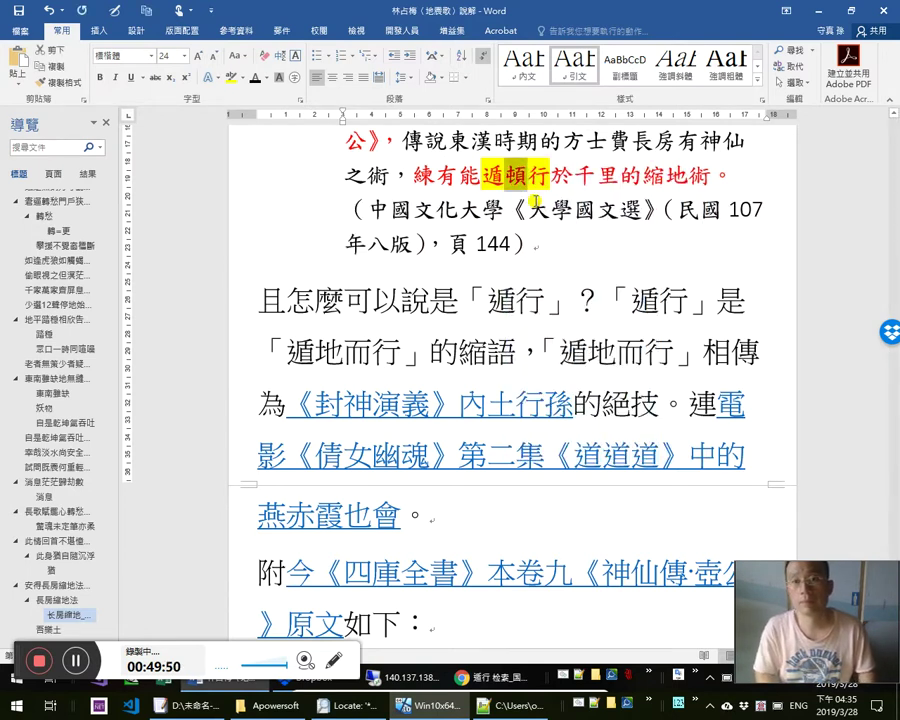
Delete the inserted 頓 from the yellow-highlighted 遁行 in the quoted textbook note and save the document
key("BackSpace")
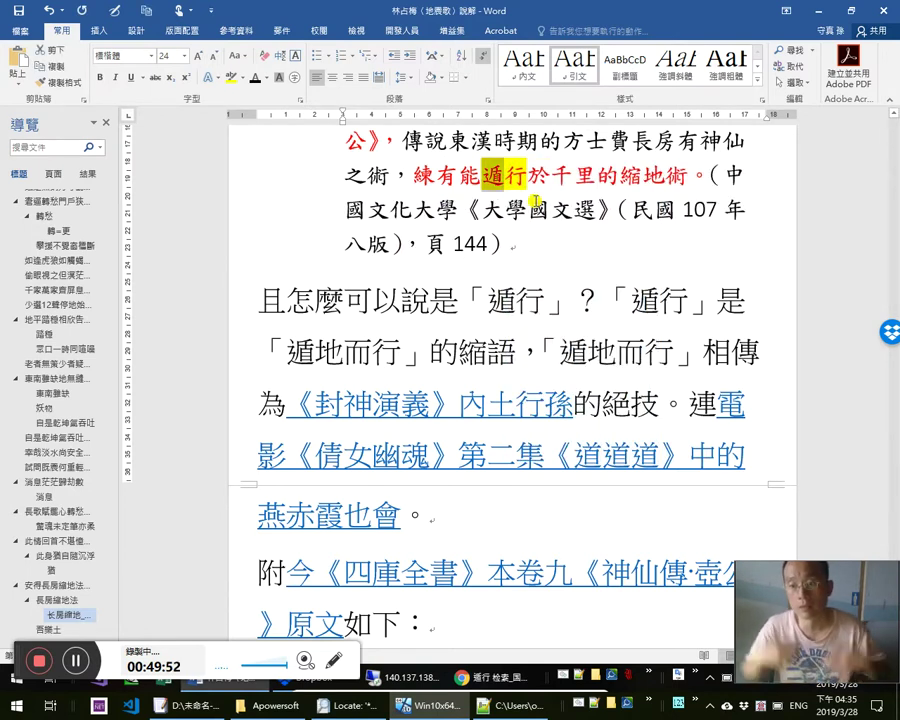
key("ctrl+s")
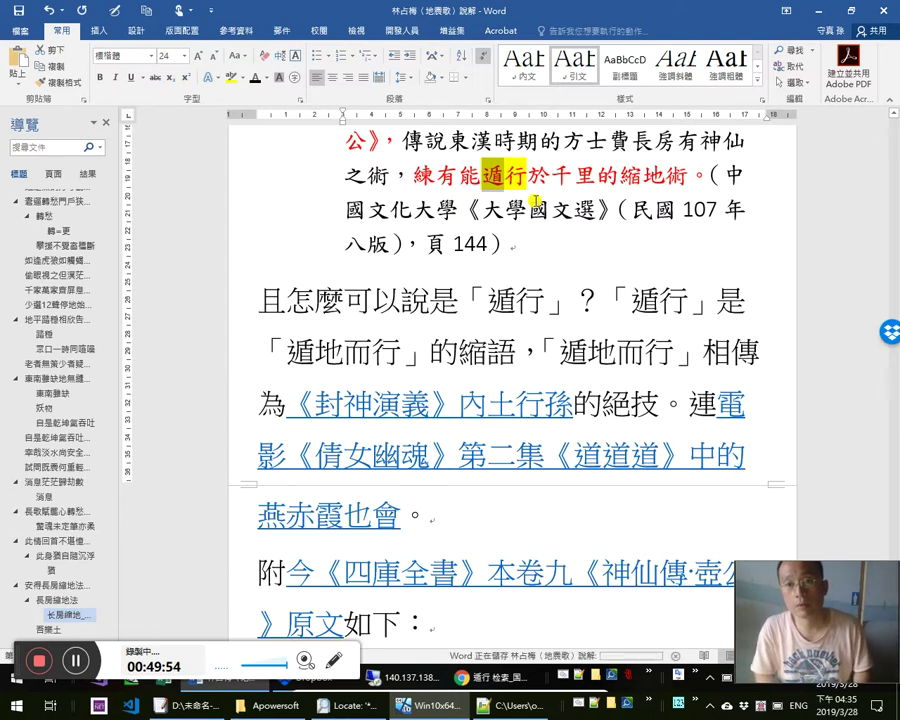
Switch to Chrome, close the 道道道 search, copy the address of the Google results for 遁地, and close that page
key("alt+Tab")
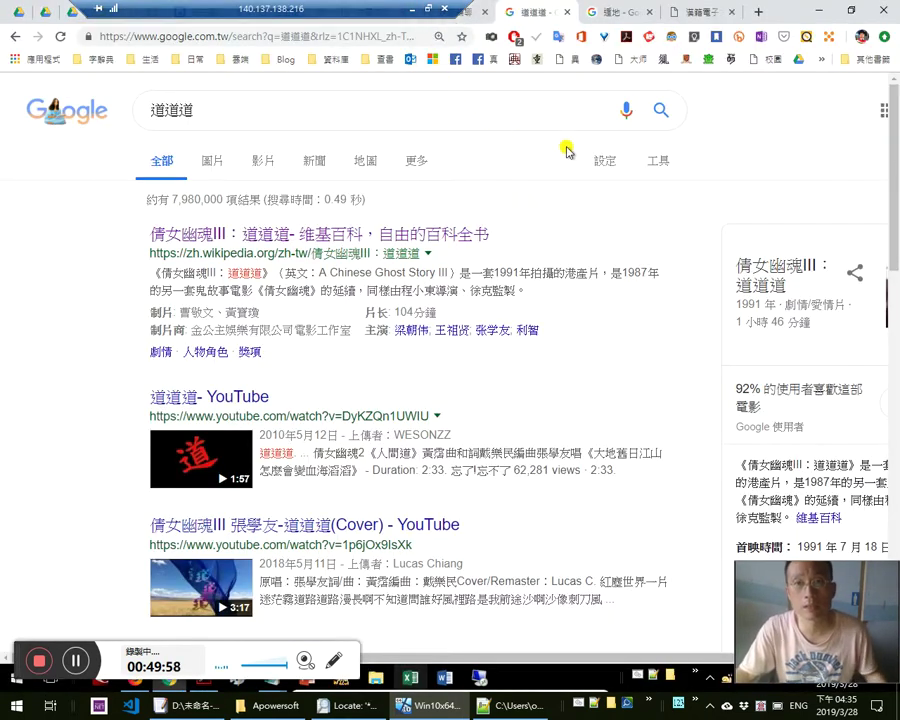
key("ctrl+w")
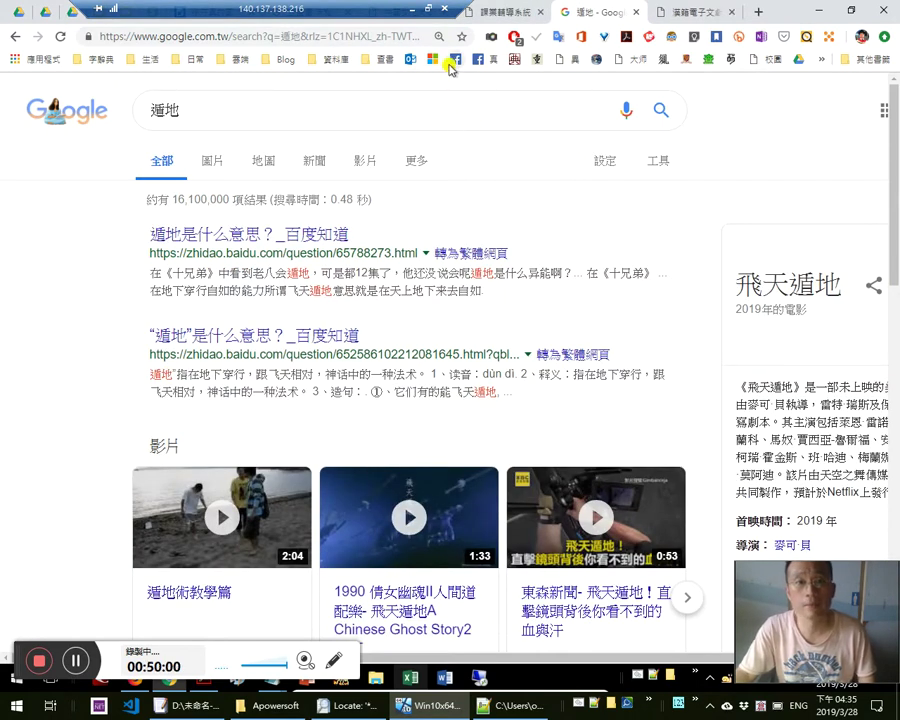
left_click(383, 36)
right_click(388, 42)
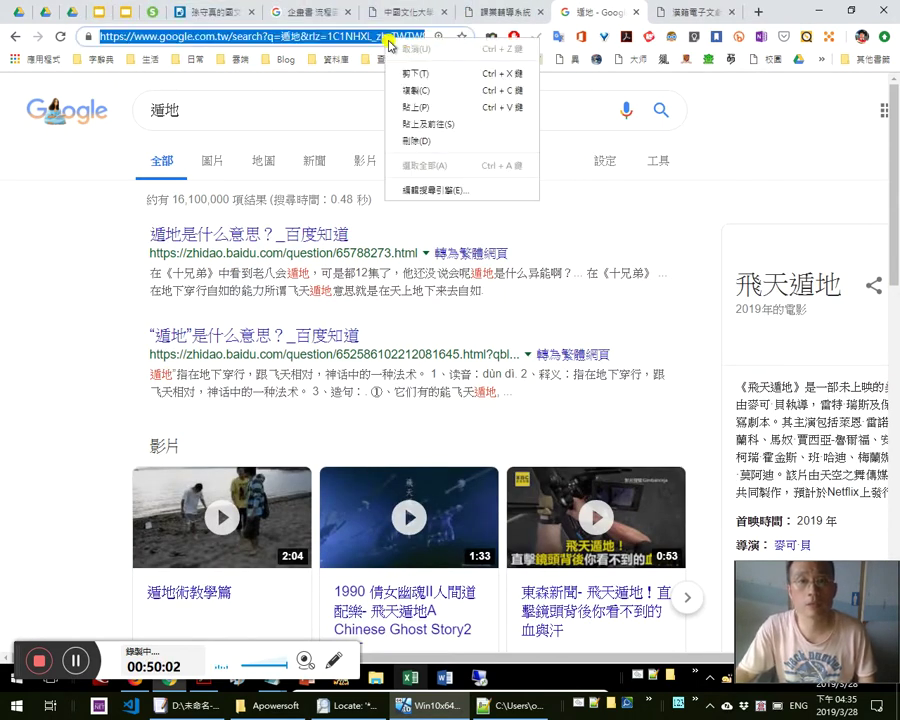
left_click(406, 92)
key("ctrl+w")
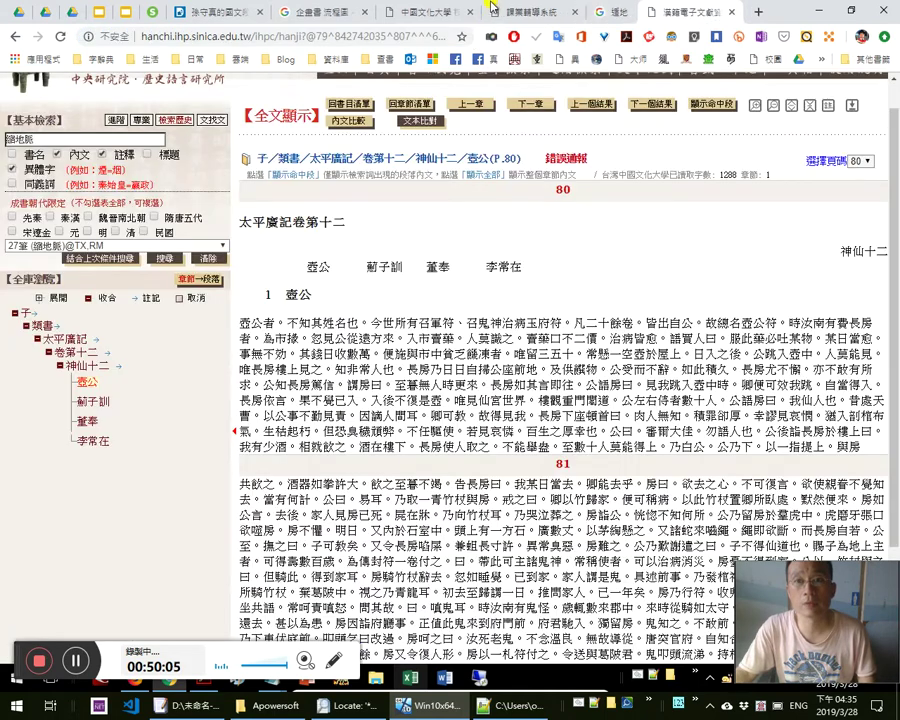
In Word, hyperlink the 遁地 of 「遁地而行」的縮語 to the copied search address and save the document
key("alt+Tab")
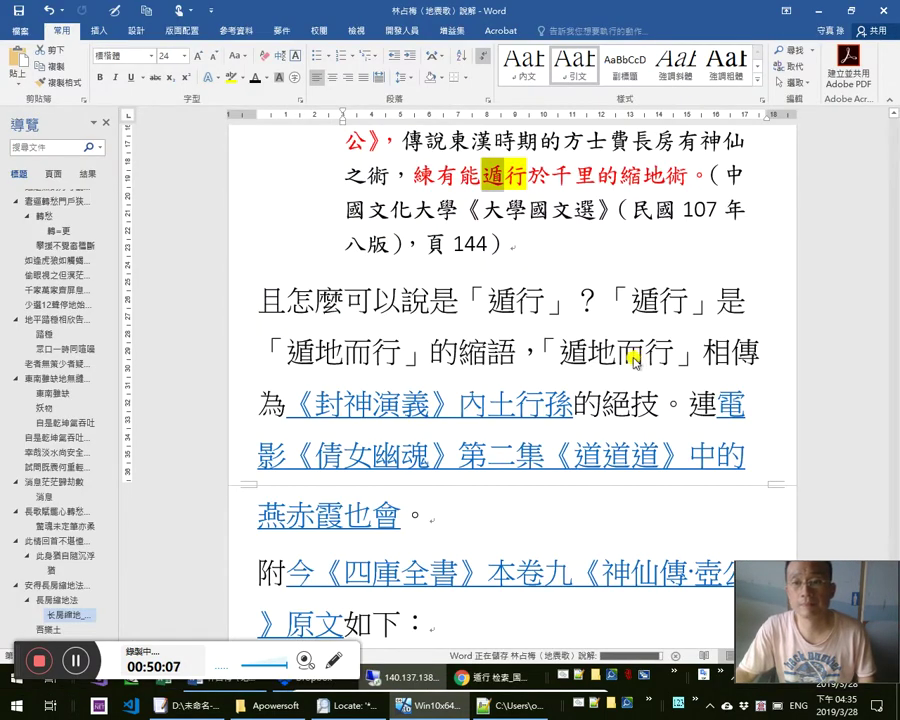
double_click(593, 378)
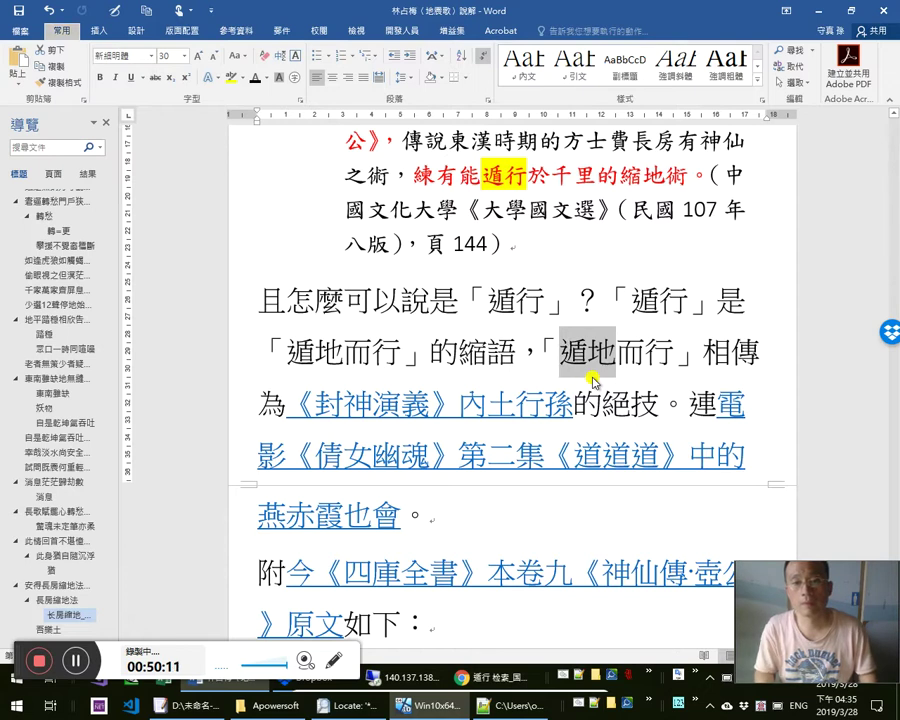
key("Home")
key("shift+Right")
key("shift+Right")
key("ctrl+k")
key("Return")
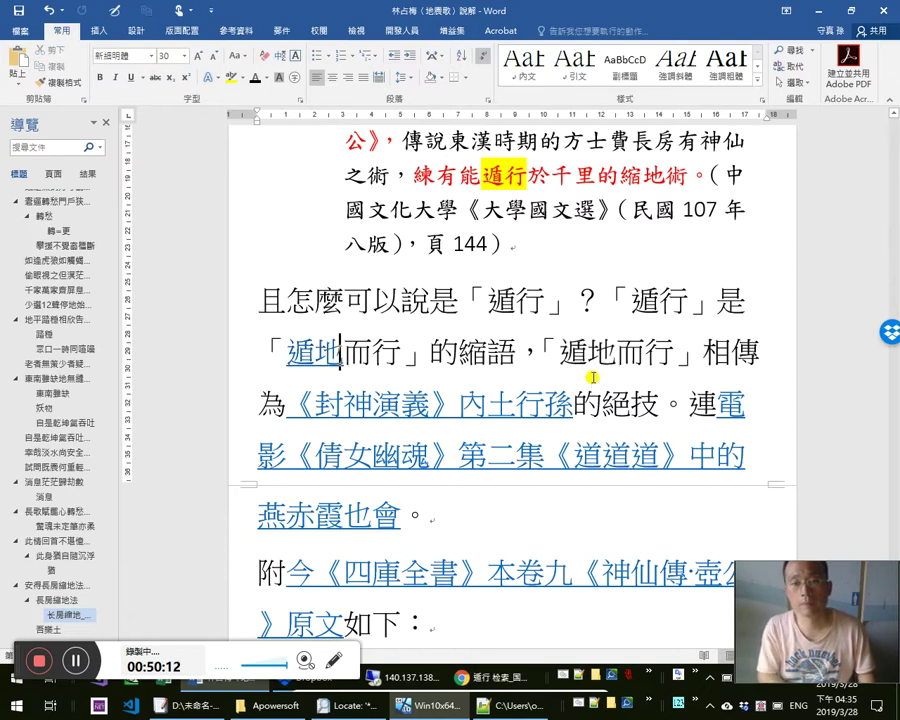
key("ctrl+s")
Format the source citation （中國文化大學《大學國文選》（民國107年八版），頁144） after the quoted note as subscript
scroll(622, 406, "down", 1)
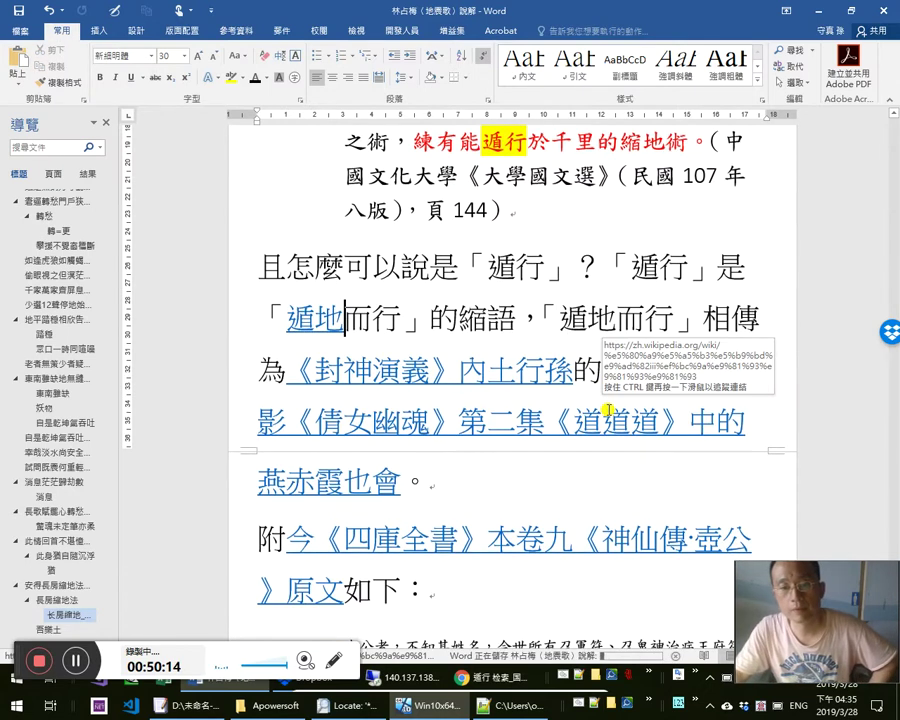
scroll(669, 451, "up", 5)
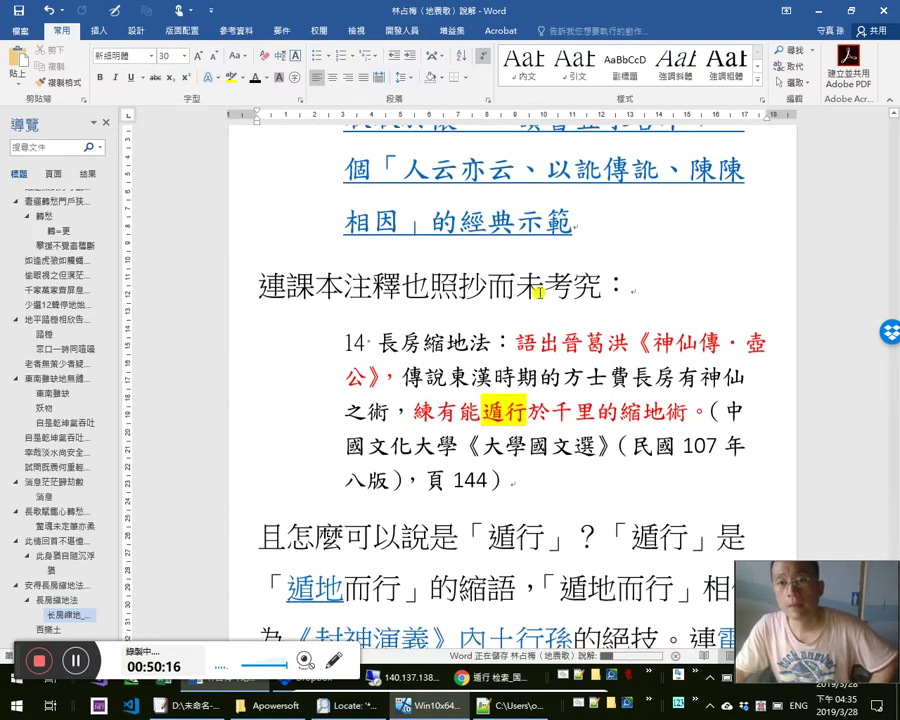
scroll(527, 410, "down", 6)
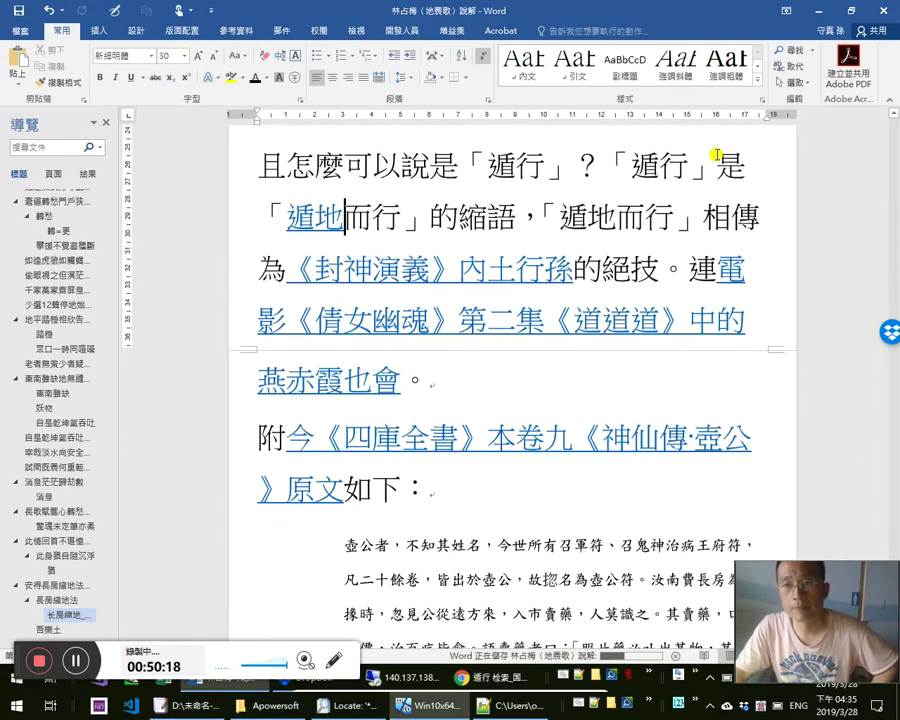
scroll(622, 228, "up", 1)
left_click(624, 201)
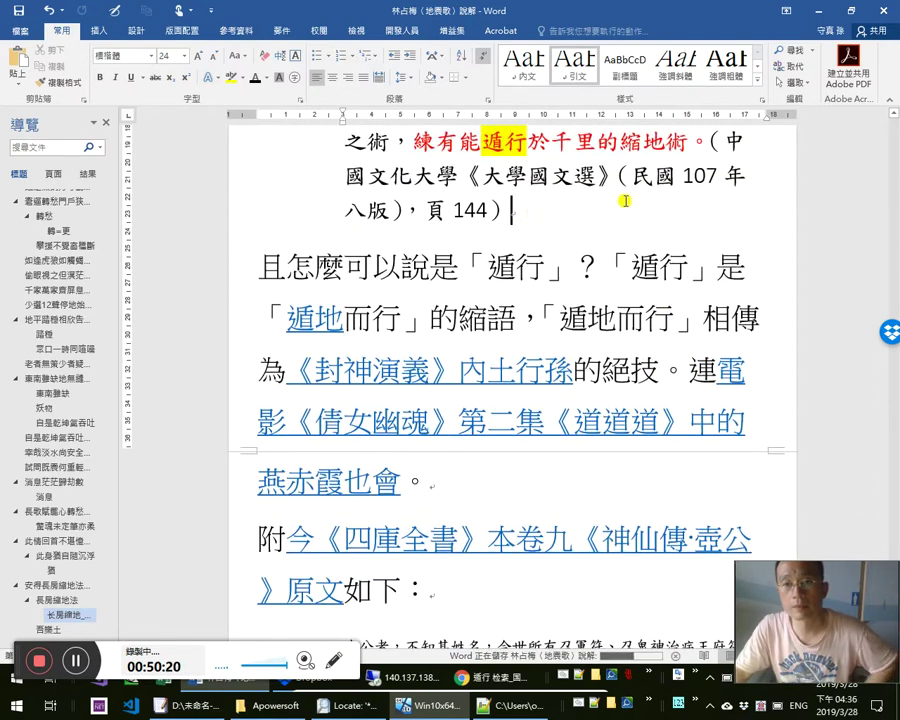
left_click(711, 143, "shift")
key("ctrl+space")
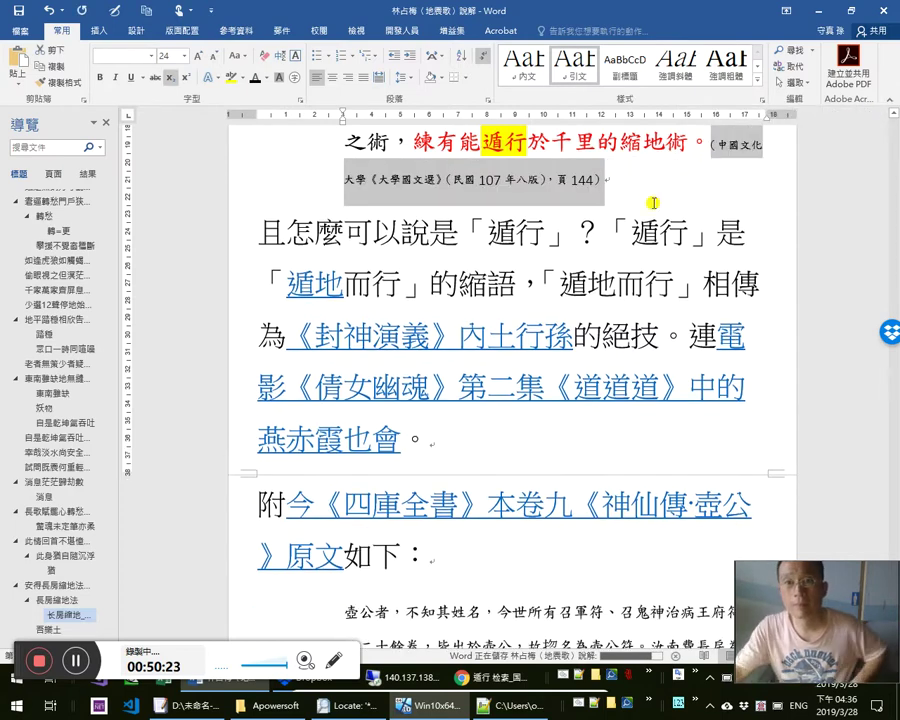
Start a new paragraph after the end of the quoted 《神仙傳·壺公》 text with 今本簡化字
scroll(652, 203, "up", 3)
scroll(667, 267, "down", 11)
scroll(675, 275, "down", 6)
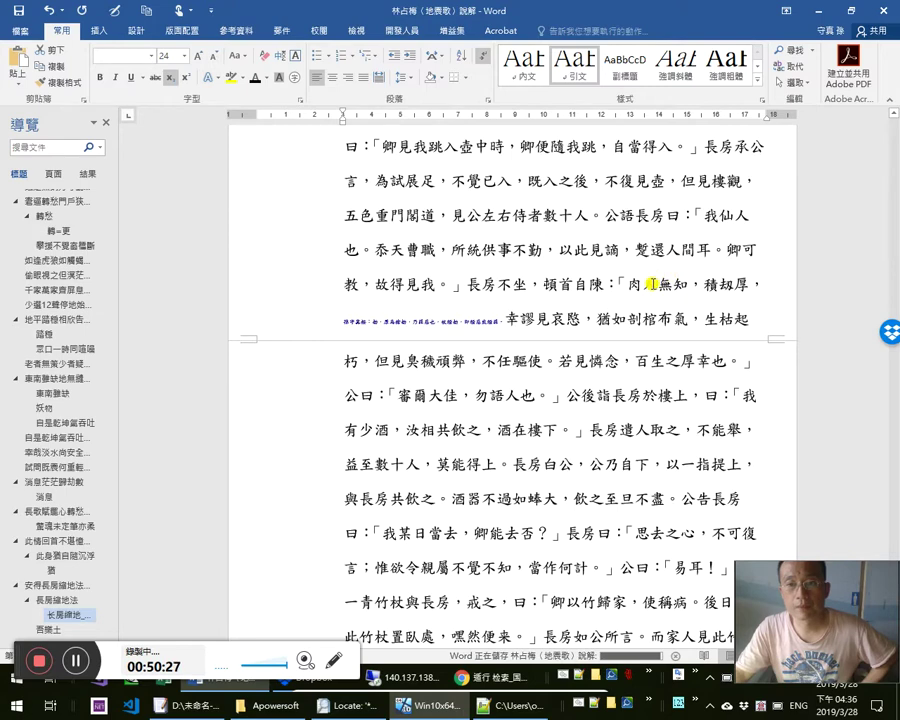
scroll(632, 281, "up", 12)
scroll(622, 394, "down", 6)
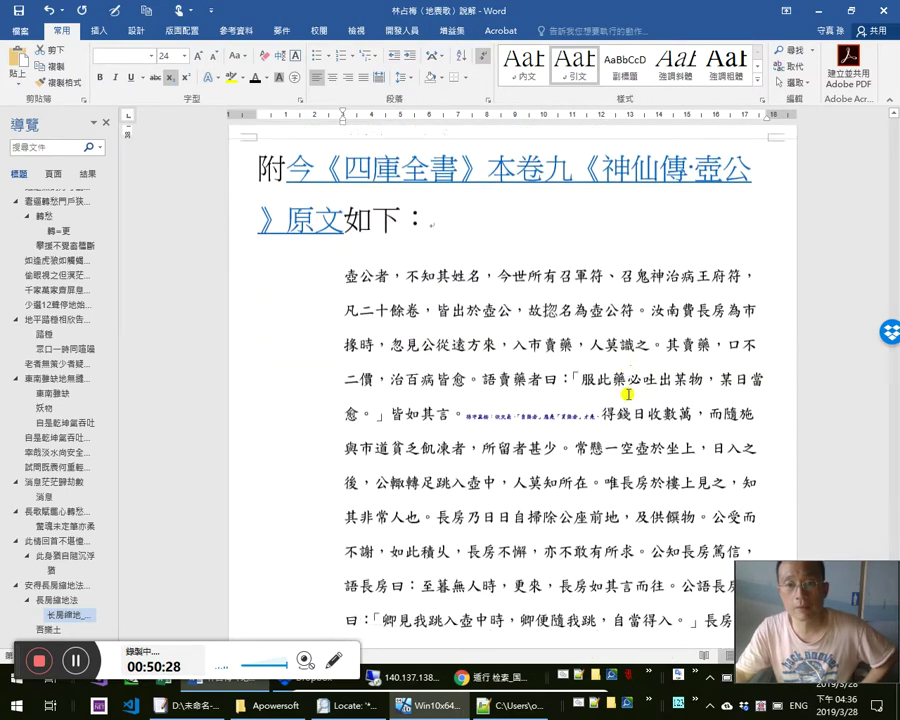
scroll(632, 388, "down", 11)
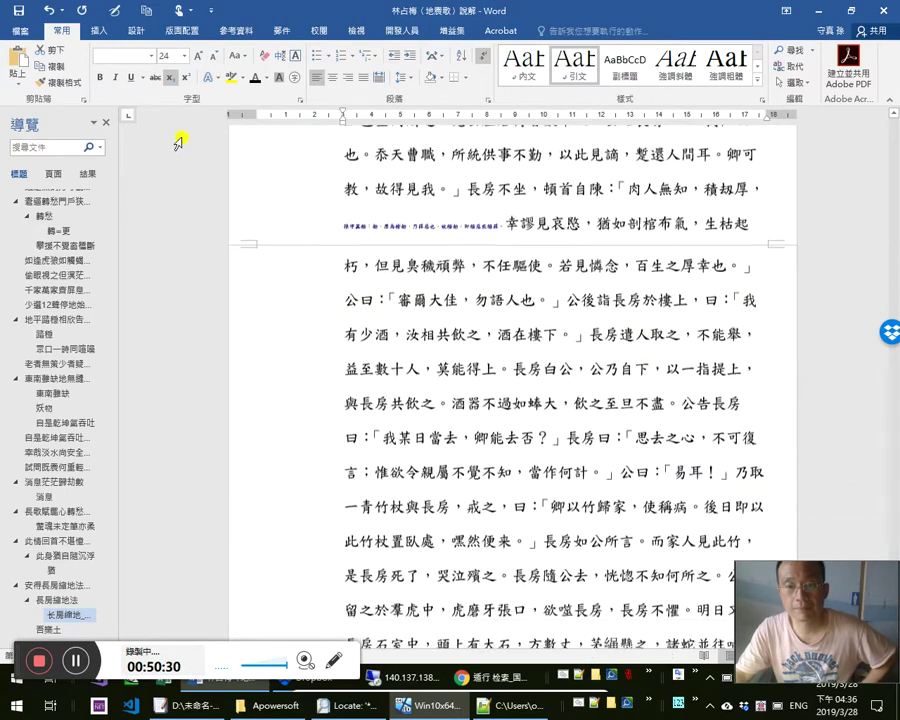
scroll(526, 378, "down", 6)
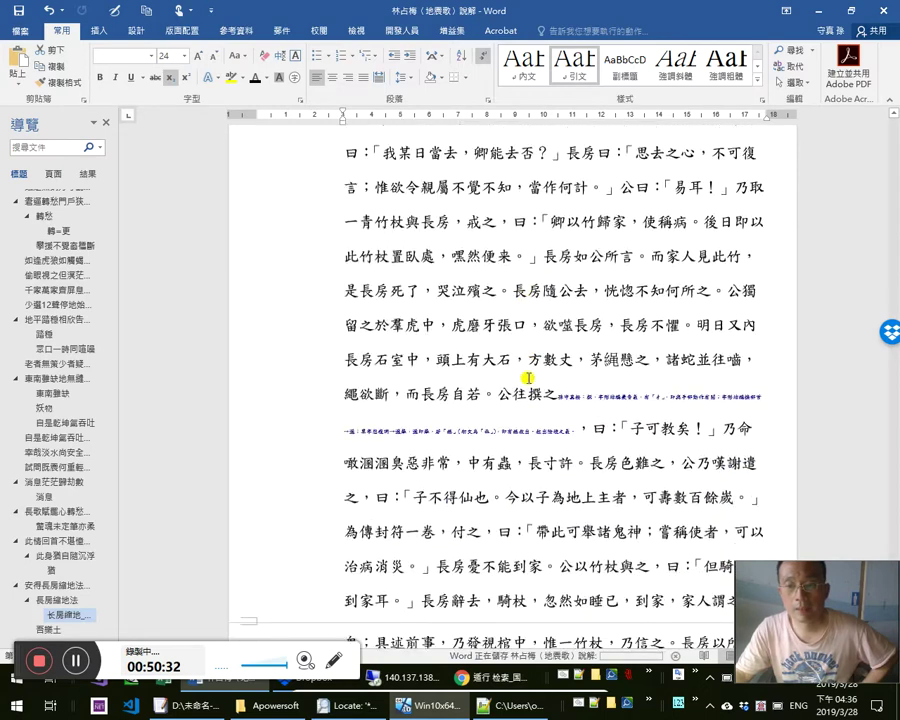
scroll(529, 380, "down", 20)
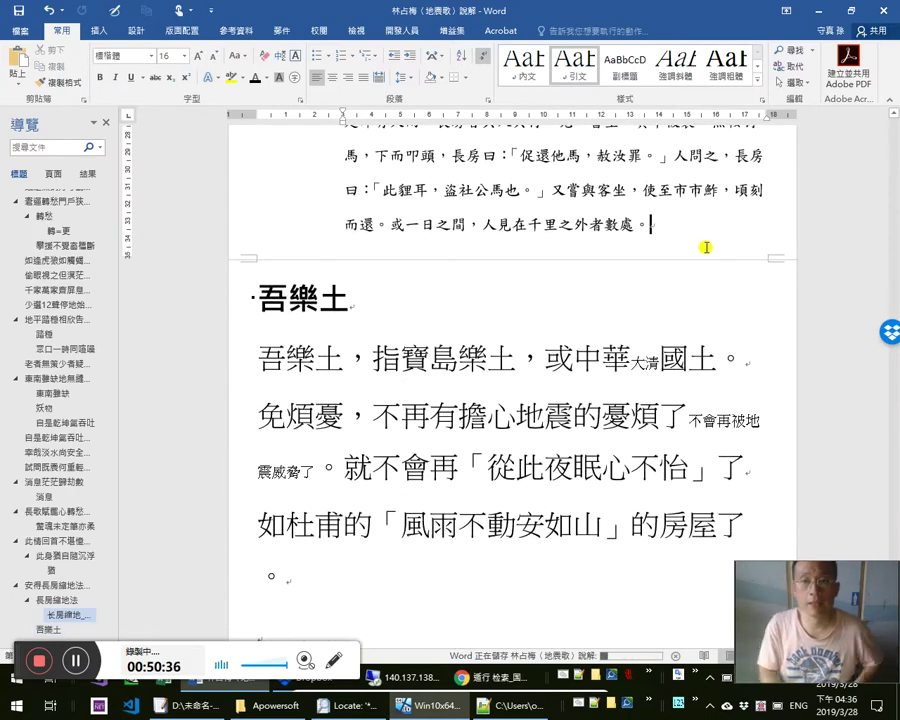
key("Return")
type("今本")
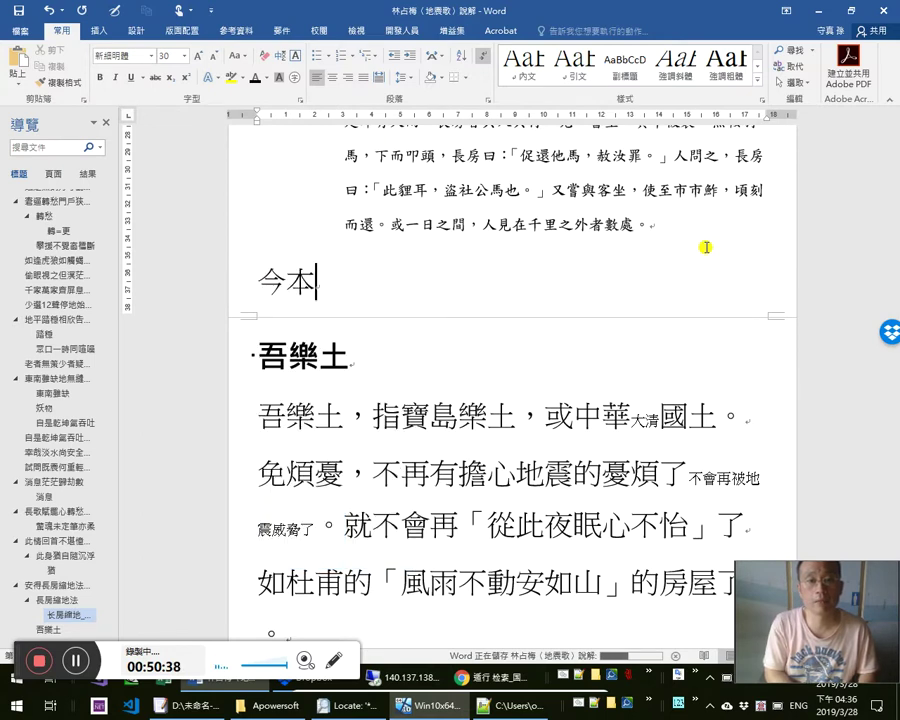
type("簡化字")
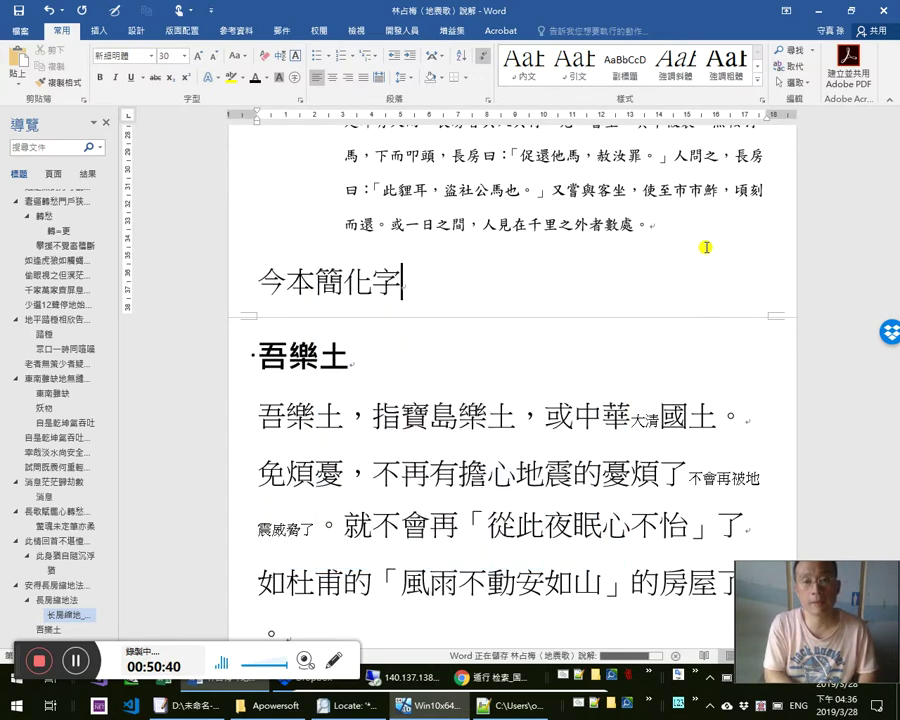
Rework the new paragraph's opening to read 今人整理的簡化字排版本，
type("捞")
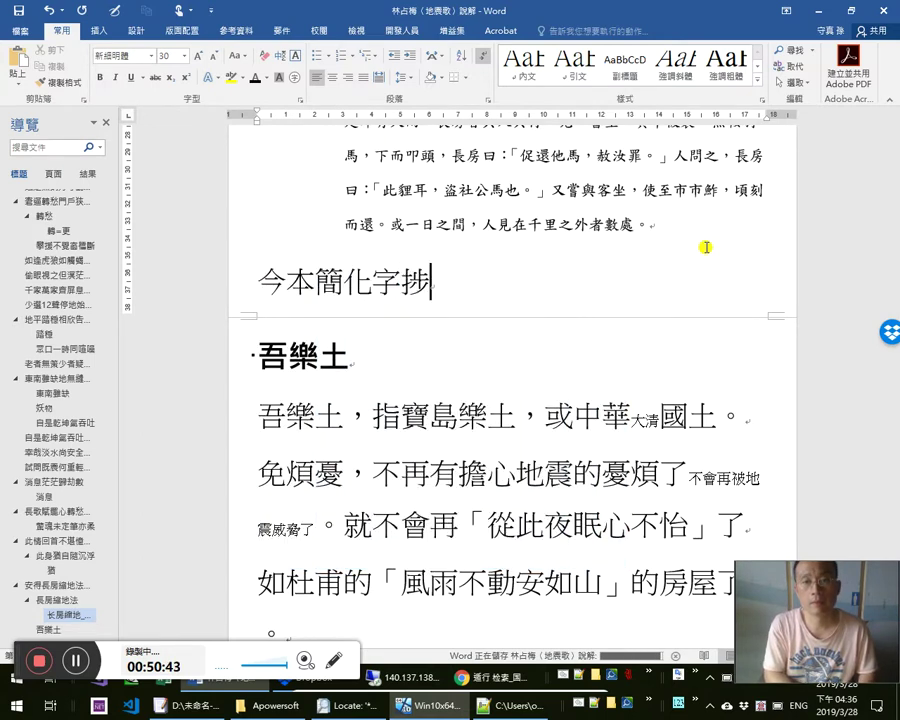
key("BackSpace")
key("BackSpace")
type("排")
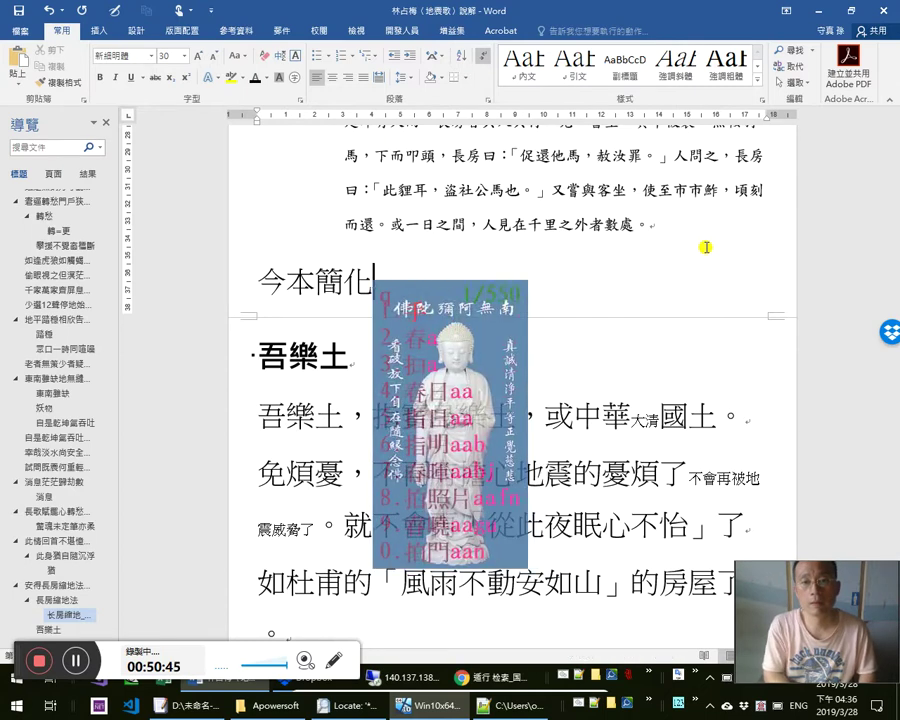
type("人")
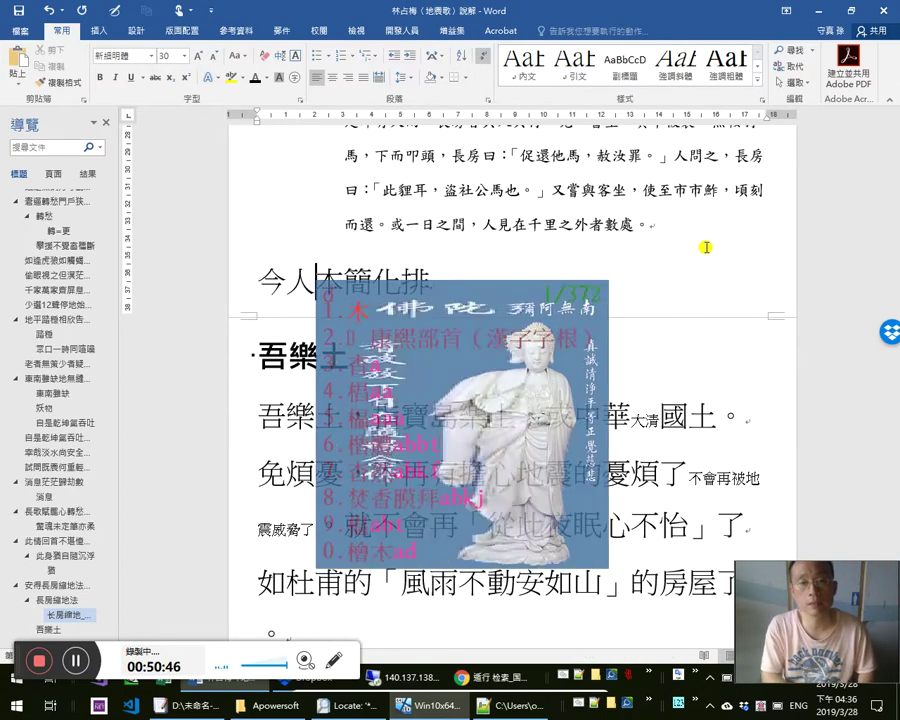
type("整理的")
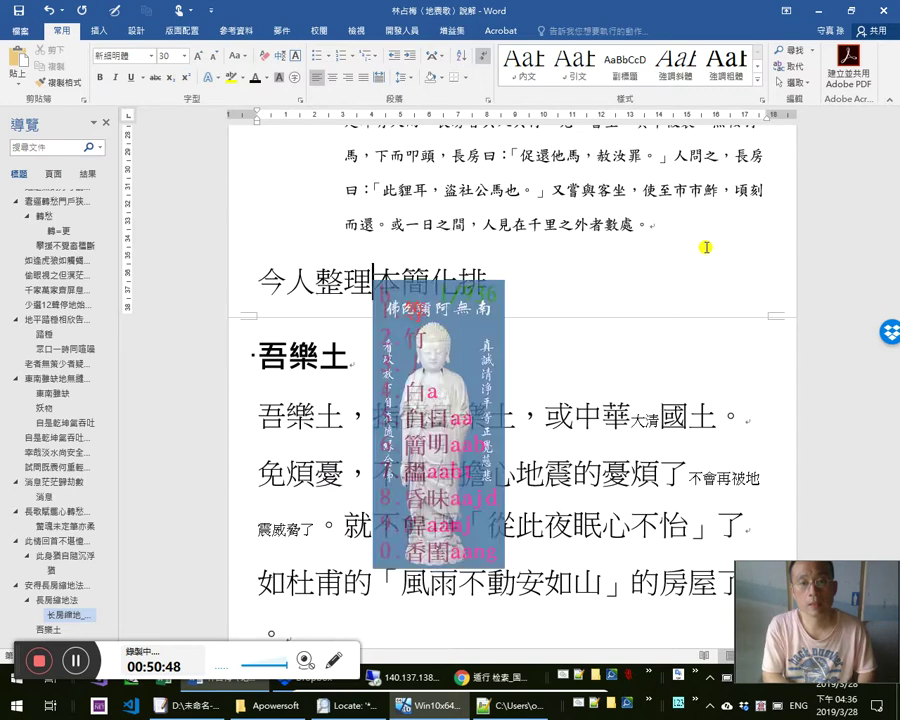
key("Left")
key("Left")
key("Left")
key("shift+Left")
key("BackSpace")
key("Right")
key("Right")
type("字")
key("Right")
type("版本，")
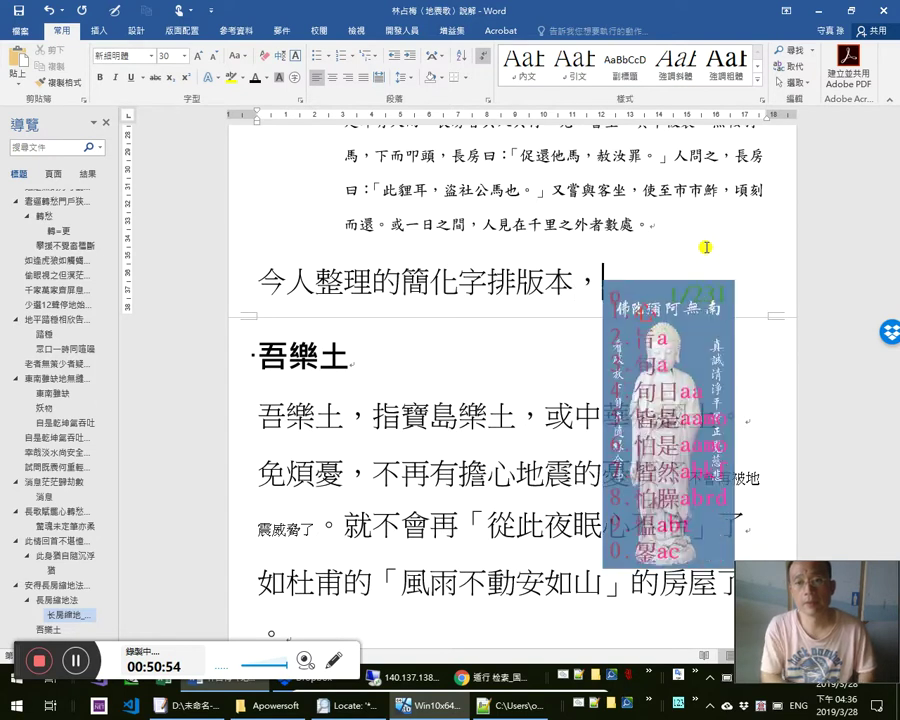
Complete the sentence with 也沒有此事（與《四庫》同）：, add an empty body paragraph below it, and save the document
type("也沒有此事：")
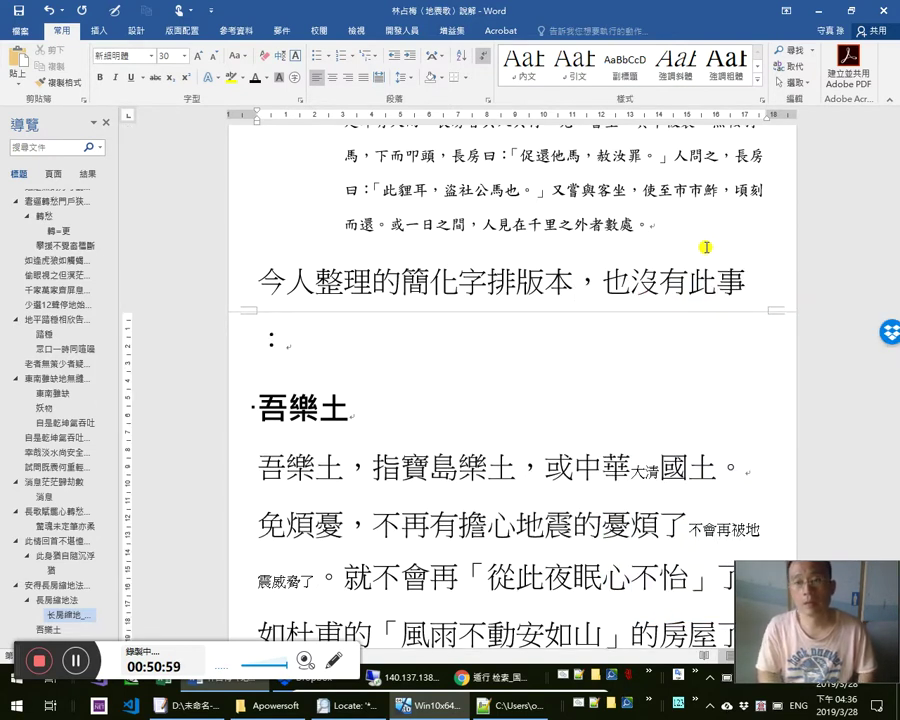
type("與《wc")
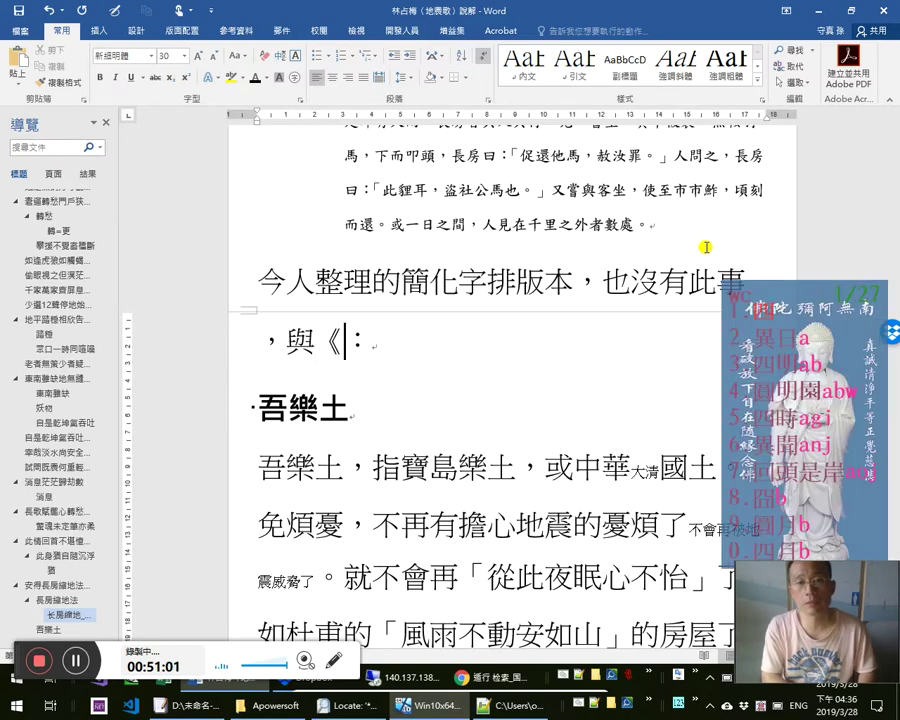
type("l")
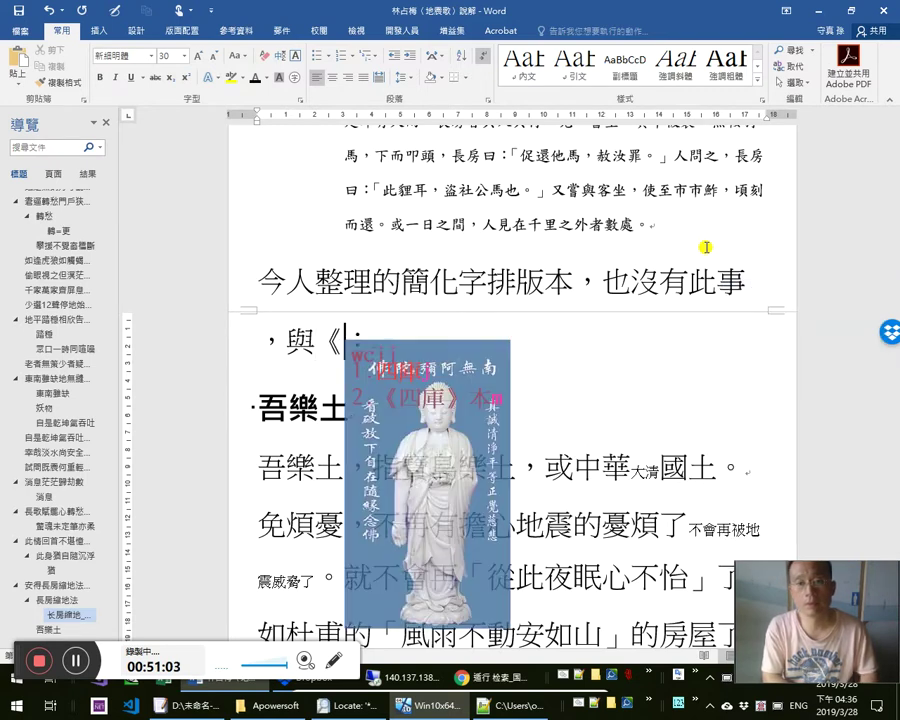
type("四庫》")
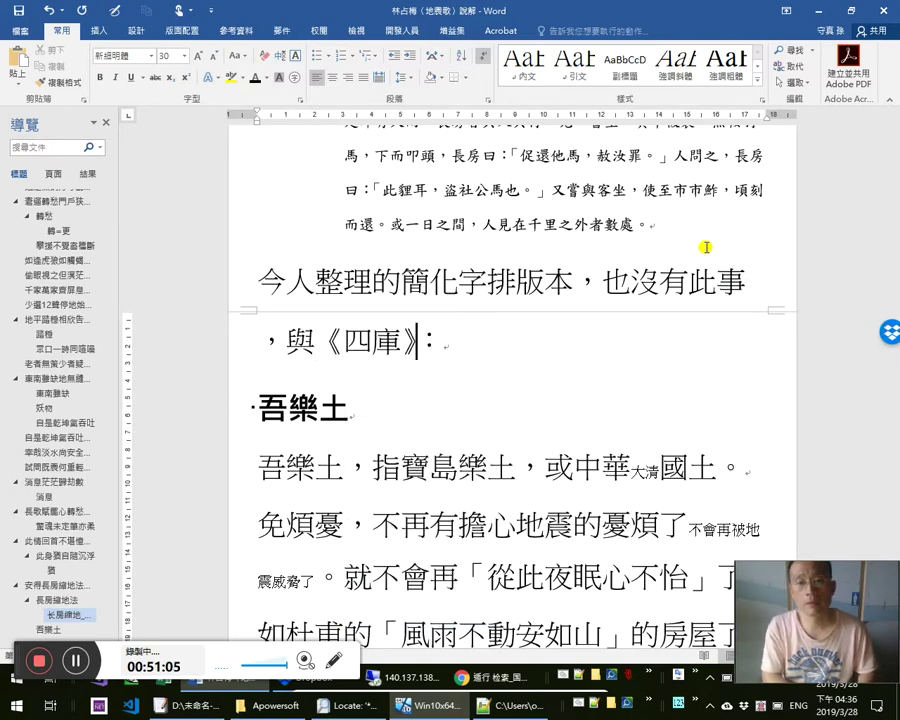
type("同")
type("（")
key("Delete")
key("End")
key("Return")
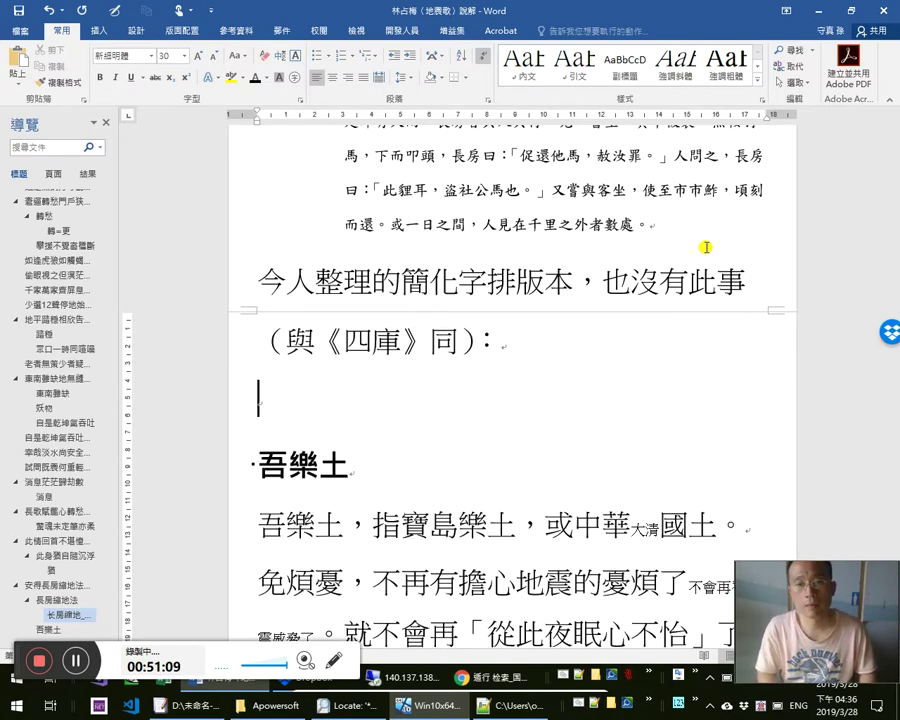
key("ctrl+y")
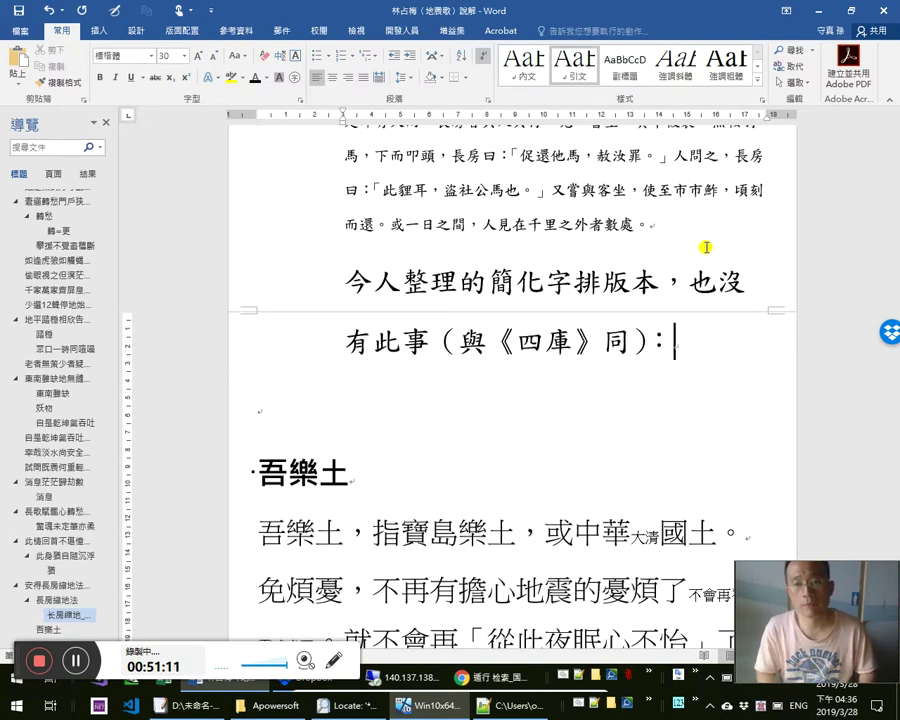
key("ctrl+z")
key("ctrl+s")
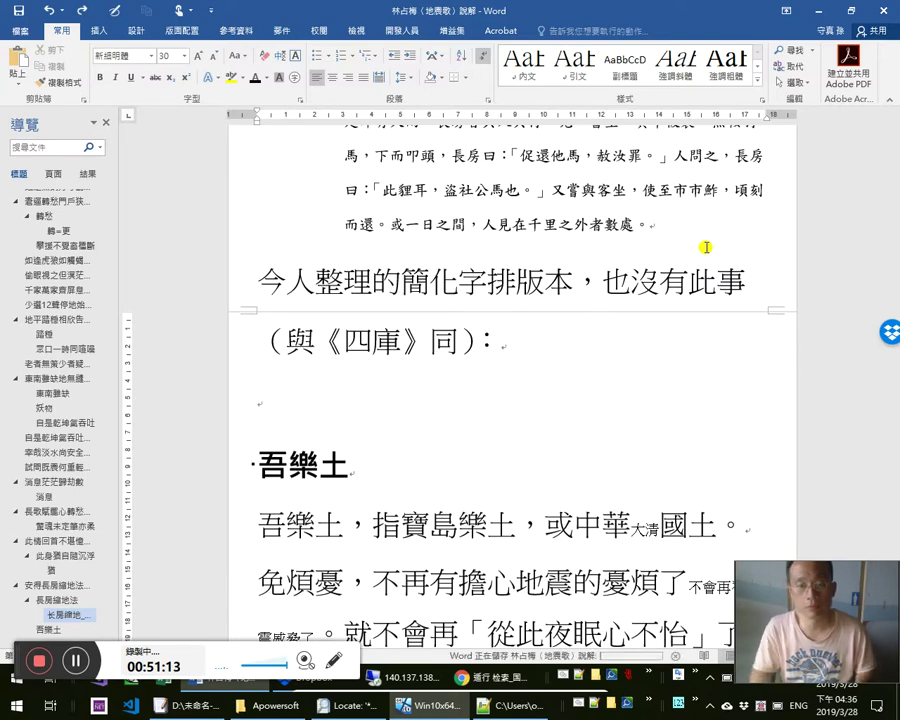
Switch to the 教職員個人雲 remote desktop and locate the 神仙傳 archives in its 下載 folder
left_click(415, 678)
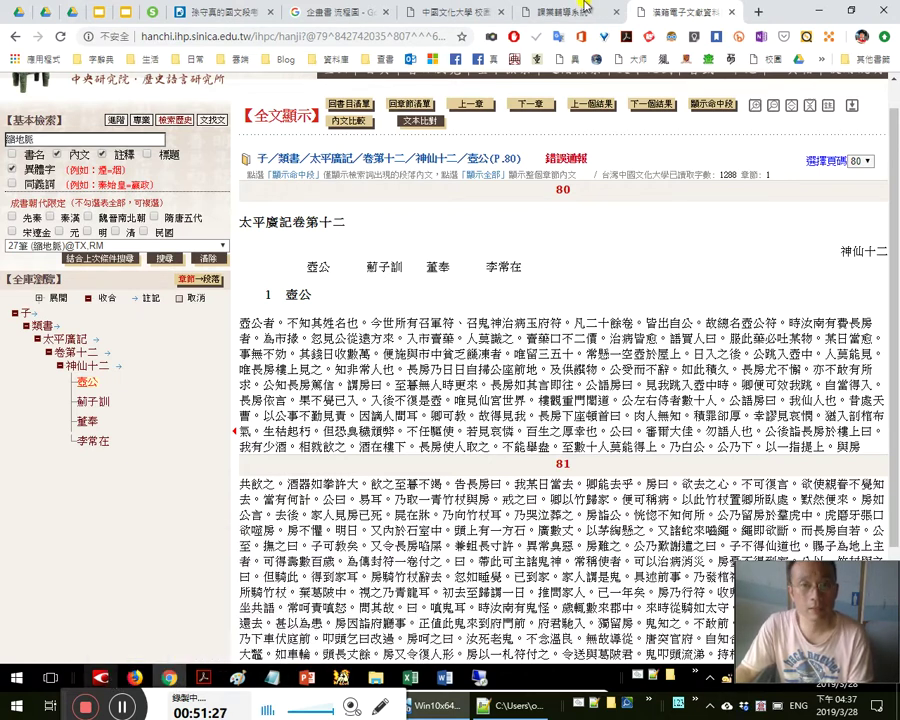
key("alt+Tab")
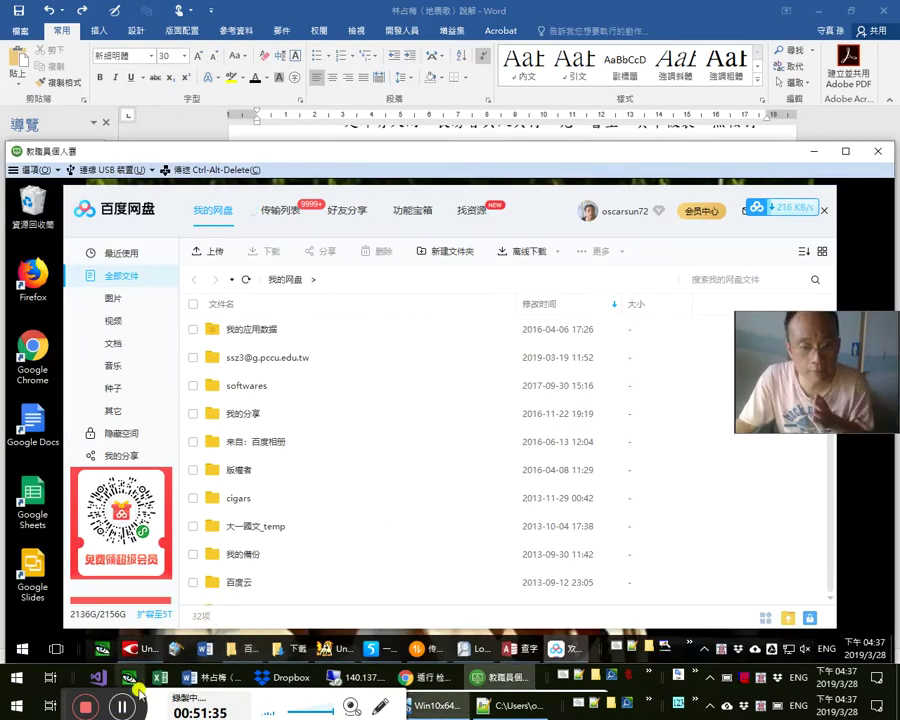
left_click(140, 648)
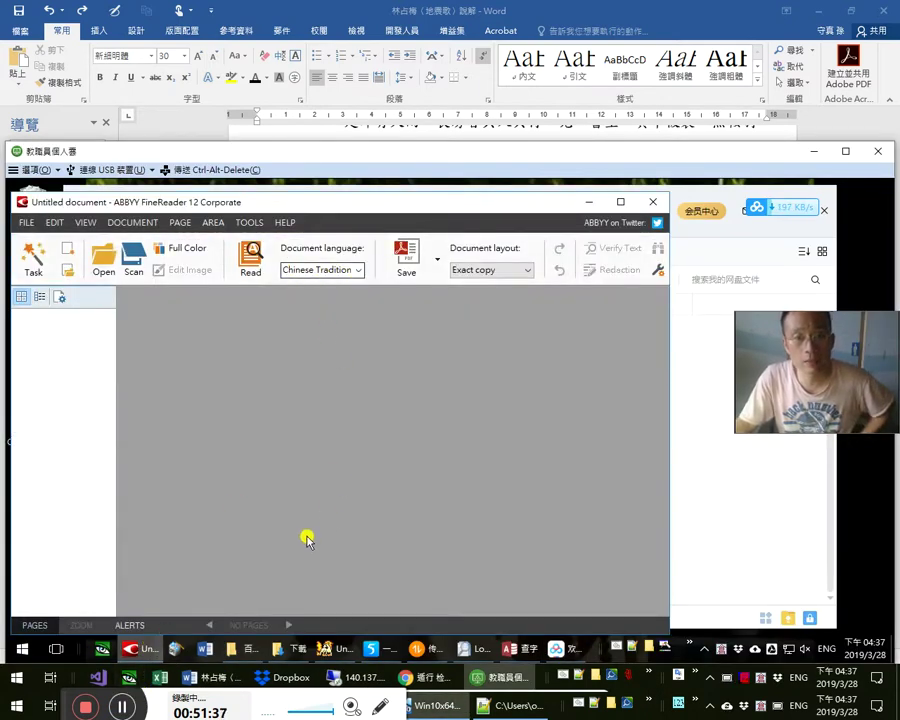
left_click(250, 650)
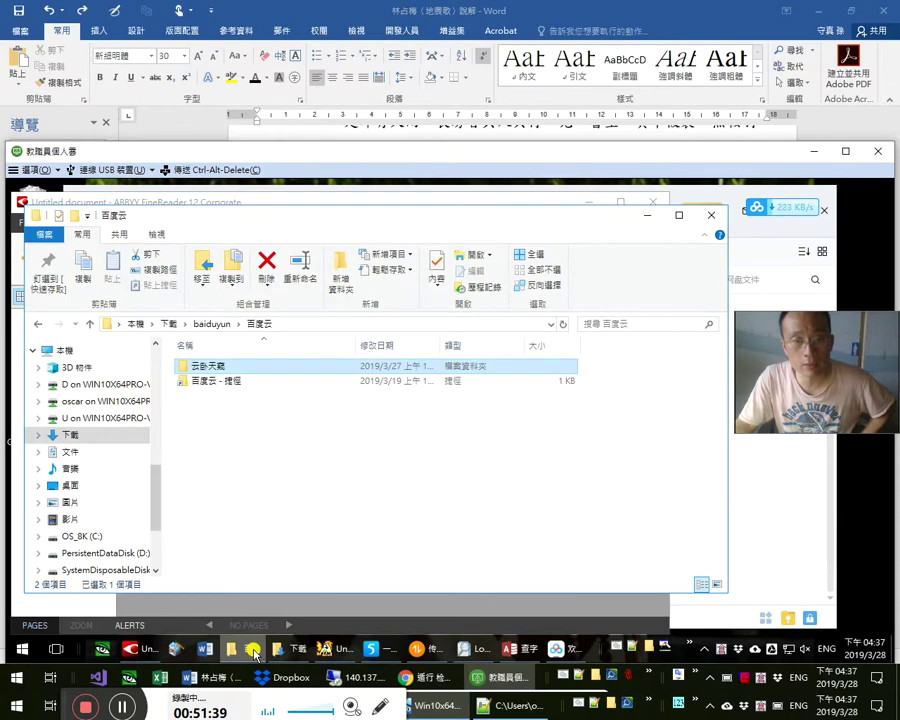
left_click(255, 652)
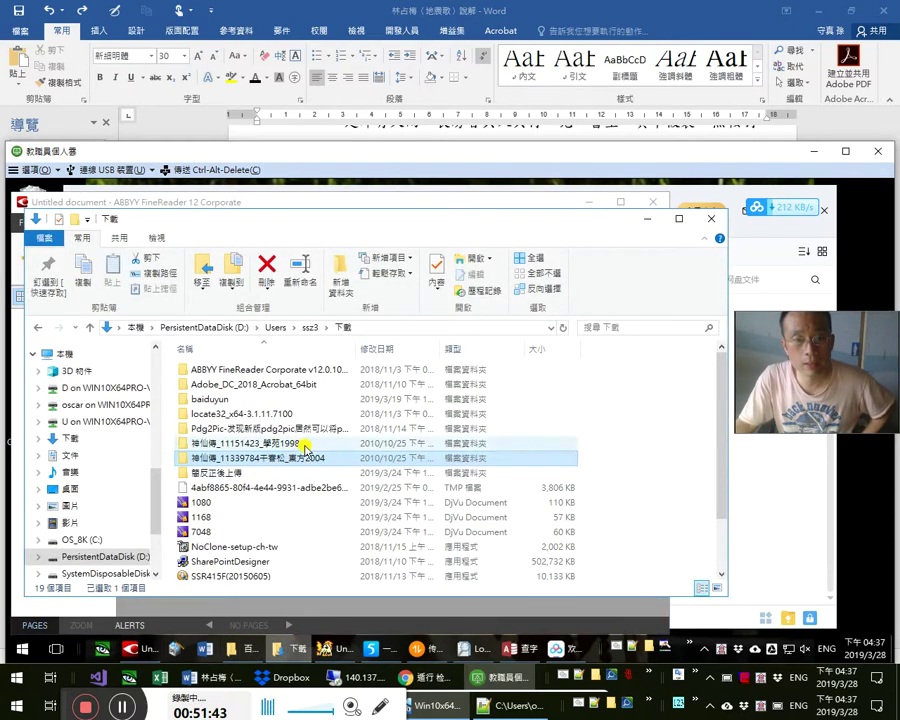
left_click_drag(475, 223, 639, 227)
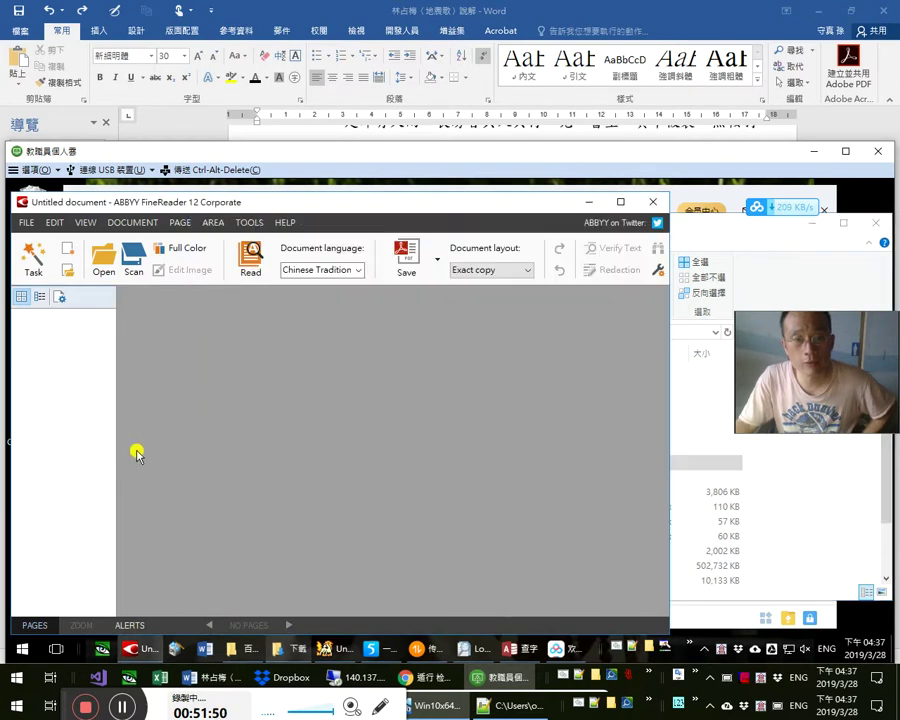
left_click(722, 229)
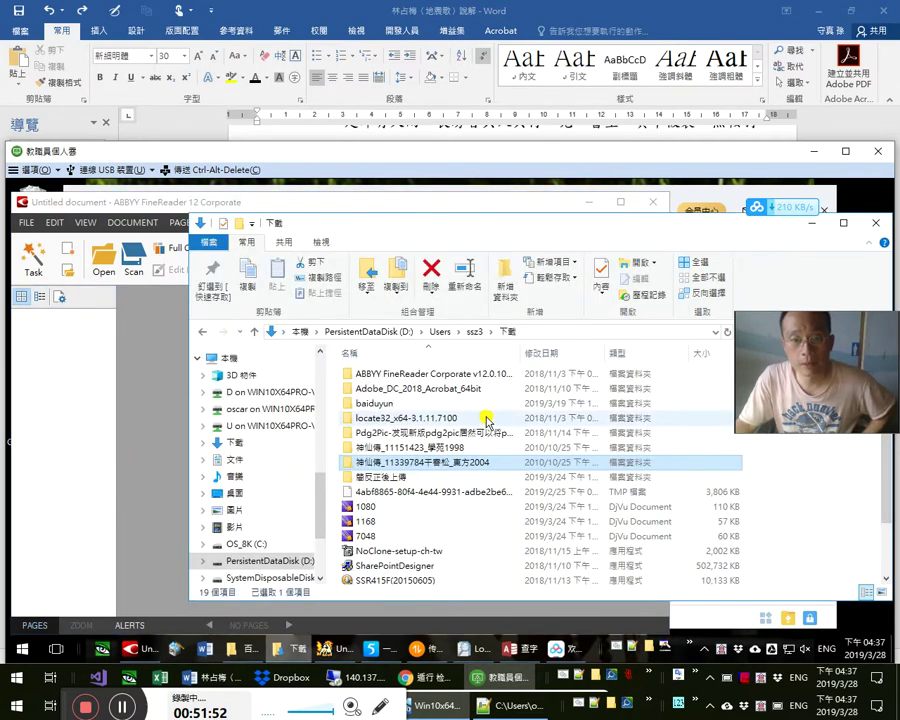
scroll(440, 475, "down", 2)
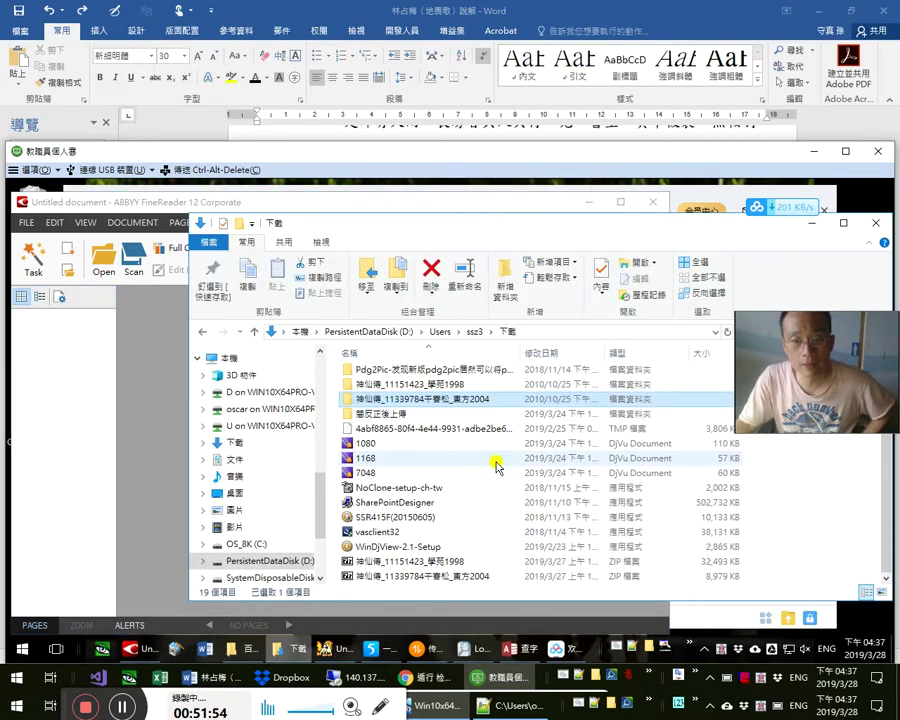
Open the archive 神仙傳_11151423_學苑1998 with UnicornViewer instead of the default 7-Zip File Manager
left_click(440, 565)
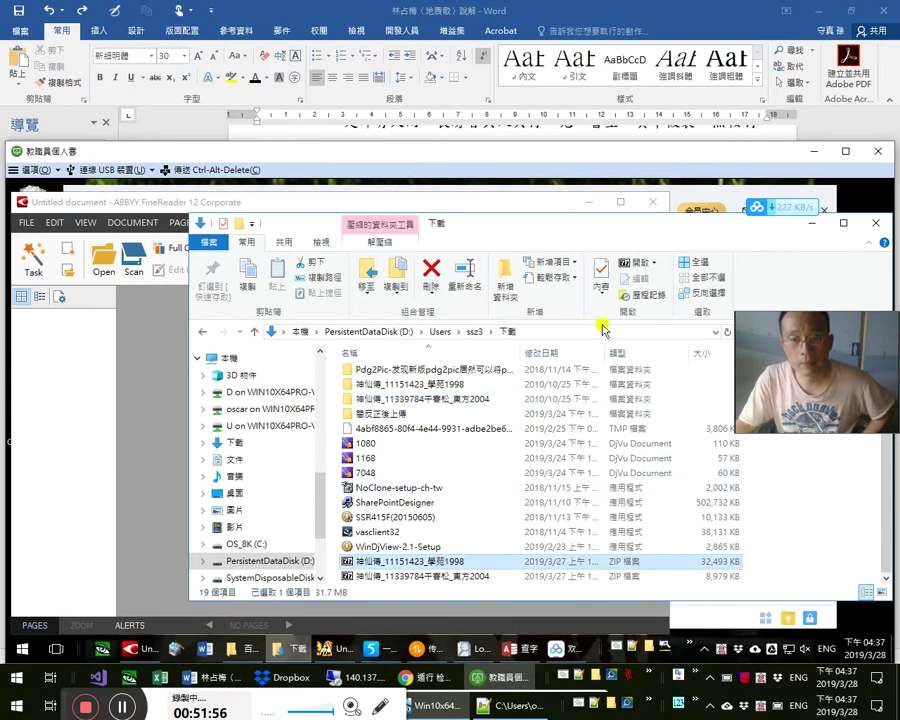
left_click(640, 262)
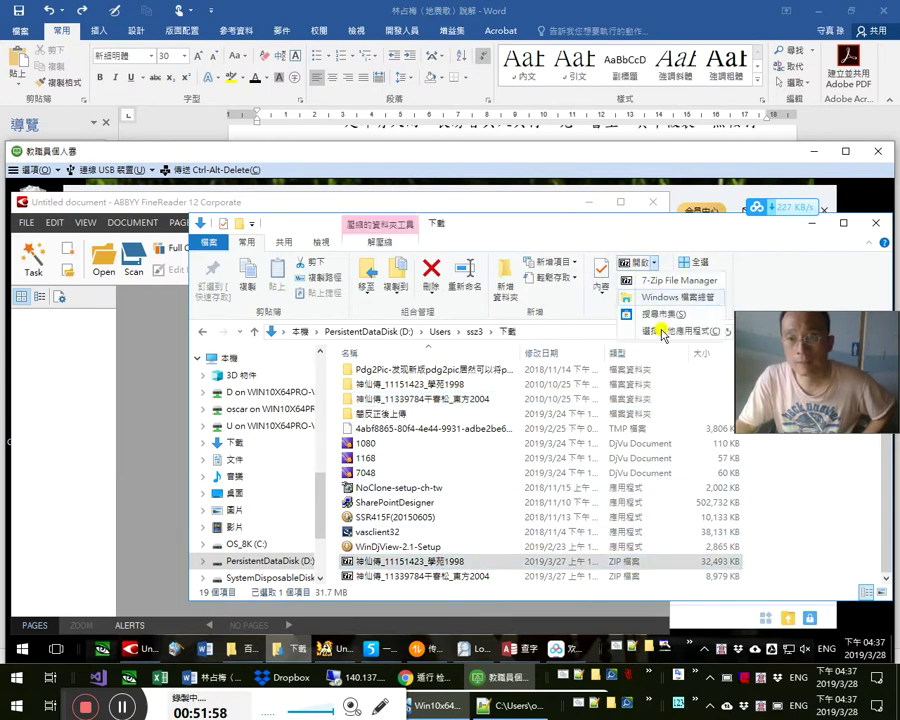
key("Escape")
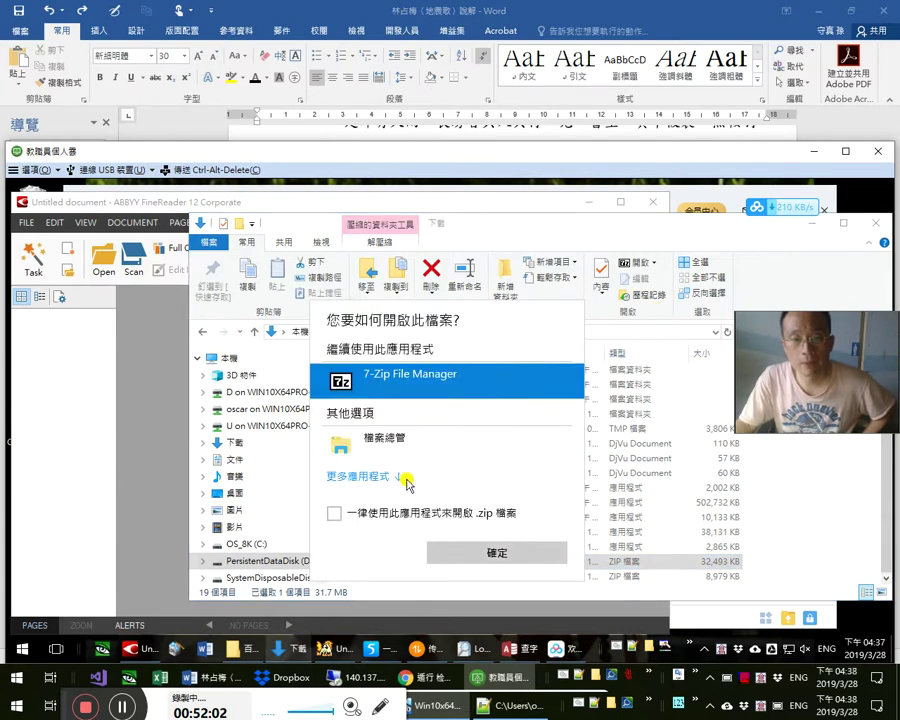
left_click(395, 472)
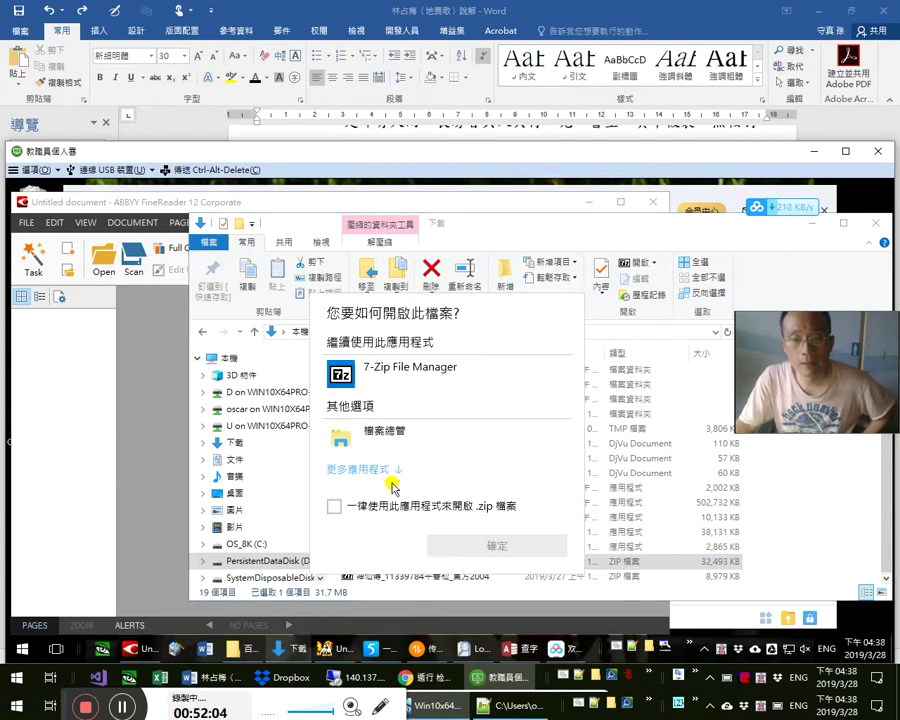
scroll(432, 502, "down", 3)
scroll(432, 502, "down", 2)
left_click(412, 506)
left_click(478, 630)
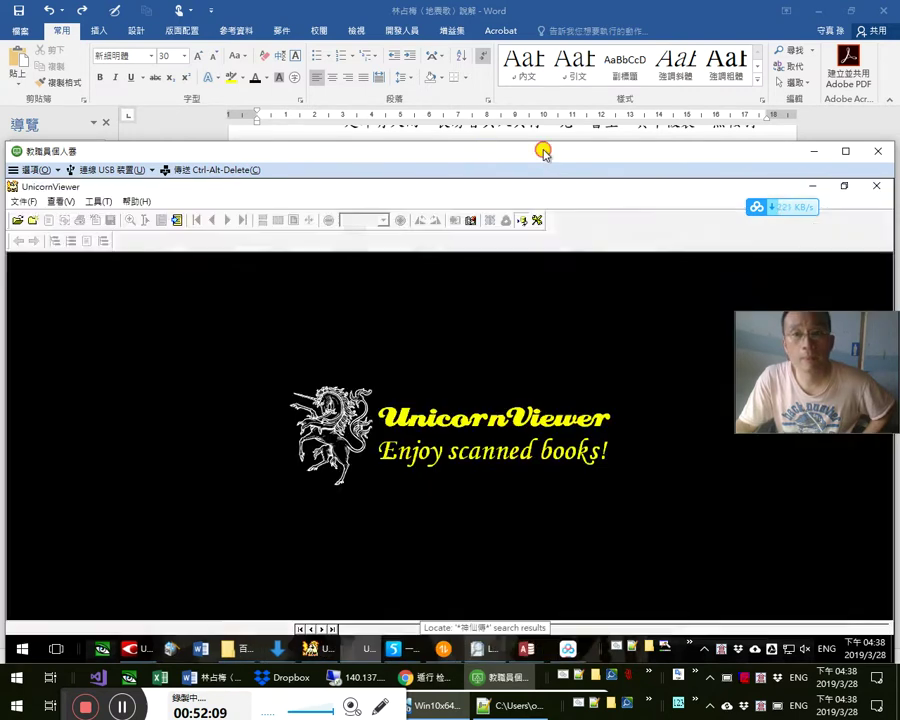
Restore the remote desktop to a window and extend it upward to show more of the scanned book
double_click(542, 150)
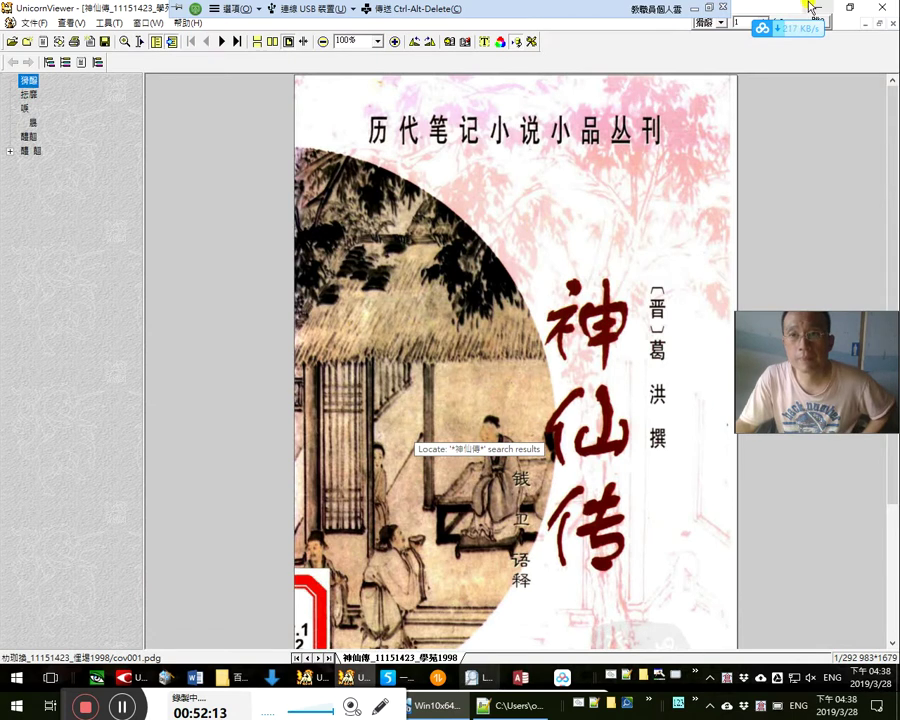
left_click(714, 6)
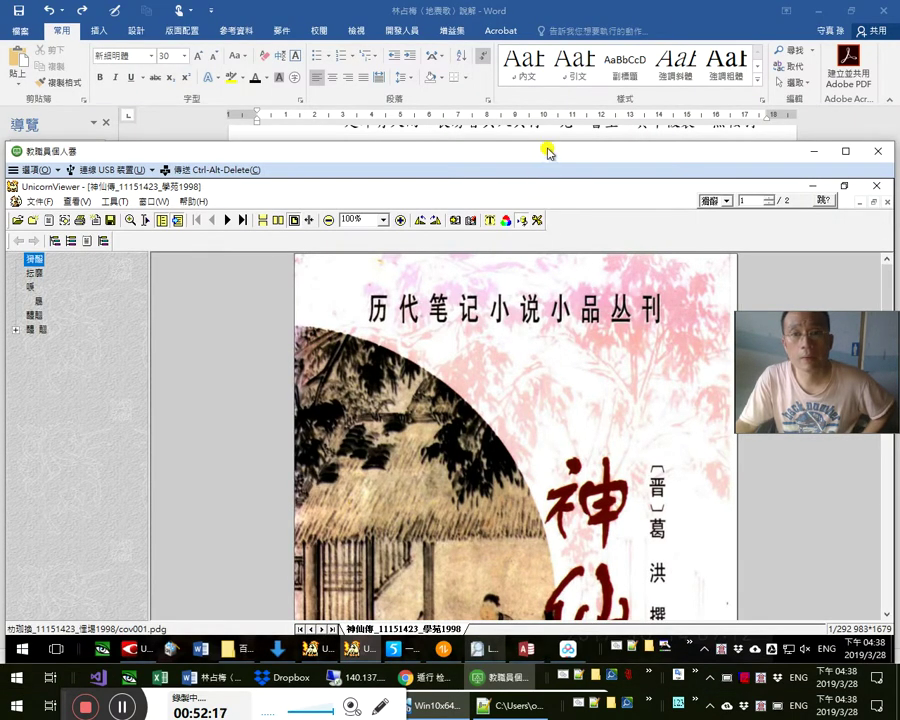
left_click_drag(548, 143, 554, 14)
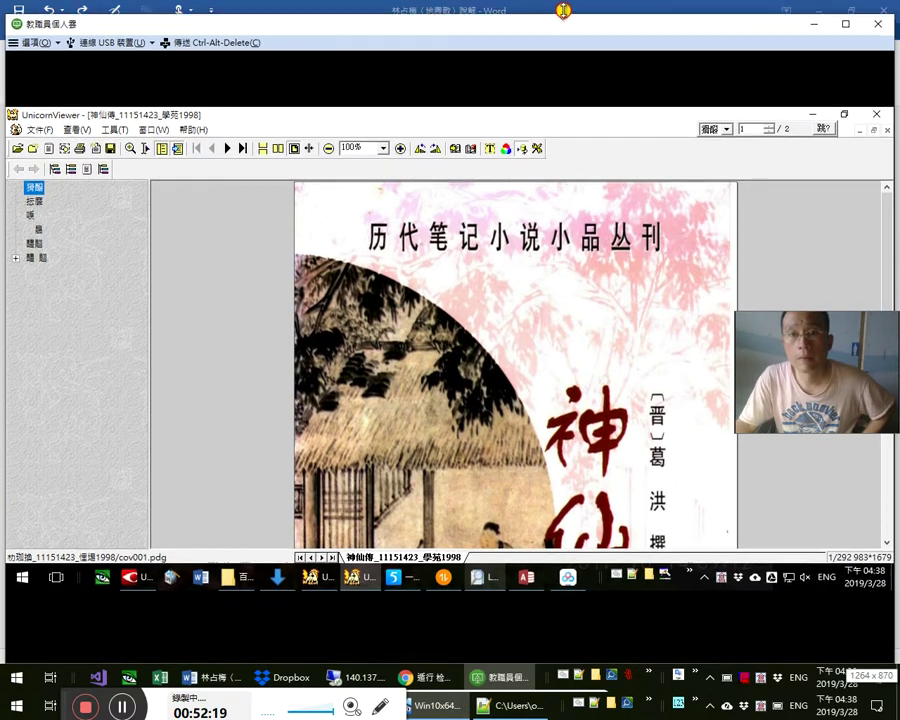
Look up the starting page of 壺公 (卷九) in the scanned book's table of contents
left_click(34, 259)
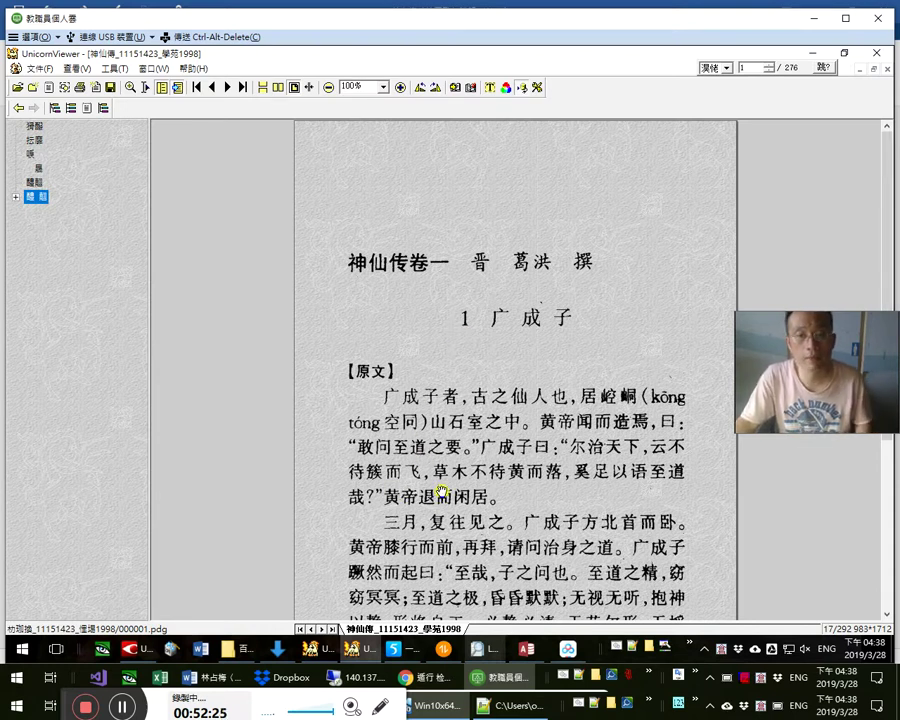
key("alt+Tab")
key("alt+Tab")
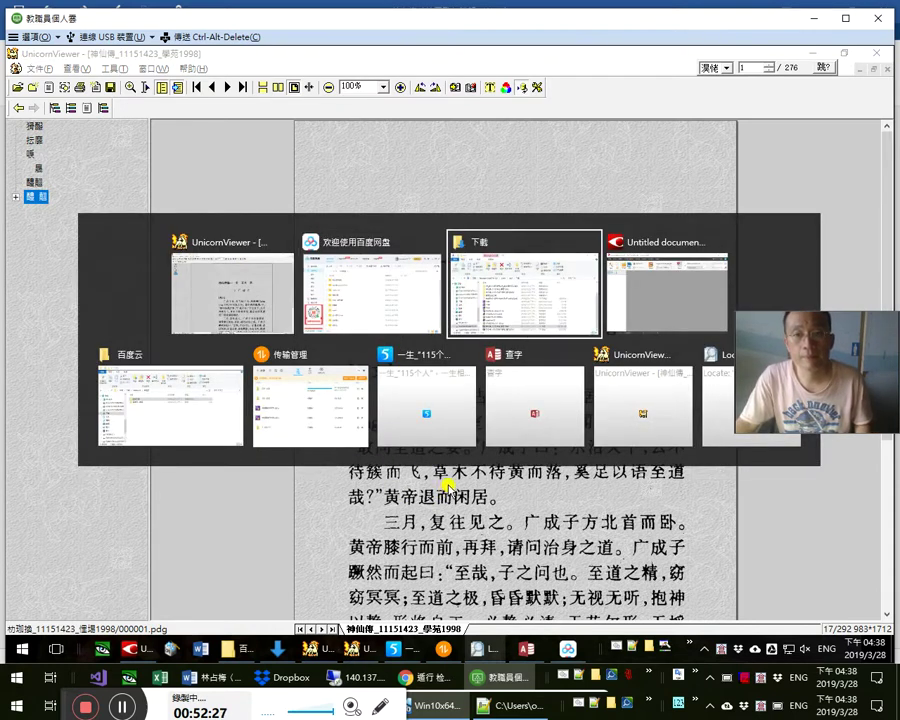
key("alt+Tab")
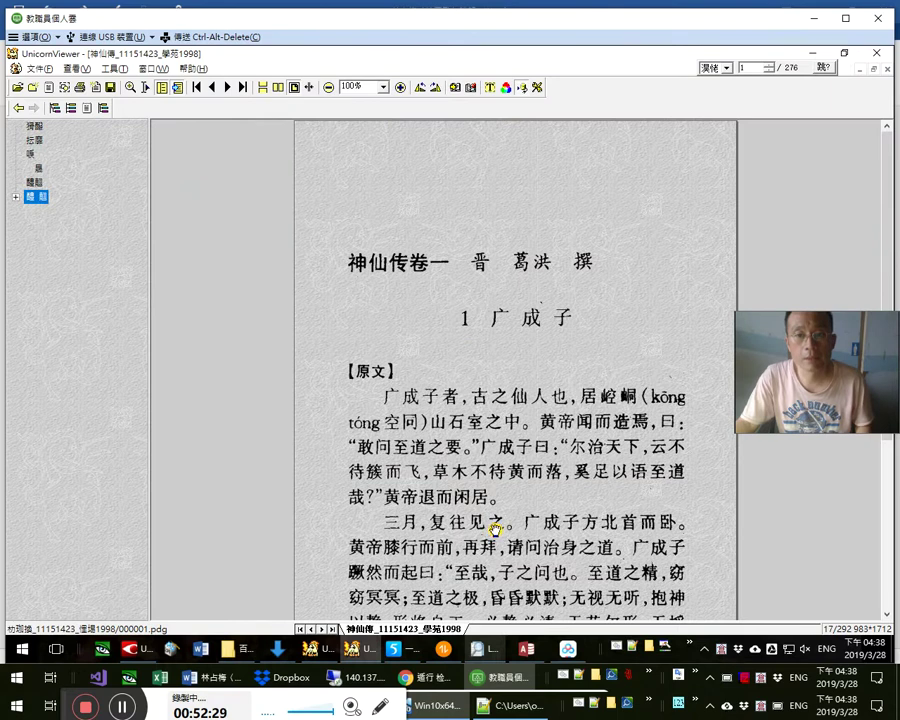
left_click(17, 197)
left_click(34, 182)
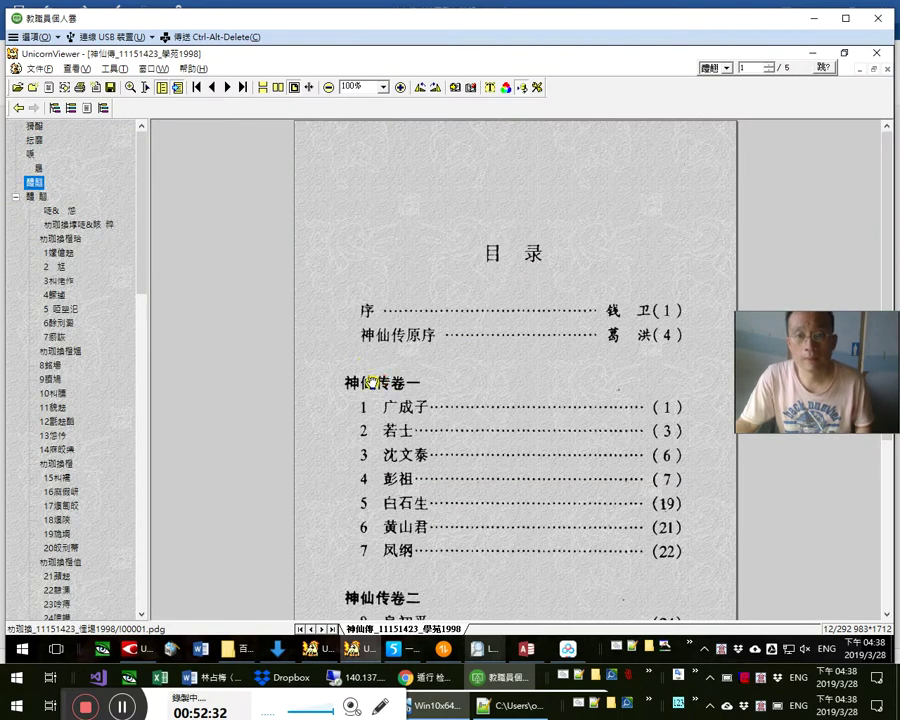
scroll(383, 375, "down", 15)
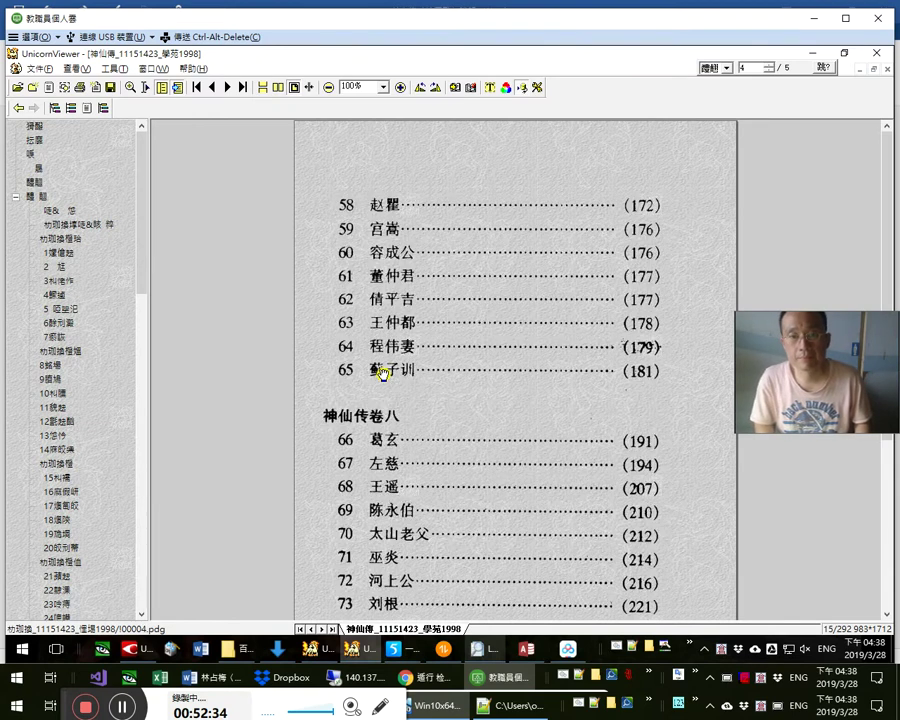
scroll(383, 374, "down", 5)
scroll(383, 374, "up", 5)
scroll(400, 381, "down", 5)
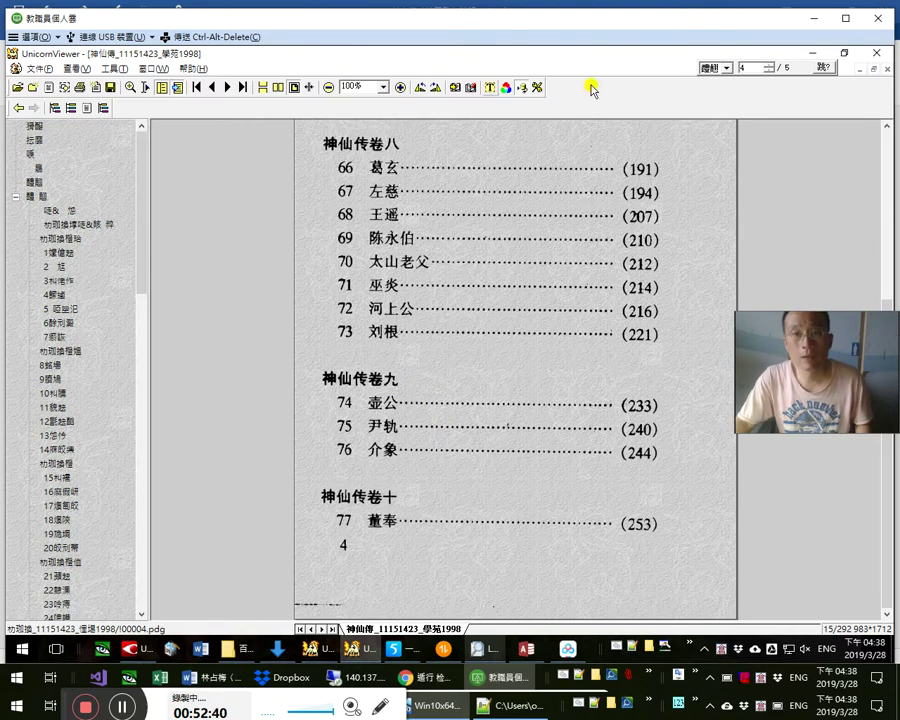
Jump to page 233 of the scanned book and page through the 壺公 chapter up to 尹軌
left_click(746, 68)
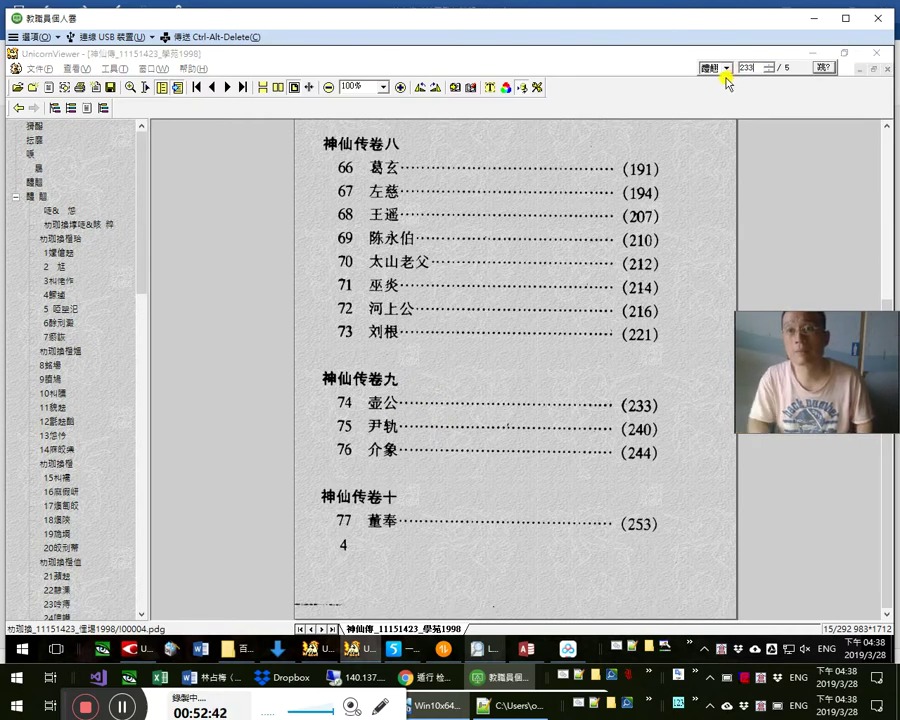
type("233")
key("Return")
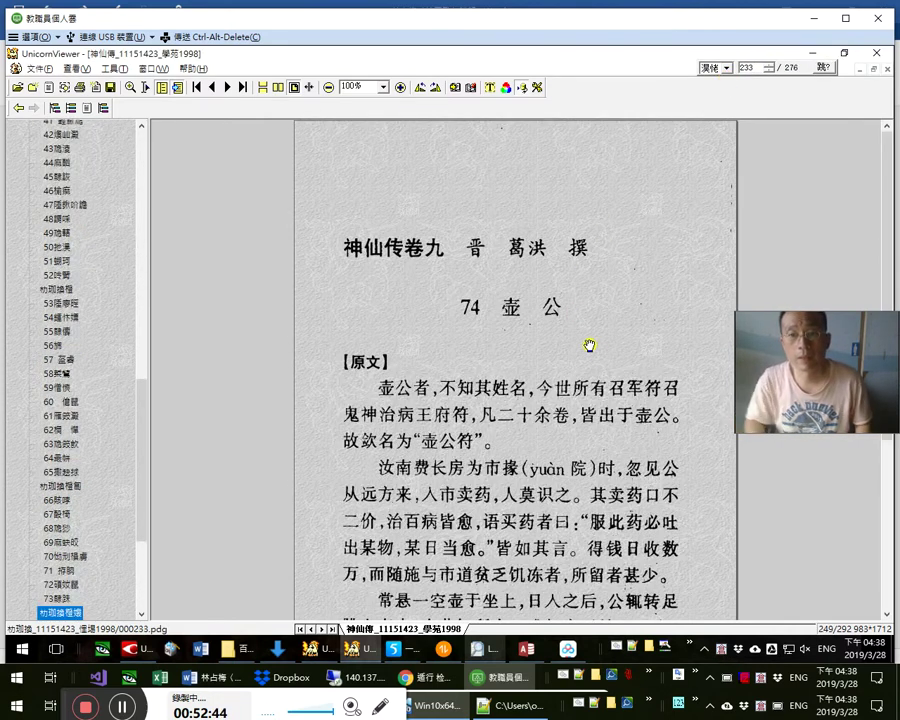
scroll(590, 345, "down", 15)
scroll(590, 345, "down", 3)
scroll(590, 345, "up", 4)
scroll(590, 345, "up", 2)
scroll(590, 345, "down", 3)
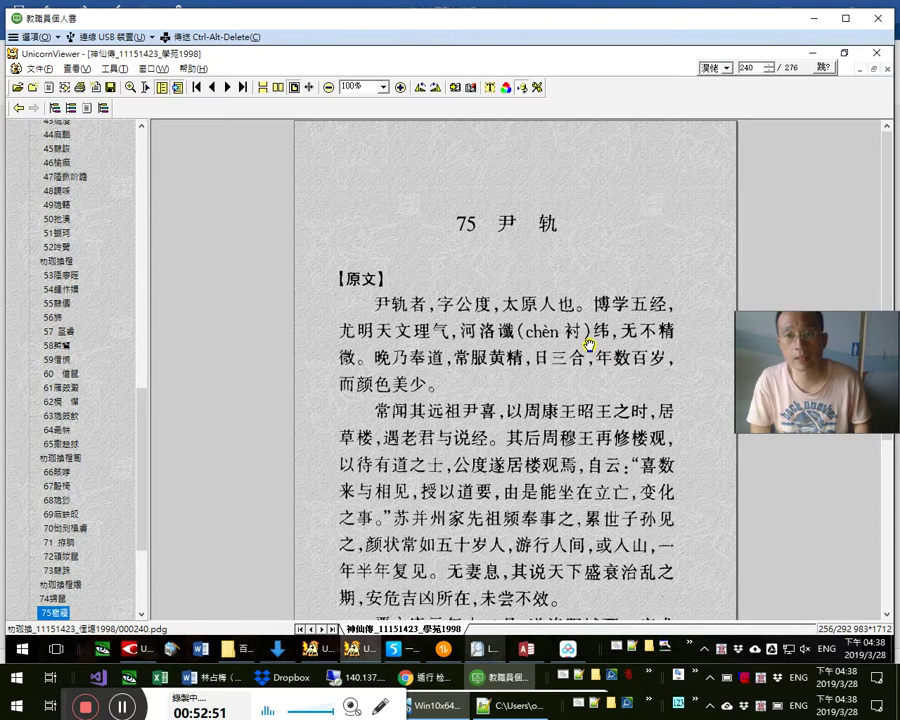
key("alt+Tab")
key("alt+shift+Tab")
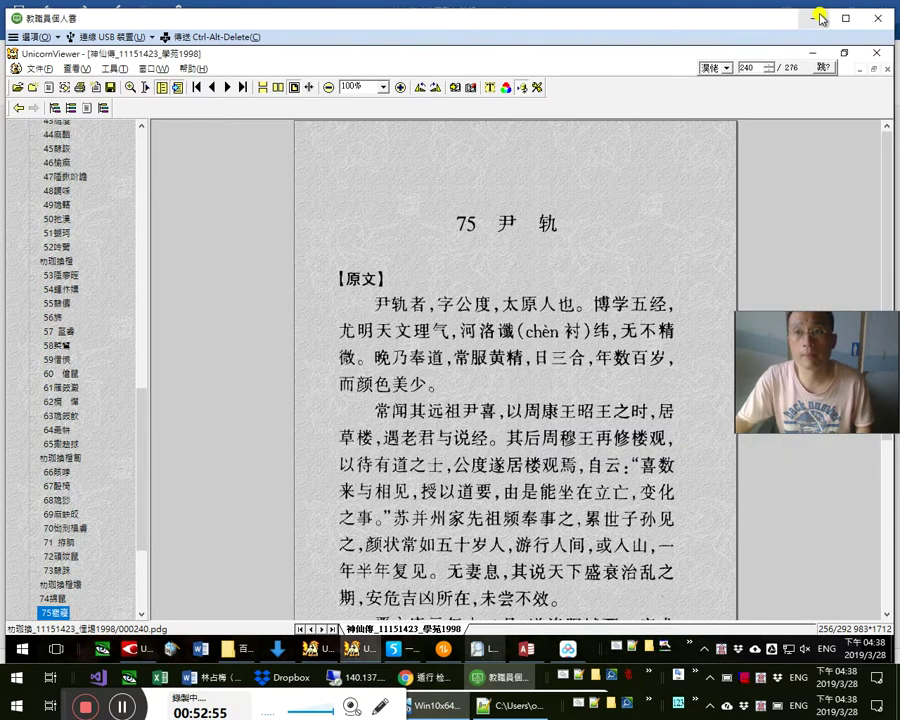
Check the end of 《壺公》 in the 欽定四庫全書 text on ctext in Chrome and return to the scanned book
left_click(818, 18)
left_click(491, 680)
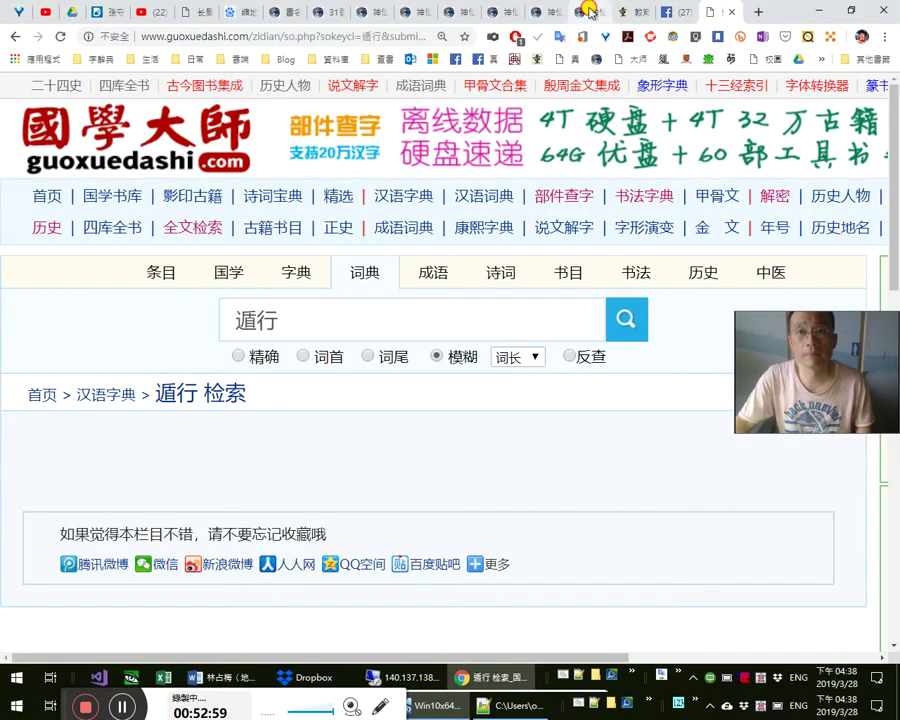
left_click(540, 11)
scroll(254, 446, "down", 6)
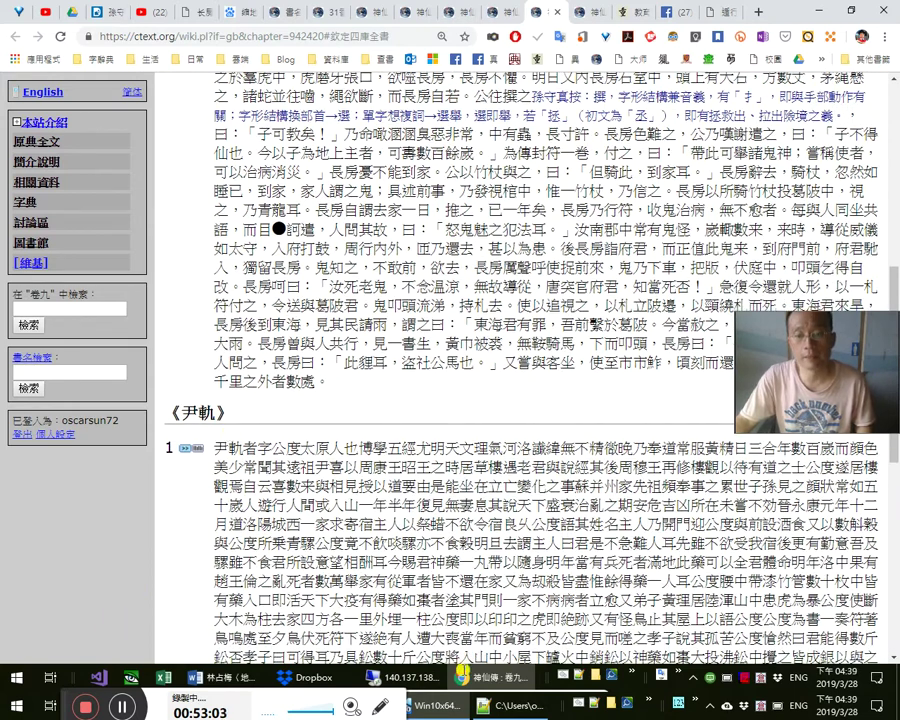
left_click(403, 678)
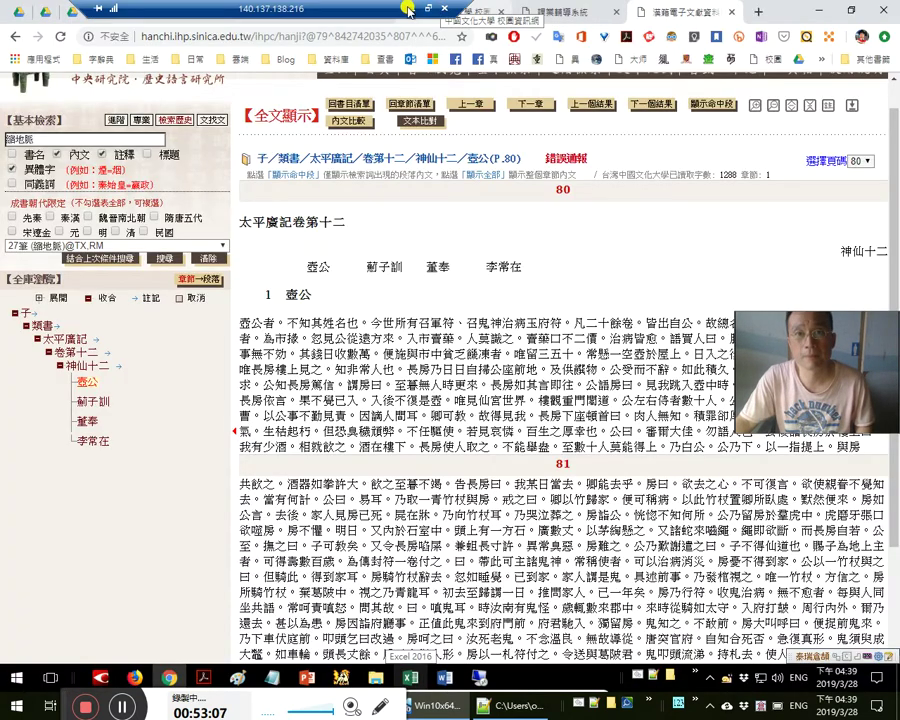
left_click(290, 8)
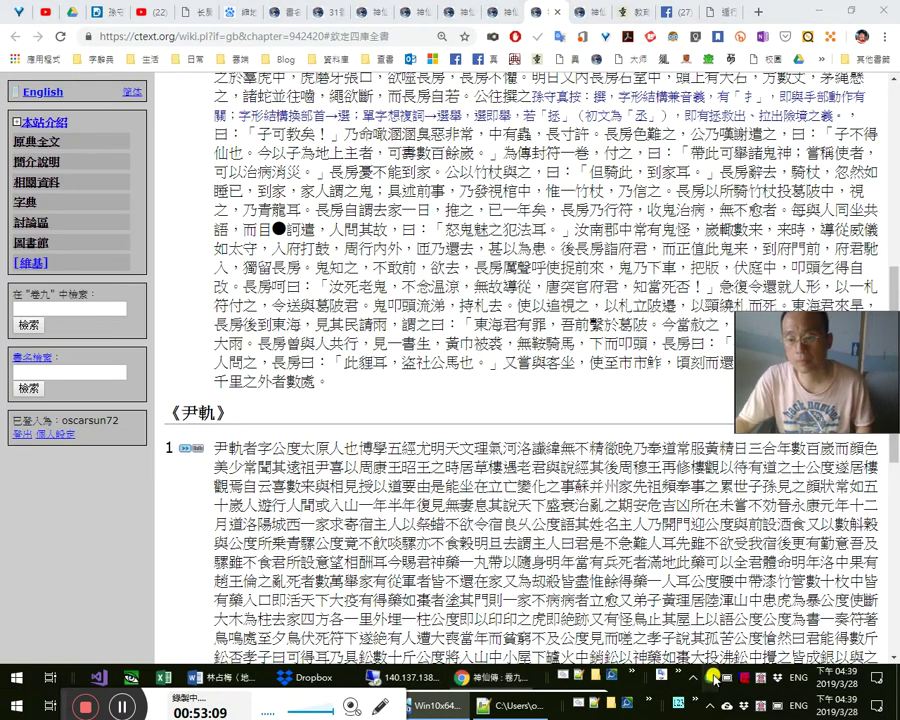
left_click(710, 673)
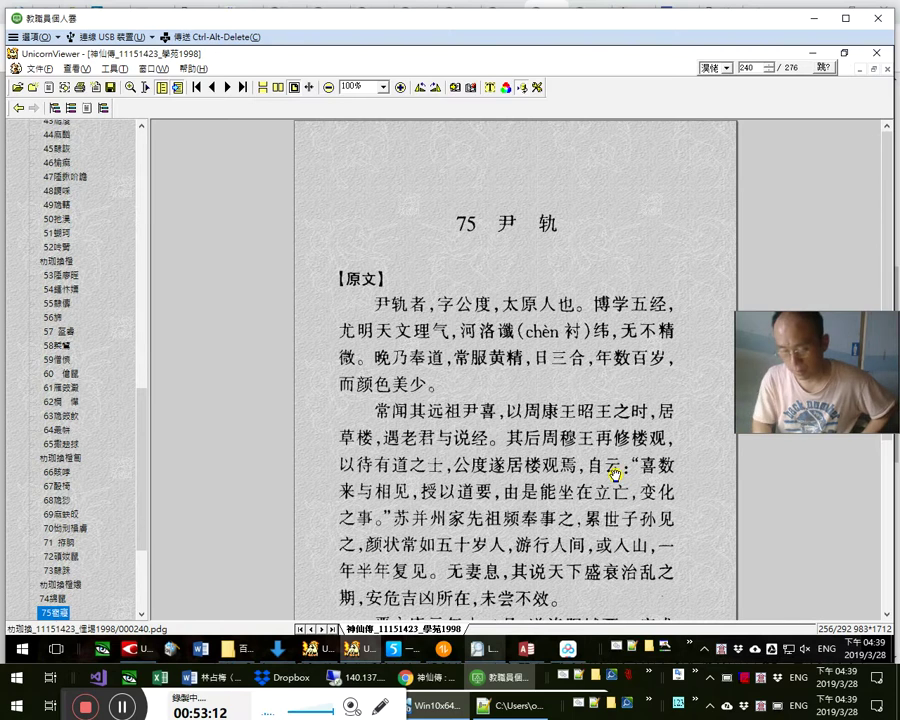
Page back from 尹軌 to page 236 to review the end of the 壺公 original text and its 語釋
scroll(614, 474, "up", 5)
scroll(614, 477, "down", 3)
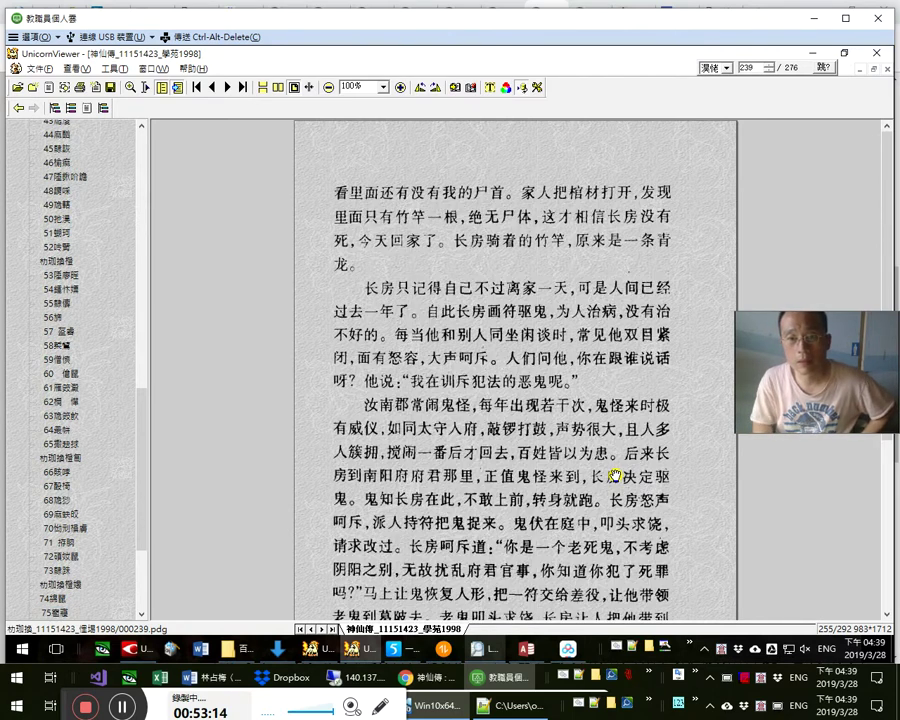
scroll(614, 477, "down", 3)
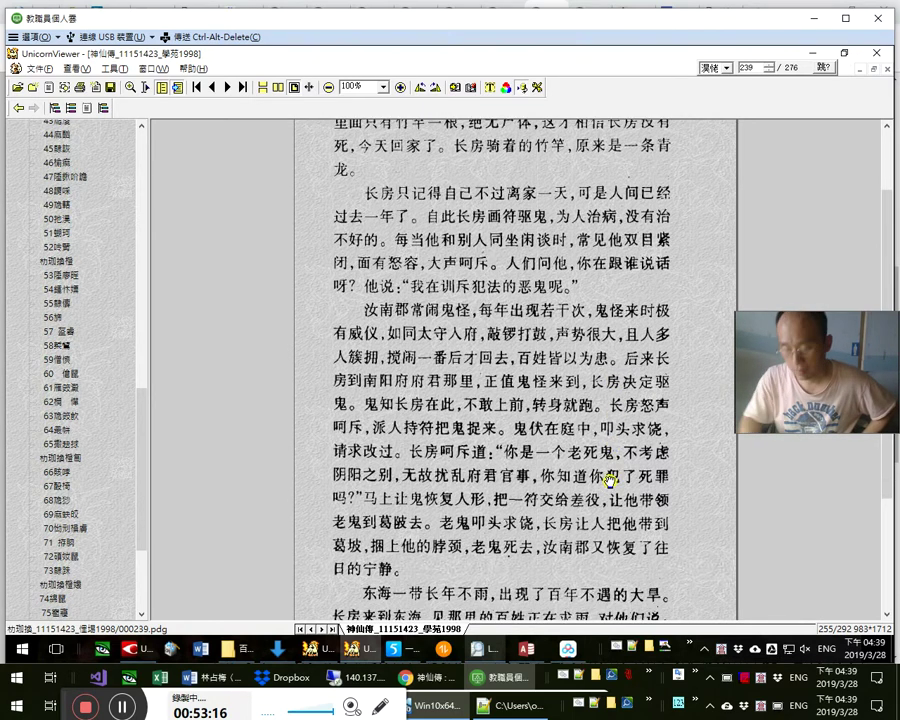
scroll(609, 480, "up", 8)
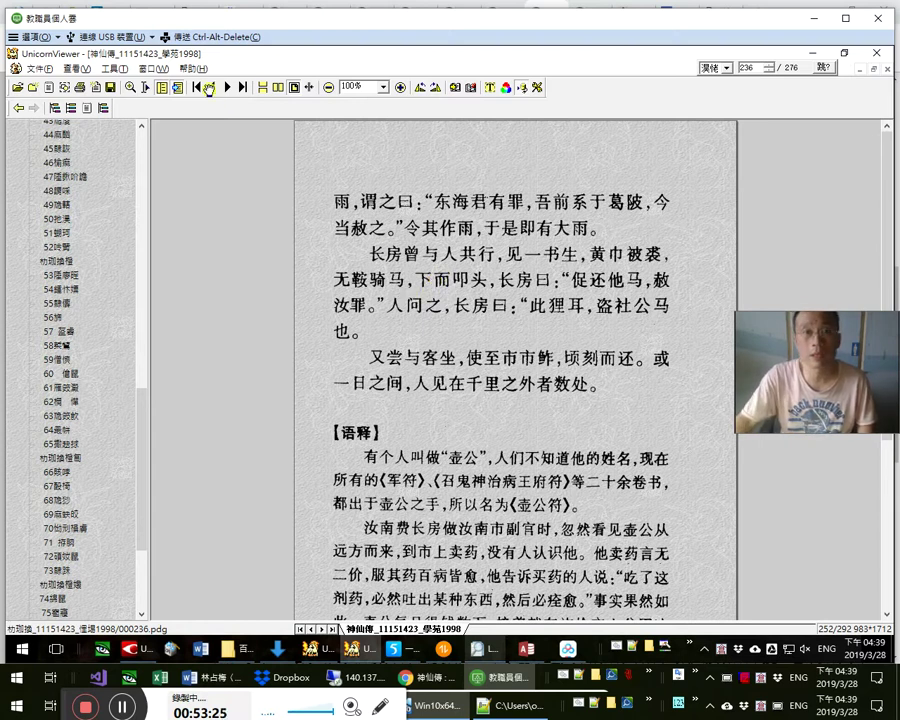
Open a second window of the scanned 《神仙傳》 and go to its CIP copyright page
left_click(115, 68)
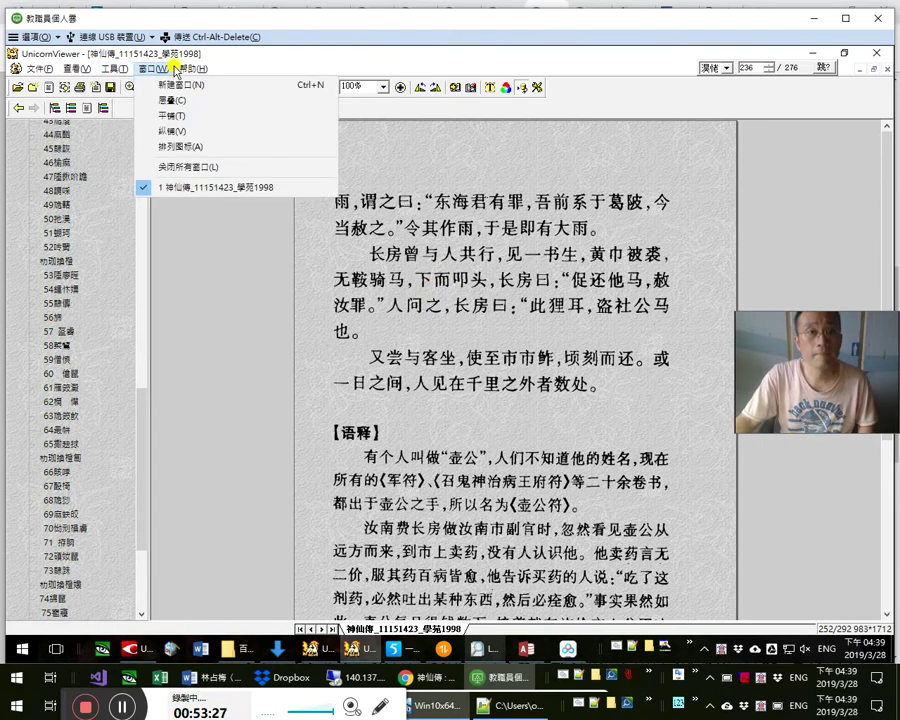
left_click(175, 85)
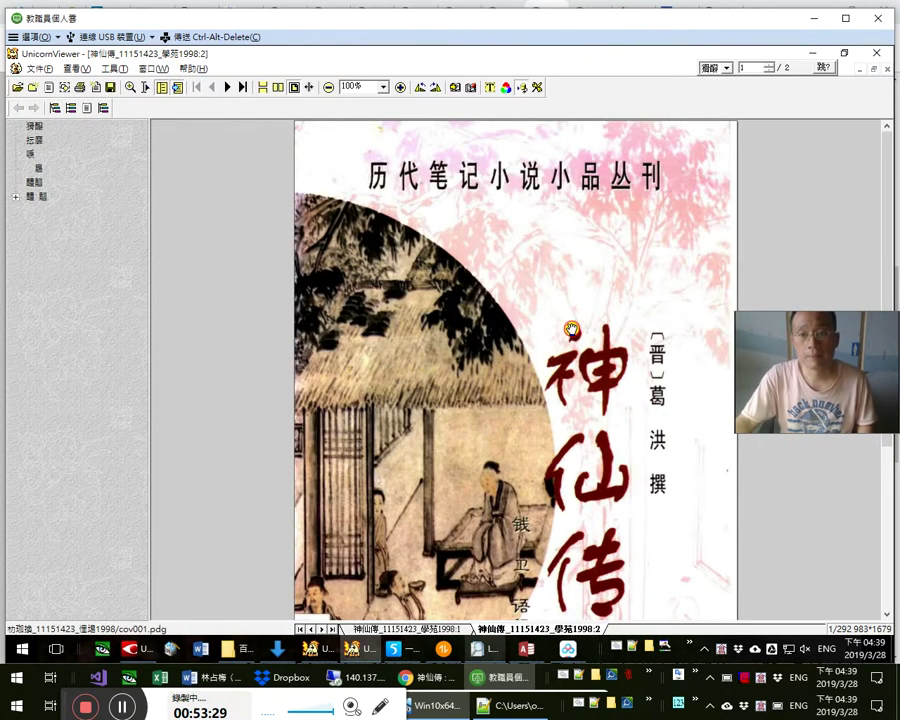
scroll(572, 326, "down", 2)
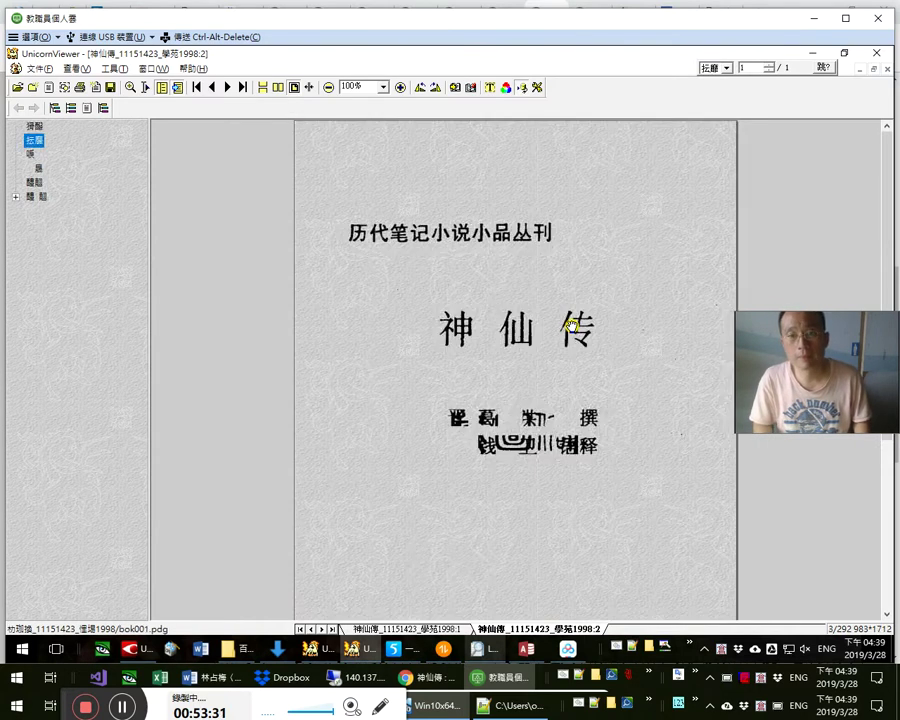
scroll(571, 326, "down", 3)
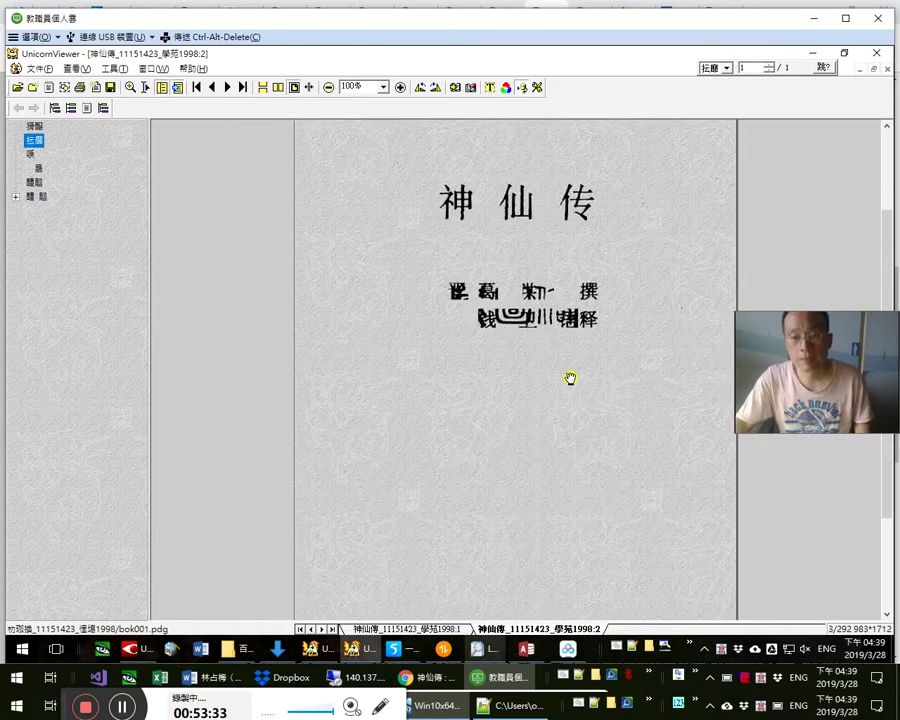
scroll(561, 377, "down", 2)
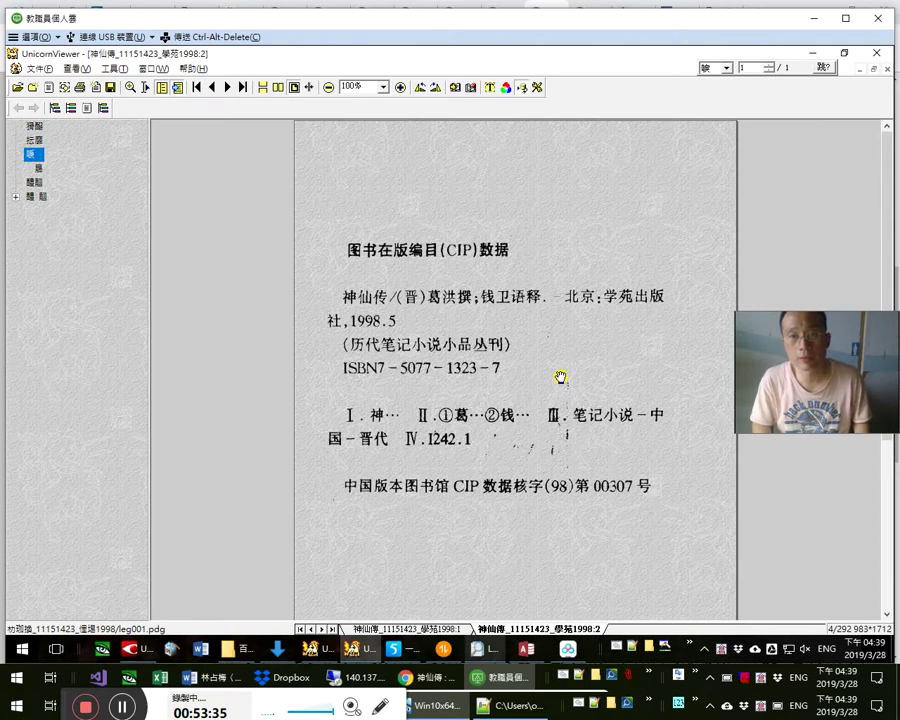
scroll(566, 340, "down", 1)
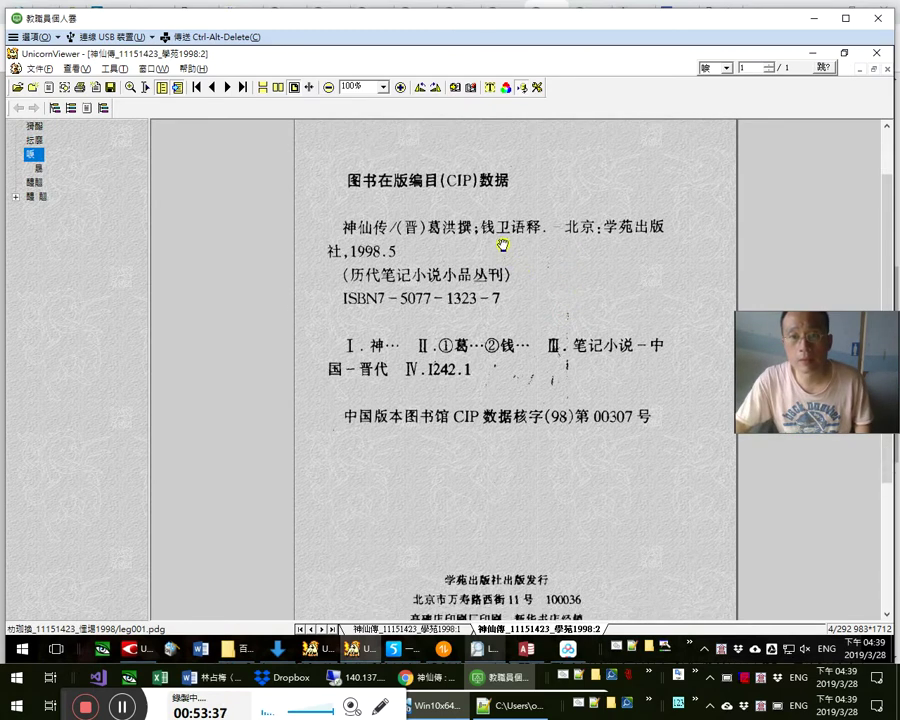
Examine the CIP and publication details of the 學苑 edition on the copyright page
key("alt+Tab")
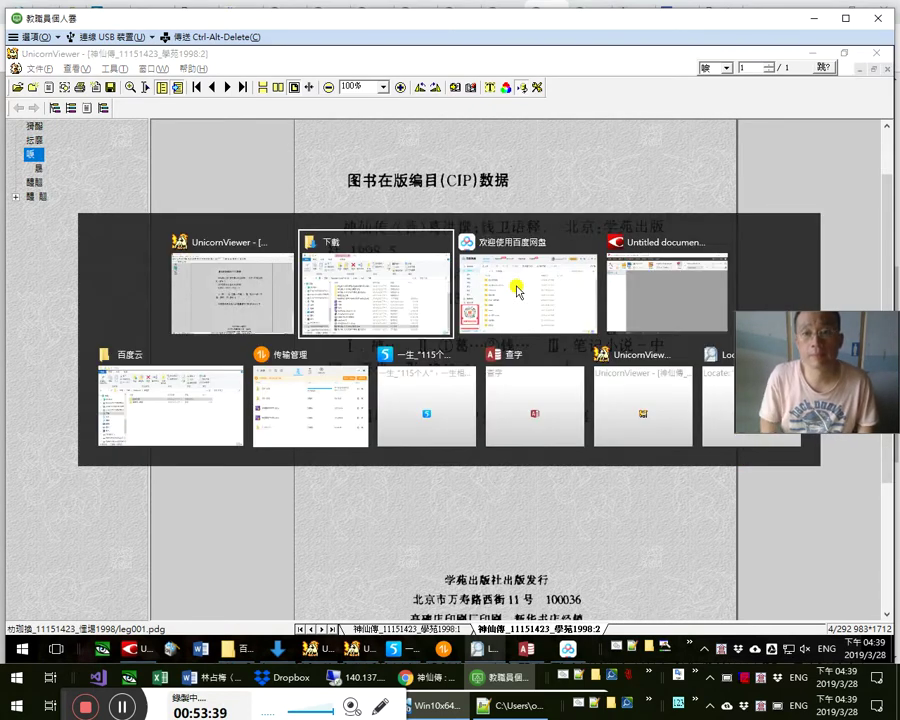
key("alt+Tab")
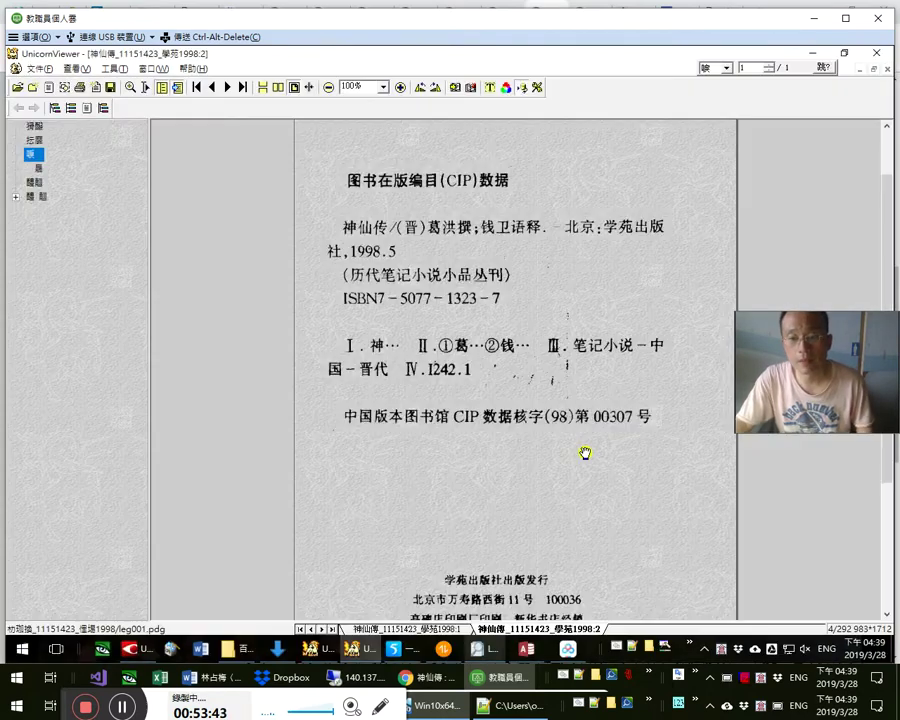
scroll(613, 425, "down", 3)
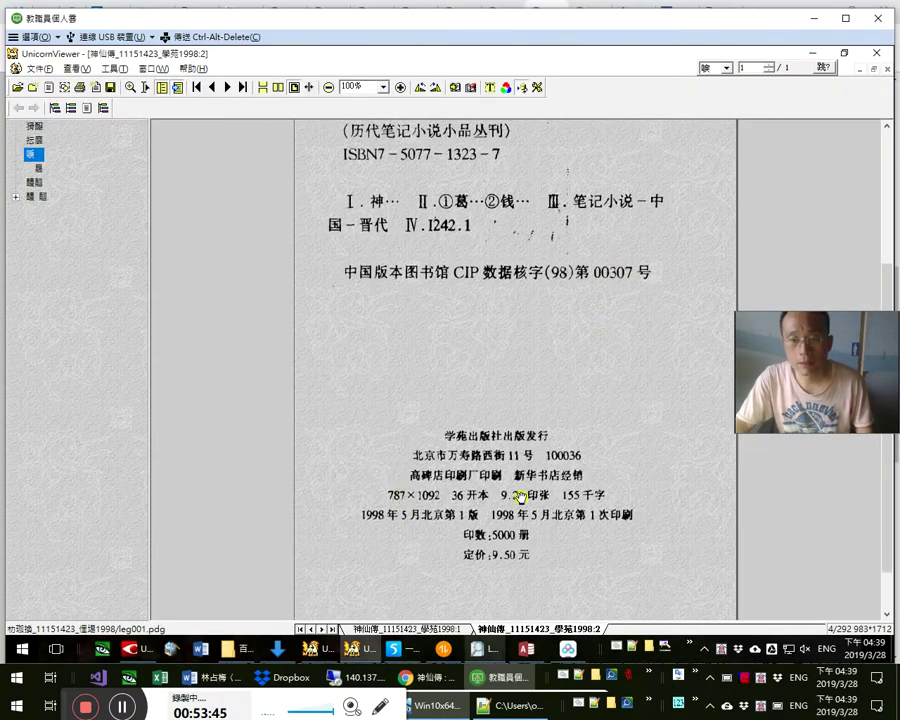
scroll(549, 430, "up", 2)
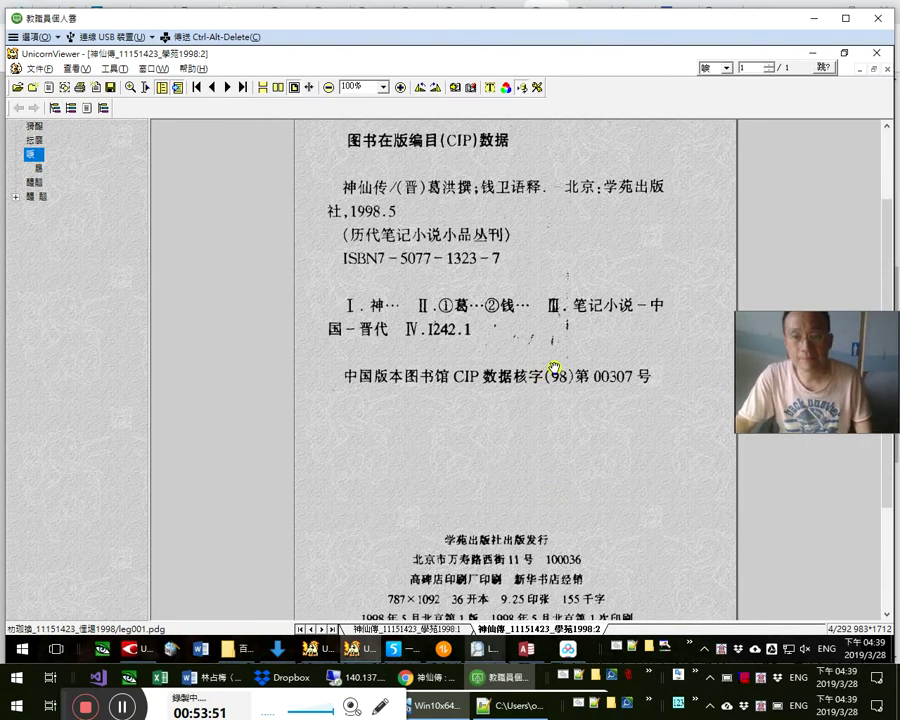
double_click(544, 56)
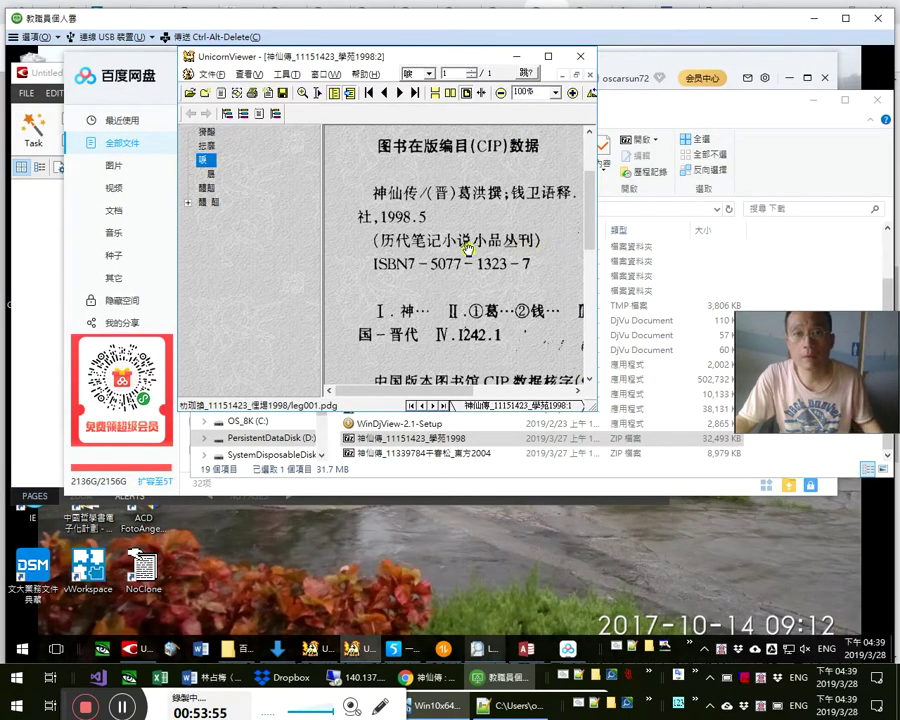
double_click(436, 57)
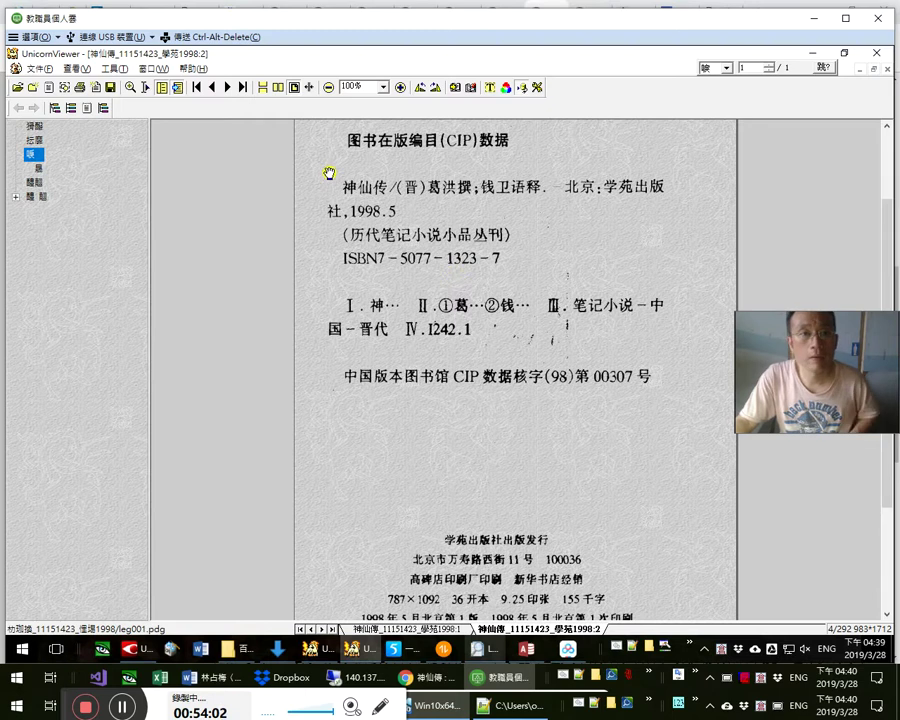
left_click(115, 68)
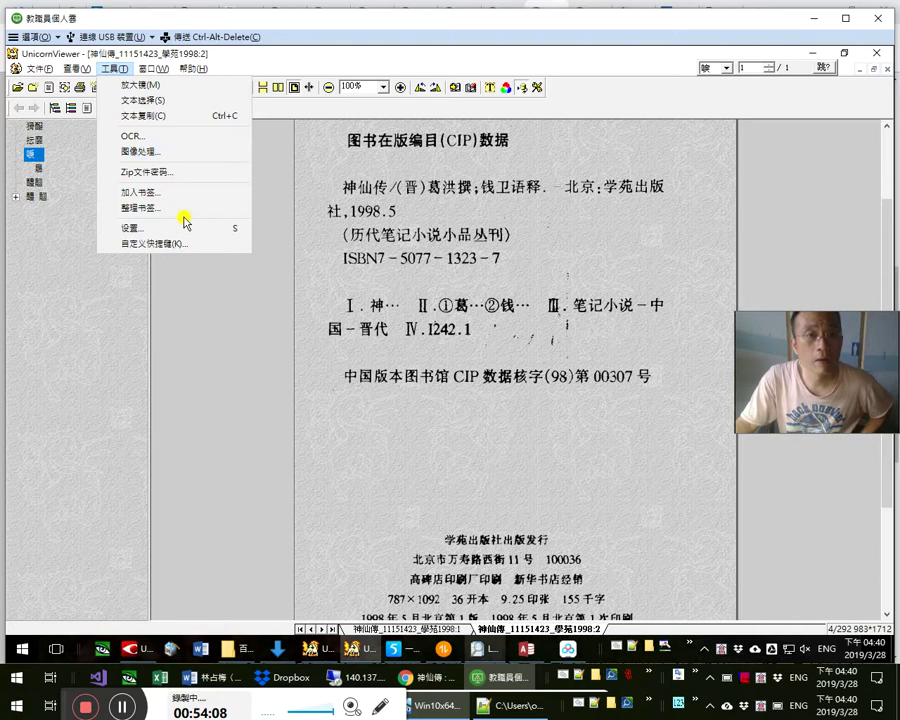
left_click(181, 152)
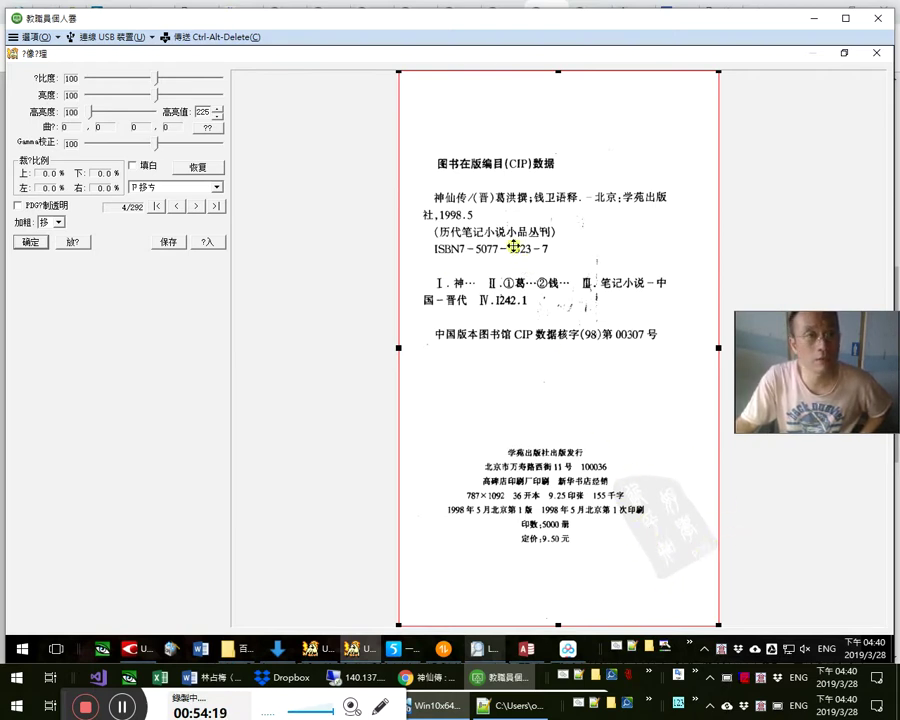
left_click(877, 52)
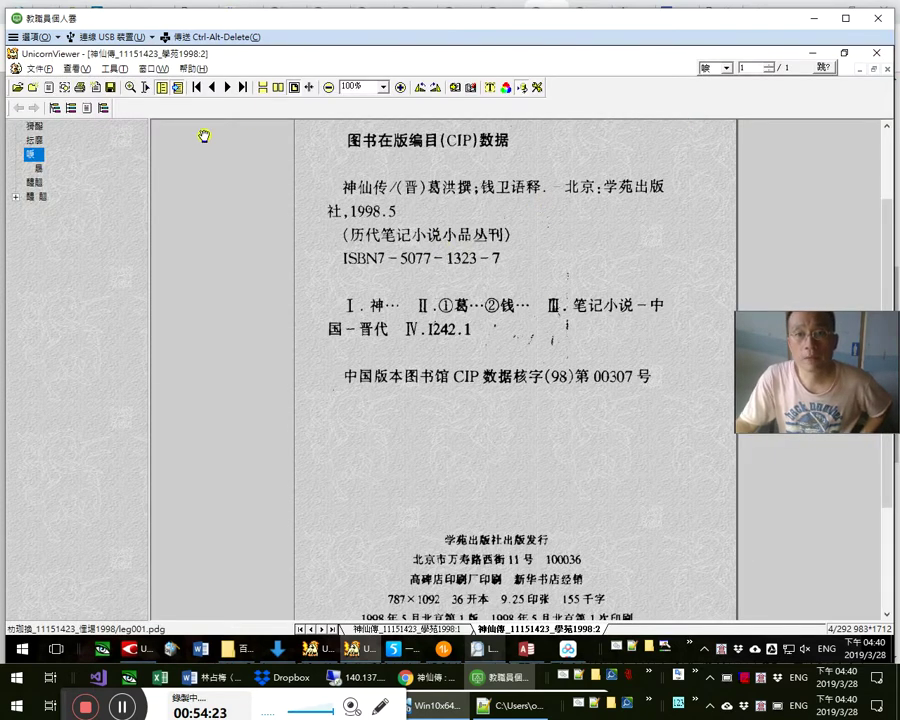
Copy the entire copyright page to the clipboard with the image export function
left_click(38, 68)
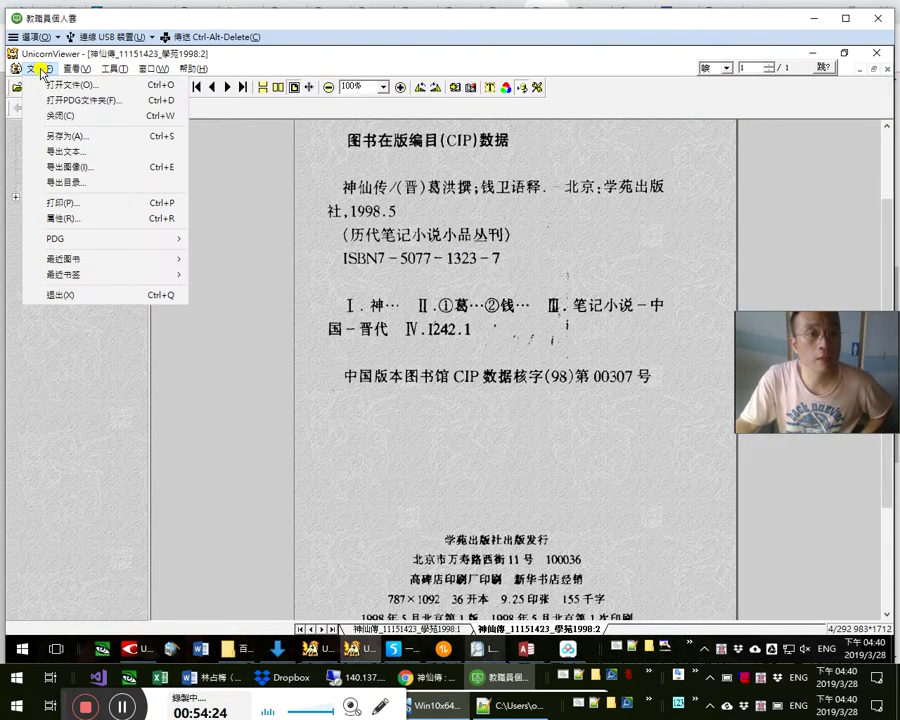
left_click(95, 166)
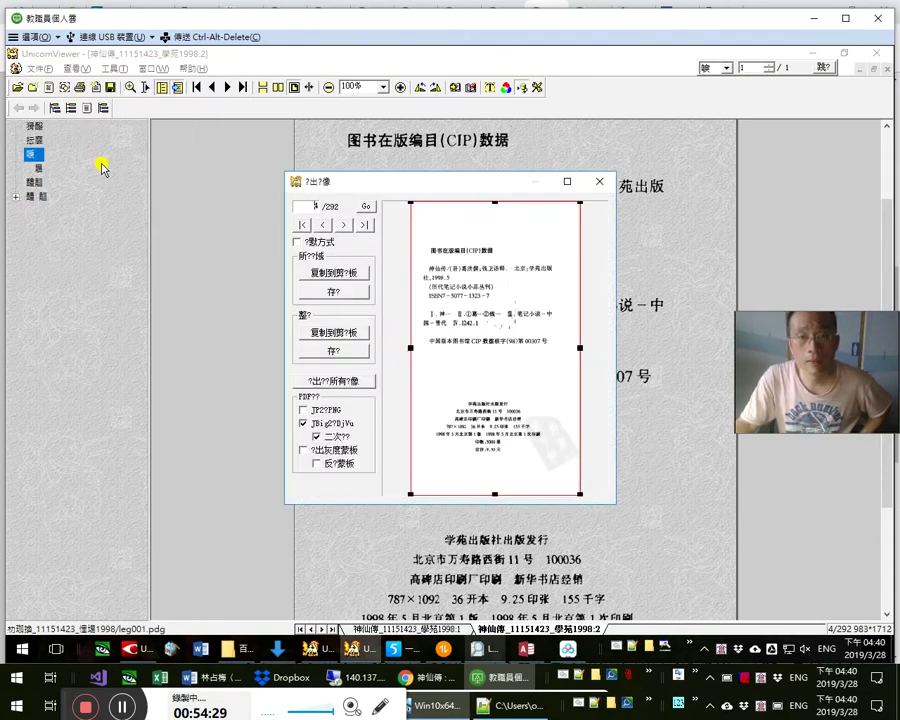
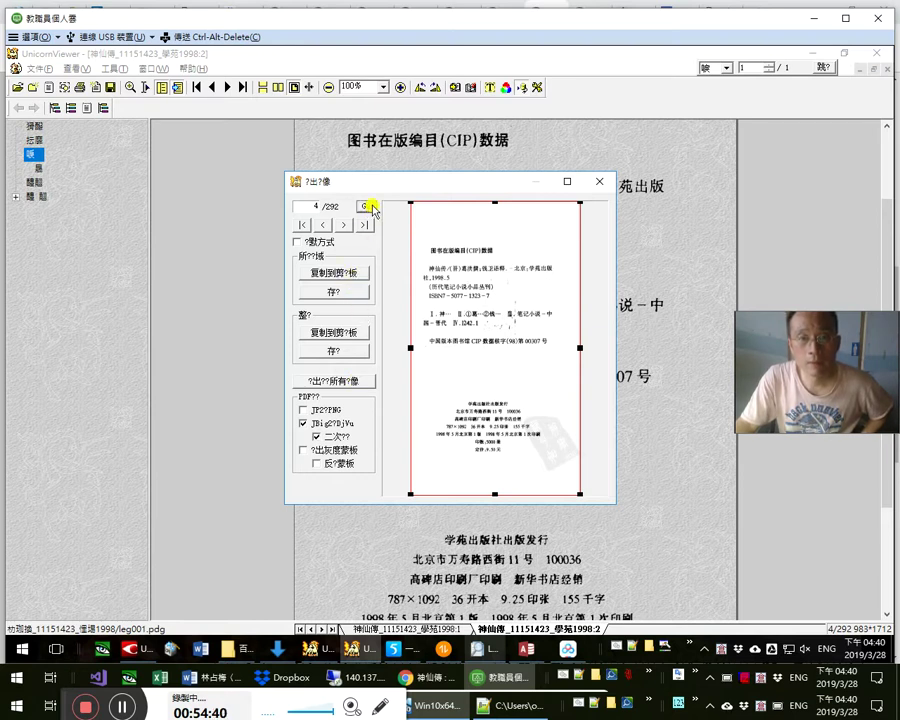
left_click(339, 333)
left_click(455, 377)
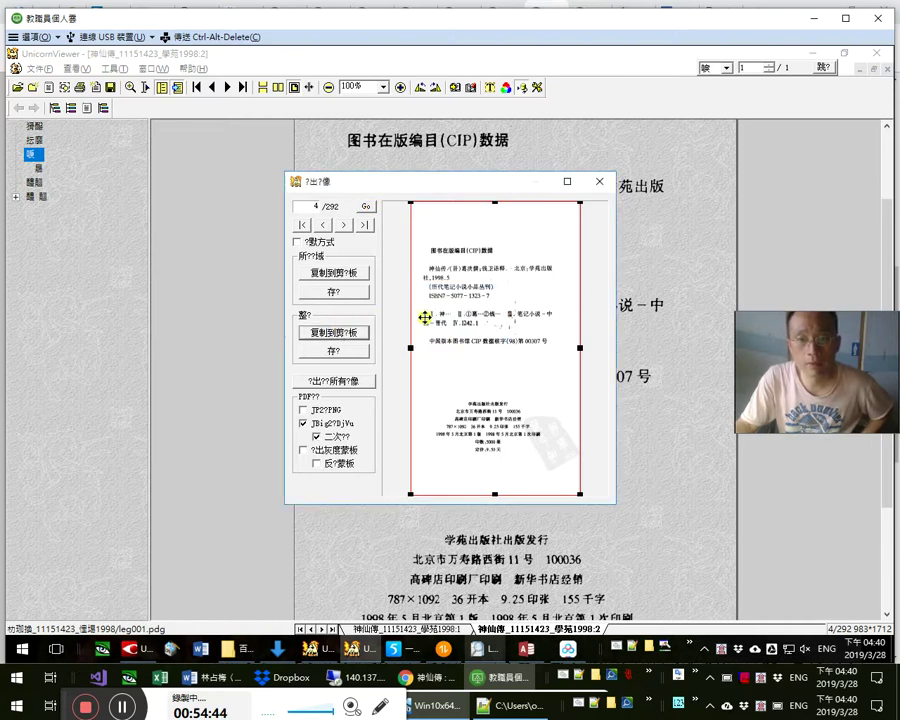
Pin 小畫家 from Windows 附屬應用程式 to the remote desktop's Start menu and launch it
left_click(22, 648)
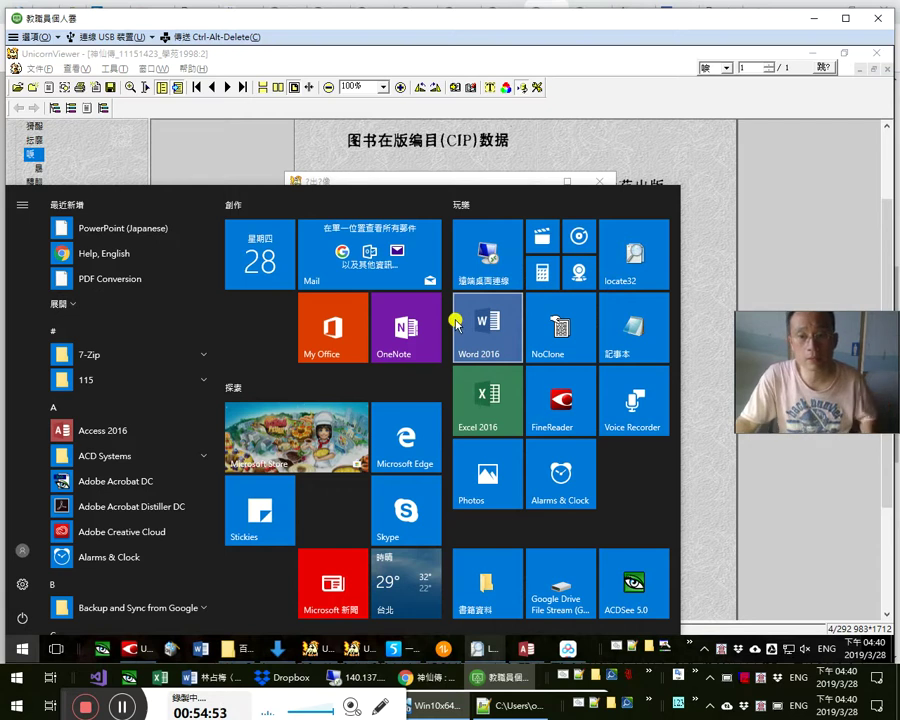
left_click(92, 409)
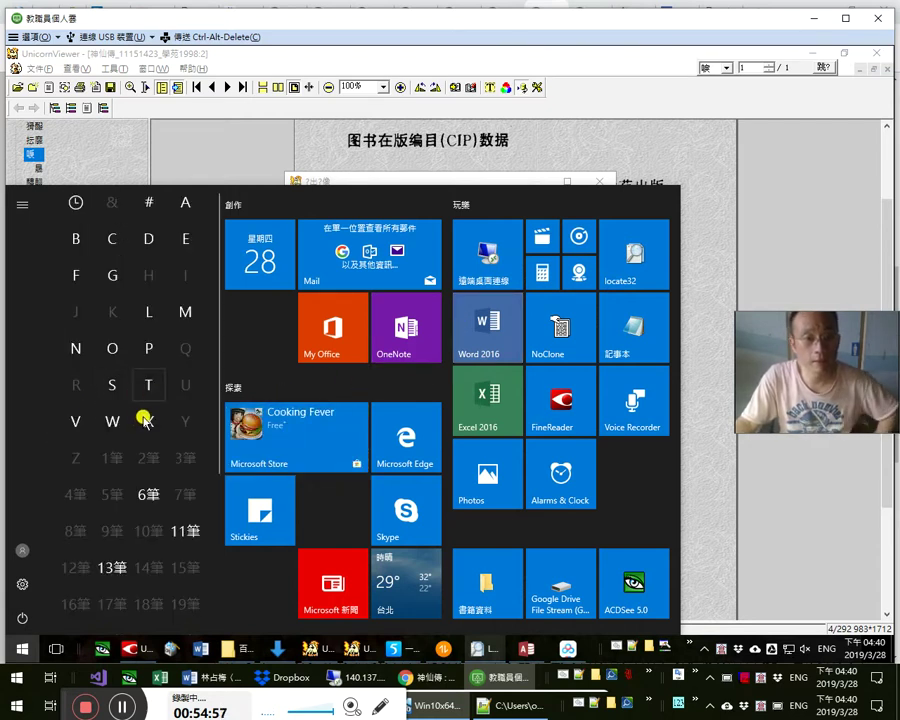
scroll(106, 524, "down", 2)
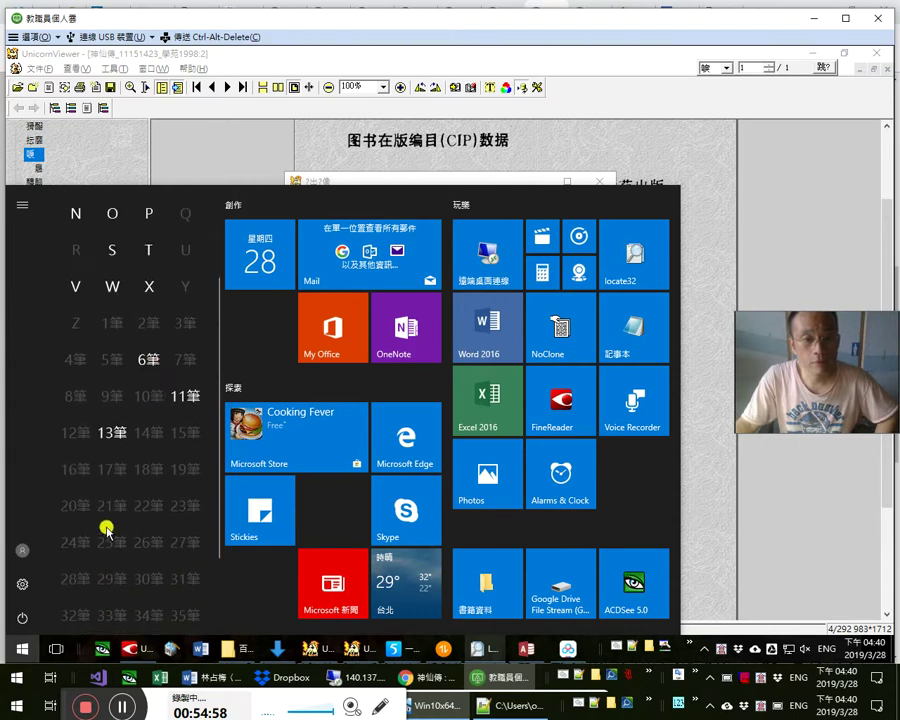
left_click(114, 428)
scroll(132, 432, "up", 2)
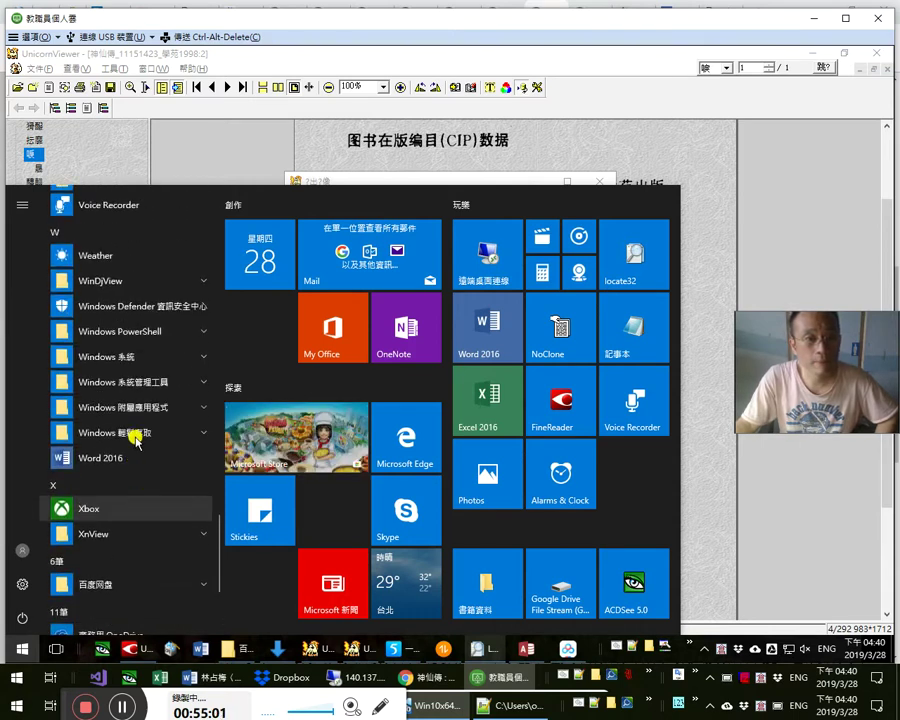
left_click(161, 408)
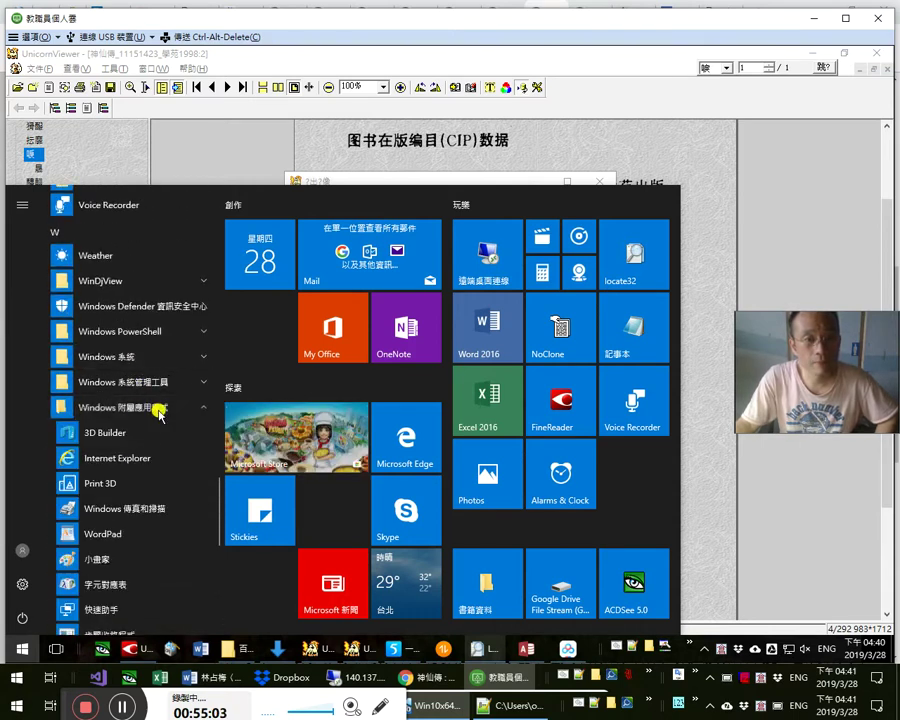
scroll(148, 420, "down", 2)
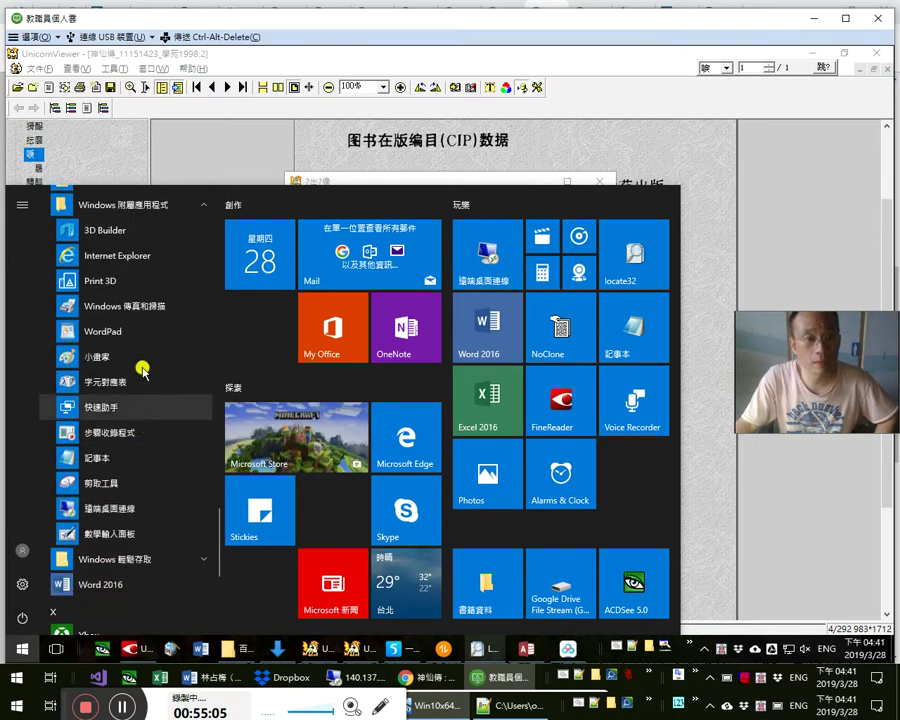
right_click(146, 362)
left_click(187, 375)
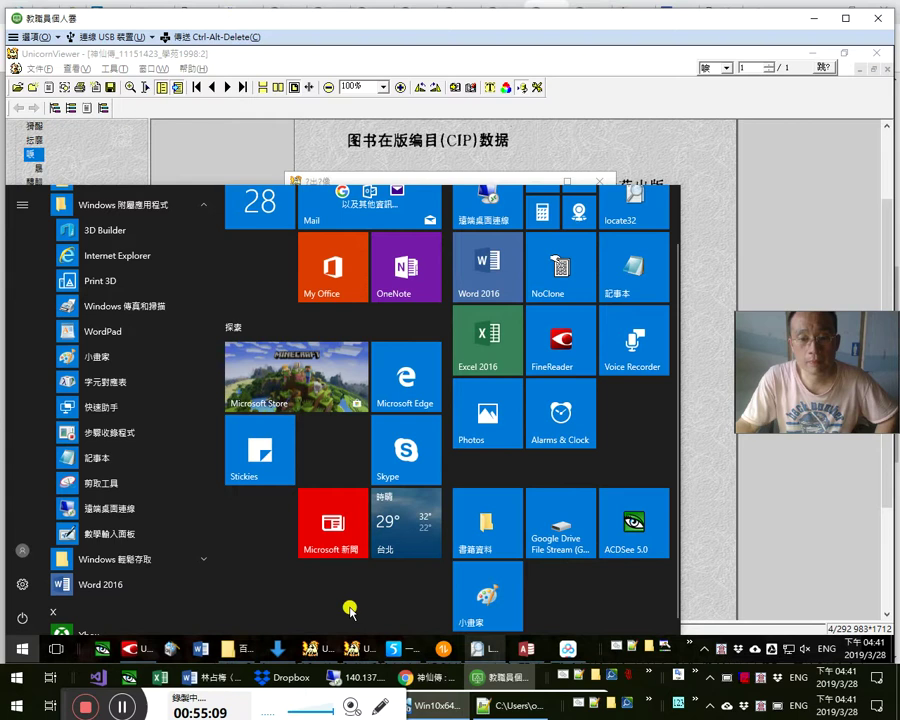
left_click_drag(487, 596, 631, 403)
left_click(446, 333)
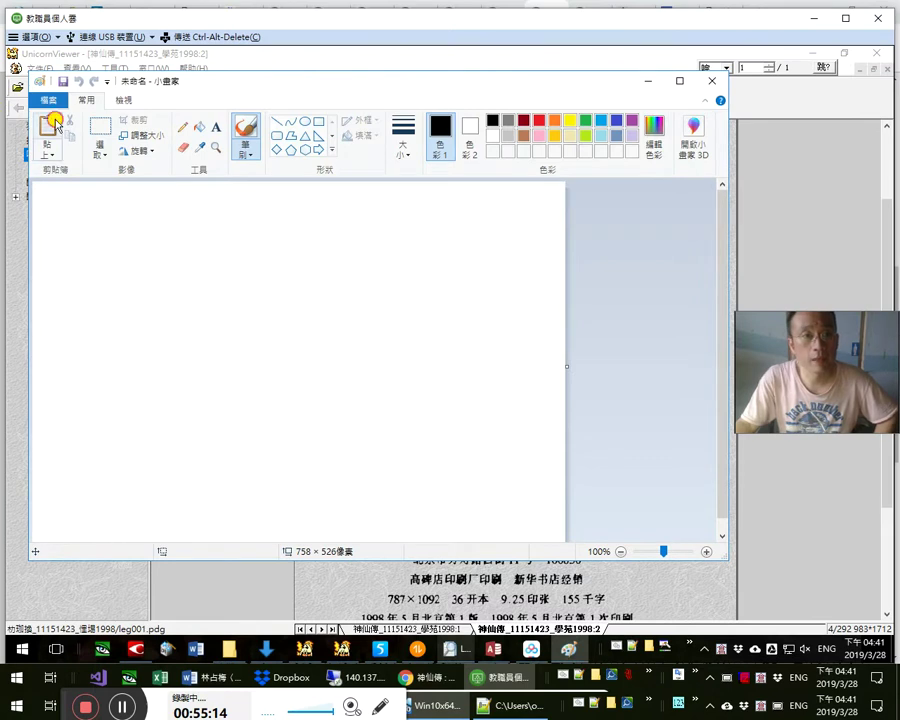
Paste the copied copyright page into 小畫家 and crop it to about 869 × 1325 pixels around the text
left_click(55, 121)
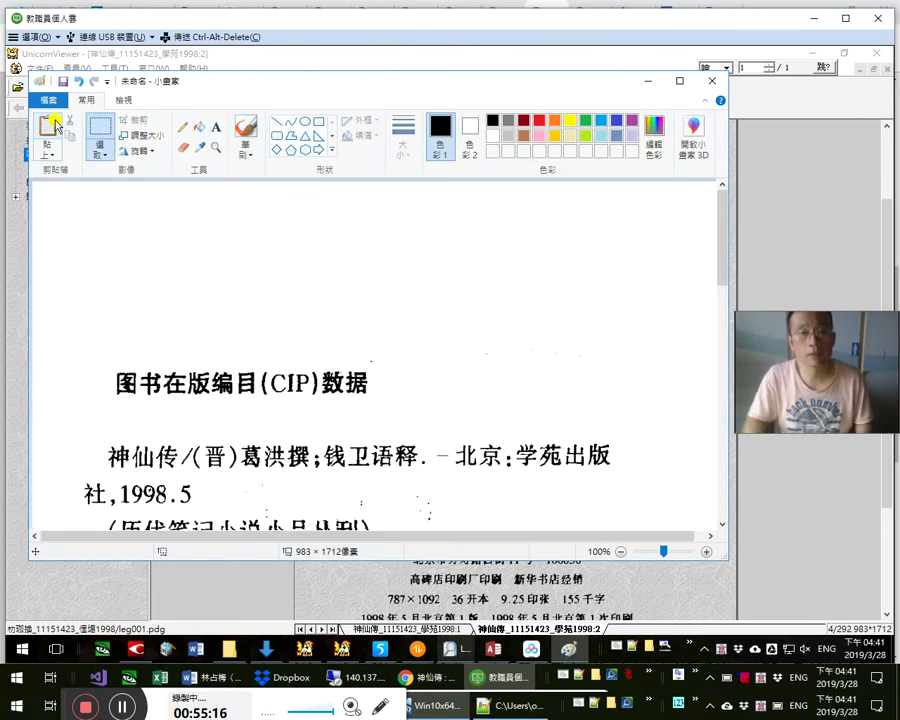
scroll(352, 280, "down", 3)
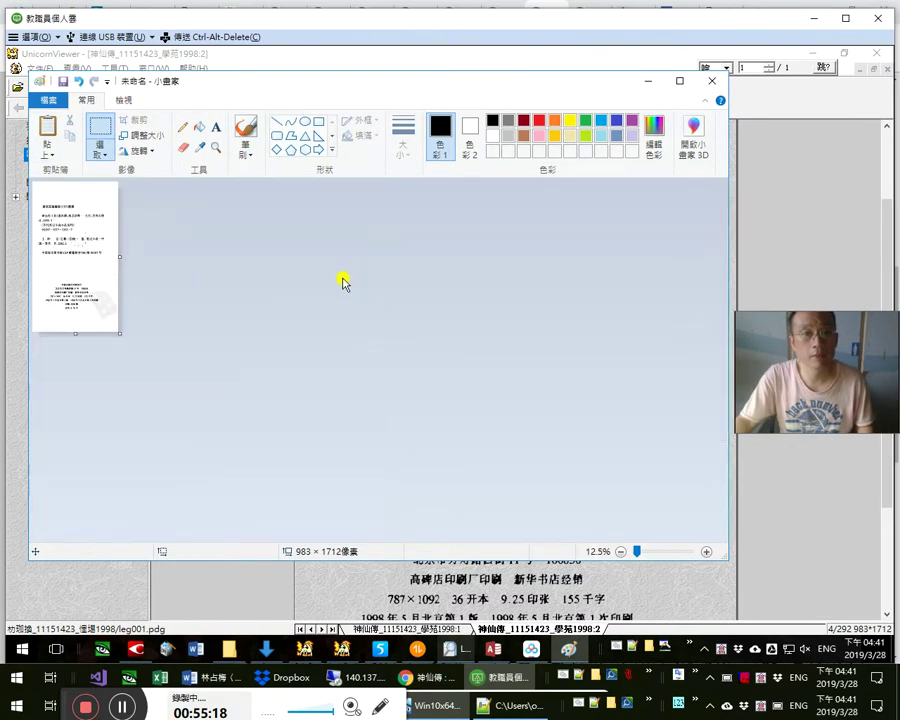
scroll(115, 234, "up", 1)
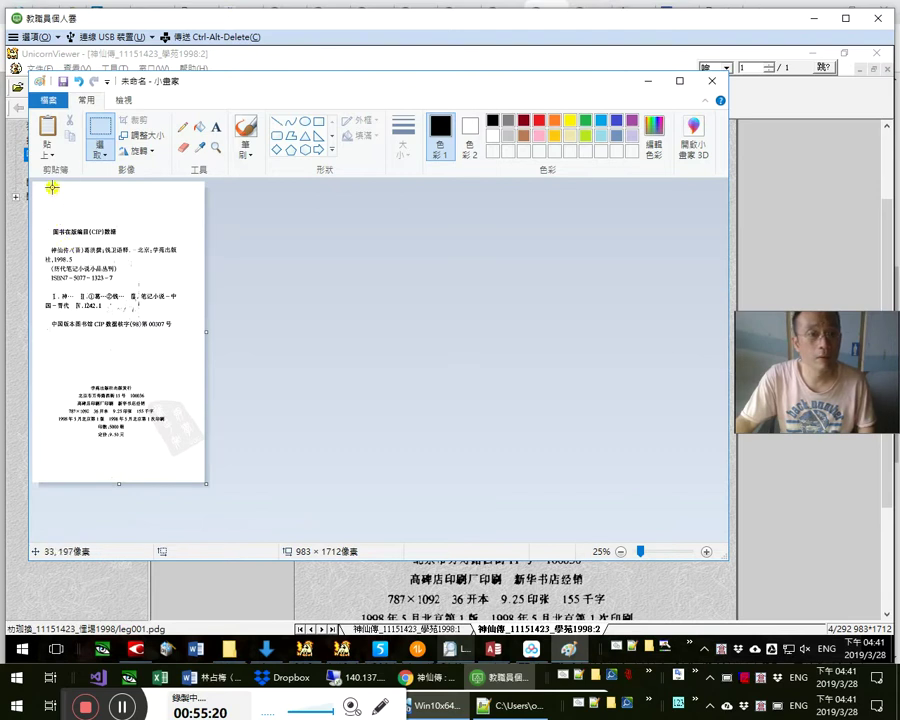
mouse_move(37, 219)
left_mouse_down()
mouse_move(185, 346)
mouse_move(190, 451)
left_mouse_up()
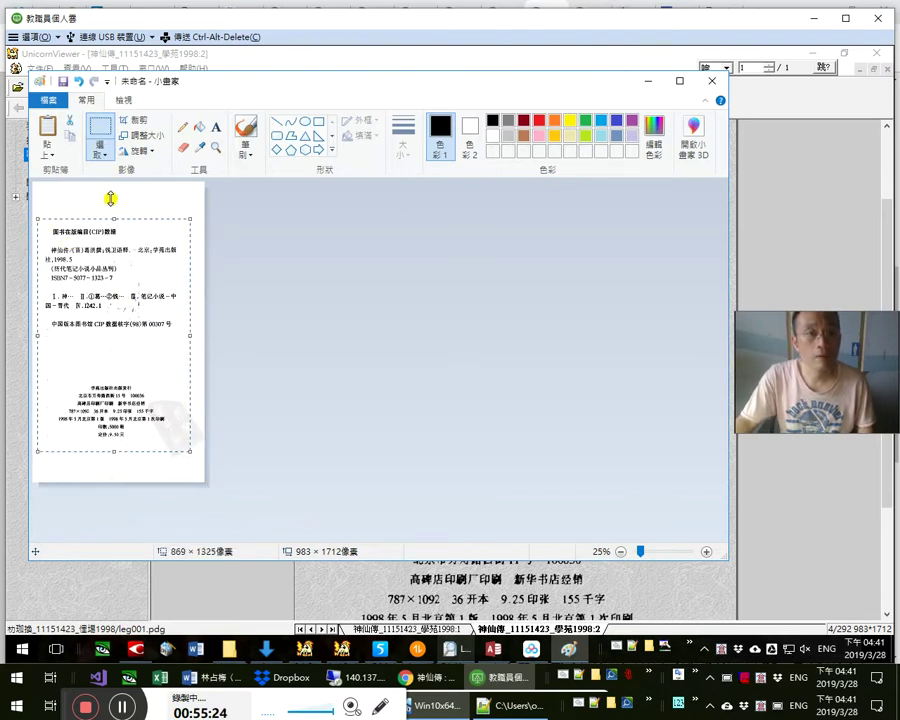
key("ctrl+shift+x")
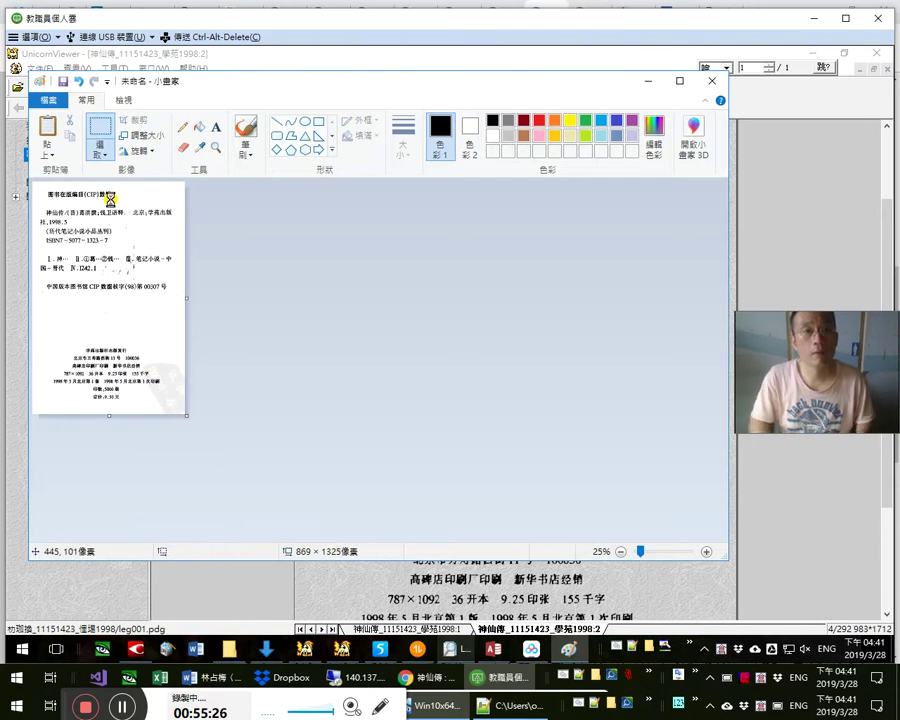
Save the cropped copyright page as the PNG file 未命名 in the Dropbox folder
key("ctrl+s")
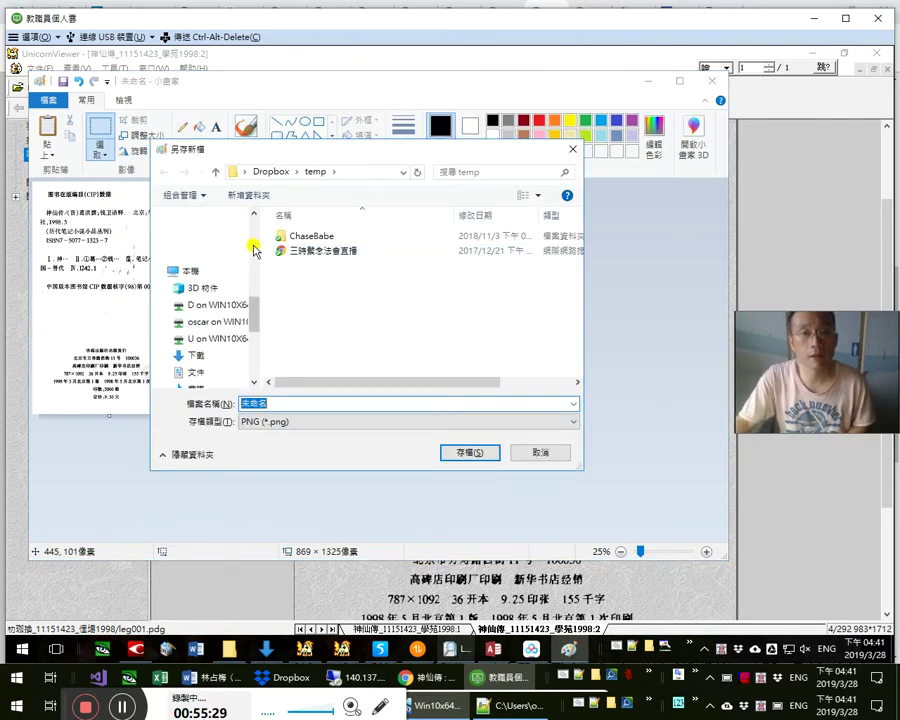
scroll(253, 243, "up", 3)
left_click(218, 339)
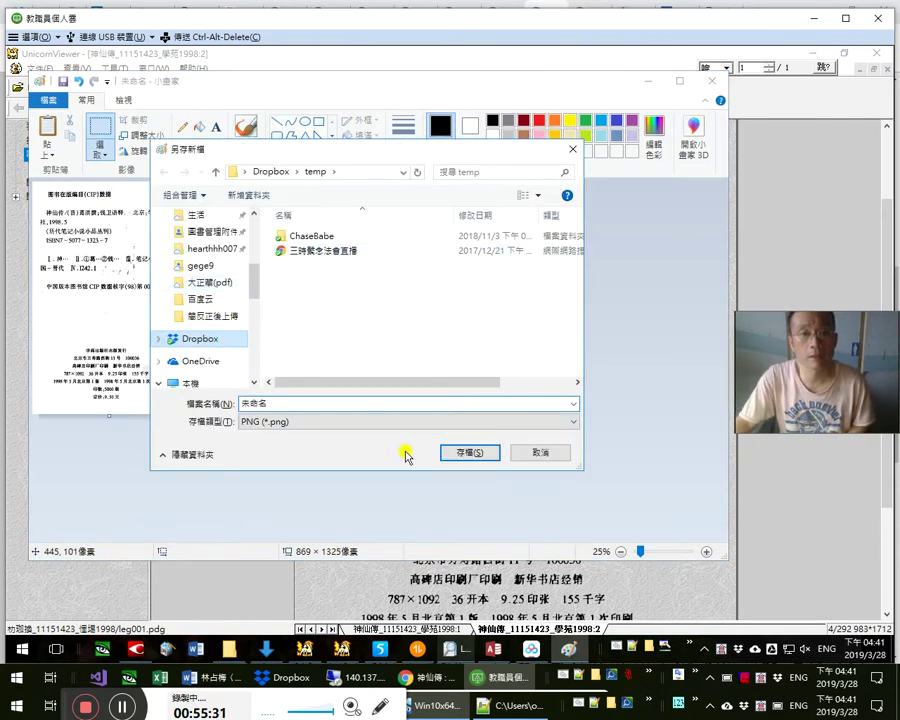
left_click(466, 451)
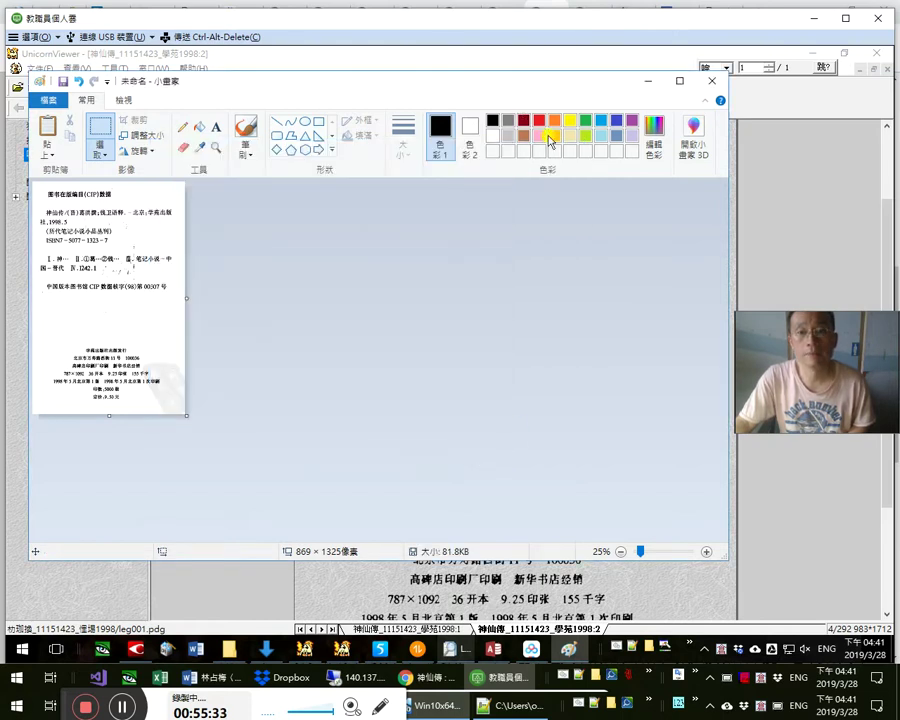
left_click(549, 714)
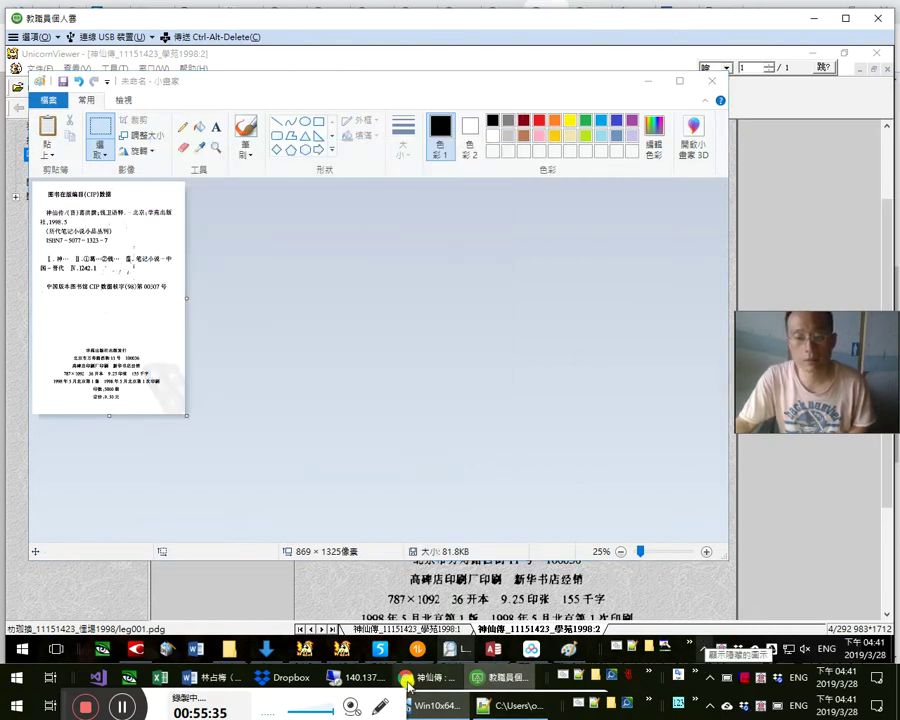
Switch to the Word commentary and insert the 未命名 picture from the Dropbox folder below the line ending （與《四庫》同）：
left_click(214, 677)
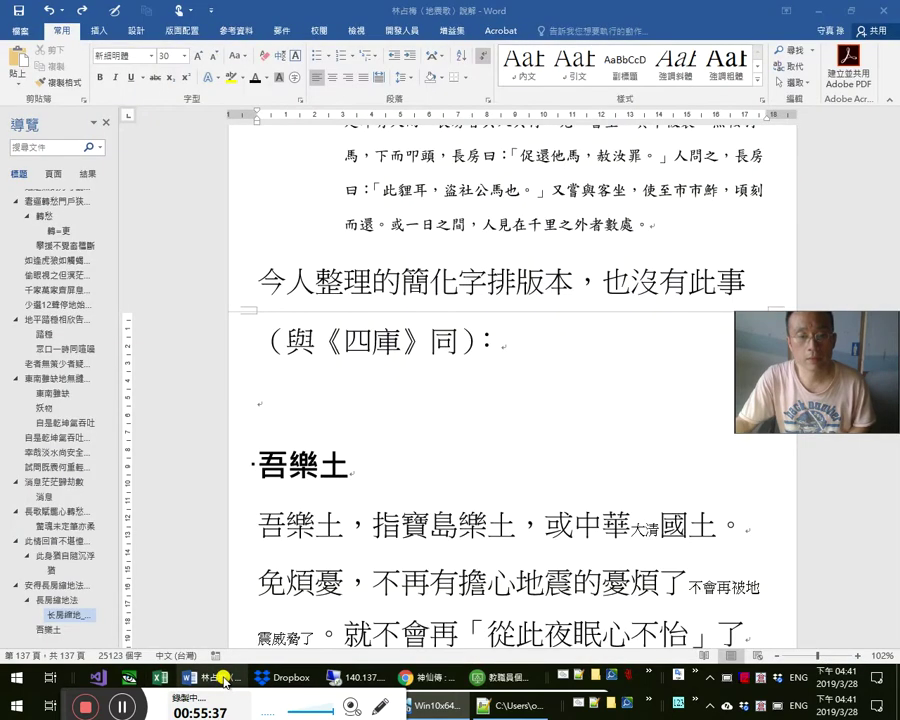
left_click(96, 30)
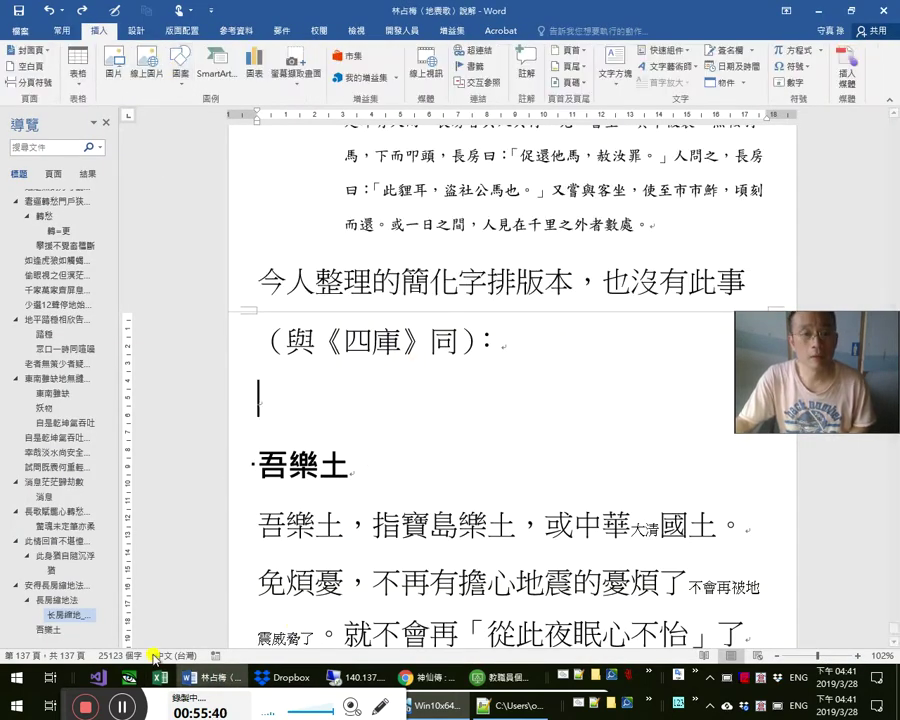
left_click(287, 675)
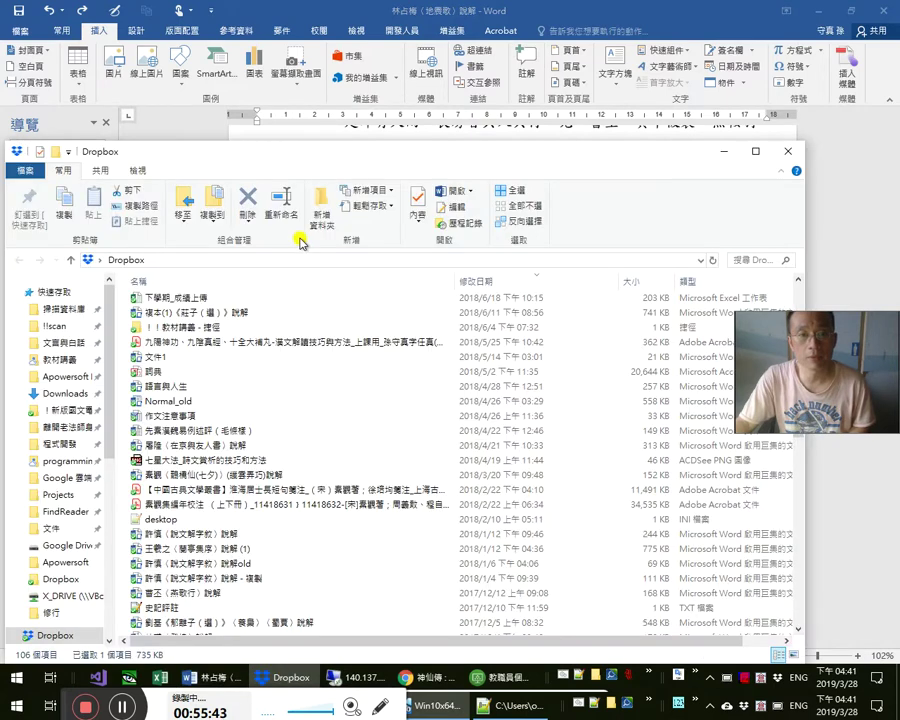
scroll(368, 308, "up", 10)
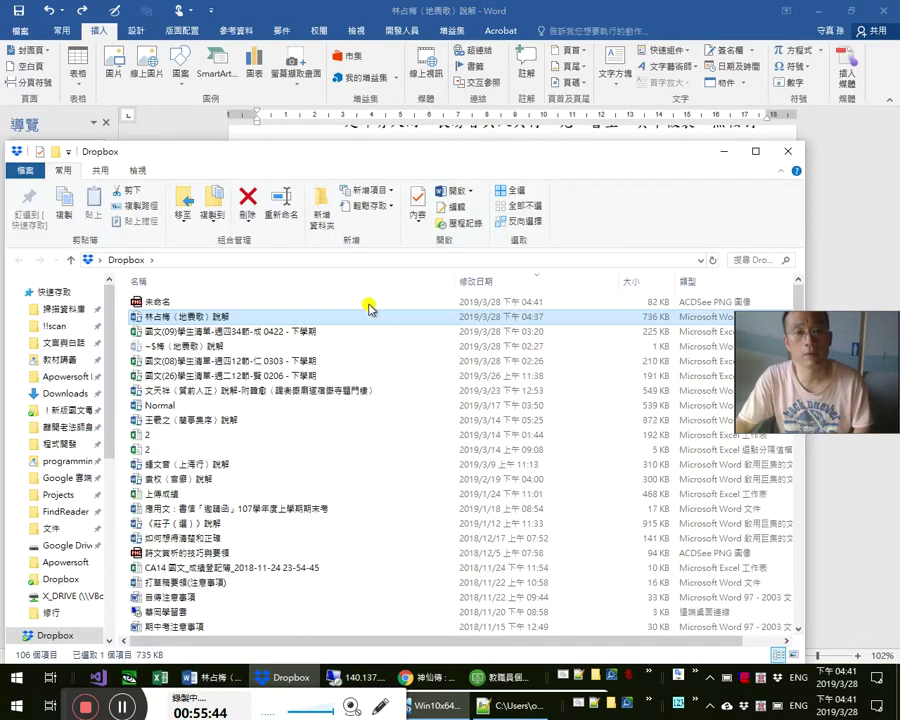
left_click(158, 301)
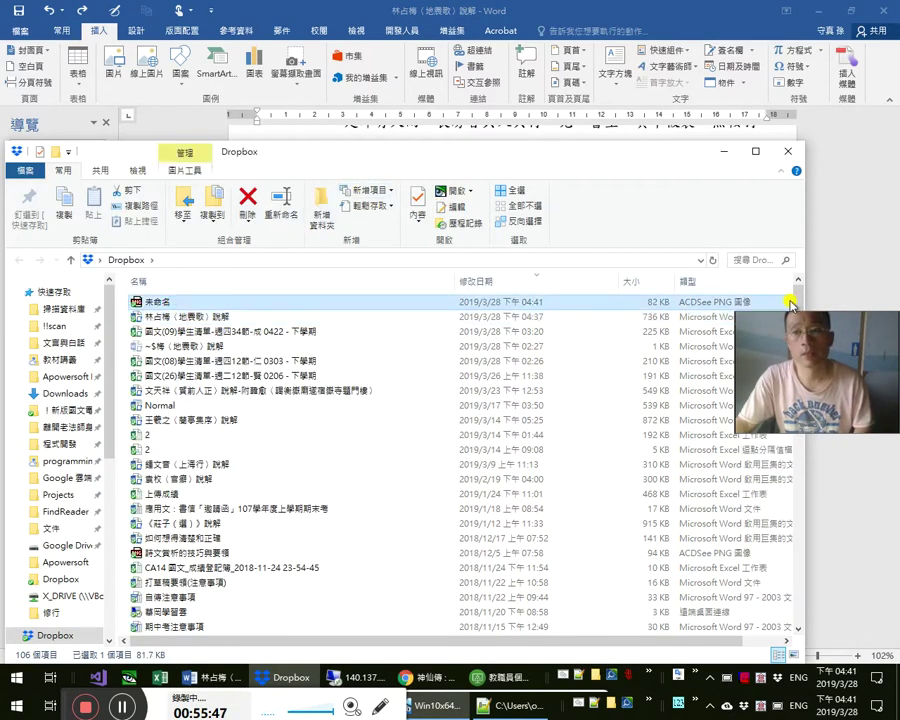
left_click(848, 220)
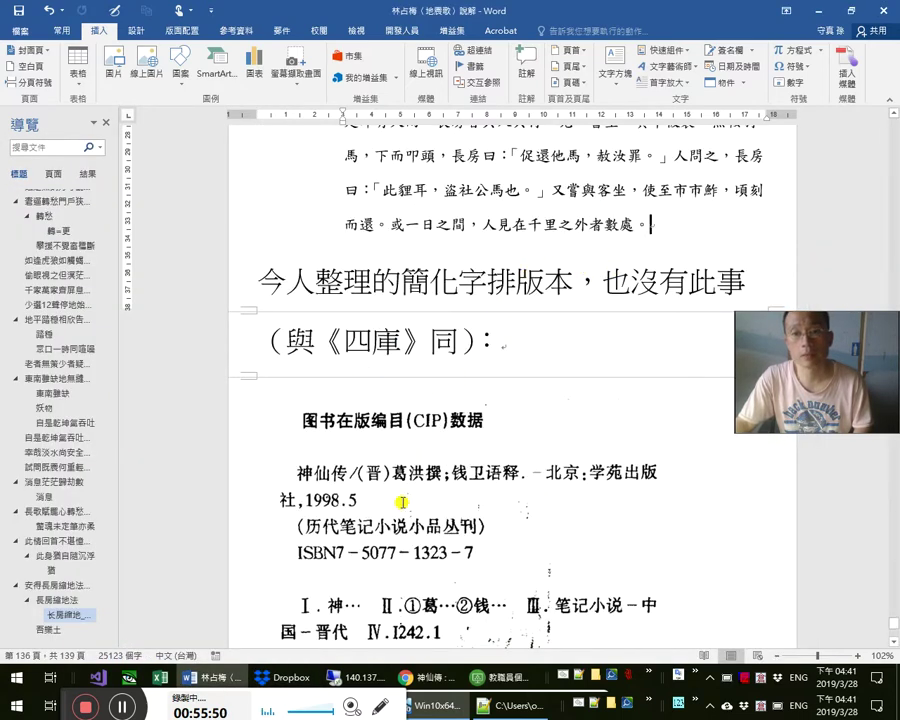
Scale the inserted copyright-page picture down to roughly two thirds of its width, keeping its proportions
scroll(428, 432, "down", 3)
left_click(438, 402)
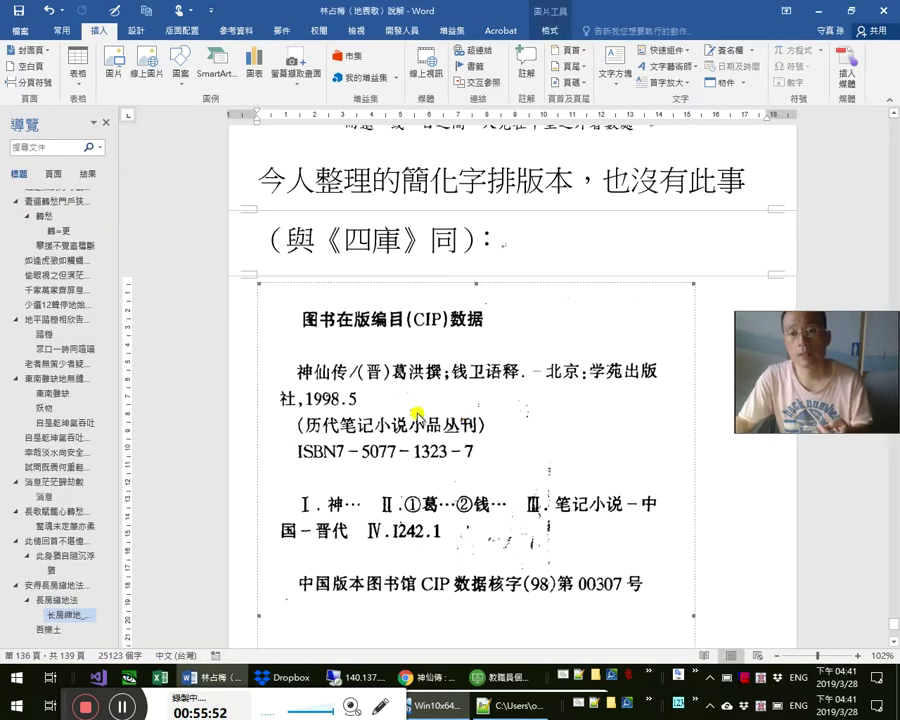
scroll(438, 402, "down", 9)
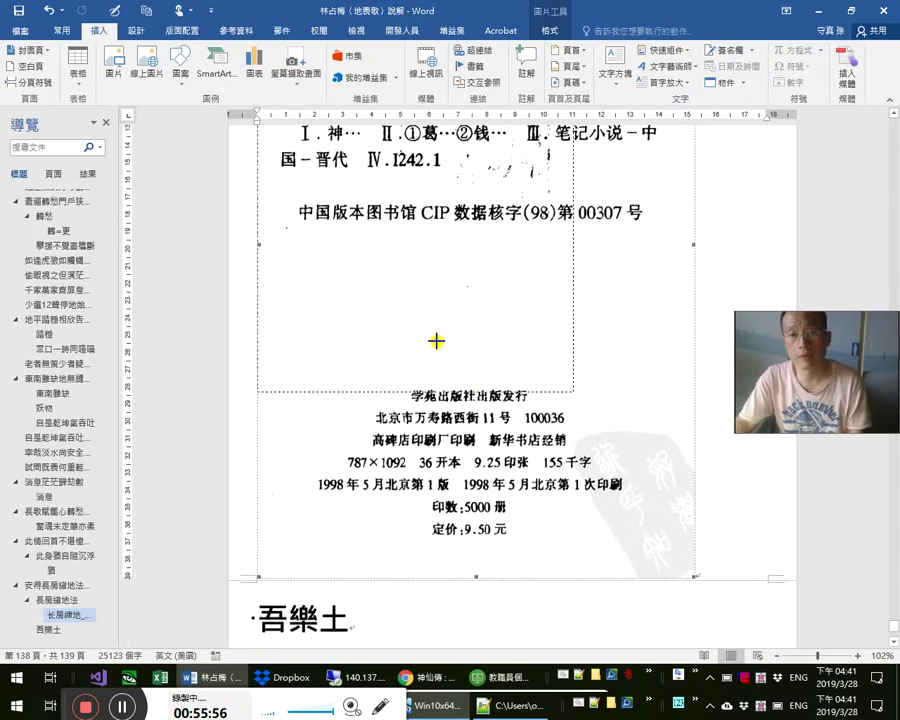
scroll(599, 496, "down", 10)
scroll(595, 490, "up", 18)
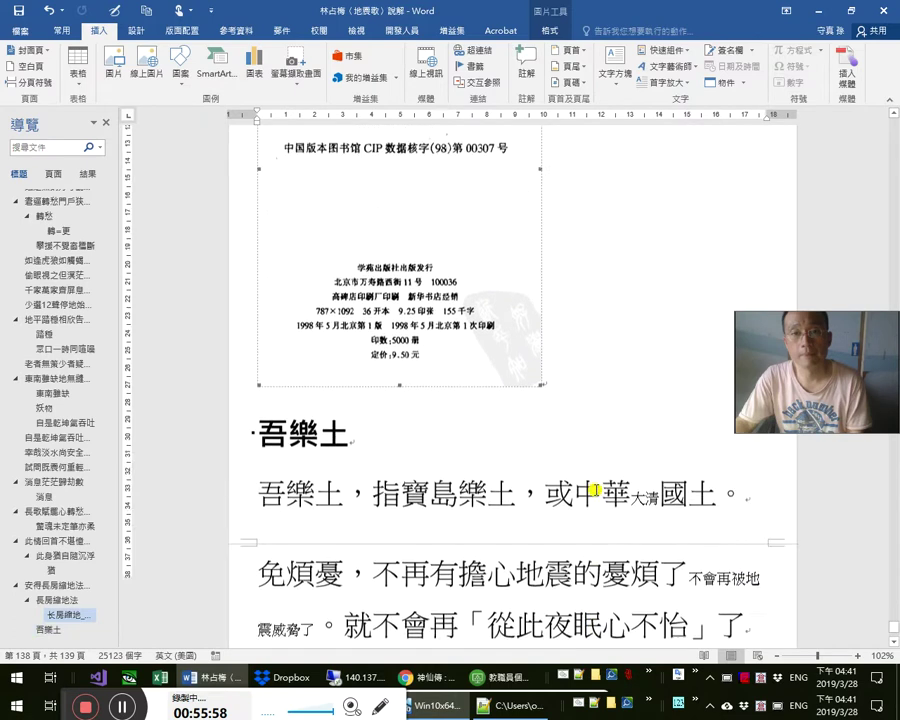
left_click(436, 307)
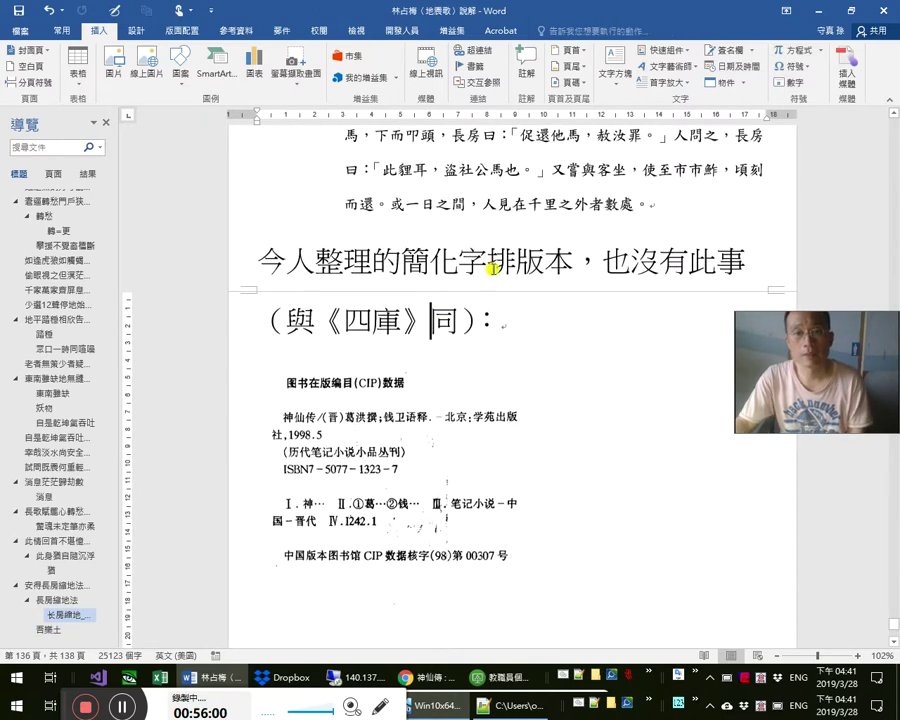
Add the note （版本如下圖所示） after 今人整理的簡化字排版本 and reduce it to small annotation size
left_click(552, 265)
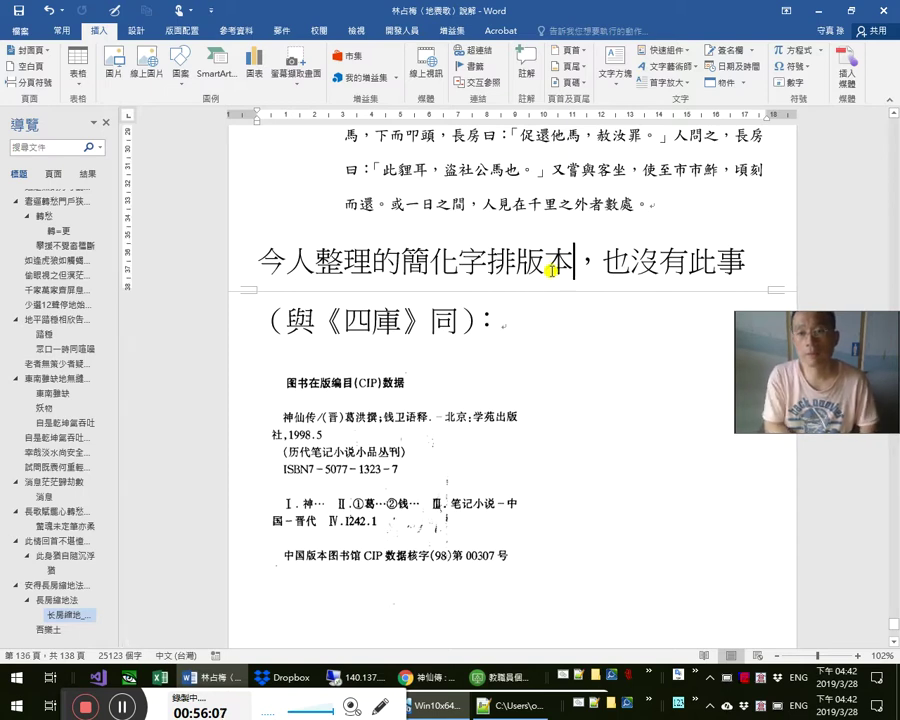
type("（版本如下圖所示）")
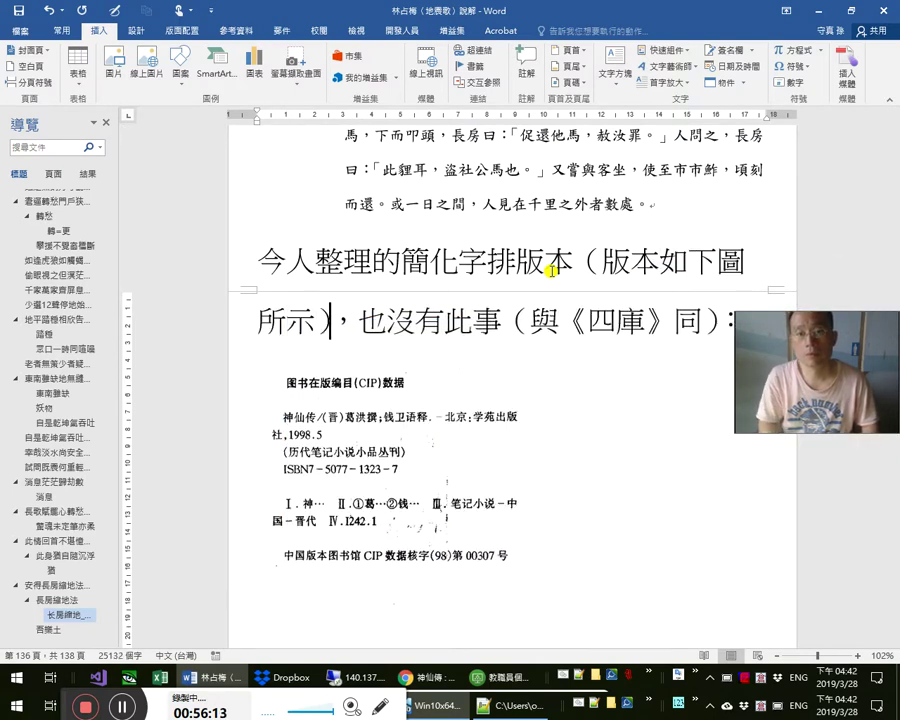
key("shift+Left")
key("shift+Left")
key("shift+Left")
key("shift+Left")
key("shift+Left")
key("shift+Left")
key("shift+Left")
key("shift+Left")
key("shift+Left")
key("ctrl+shift+comma")
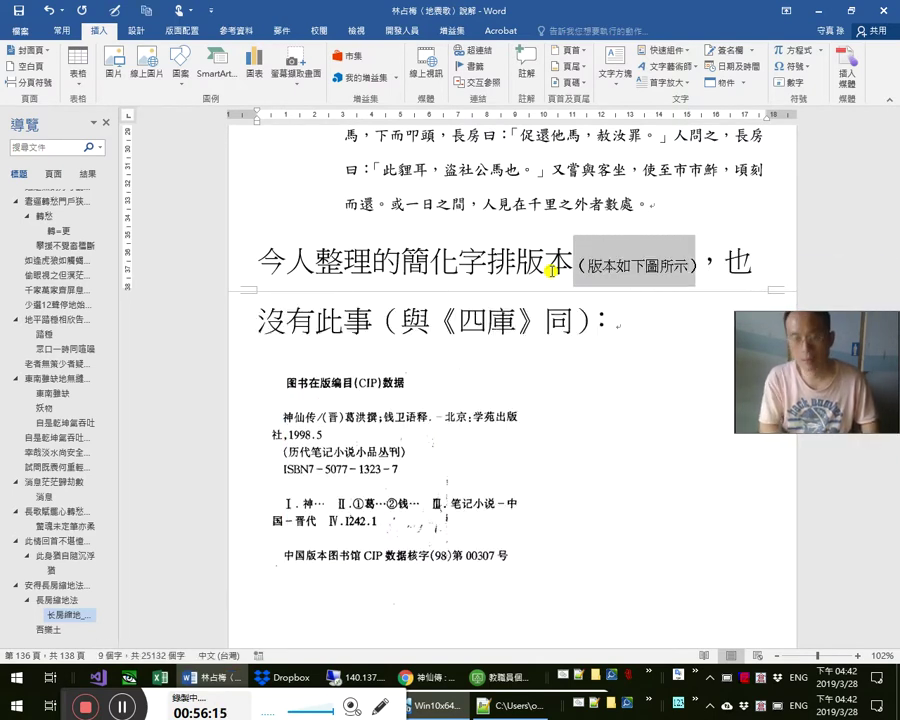
Check the note and the copyright-page picture below it, and save the Word document
left_click(520, 480)
scroll(512, 492, "down", 2)
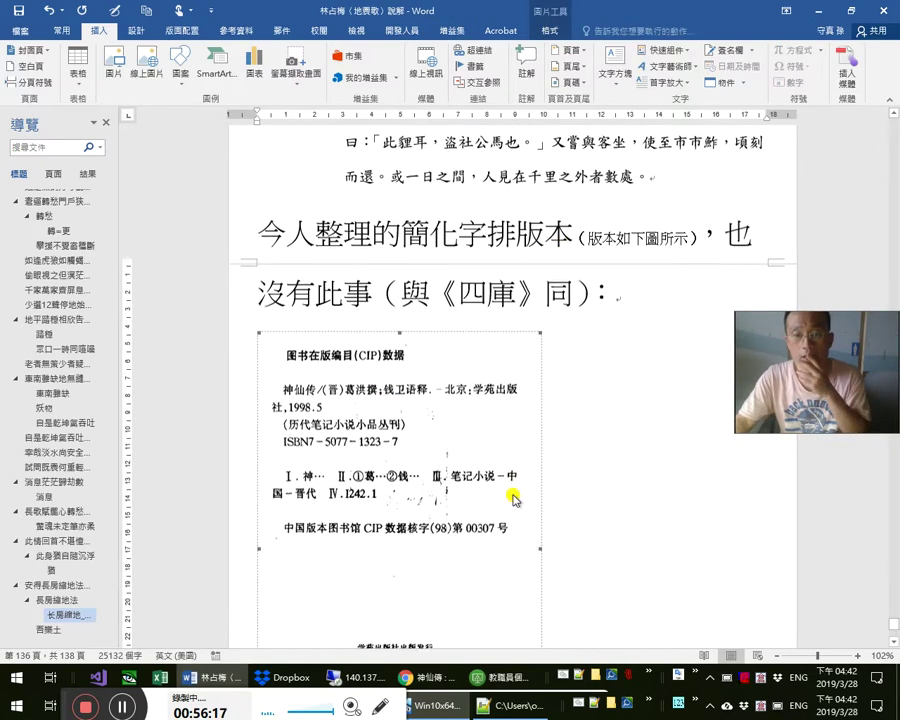
scroll(463, 432, "down", 2)
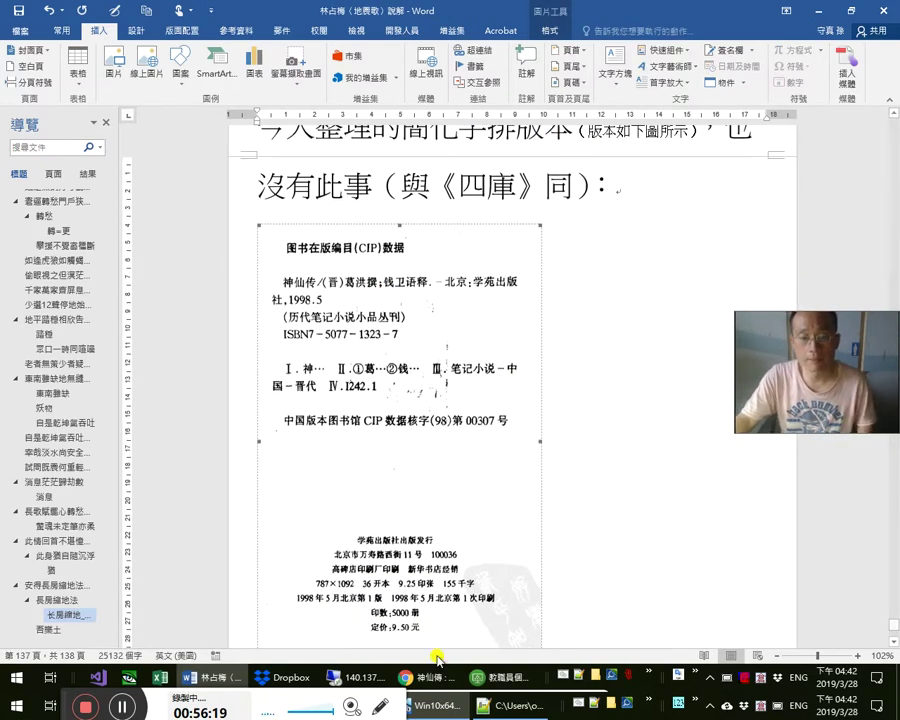
left_click(18, 12)
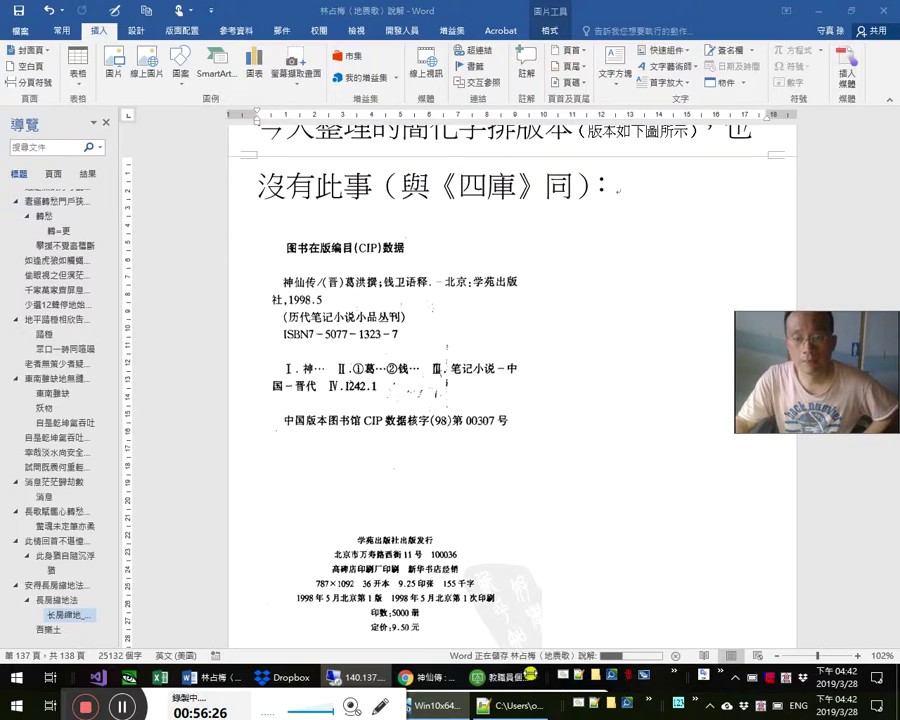
Switch to the remote desktop and open the 東方2004 ZIP archive of 神仙傳 from the 下載 folder in UnicornViewer
left_click(528, 676)
left_click(777, 522)
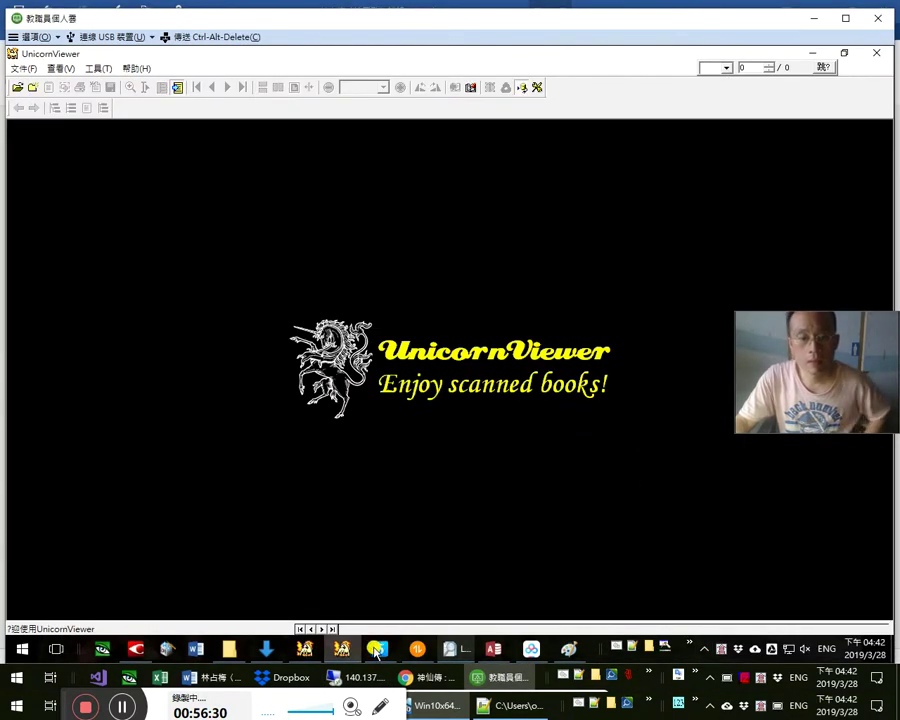
left_click(232, 650)
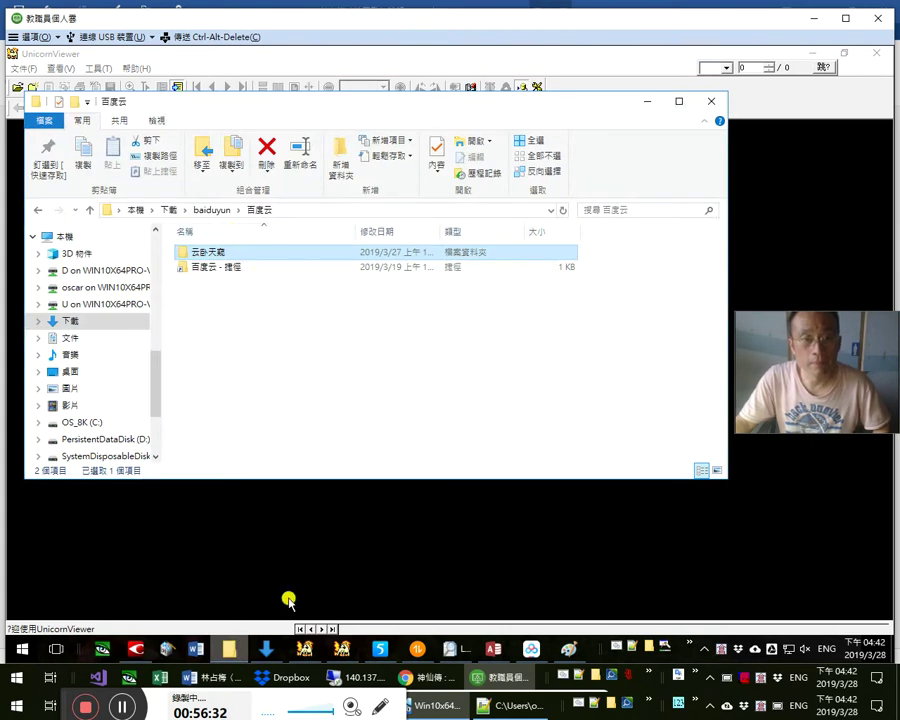
left_click(262, 650)
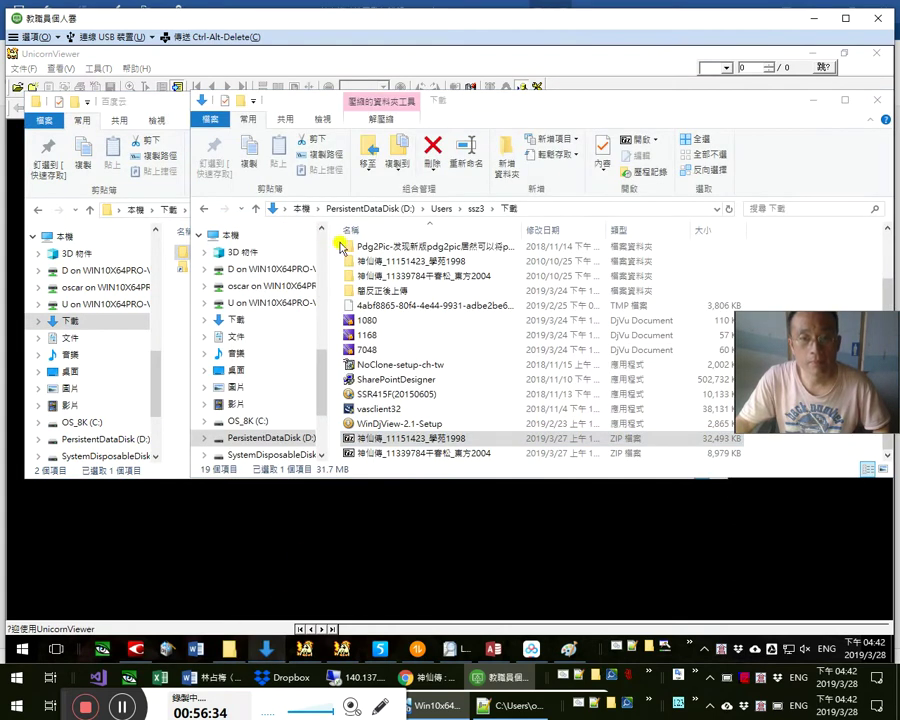
left_click(358, 452)
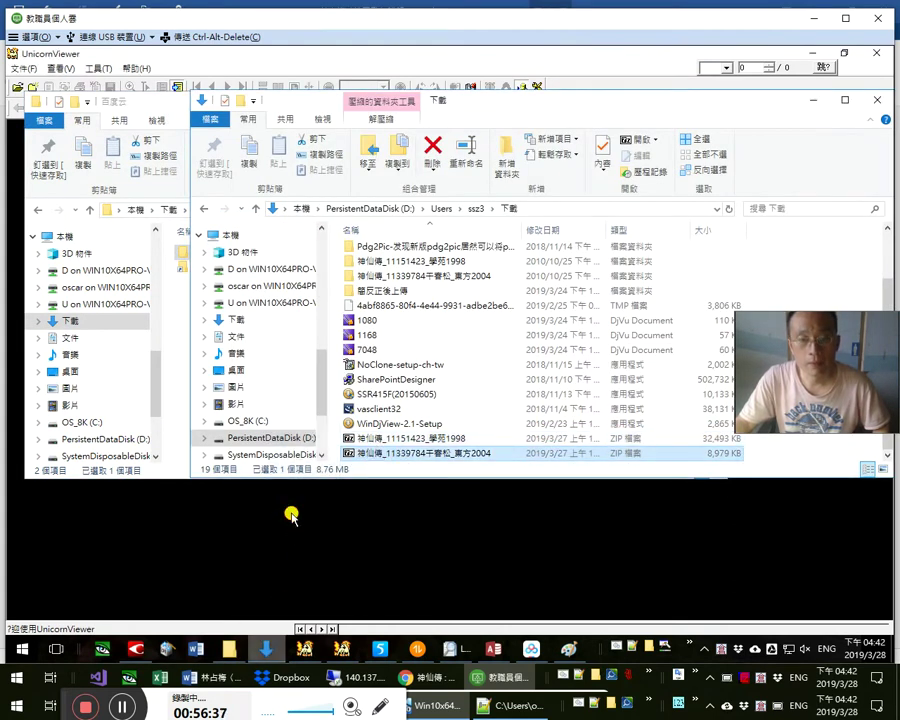
left_click_drag(358, 452, 291, 516)
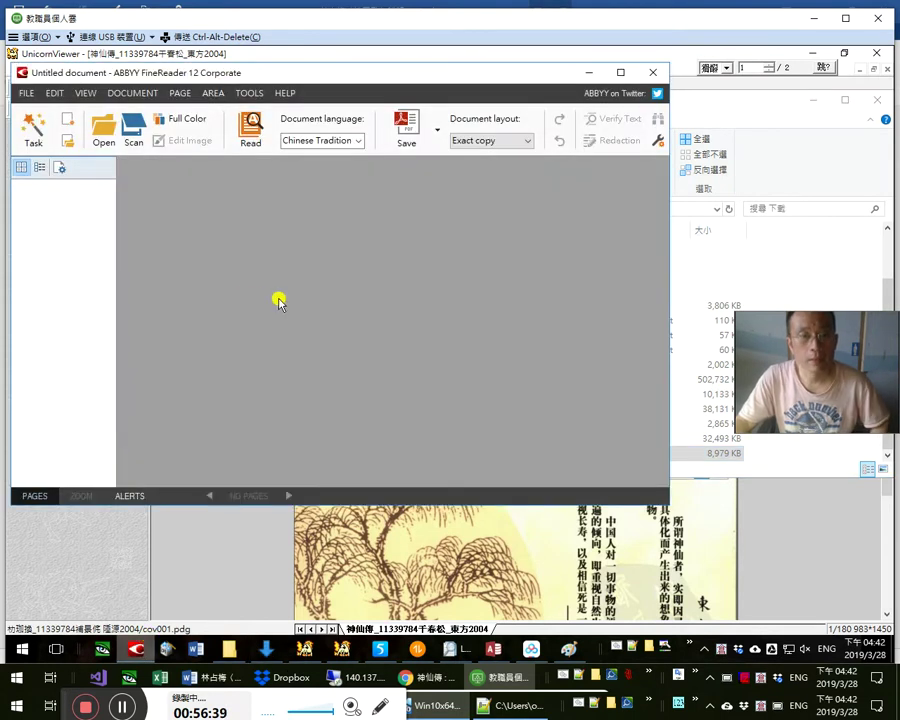
Open the 神仙傳 東方2004 folder in 下載, select all its Pdg page files and try to load them into ABBYY FineReader
key("alt+Tab")
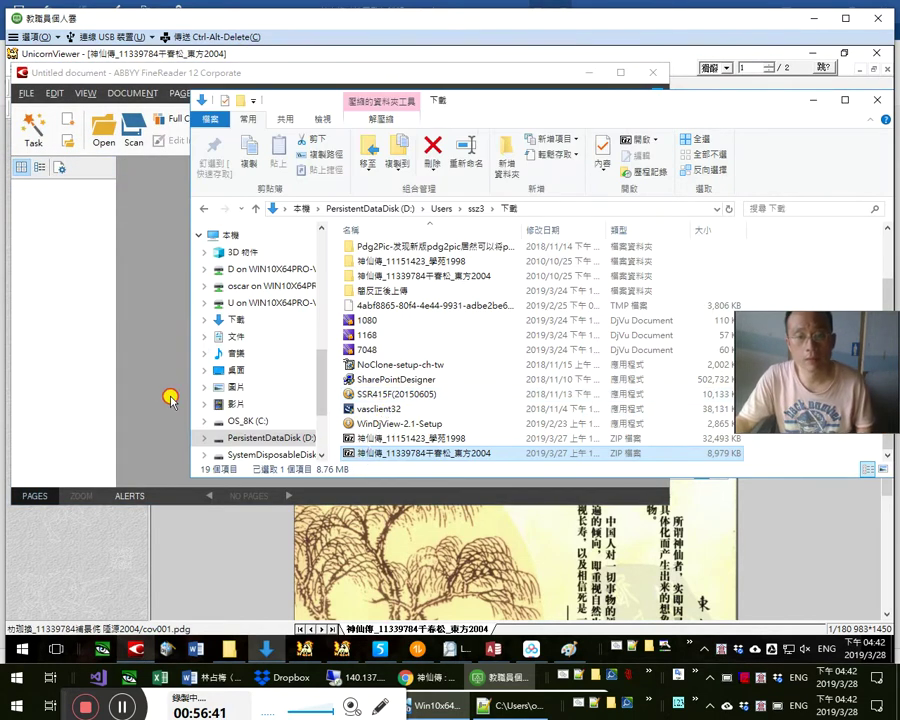
left_click(174, 324)
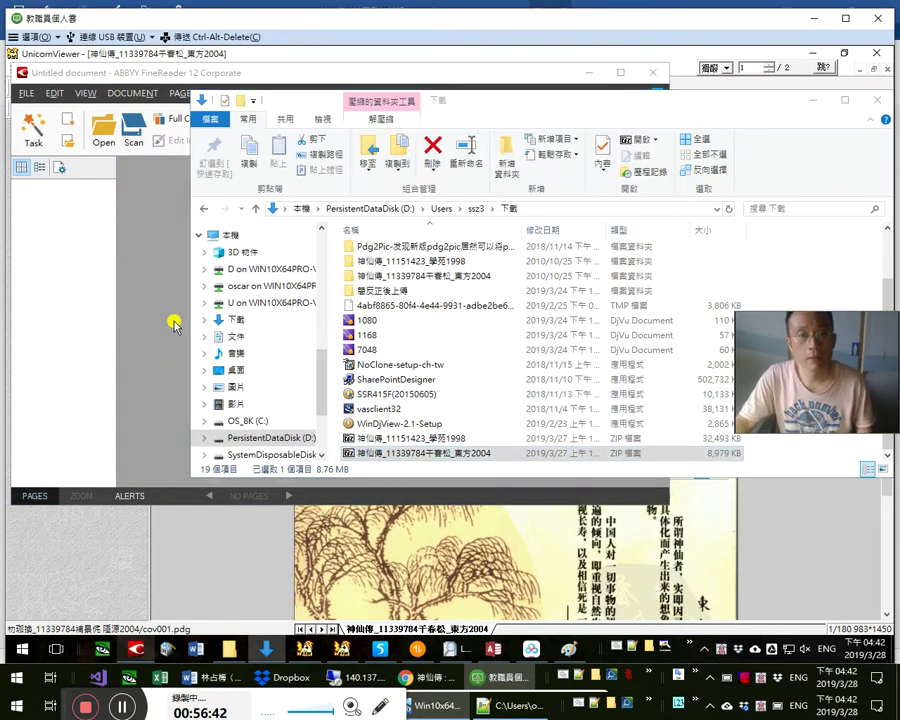
left_click(176, 76)
left_click(466, 322)
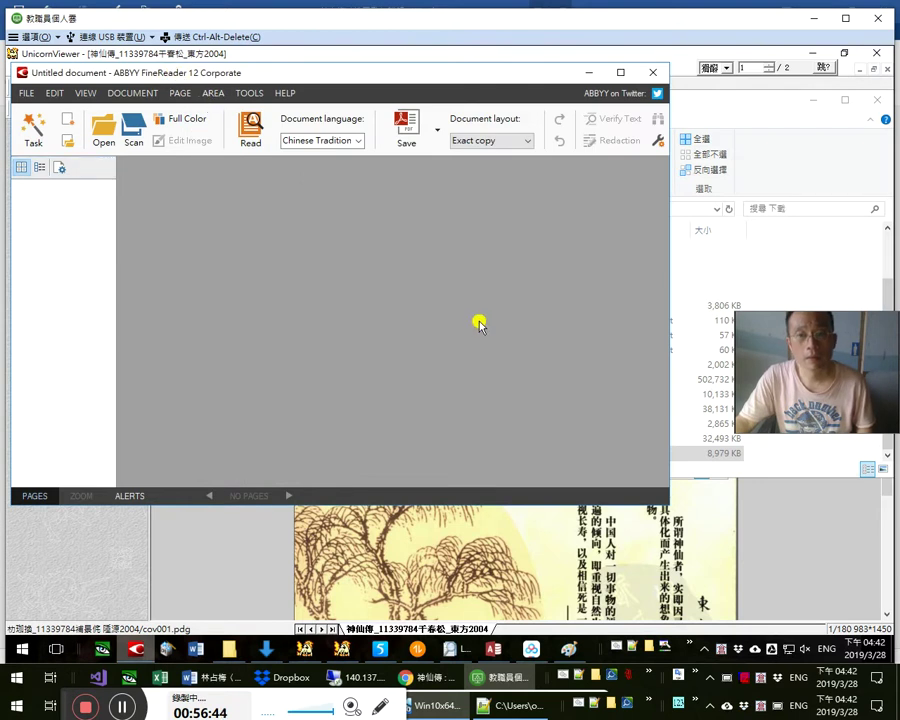
key("alt+Tab")
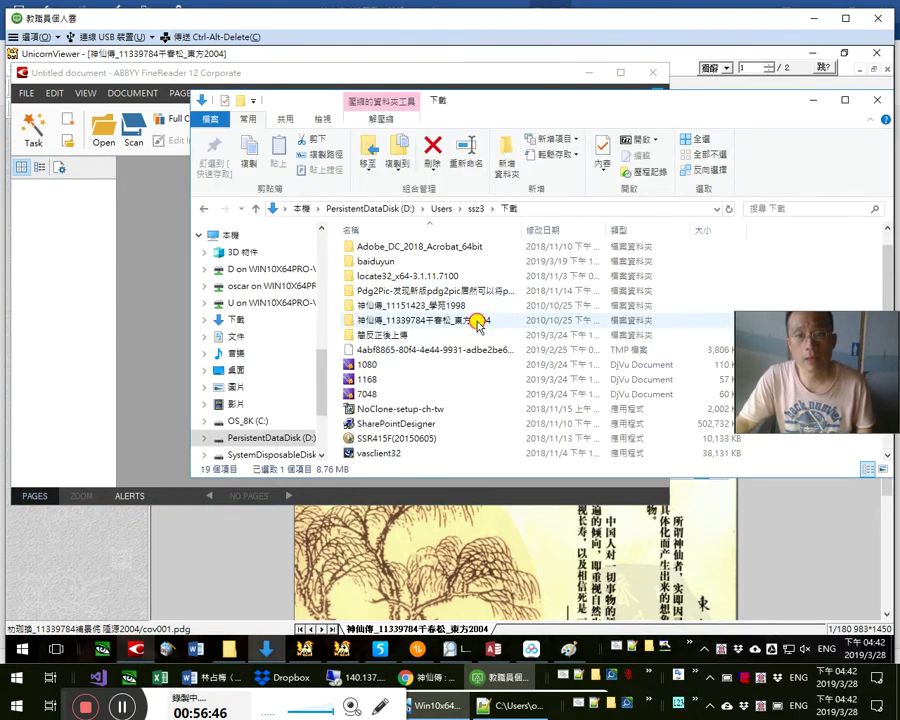
double_click(476, 320)
key("ctrl+a")
left_click(117, 177)
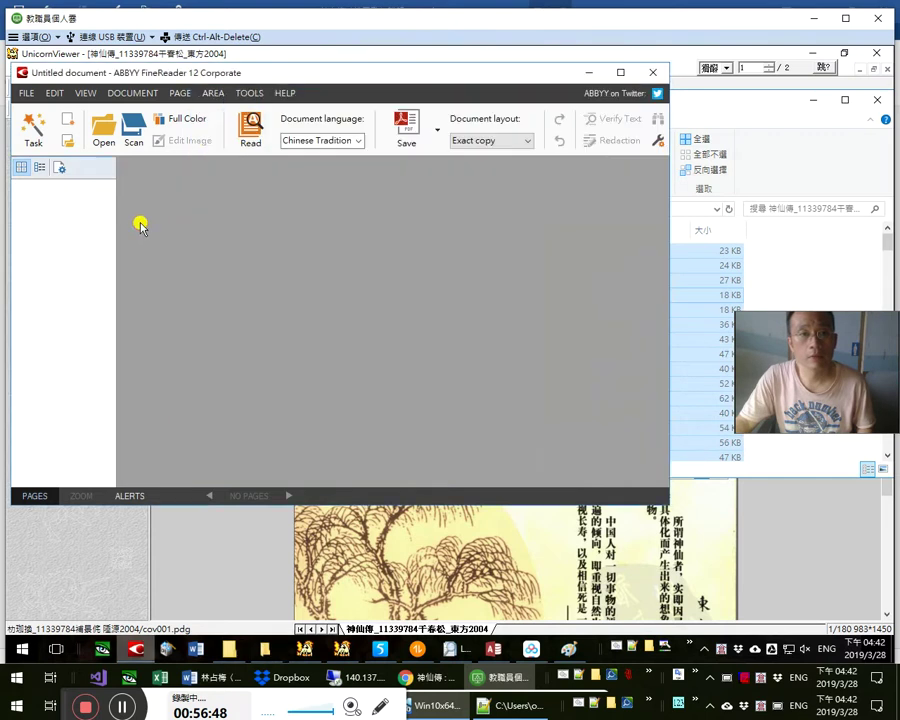
Set the FineReader document language to Chinese Simplified
left_click(311, 147)
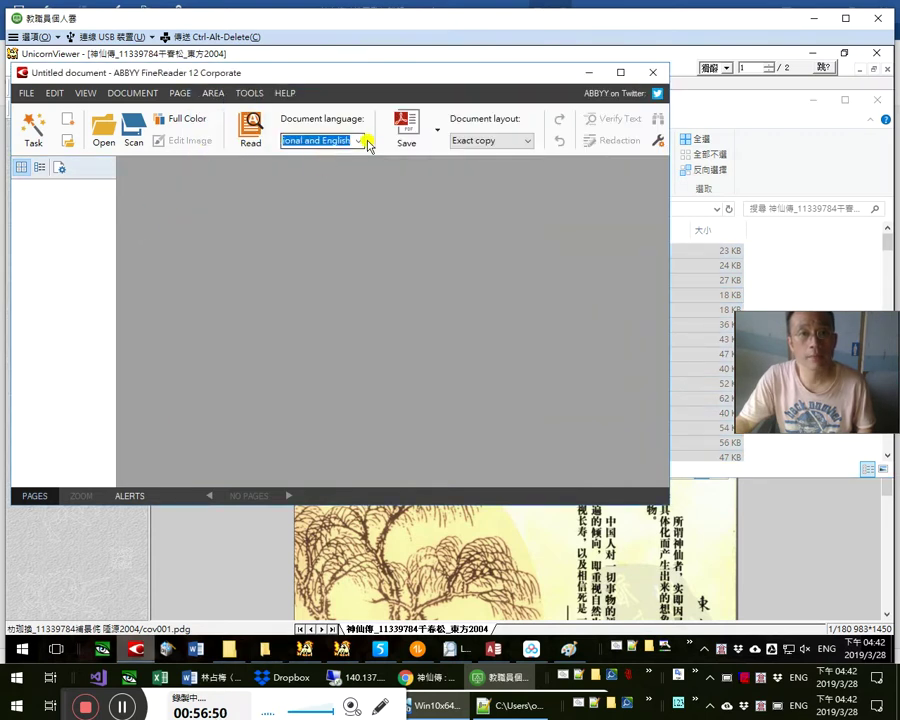
left_click(356, 143)
left_click(355, 196)
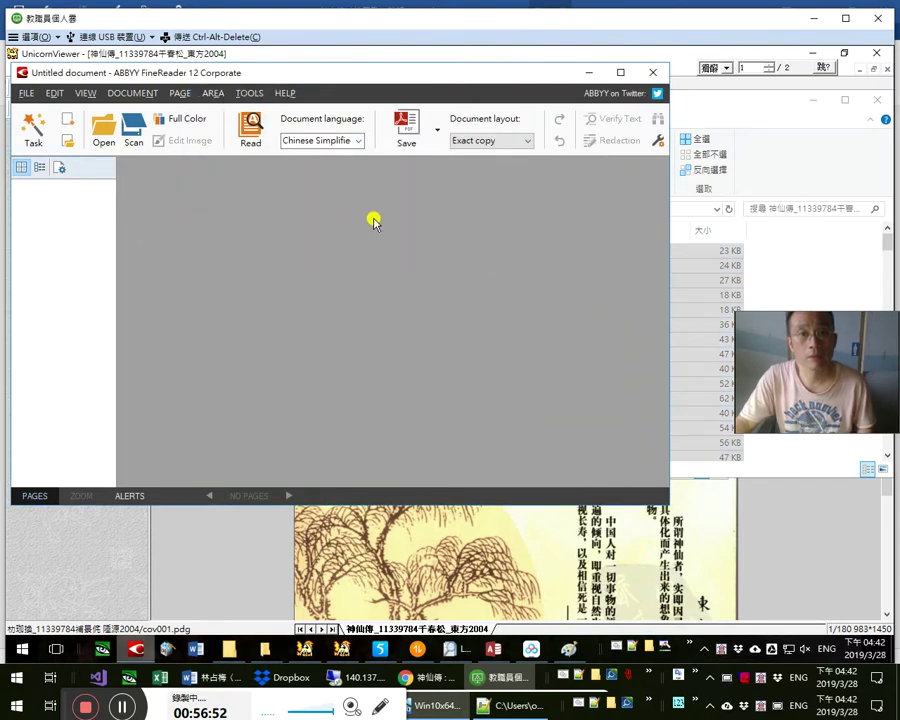
Return to UnicornViewer and page through the 東方2004 神仙傳 from the cover to the copyright page, examining its publication details
key("alt+Tab")
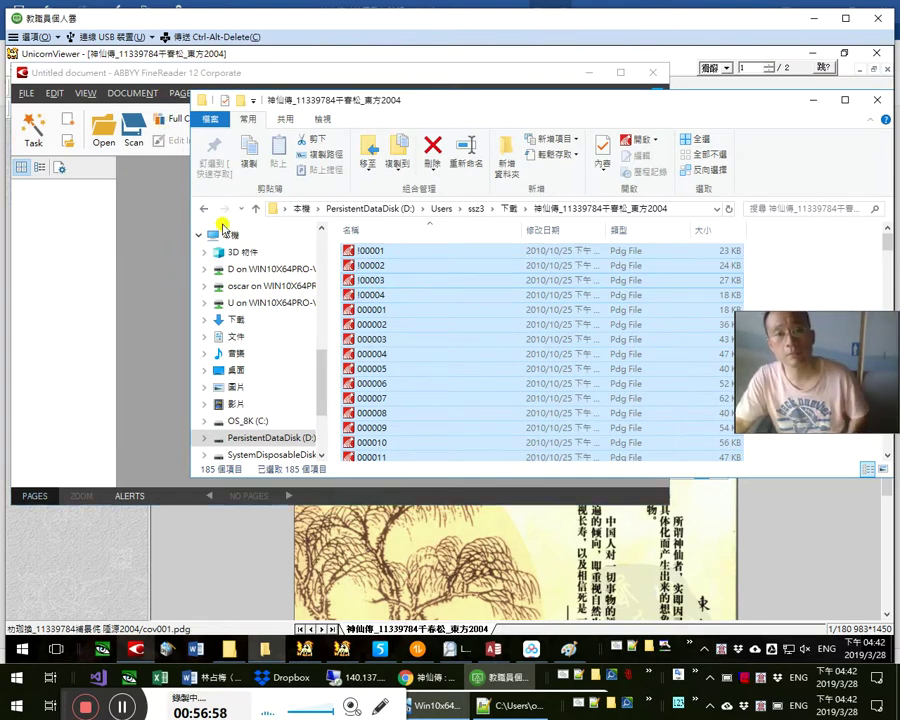
left_click(483, 551)
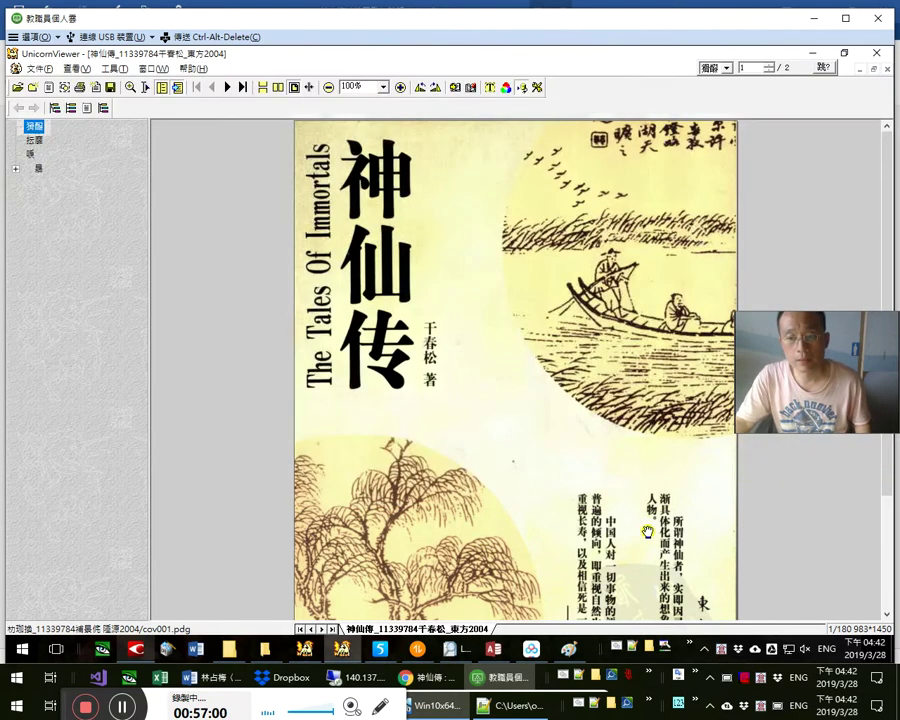
left_click_drag(580, 421, 510, 337)
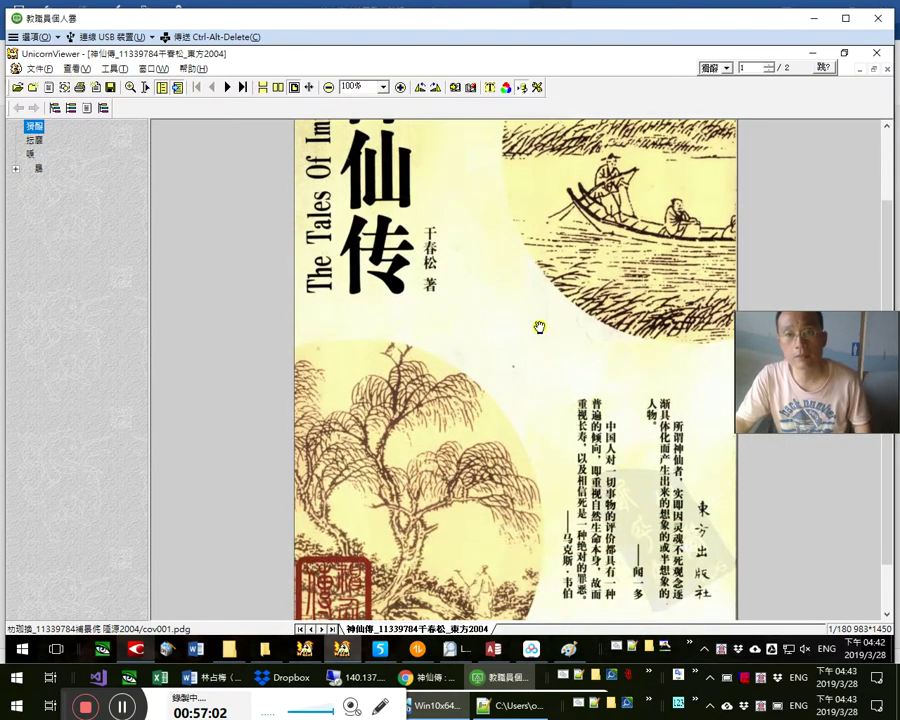
scroll(545, 323, "down", 2)
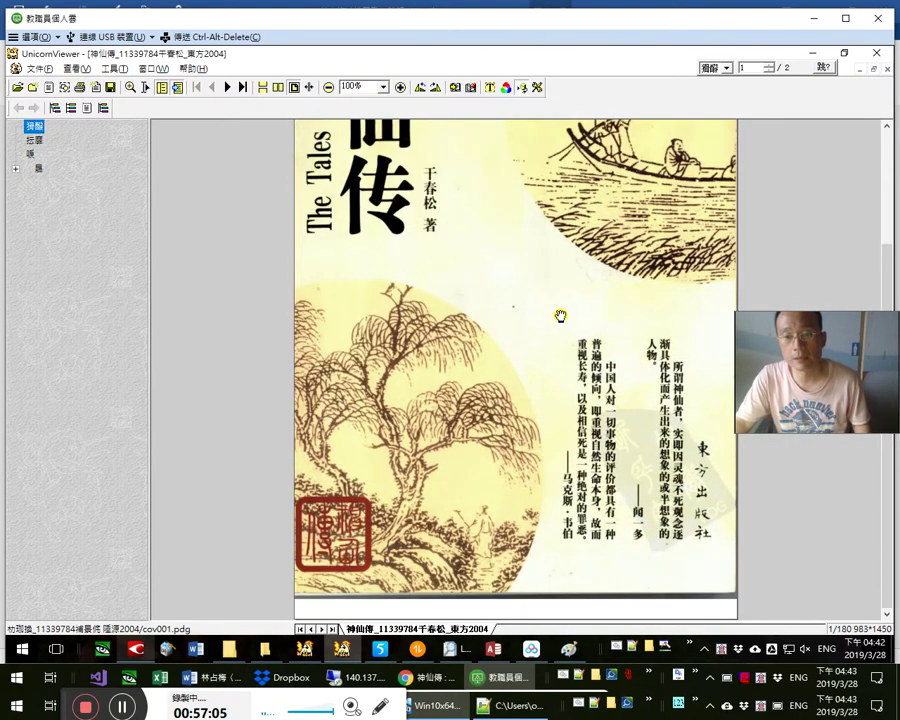
scroll(454, 210, "down", 4)
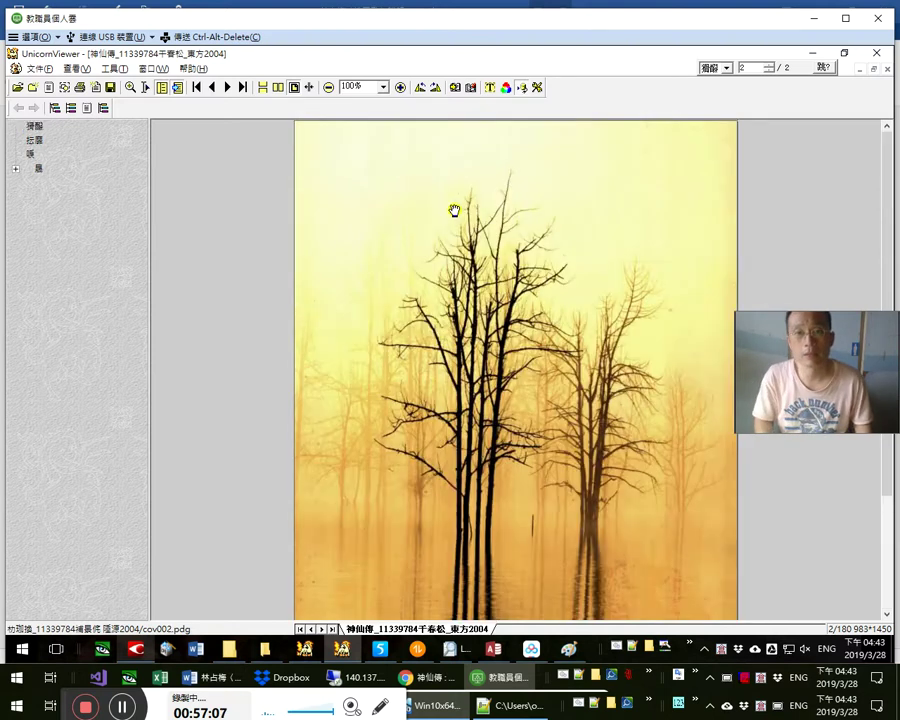
scroll(454, 210, "down", 2)
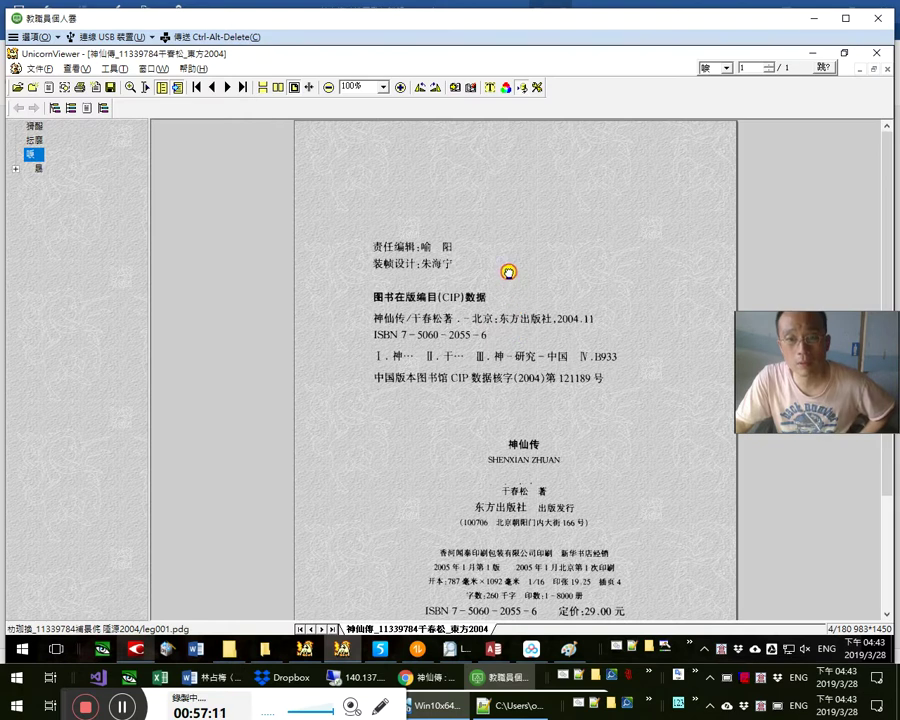
scroll(508, 272, "down", 2)
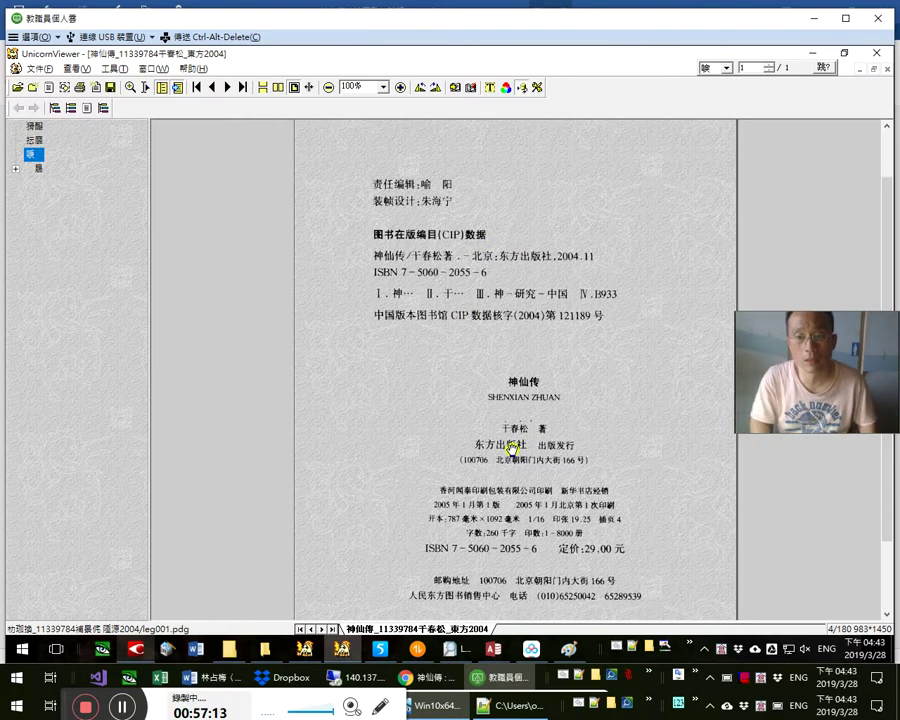
scroll(511, 449, "up", 3)
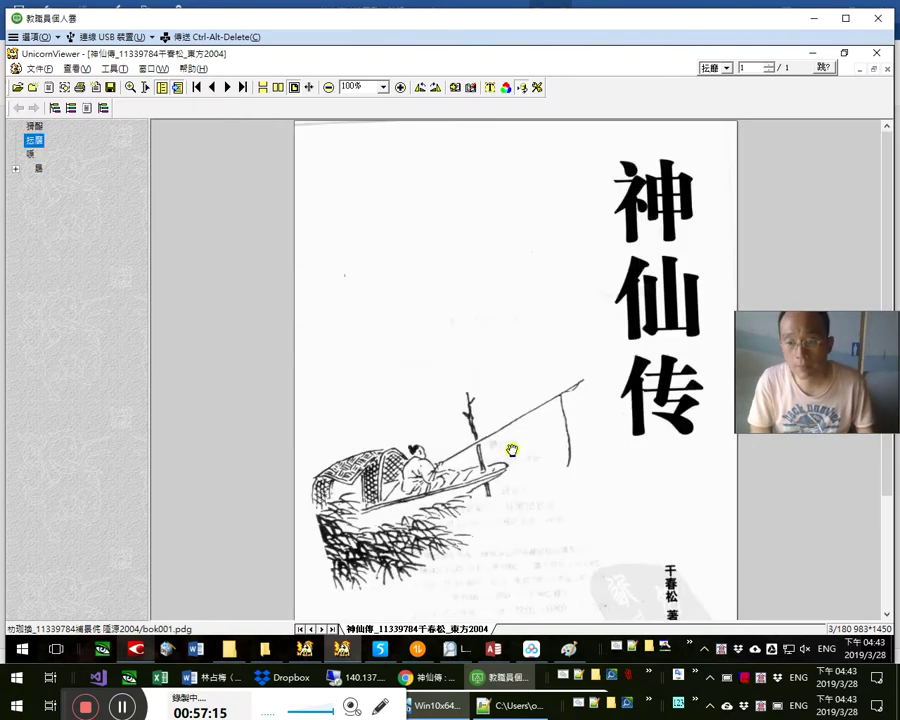
scroll(511, 449, "up", 5)
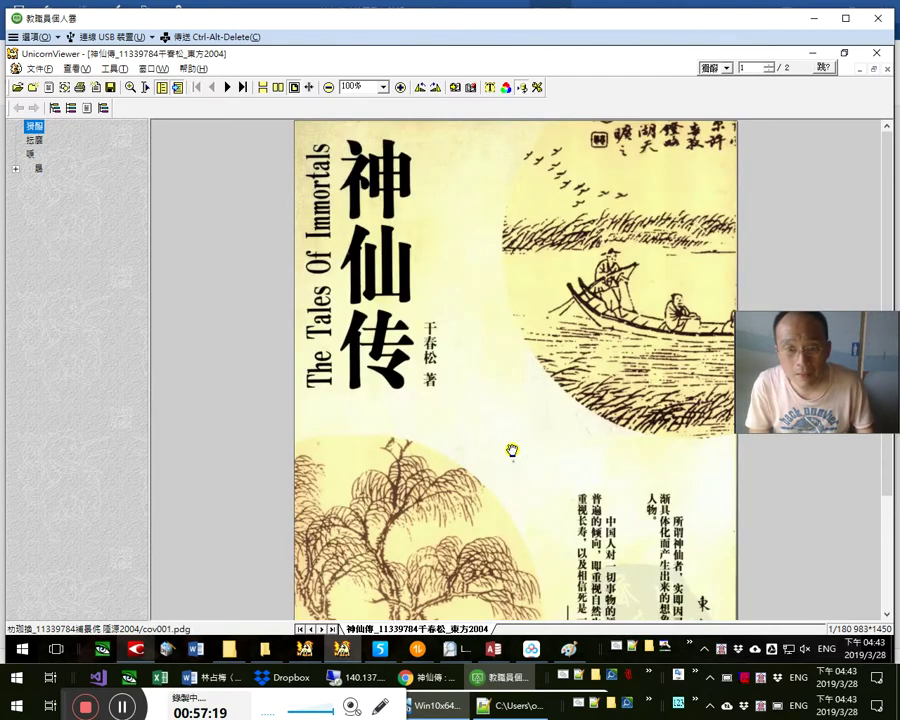
scroll(511, 449, "down", 3)
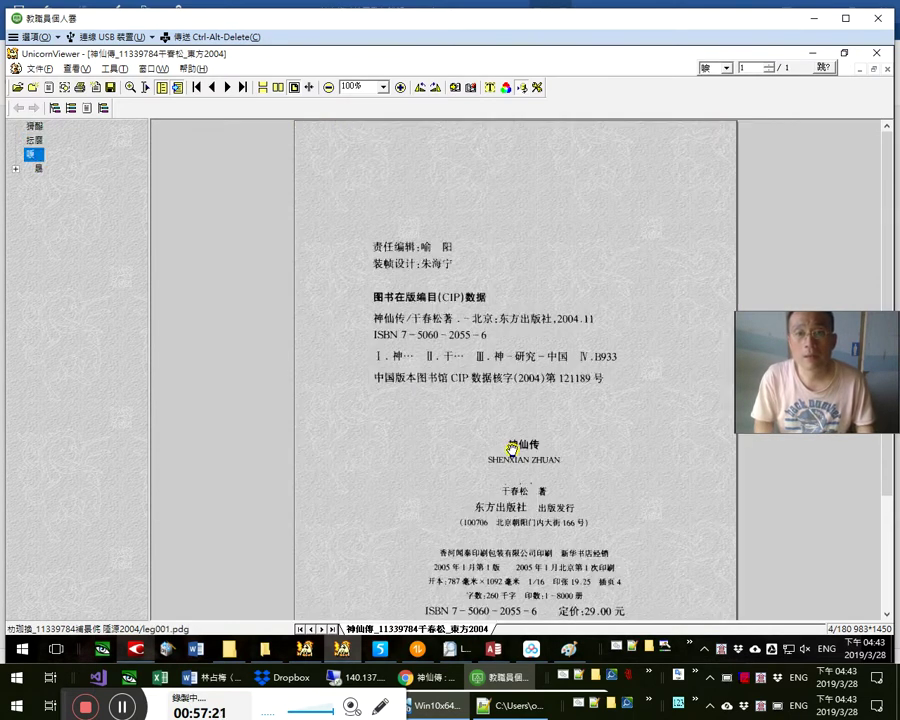
scroll(525, 441, "down", 3)
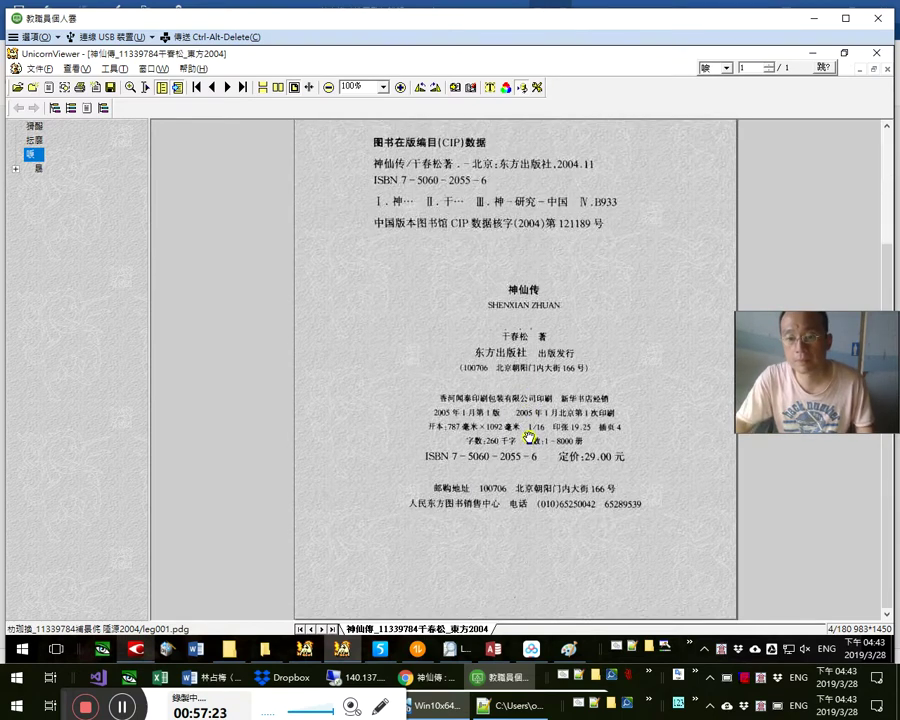
scroll(530, 432, "up", 1)
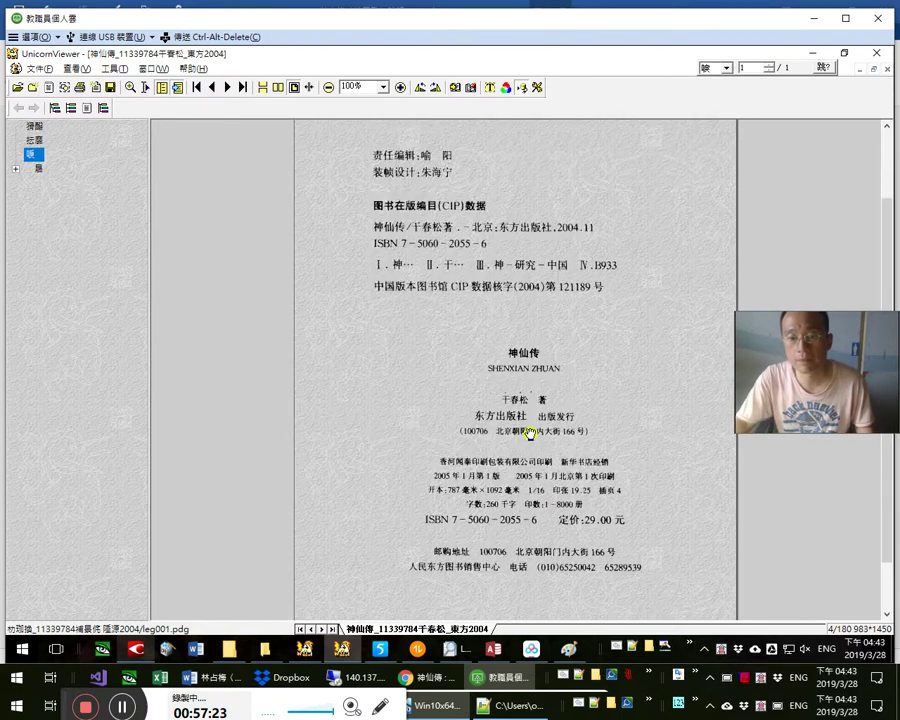
Open the image export for the copyright page and copy the whole page image to the clipboard
left_click(115, 69)
mouse_move(37, 72)
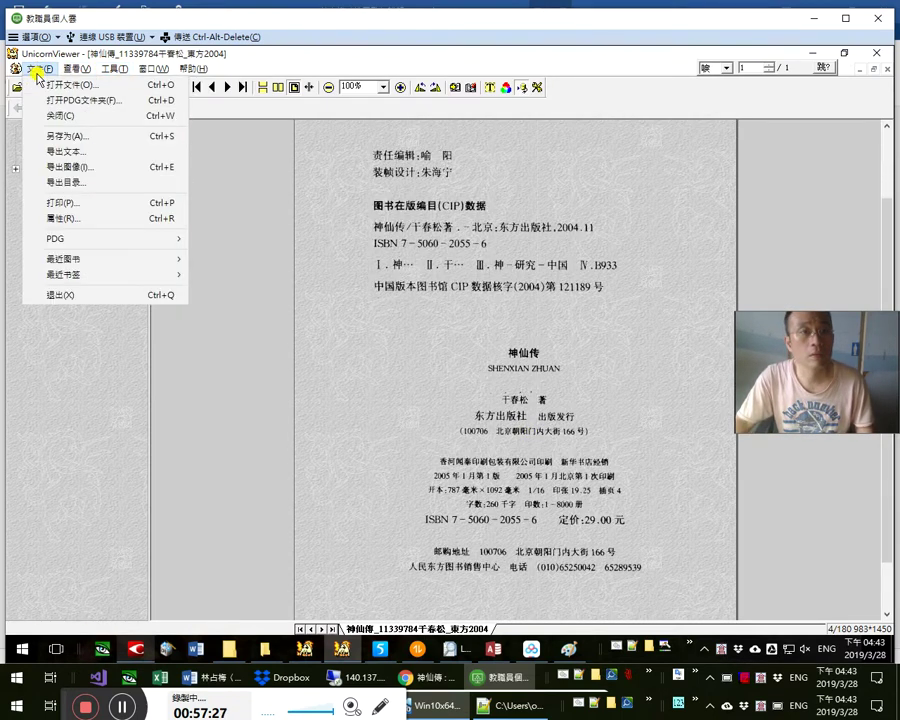
left_click(106, 168)
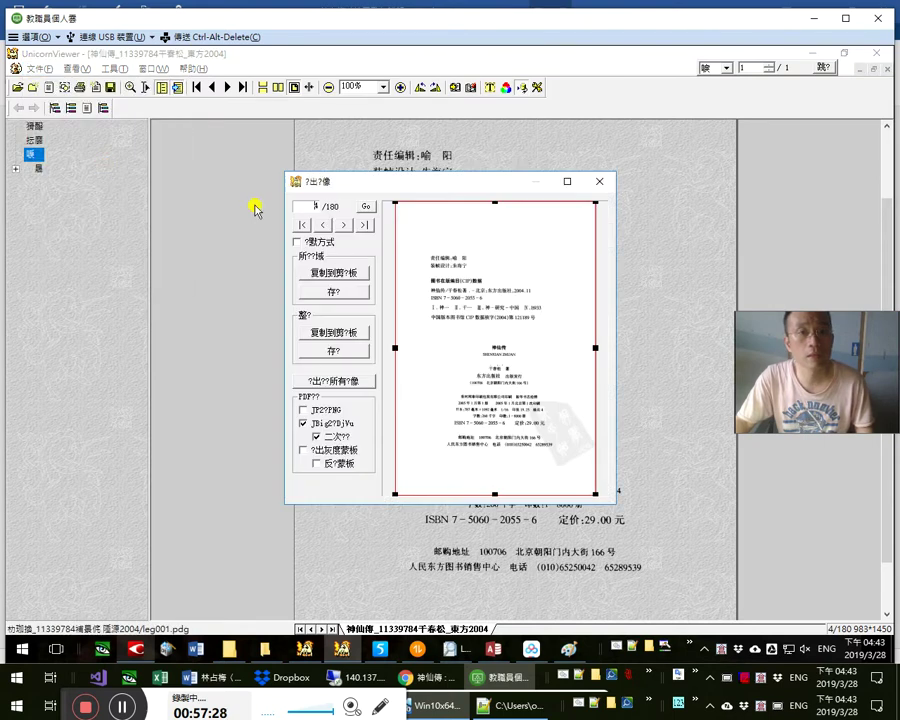
left_click(351, 334)
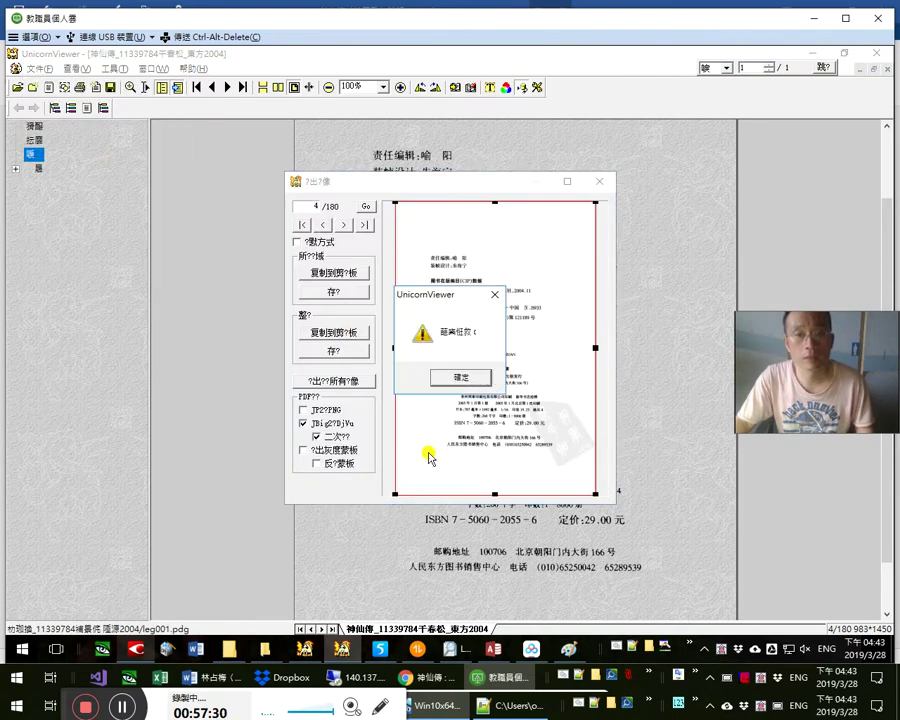
key("Return")
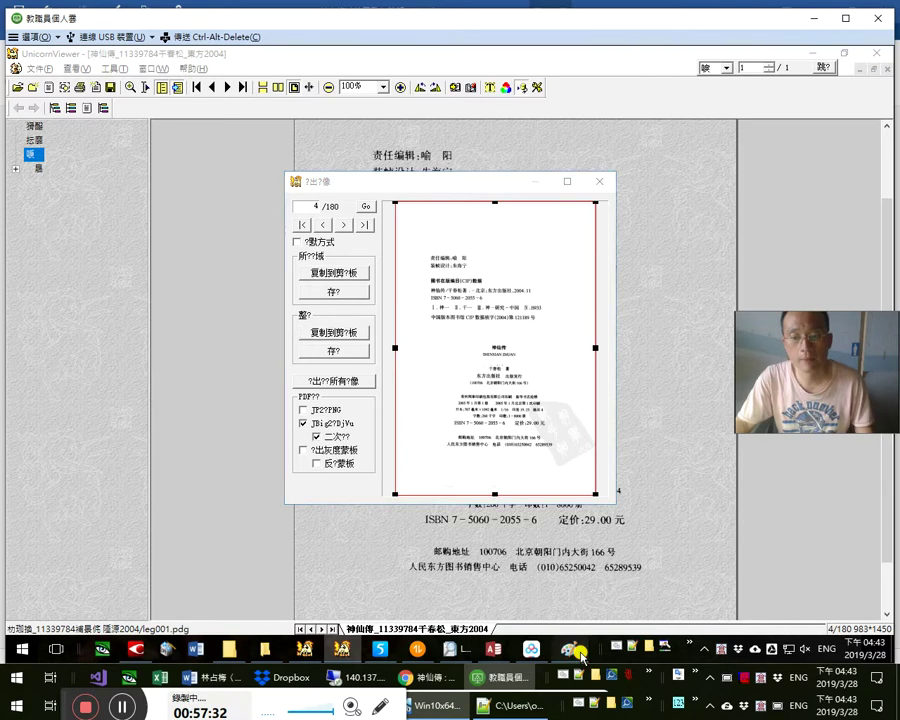
Switch to 小畫家, paste the copyright page, crop it to the printed text at about 765 × 1069 pixels, and save the image
key("alt+Tab")
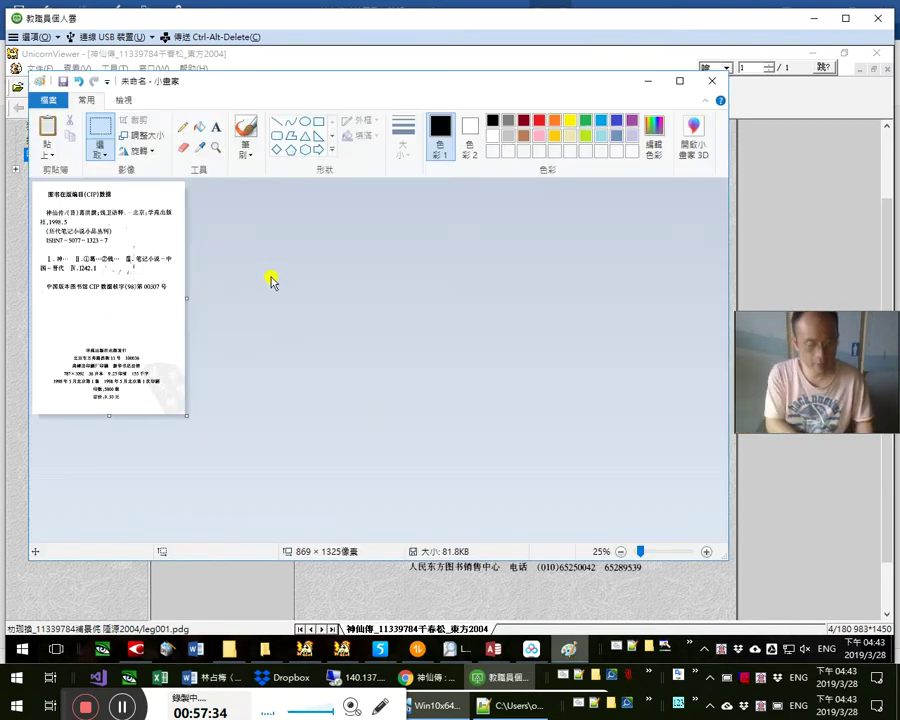
key("ctrl+v")
left_click_drag(54, 219, 180, 404)
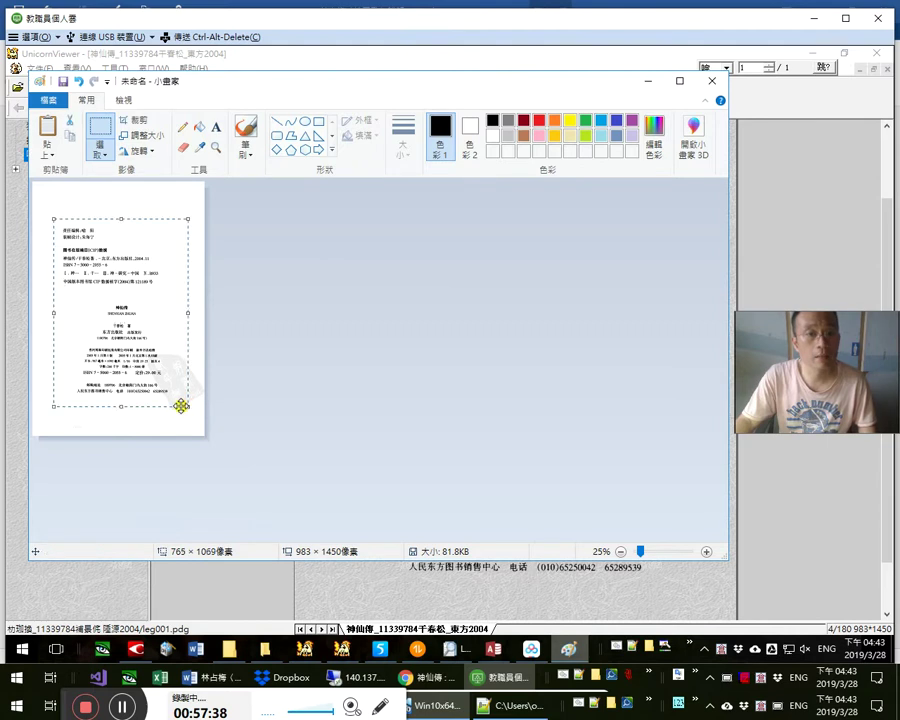
key("ctrl+shift+x")
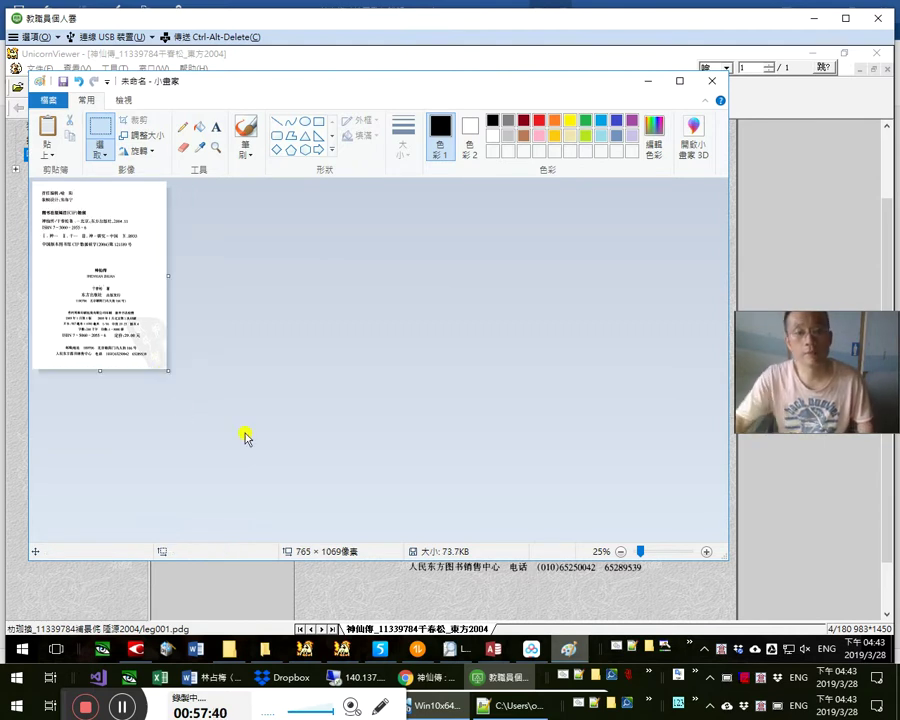
left_click(234, 654)
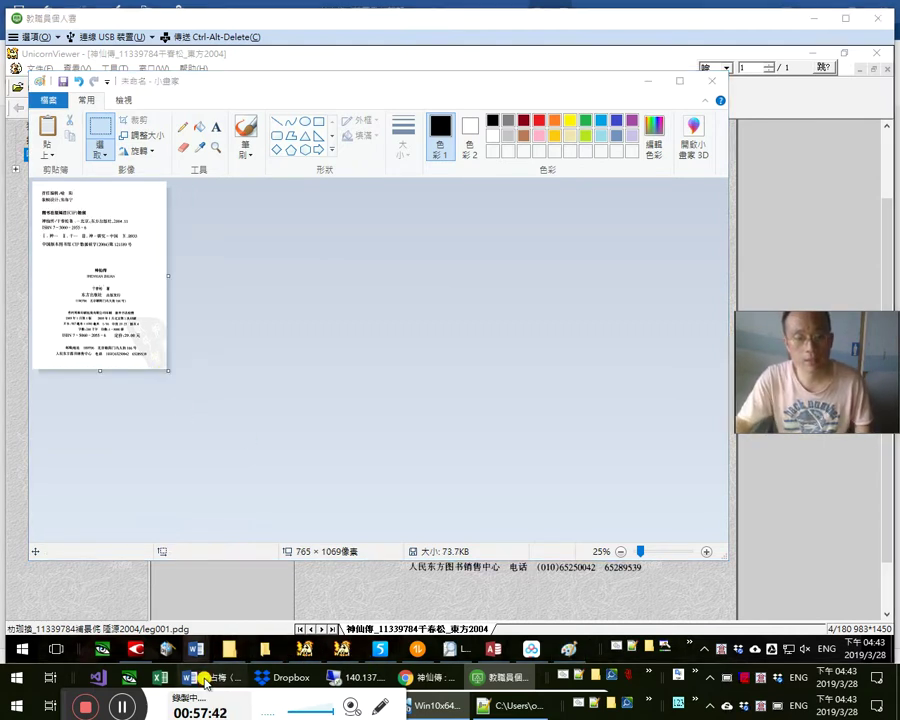
Switch to the local Word document and shrink the 學苑1998 copyright-page picture proportionally to about nine ruler units wide
left_click(203, 679)
left_click(545, 595)
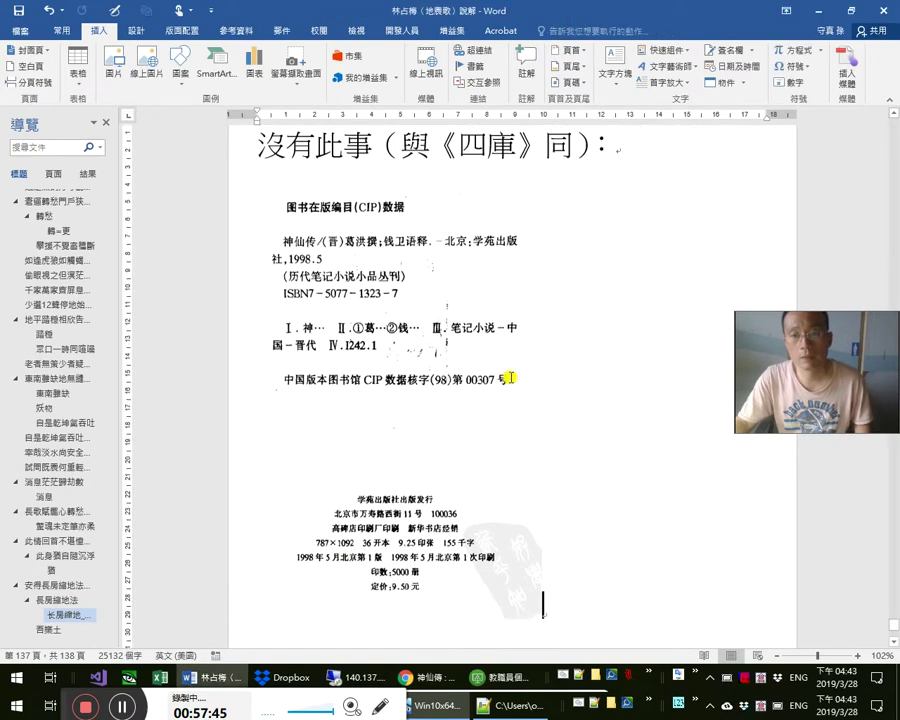
left_click(540, 615)
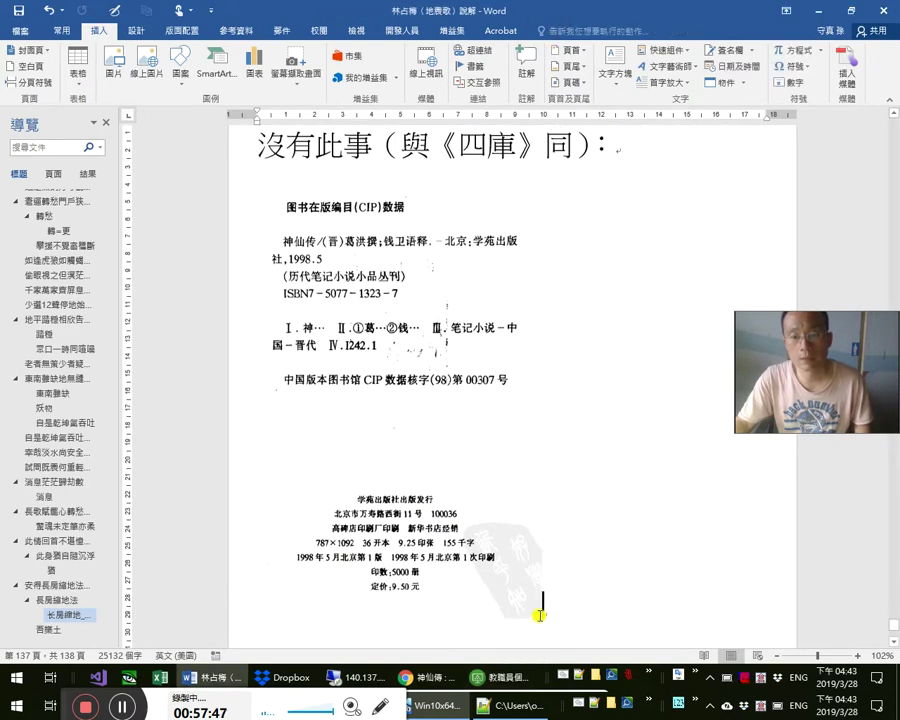
left_click(537, 609)
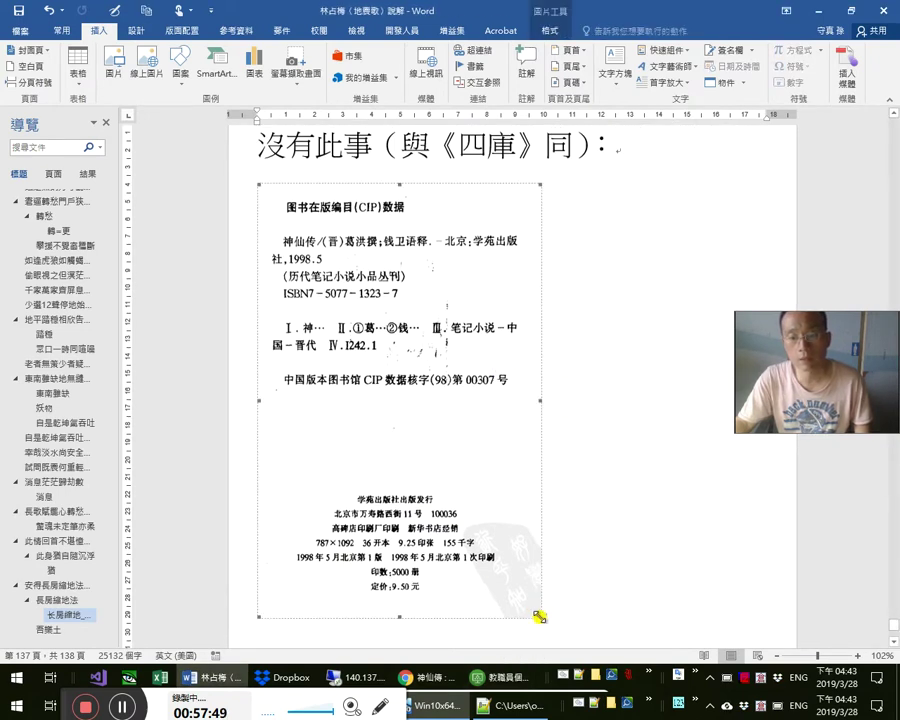
left_click_drag(499, 569, 501, 568)
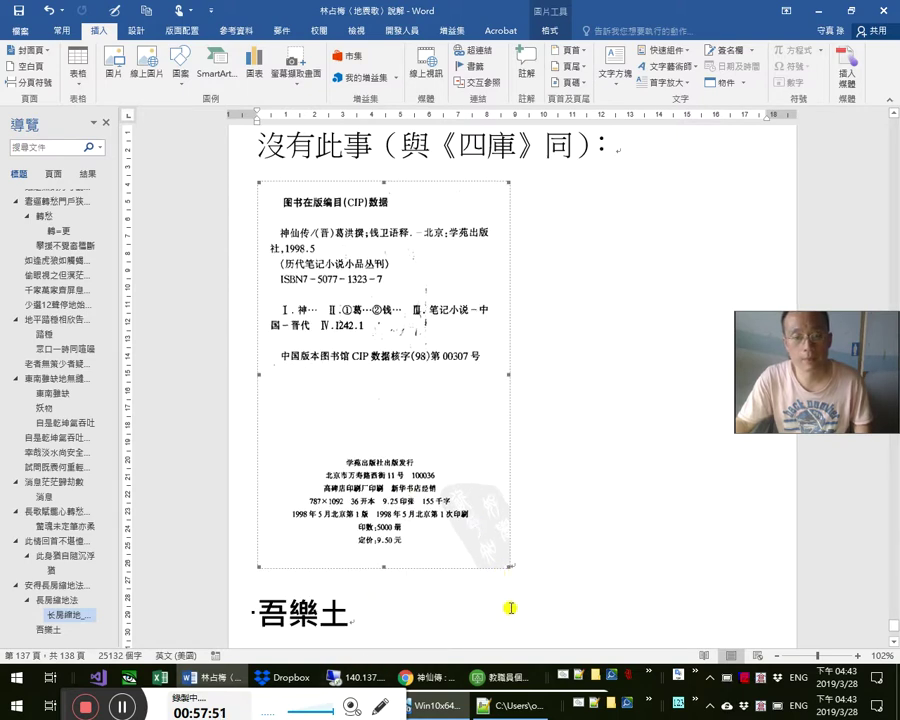
Insert the 未命名 PNG from the Dropbox folder into the Word document while the 學苑1998 picture is selected
left_click(376, 680)
left_click(300, 679)
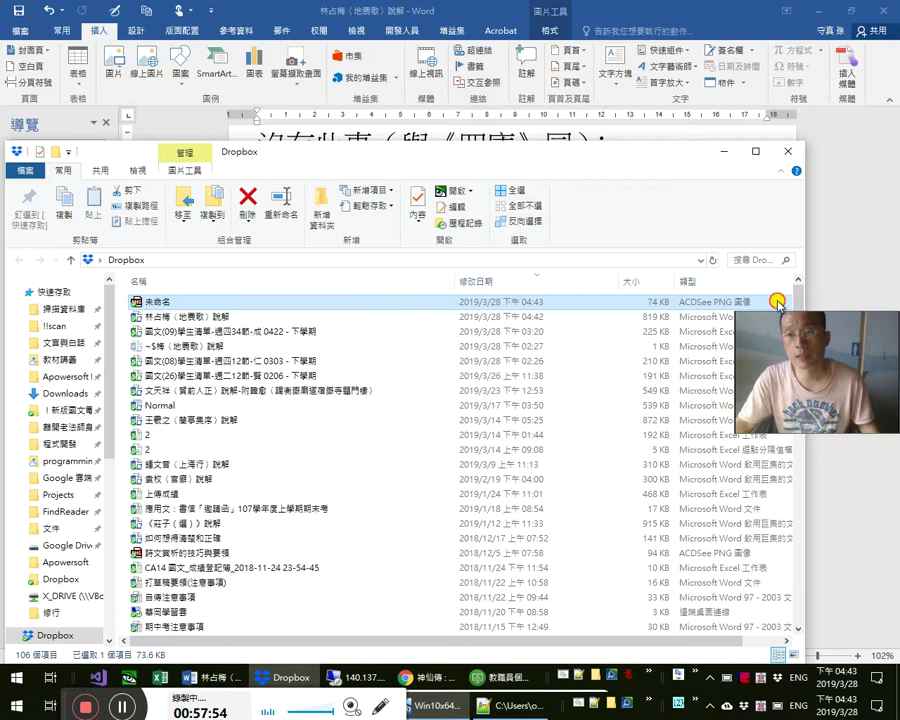
left_click(834, 297)
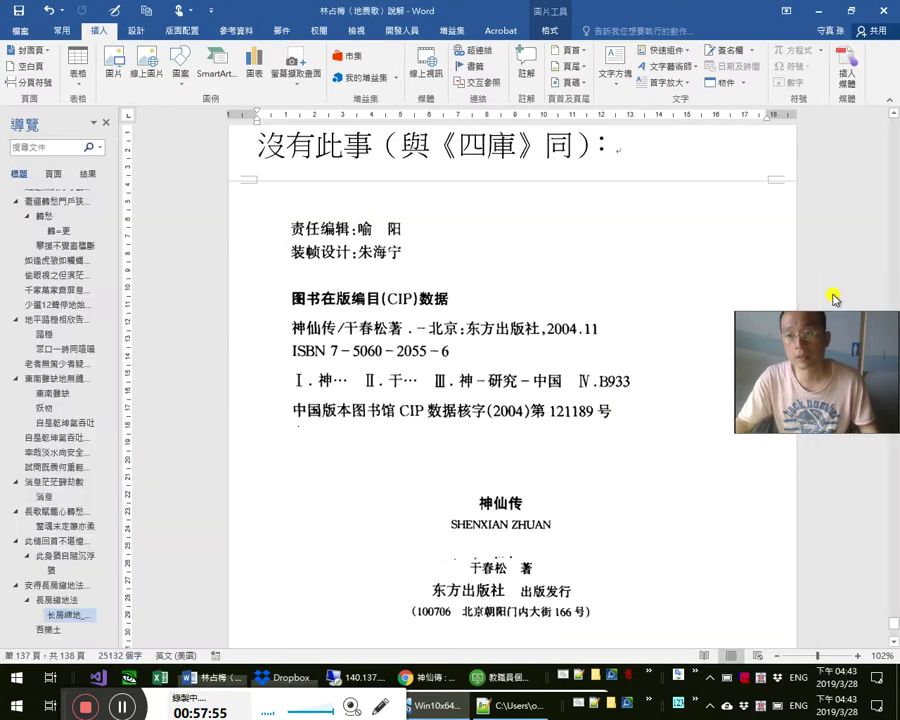
Reduce the inserted 東方2004 copyright-page picture proportionally to about eleven ruler units wide and check the layout around it
left_click(528, 358)
scroll(484, 558, "down", 1)
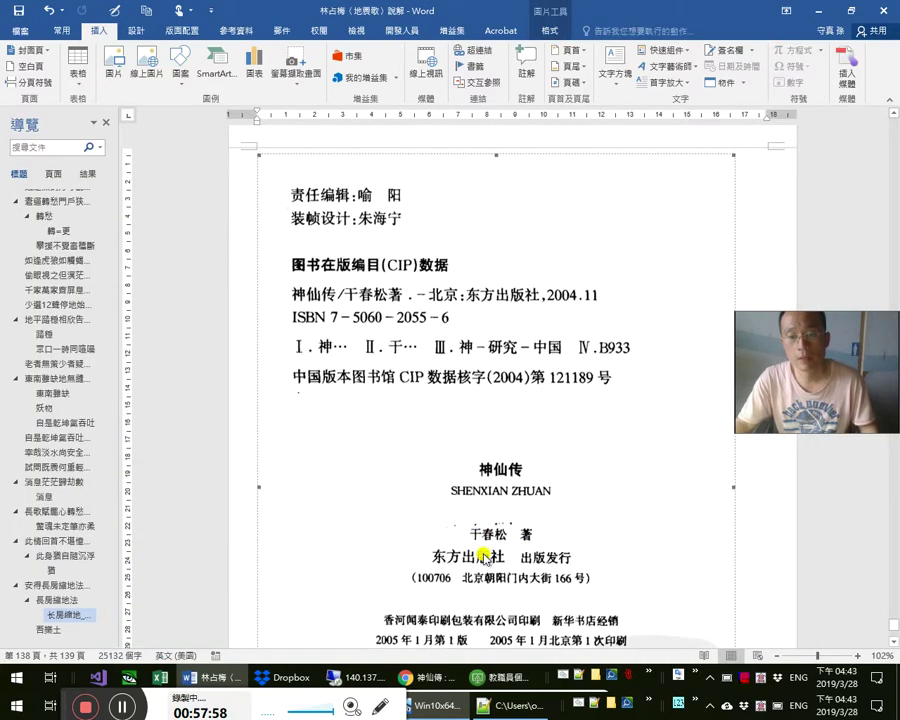
scroll(478, 406, "down", 1)
scroll(614, 372, "down", 3)
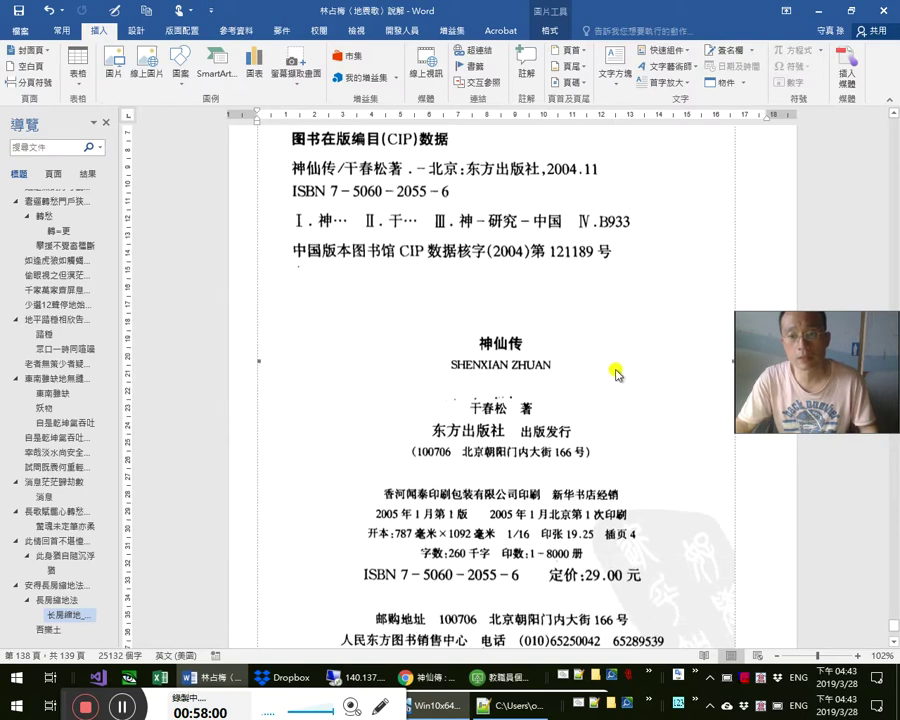
scroll(616, 376, "down", 4)
scroll(620, 380, "up", 1)
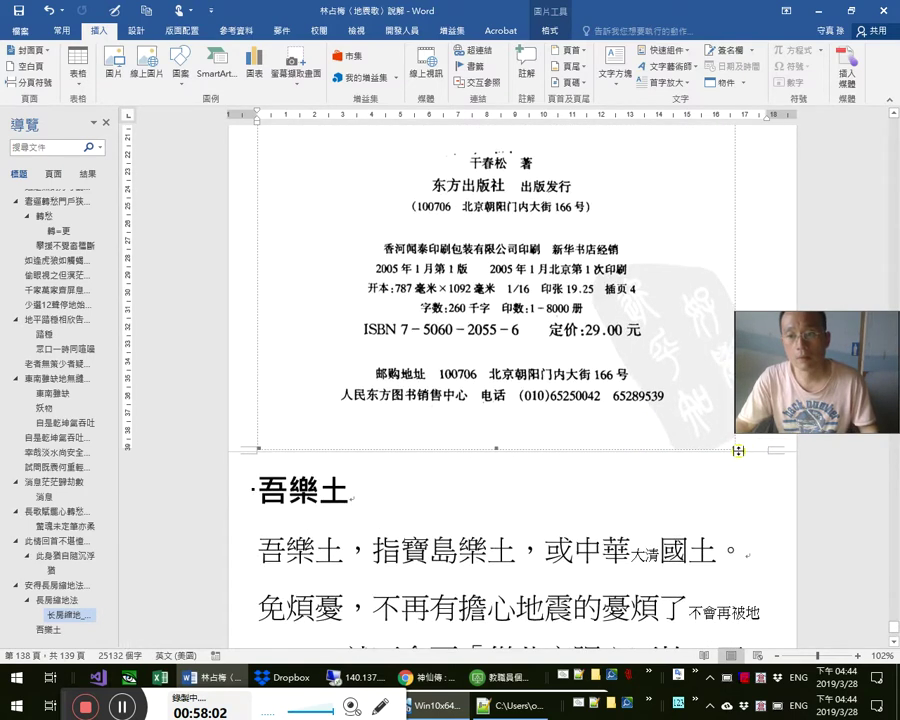
scroll(538, 296, "down", 7)
scroll(592, 392, "up", 3)
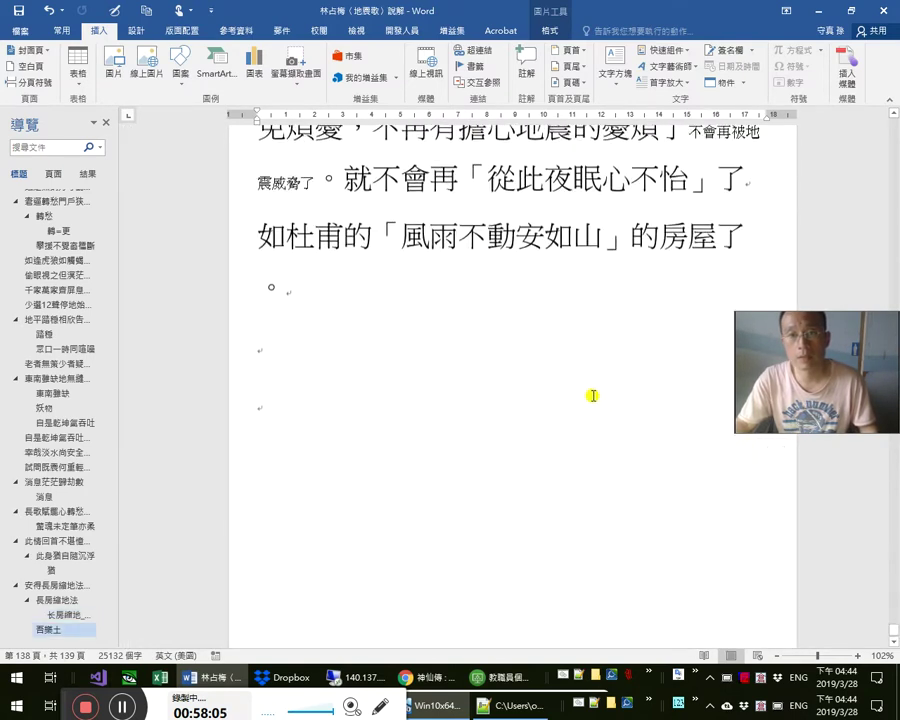
scroll(591, 388, "up", 10)
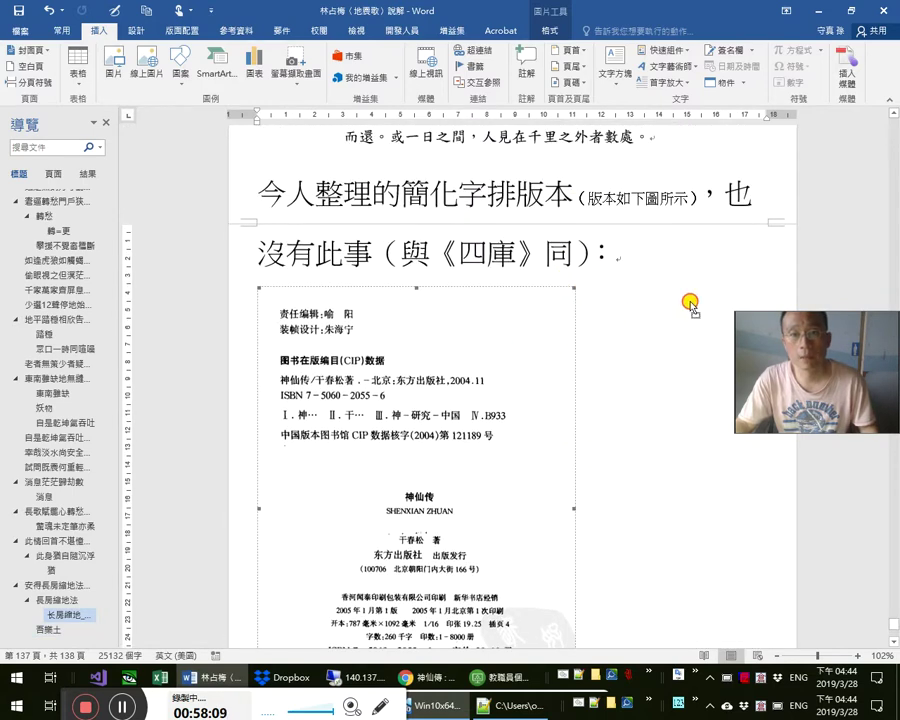
Undo the resizing and insertion of the 東方2004 picture to restore the 學苑1998 copyright-page picture
left_click(555, 308)
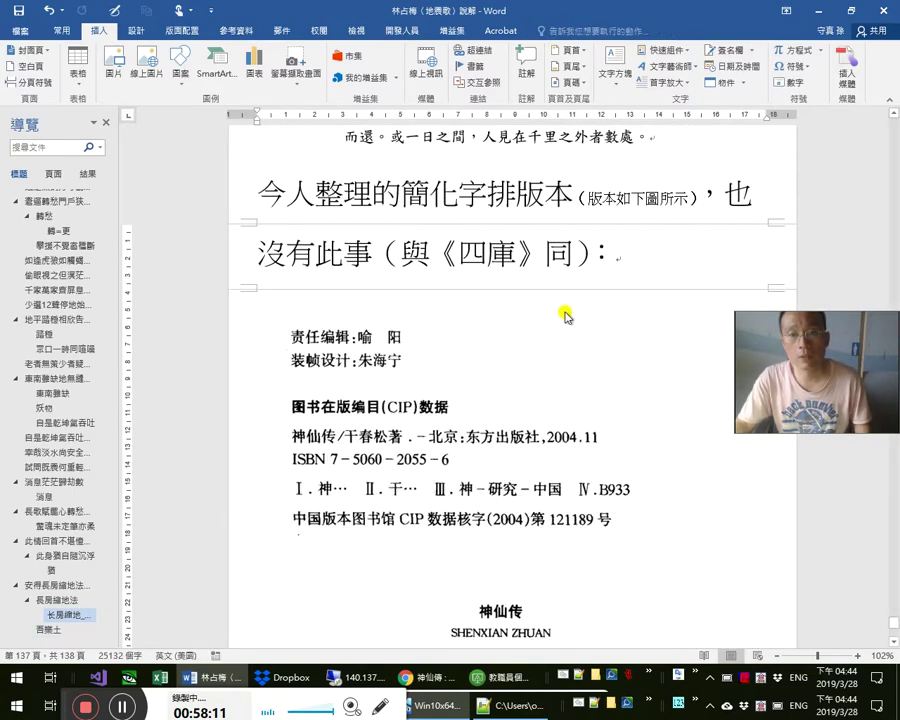
scroll(562, 312, "down", 1)
key("ctrl+z")
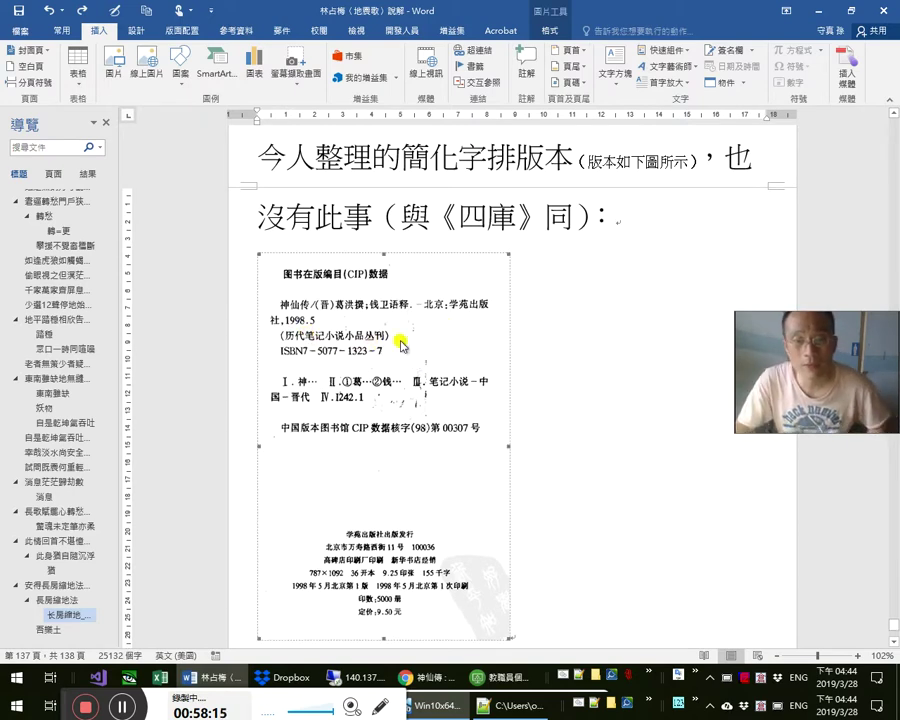
Insert the 未命名 PNG from the Dropbox folder directly after the 學苑1998 copyright-page picture
scroll(565, 462, "down", 2)
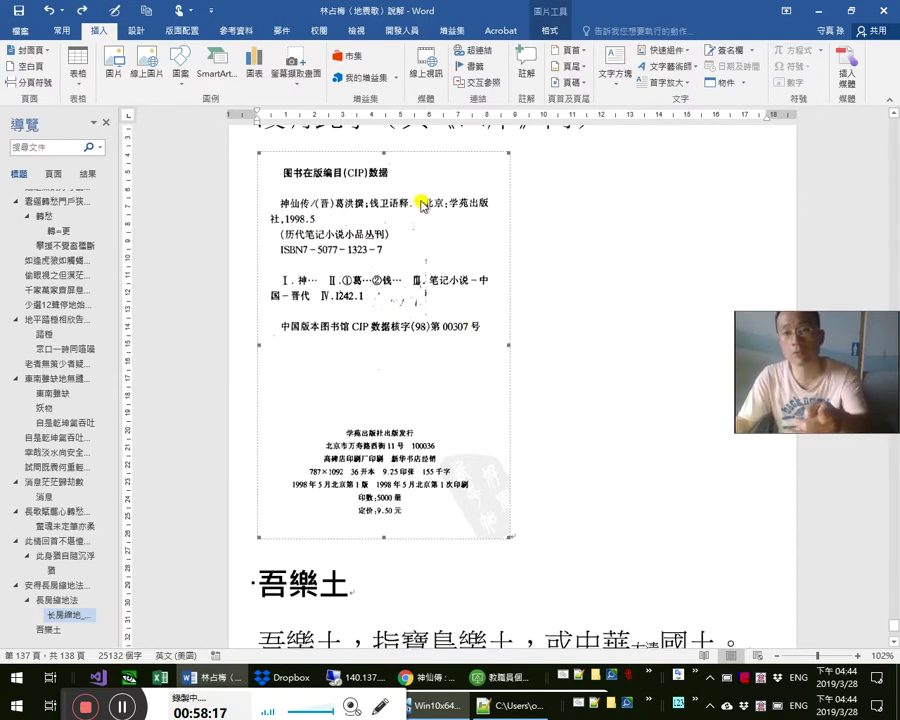
left_click(563, 545)
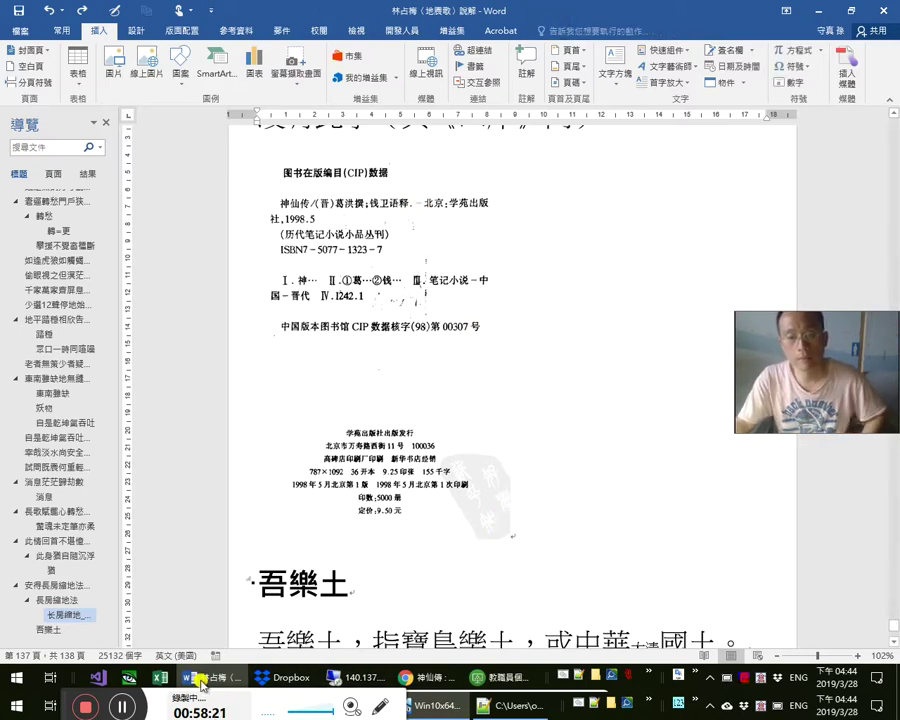
left_click(285, 677)
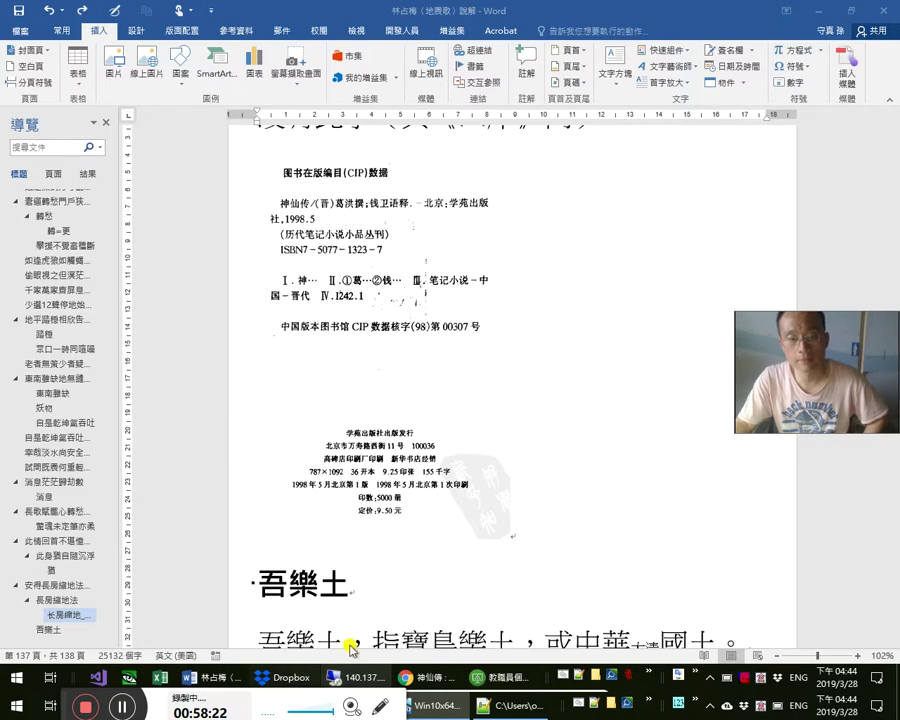
left_click(808, 302)
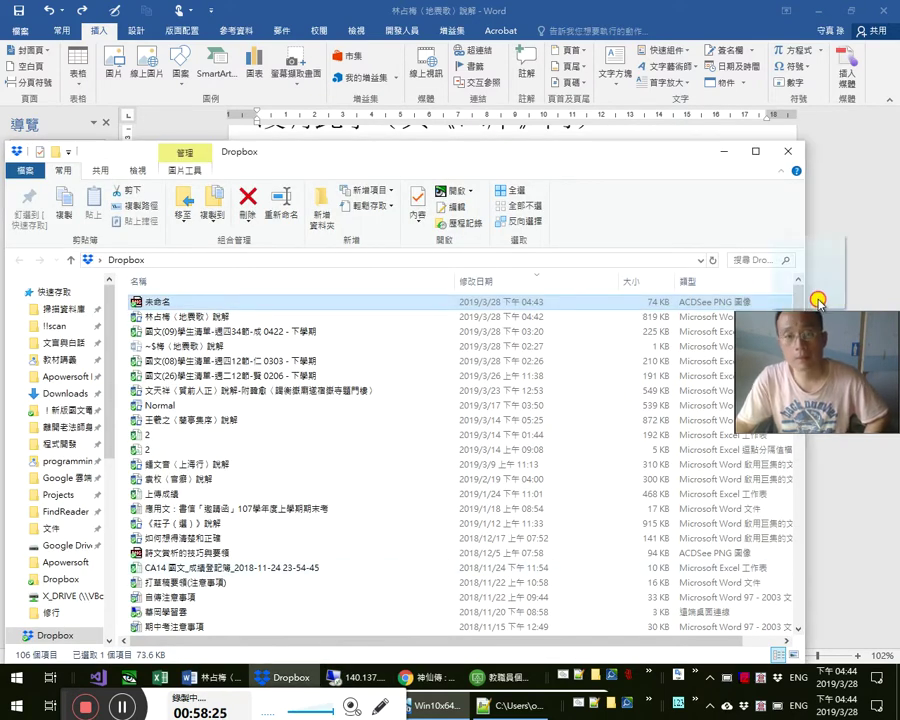
left_click(835, 296)
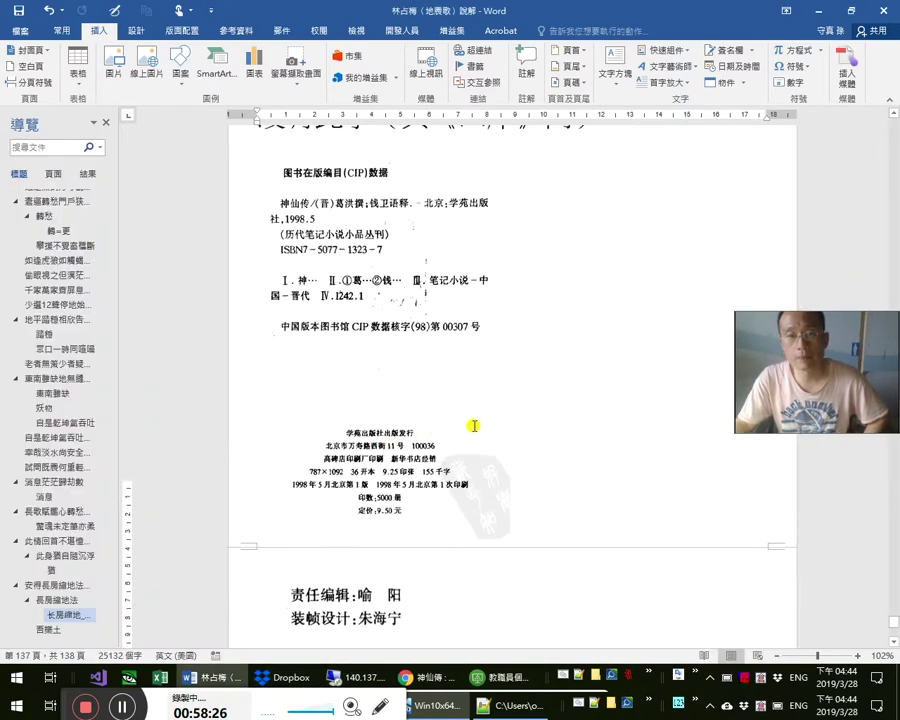
key("ctrl+v")
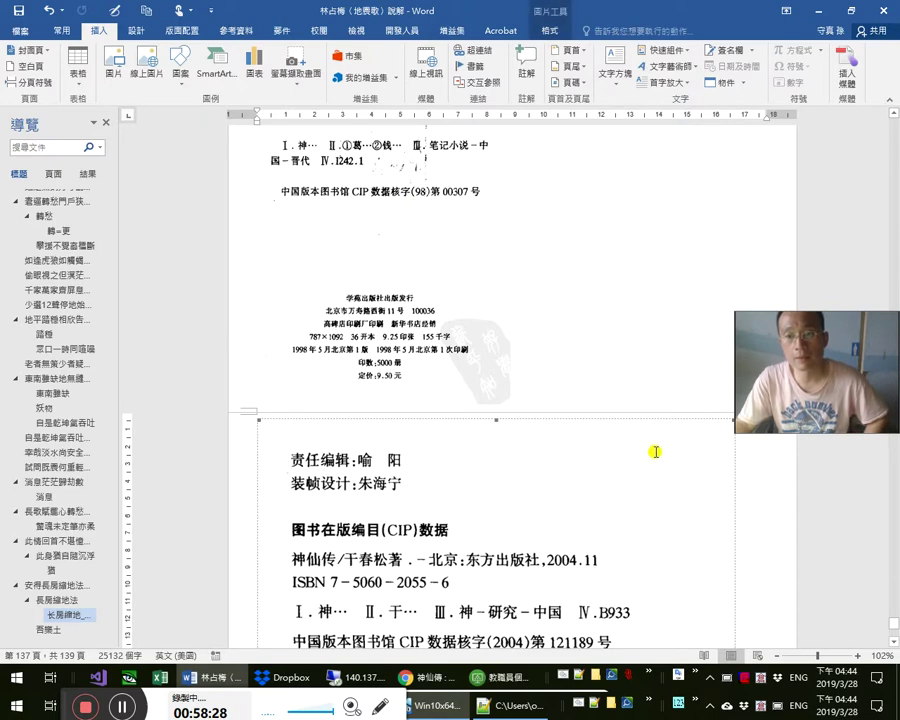
Shrink the 東方2004 copyright-page picture proportionally to about eight ruler units wide, so it fits beside the 學苑1998 picture
scroll(660, 455, "down", 4)
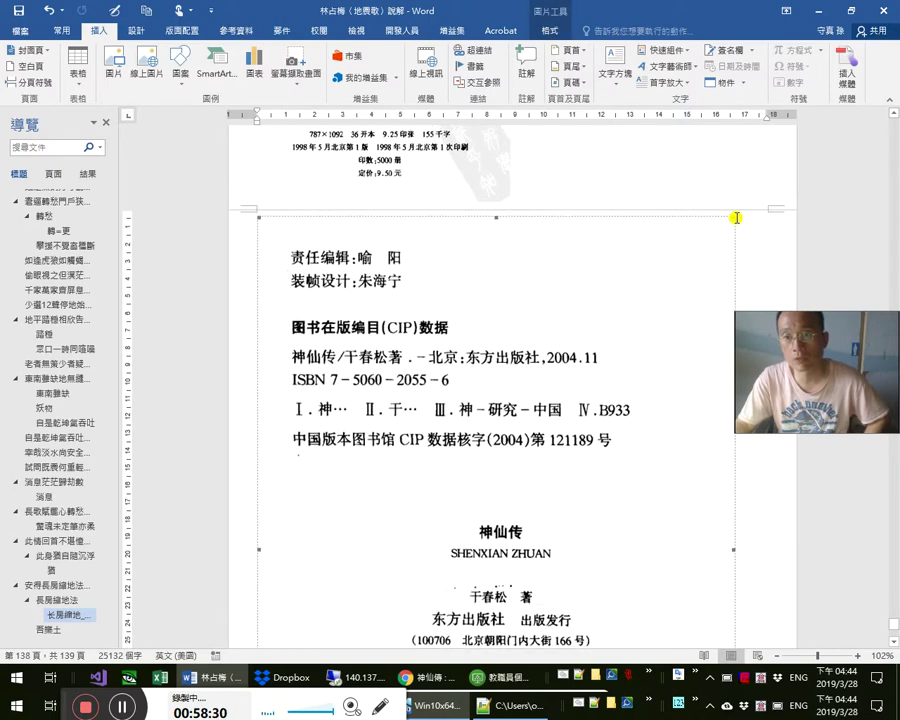
left_click_drag(733, 217, 478, 388)
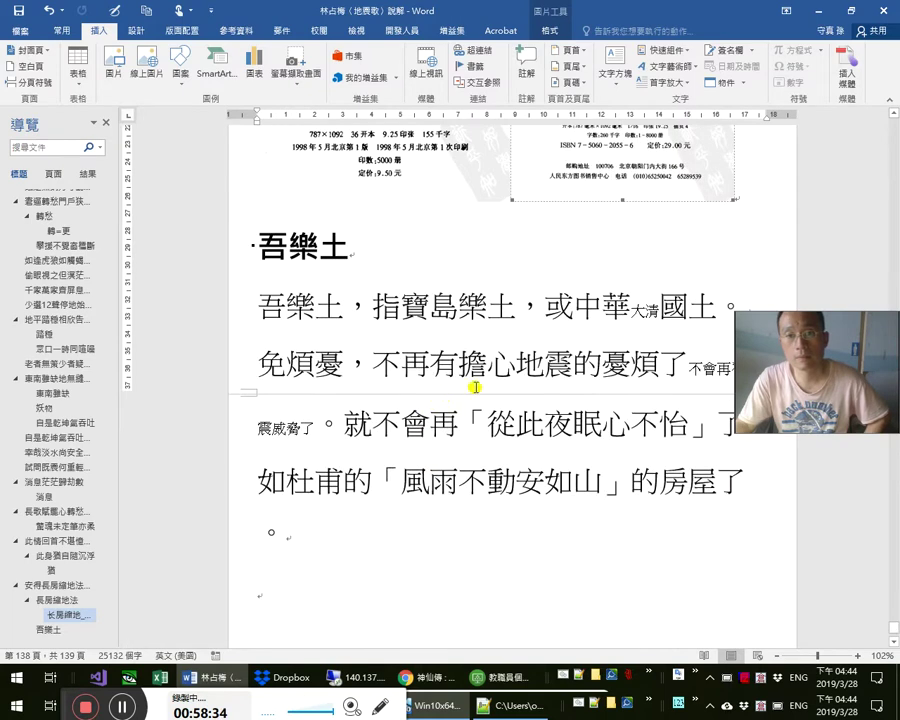
scroll(565, 394, "up", 4)
scroll(568, 352, "up", 2)
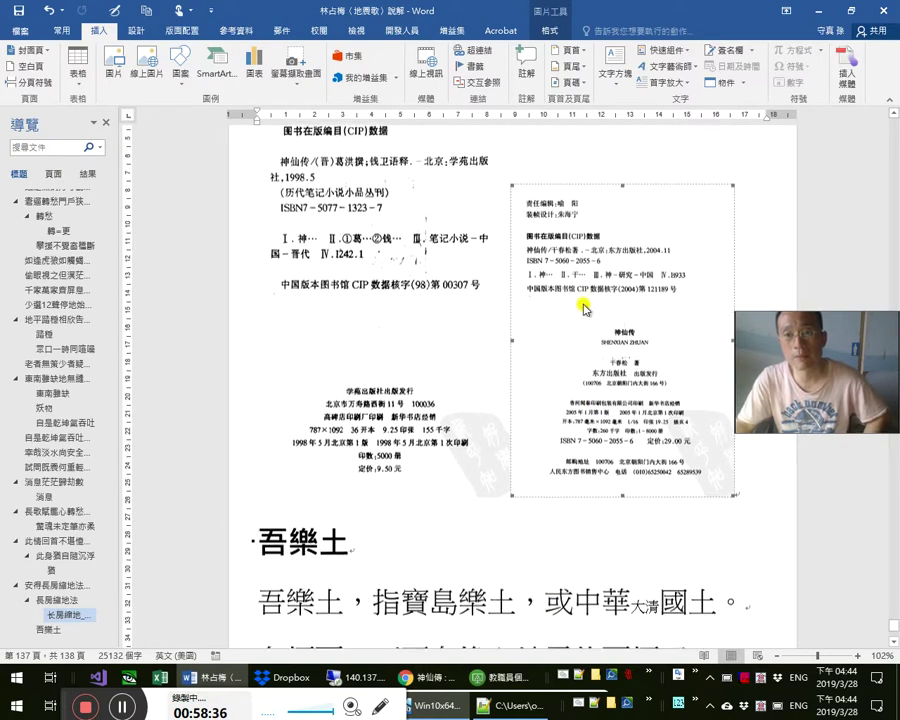
scroll(470, 240, "up", 1)
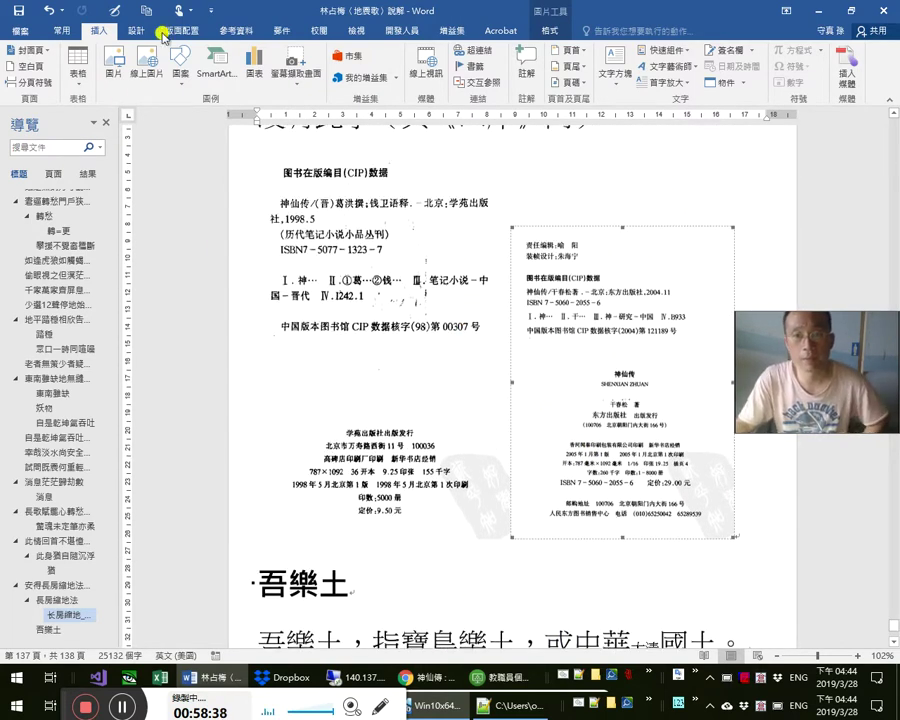
Switch to UnicornViewer in the remote desktop and page through the 東方2004 《神仙傳》 from its copyright page to the contents
left_click(497, 677)
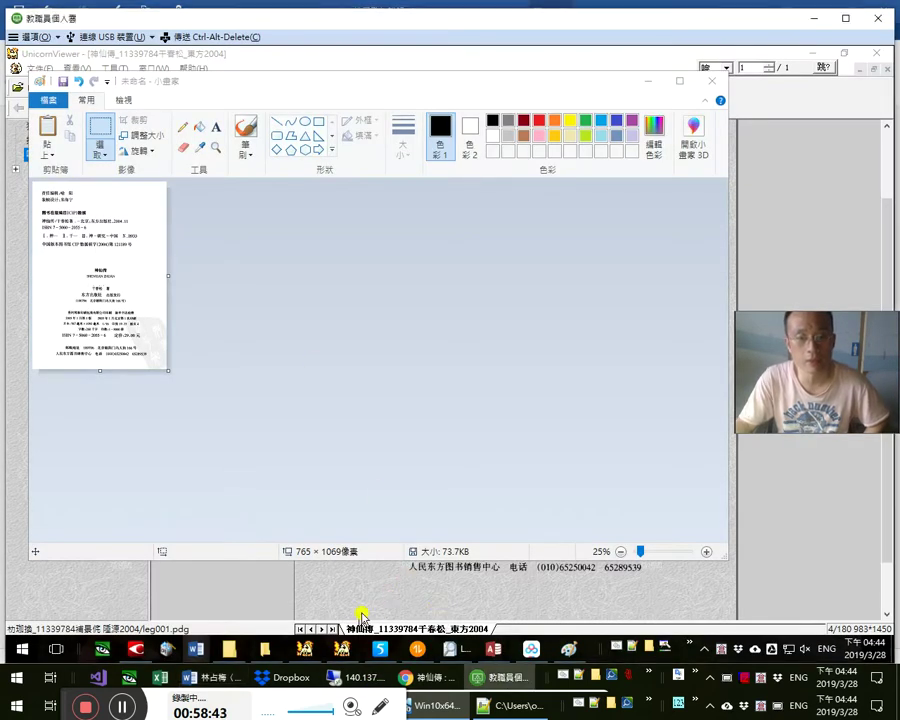
left_click(370, 596)
left_click(599, 181)
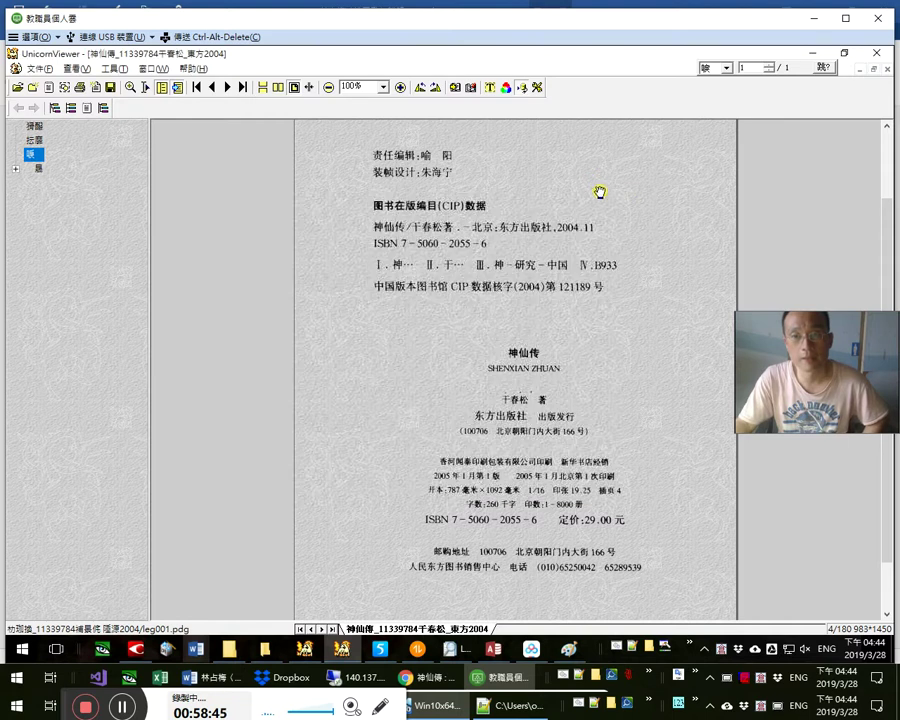
scroll(670, 232, "down", 2)
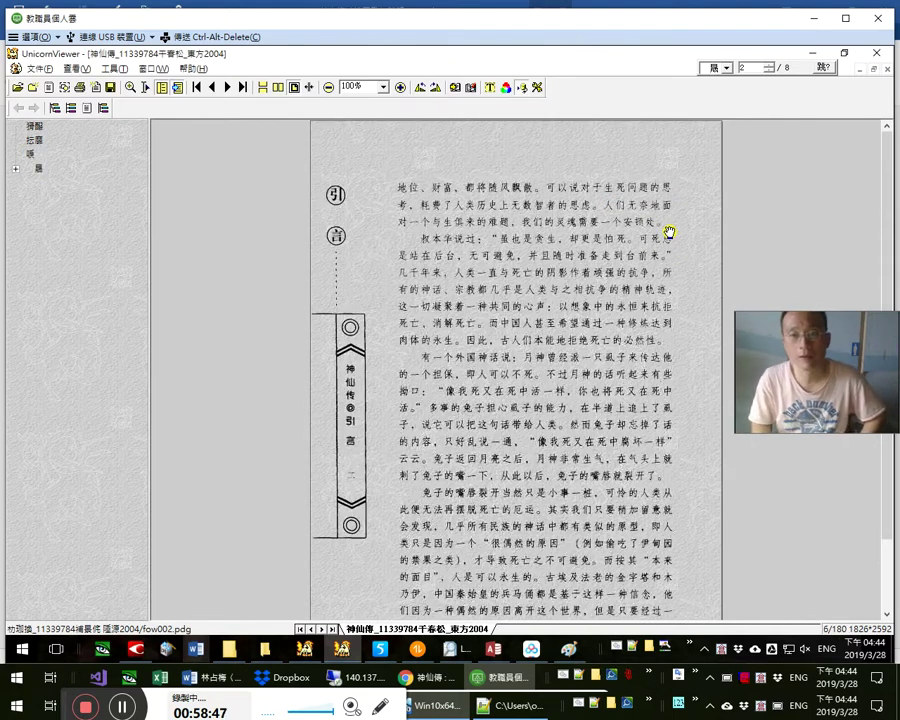
scroll(670, 232, "down", 1)
scroll(670, 232, "down", 4)
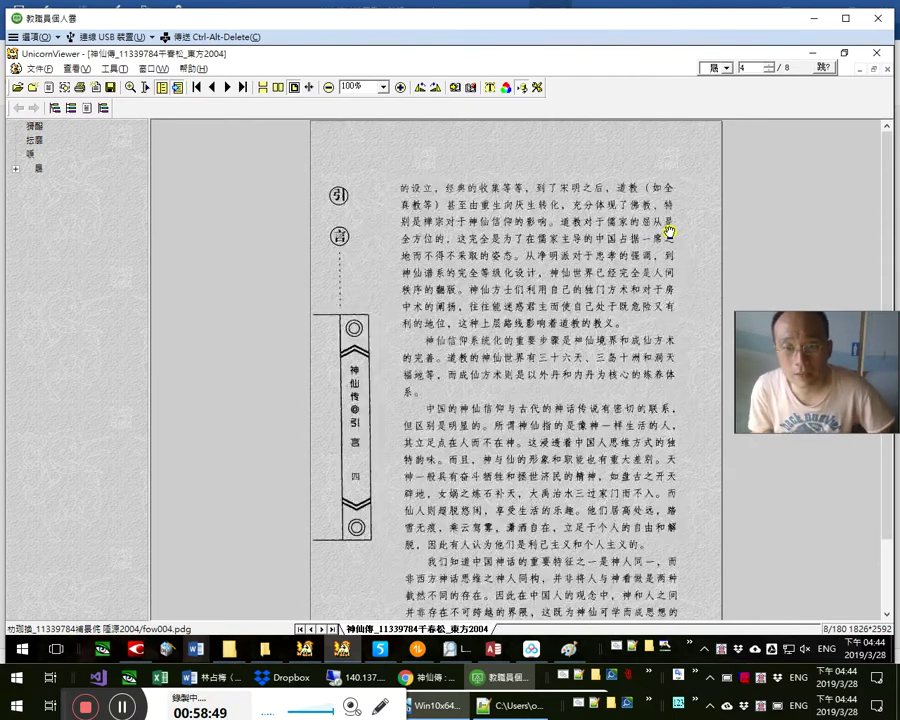
scroll(670, 232, "down", 1)
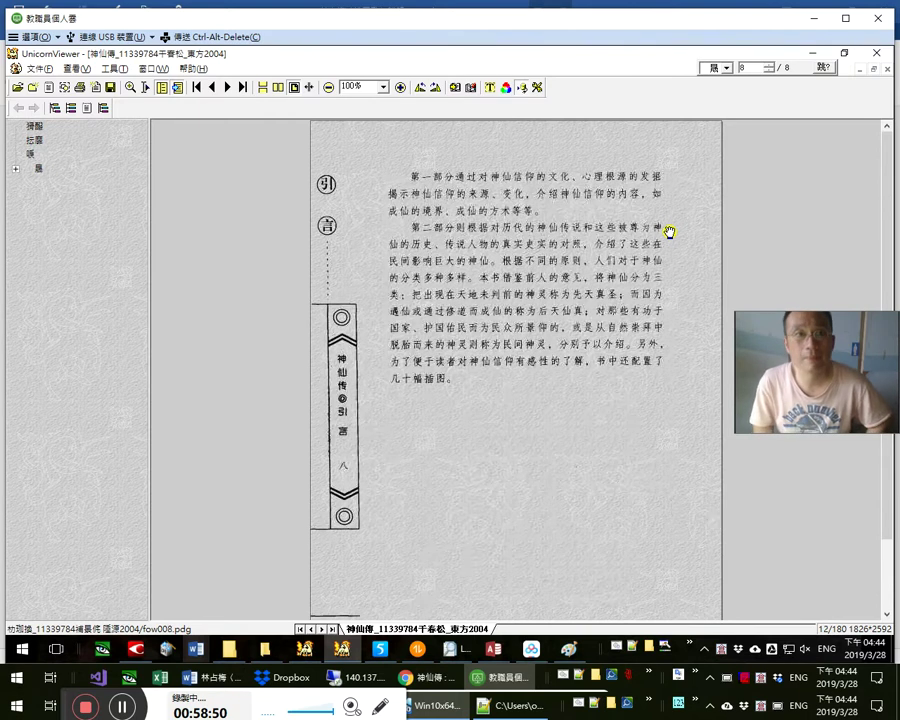
scroll(670, 232, "down", 1)
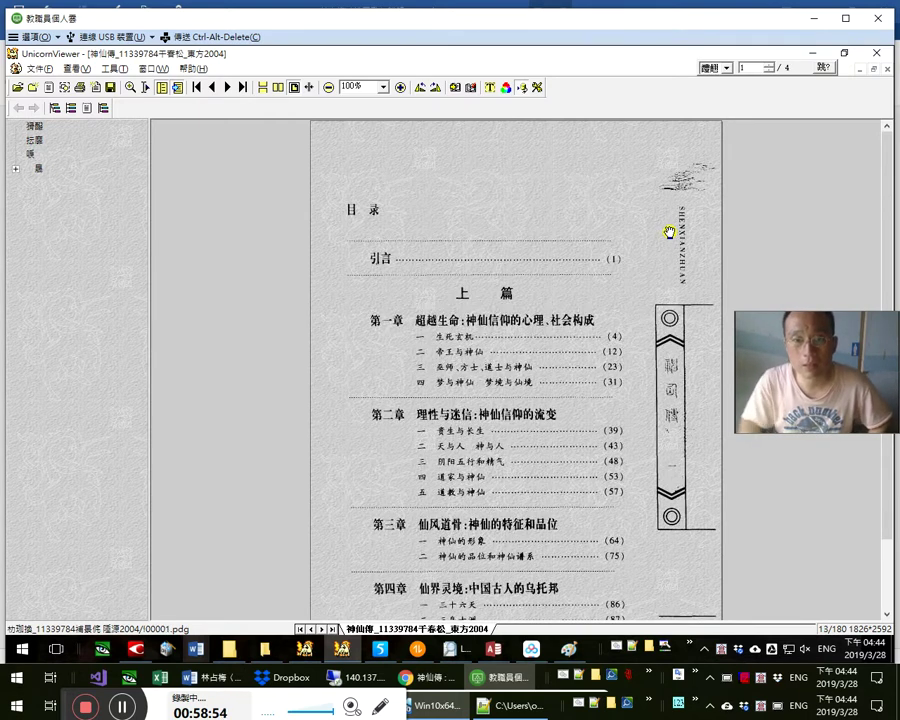
scroll(670, 232, "down", 1)
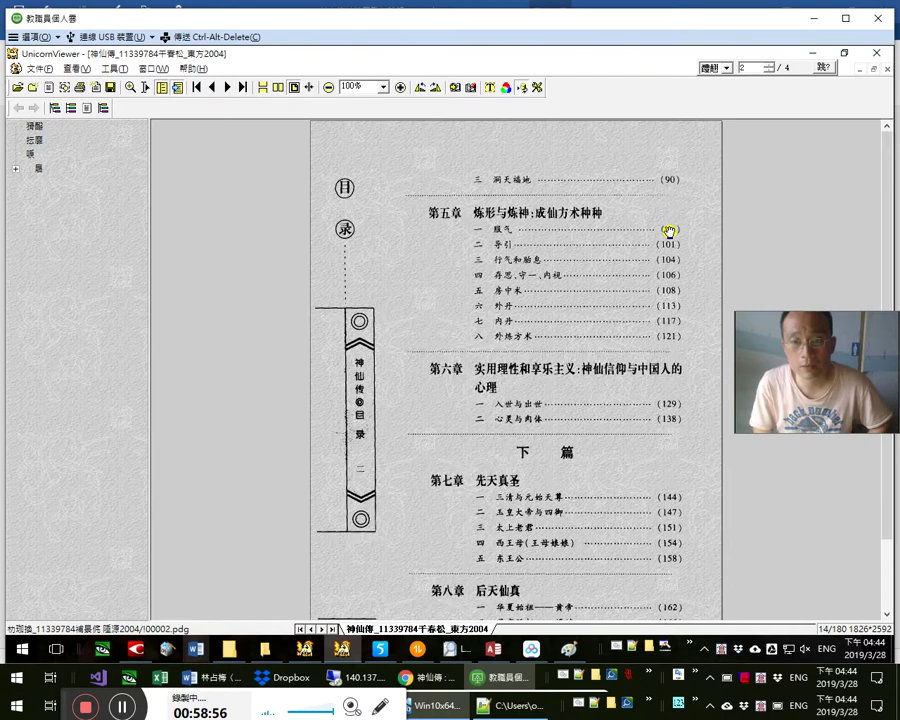
Return to the front pages of the 東方2004 edition and examine the title page and the copyright page's publication details
scroll(670, 232, "up", 9)
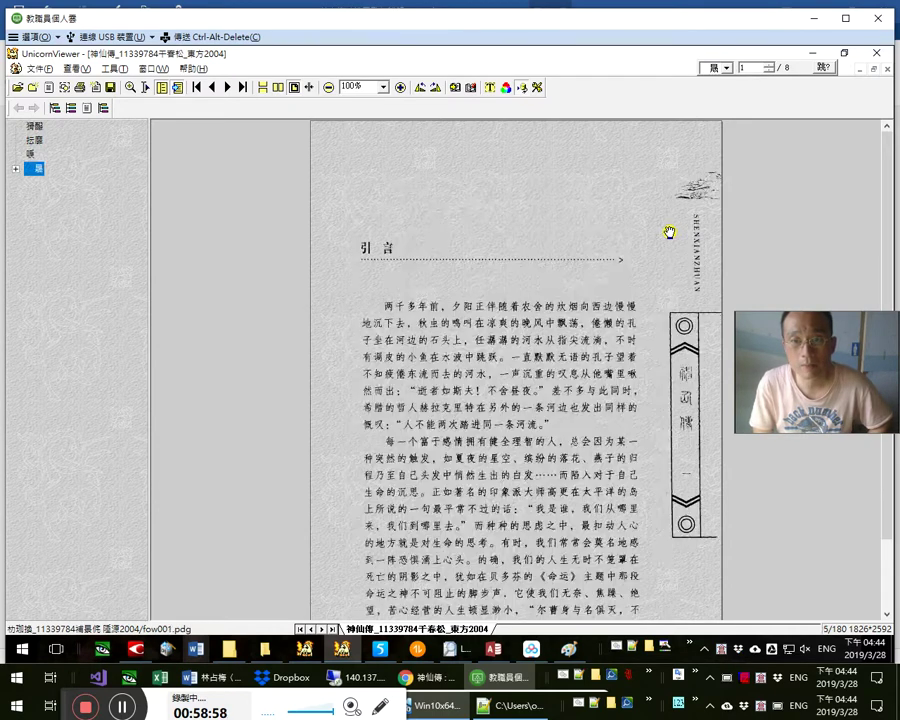
scroll(670, 232, "up", 3)
scroll(670, 232, "down", 2)
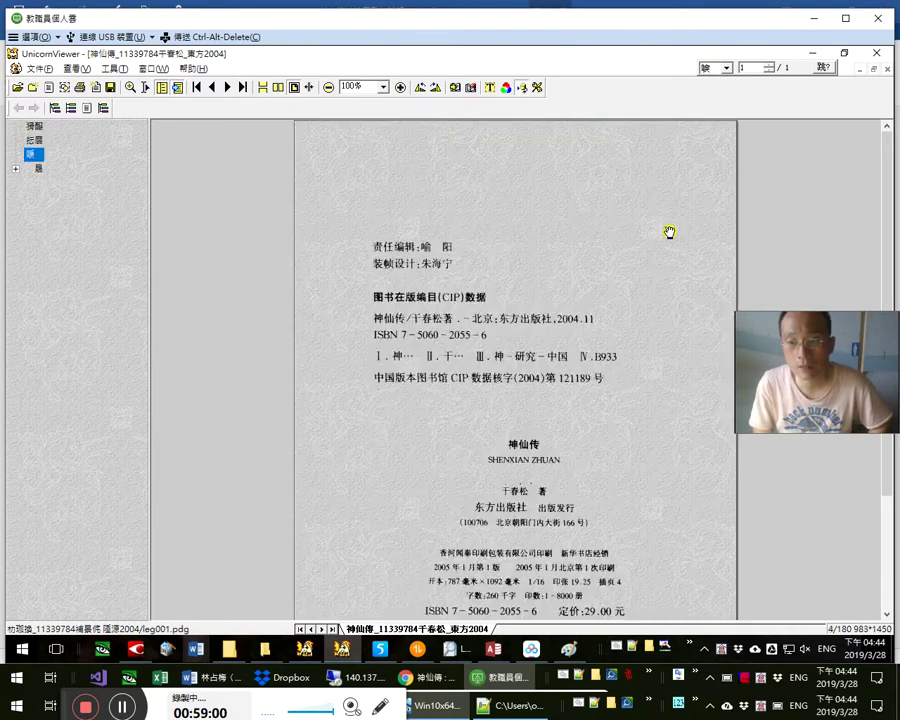
scroll(670, 232, "up", 1)
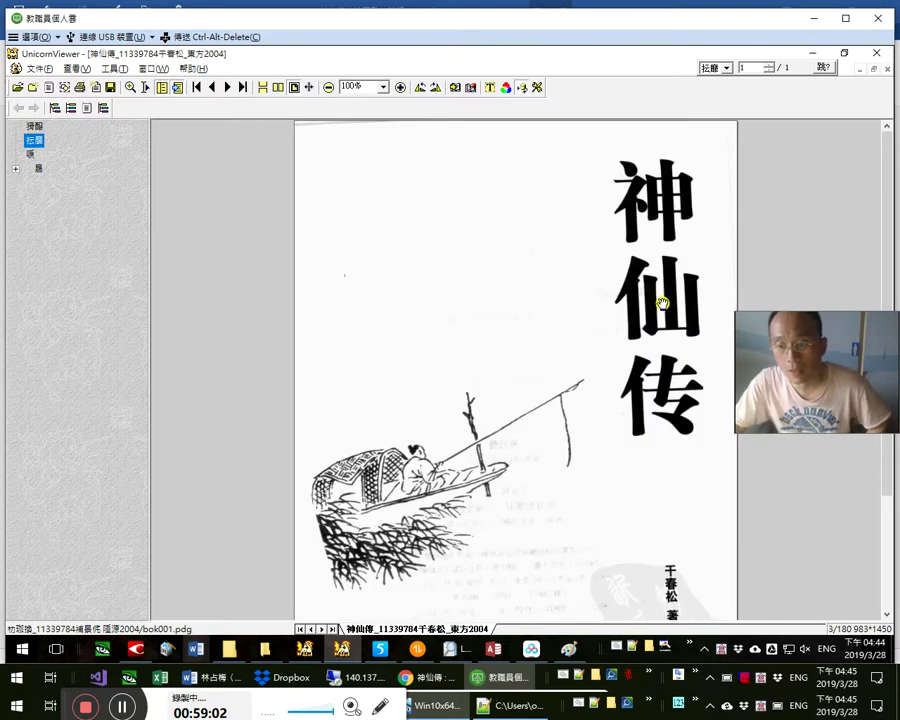
scroll(661, 297, "down", 2)
scroll(680, 506, "up", 1)
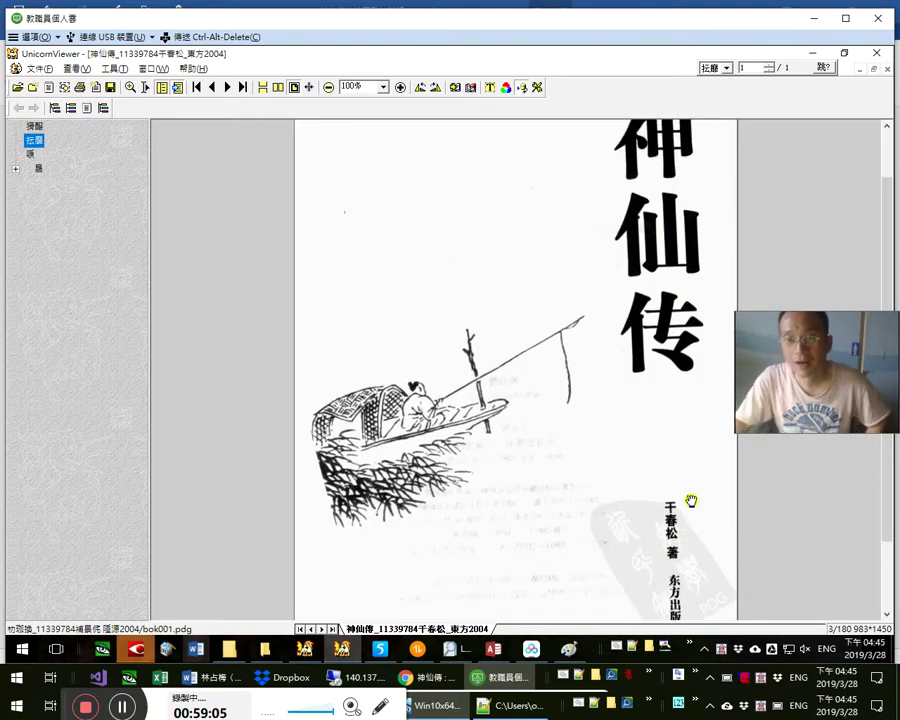
scroll(691, 500, "up", 1)
scroll(691, 503, "down", 2)
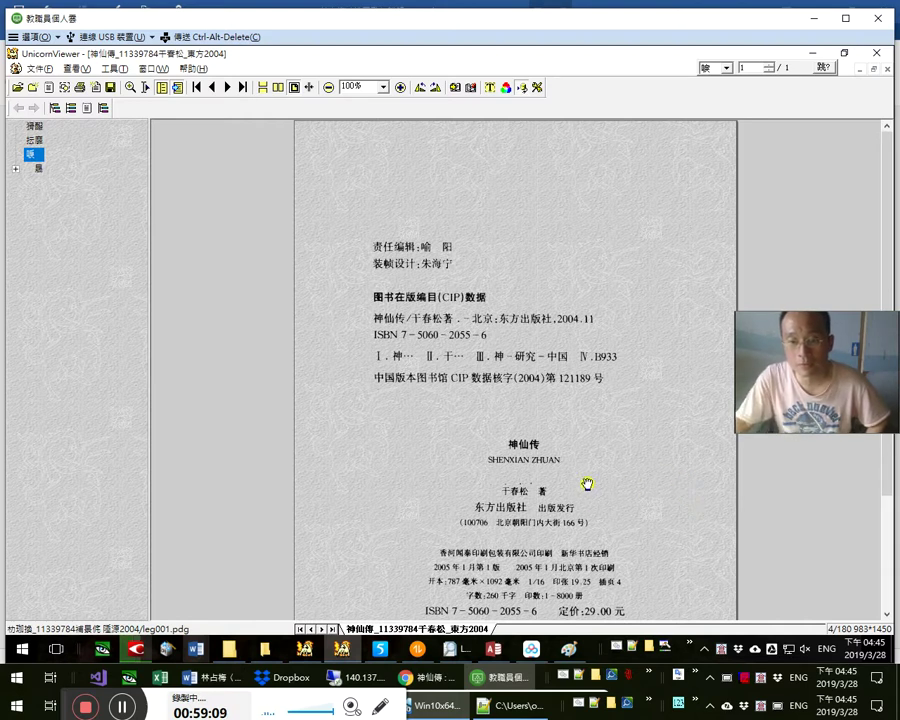
scroll(587, 484, "down", 2)
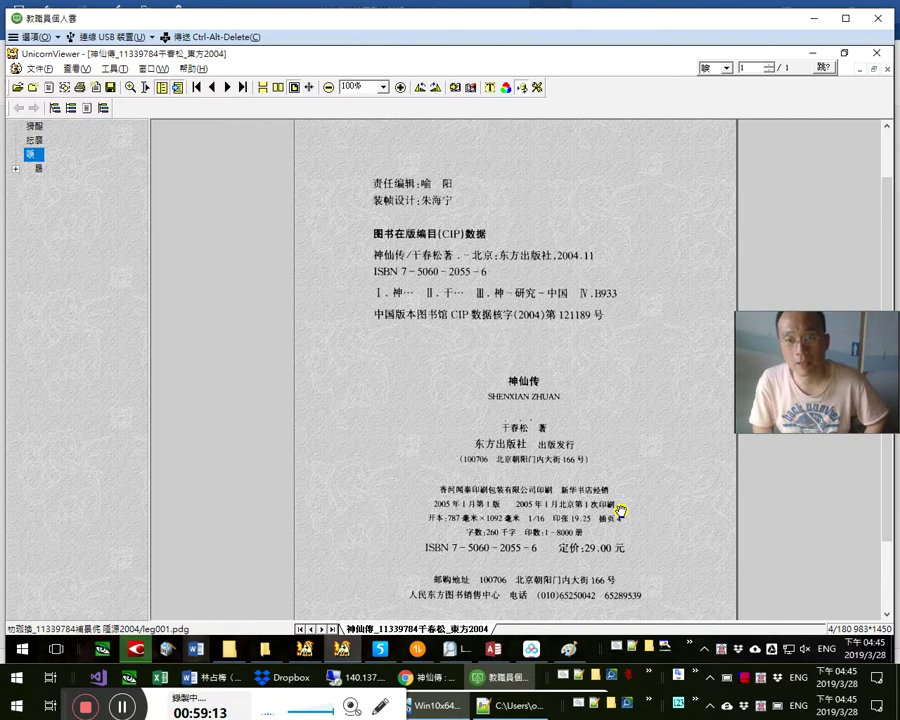
Page forward through the introduction to the table of contents and examine its chapter headings, including 下篇 and 第七章
scroll(620, 511, "down", 2)
scroll(620, 511, "down", 2)
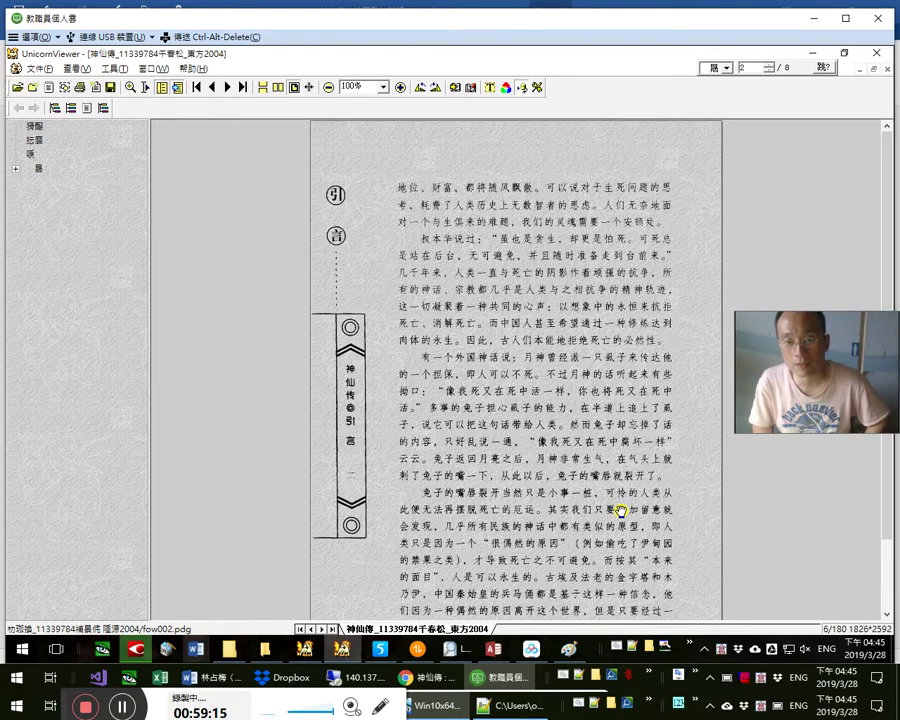
scroll(620, 511, "down", 2)
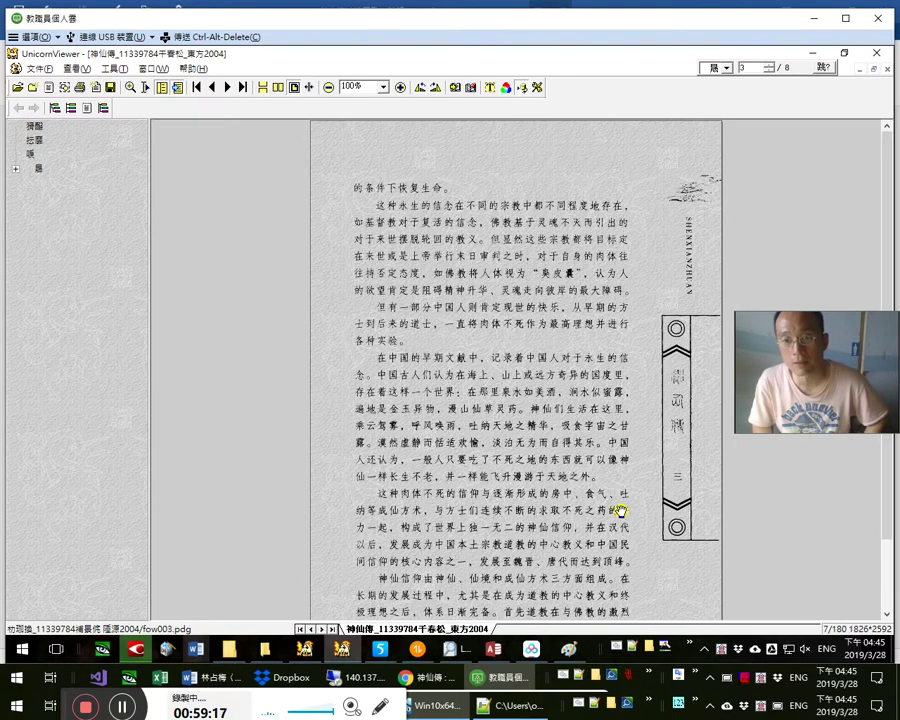
scroll(620, 511, "down", 6)
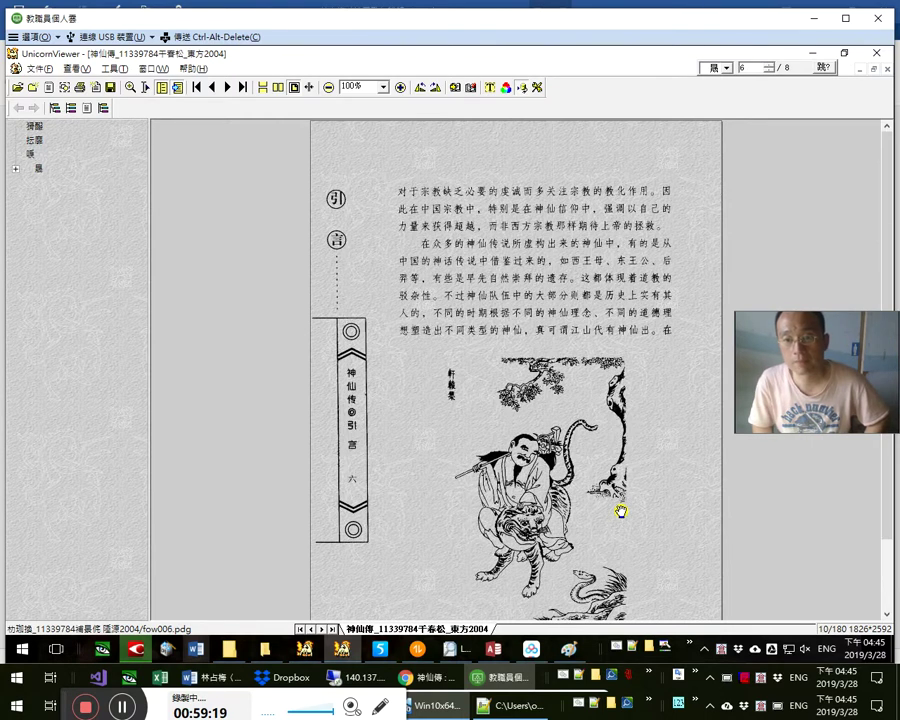
scroll(620, 511, "down", 2)
scroll(620, 511, "down", 4)
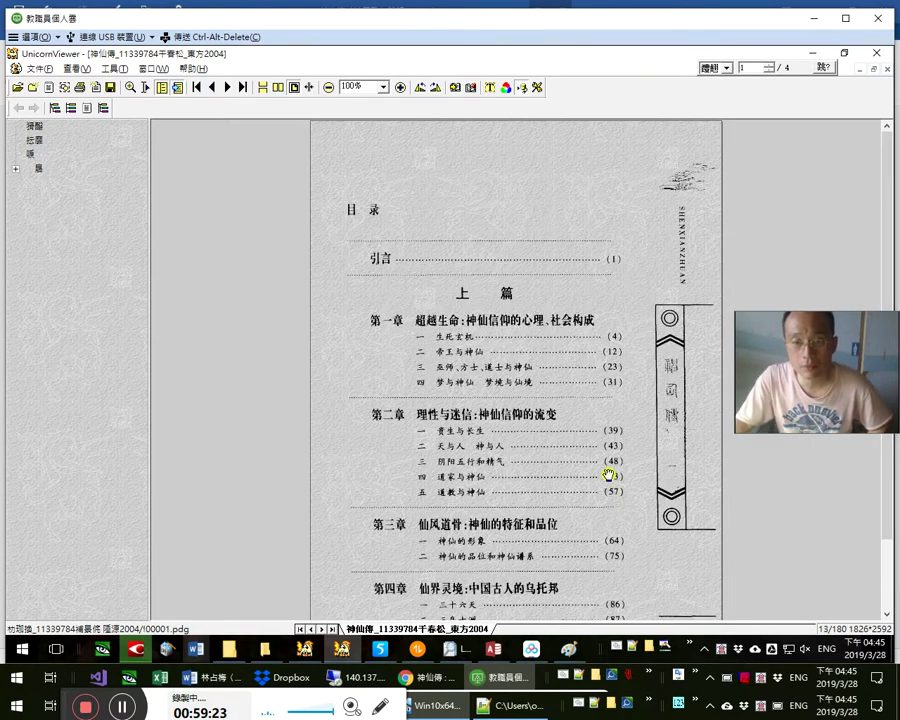
scroll(608, 474, "down", 2)
scroll(618, 481, "down", 2)
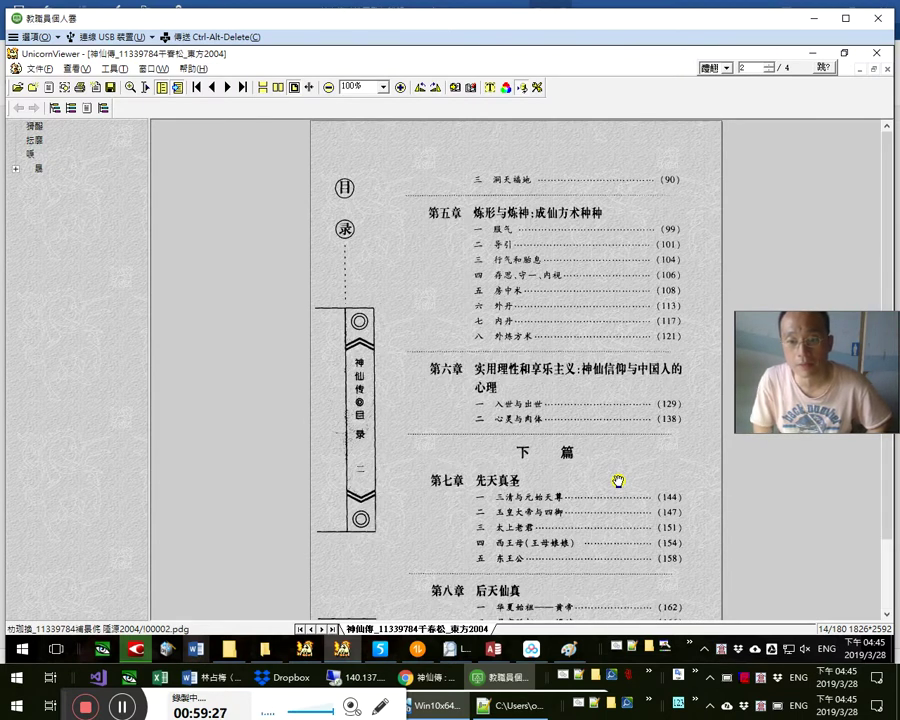
scroll(618, 481, "down", 3)
scroll(618, 481, "up", 3)
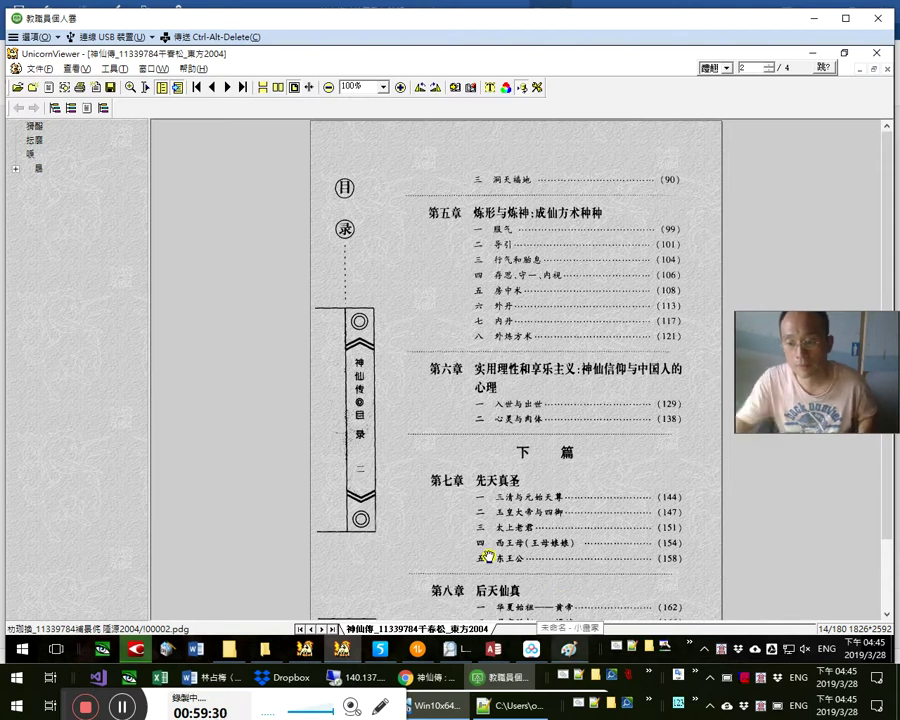
left_click(690, 643)
left_click(696, 460)
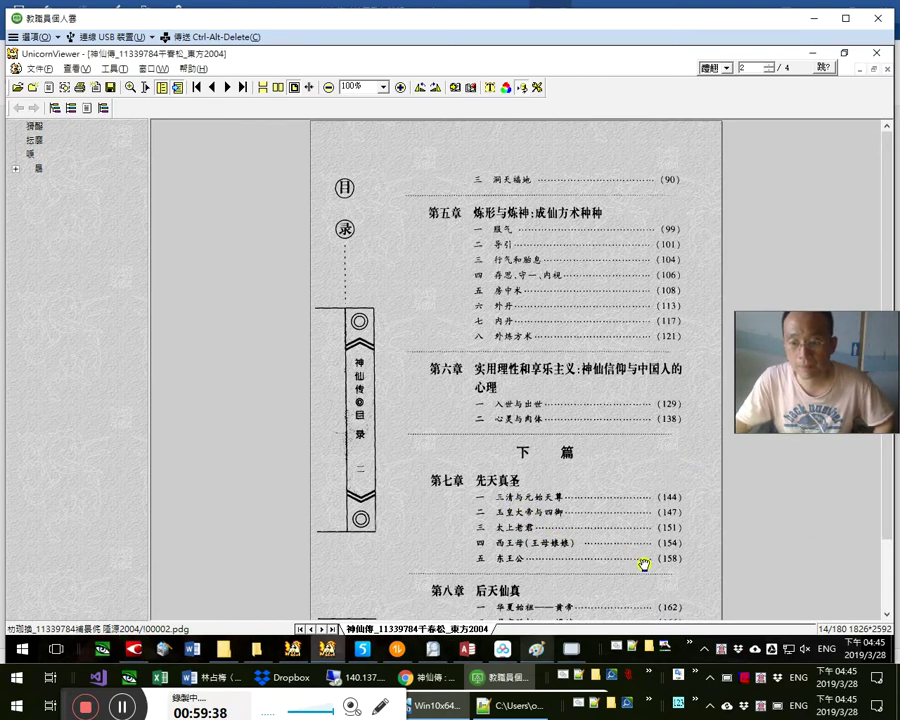
left_click(691, 646)
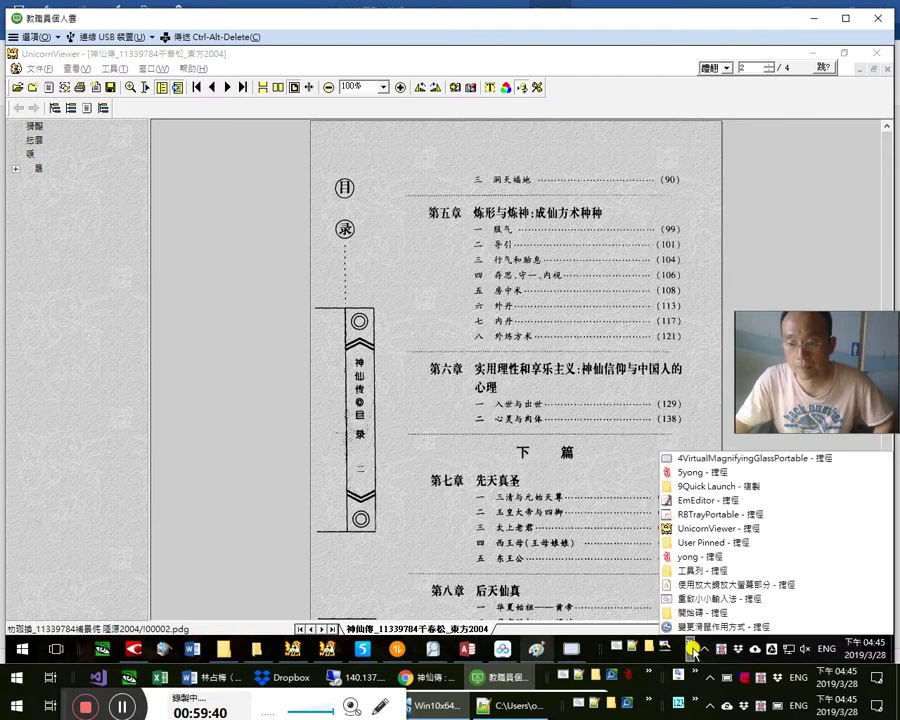
left_click(706, 650)
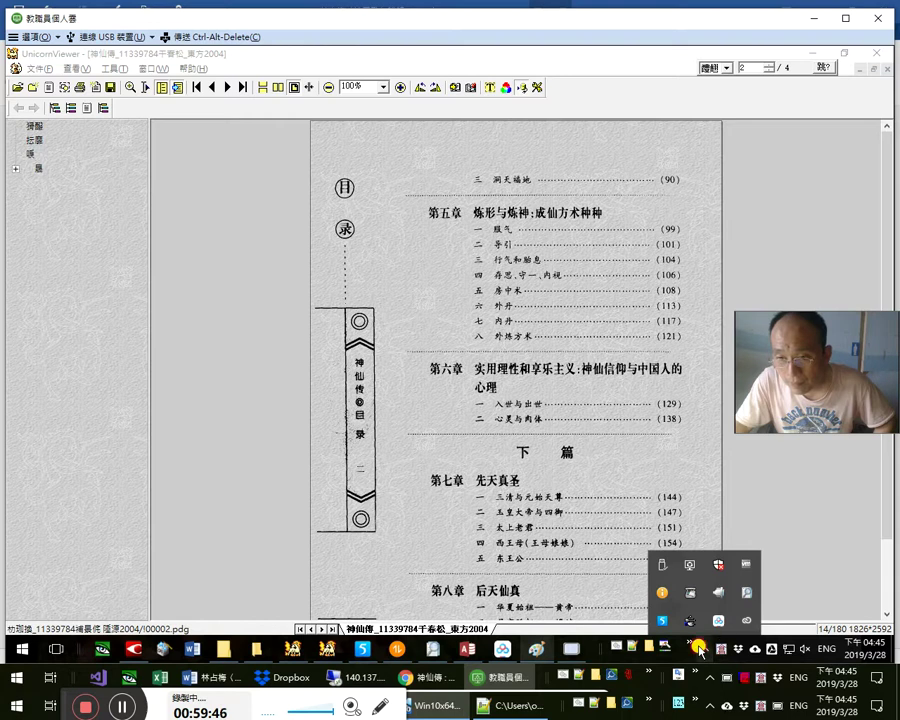
left_click(700, 650)
left_click(663, 650)
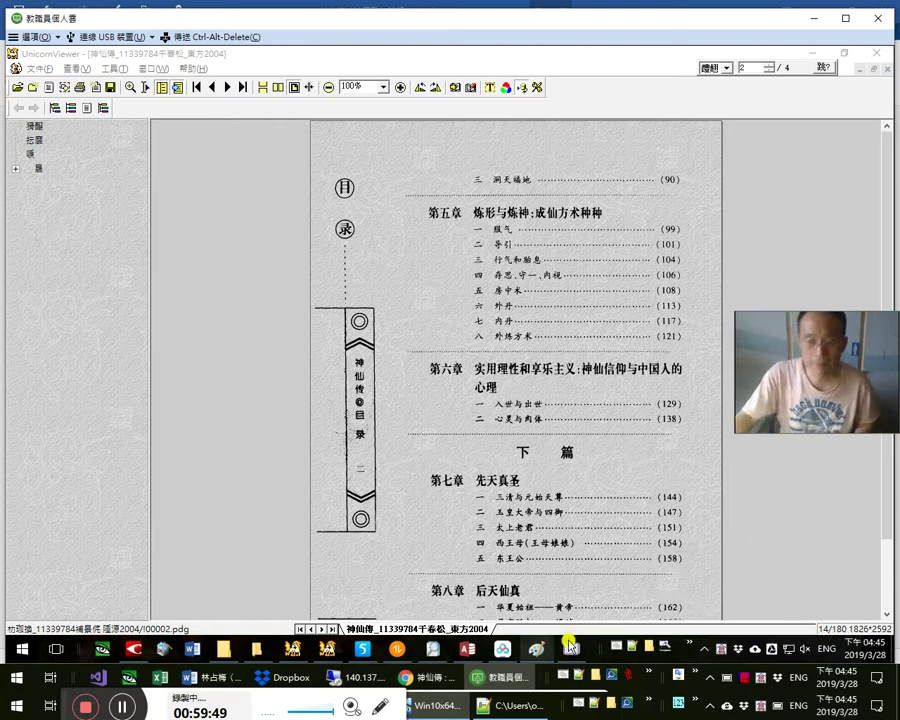
left_click(584, 400)
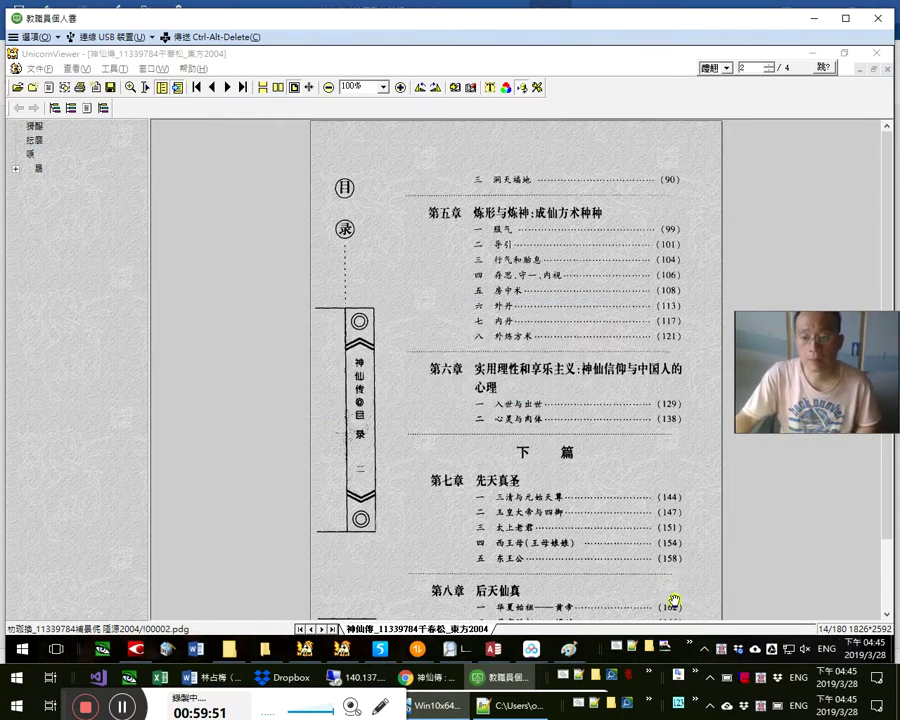
Launch 4VirtualMagnifyingGlassPortable in the remote desktop and magnify the 第七章 entries on the contents page
left_click(690, 648)
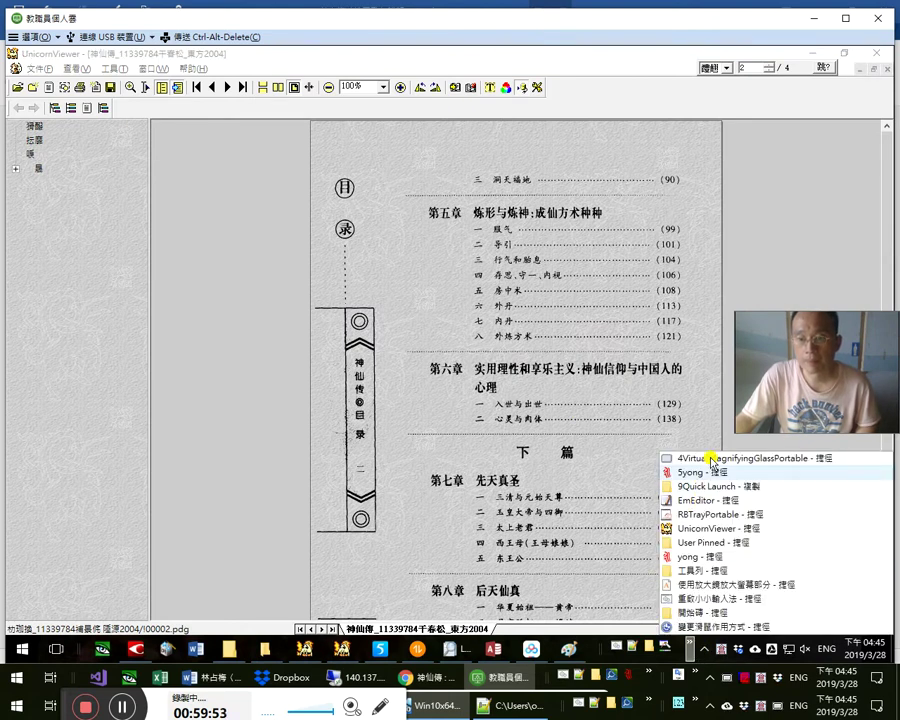
left_click(707, 458)
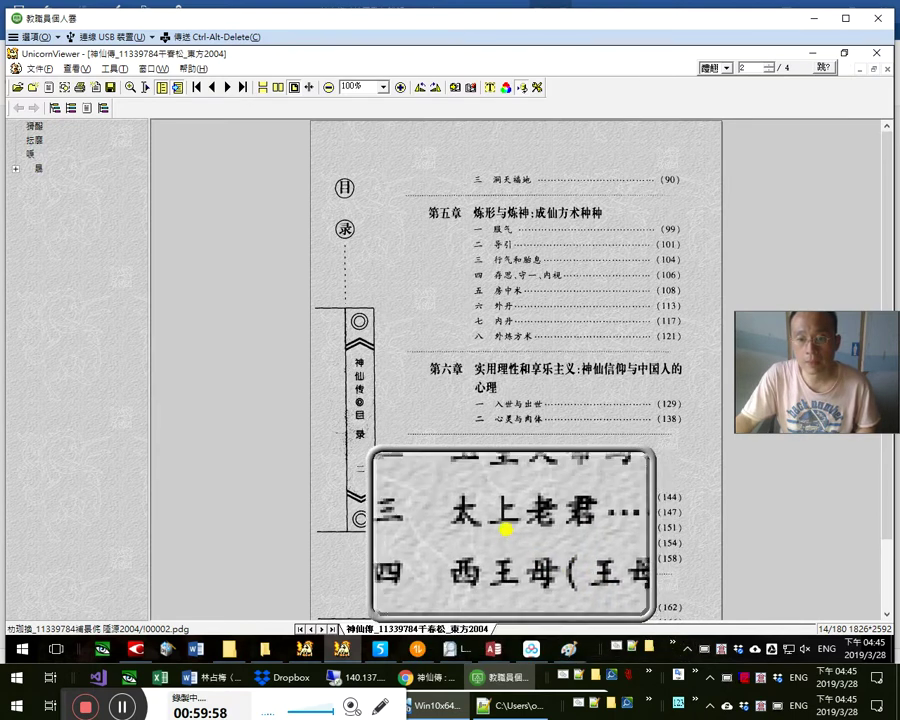
Read through the remaining contents pages of the scanned book 神仙傳 and close the book viewer
left_click(511, 538)
scroll(604, 443, "down", 2)
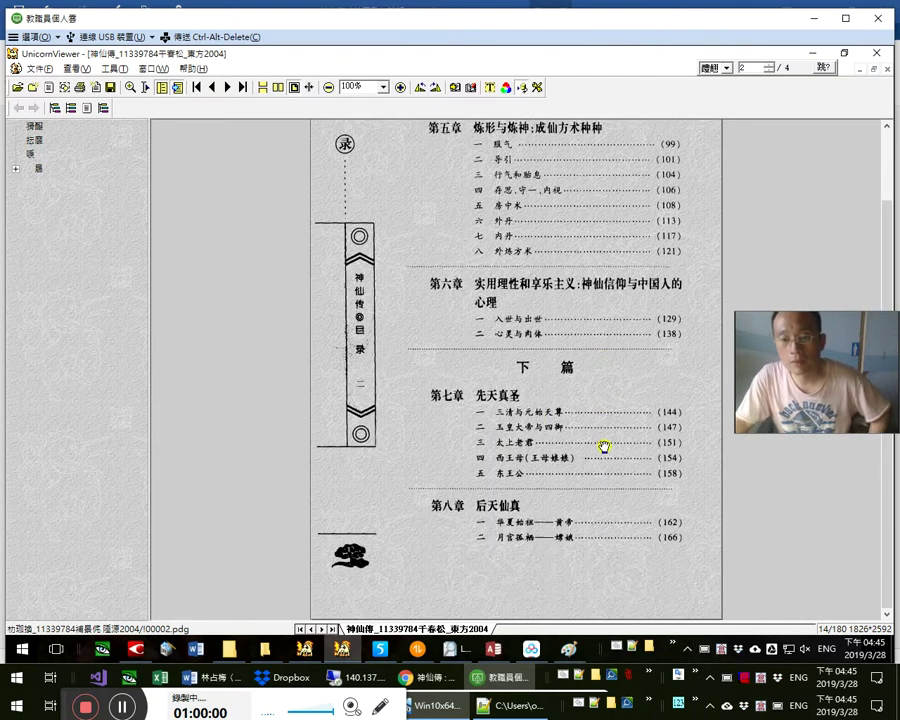
scroll(633, 470, "down", 3)
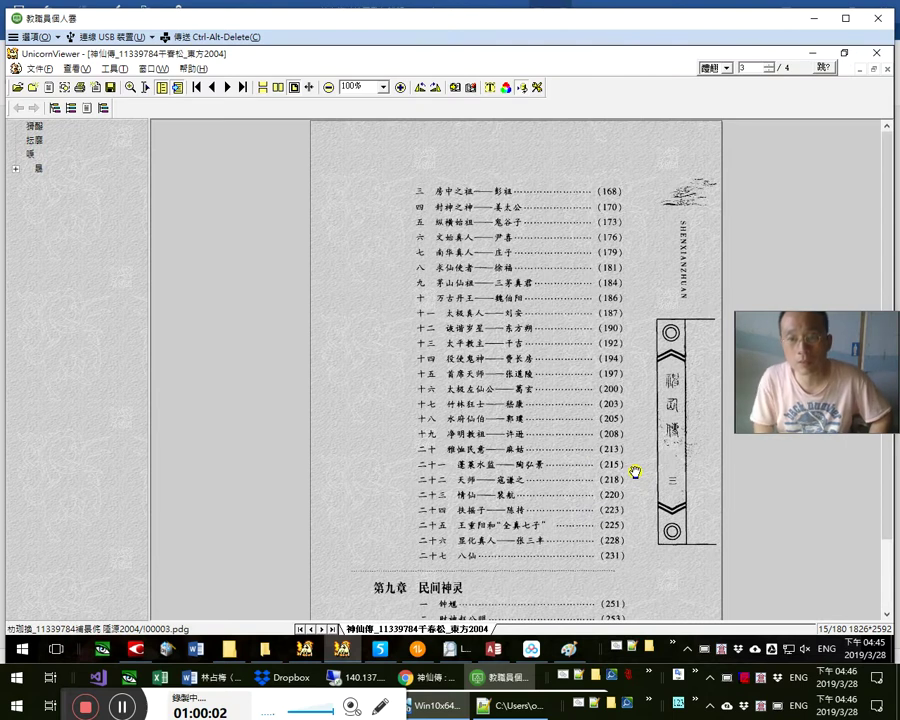
scroll(634, 471, "down", 5)
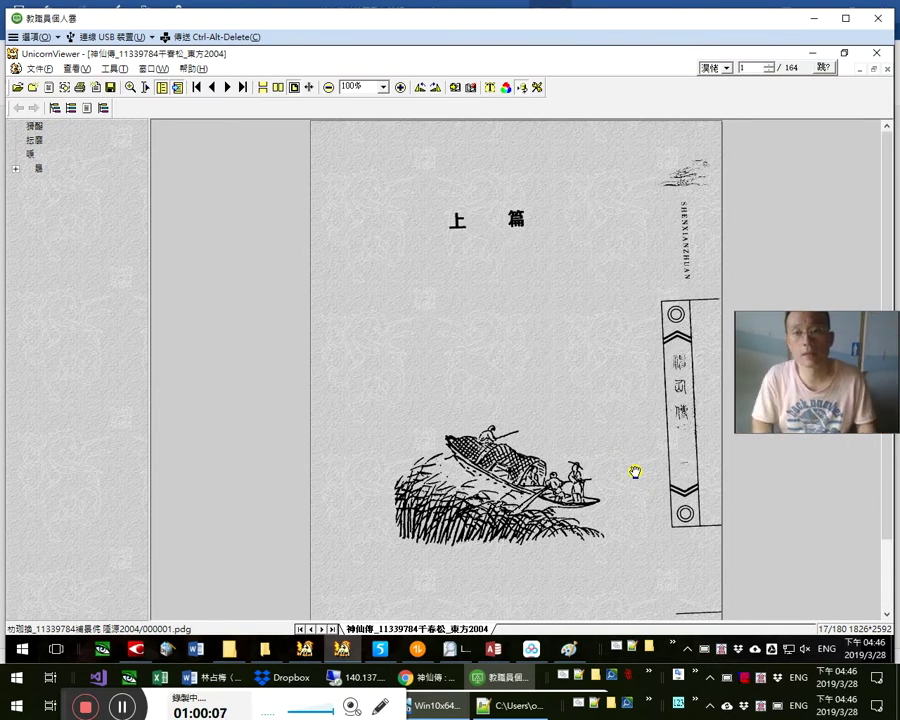
scroll(634, 471, "down", 10)
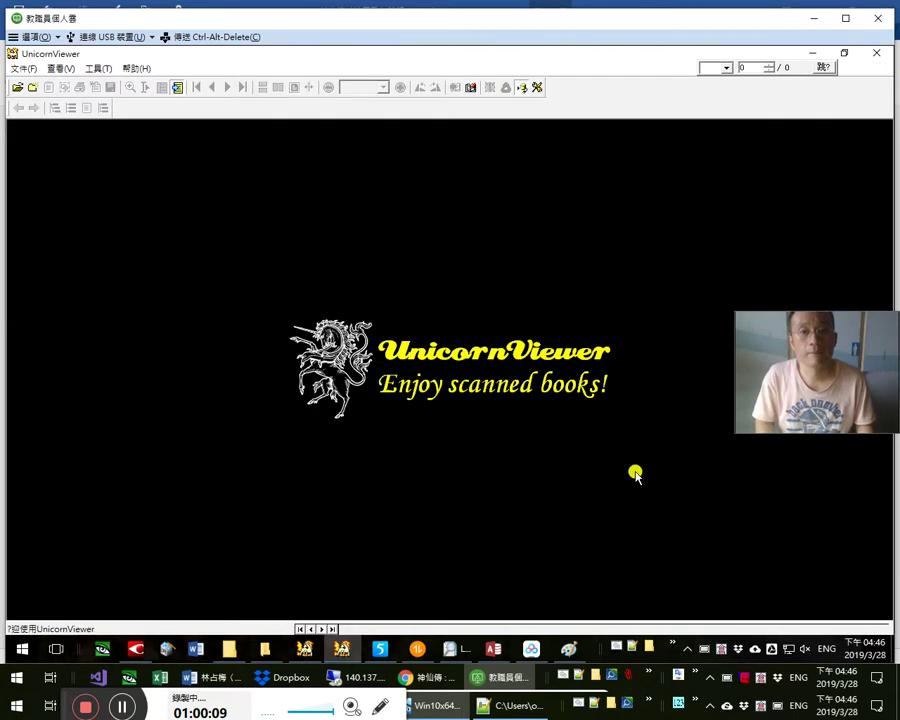
key("alt+F4")
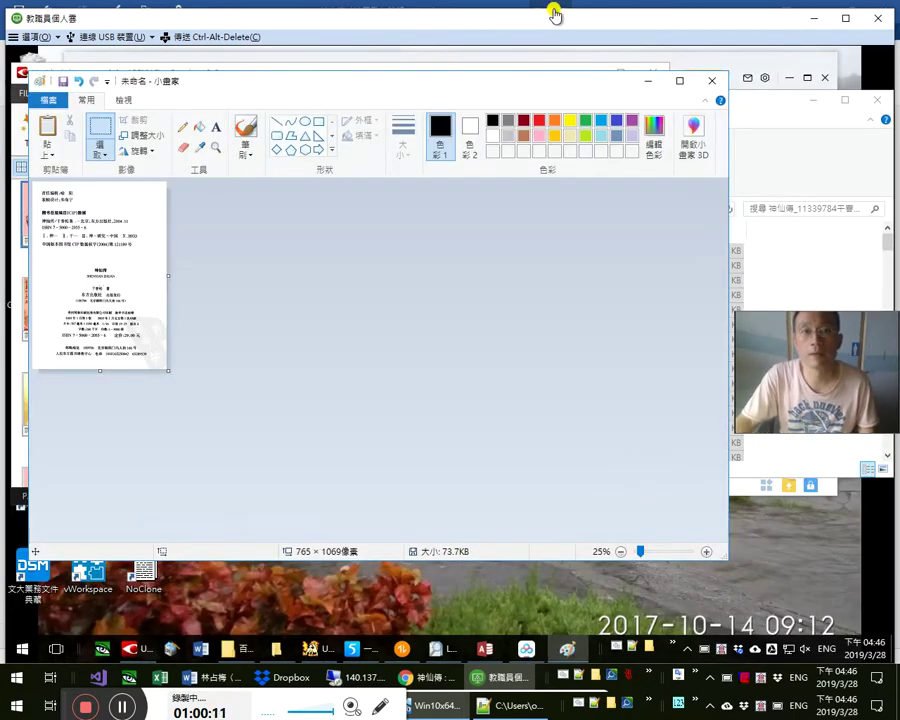
key("alt+F4")
Switch to the Word document and review the passage on the modern simplified-character edition and the quoted text above it
key("alt+Tab")
left_click(657, 340)
key("Delete")
scroll(585, 355, "up", 5)
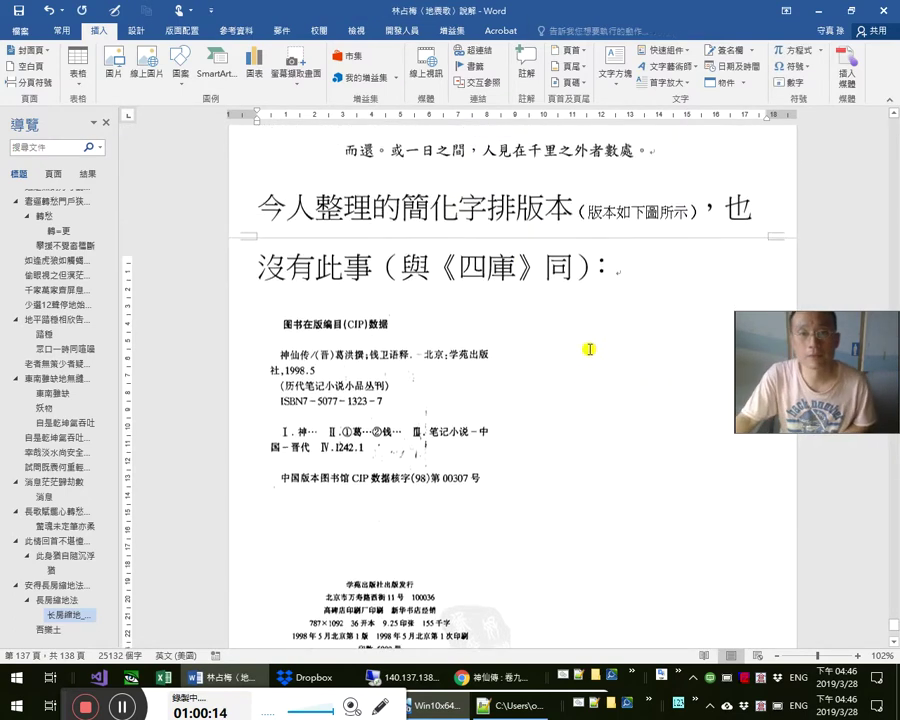
left_click(417, 294)
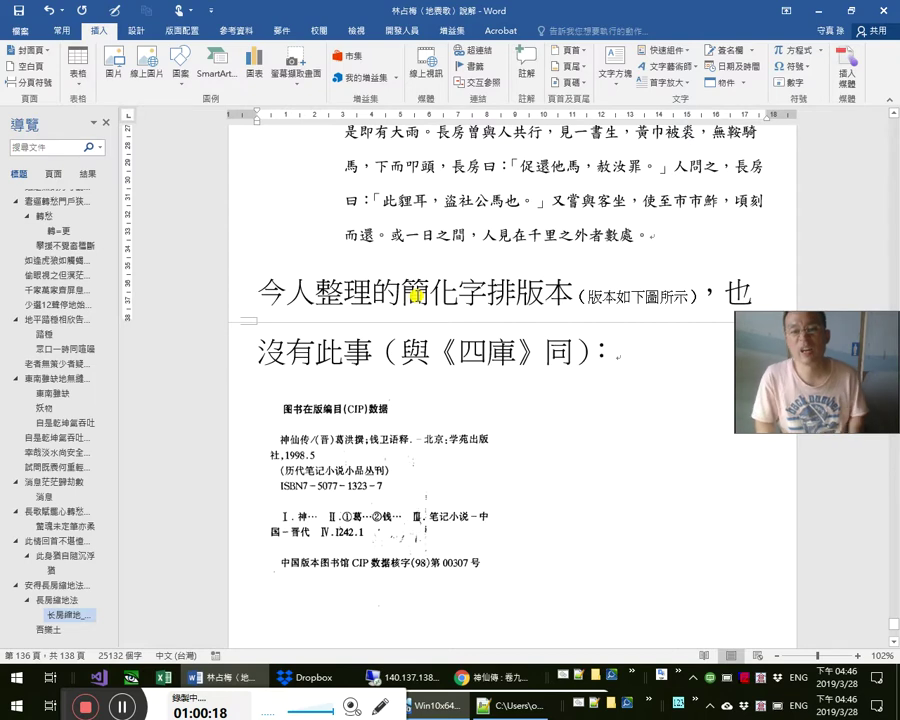
key("Down")
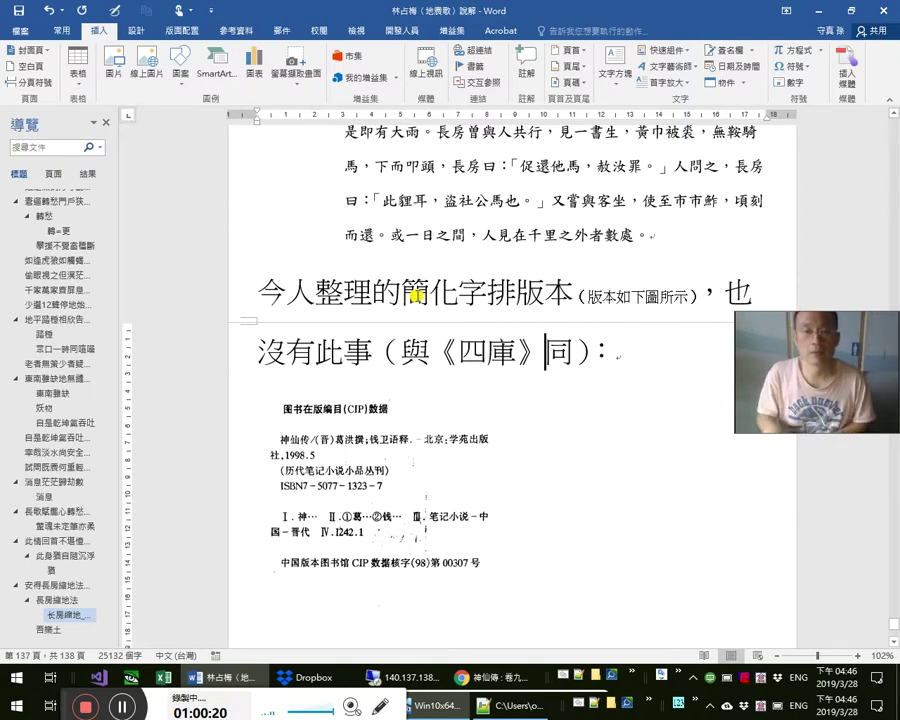
scroll(383, 288, "up", 2)
scroll(383, 288, "up", 4)
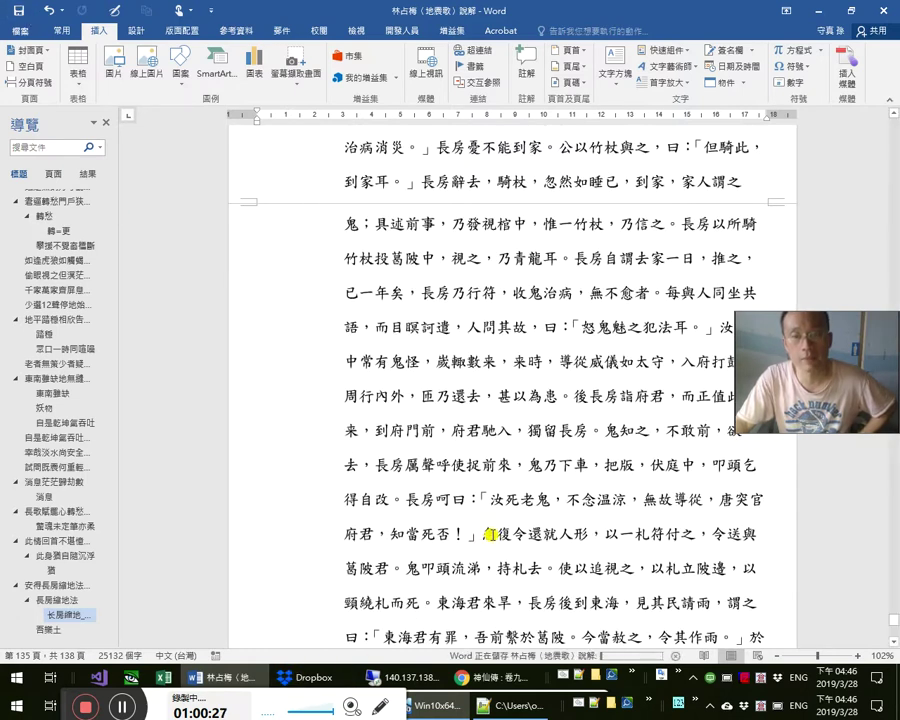
scroll(492, 528, "down", 8)
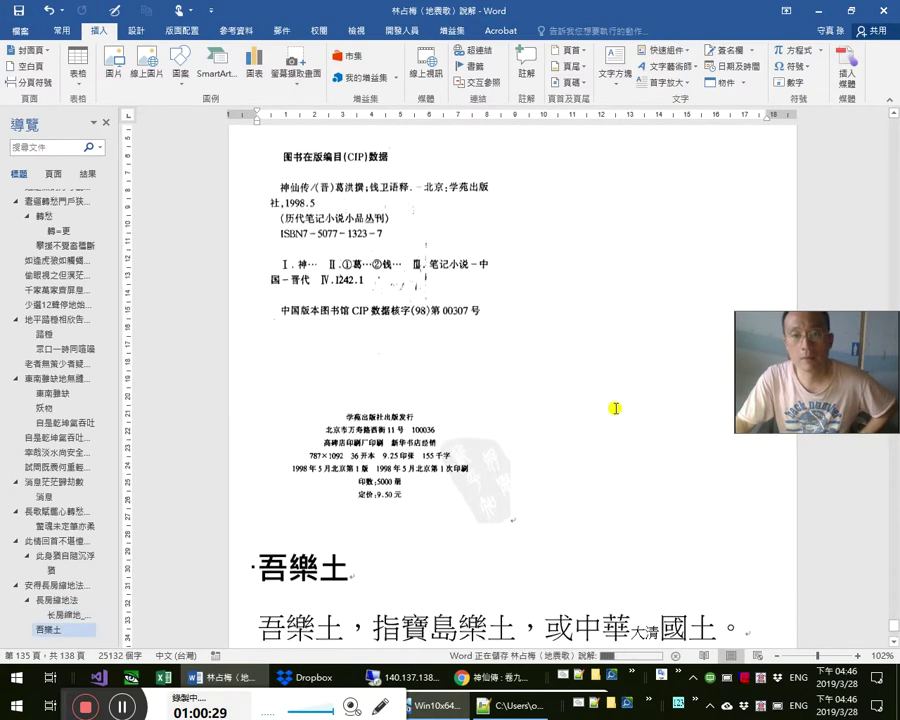
Start a new paragraph reading "另外一" below the copyright page picture, before the heading 吾樂土
left_click(619, 528)
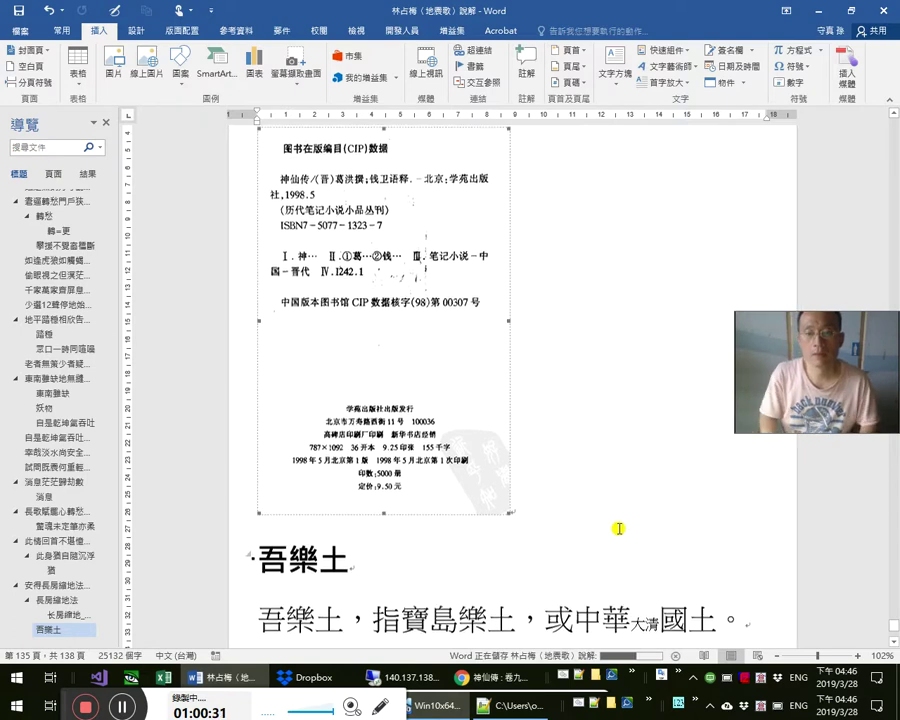
key("Right")
key("Return")
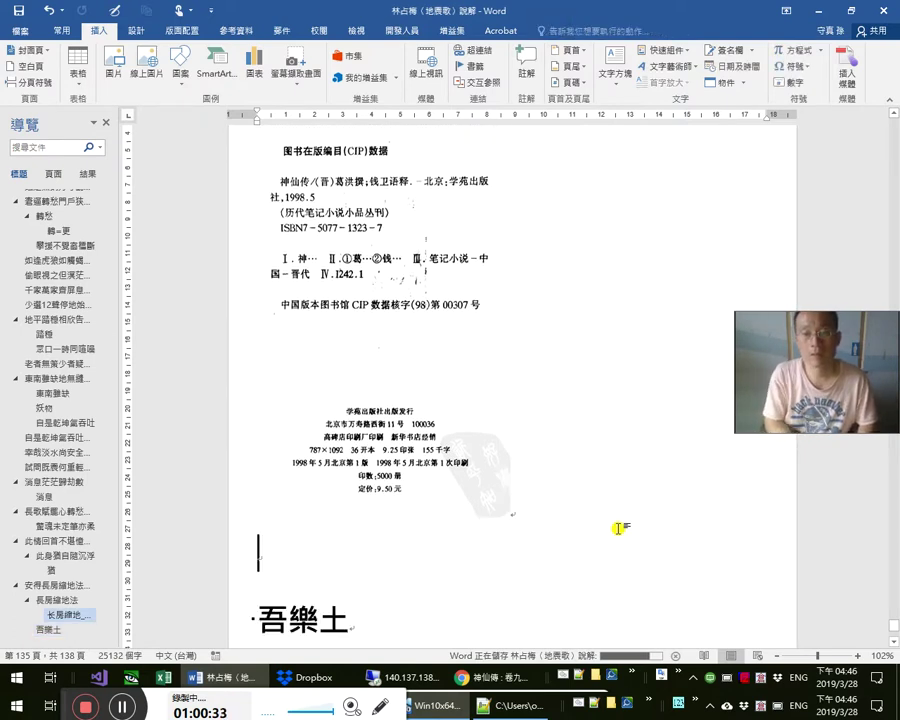
type("另外一")
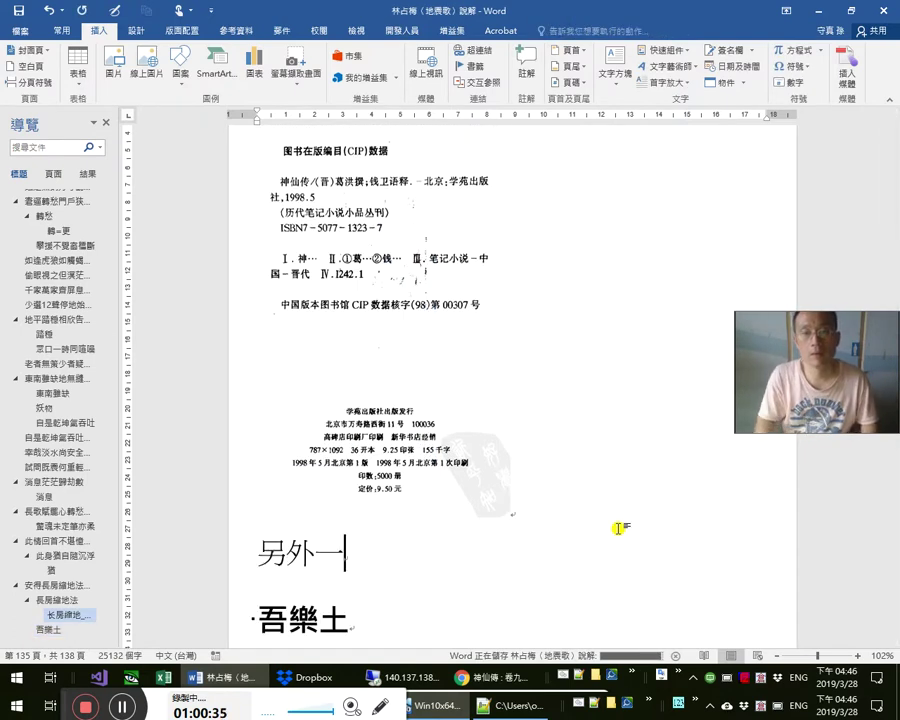
In the parenthetical remark on the 《四庫》 edition, insert "內容" before 與 and "，應是" after 同
scroll(570, 362, "up", 3)
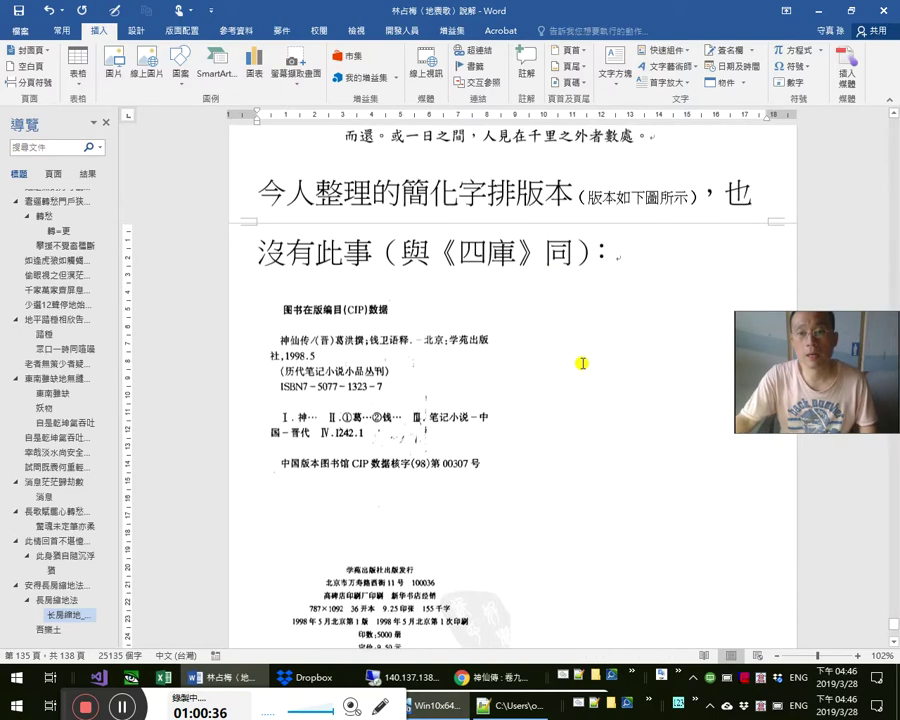
left_click(401, 255)
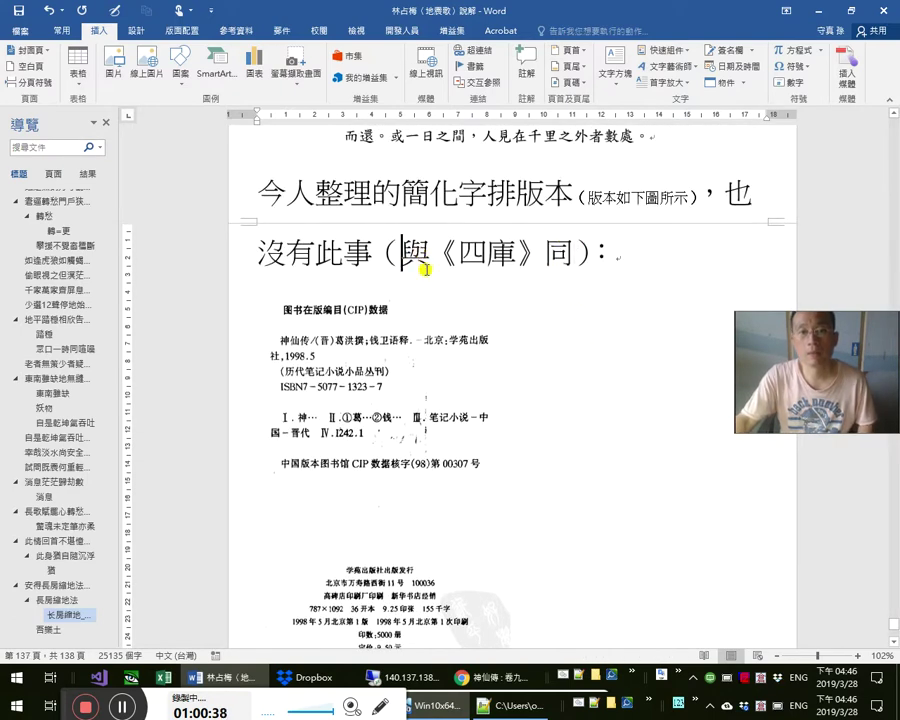
type("內容")
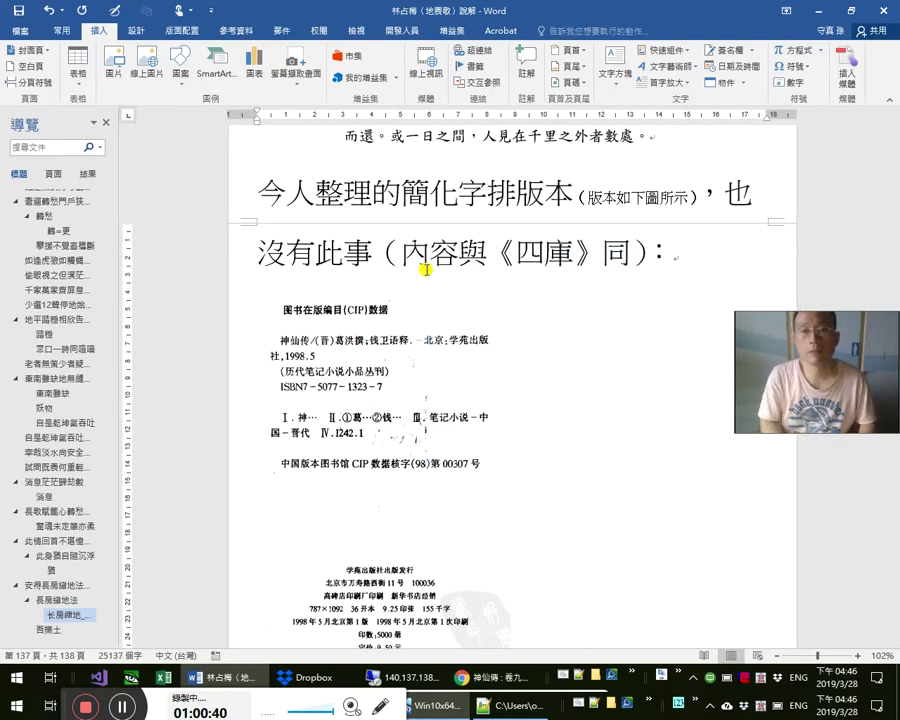
type("，應是")
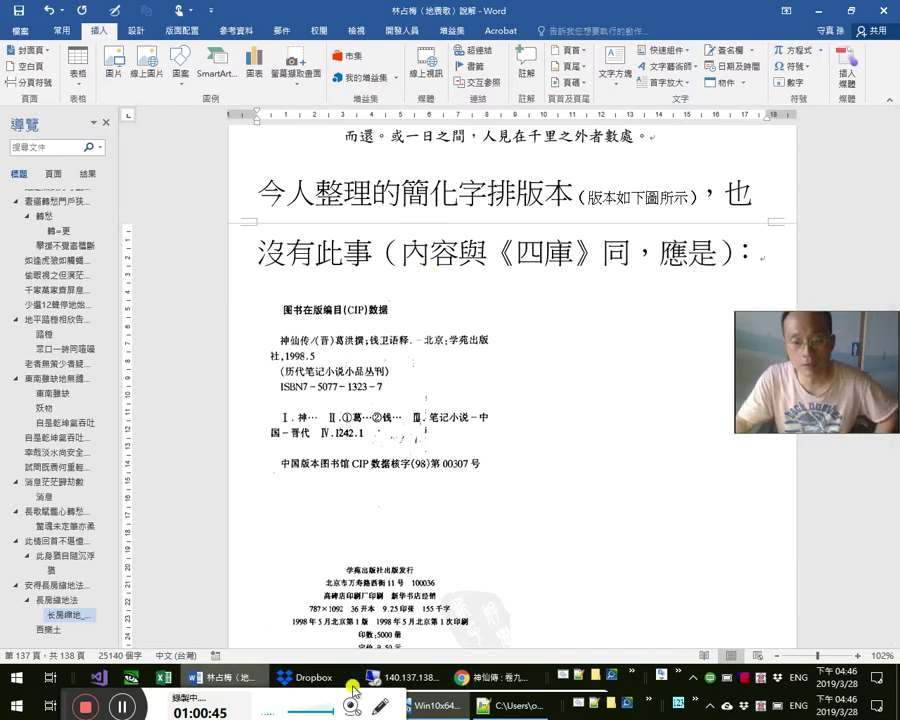
Switch to the remote desktop, close Paint, and dismiss the image-adding error report in ABBYY FineReader
left_click(706, 676)
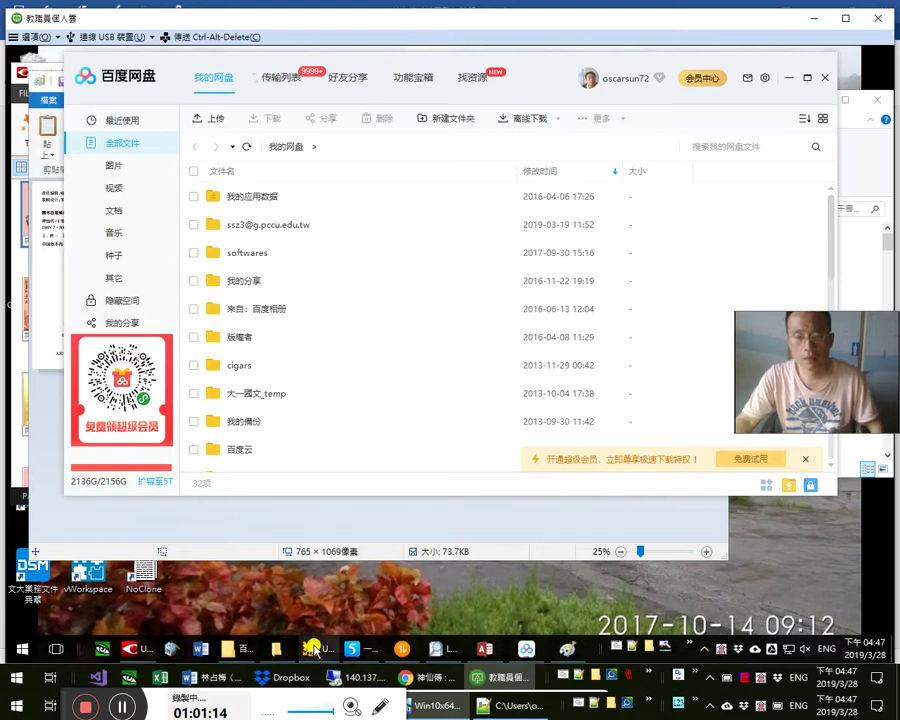
left_click(567, 650)
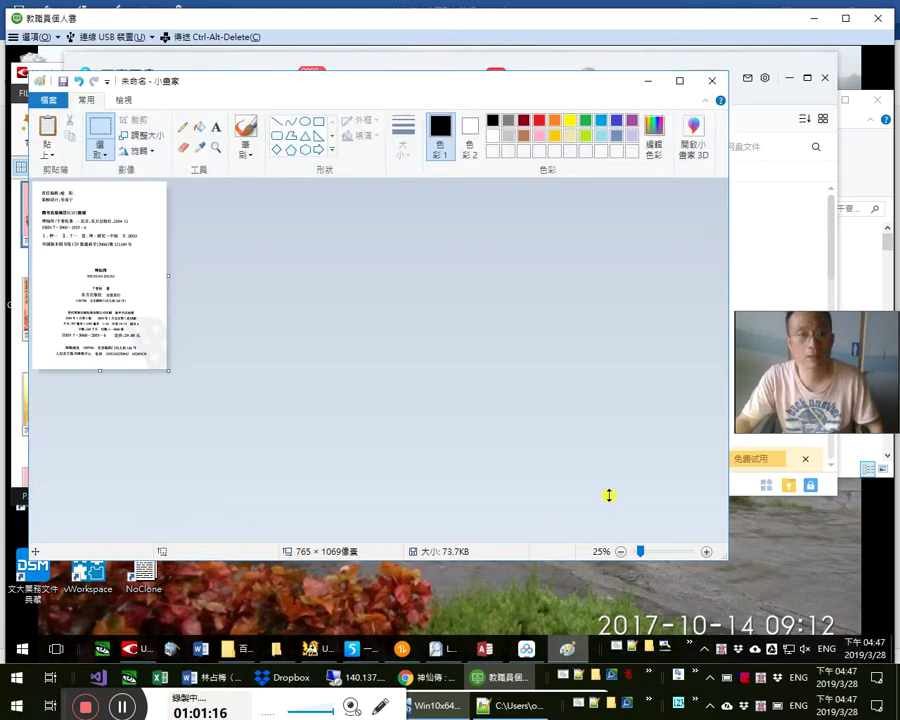
left_click(711, 80)
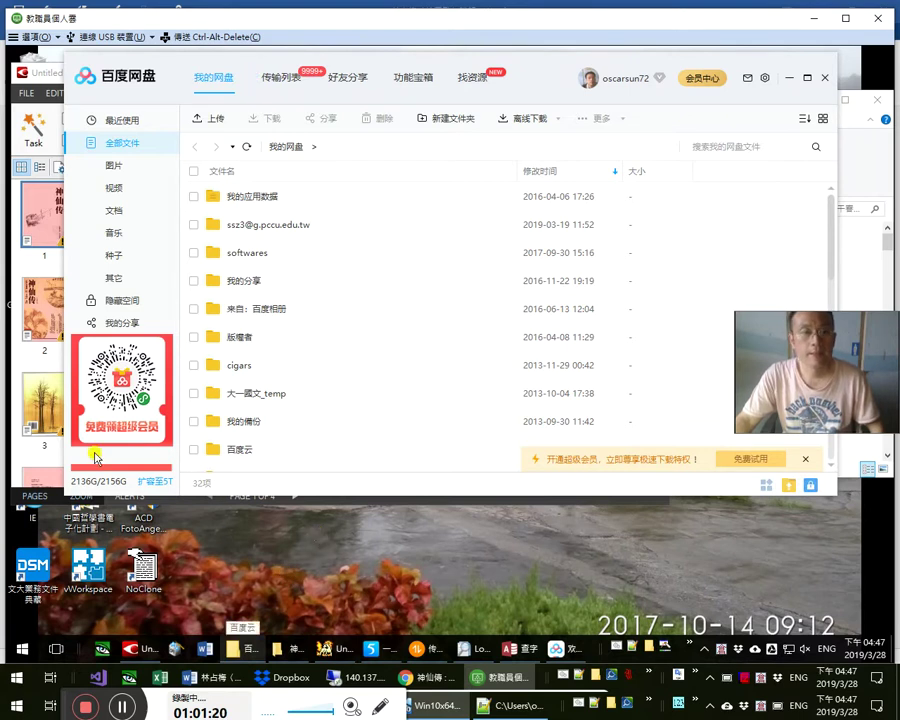
left_click(20, 214)
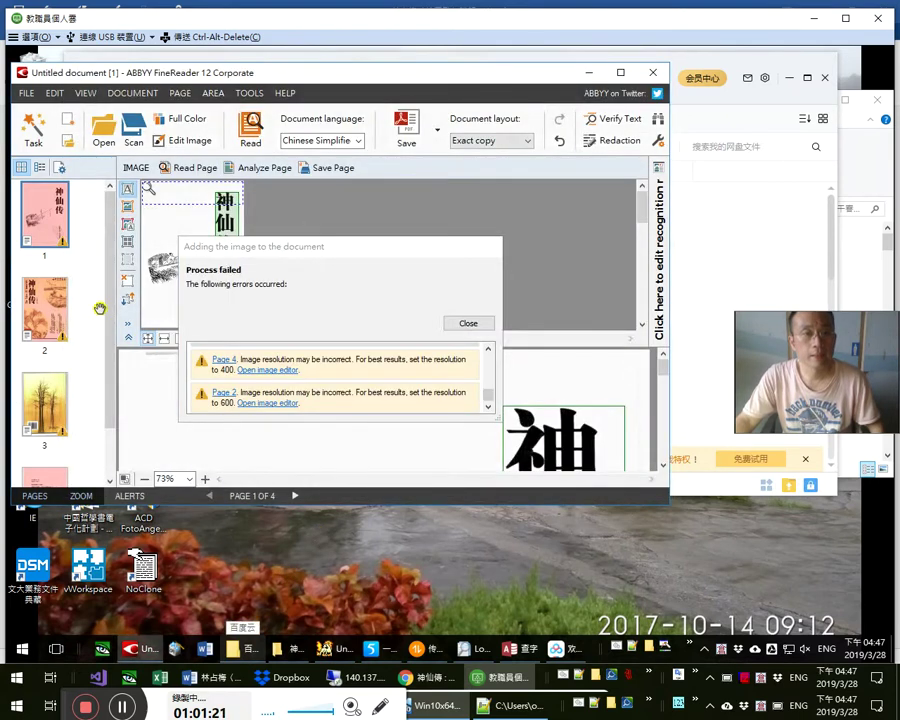
left_click(469, 324)
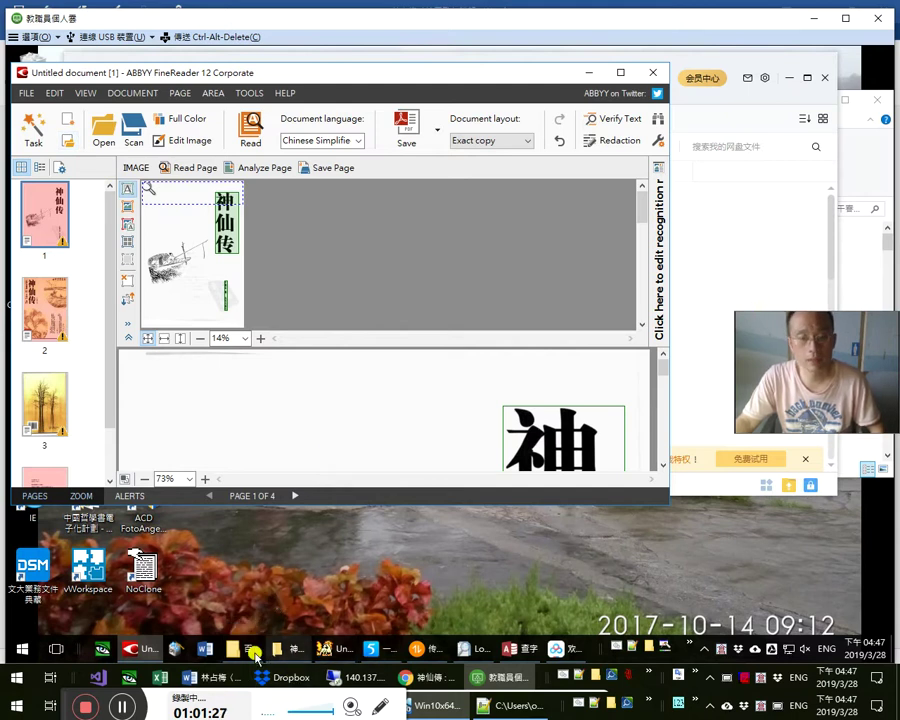
Go up from the 東方2004 book folder to the 下載 folder and open the book folder's name for editing
left_click(287, 648)
key("ctrl+a")
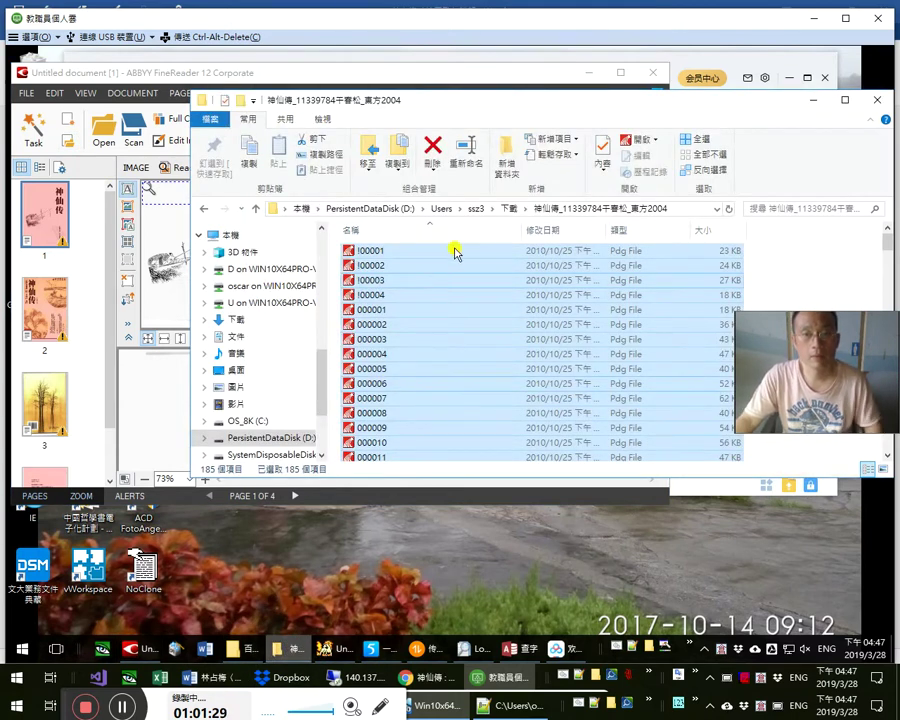
key("alt+Up")
key("F2")
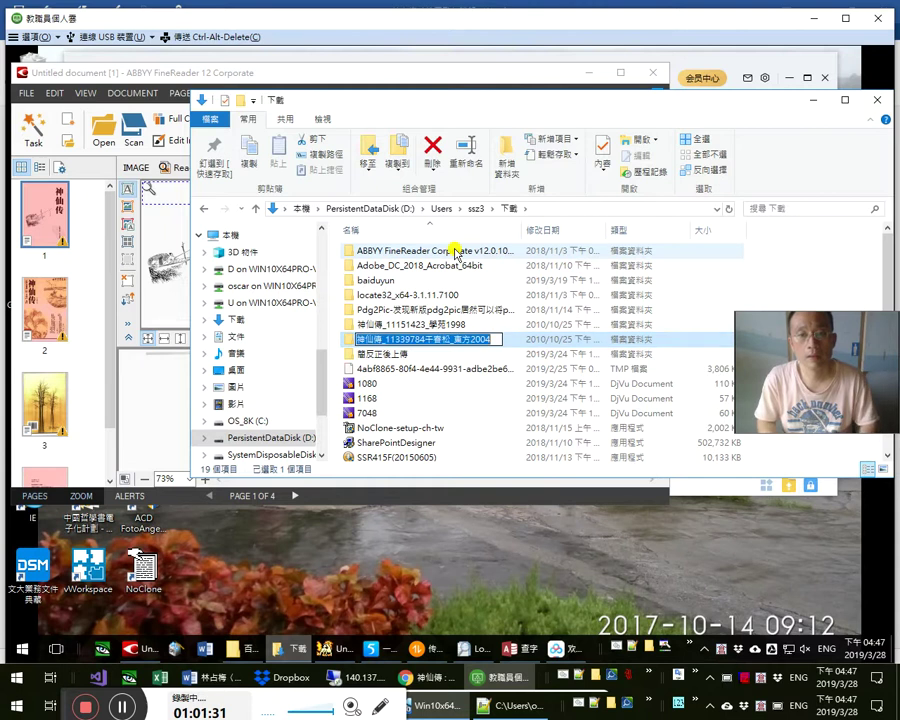
Return to ABBYY FineReader, open page 4 and show its image and recognized text side by side
key("alt+Tab")
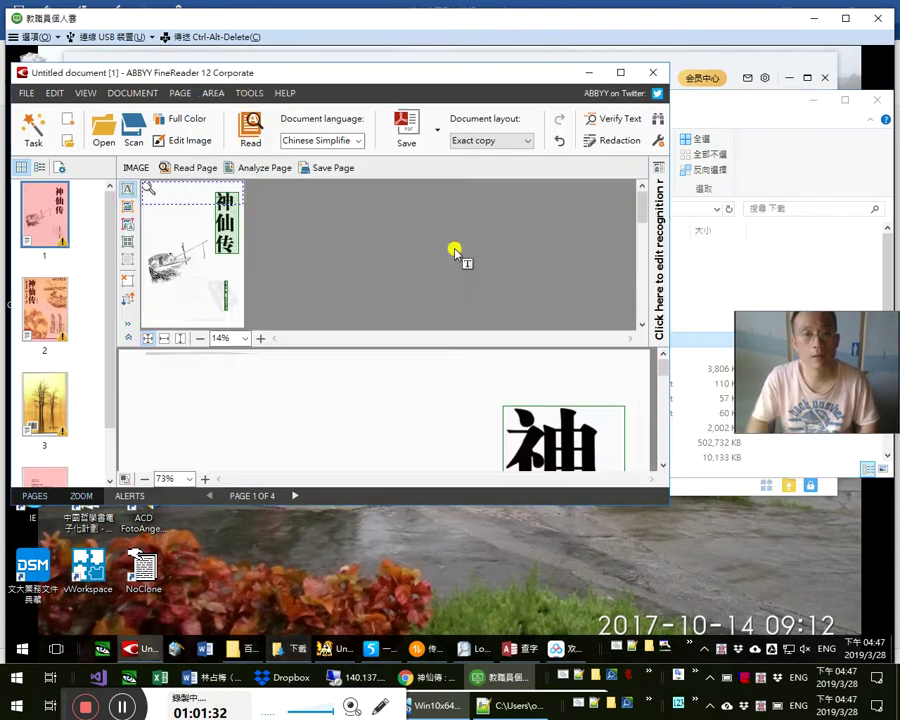
left_click(45, 320)
left_click(62, 378)
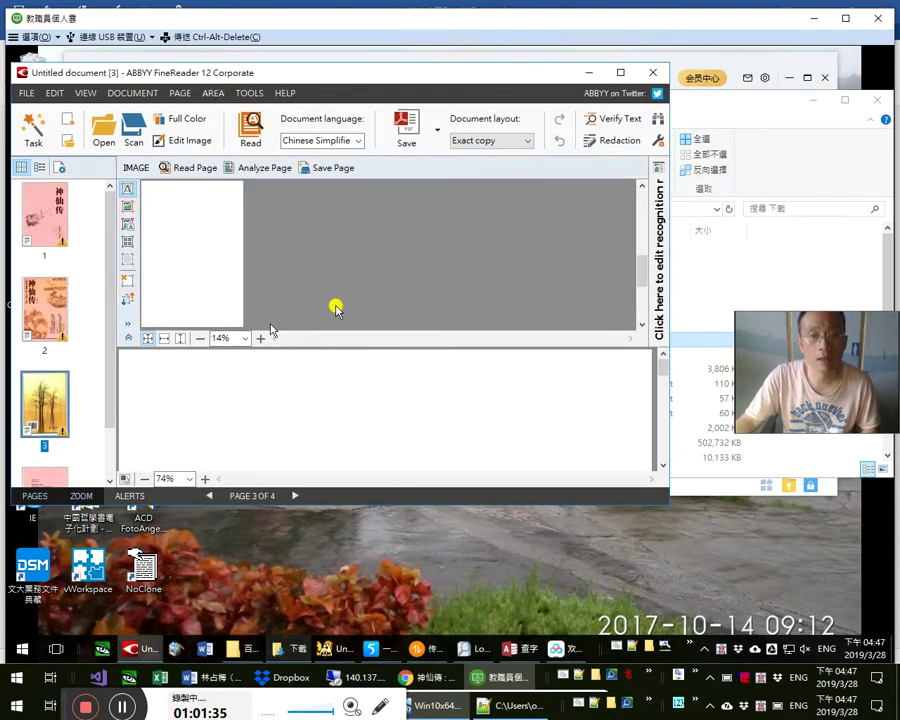
key("Down")
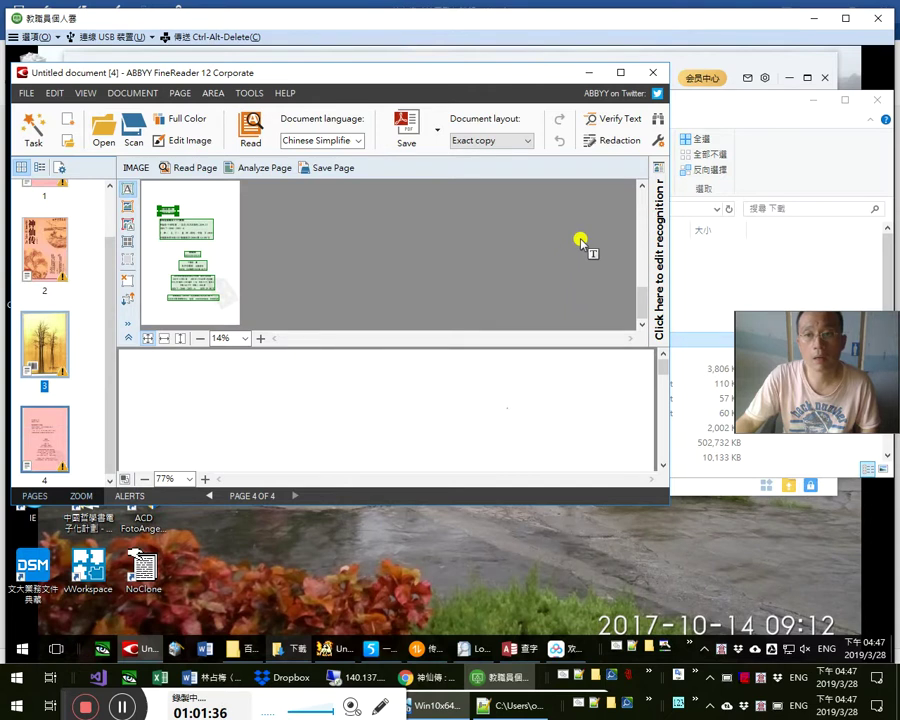
left_click(660, 225)
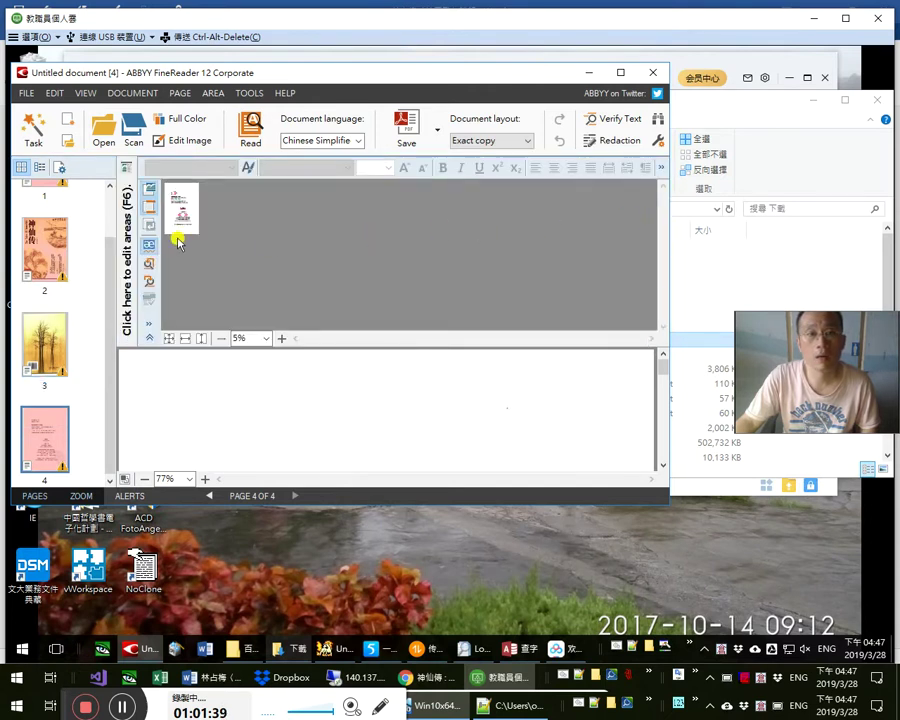
left_click(127, 232)
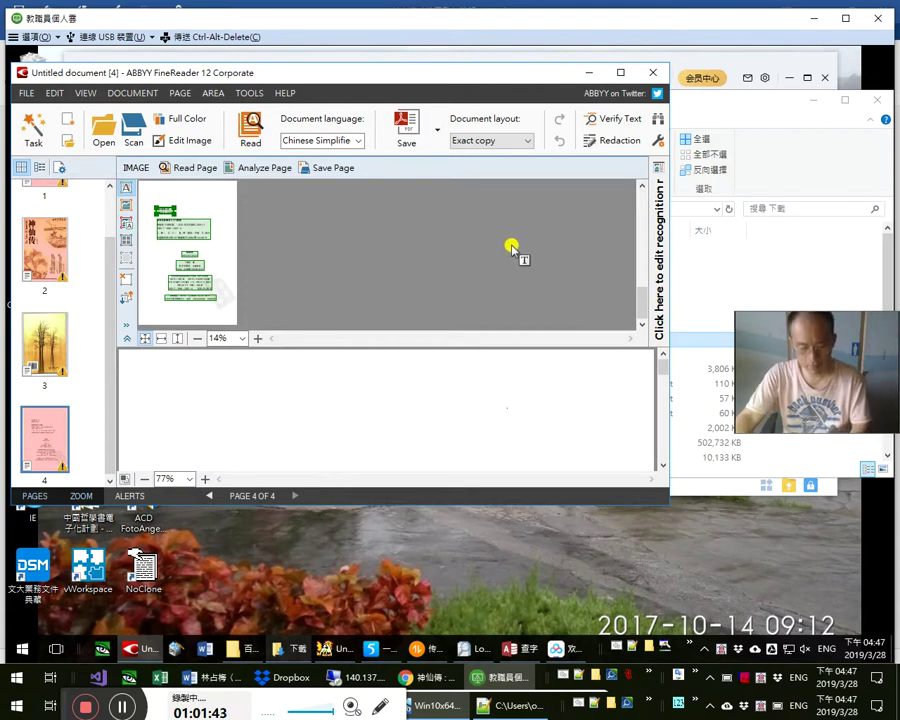
key("F6")
key("F6")
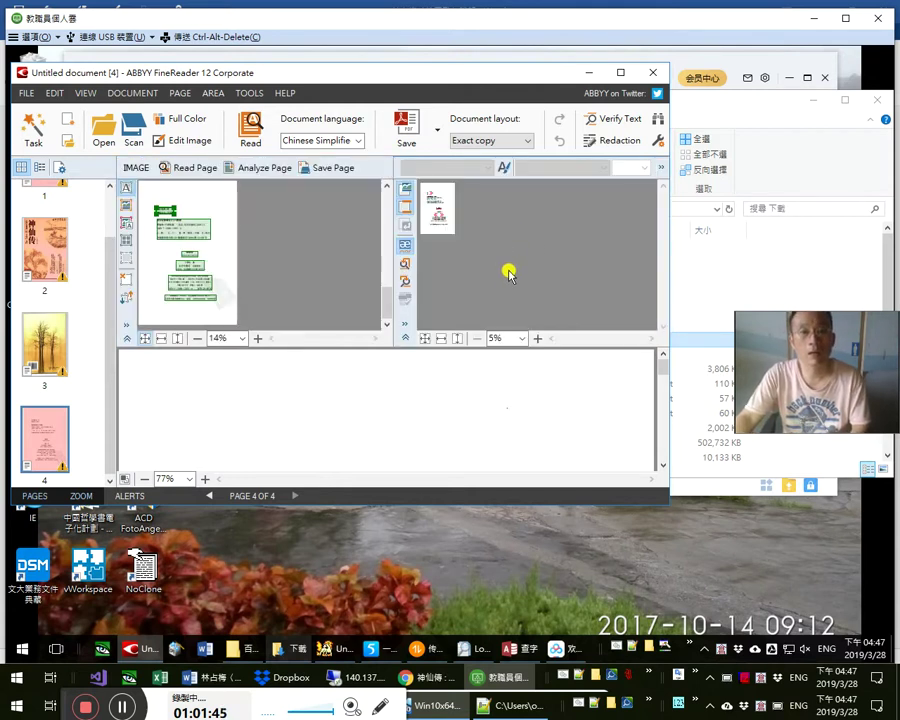
left_click(435, 228)
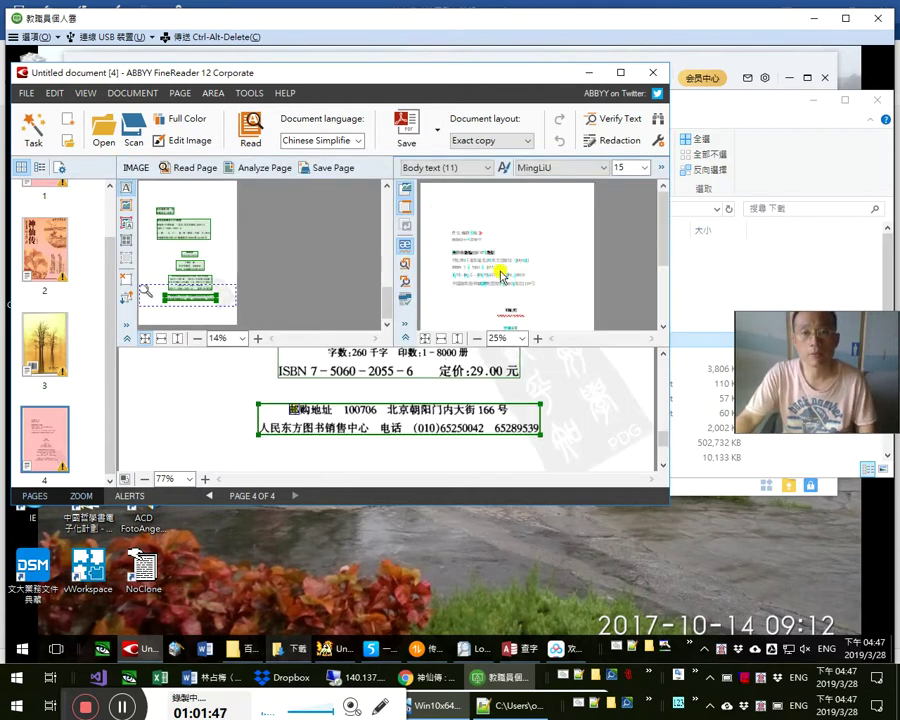
left_click_drag(113, 413, 25, 390)
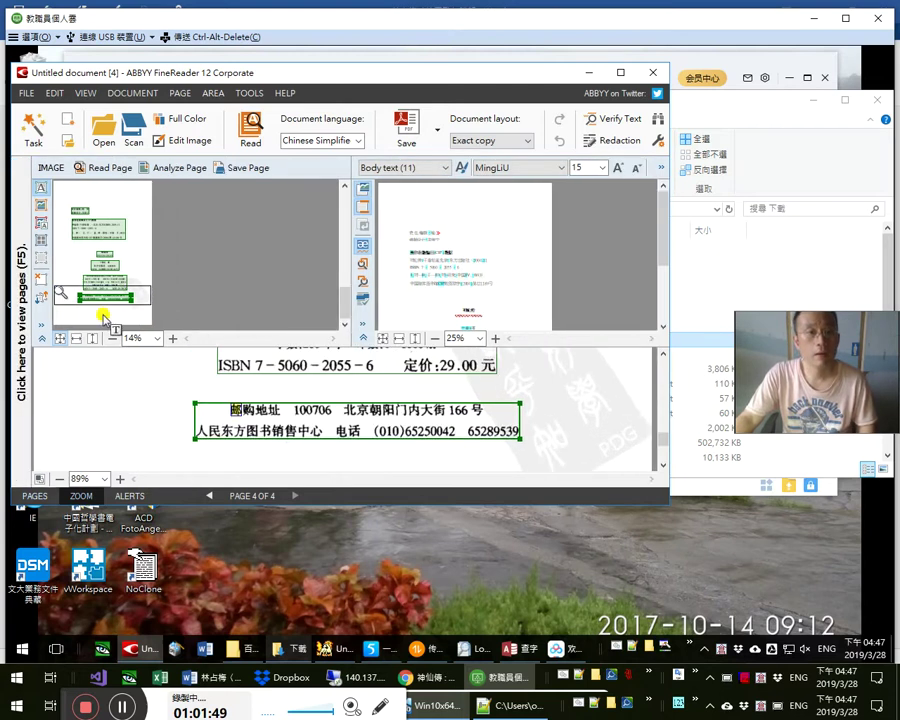
left_click(24, 363)
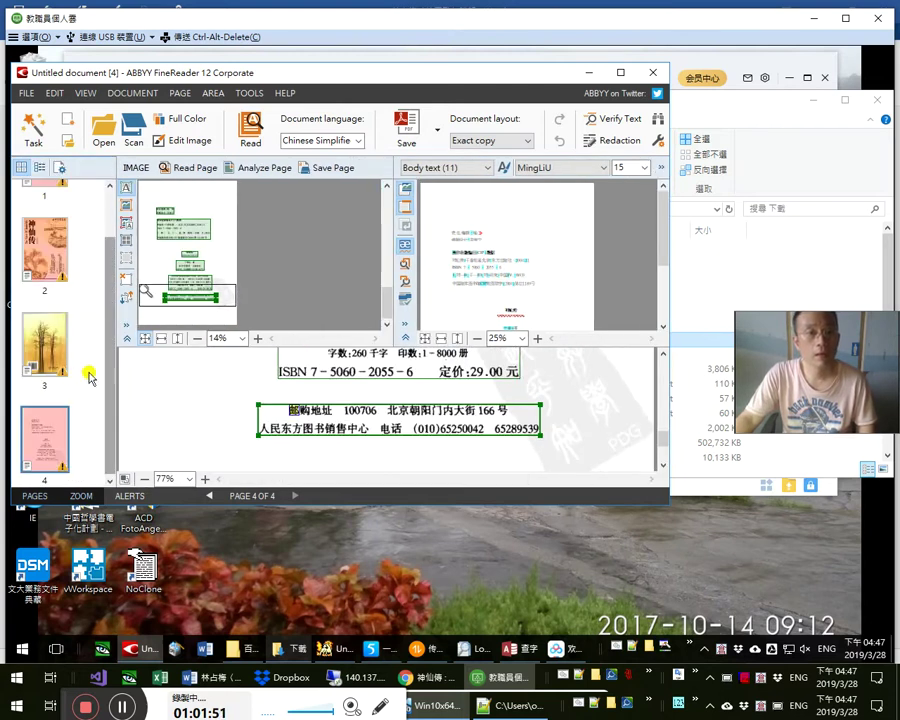
scroll(80, 390, "down", 2)
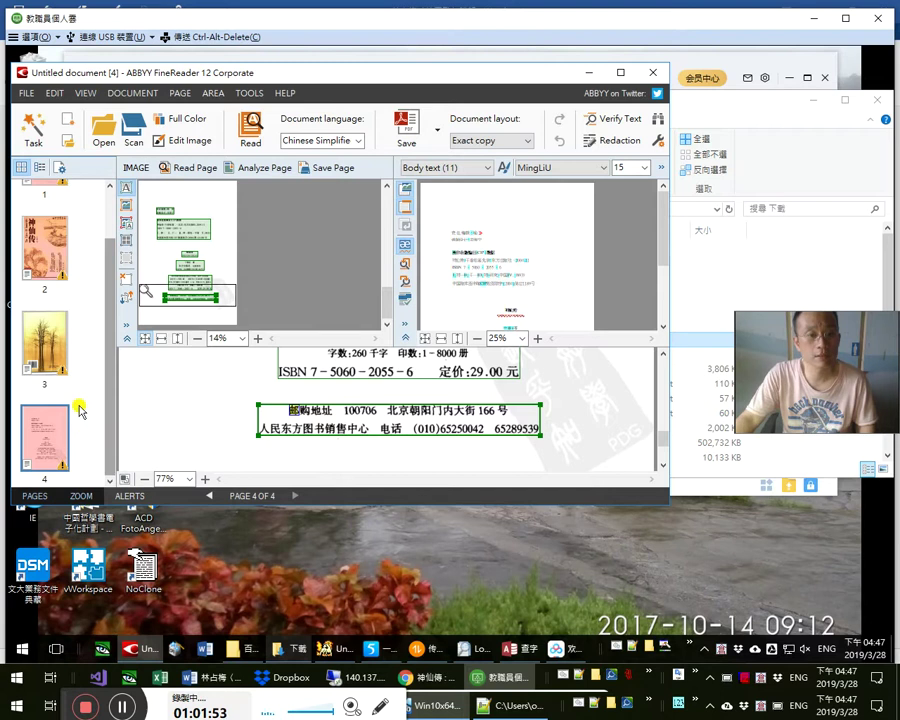
scroll(80, 420, "up", 2)
scroll(85, 300, "down", 1)
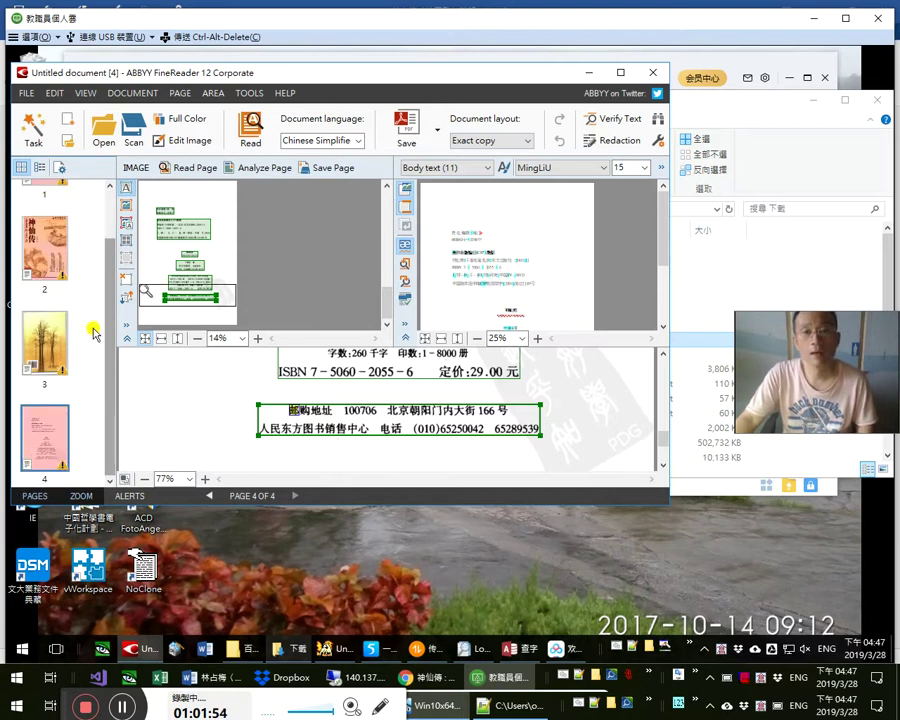
Switch to the 下載 folder window and open the 東方2004 edition's book folder
key("alt+Tab")
key("alt+Tab")
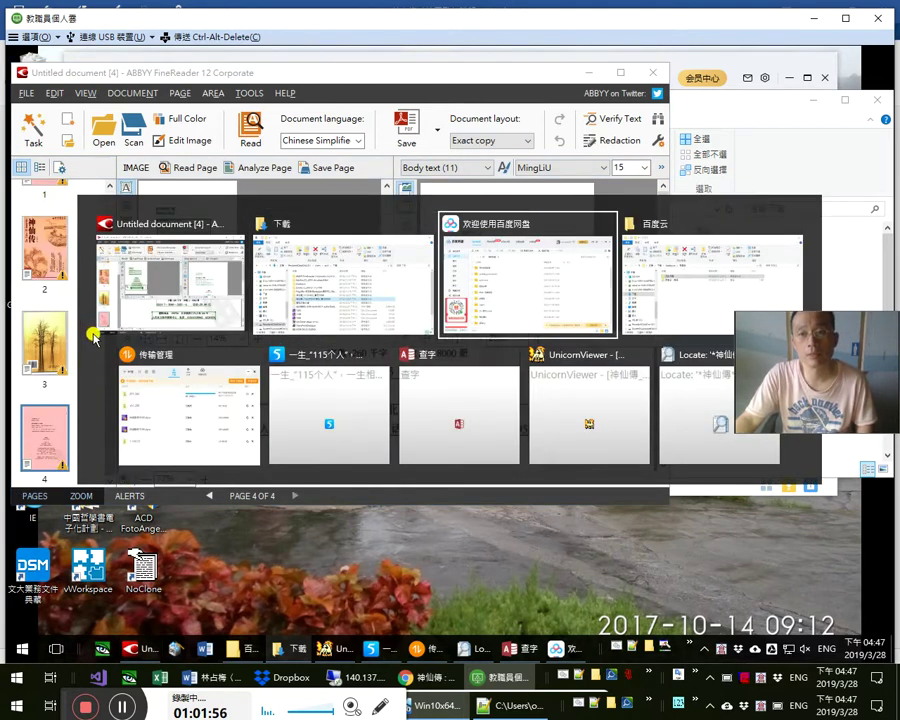
key("alt+Tab")
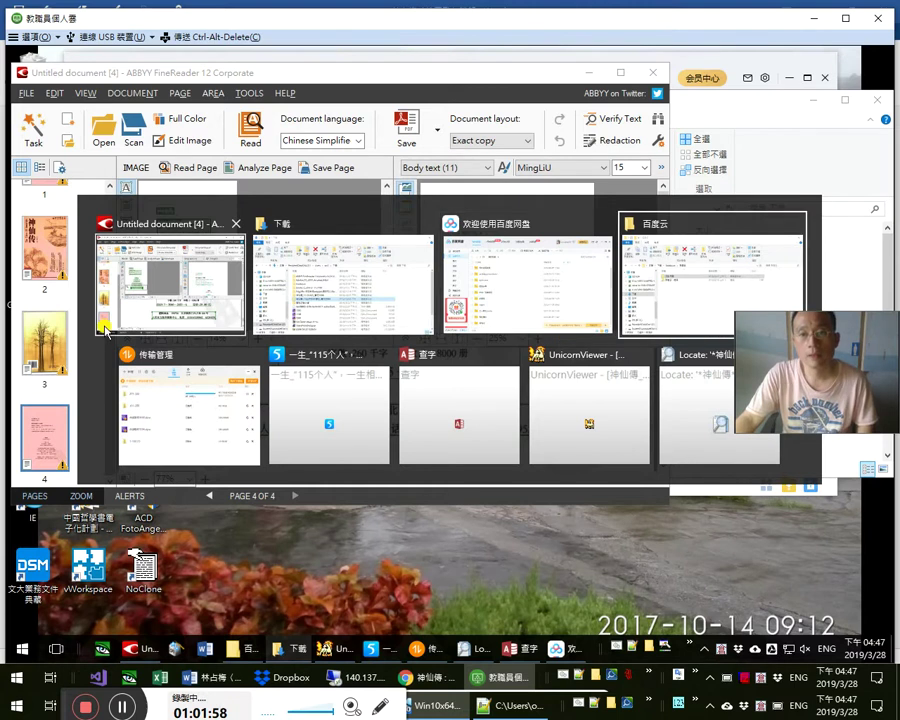
key("alt+Tab")
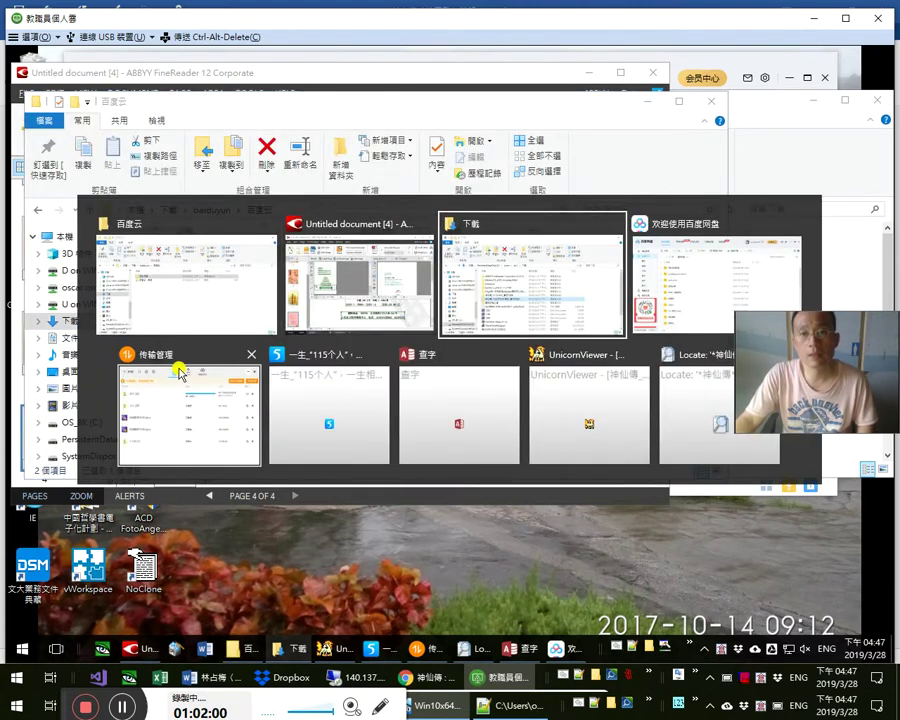
key("alt+Tab")
double_click(402, 339)
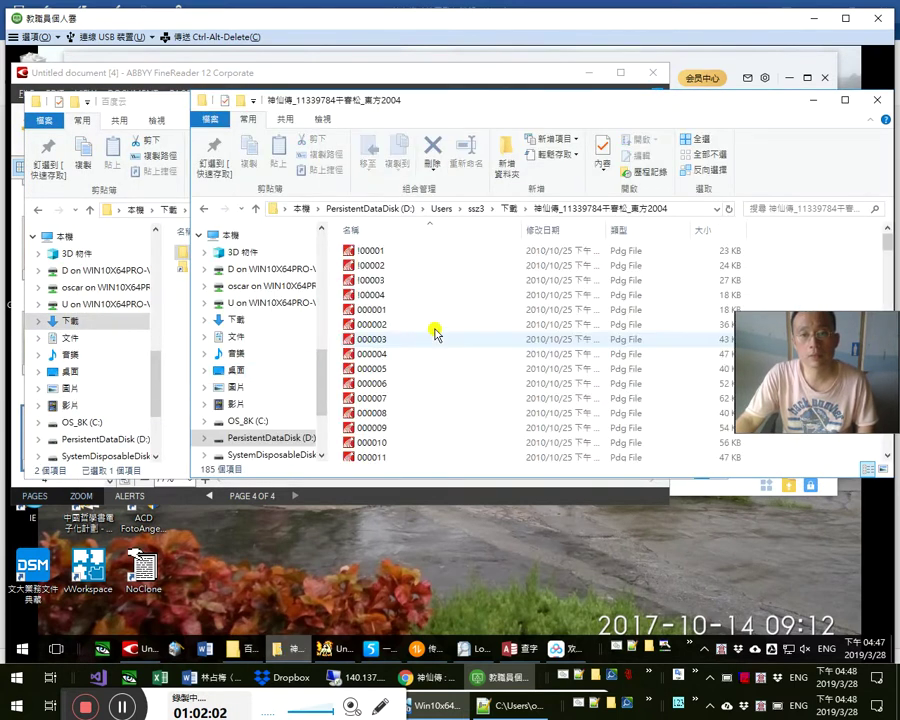
Start Pdg2Pic, move its window clear of the book folder, and return to the page files
left_click(232, 494)
left_click(735, 72)
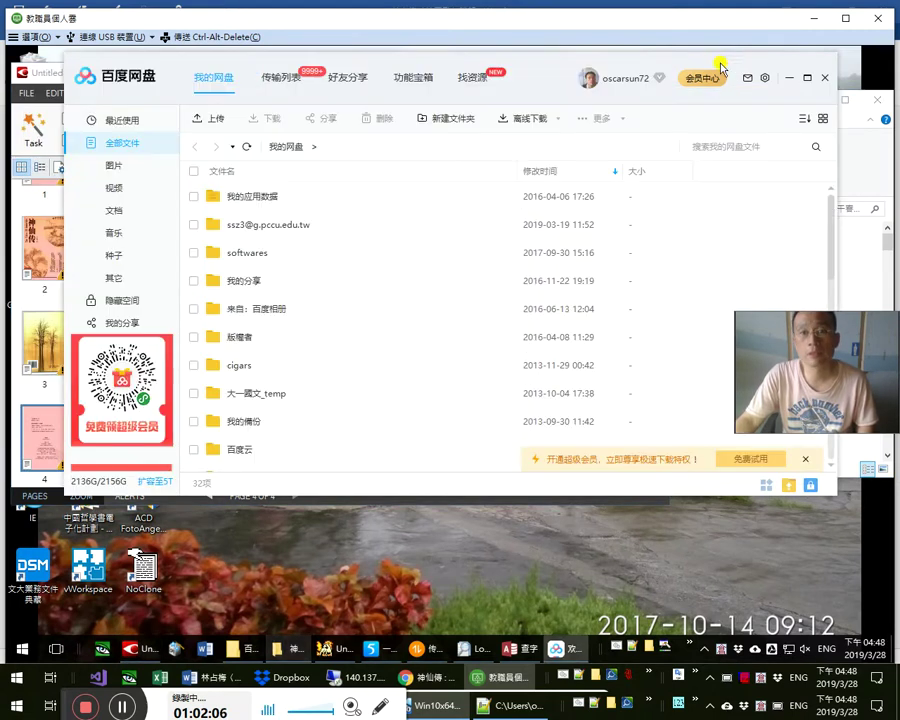
left_click(864, 131)
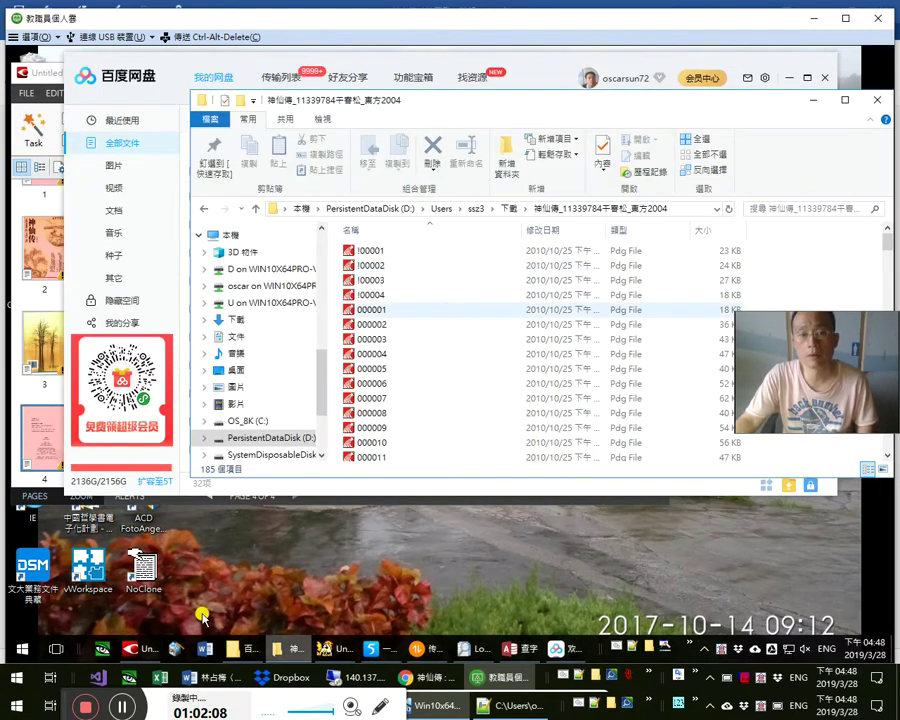
left_click(175, 650)
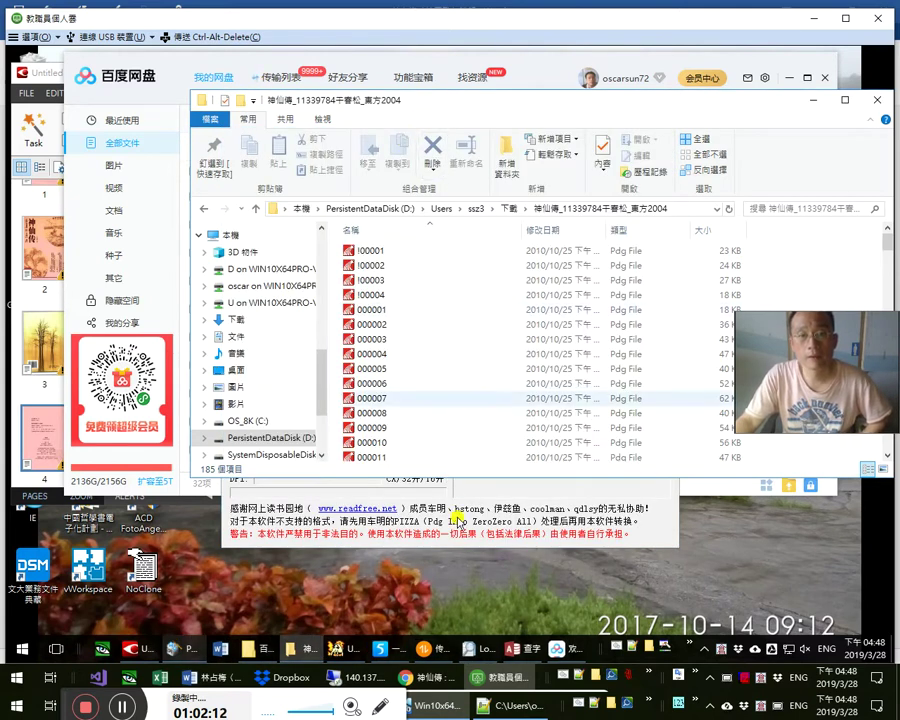
left_click_drag(471, 146, 288, 247)
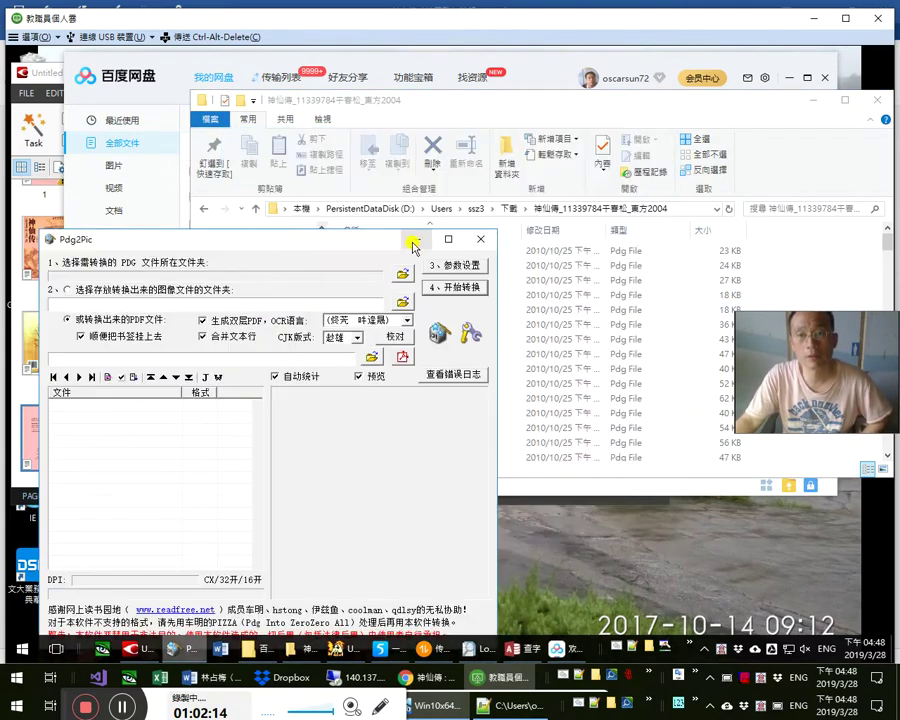
left_click(620, 278)
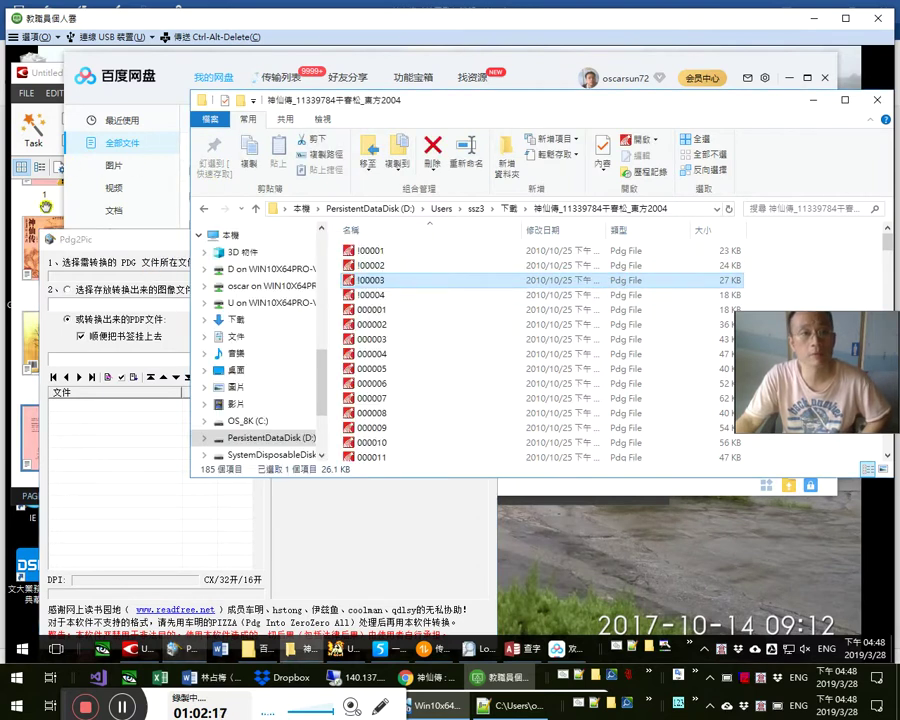
Close the ABBYY FineReader document without saving its changes, and close Pdg2Pic
left_click(55, 76)
key("ctrl+n")
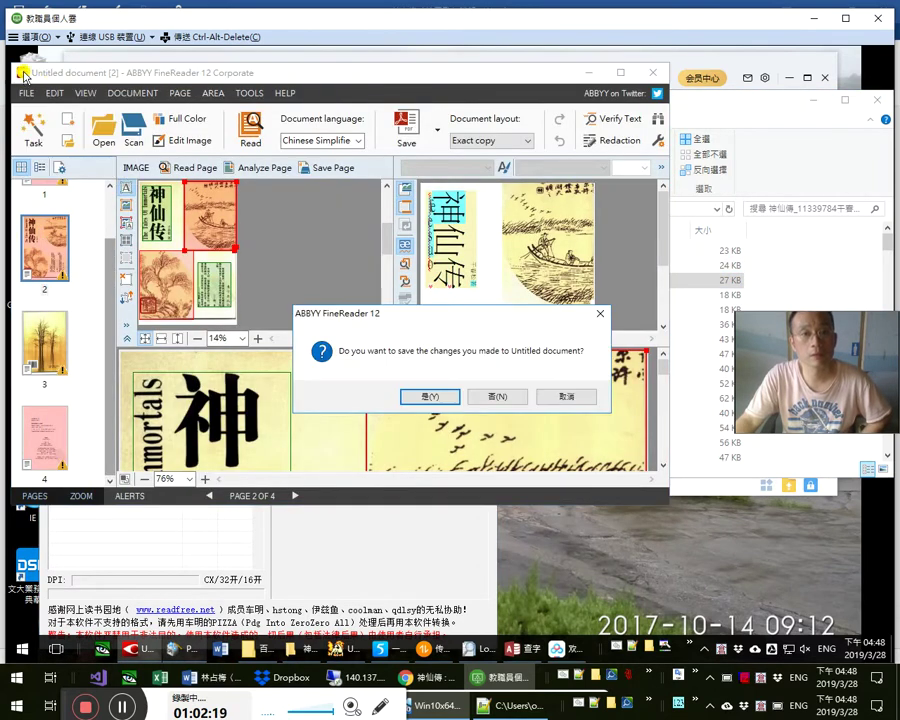
left_click(484, 396)
left_click(436, 546)
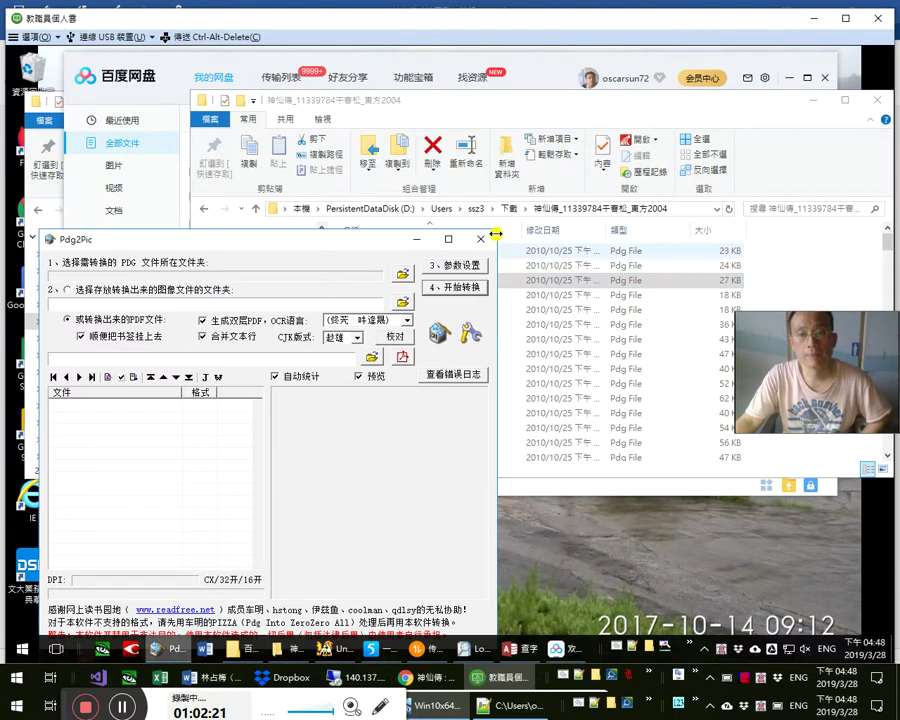
left_click(494, 233)
Go up to the 下載 folder and open the 神仙傳 學苑1998 ZIP archive with UnicornViewer
left_click(509, 208)
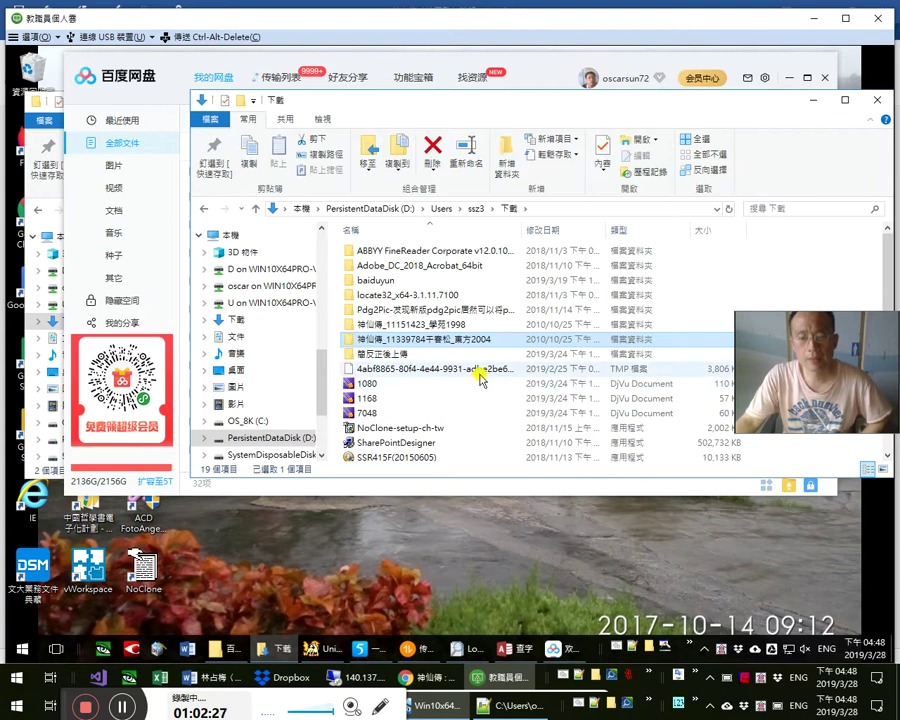
scroll(445, 444, "down", 2)
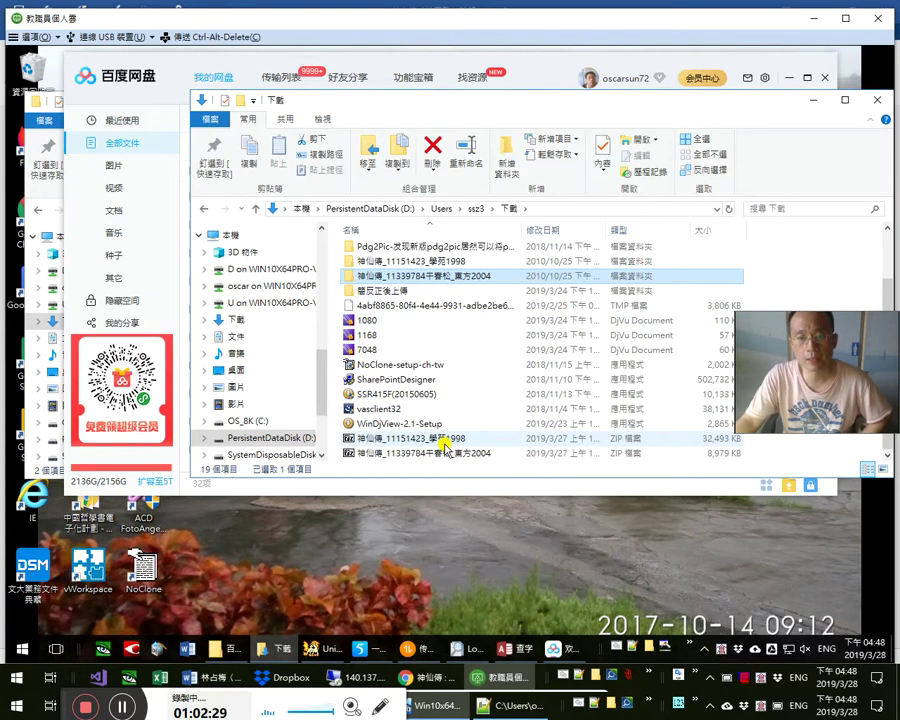
left_click(447, 441)
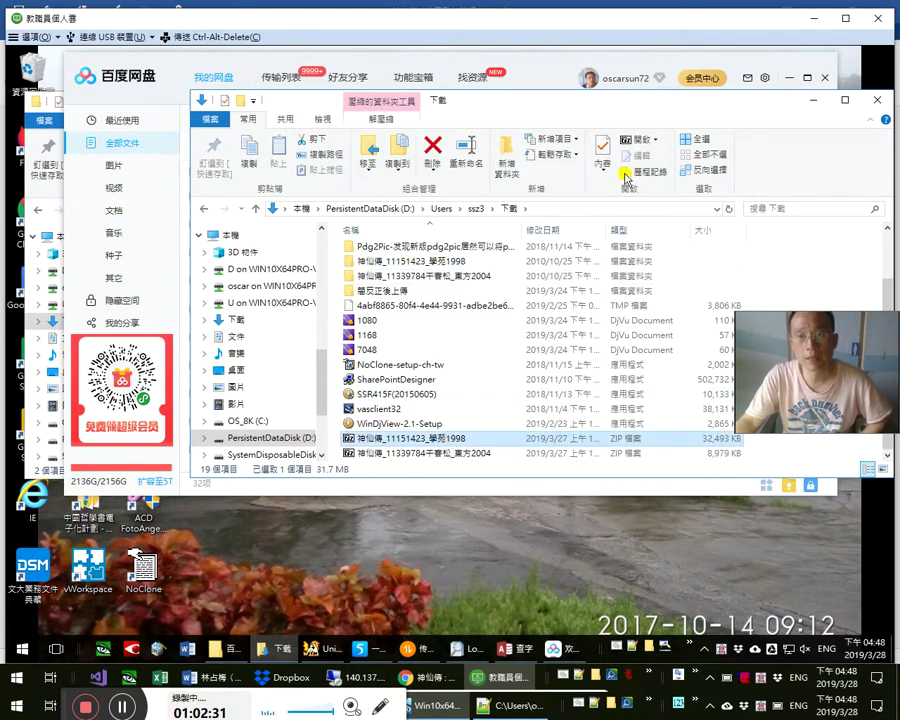
left_click(656, 140)
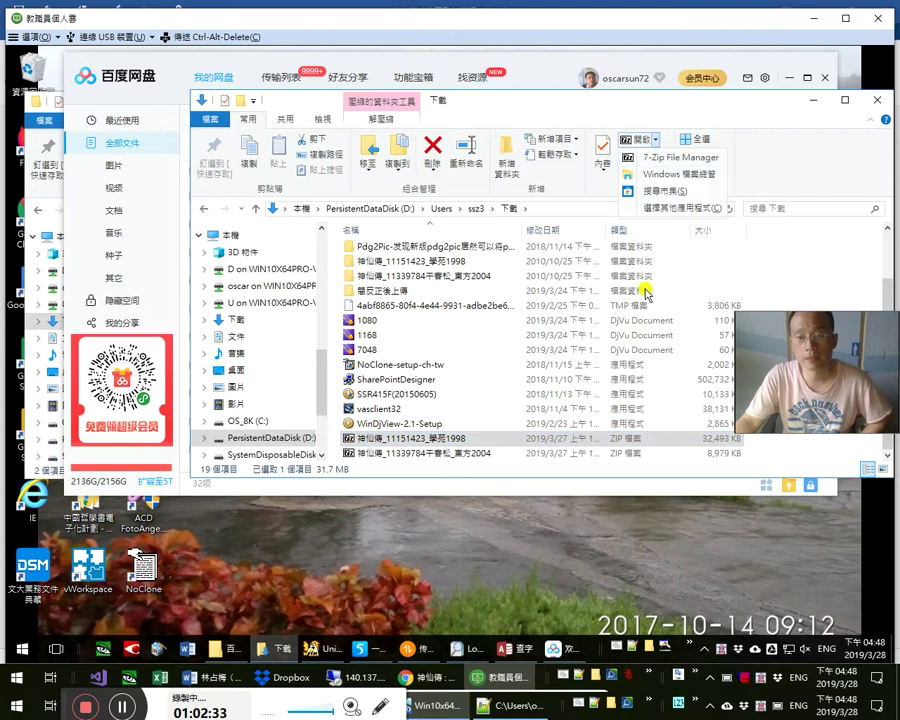
left_click(658, 208)
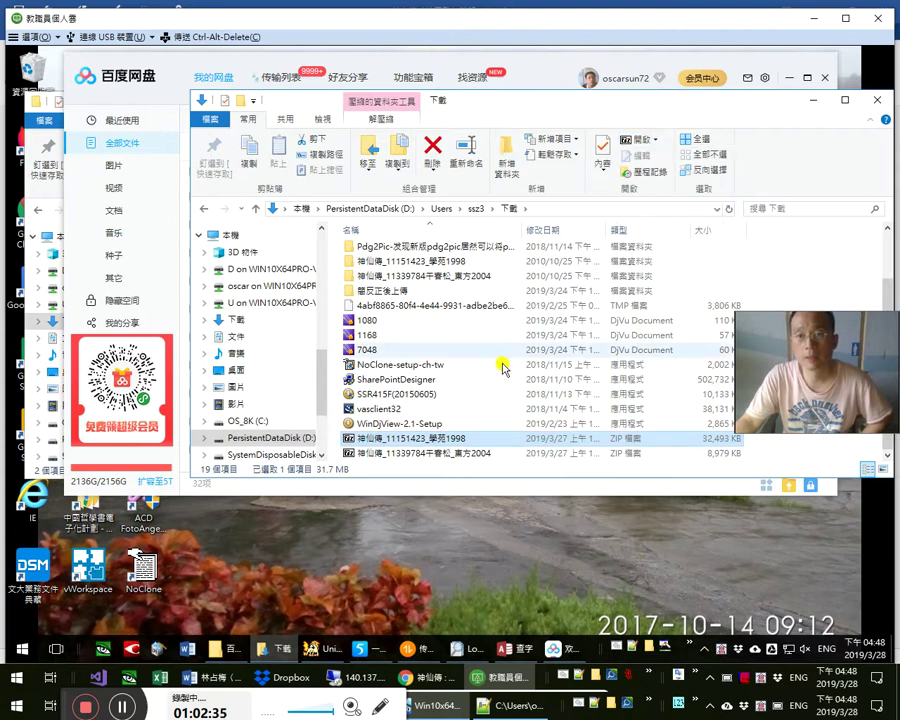
left_click(396, 375)
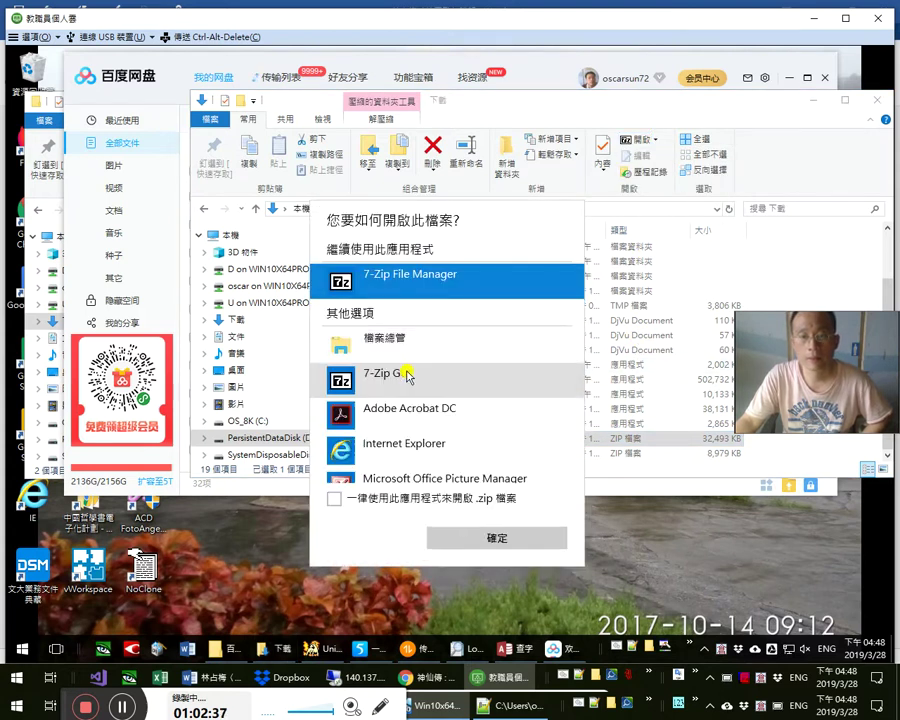
scroll(412, 372, "down", 5)
left_click(403, 369)
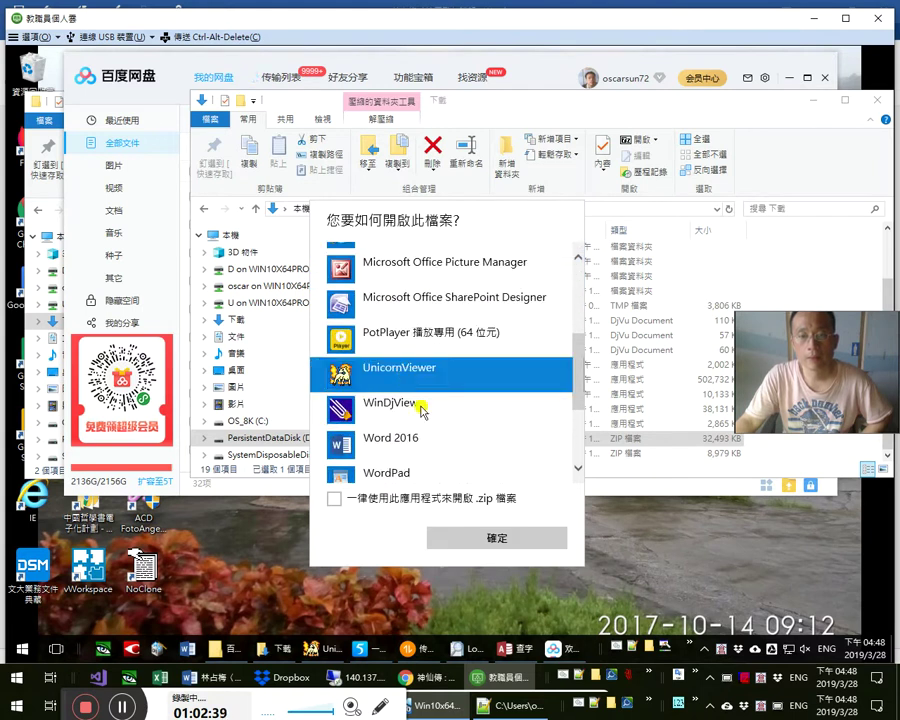
left_click(476, 536)
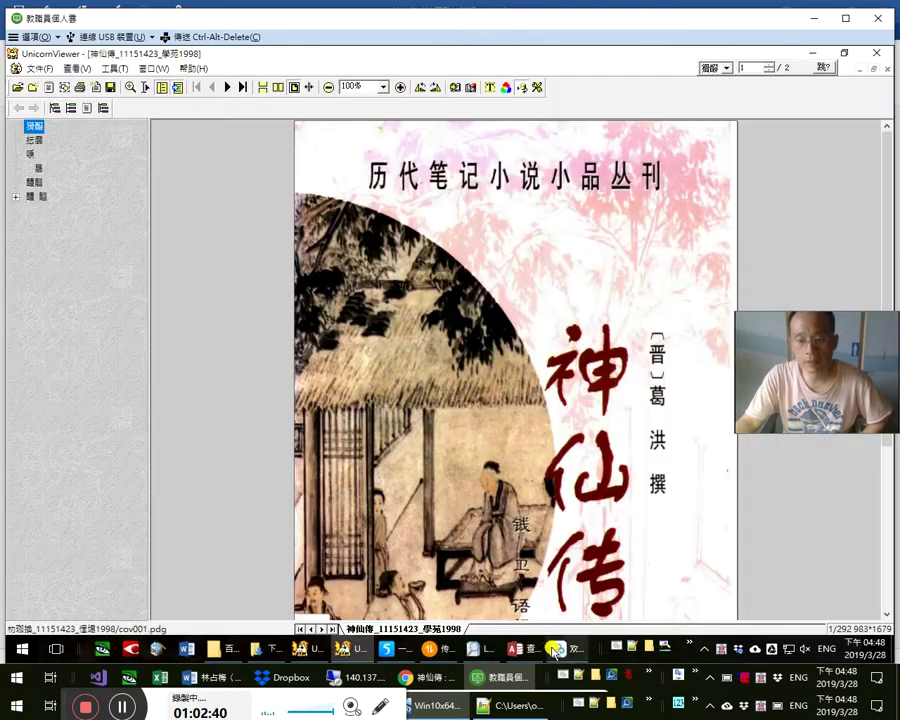
Close the duplicate UnicornViewer instance and switch to the one already holding the 學苑1998 edition
left_click(336, 647)
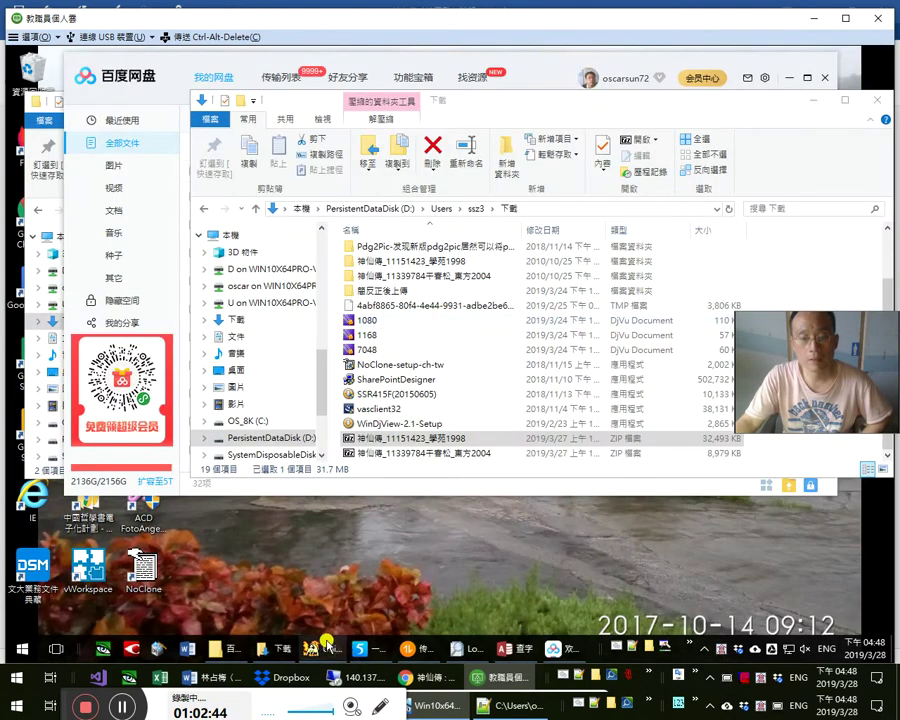
left_click(336, 647)
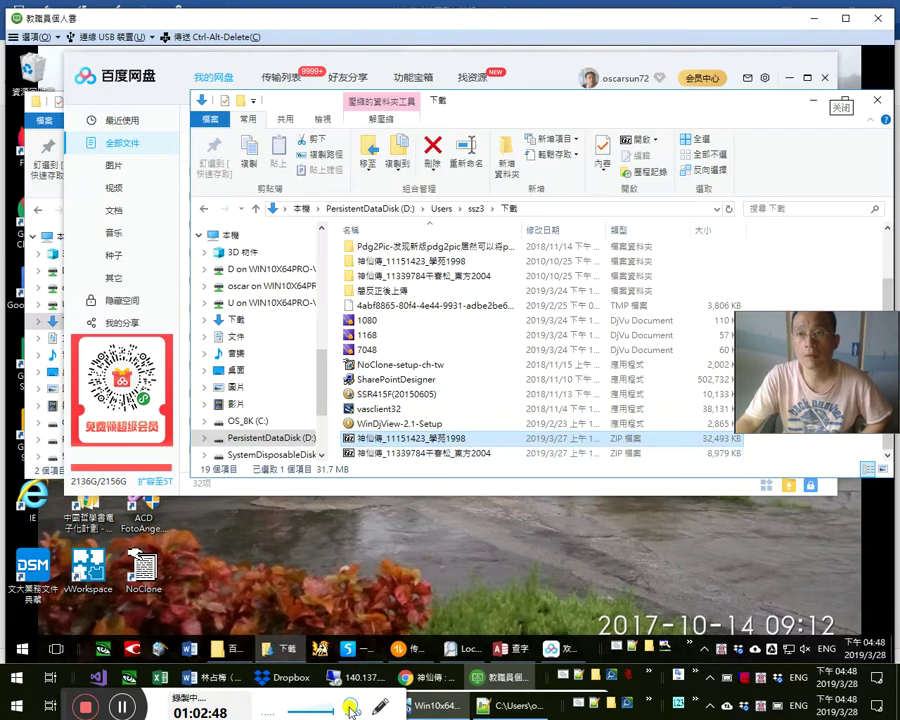
left_click(858, 78)
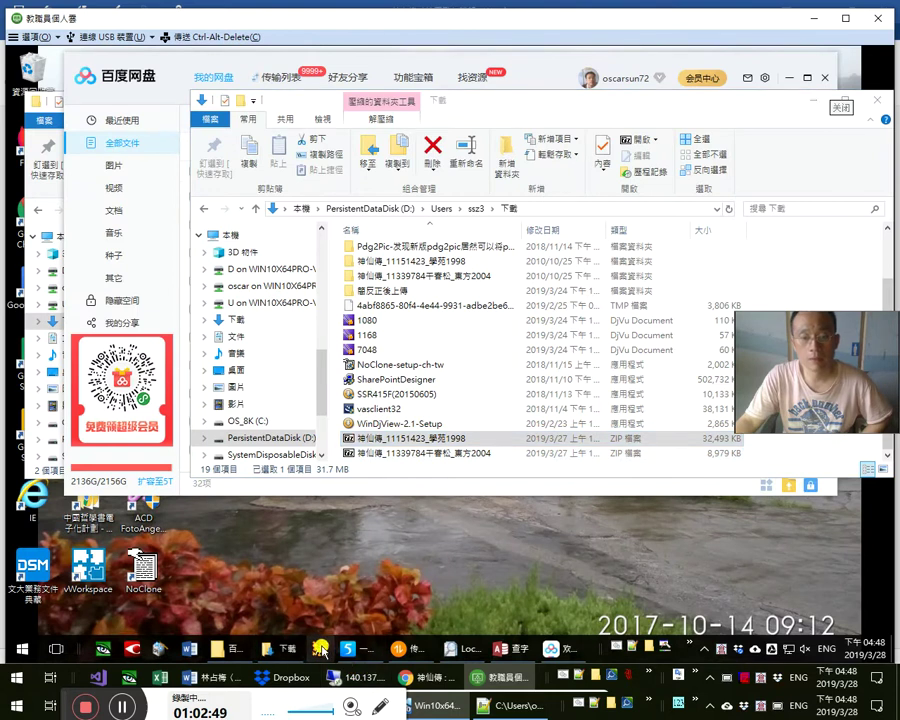
left_click(322, 649)
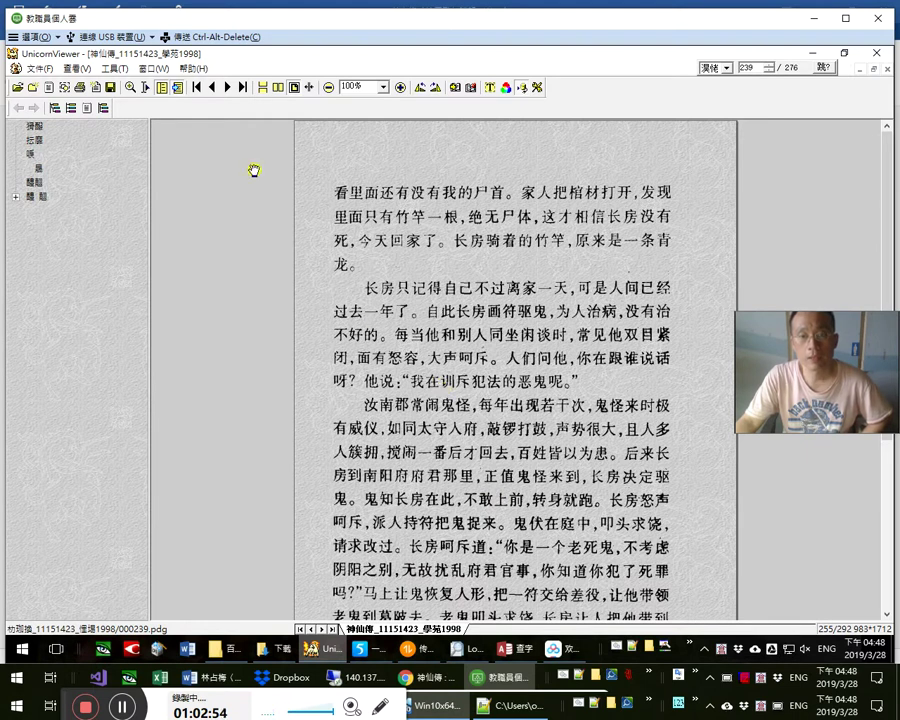
Open a second document window for the 學苑1998 edition and page forward to the preface (序)
left_click(153, 68)
left_click(168, 83)
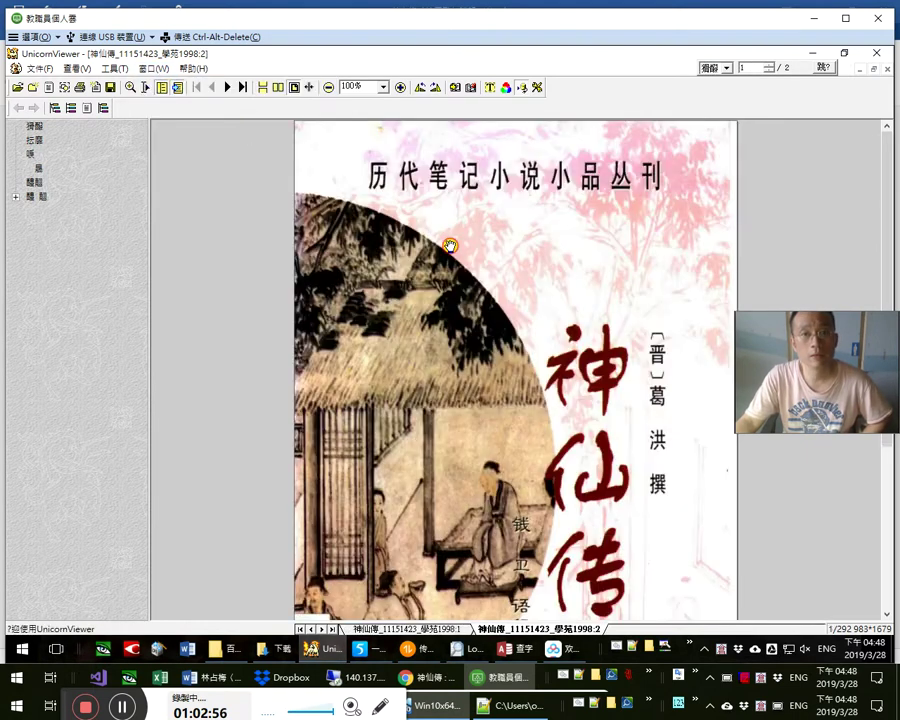
scroll(448, 235, "down", 3)
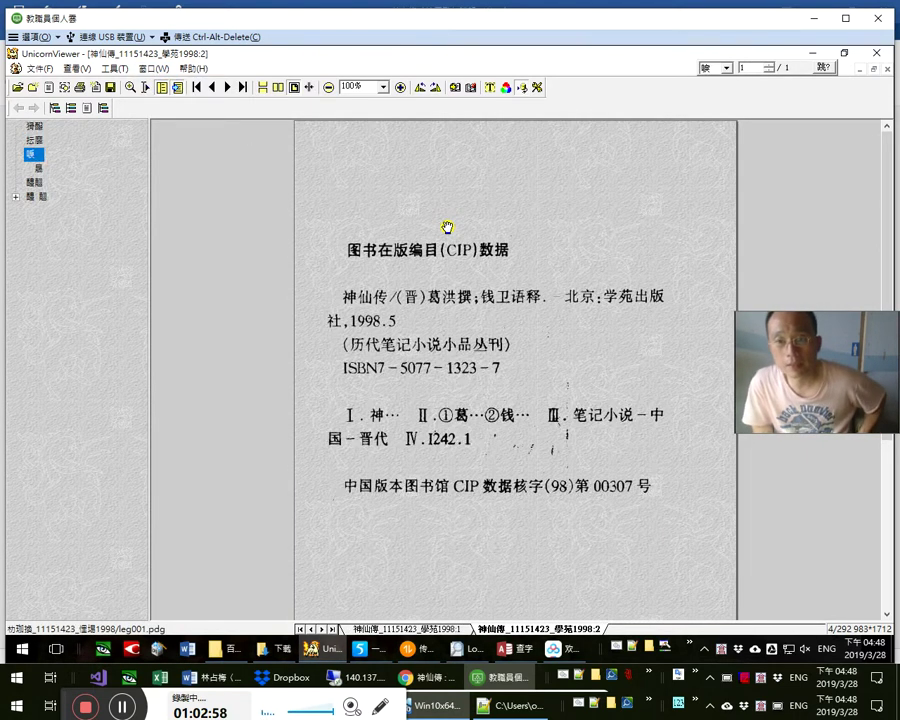
scroll(448, 227, "down", 2)
scroll(448, 227, "up", 1)
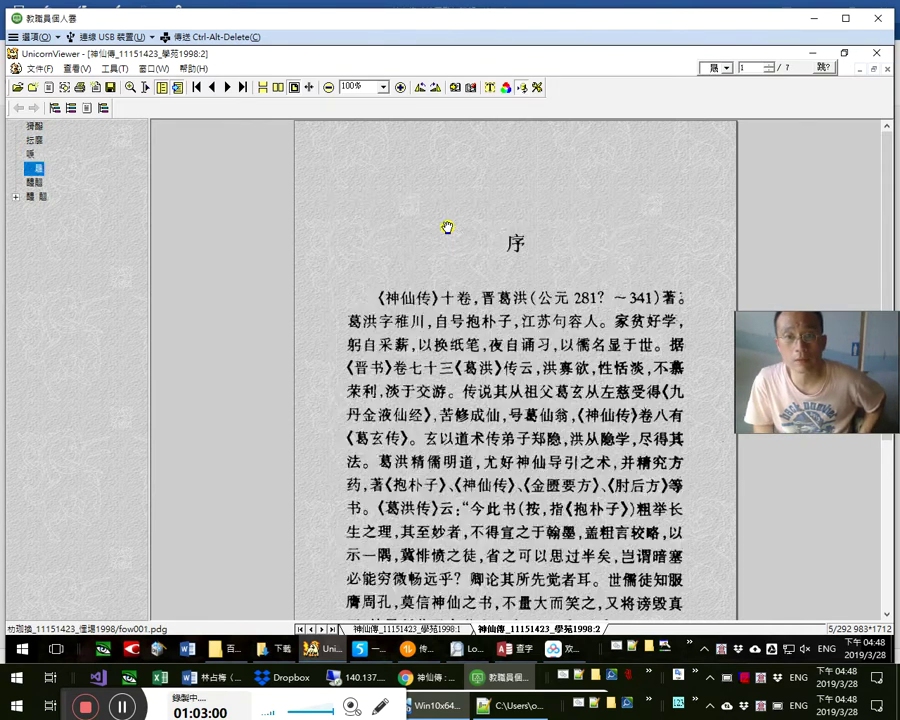
Enlarge the preface's first page to 150% and read its account of 葛洪 and his works
scroll(448, 227, "down", 2)
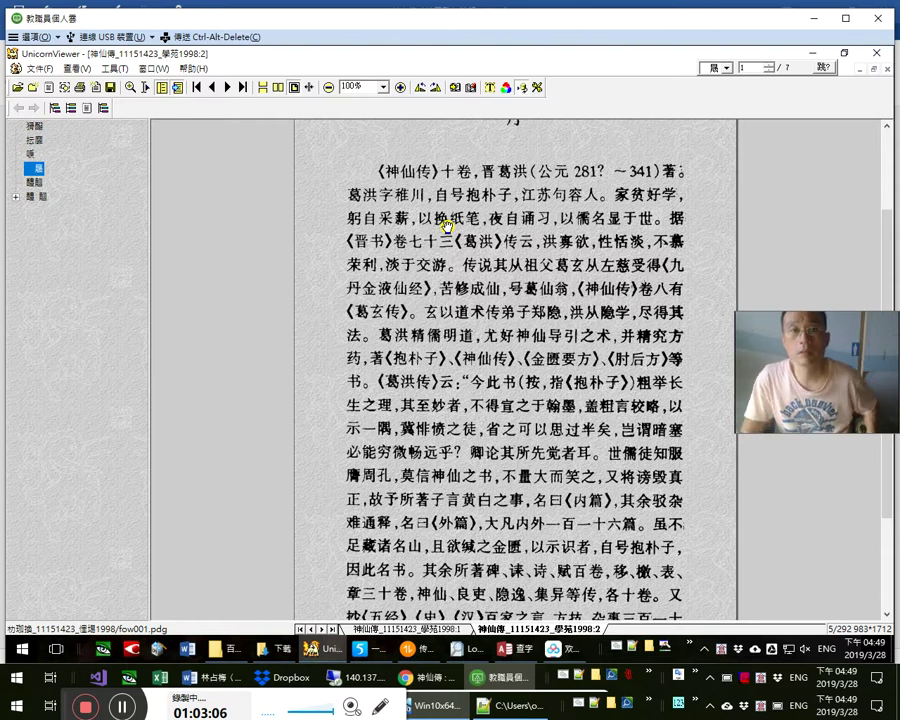
scroll(446, 226, "up", 1)
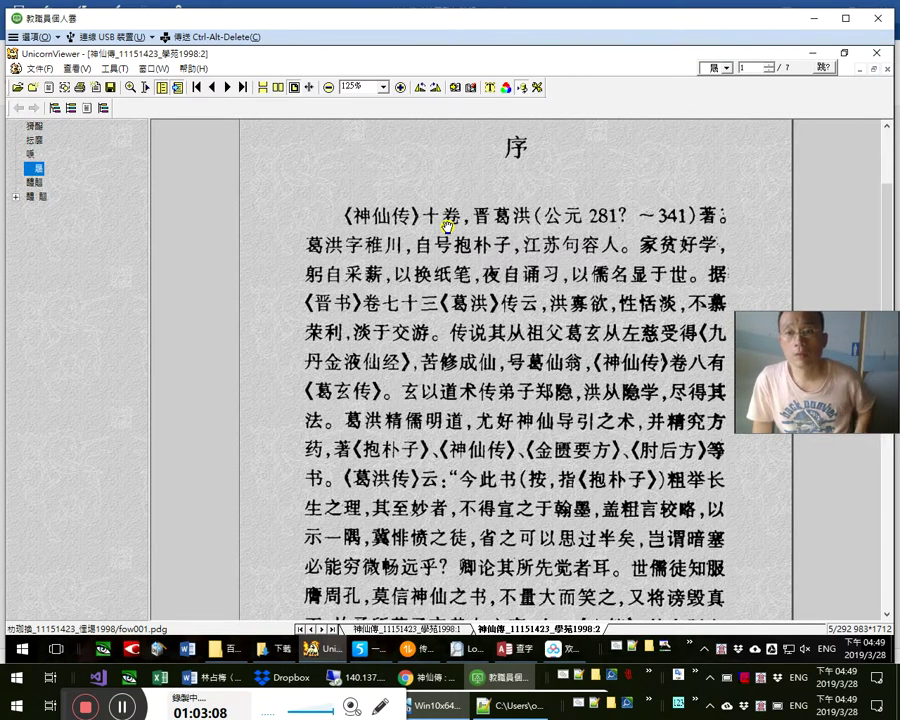
scroll(446, 226, "up", 1)
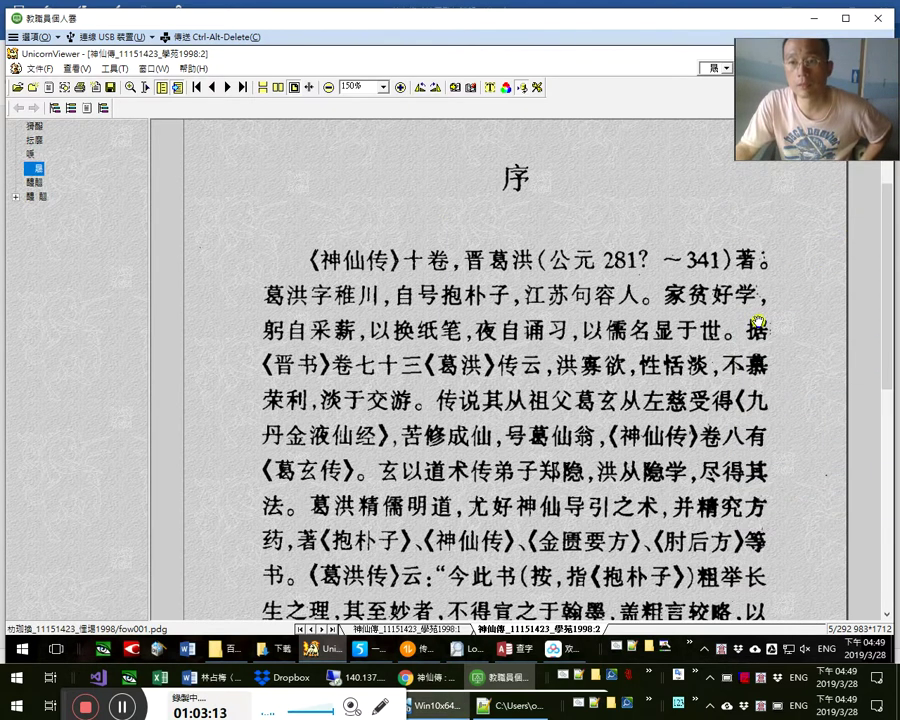
scroll(452, 291, "down", 2)
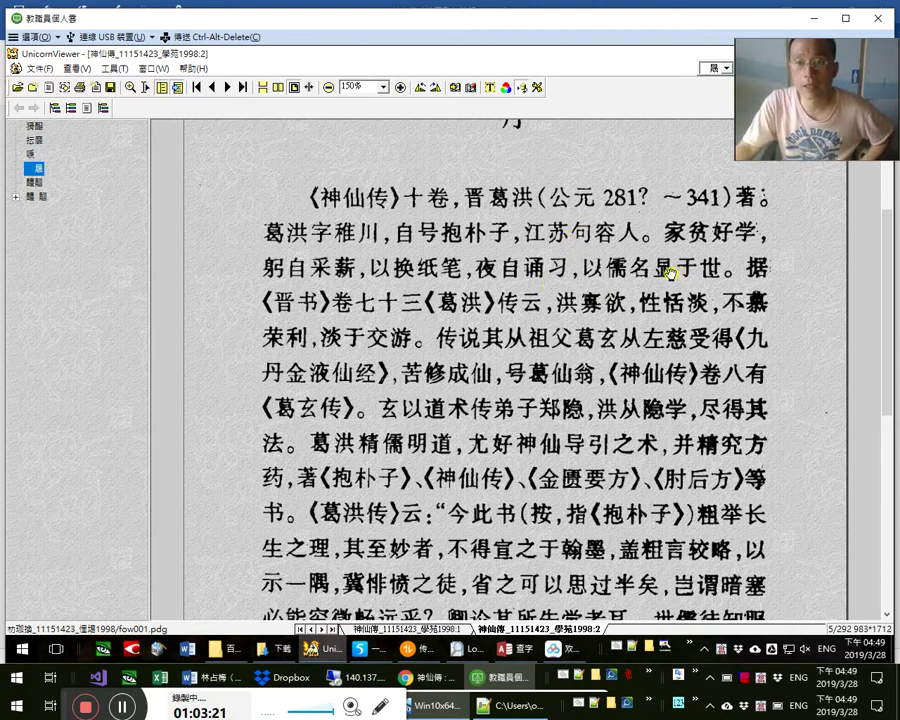
scroll(557, 287, "down", 1)
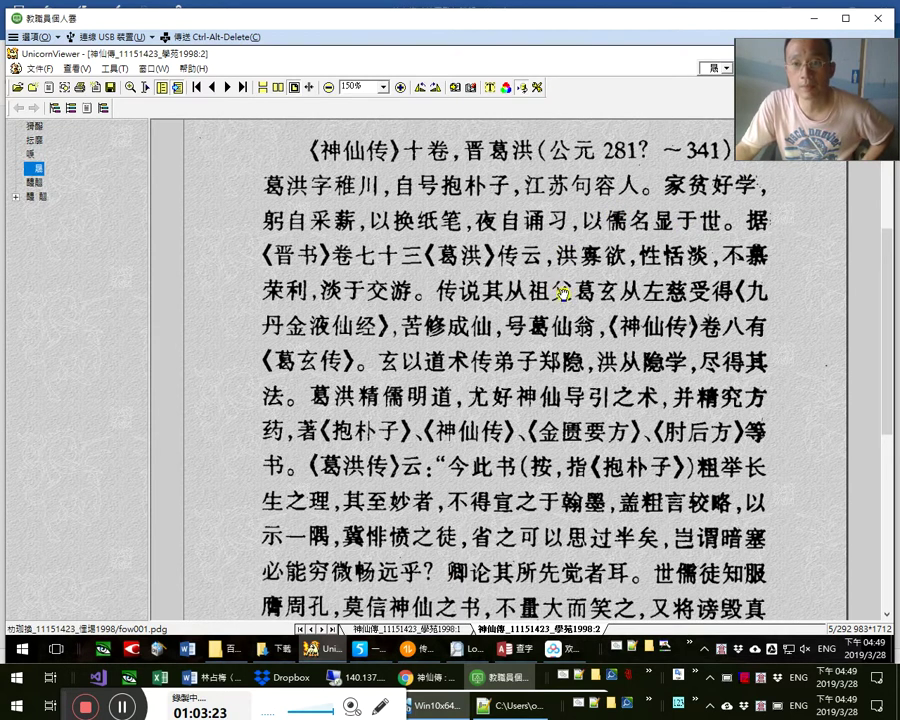
scroll(640, 407, "down", 2)
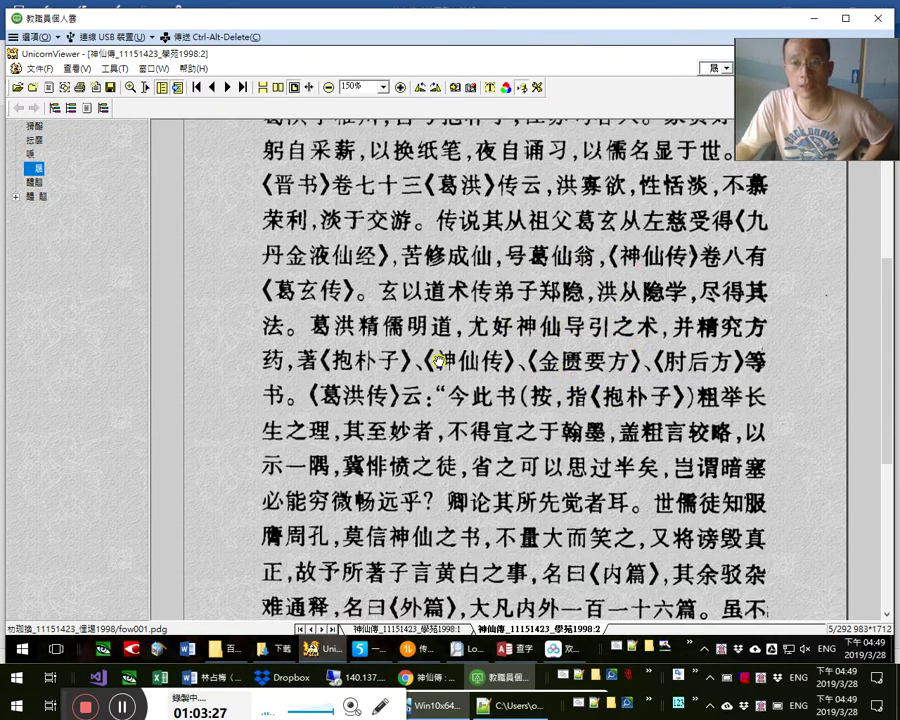
scroll(488, 357, "down", 1)
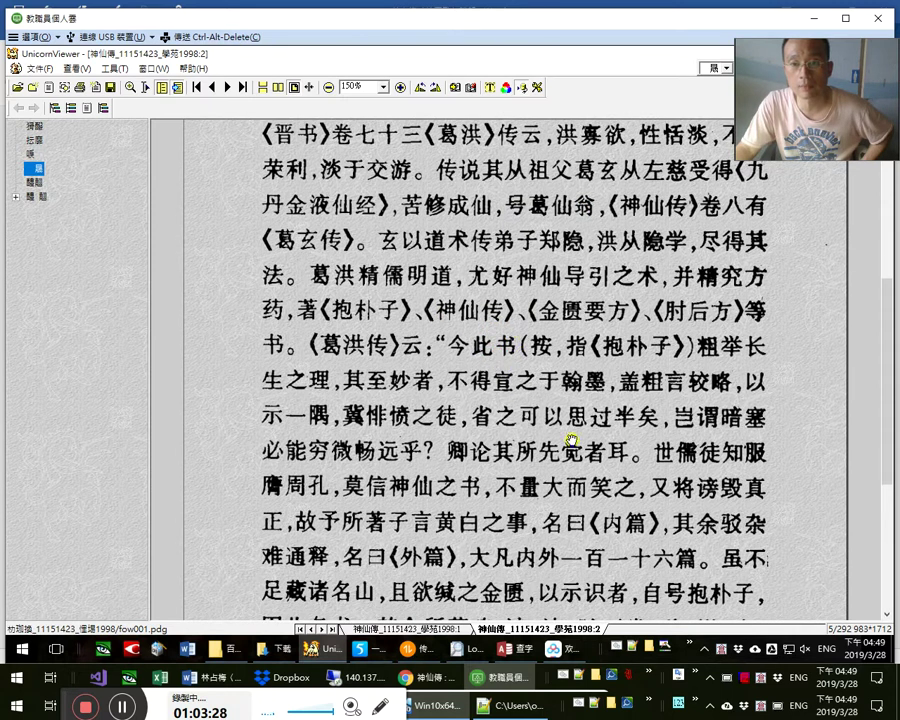
scroll(572, 374, "down", 1)
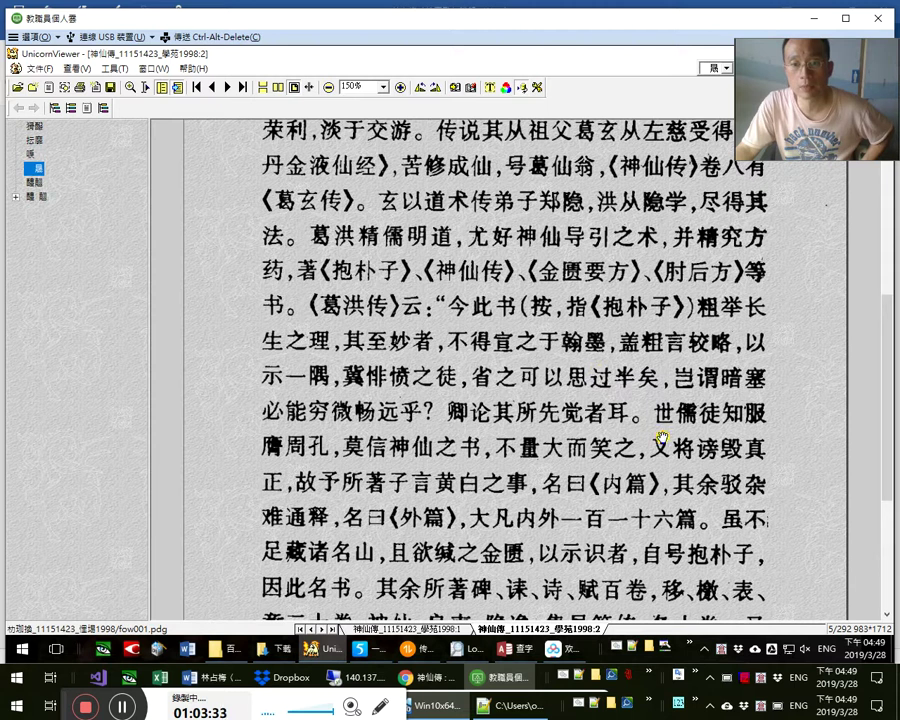
scroll(659, 437, "down", 1)
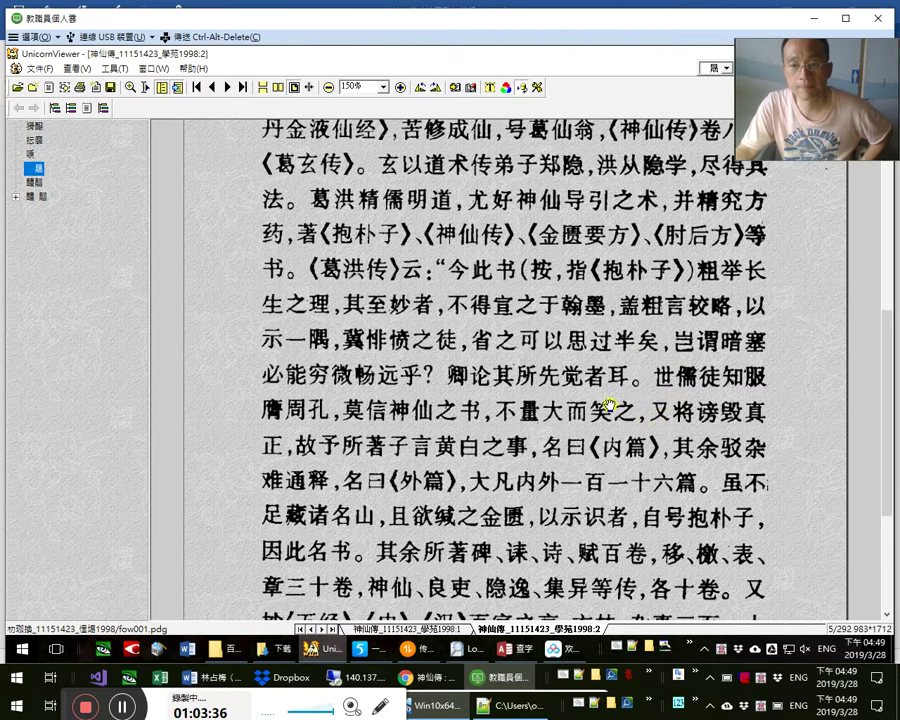
Read the rest of the preface's first page and continue onto the second page's account of why 神仙傳 was compiled
scroll(700, 481, "down", 3)
scroll(680, 430, "down", 3)
scroll(691, 475, "down", 1)
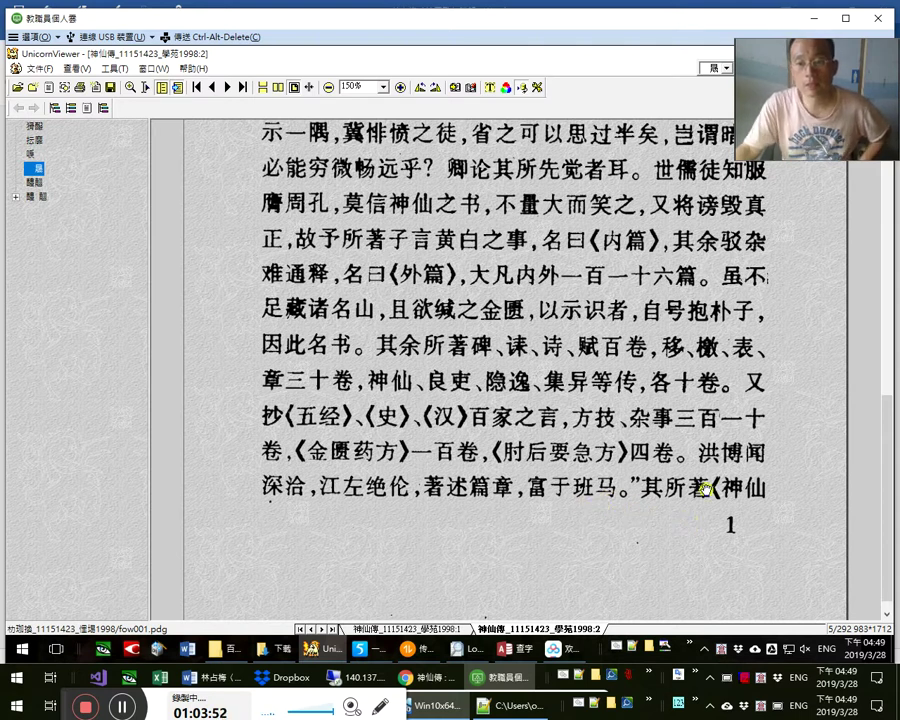
scroll(705, 489, "down", 3)
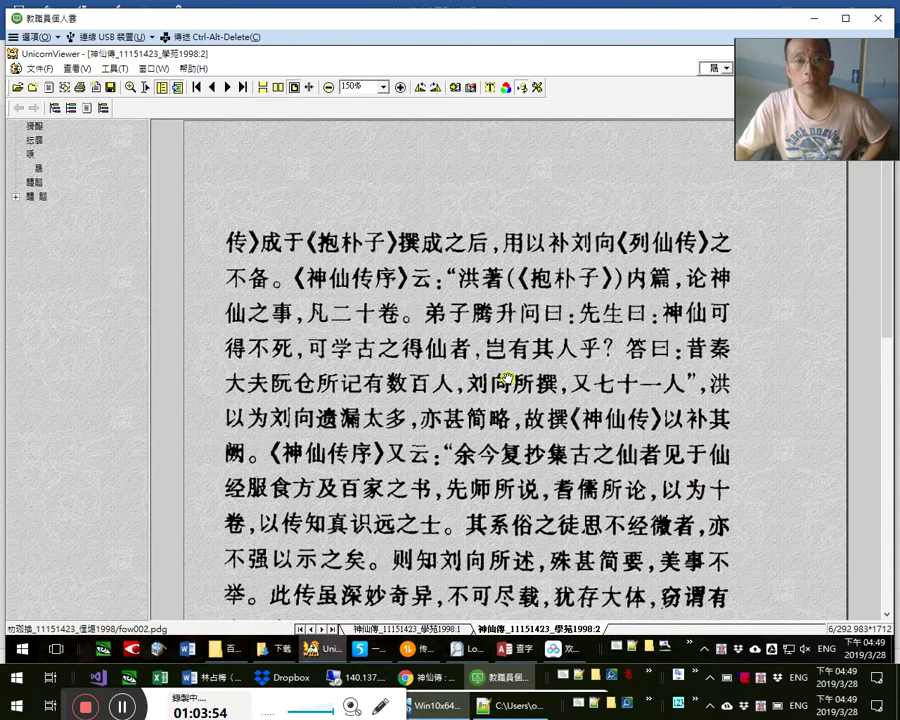
scroll(328, 235, "down", 1)
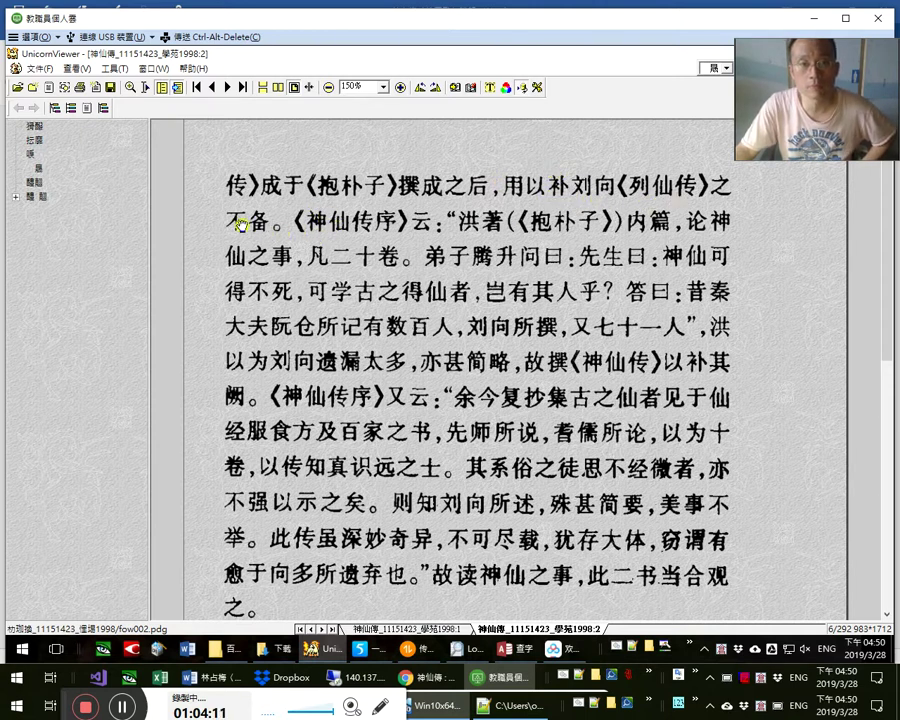
scroll(405, 220, "down", 1)
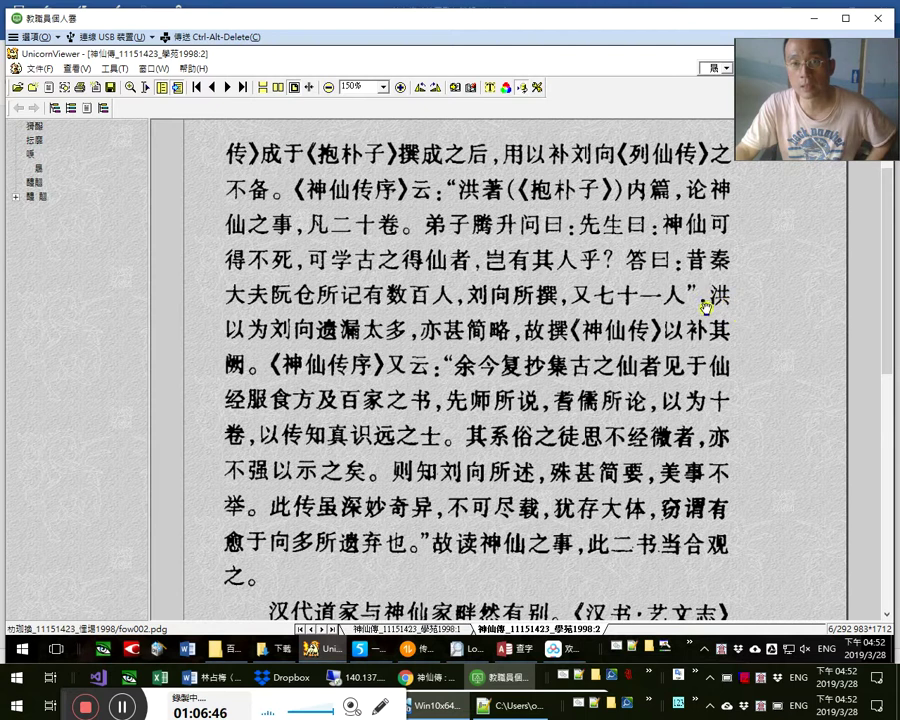
key("alt+Tab")
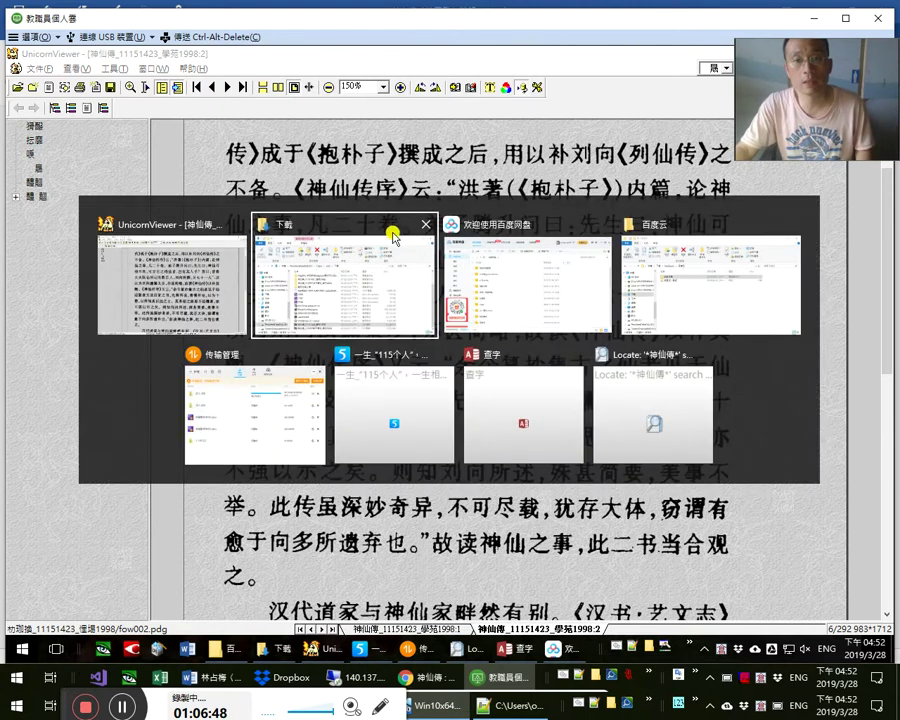
key("alt+Tab")
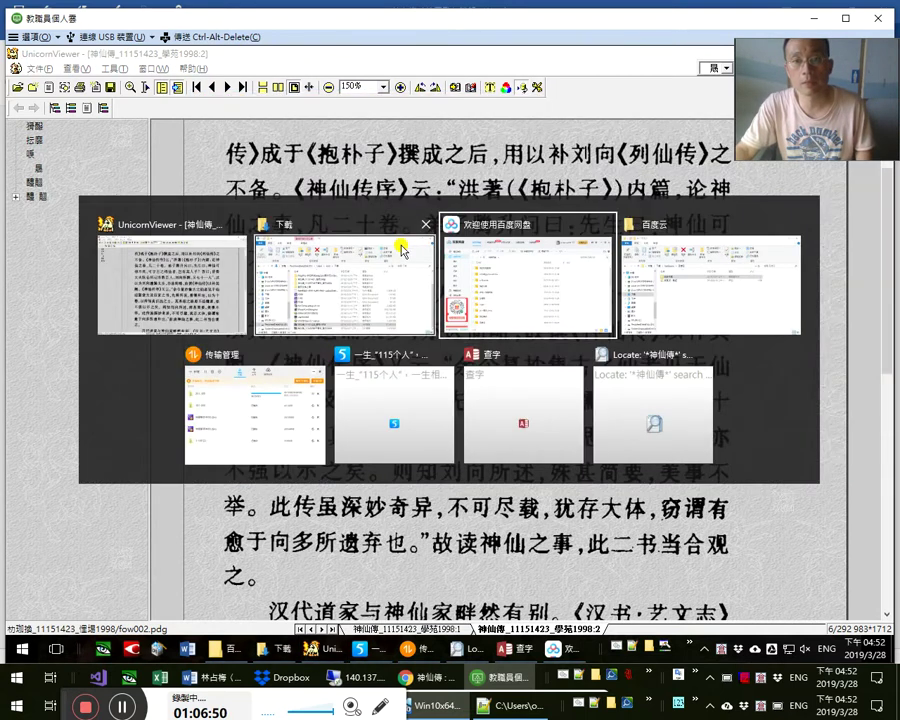
key("alt+shift+Tab")
key("alt+shift+Tab")
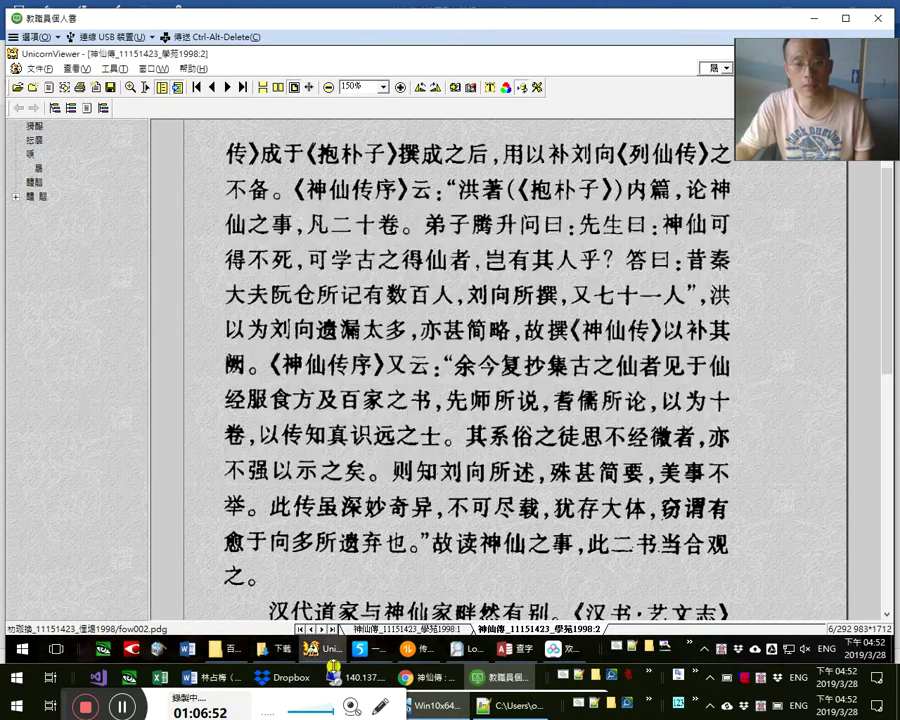
Switch to the Word commentary and continue the parenthetical note after 應是 with the words 是四庫本來
left_click(226, 678)
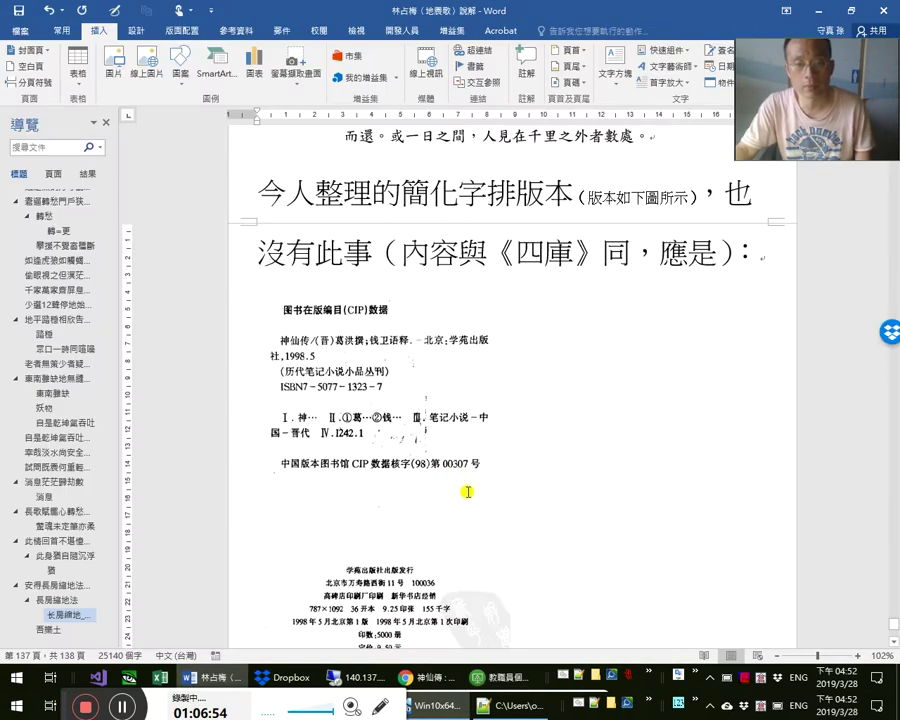
scroll(476, 520, "down", 1)
scroll(476, 498, "down", 1)
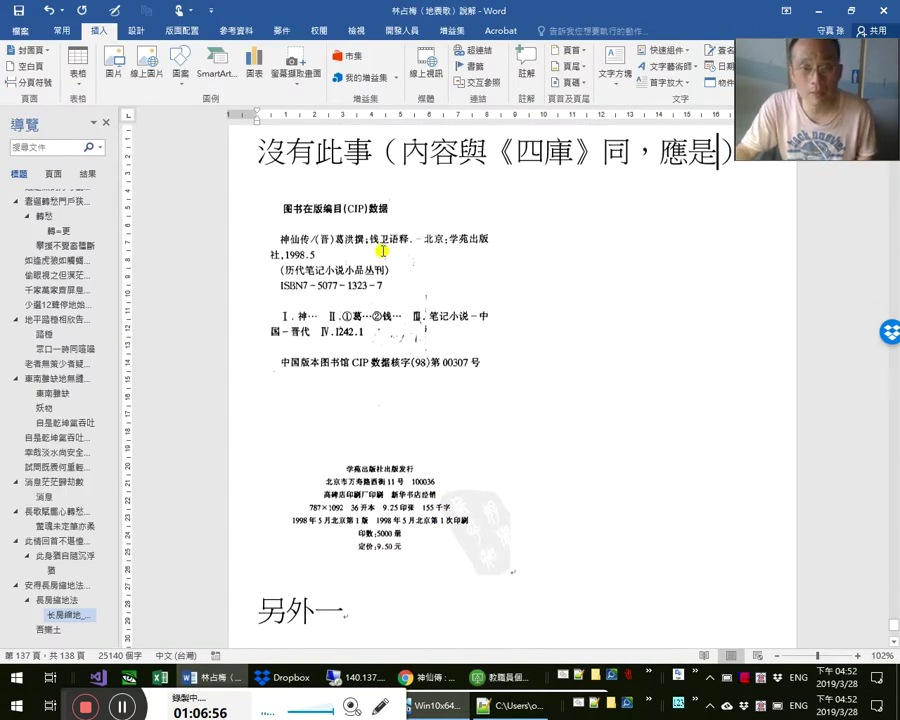
scroll(480, 344, "up", 4)
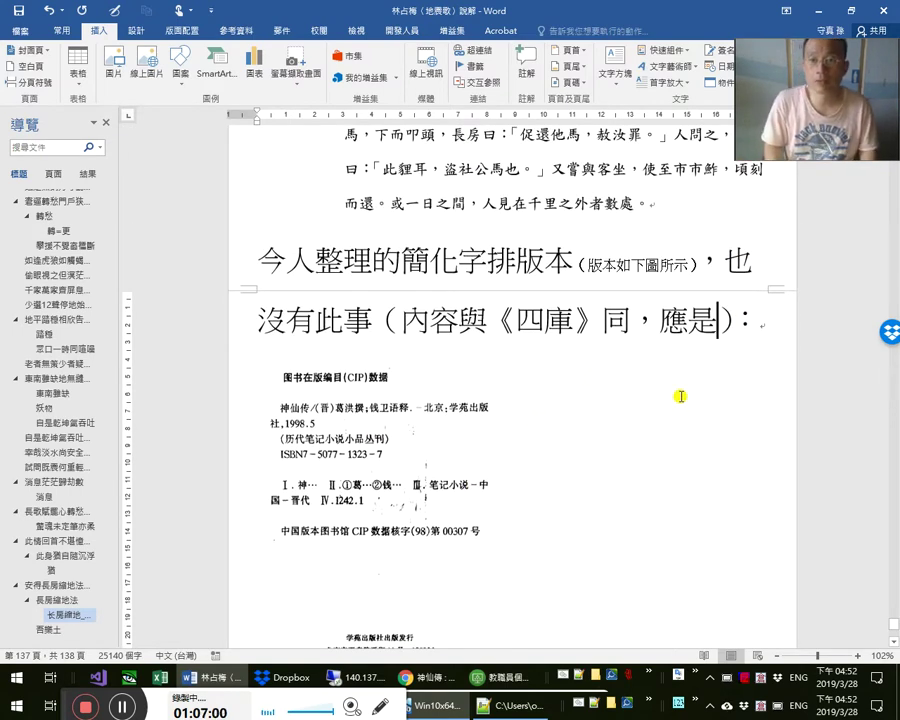
type("是《四庫")
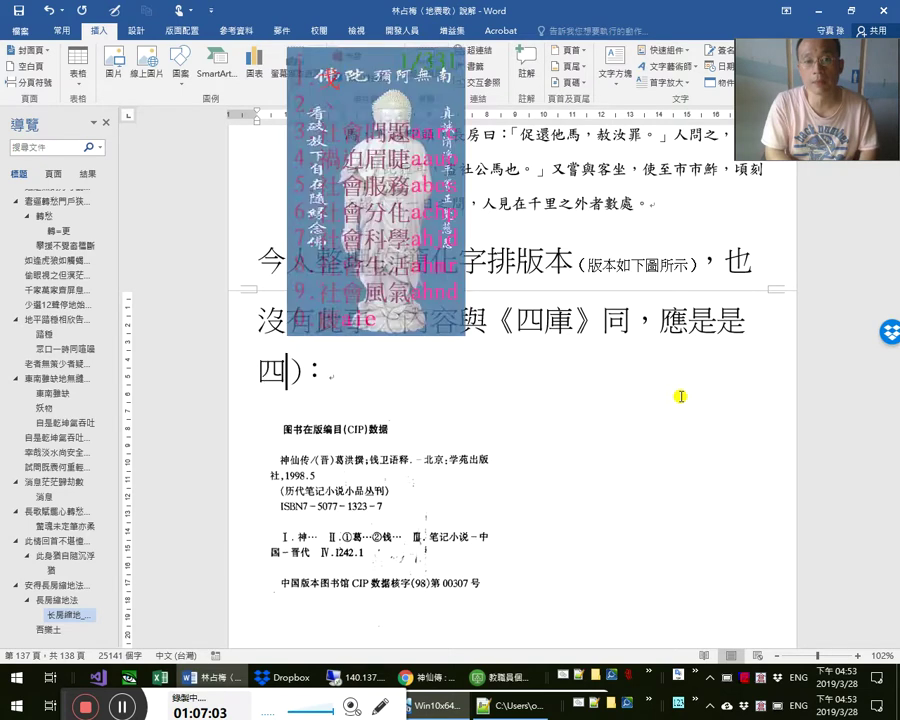
type("本來")
Enclose 四庫 in the title marks 《》 and replace the duplicated 是 before it with 據
key("Left")
key("Left")
key("Left")
key("Left")
type("《")
key("Right")
key("Left")
type("》")
key("Up")
key("End")
key("Left")
key("Delete")
type("據")
scroll(680, 396, "down", 3)
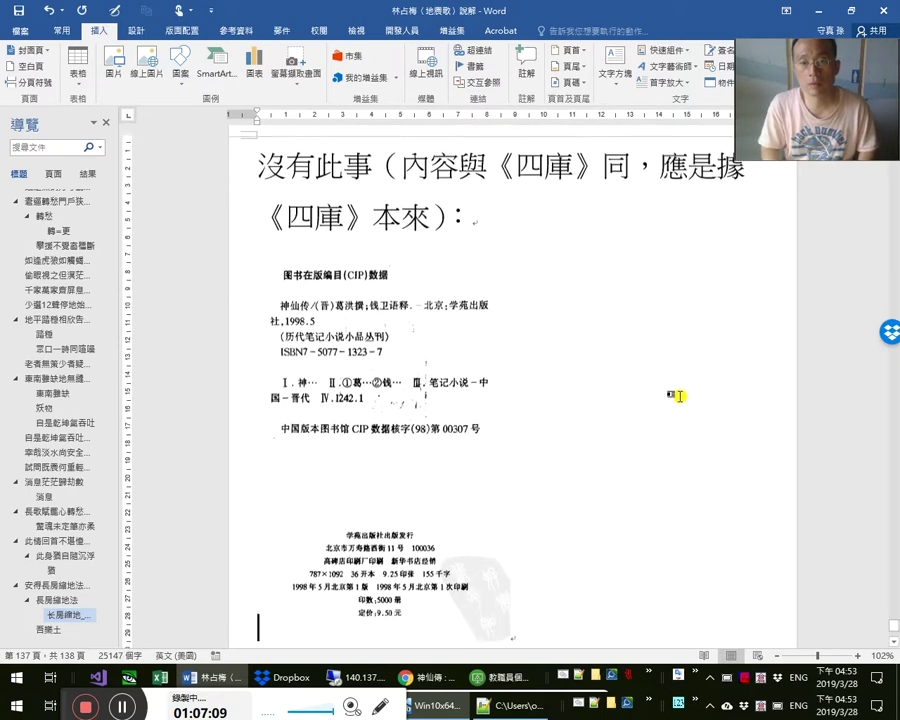
Add 錄入 at the end of the parenthetical note and remove 來 so that it ends with 《四庫》本錄入
key("Up")
key("Down")
key("Up")
key("End")
key("Left")
key("Left")
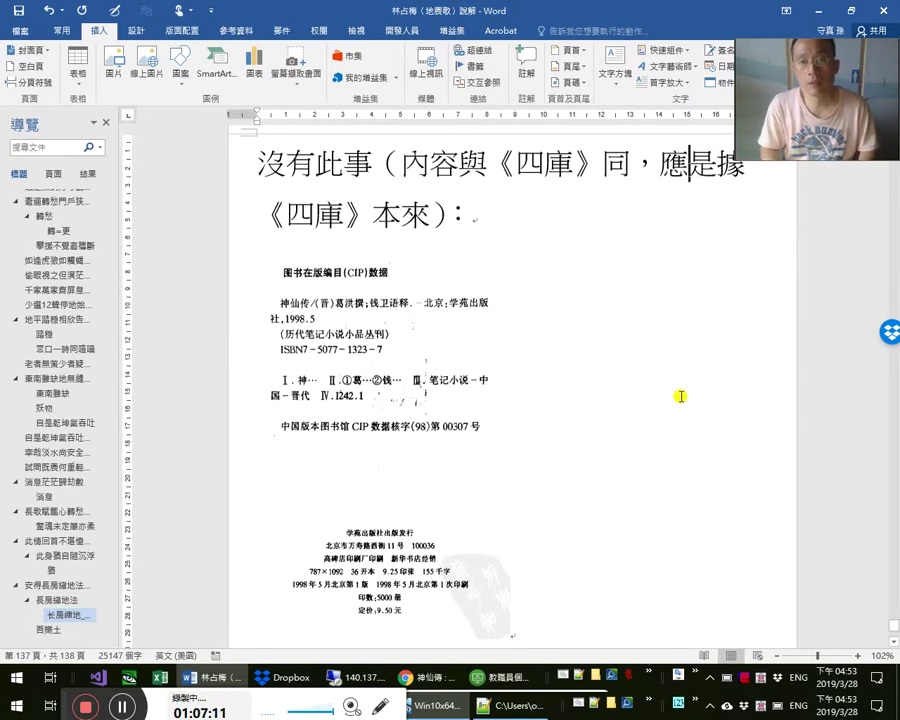
key("Left")
type("錄入")
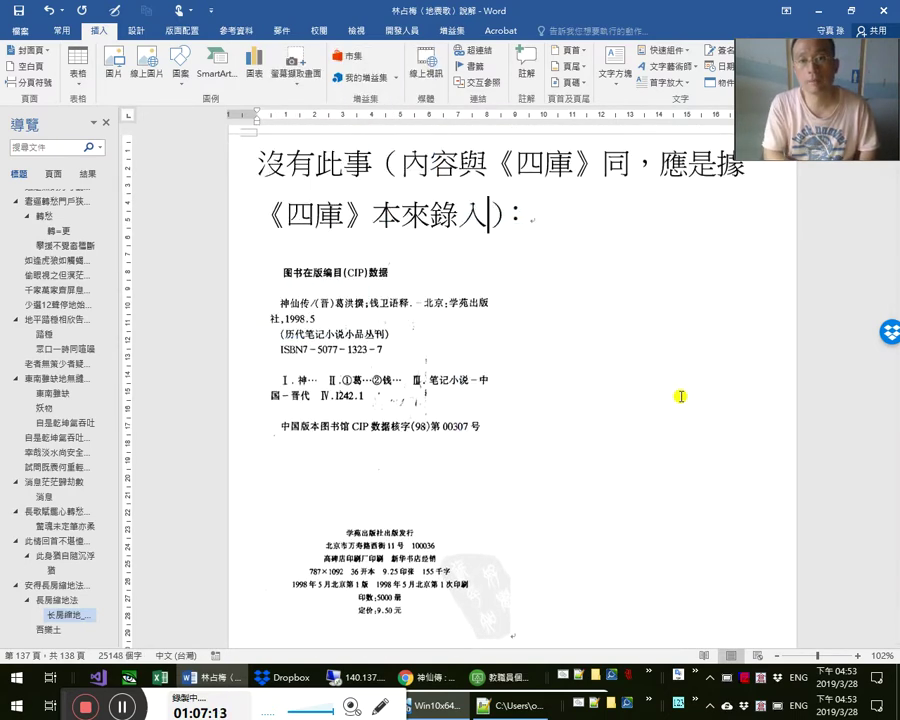
key("Left")
key("Left")
key("BackSpace")
key("shift+Right")
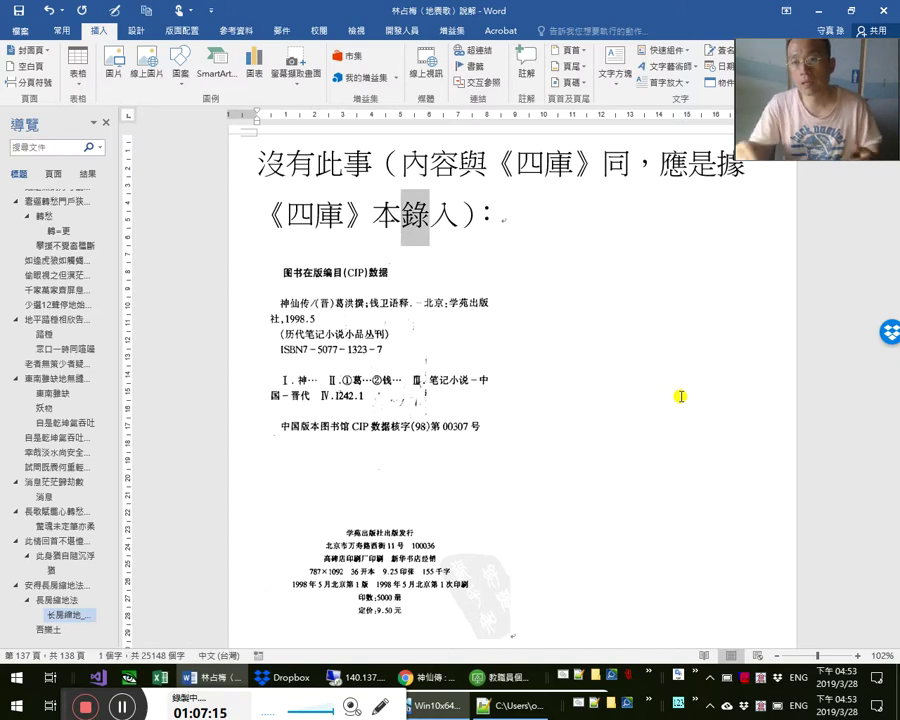
Insert the annotator's name, as credited in the pictured CIP data, after 今人 in the sentence on the simplified-character edition
scroll(592, 382, "up", 1)
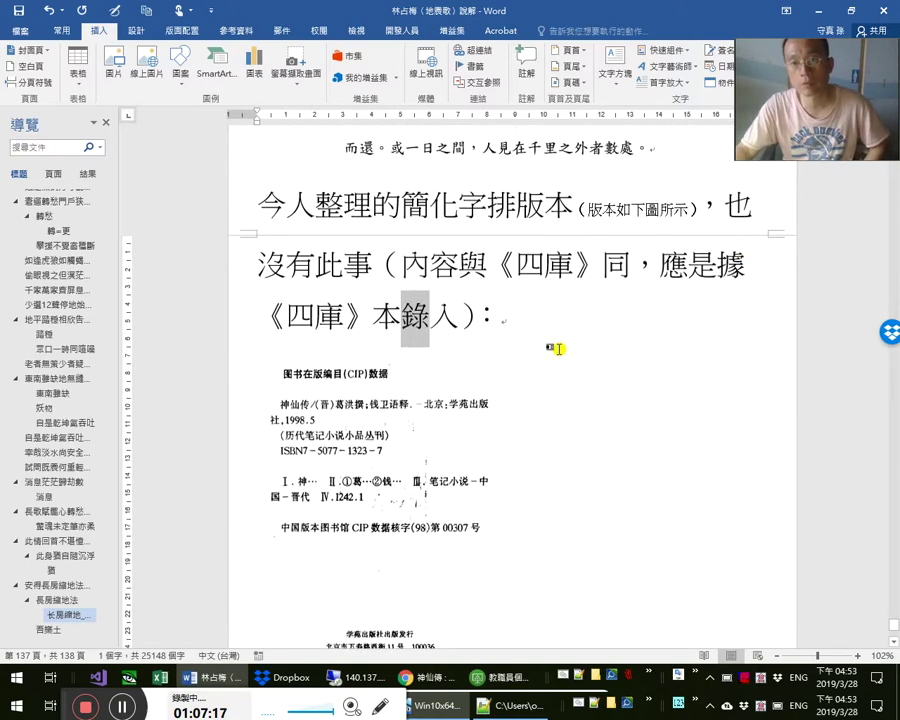
scroll(562, 320, "down", 1)
scroll(526, 314, "up", 2)
left_click(319, 293)
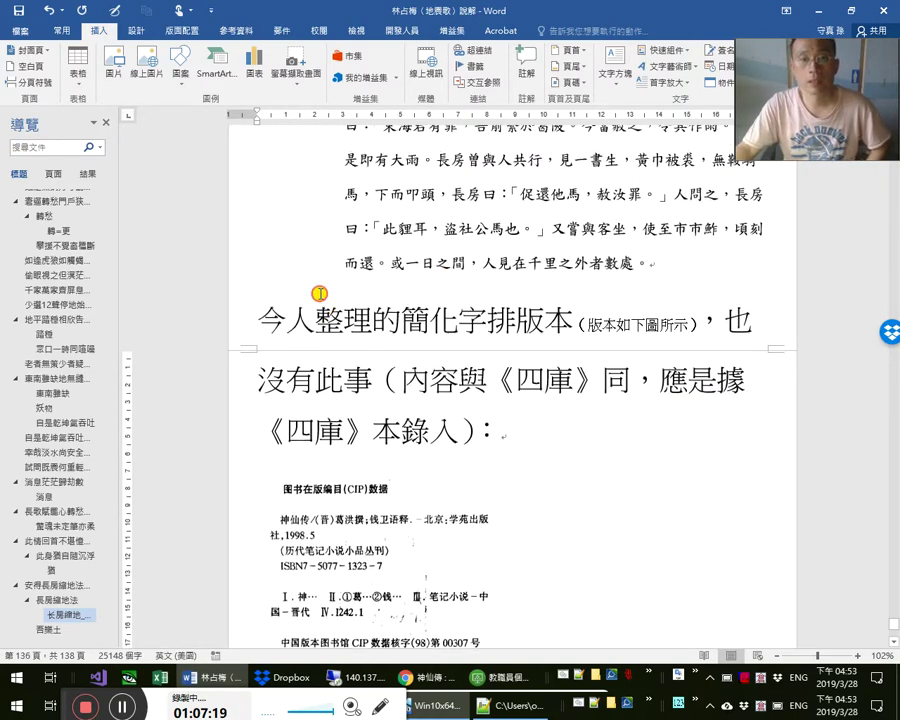
key("Left")
key("Left")
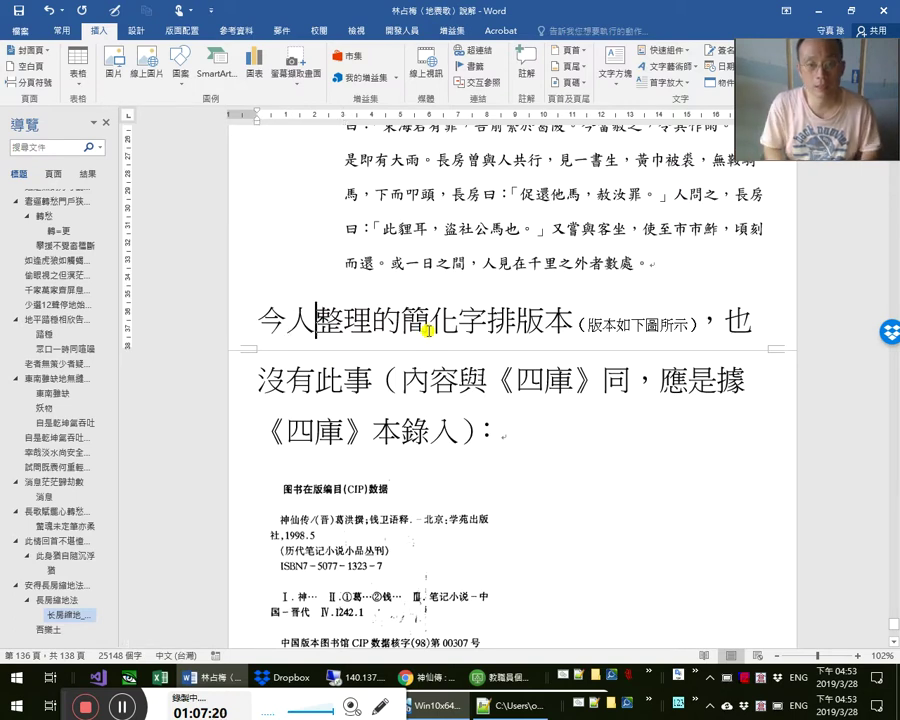
type("錢")
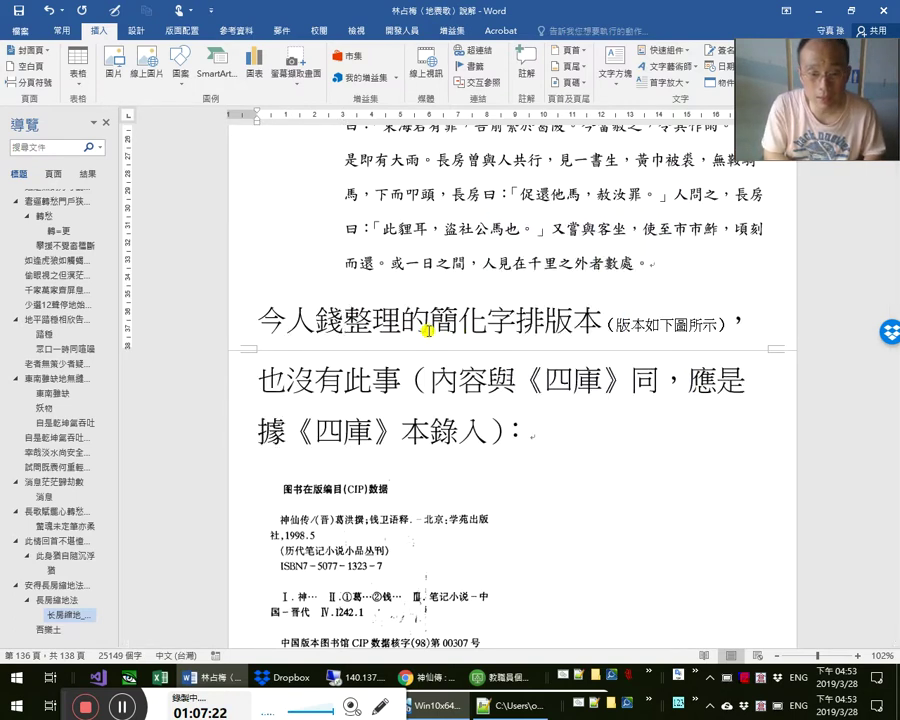
type("衛")
Select the inserted annotator's name to check it against the CIP data, and save the document
key("shift+Left")
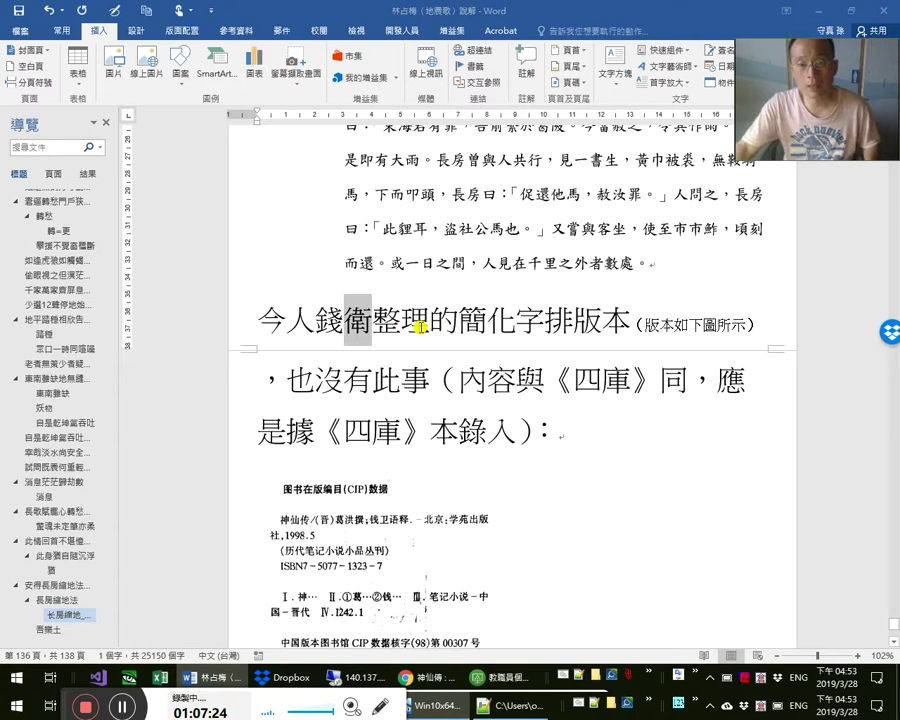
key("shift+Left")
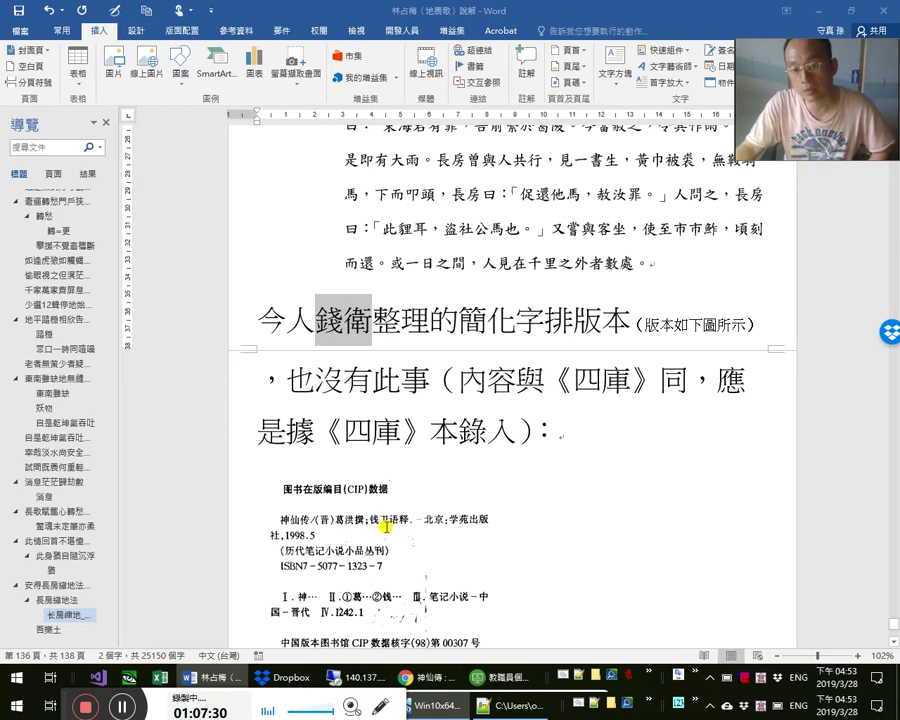
left_click(345, 322)
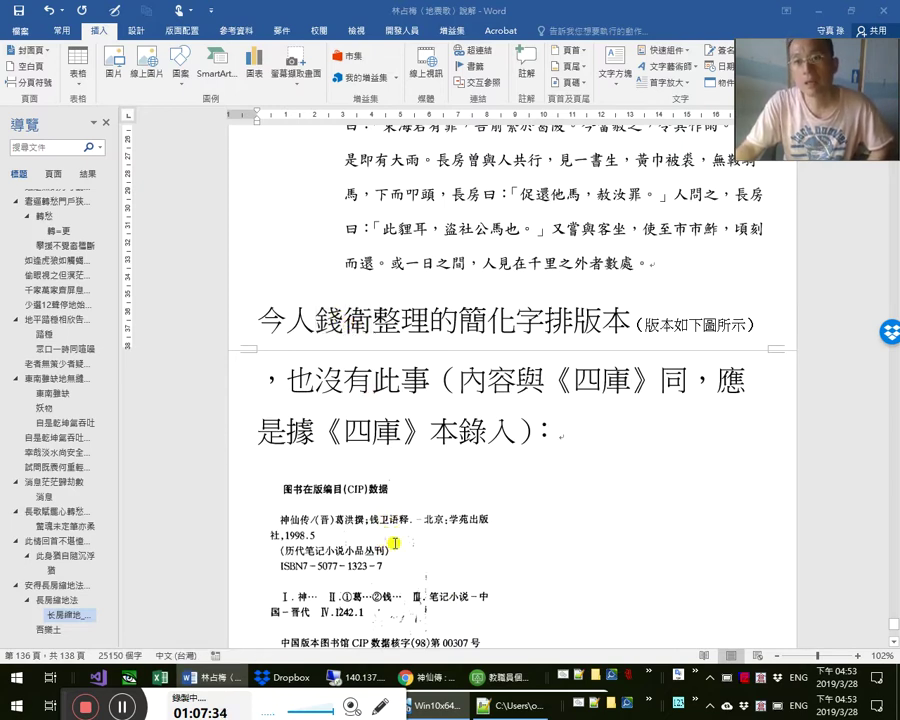
left_click(372, 322)
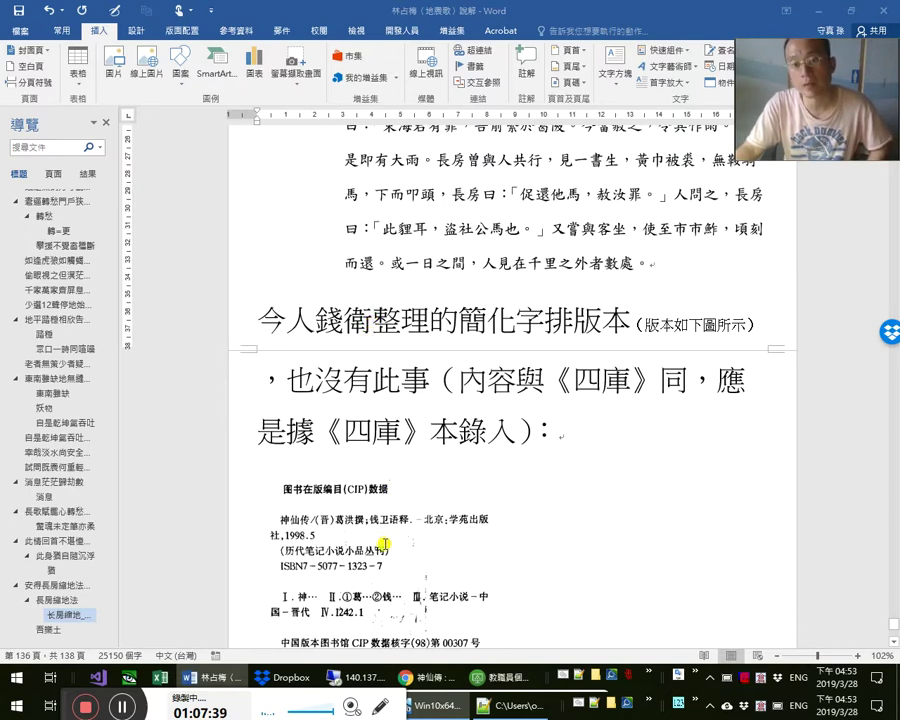
left_click_drag(325, 325, 366, 326)
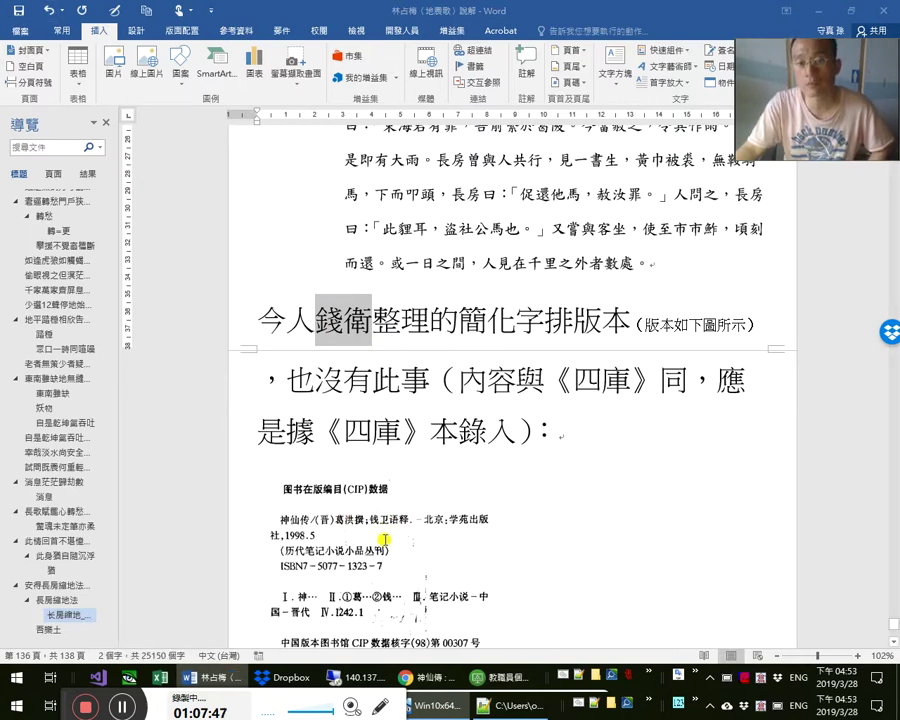
key("ctrl+s")
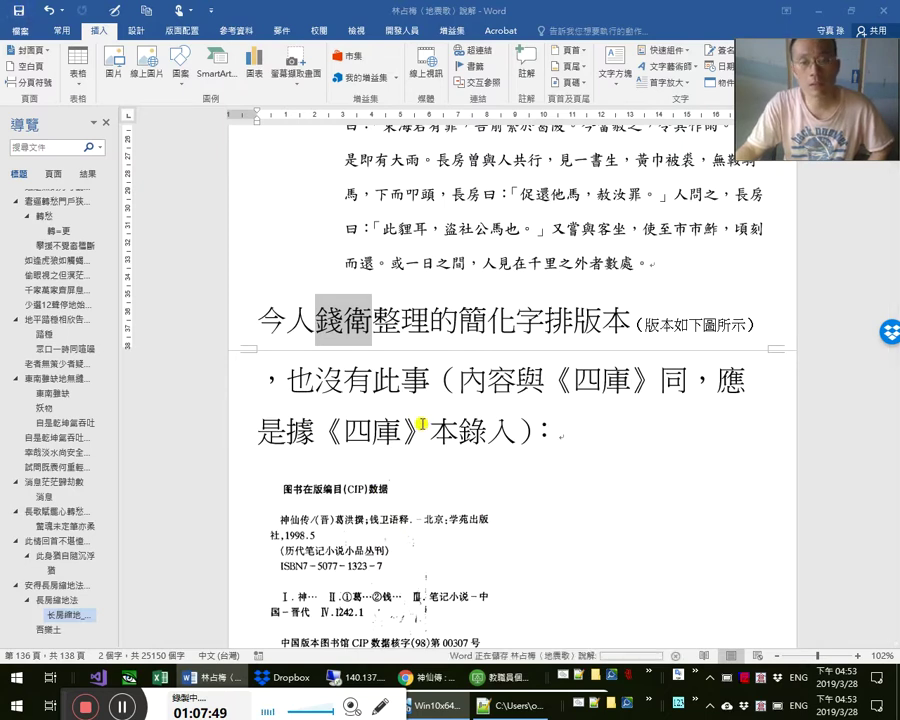
left_click(423, 424)
scroll(482, 520, "down", 2)
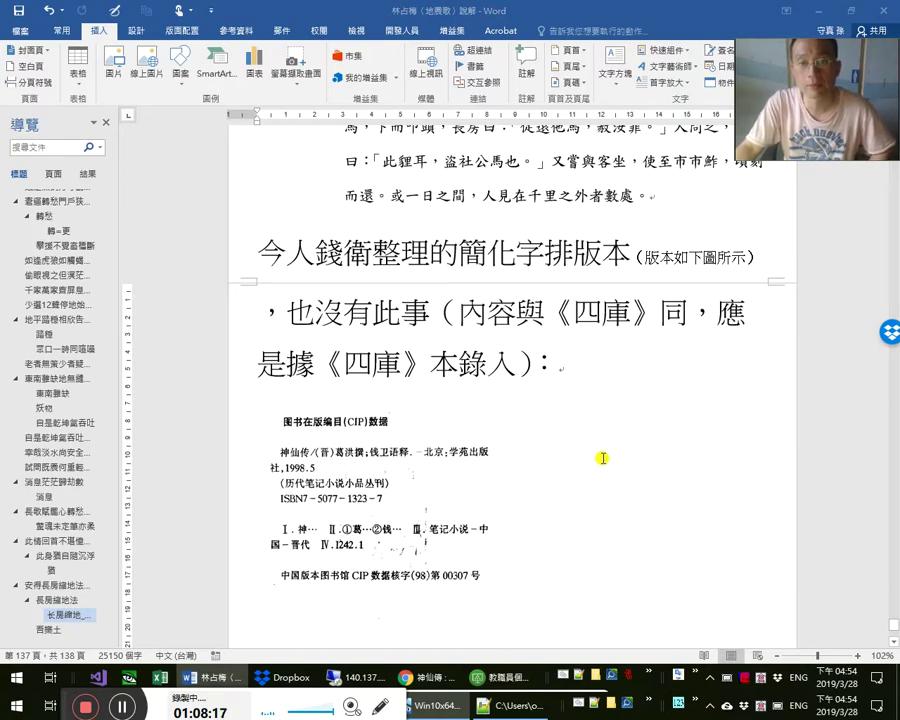
left_click(350, 252)
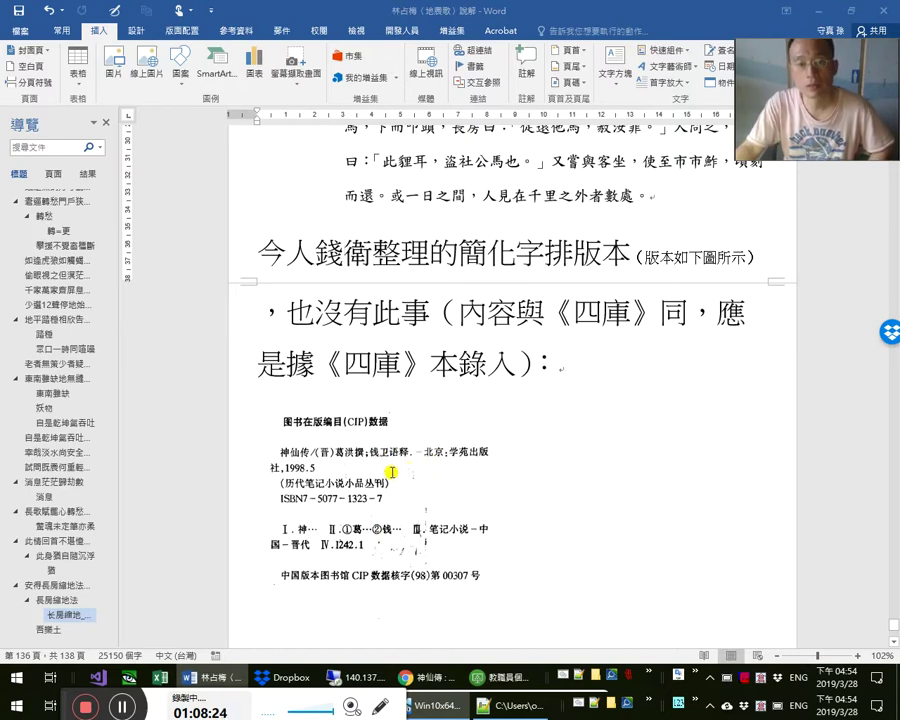
left_click(460, 255)
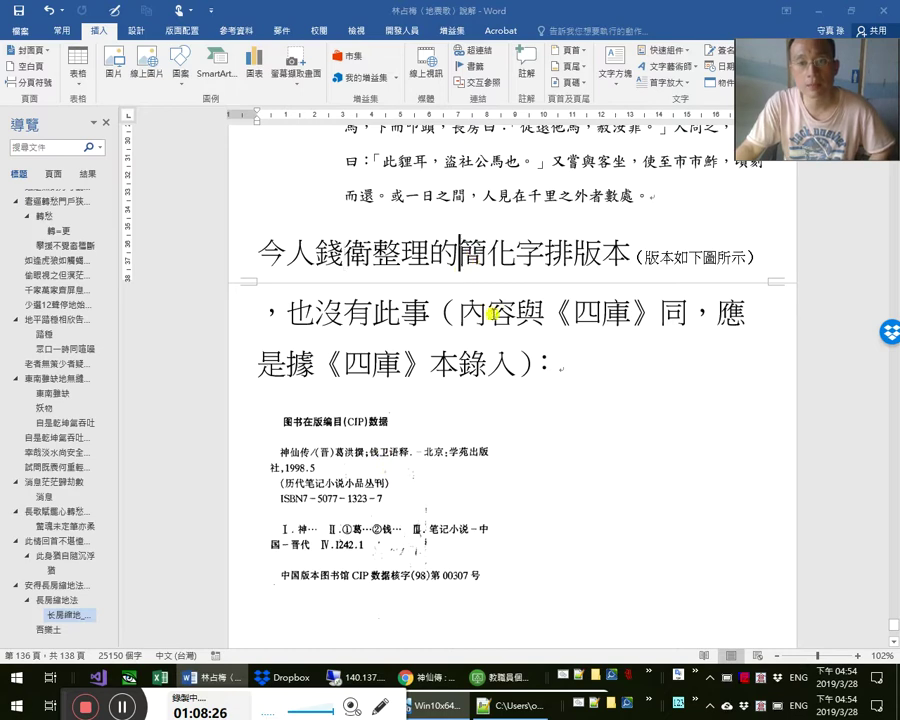
scroll(556, 391, "up", 3)
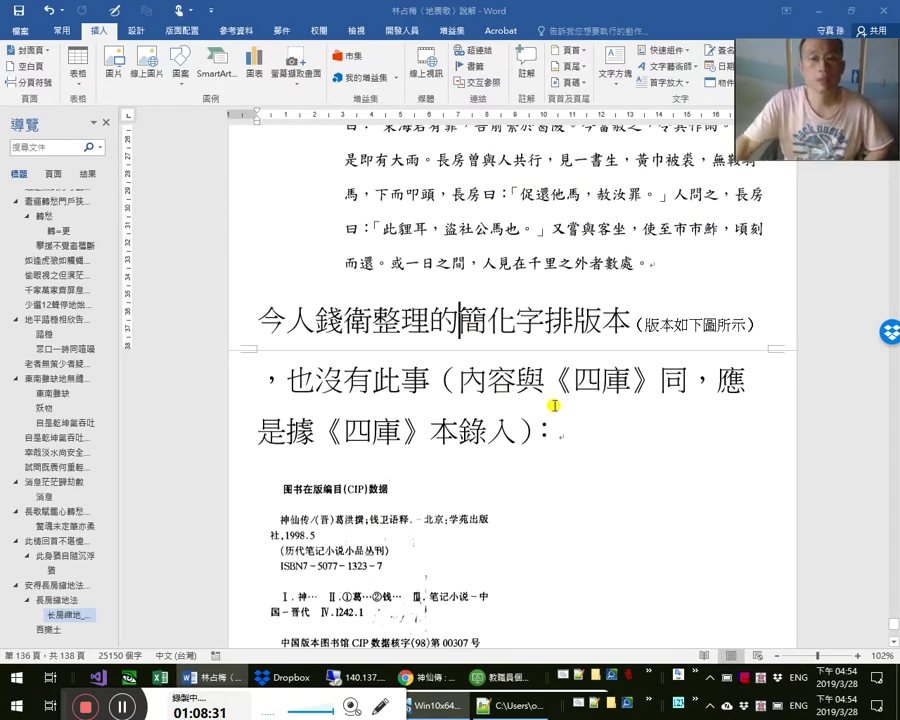
left_click(516, 320)
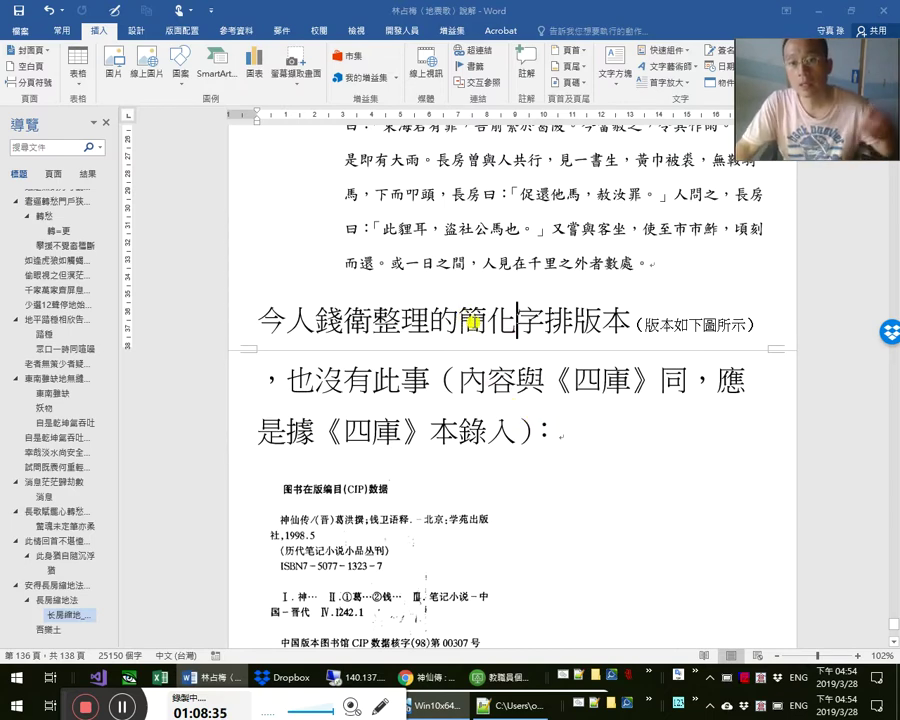
left_click_drag(462, 316, 527, 329)
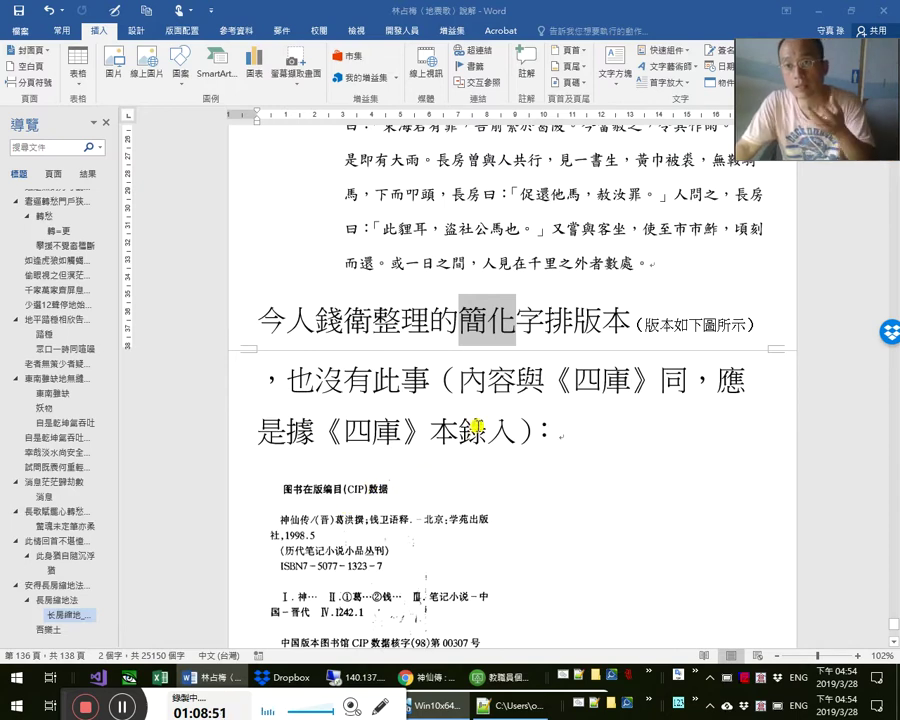
left_click(432, 680)
mouse_move(436, 683)
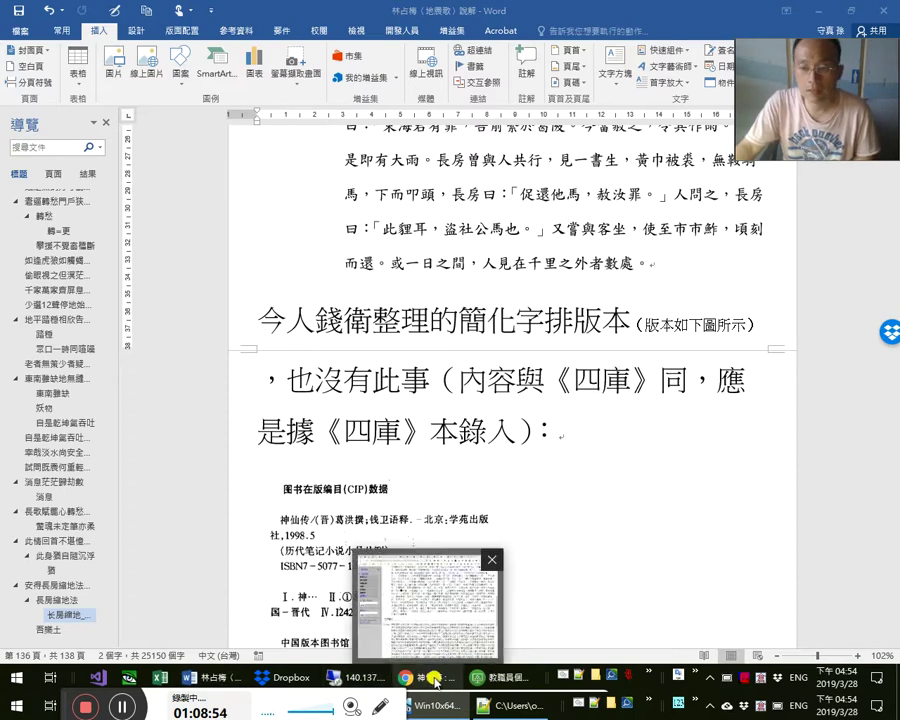
left_click(498, 424)
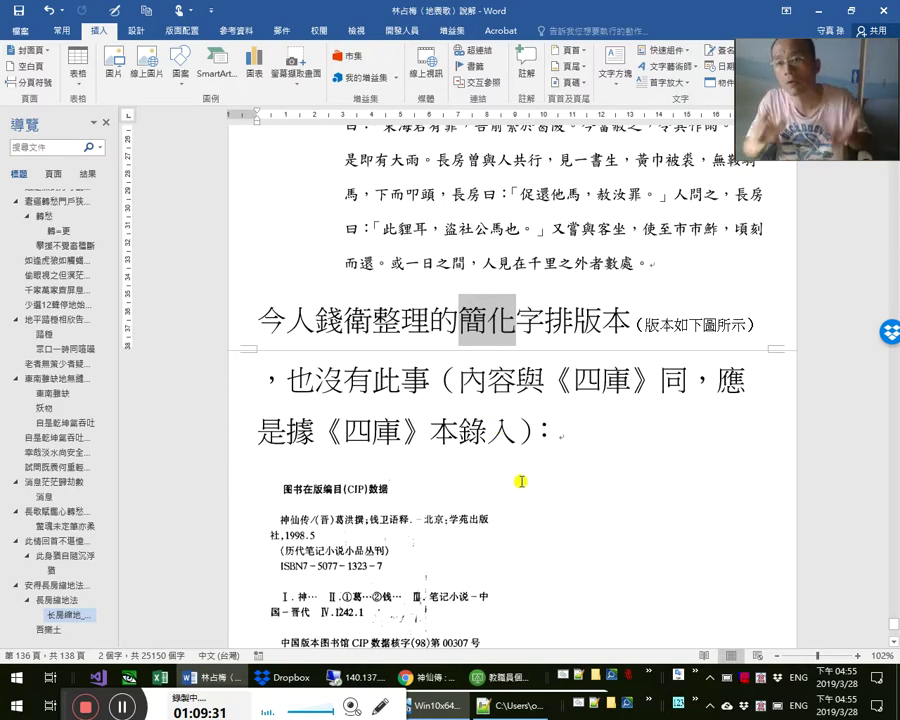
left_click(570, 432)
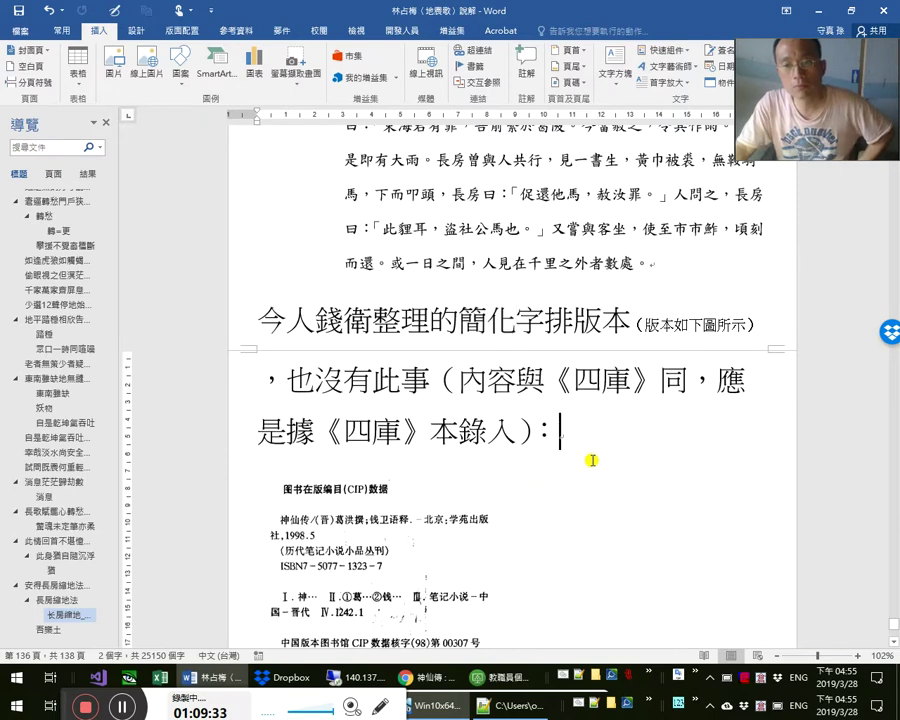
scroll(646, 514, "down", 3)
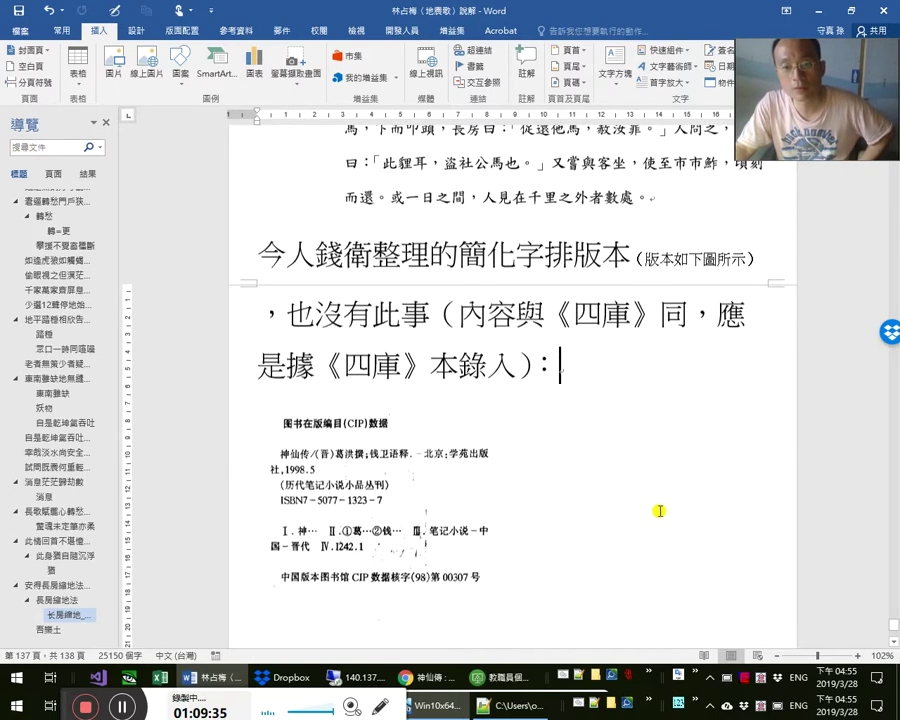
Proofread the sentence on the simplified-character edition, including its parenthetical note about the 《四庫》 text
scroll(645, 515, "up", 2)
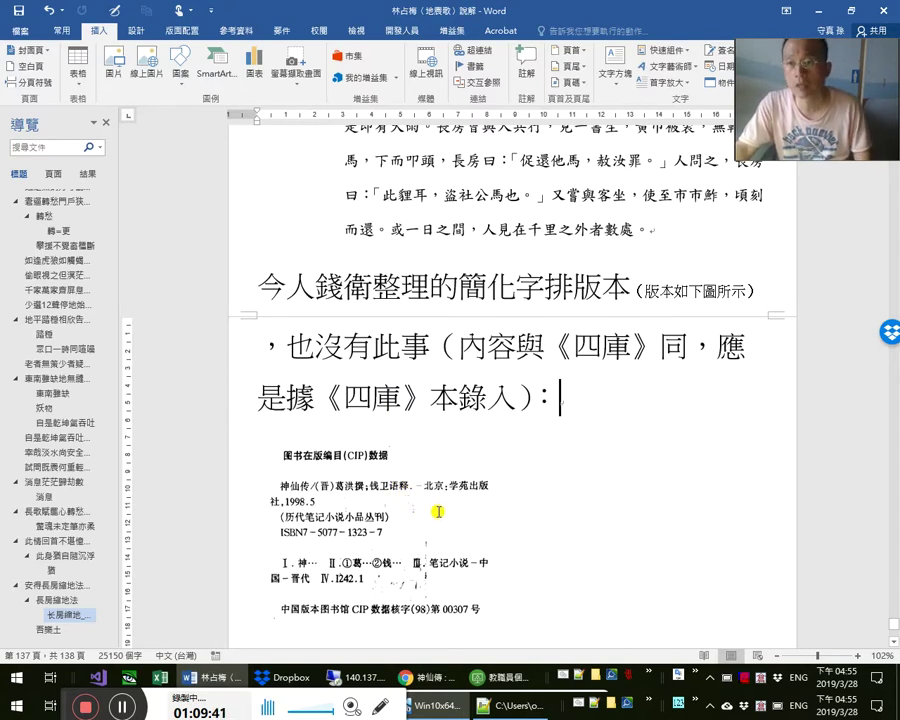
left_click(489, 398)
scroll(567, 506, "up", 1)
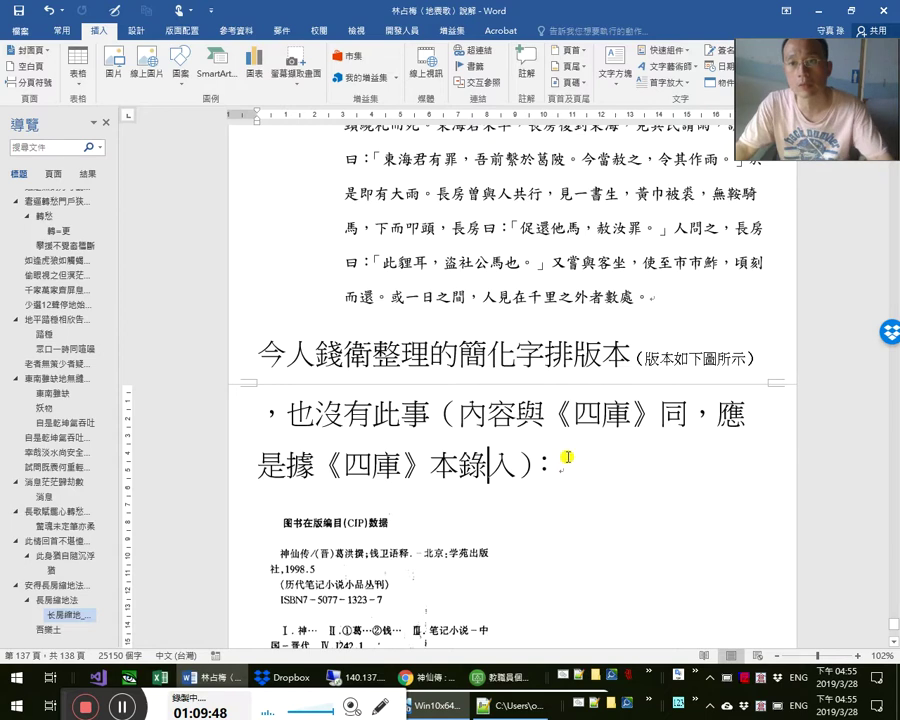
left_click(460, 354)
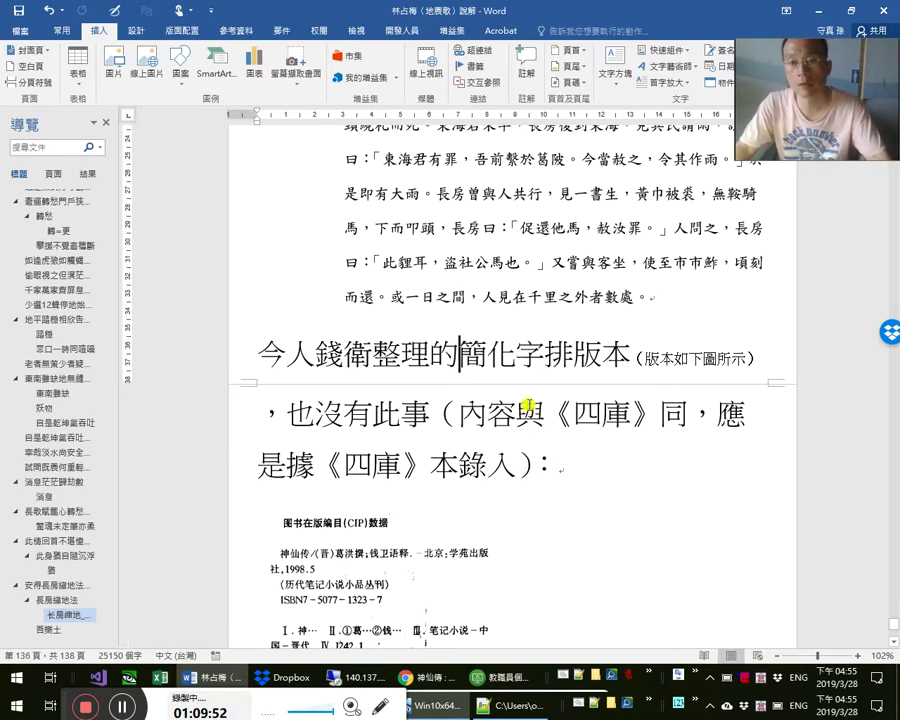
left_click_drag(542, 360, 446, 360)
left_click(494, 413)
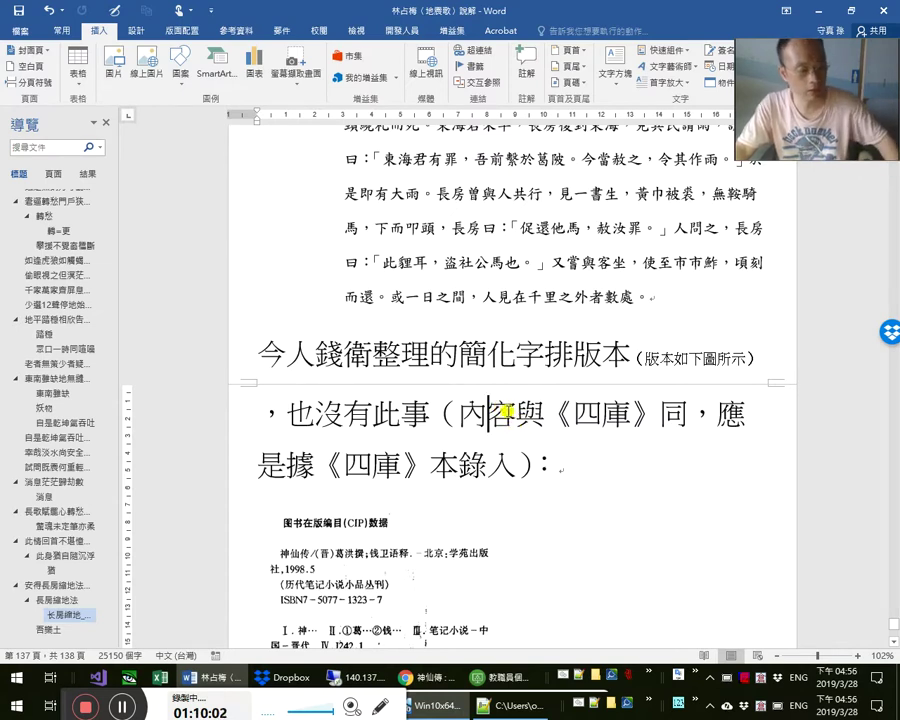
left_click(496, 453)
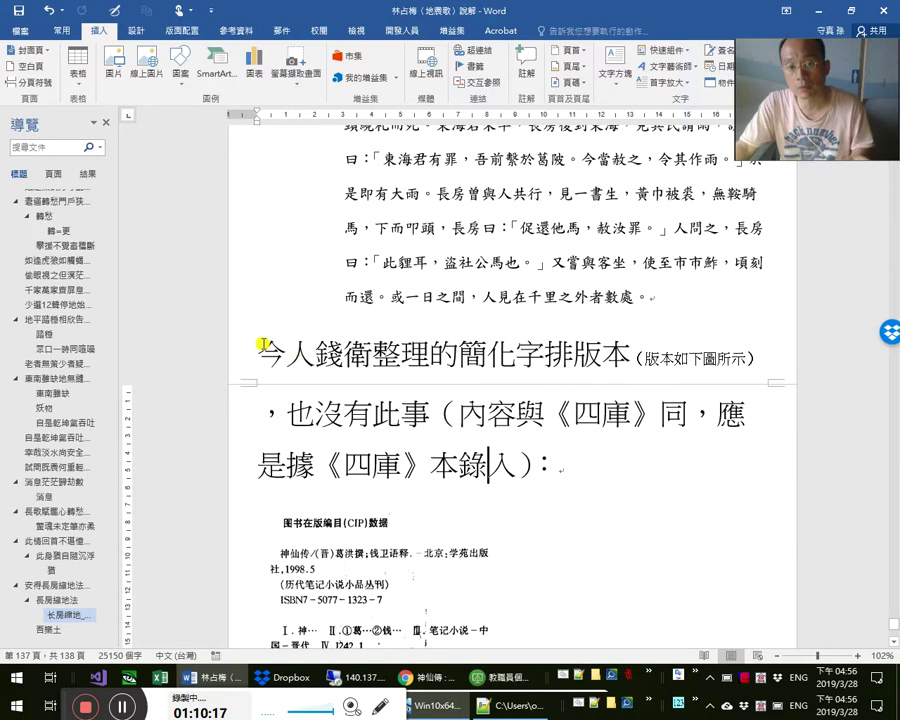
triple_click(576, 468)
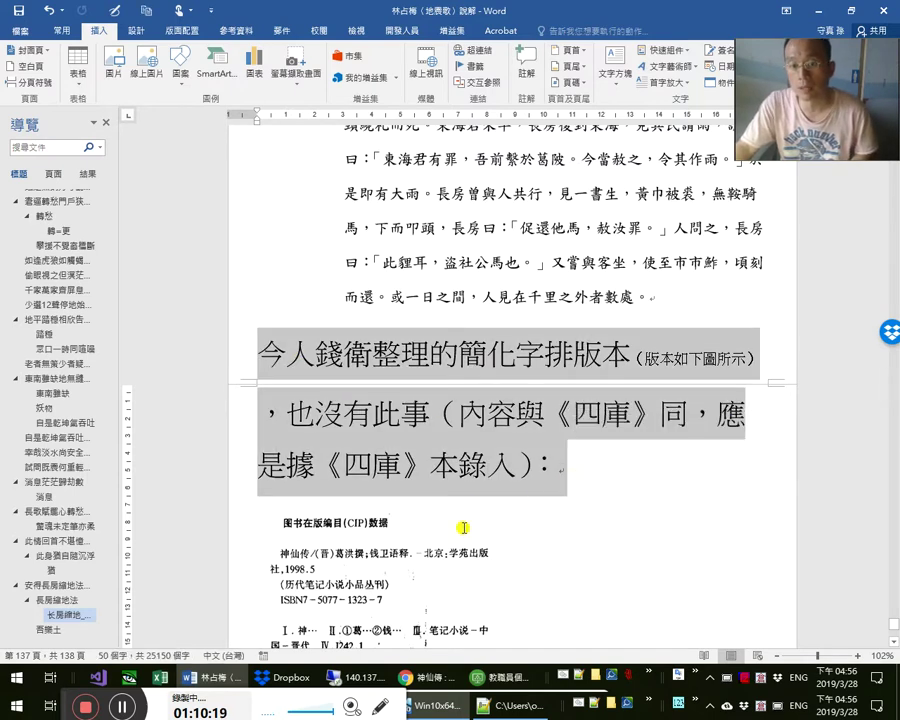
left_click(409, 594)
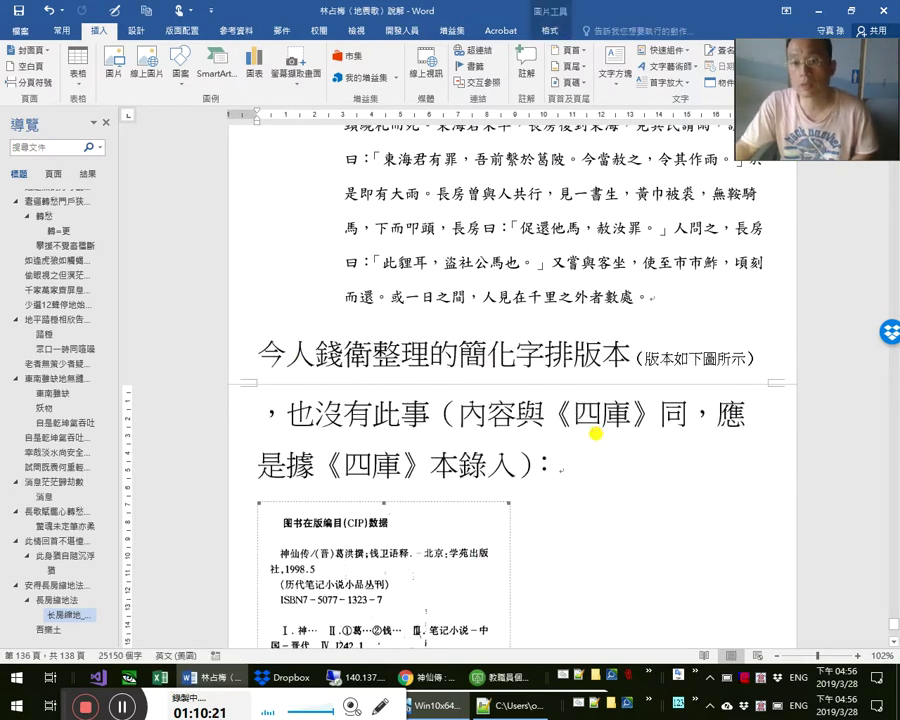
left_click(603, 414)
left_click(391, 536)
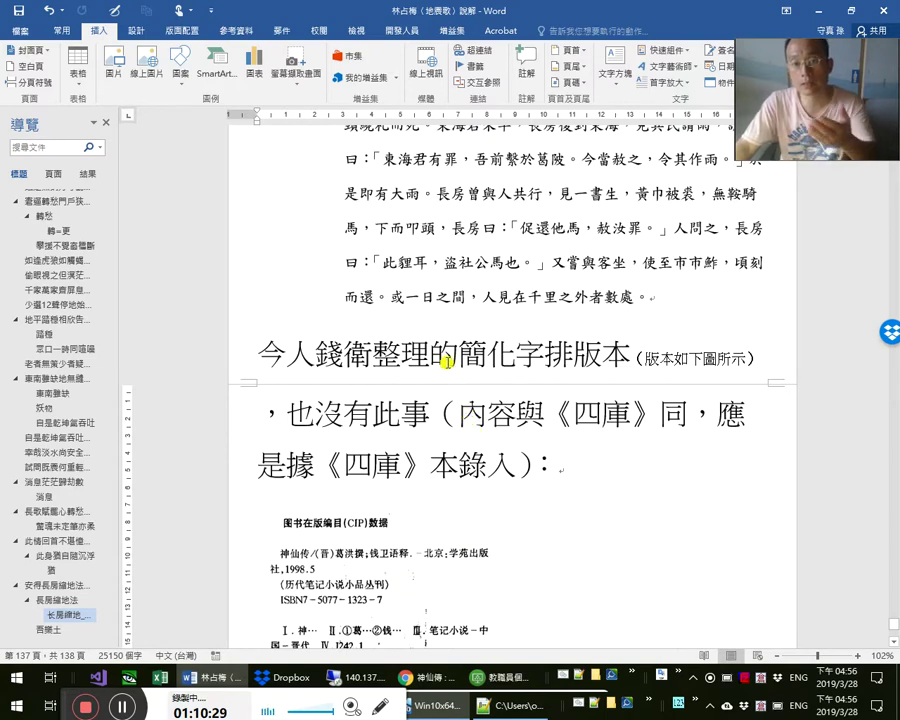
double_click(494, 352)
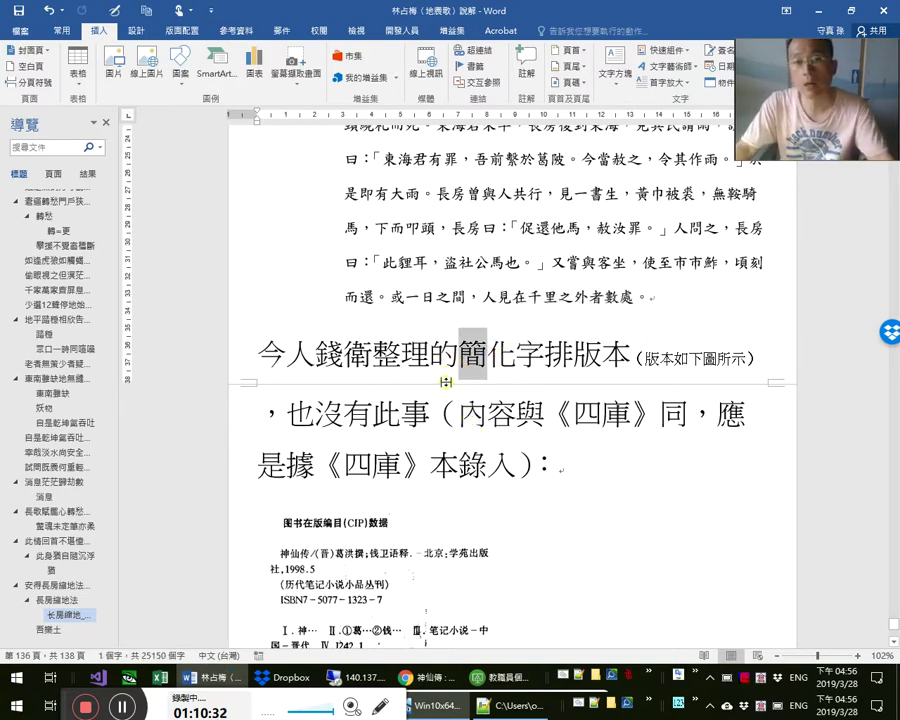
left_click(455, 368)
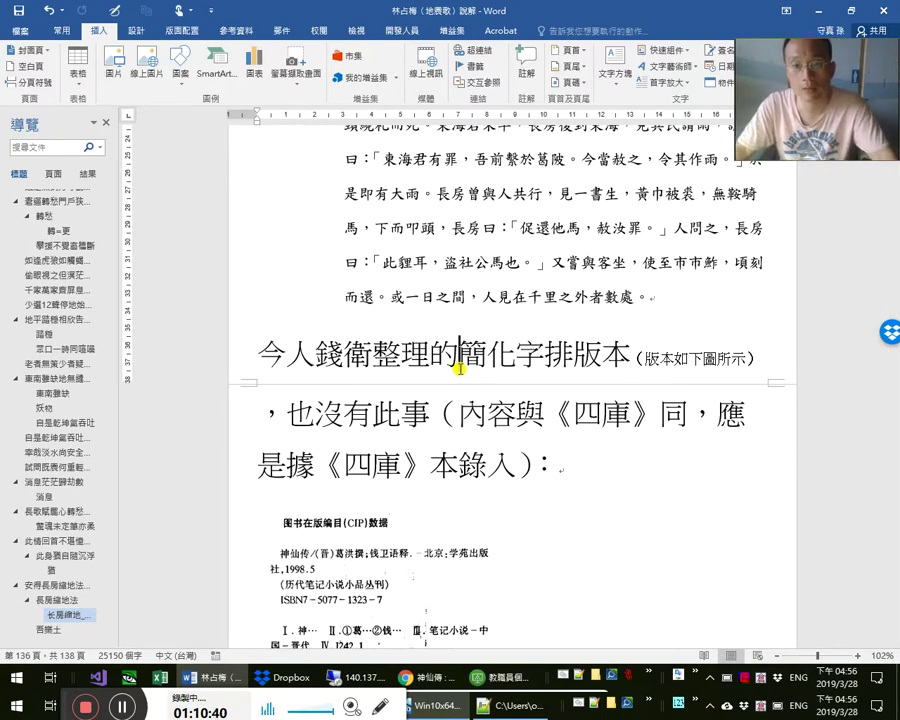
Examine the 學苑出版社 imprint and CIP data in the picture below the sentence on the simplified-character edition
left_click(409, 355)
scroll(585, 443, "up", 1)
scroll(585, 443, "up", 3)
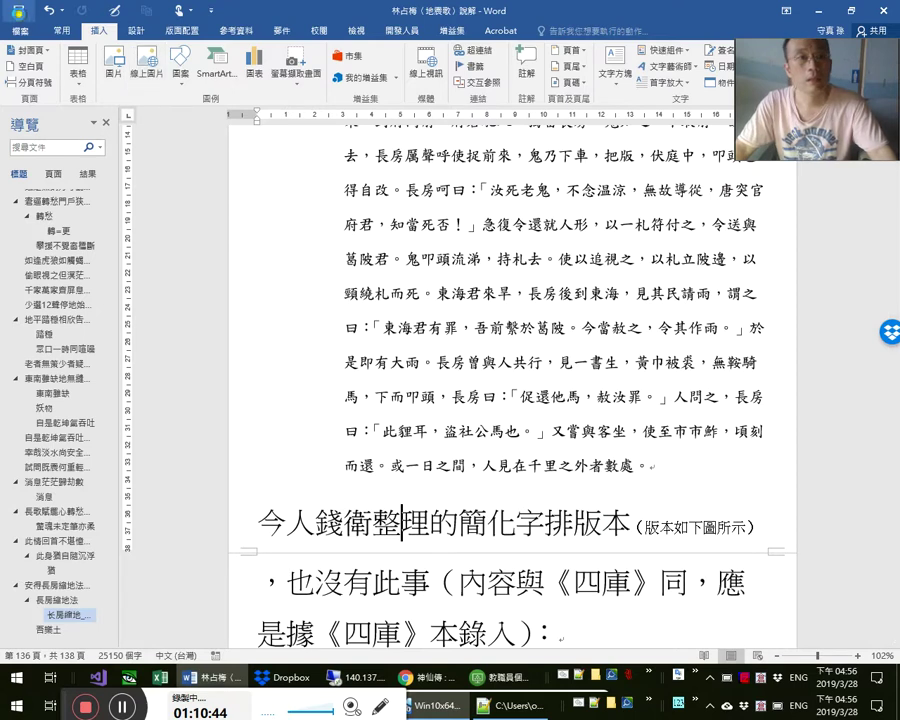
scroll(589, 512, "down", 8)
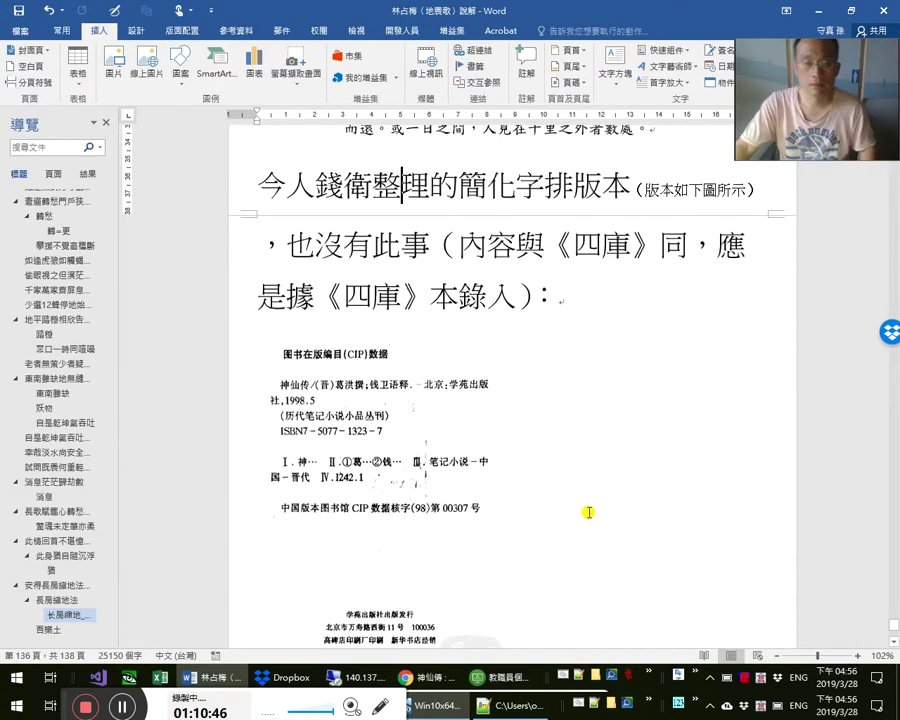
scroll(586, 496, "down", 2)
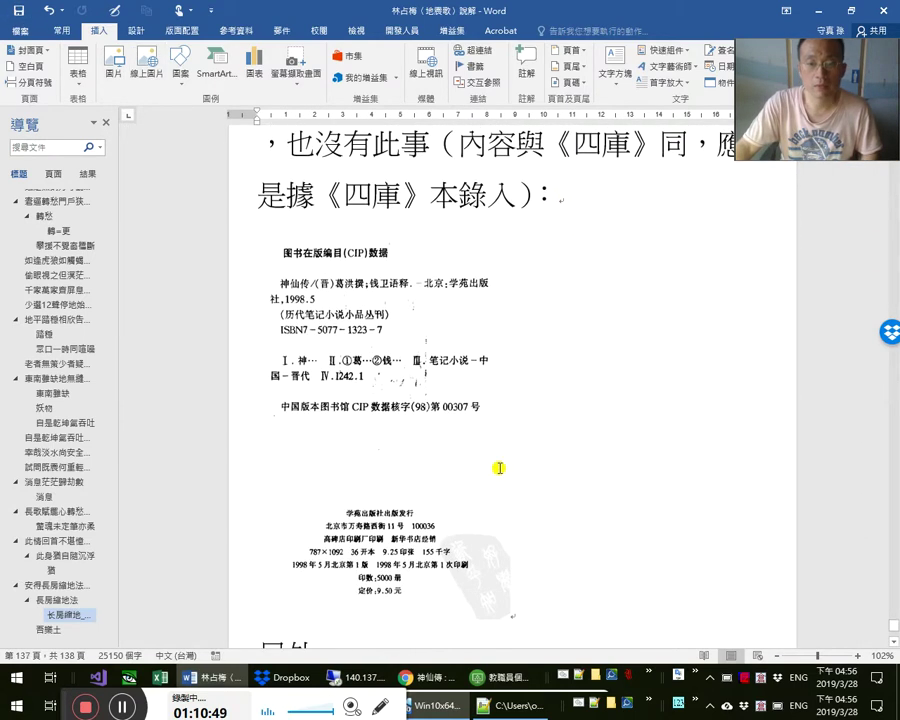
scroll(500, 467, "up", 2)
scroll(508, 467, "up", 2)
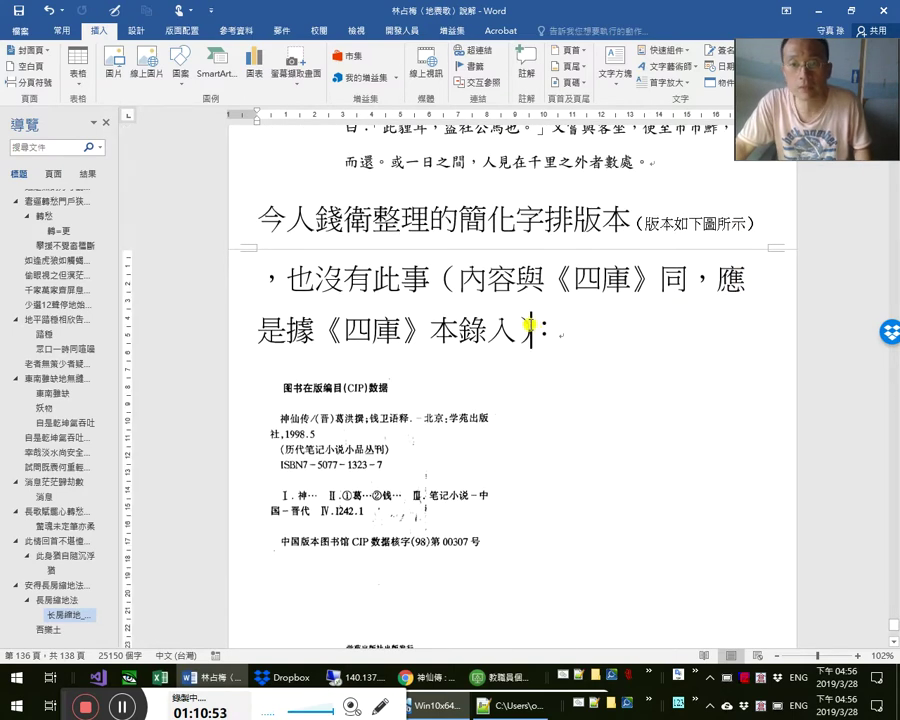
left_click(488, 328)
scroll(540, 310, "up", 2)
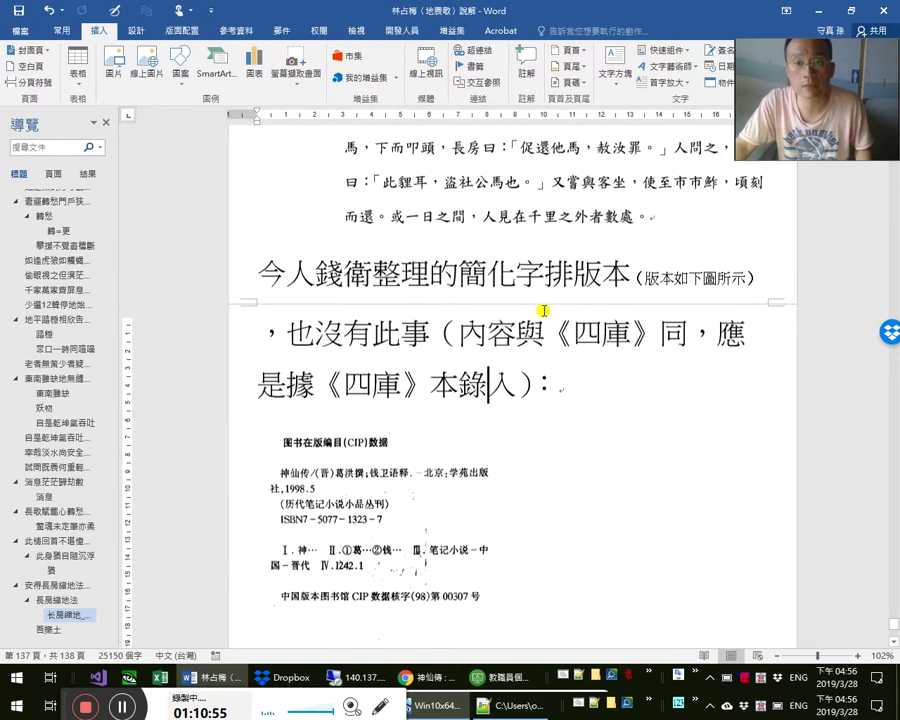
Review the end of the quoted 長房 passage together with the edition note and the pictured publication data that follow it
scroll(540, 300, "up", 1)
left_click(546, 288)
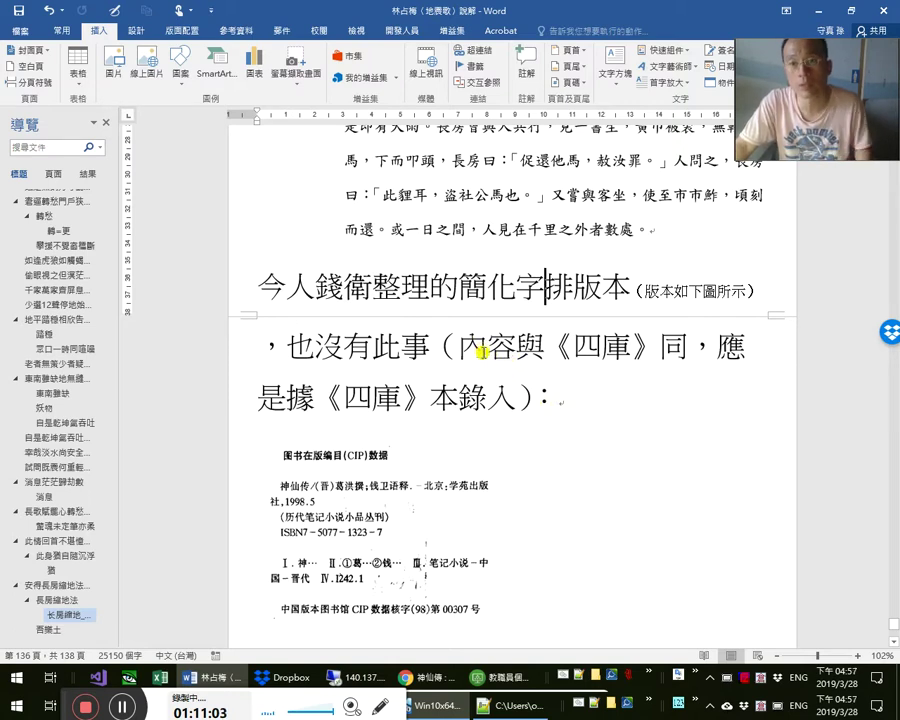
scroll(515, 385, "up", 1)
scroll(527, 393, "up", 2)
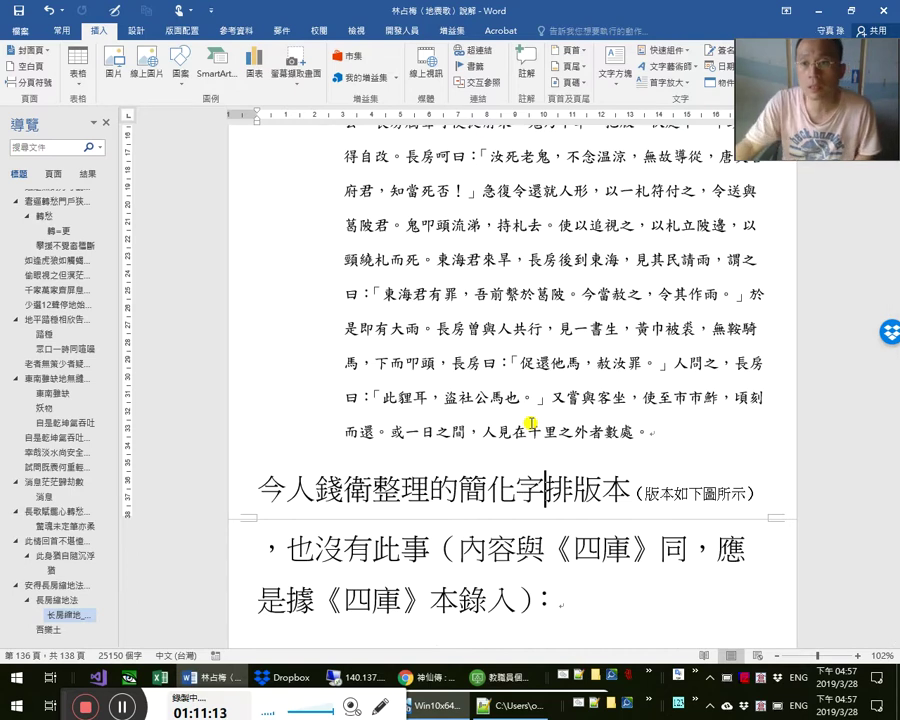
left_click_drag(860, 85, 860, 617)
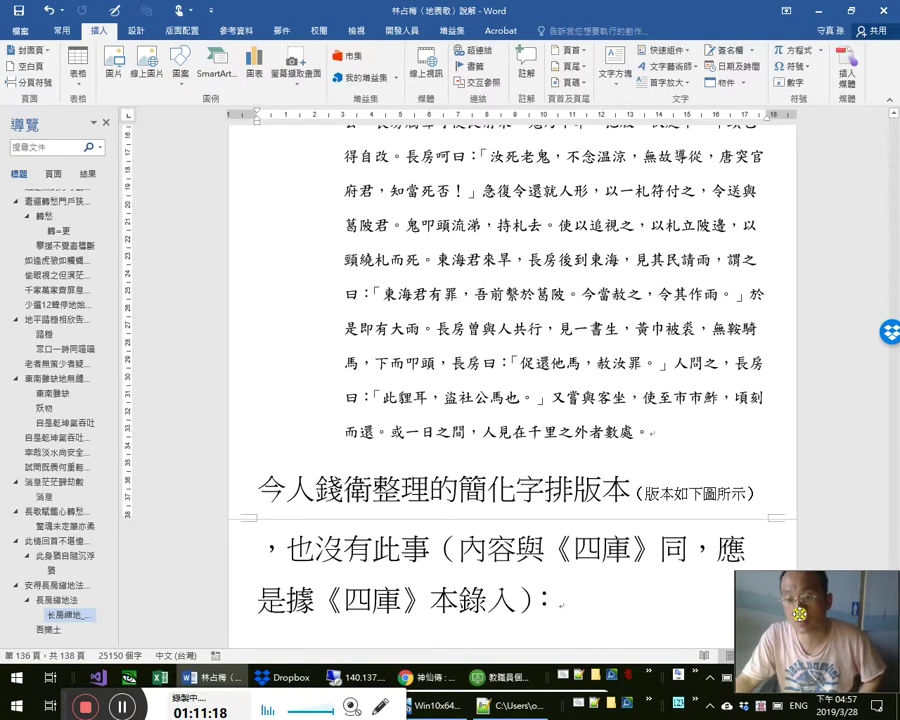
scroll(610, 526, "down", 2)
scroll(556, 490, "down", 2)
scroll(562, 490, "down", 3)
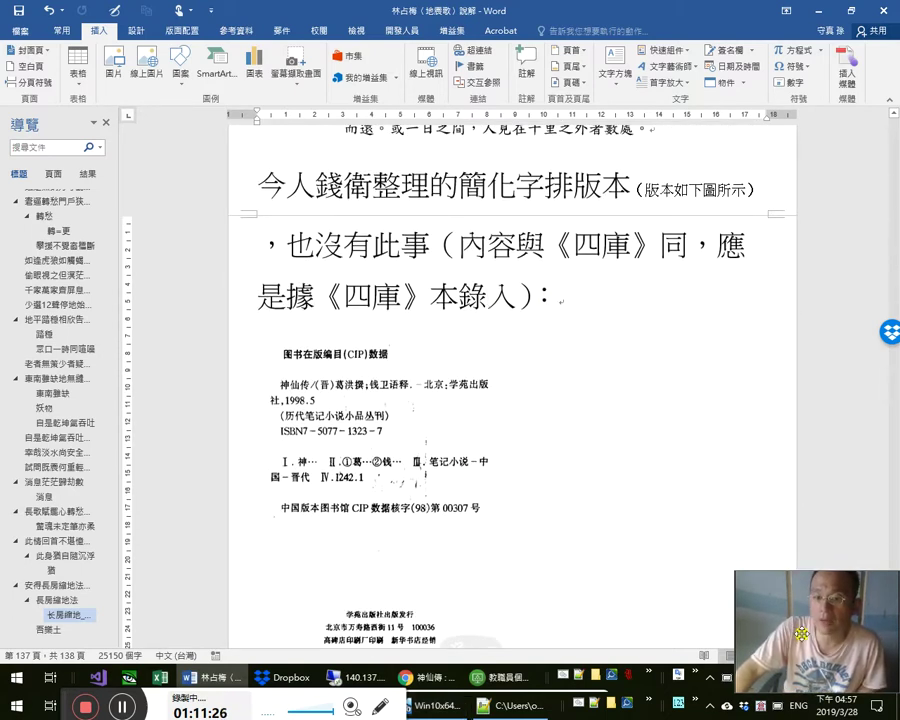
scroll(556, 477, "down", 3)
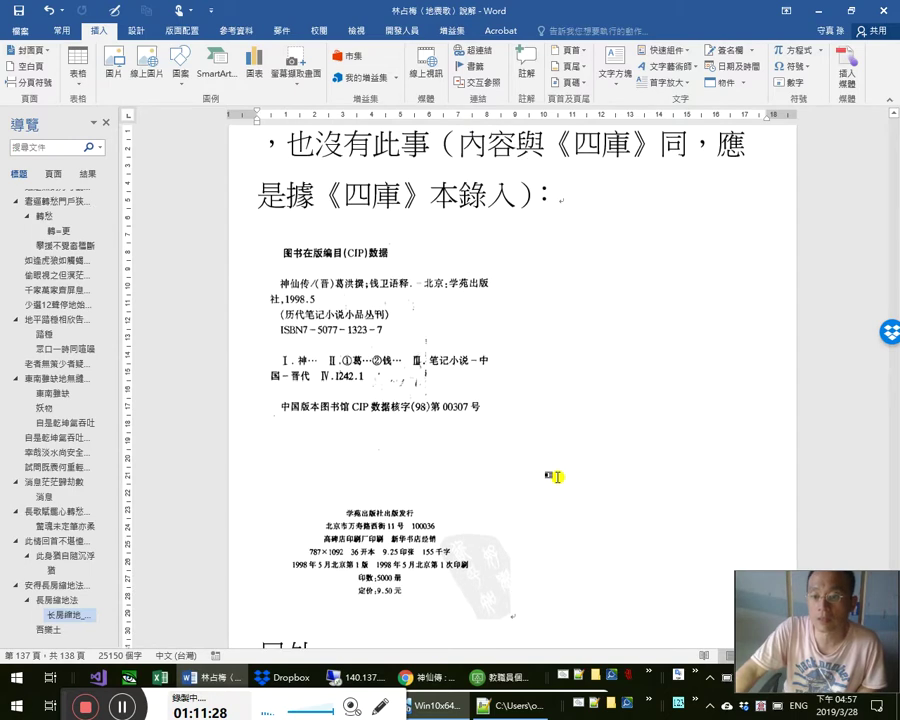
scroll(565, 493, "up", 2)
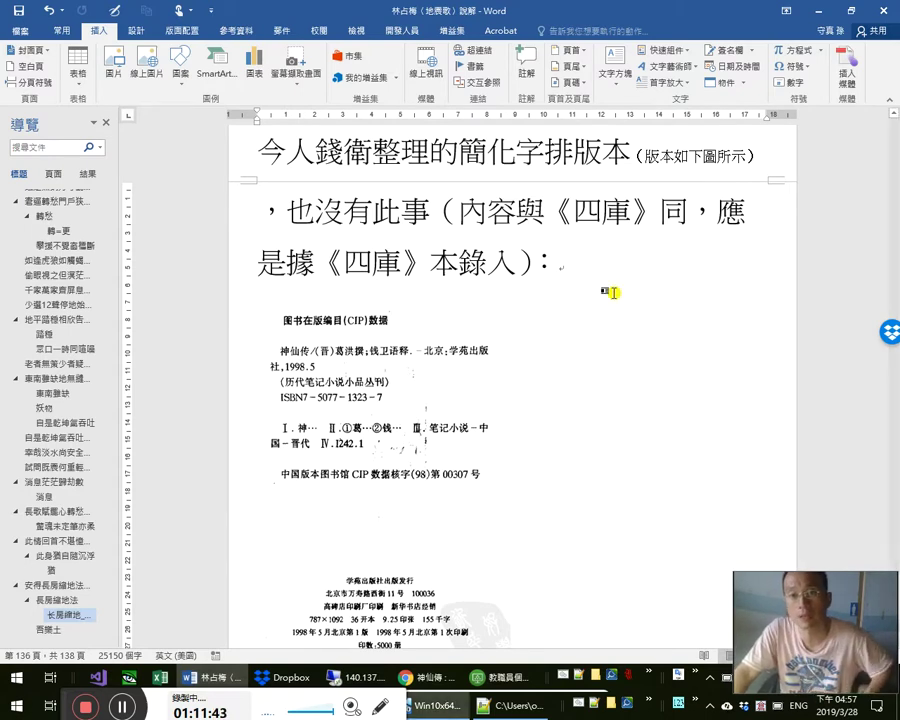
Check the annotator's name and the wording 整理的 in the edition sentence against the credit in the pictured CIP data
left_click(600, 260)
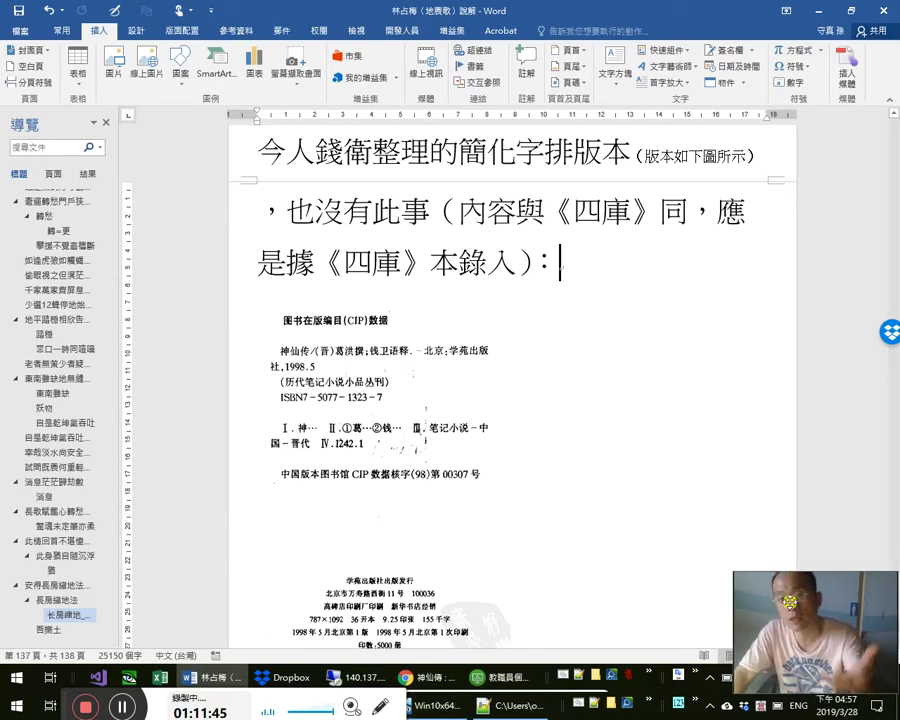
left_click(517, 200)
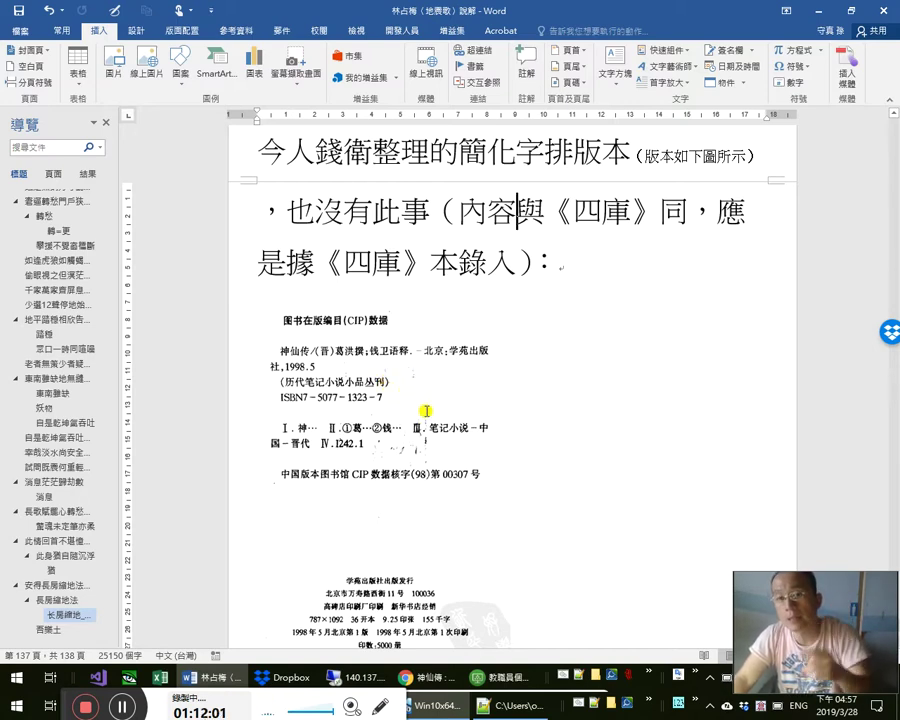
left_click(398, 316)
left_click(428, 198)
left_click_drag(428, 198, 440, 197)
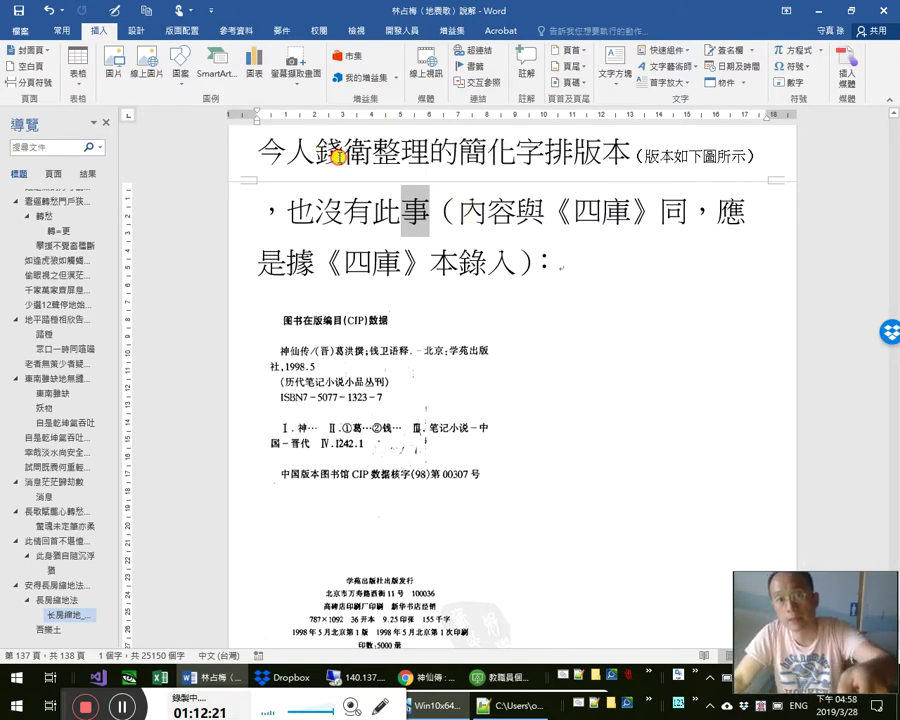
left_click_drag(318, 152, 481, 180)
scroll(490, 250, "up", 2)
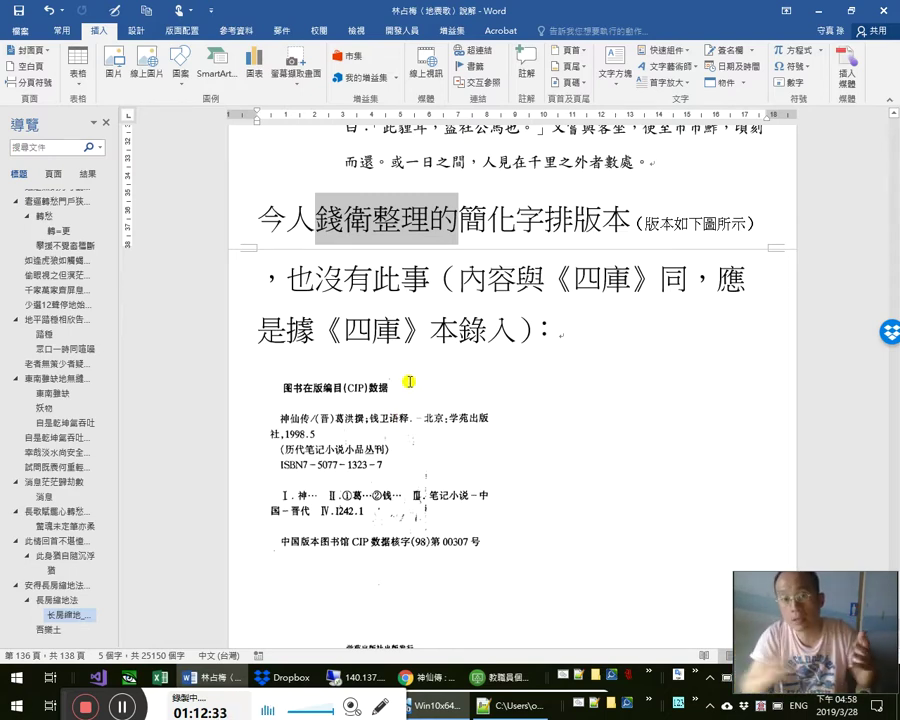
left_click_drag(342, 220, 376, 220)
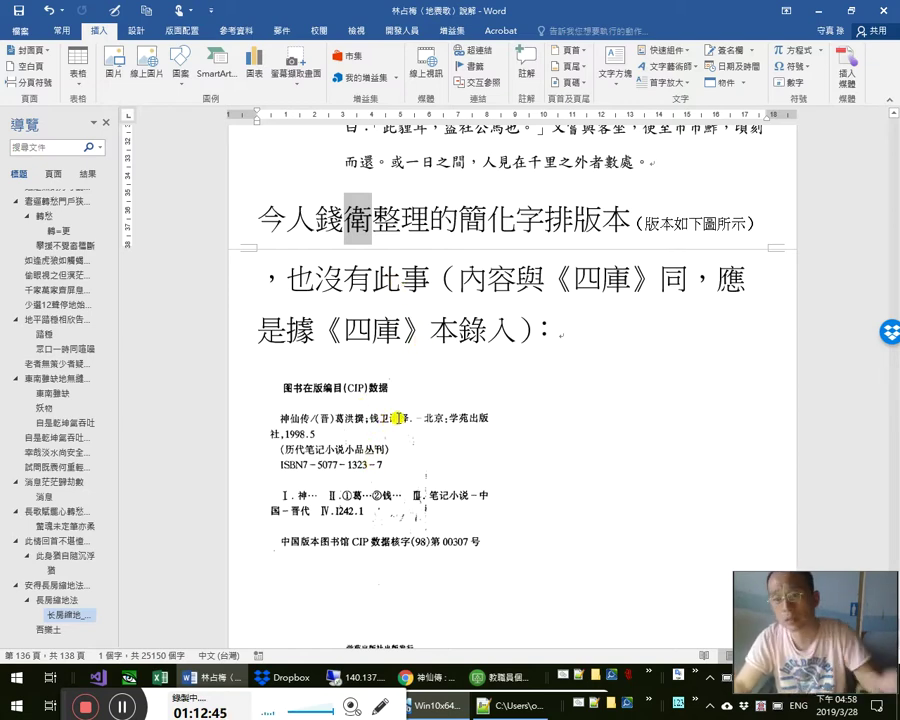
left_click(403, 330)
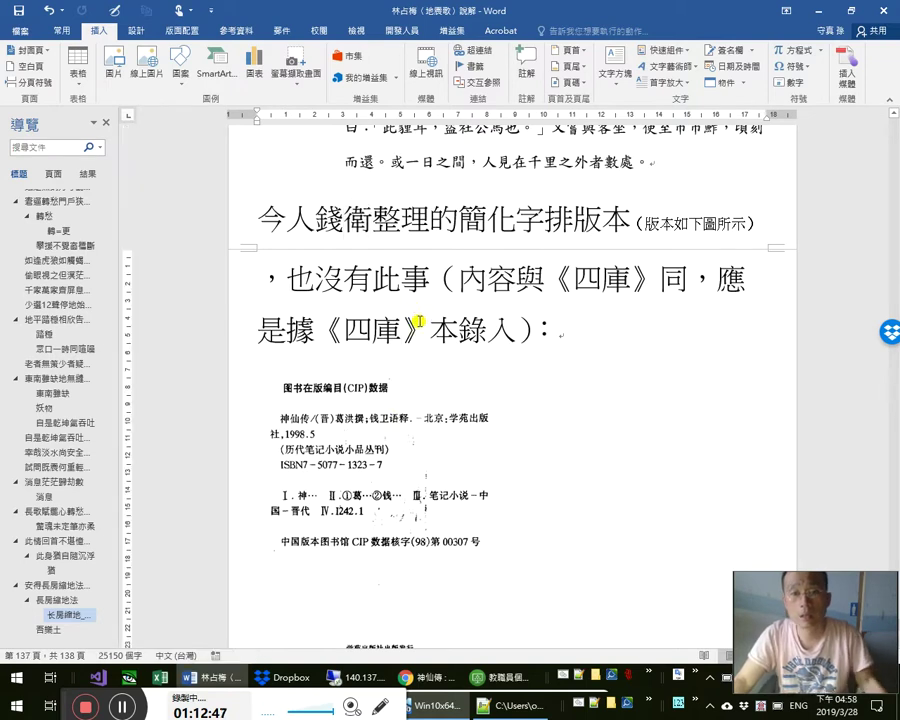
left_click(355, 228)
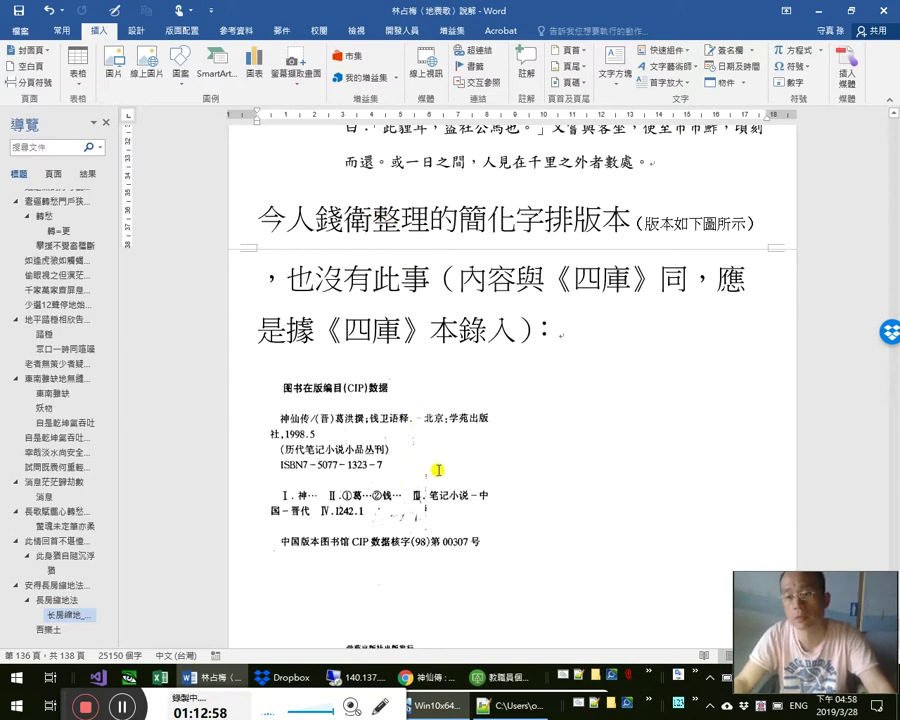
Re-read the phrase 整理的簡化字排版本 and the closing note 本錄入 alongside the pictured CIP data
left_click(424, 280)
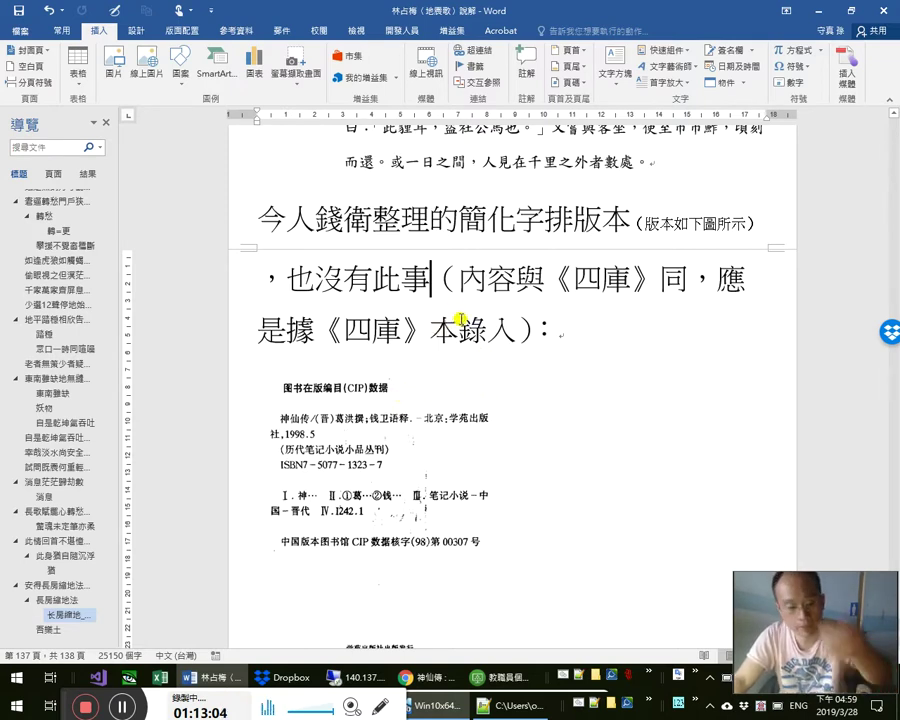
scroll(458, 498, "up", 3)
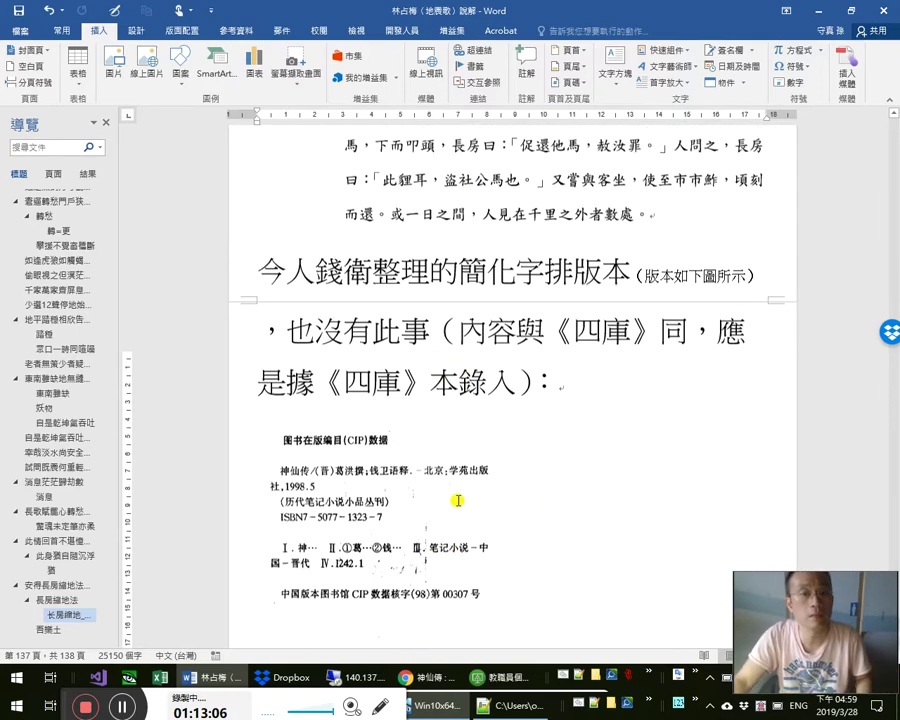
left_click(510, 409)
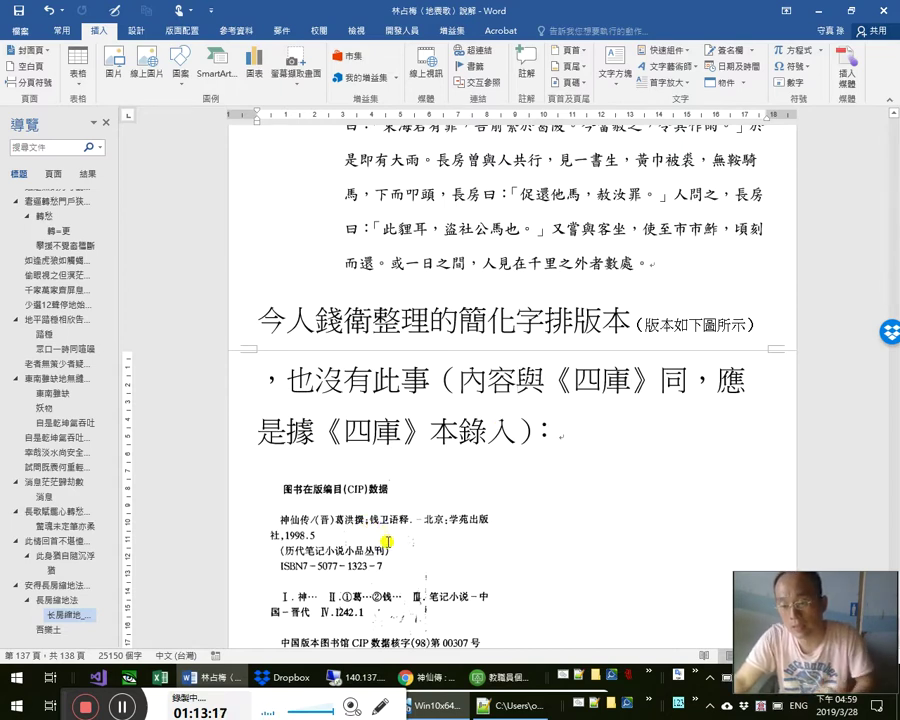
scroll(419, 560, "down", 1)
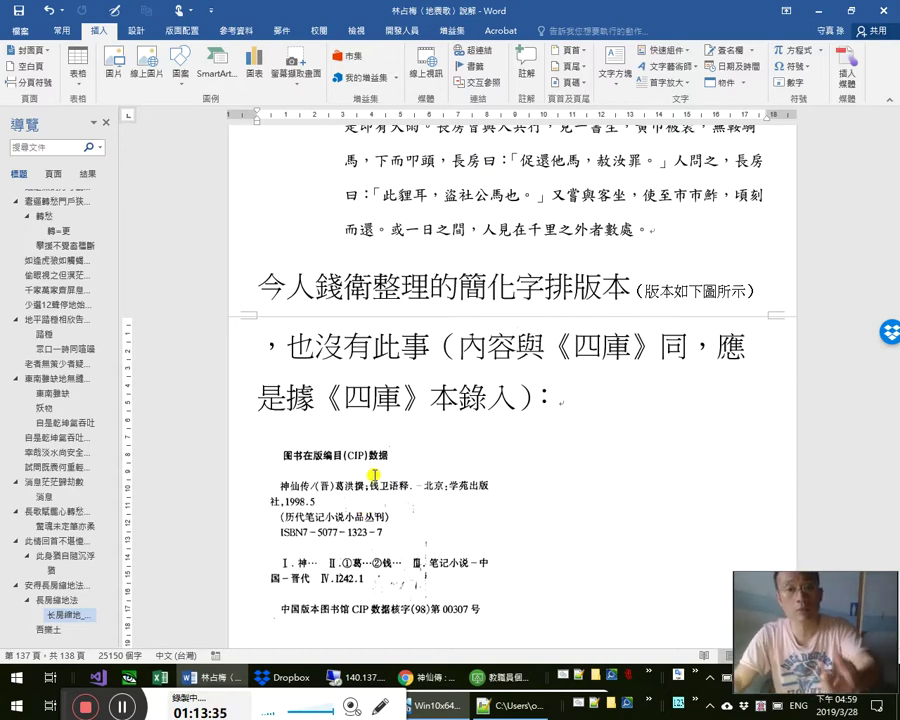
left_click_drag(402, 290, 436, 313)
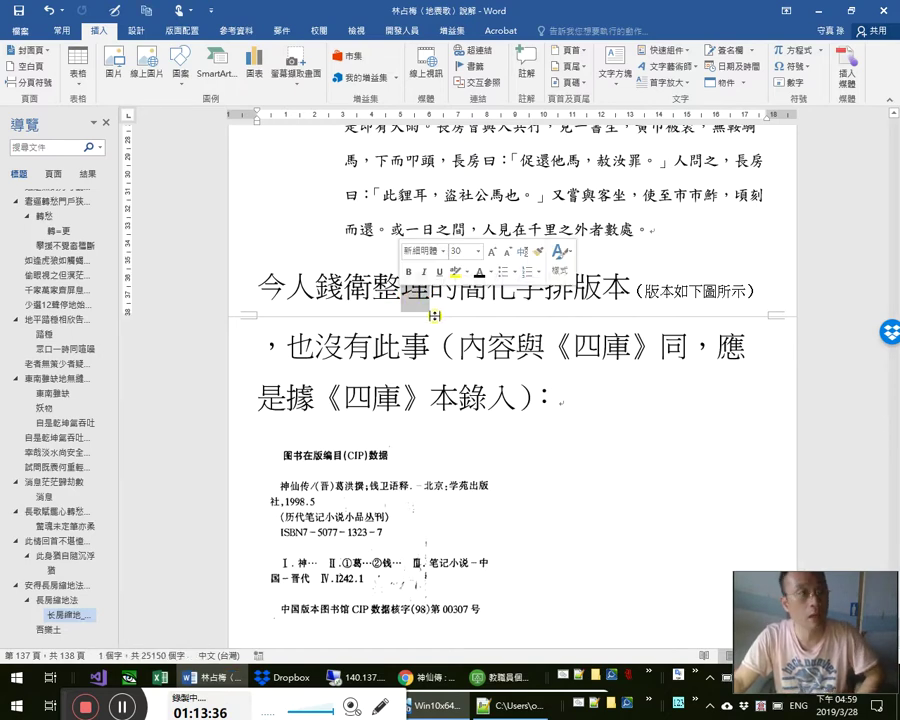
left_click(487, 376)
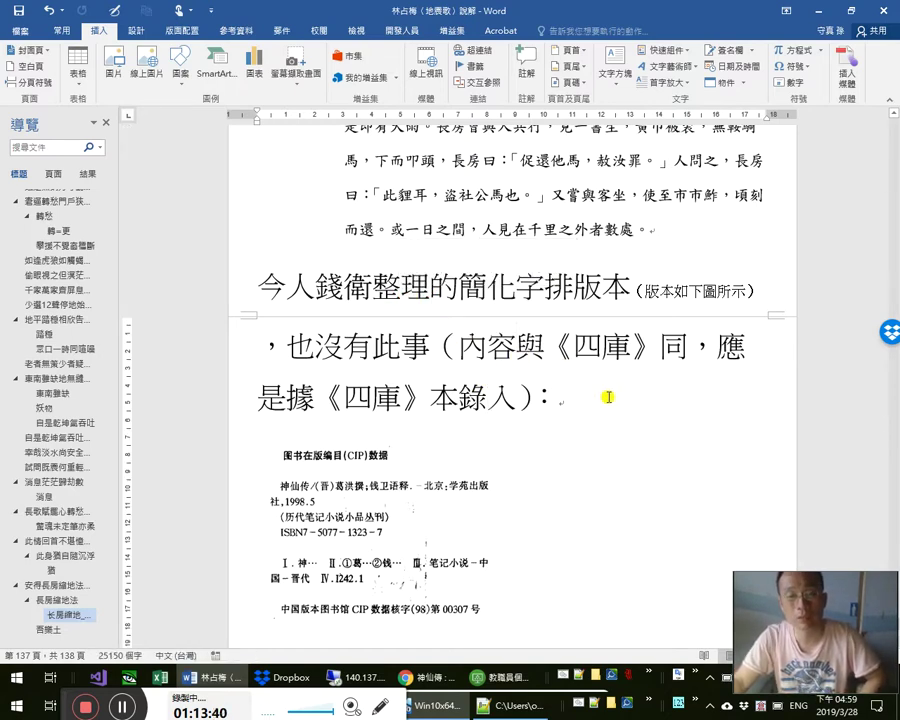
left_click(487, 293)
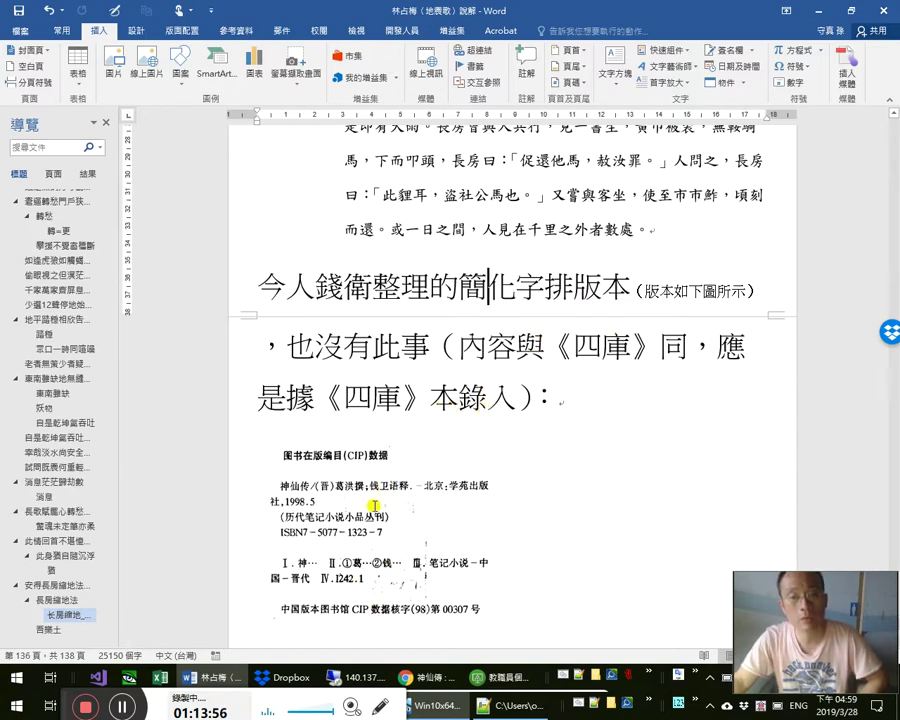
Compare the end of the quoted 長房 passage and the closing words 本錄入 with the CIP data in the picture
left_click(462, 398)
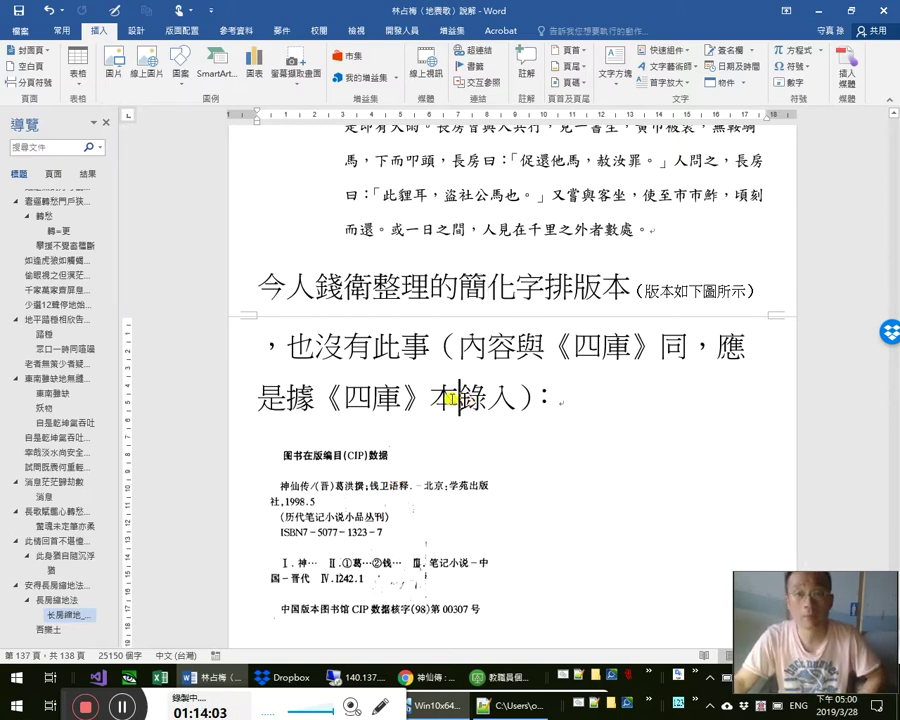
left_click(498, 405)
scroll(600, 472, "up", 5)
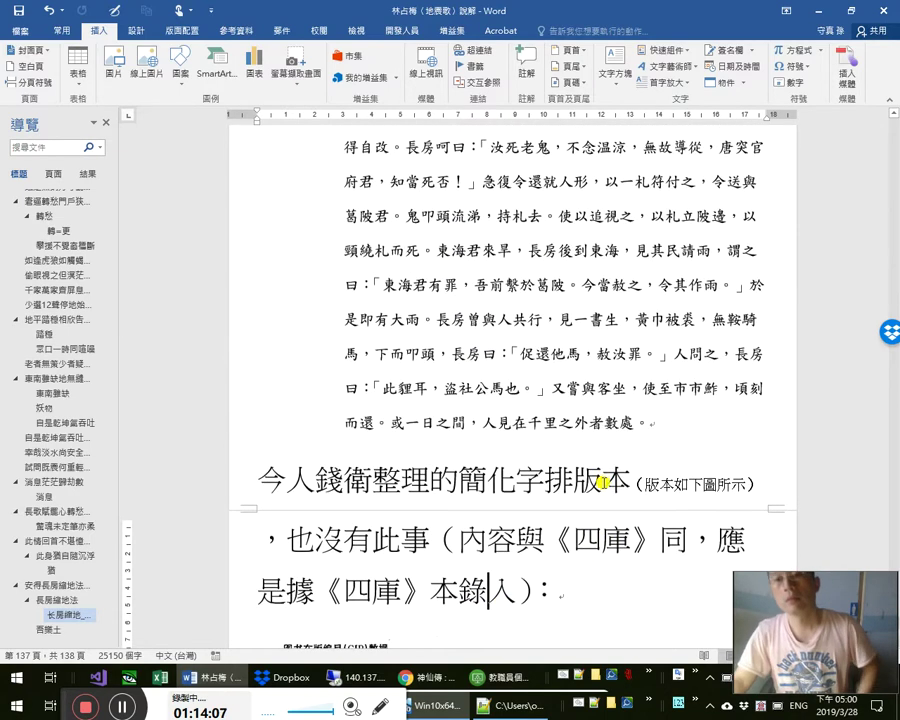
scroll(500, 480, "down", 6)
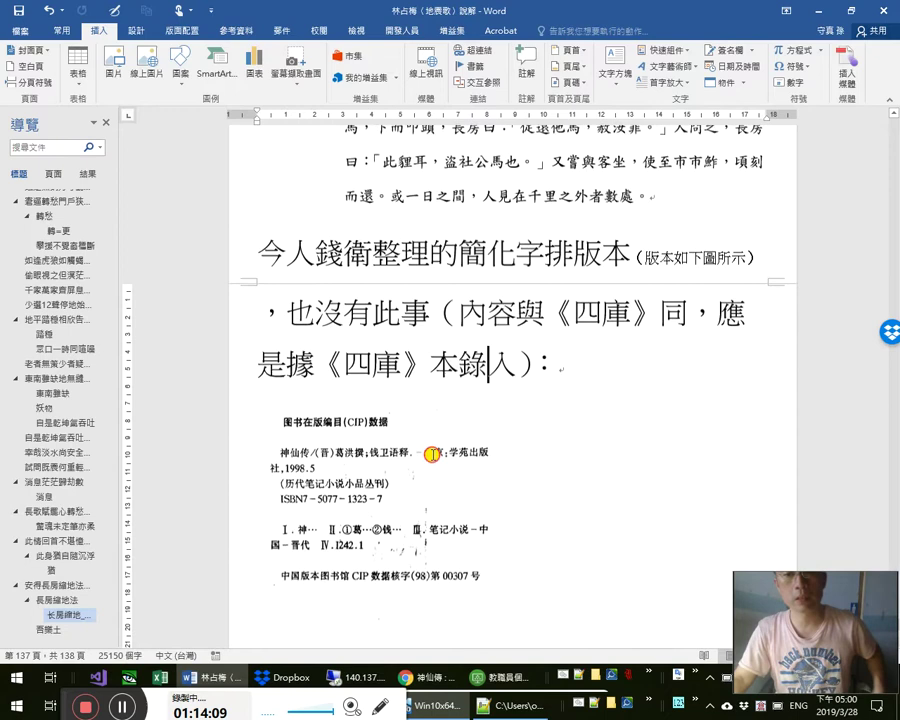
left_click(430, 452)
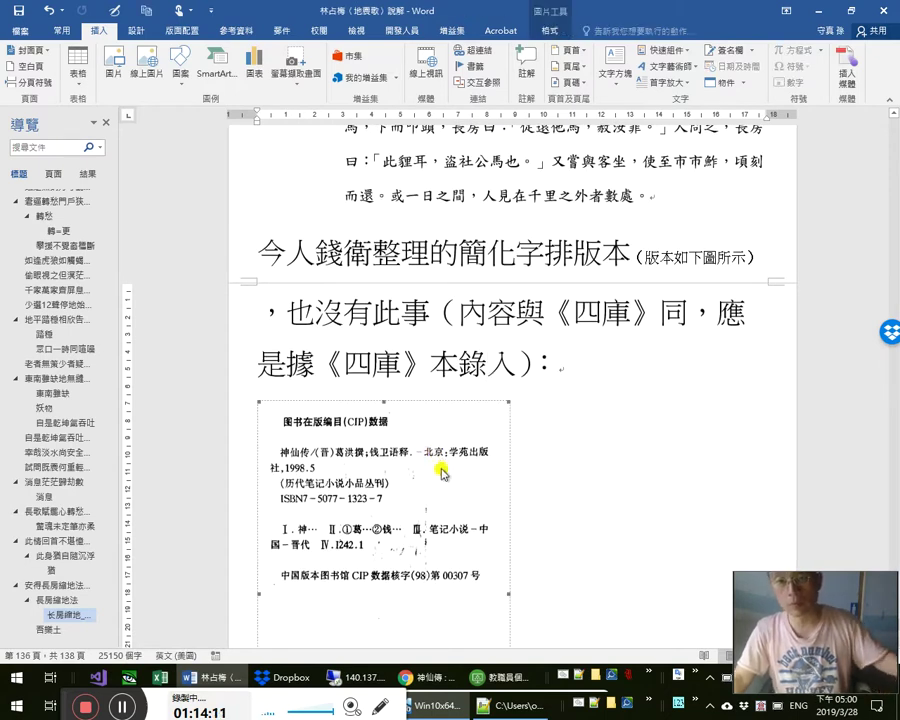
scroll(450, 440, "up", 3)
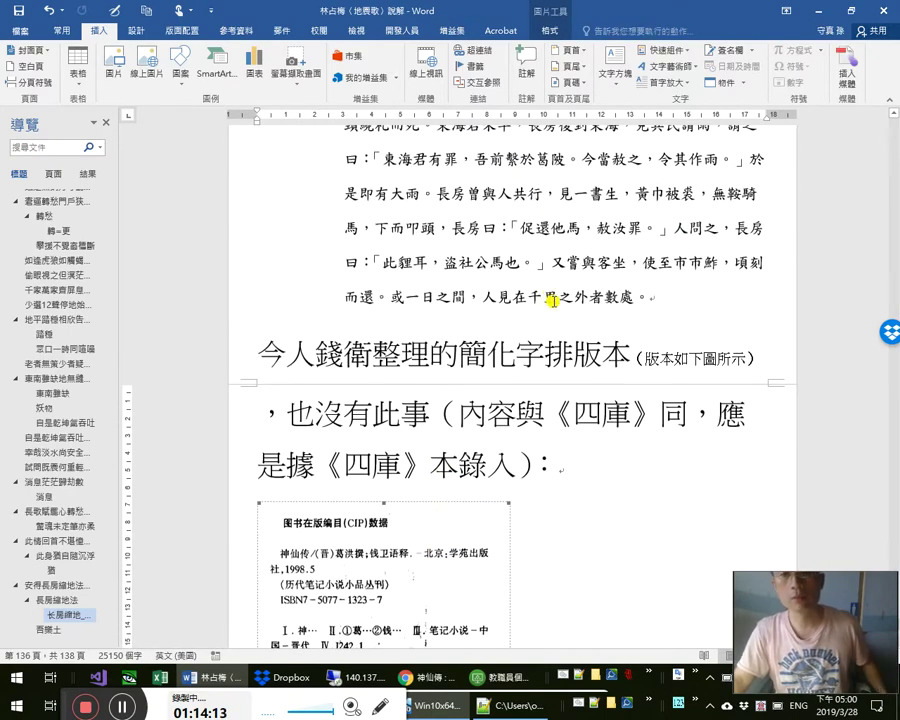
left_click(544, 298)
scroll(550, 400, "up", 5)
scroll(480, 560, "down", 8)
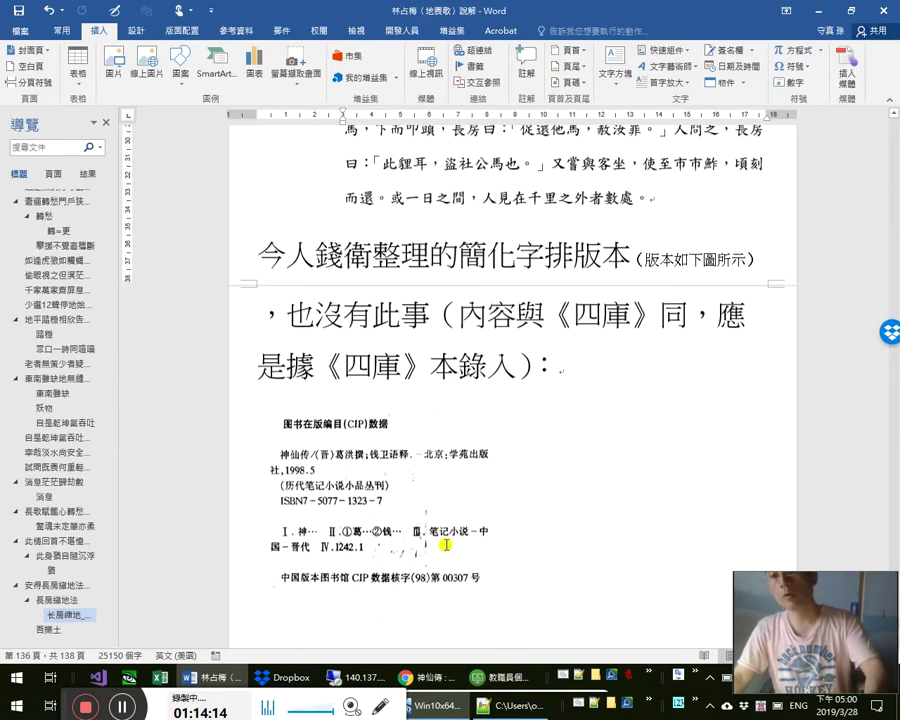
left_click(446, 522)
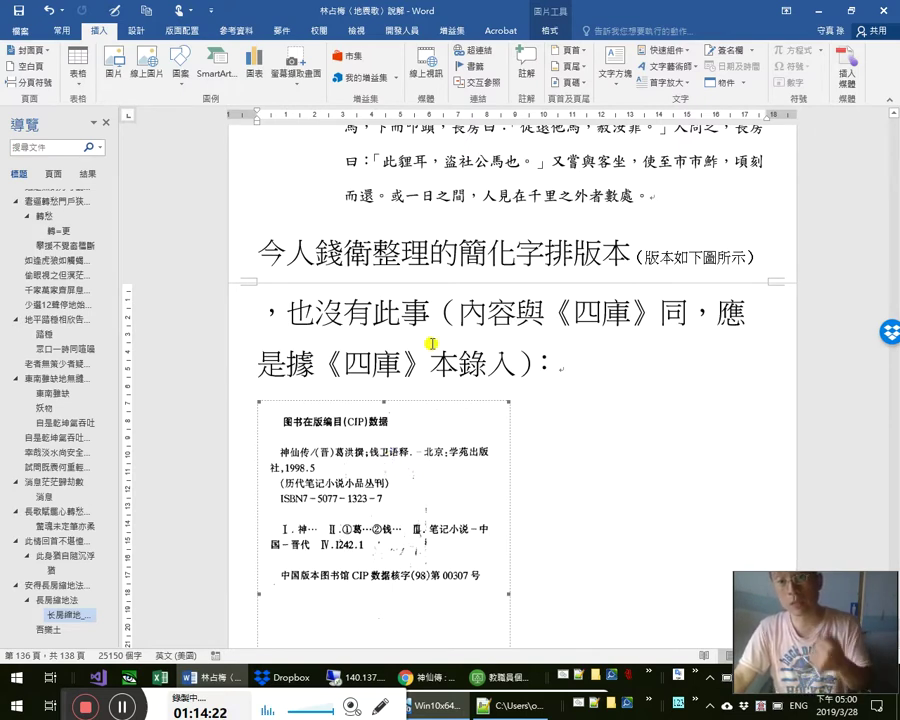
Highlight 錄 in the closing note and examine the full publication picture, from the CIP data to the 學苑出版社 imprint
left_click(666, 380)
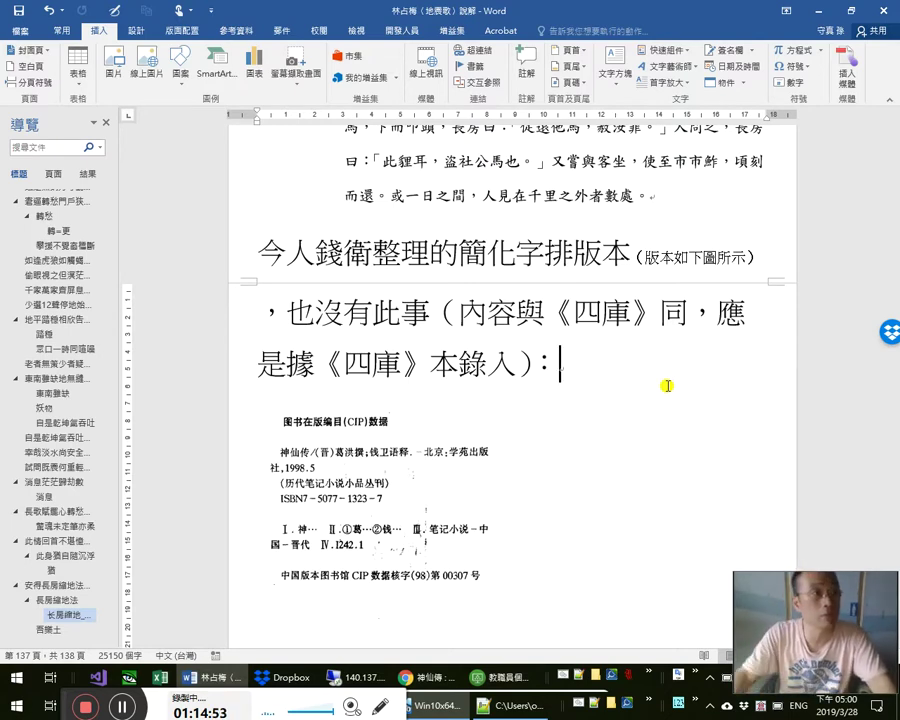
key("Up")
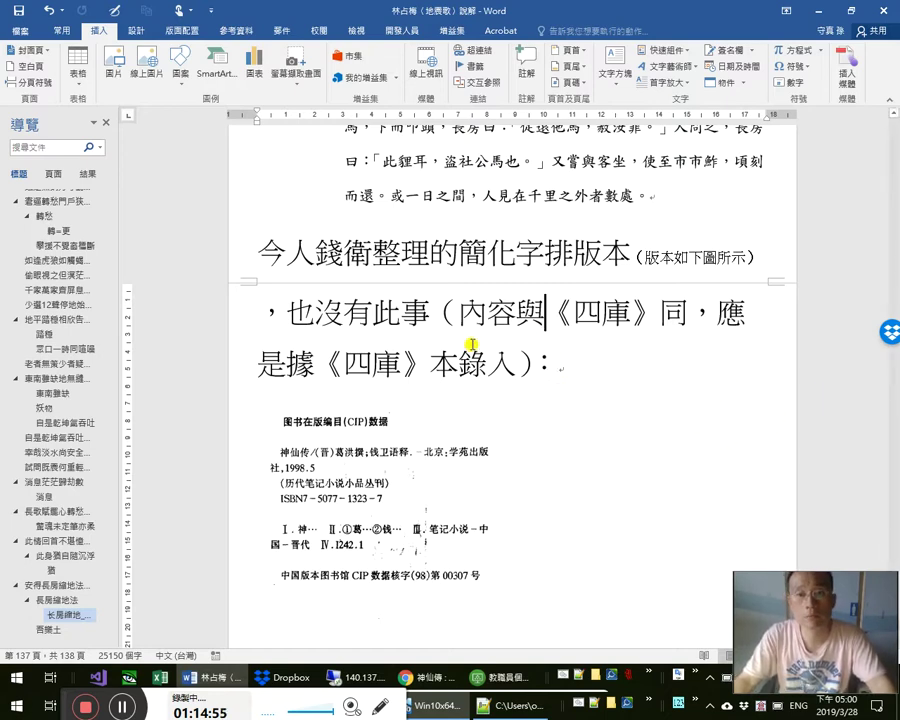
left_click_drag(470, 350, 494, 390)
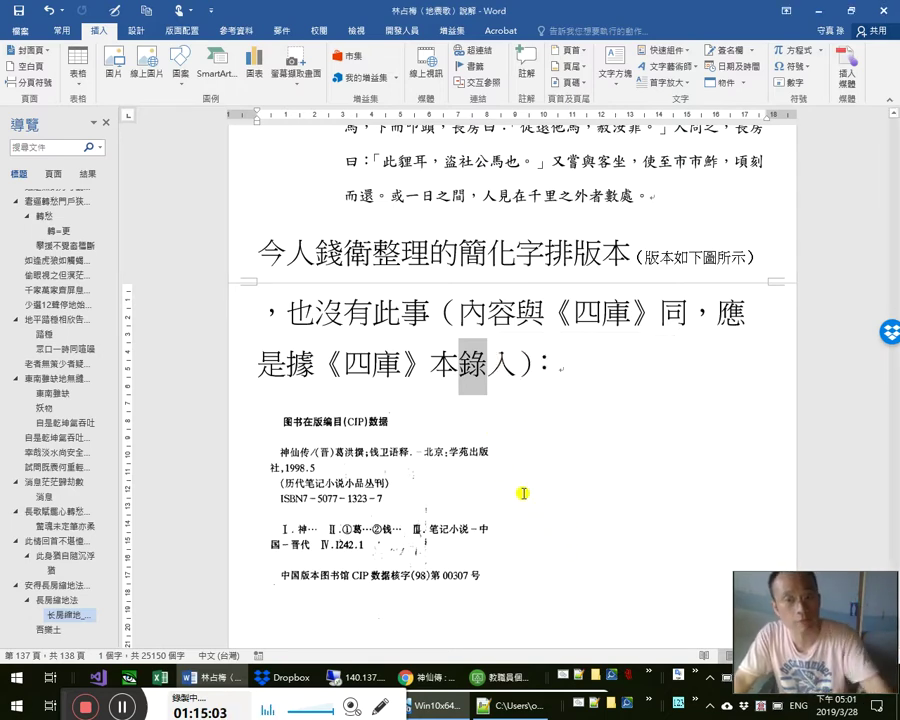
scroll(538, 600, "down", 3)
left_click(541, 591)
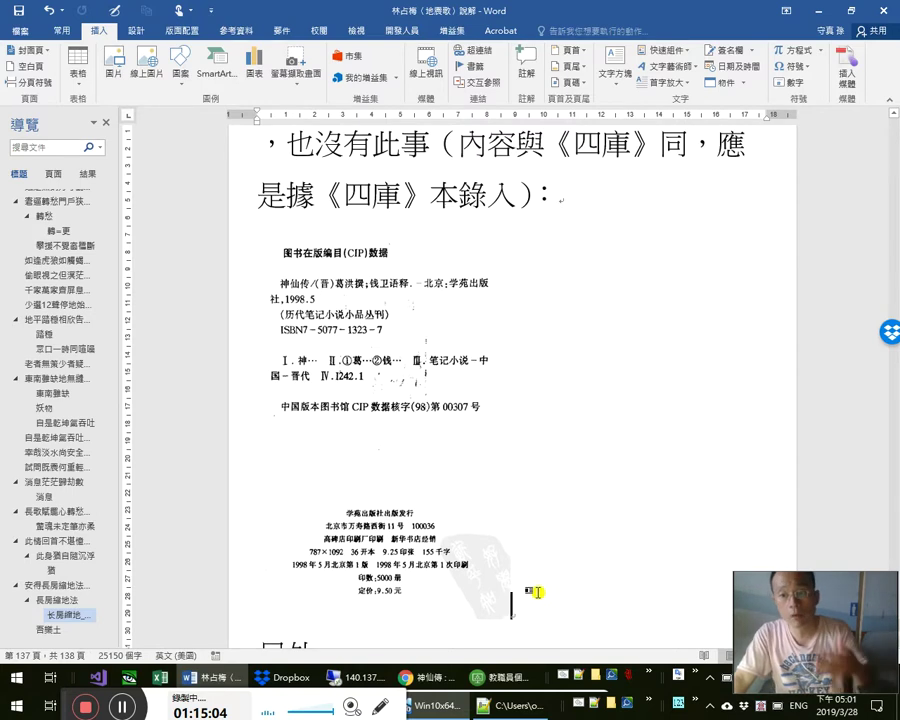
left_click(342, 466)
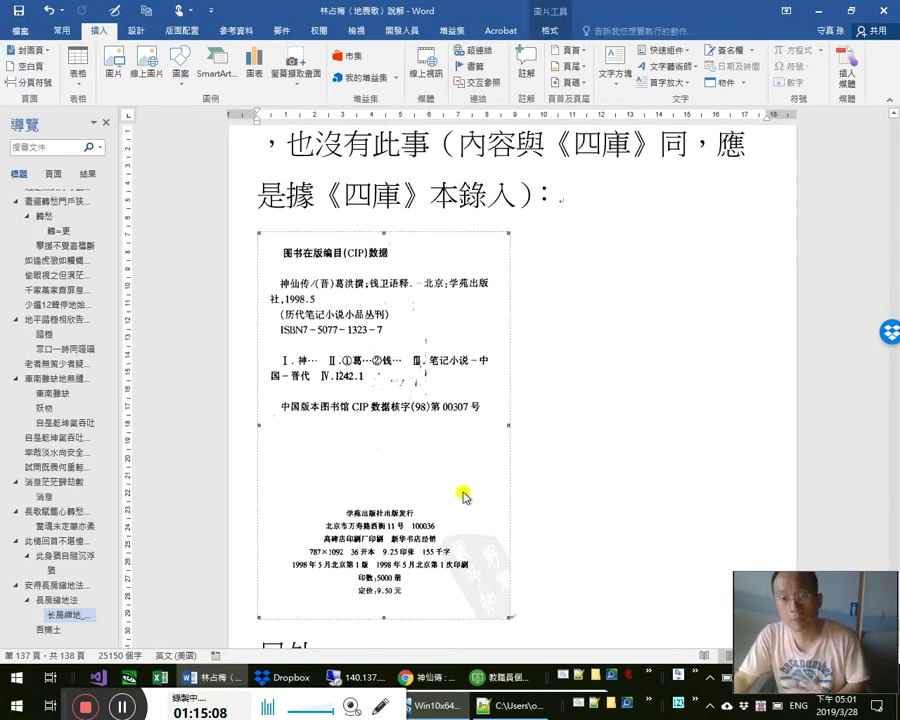
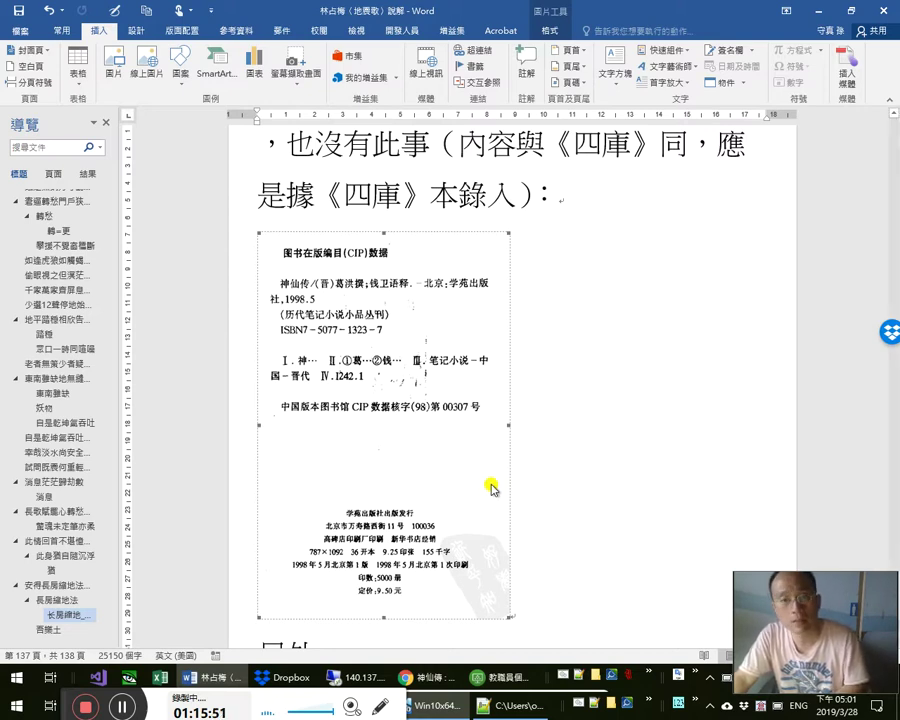
left_click(567, 208)
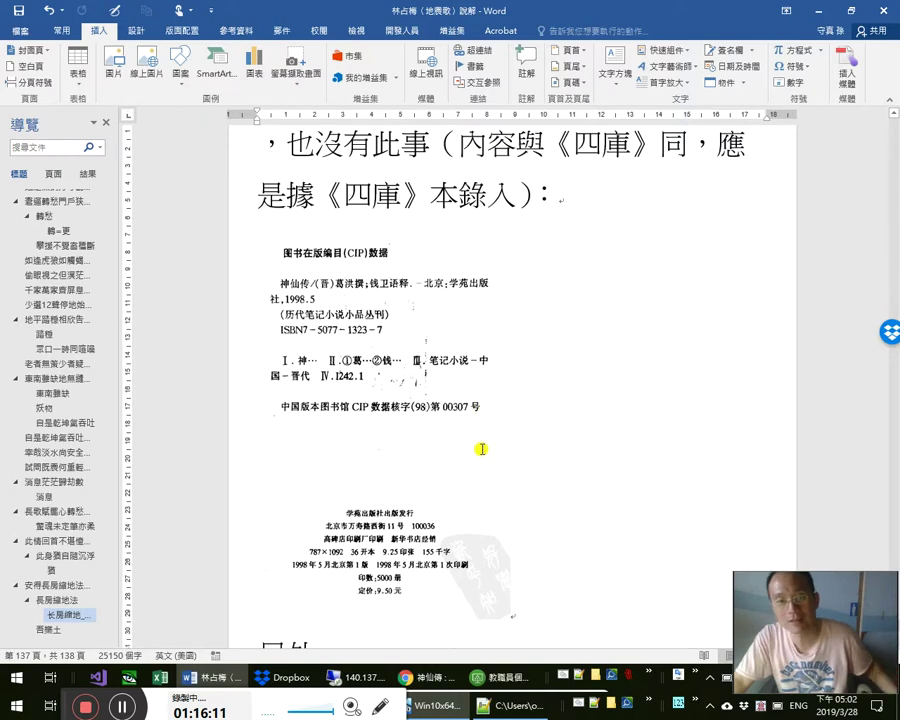
Highlight the whole sentence on the simplified-character edition and re-read it through its closing words 本錄入
scroll(516, 442, "up", 2)
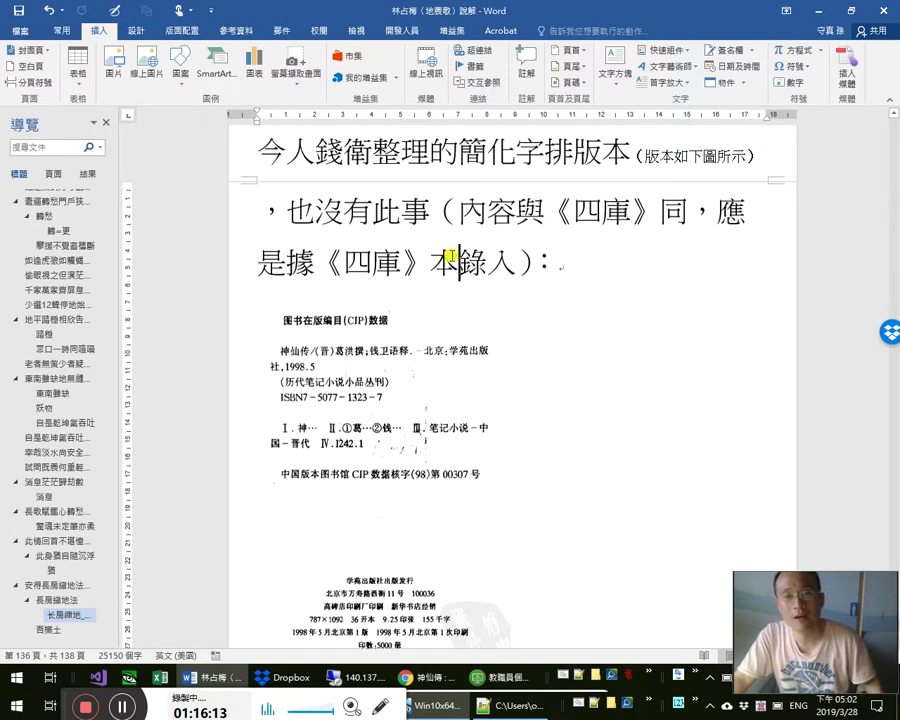
scroll(305, 295, "up", 4)
left_click_drag(261, 251, 560, 374)
scroll(444, 310, "up", 1)
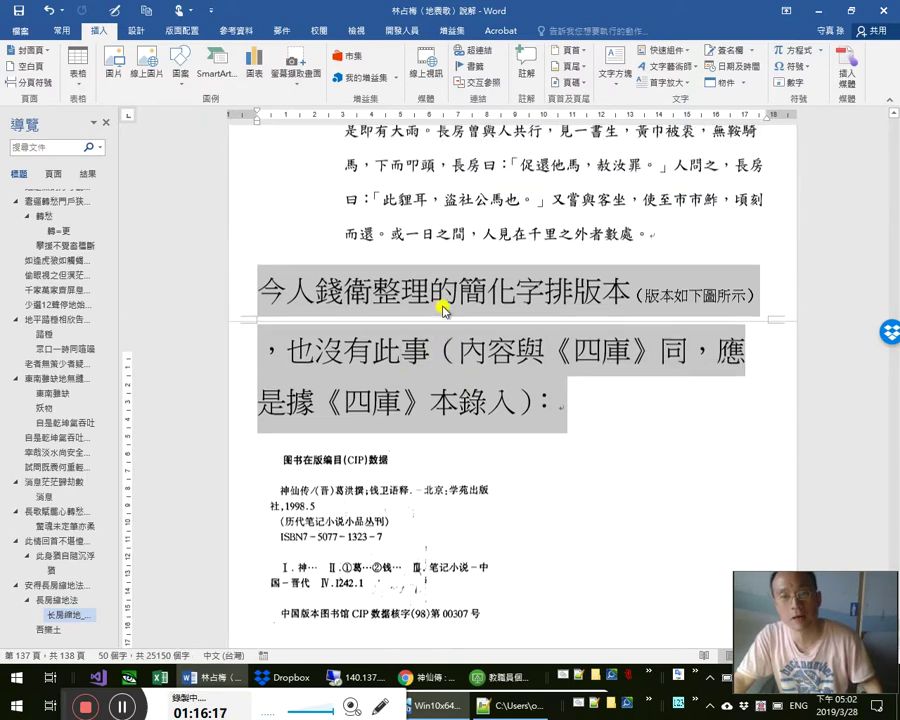
scroll(446, 305, "up", 1)
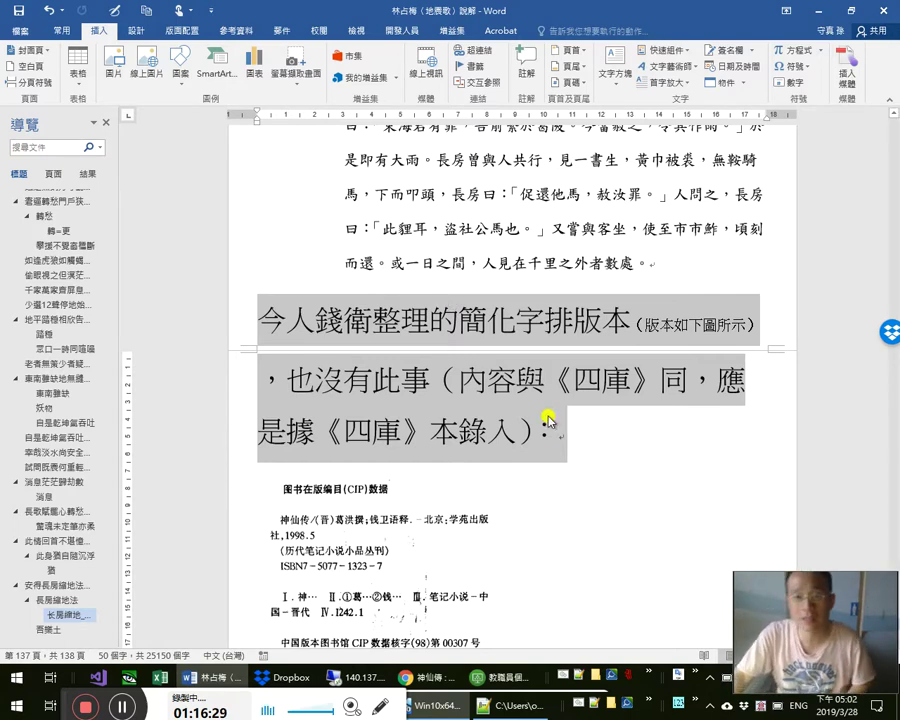
left_click(488, 428)
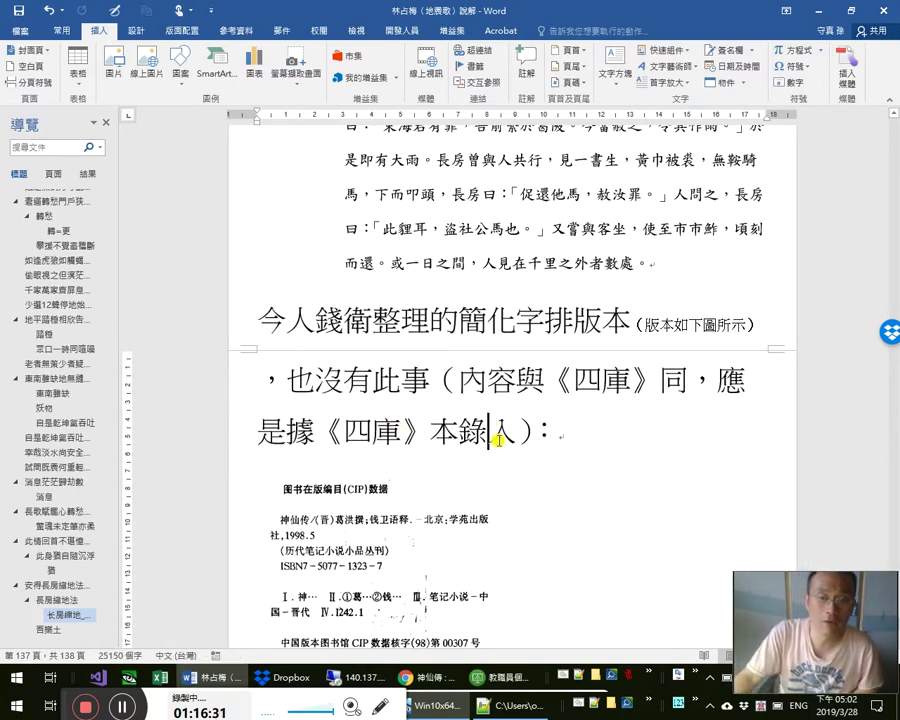
Review the claims 應是據《四庫》本錄入 and 內容與《四庫》同 in the edition note beside the pictured CIP data
scroll(515, 433, "down", 2)
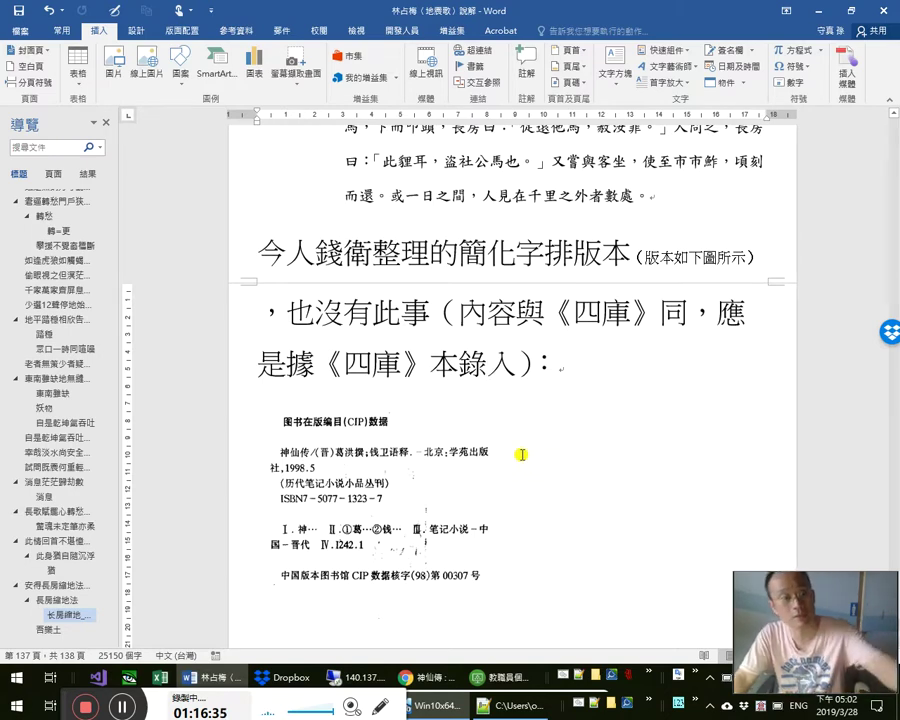
left_click(404, 362)
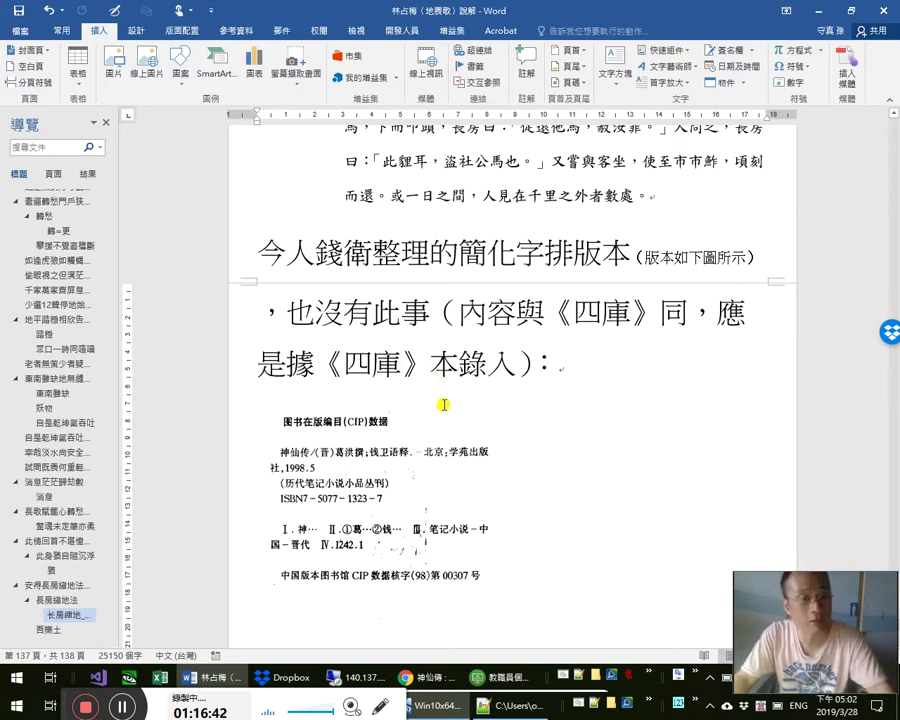
left_click(461, 372)
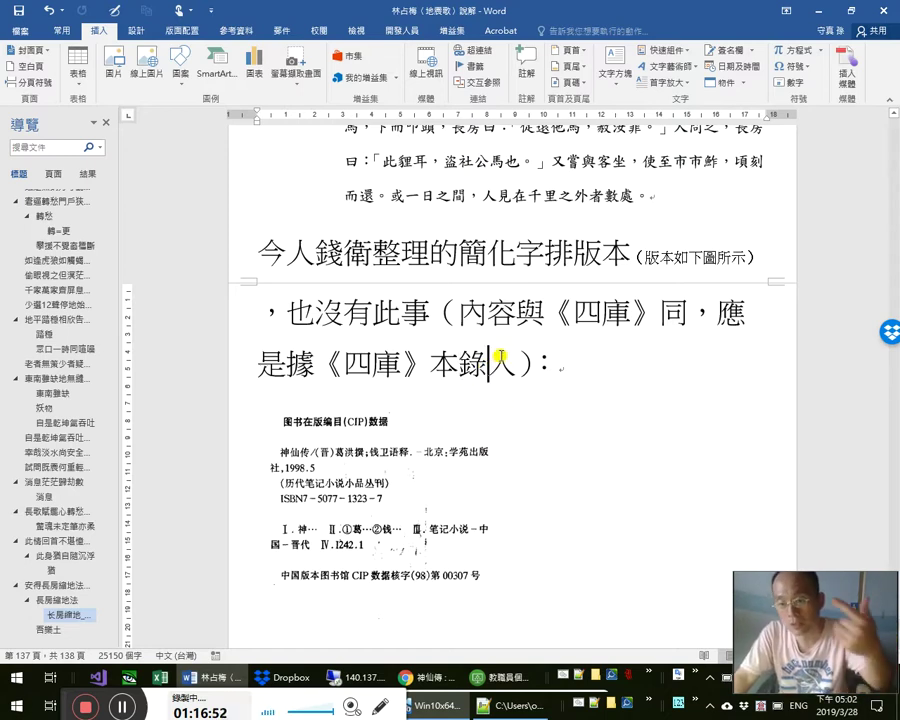
left_click(492, 357)
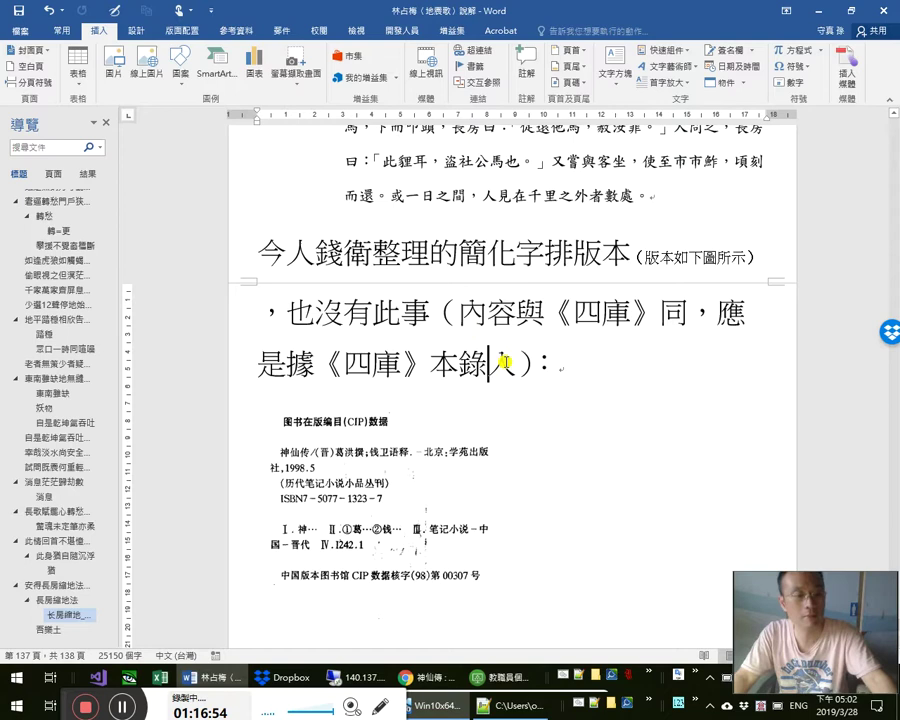
left_click(508, 355)
scroll(562, 468, "up", 3)
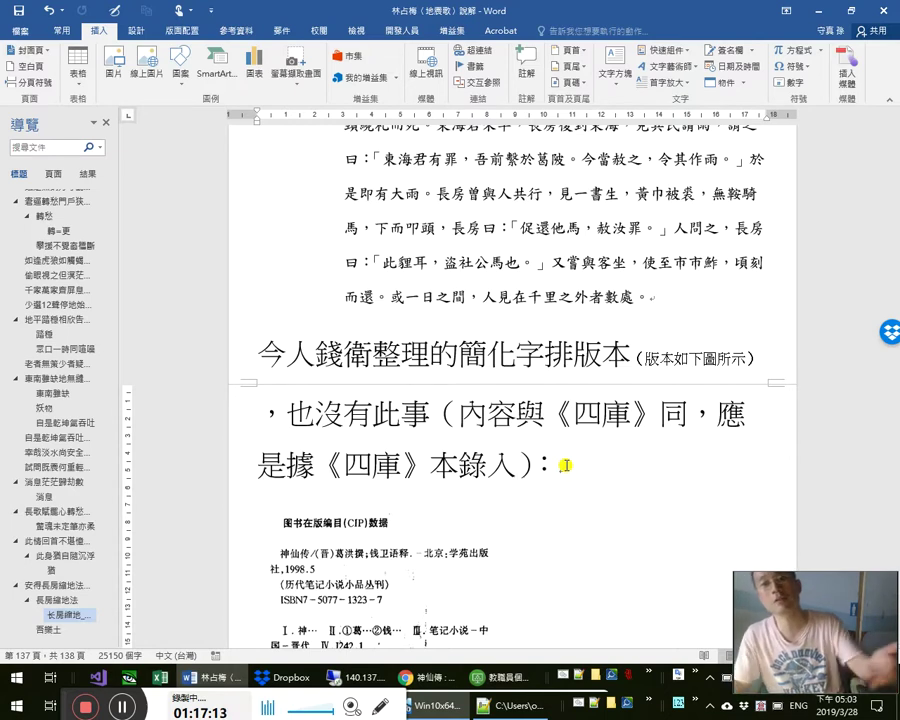
left_click(517, 355)
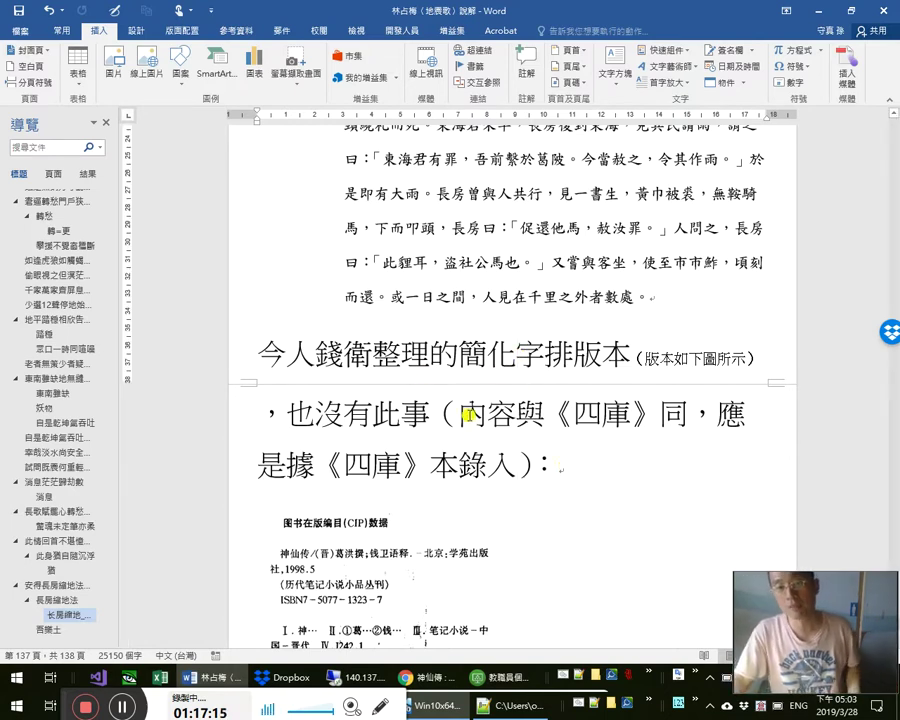
scroll(492, 403, "down", 3)
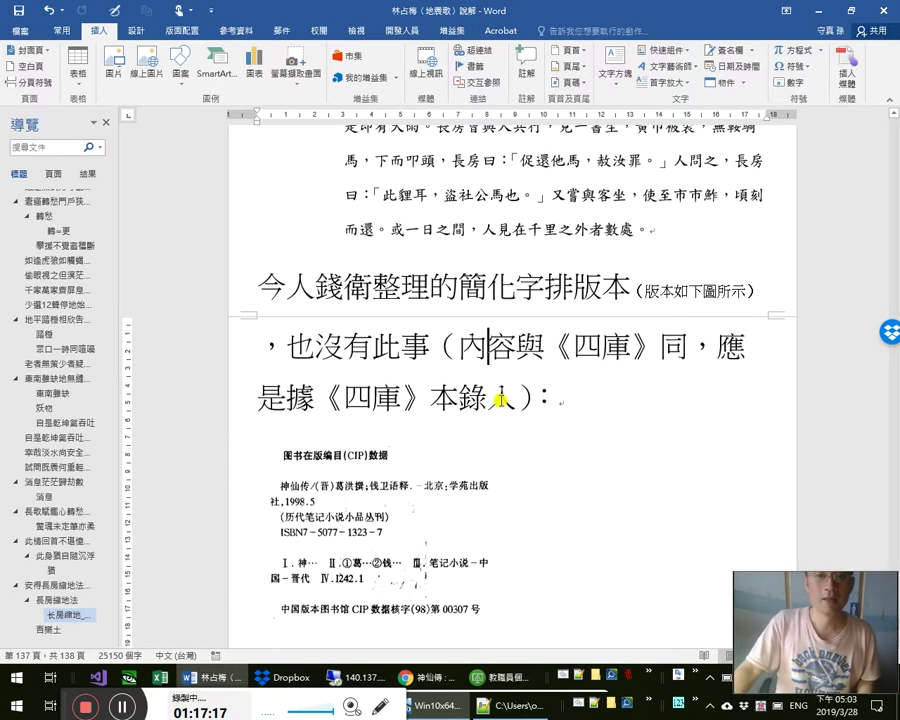
Save the commentary document
left_click(556, 364)
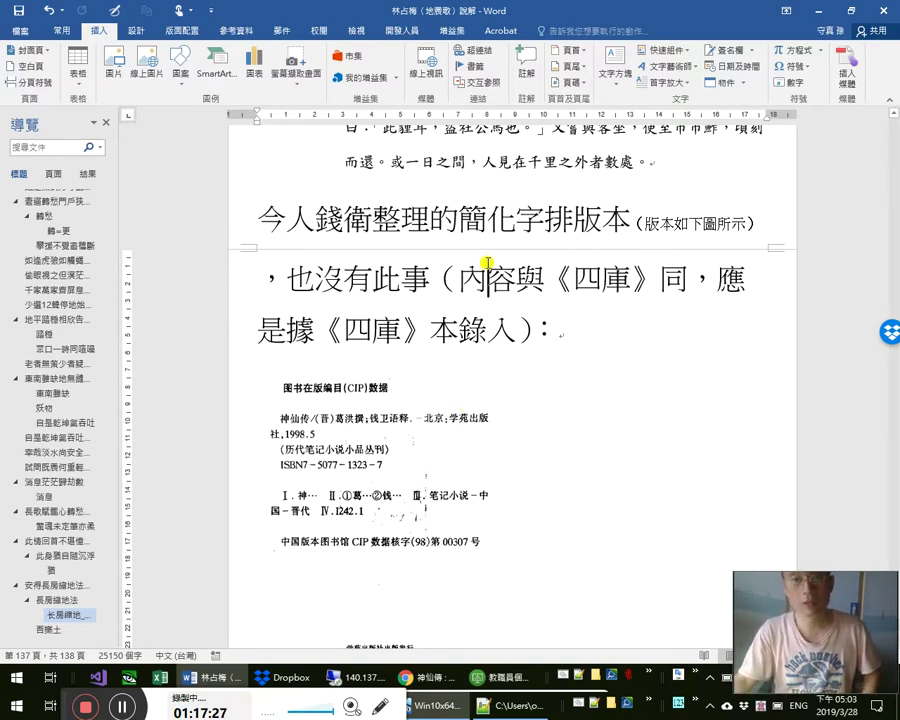
scroll(540, 339, "up", 2)
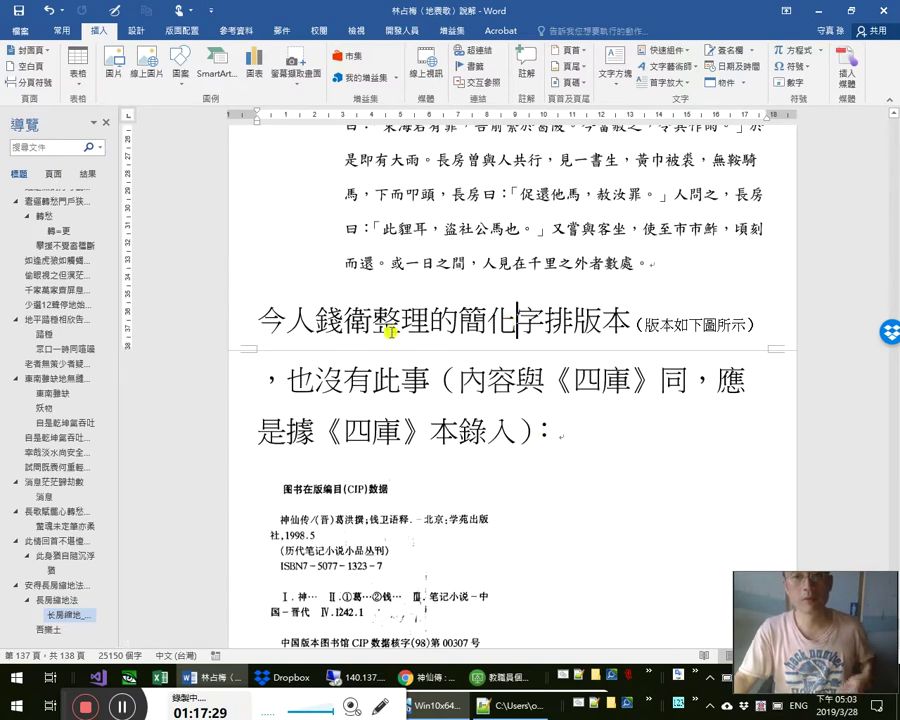
left_click(19, 15)
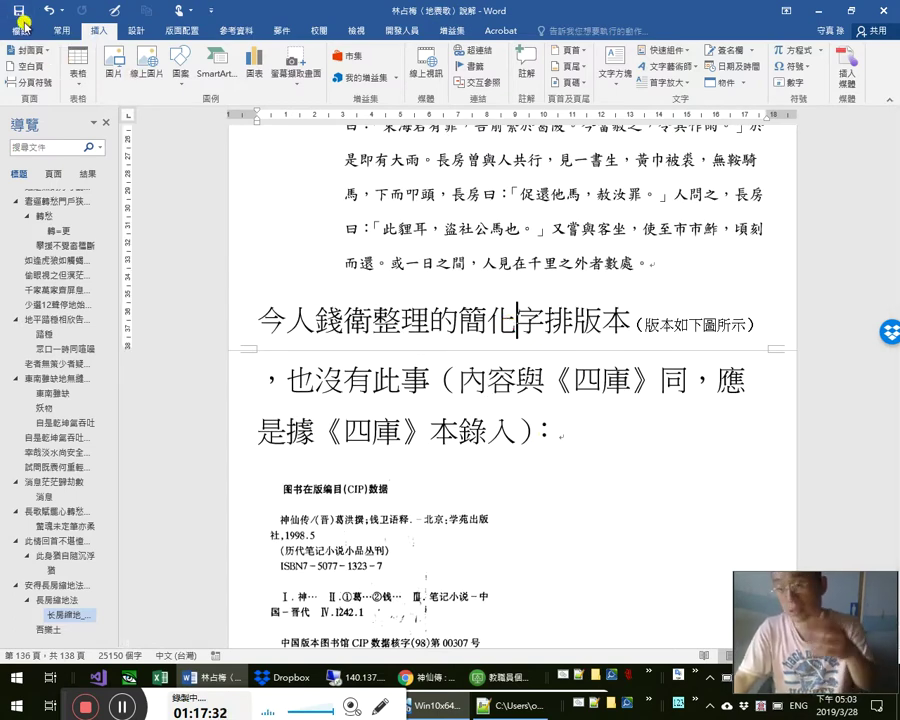
Proofread the edition sentence once more, from 簡化字排版本 through 內容與《四庫》同 to the closing words 本錄入
left_click(462, 320)
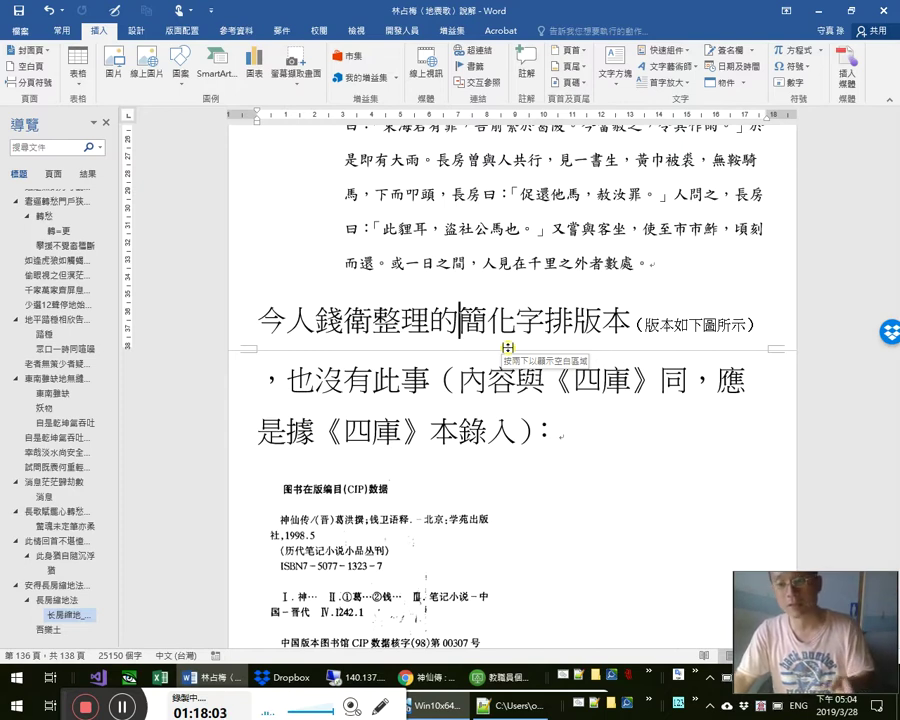
left_click(459, 320)
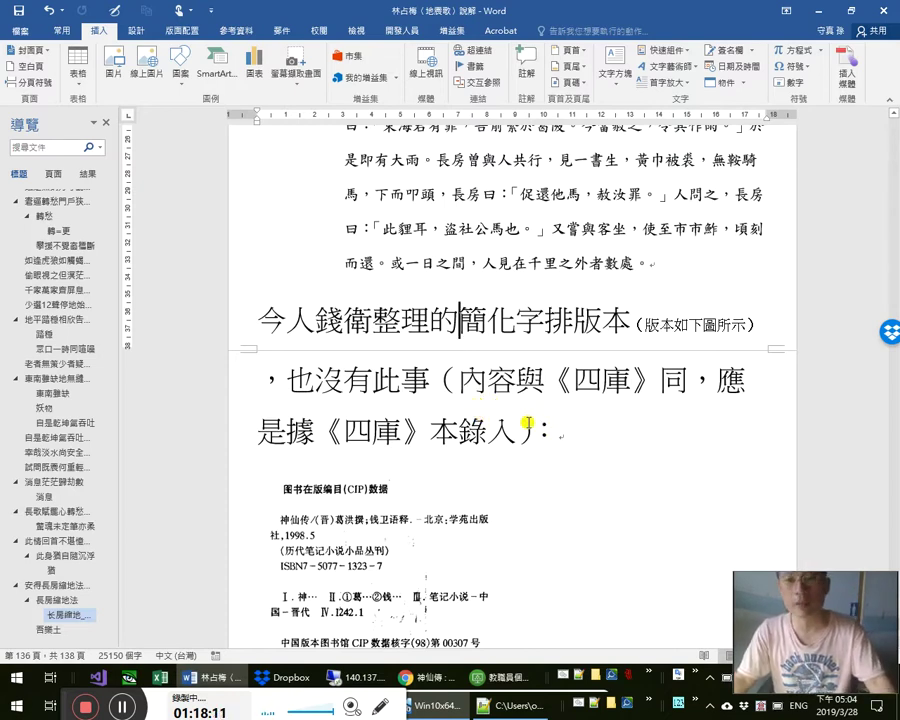
left_click(517, 380)
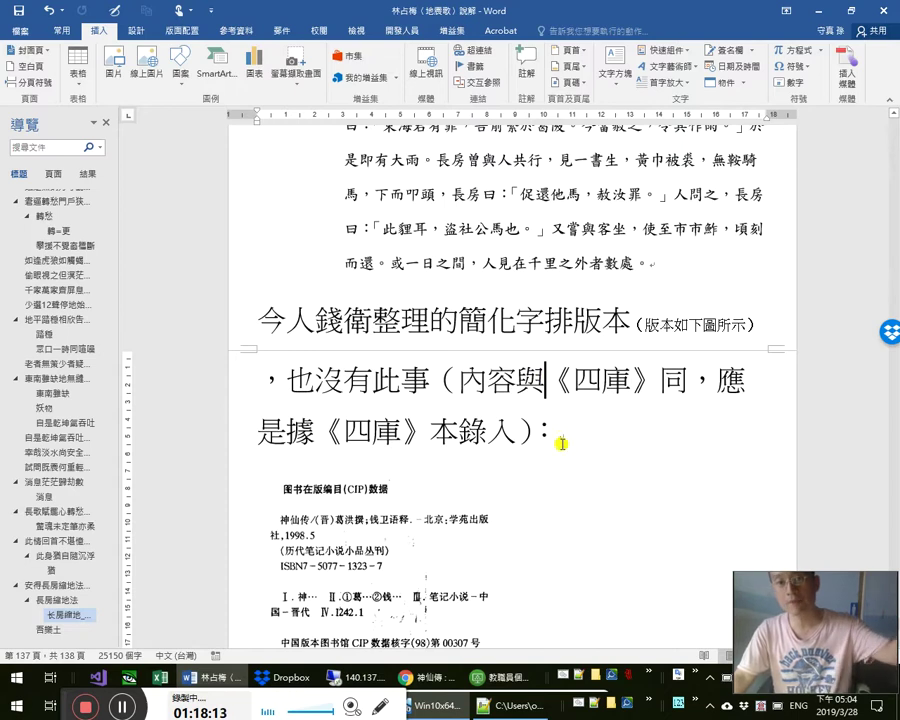
scroll(522, 516, "up", 2)
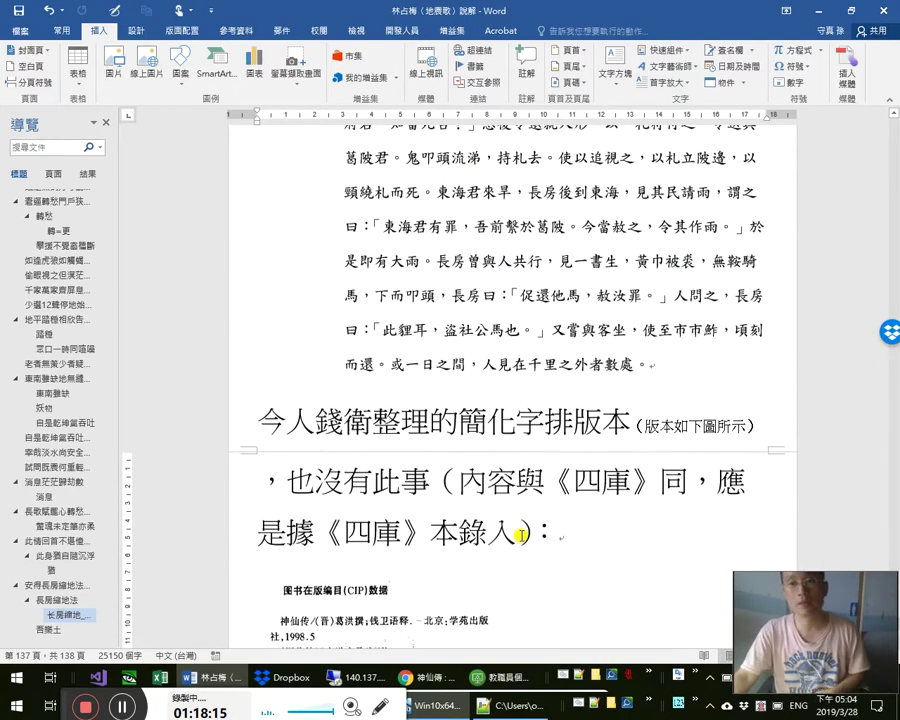
left_click(463, 493)
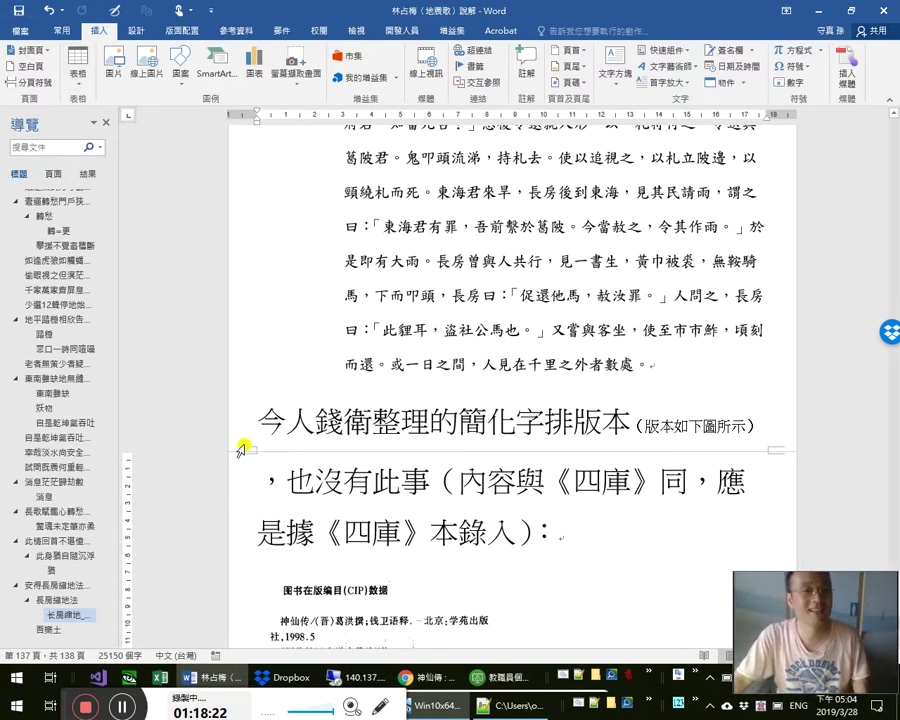
left_click(459, 532)
scroll(510, 495, "down", 3)
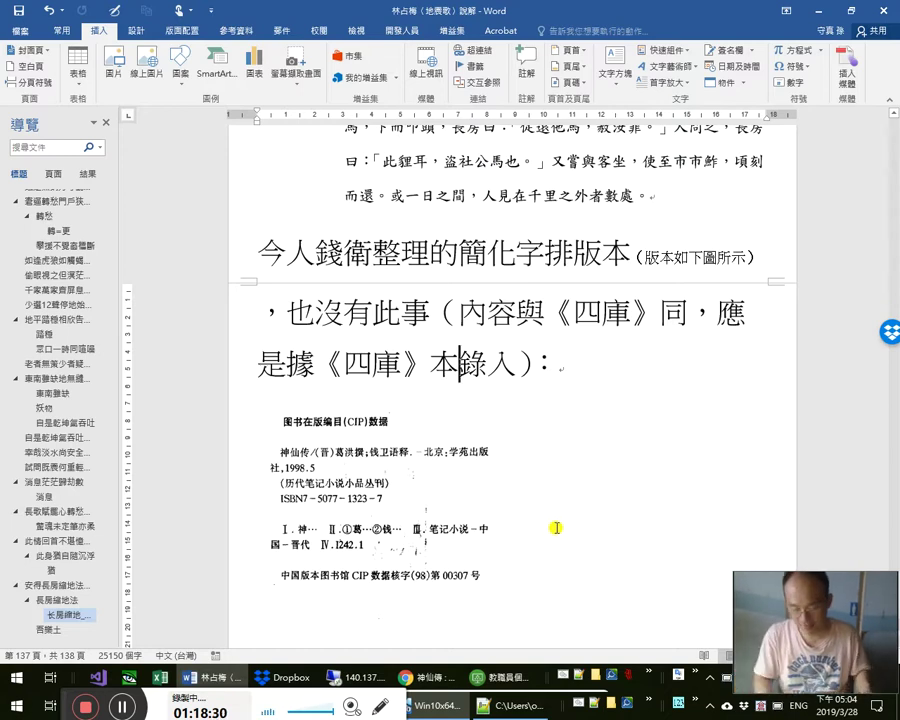
left_click(489, 364)
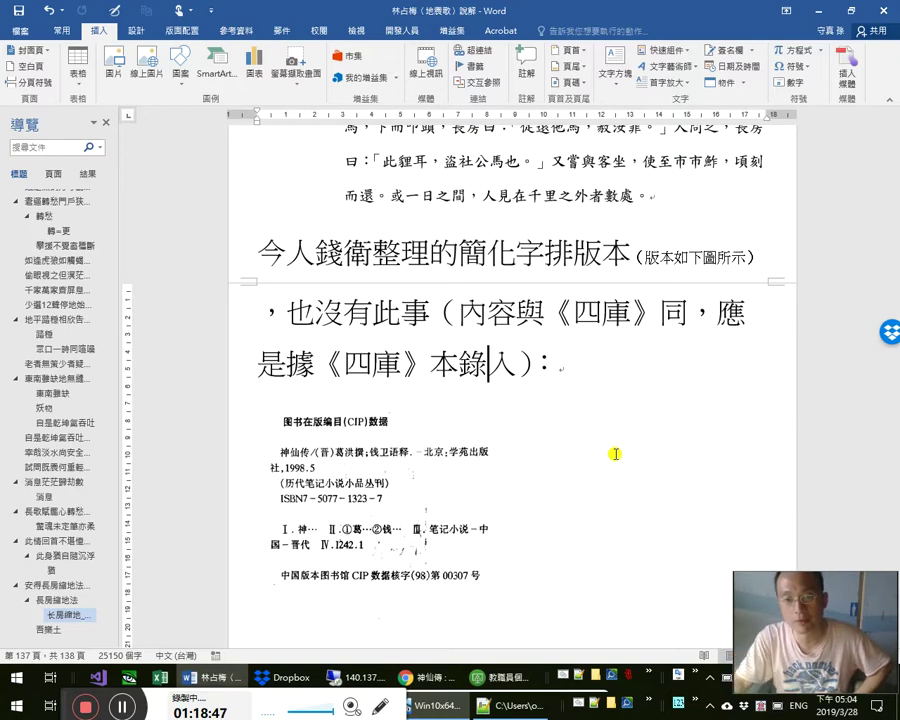
Re-read the parenthetical remark 內容與《四庫》同，應是據《四庫》本錄入 alongside the pictured CIP data
left_click(532, 365)
left_click(517, 370)
scroll(583, 430, "up", 1)
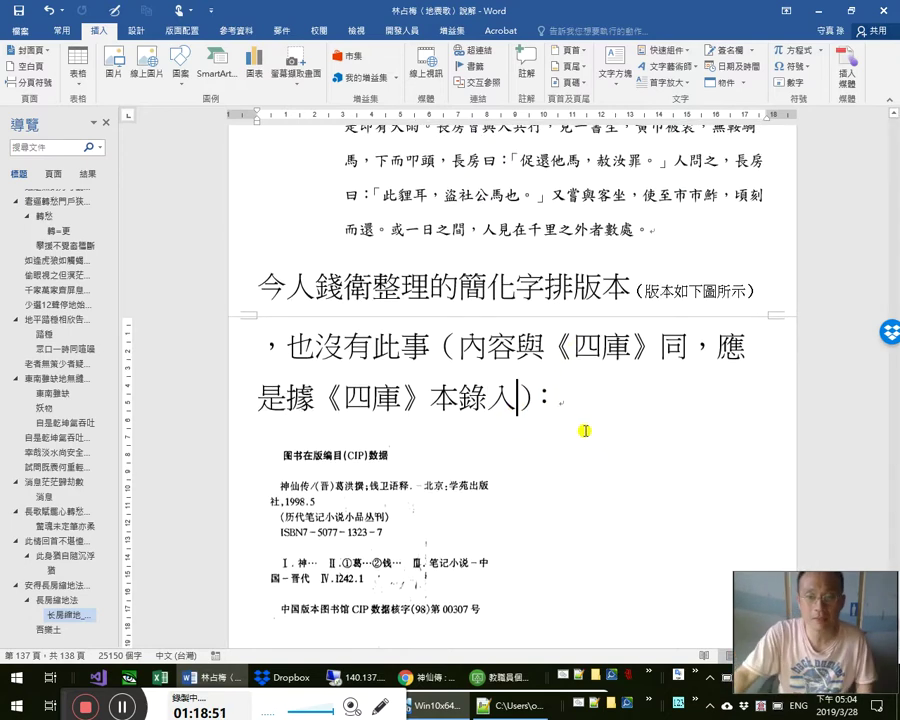
scroll(622, 418, "down", 3)
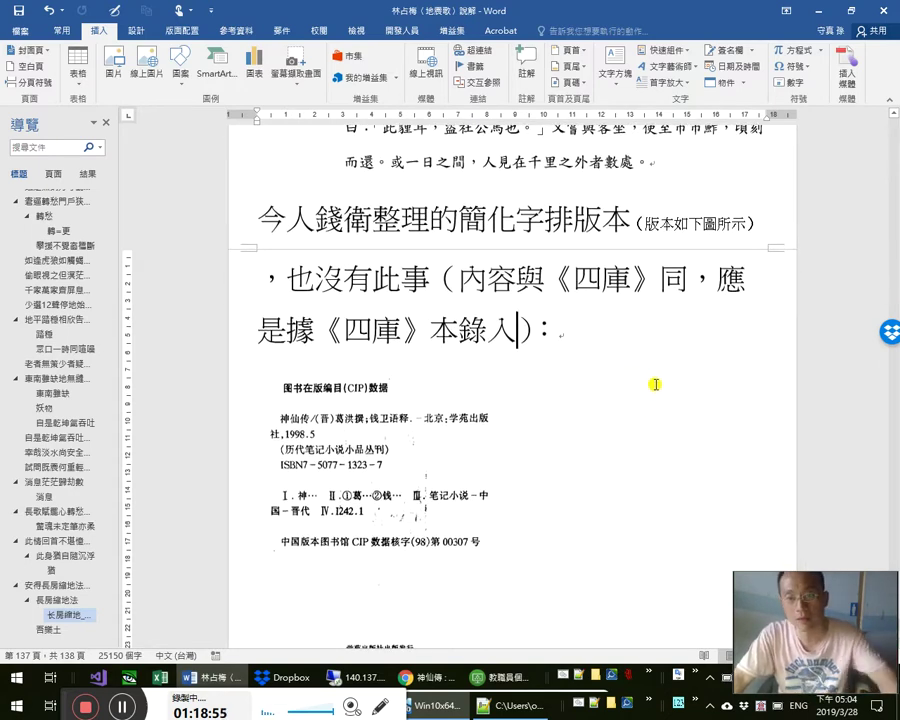
left_click(521, 304)
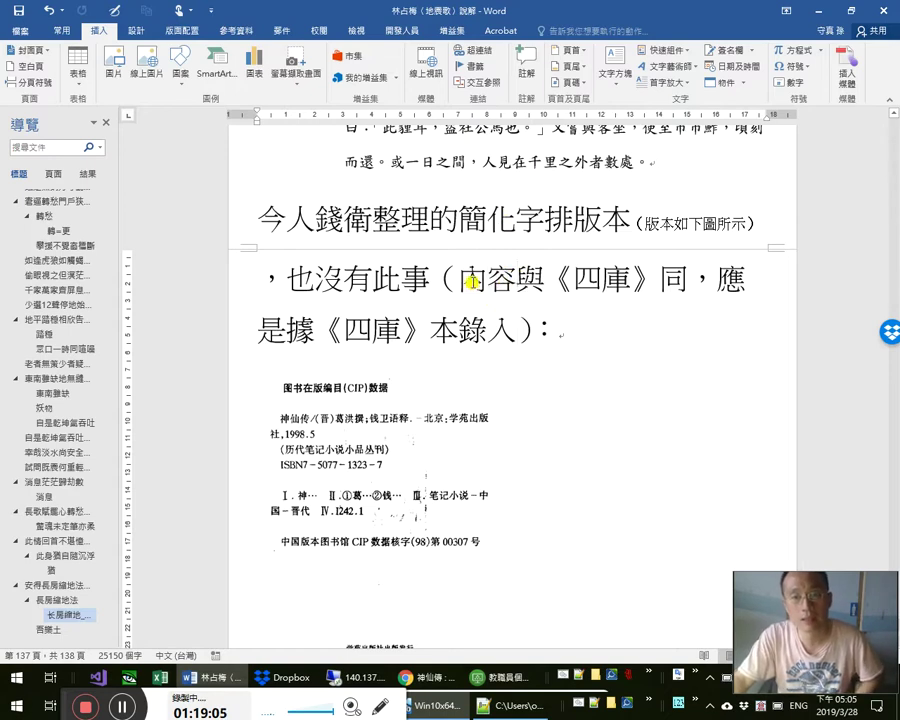
left_click_drag(479, 283, 517, 330)
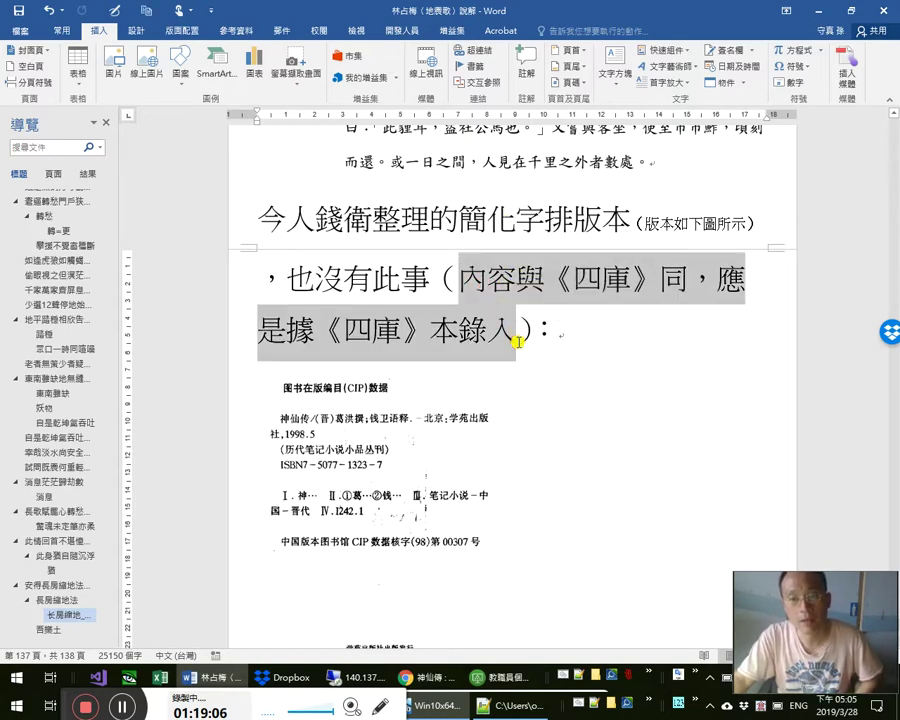
left_click(517, 340)
scroll(519, 347, "up", 1)
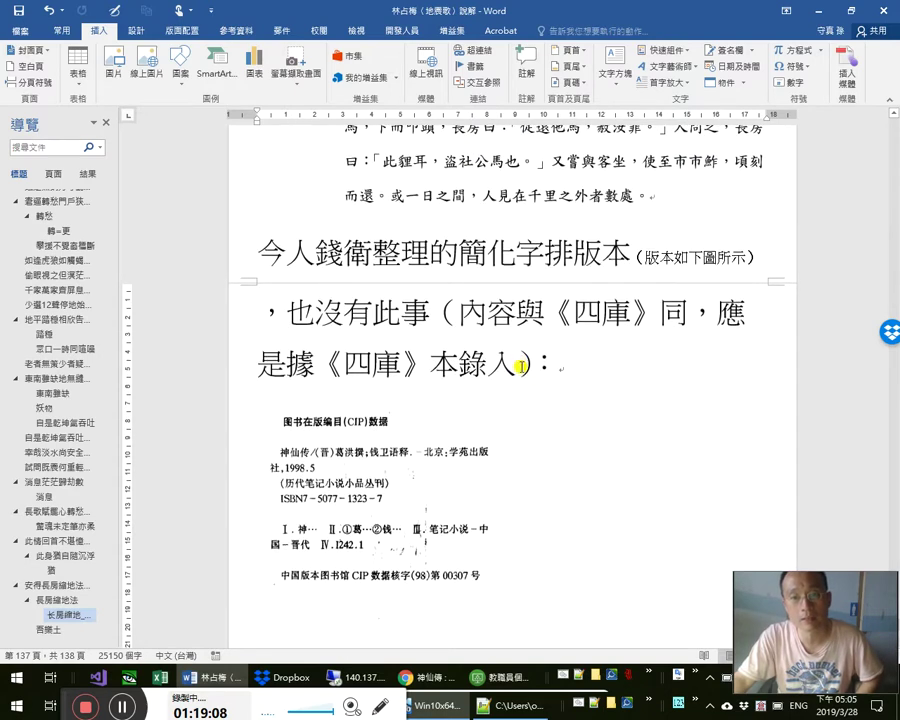
scroll(521, 356, "up", 1)
left_click(459, 347)
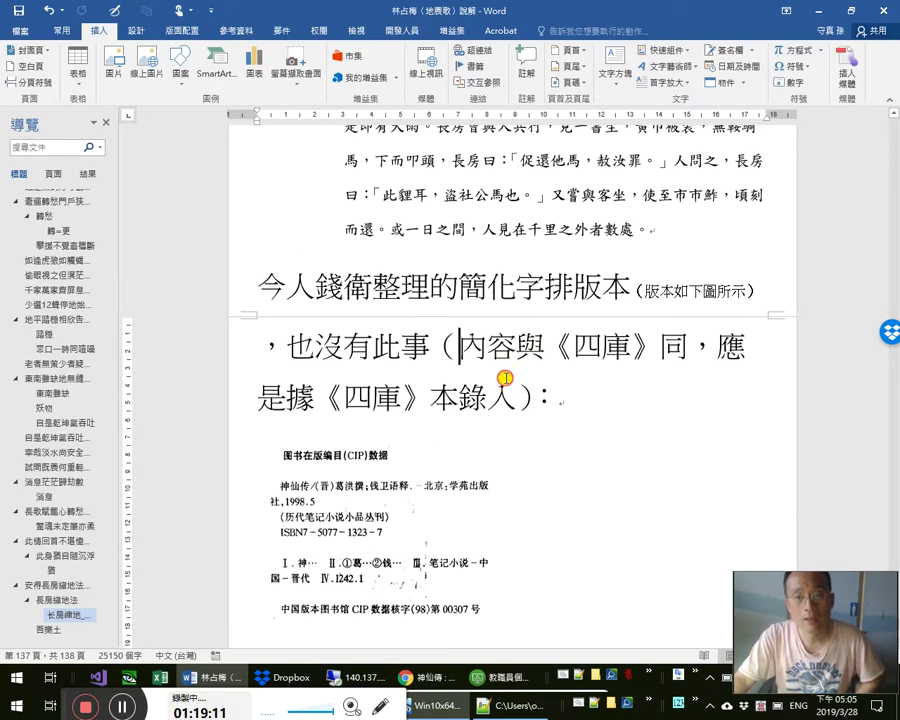
left_click(517, 397, "shift")
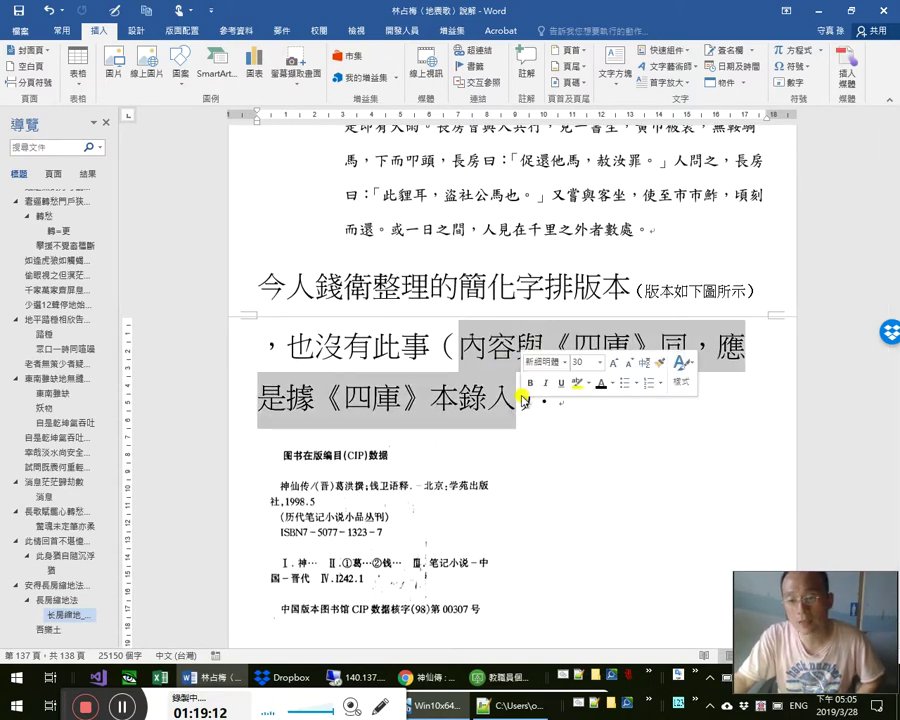
left_click(530, 422)
scroll(525, 400, "down", 4)
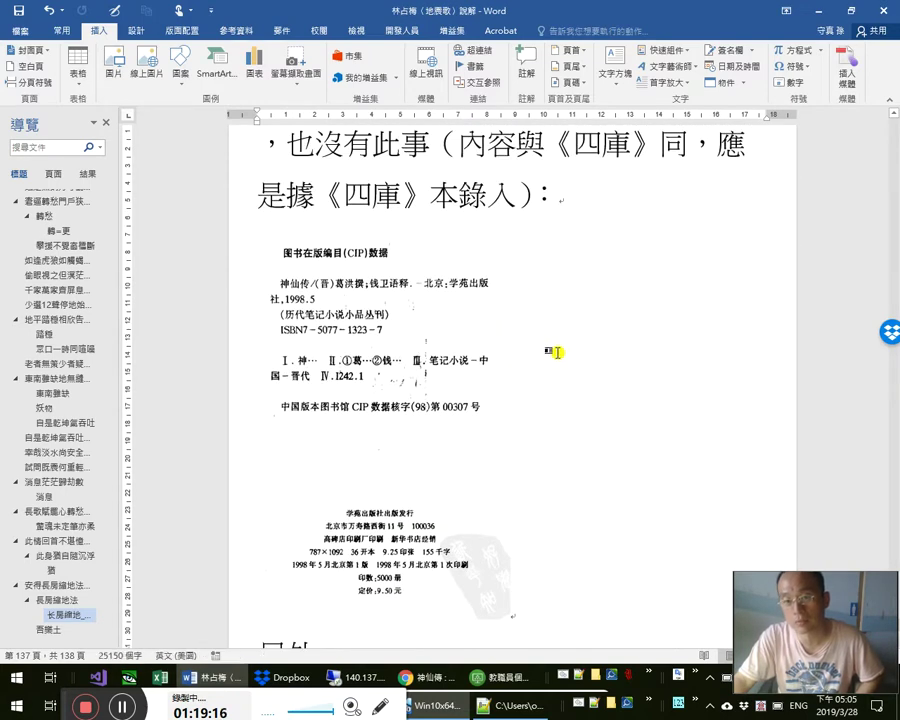
Select the parenthetical remark from 內容 through 錄入 and check its wording again above the pictured publication data
scroll(566, 342, "up", 2)
scroll(488, 250, "up", 2)
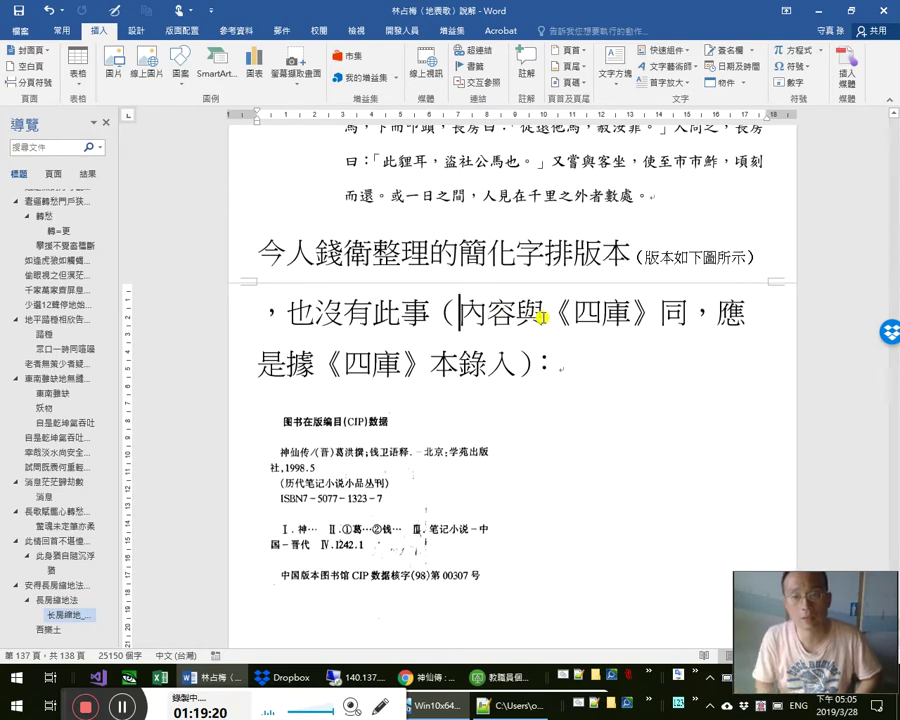
key("Right")
key("Right")
key("Left")
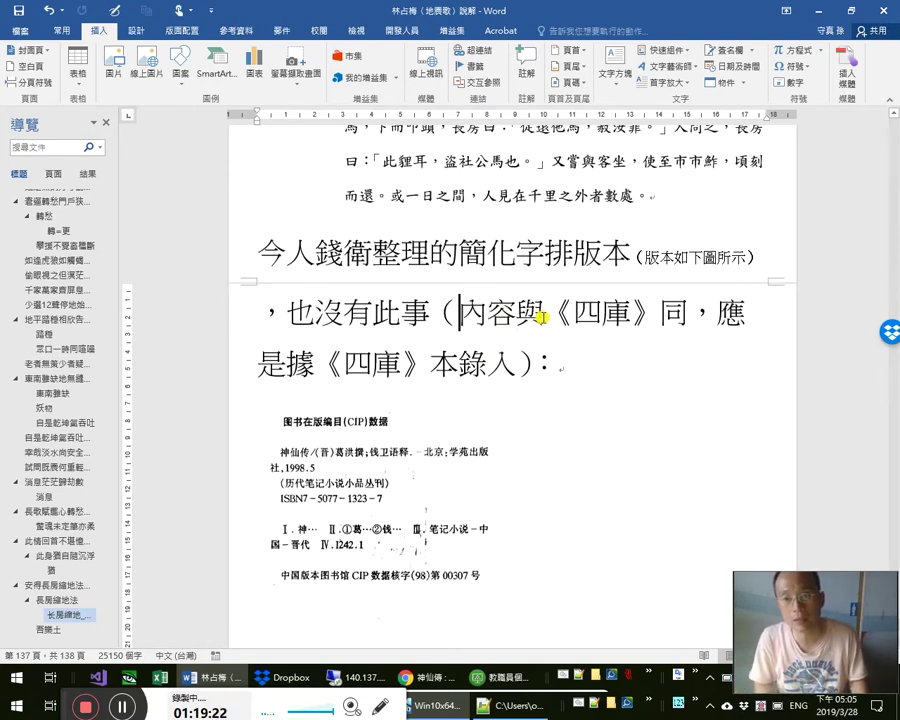
key("shift+Right")
key("shift+Right")
key("shift+Down")
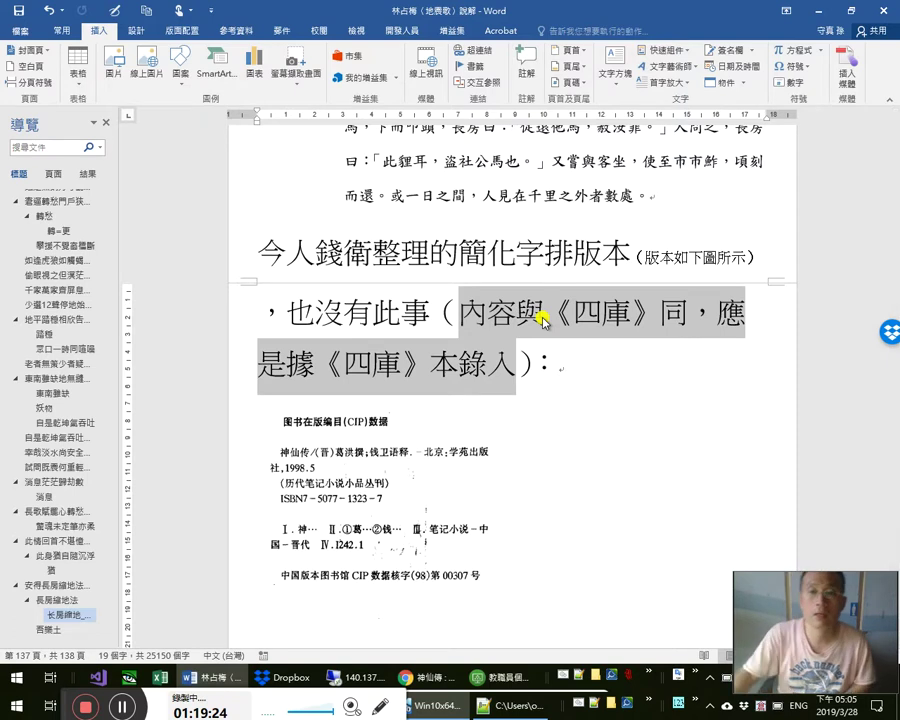
left_click(515, 365)
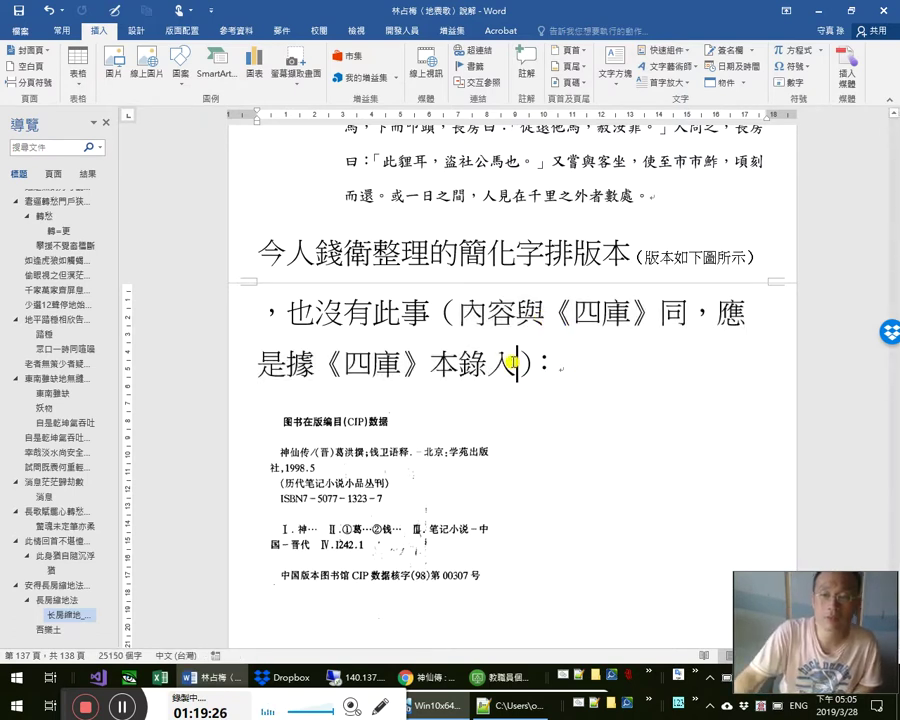
left_click(542, 313)
left_click(515, 364)
scroll(732, 455, "down", 2)
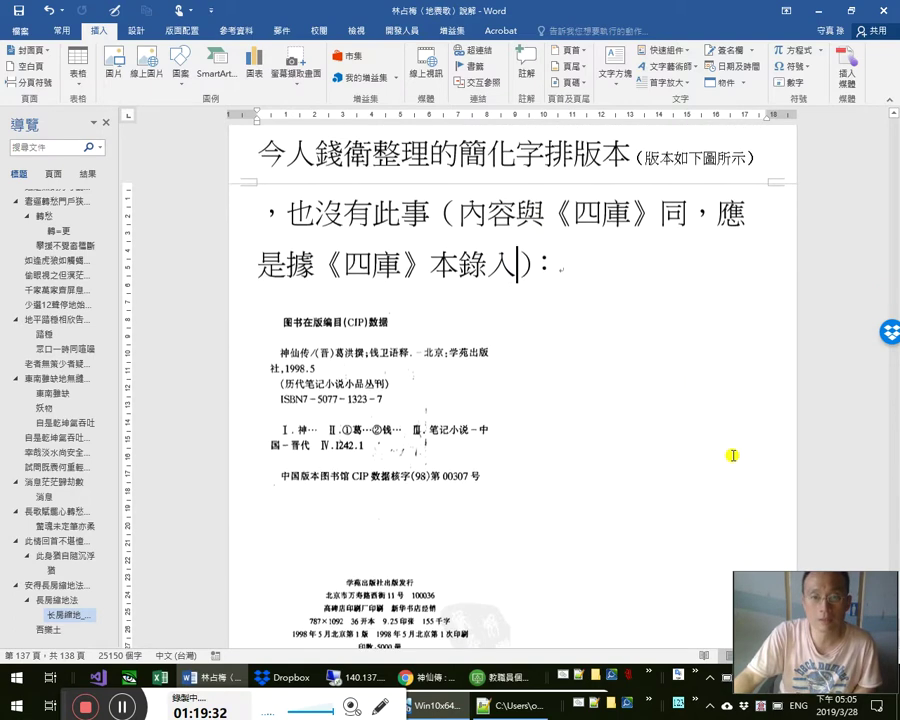
scroll(732, 456, "down", 1)
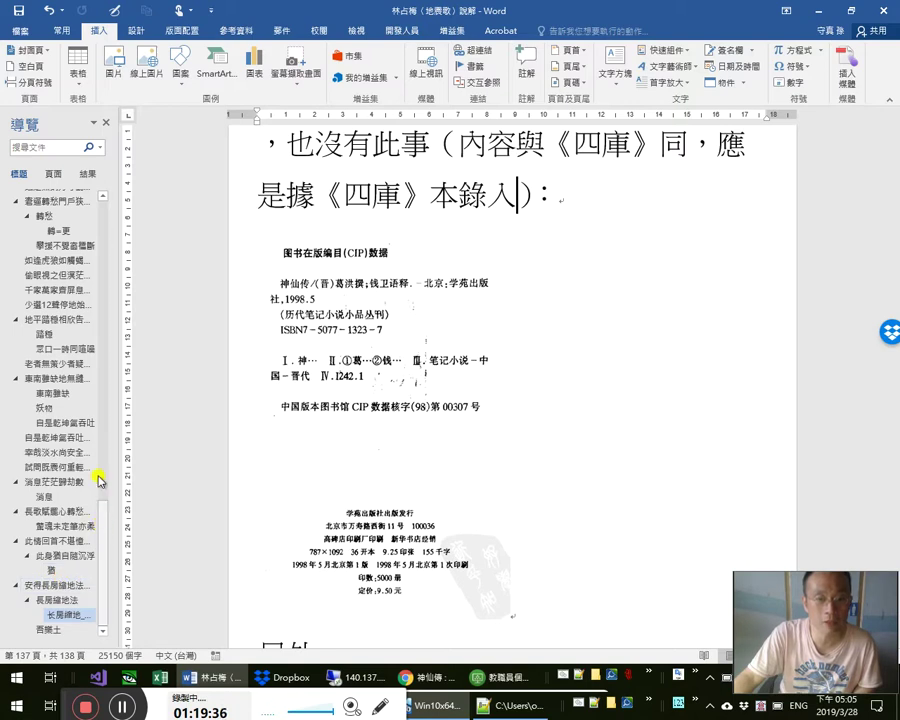
Look over the beginning of the document's heading outline and return to the end of the edition sentence
left_click_drag(106, 530, 110, 233)
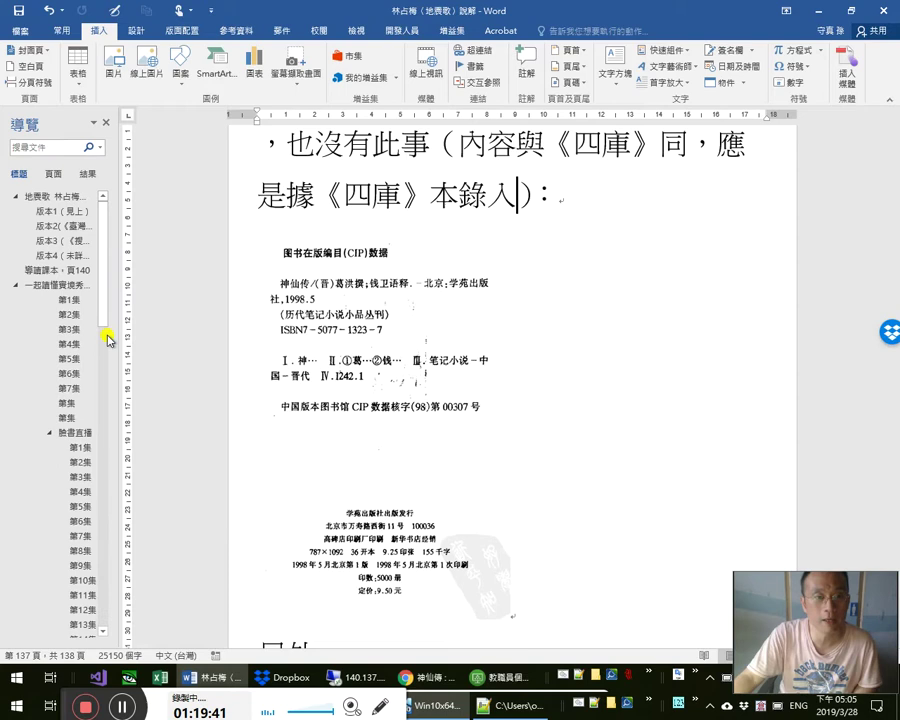
left_click(585, 506)
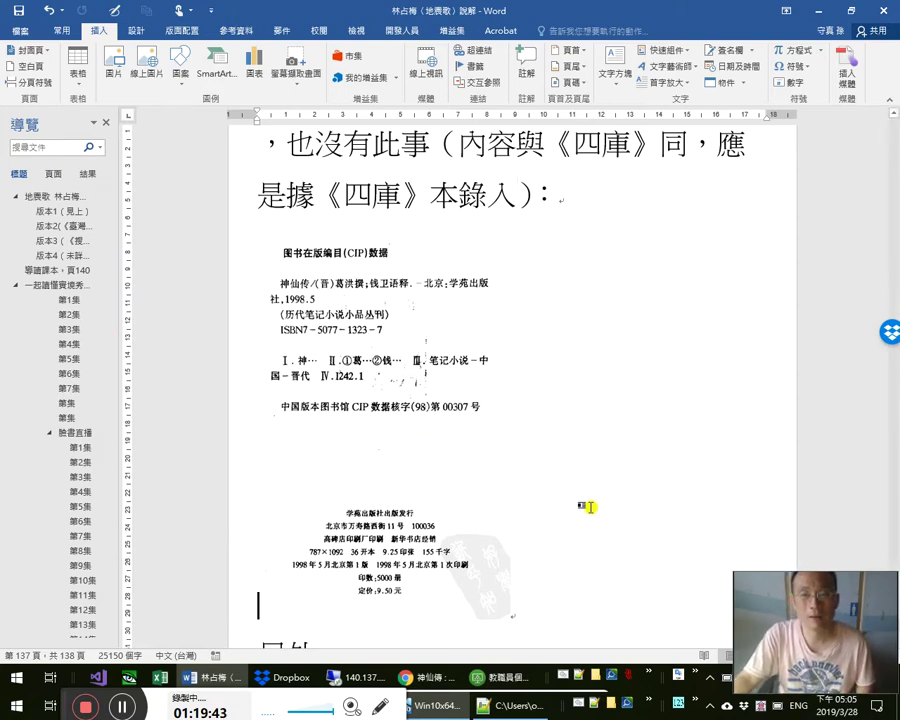
scroll(590, 505, "up", 5)
left_click(543, 452)
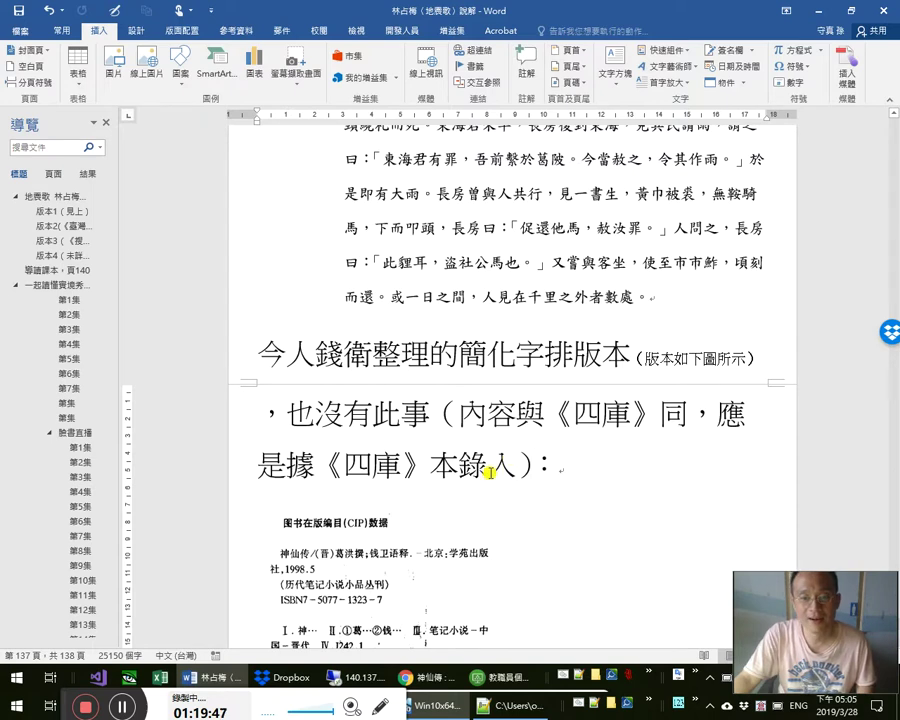
scroll(485, 493, "down", 3)
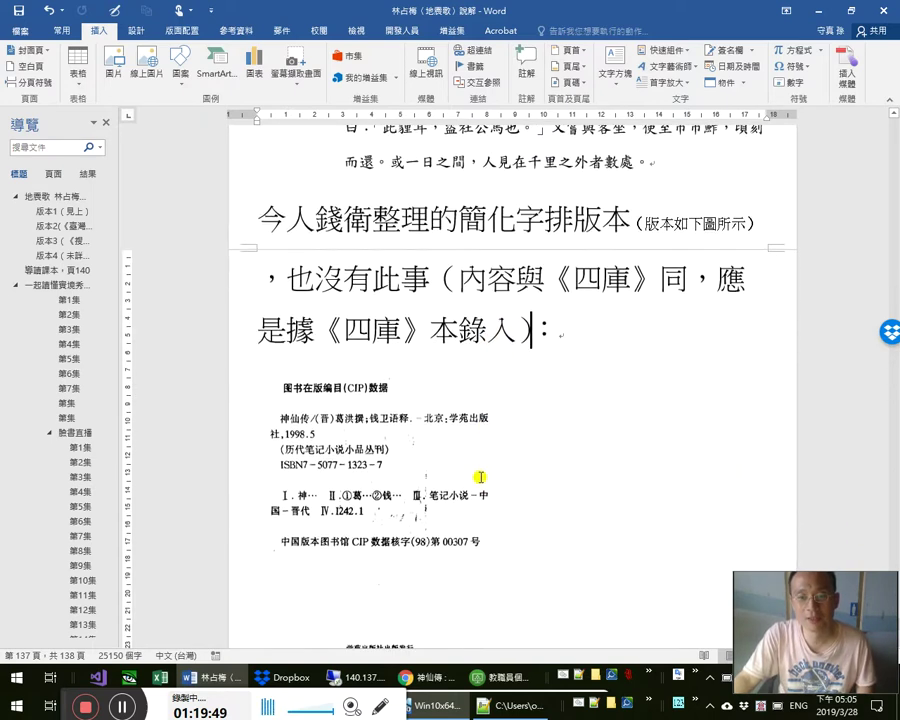
key("alt+Tab")
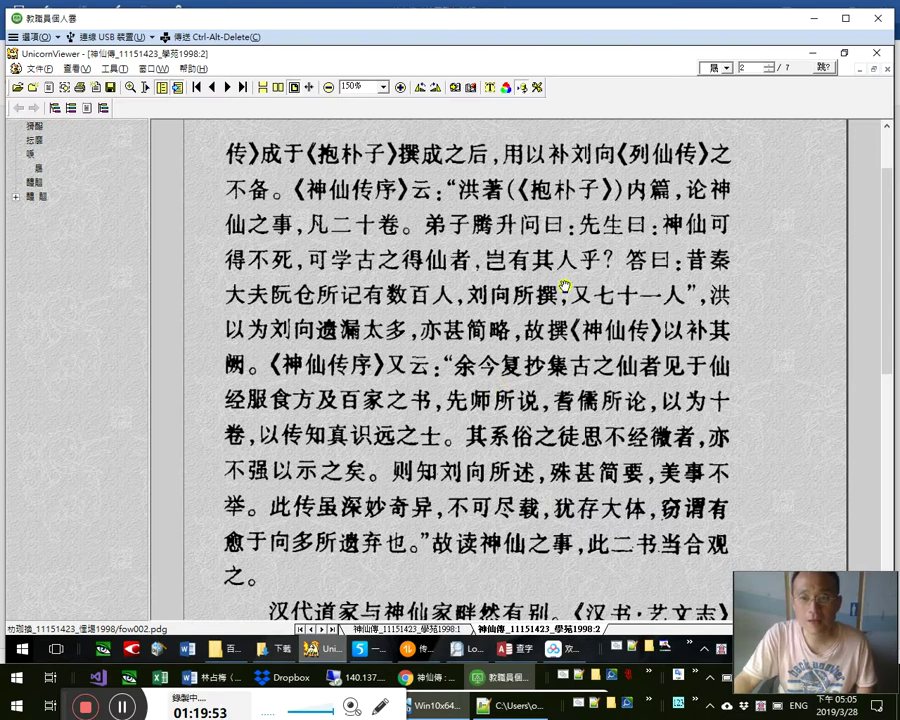
key("alt+Tab")
key("alt+Tab")
key("alt+Tab")
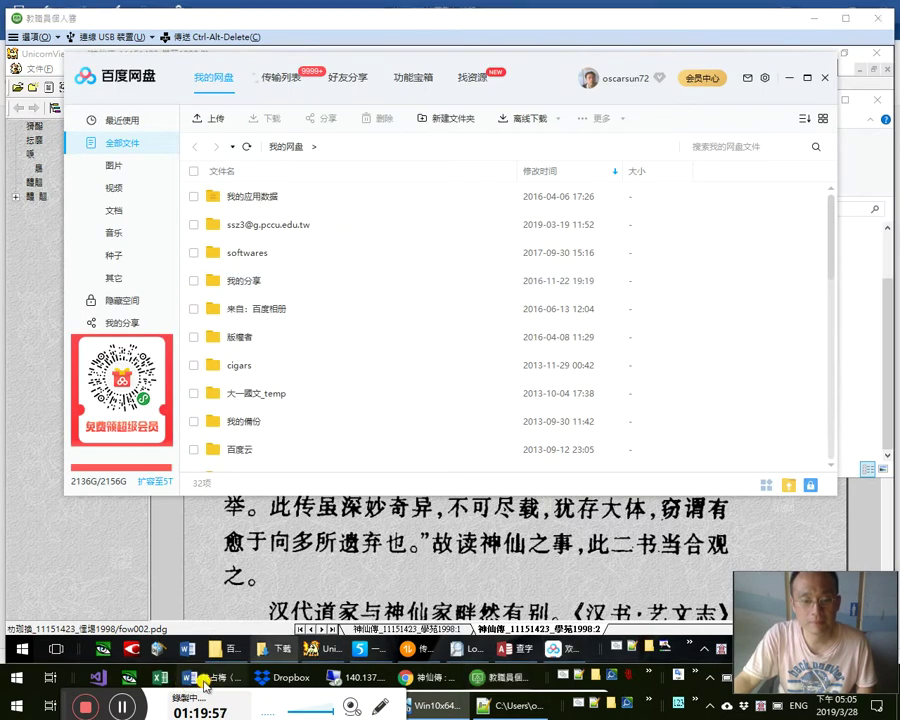
left_click(207, 681)
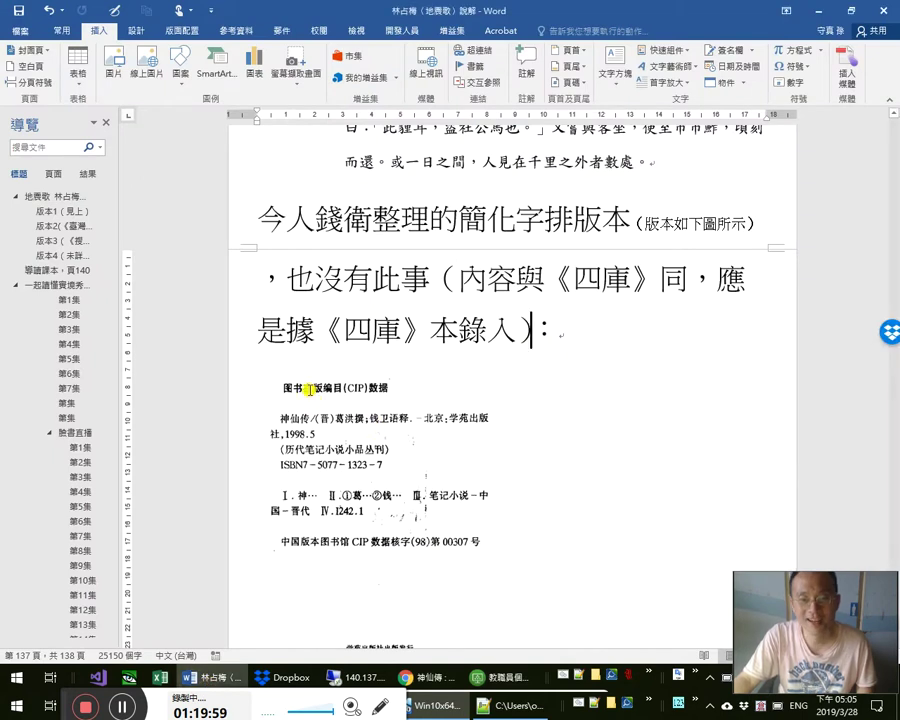
Underline the modern editor's name in the sentence on the 簡化字排版本 and save the document
double_click(335, 222)
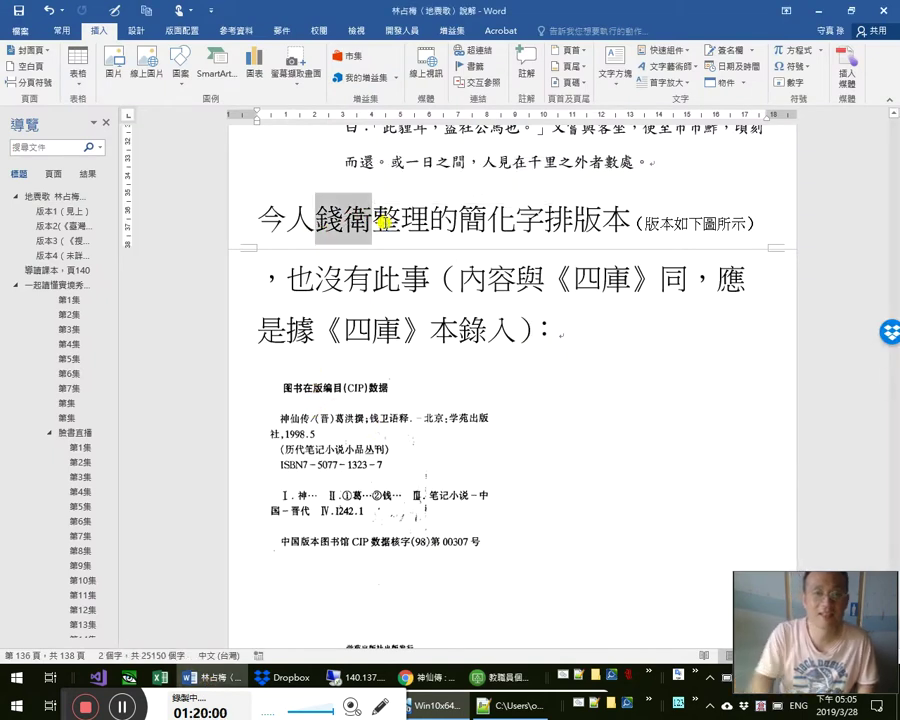
key("ctrl+s")
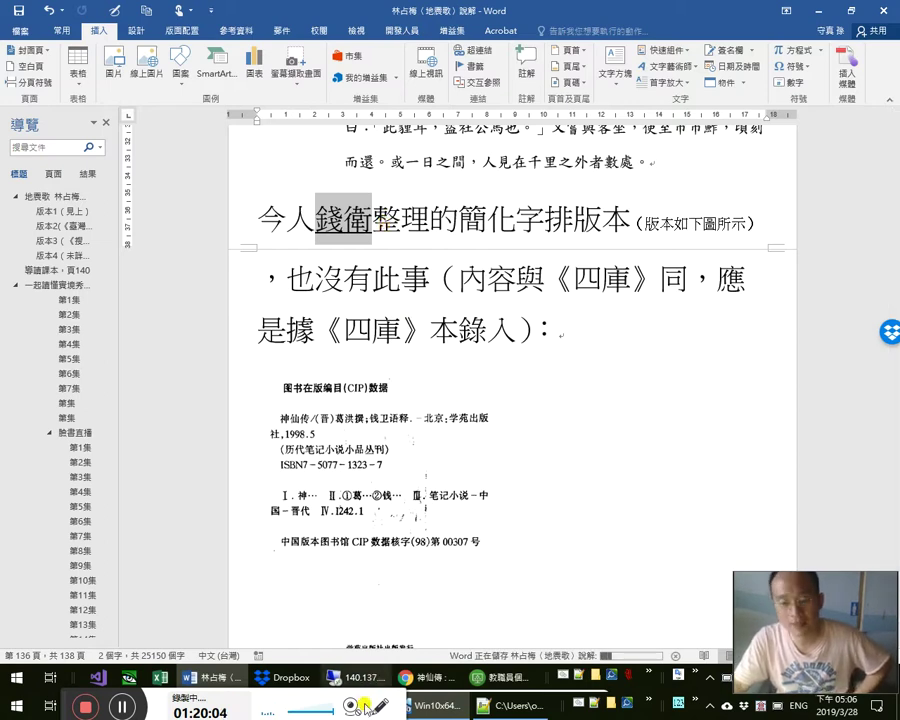
mouse_move(372, 688)
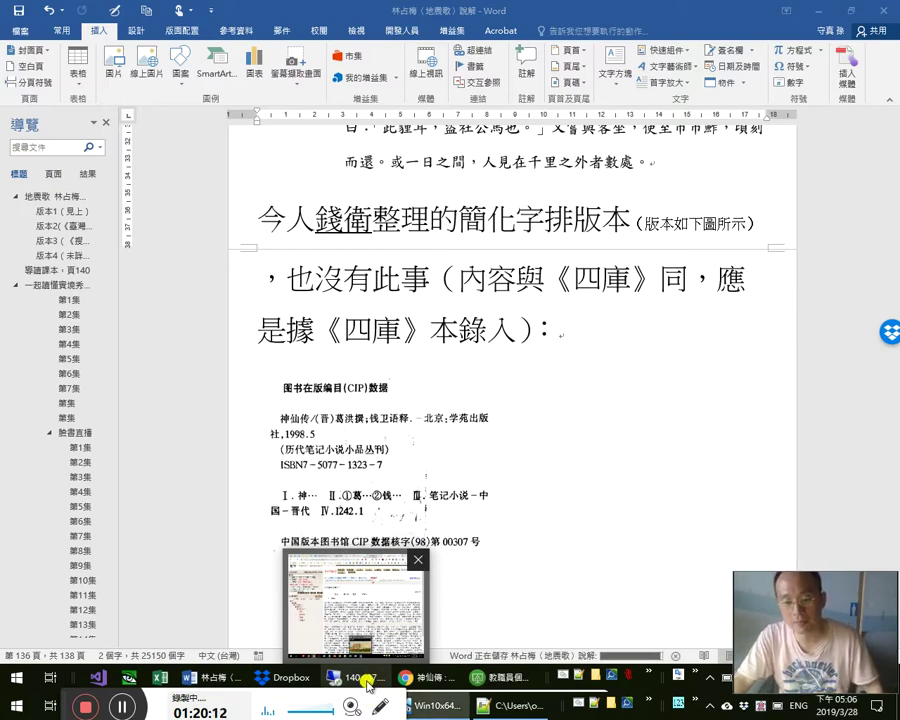
left_click(370, 686)
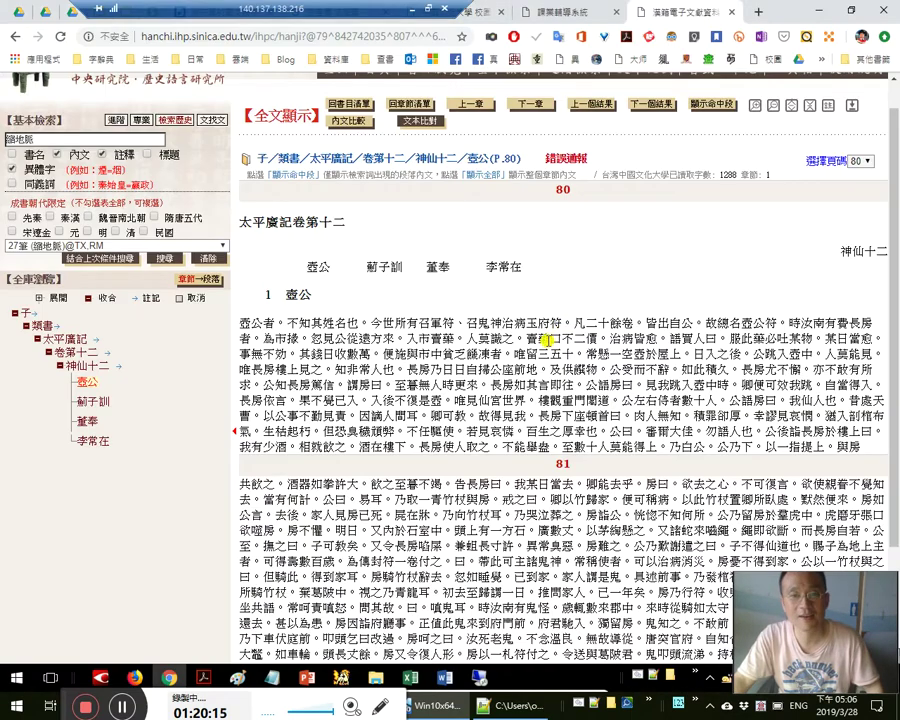
left_click(428, 8)
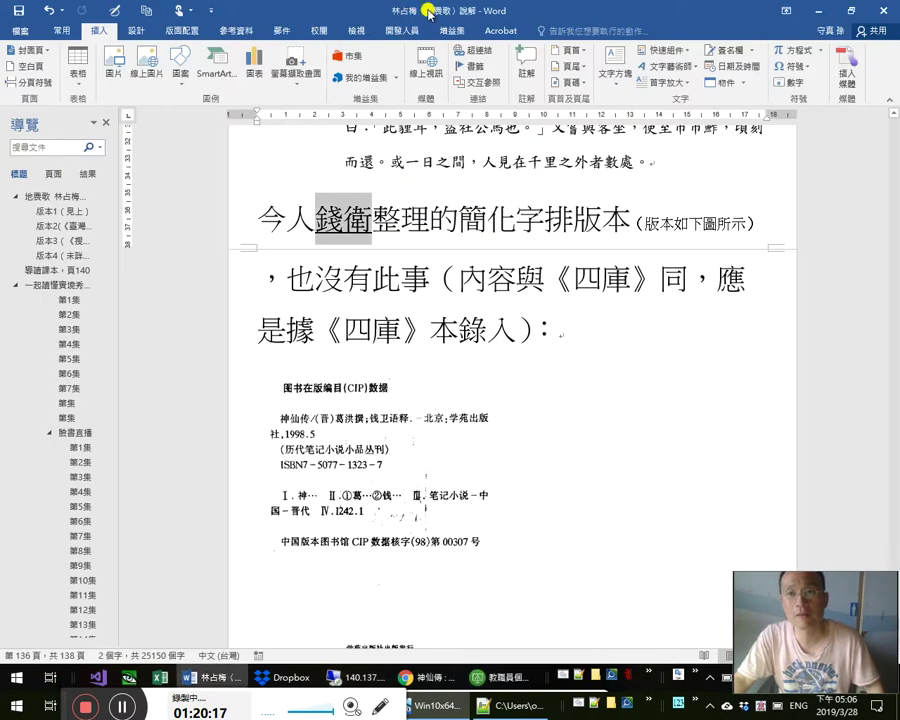
Switch to the scanned 學苑1998 edition in the remote desktop and read the second preface page on 《神仙传序》 and the Han-dynasty 神仙家
left_click(503, 677)
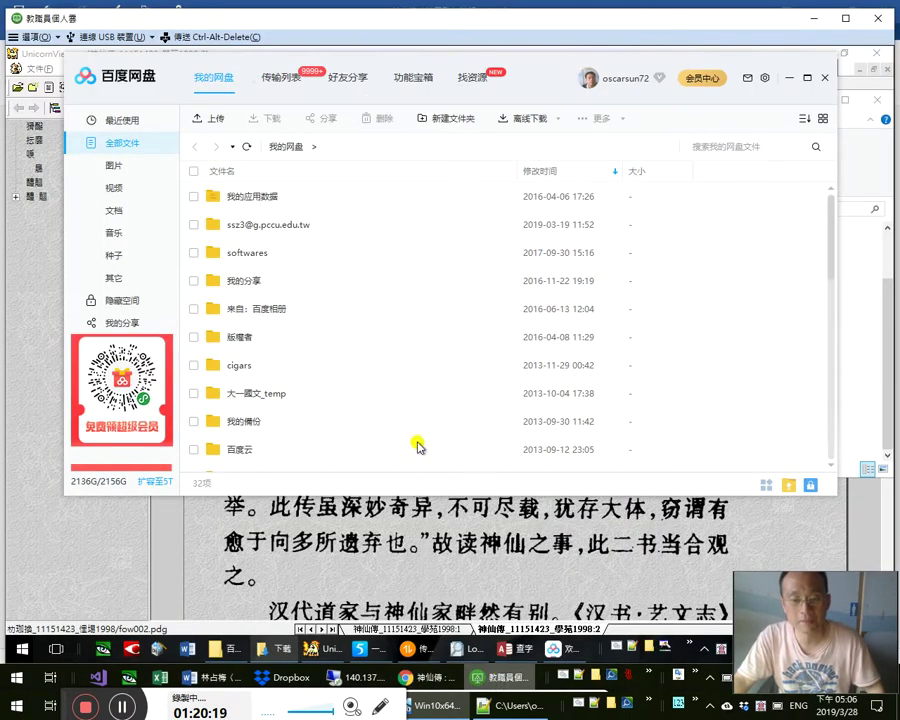
left_click(459, 493)
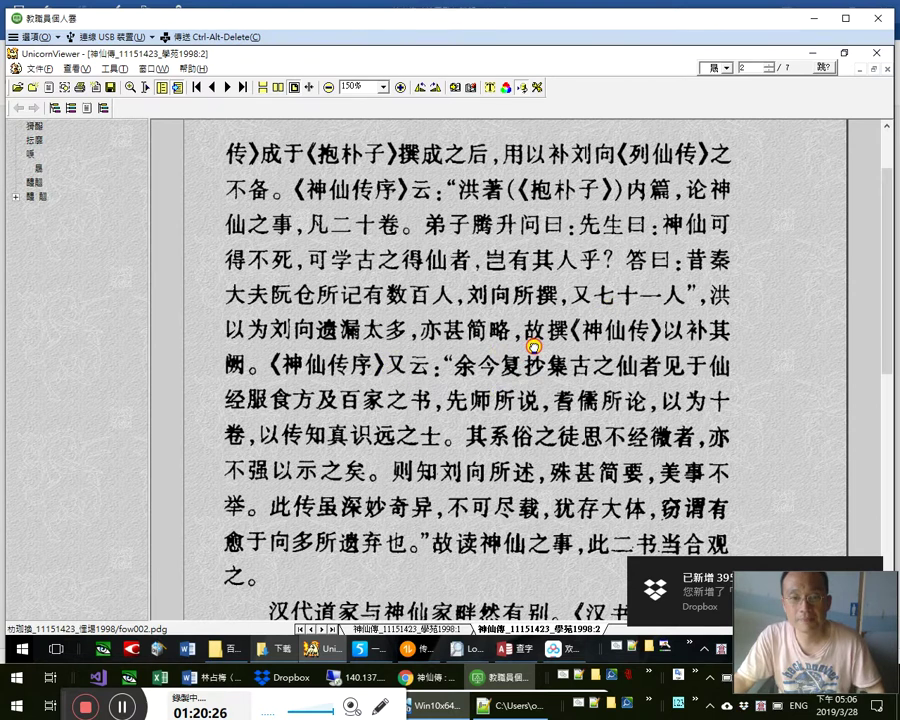
scroll(526, 375, "down", 2)
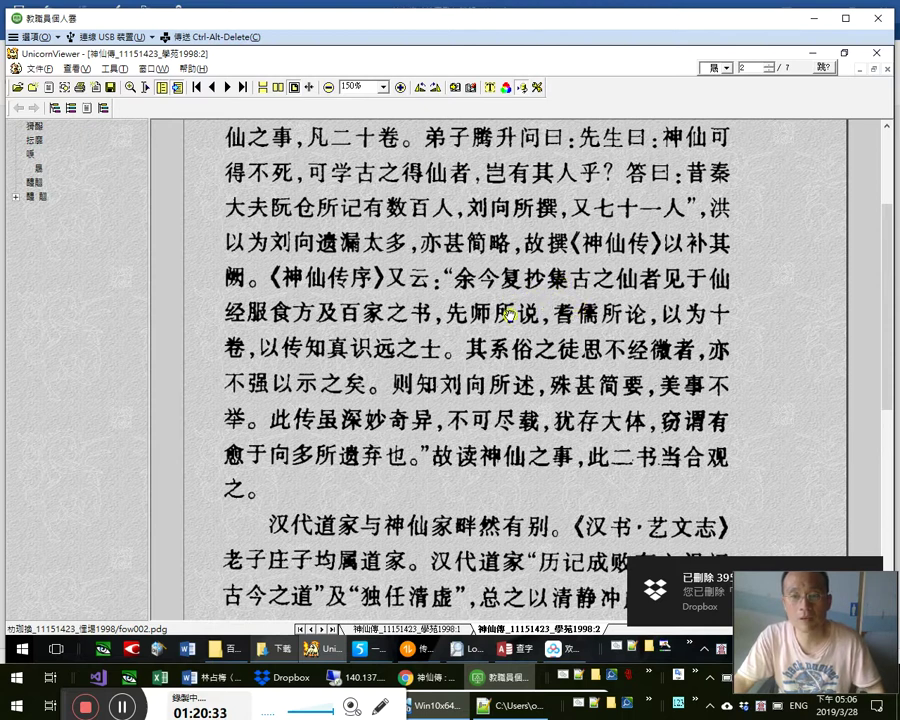
scroll(508, 313, "down", 3)
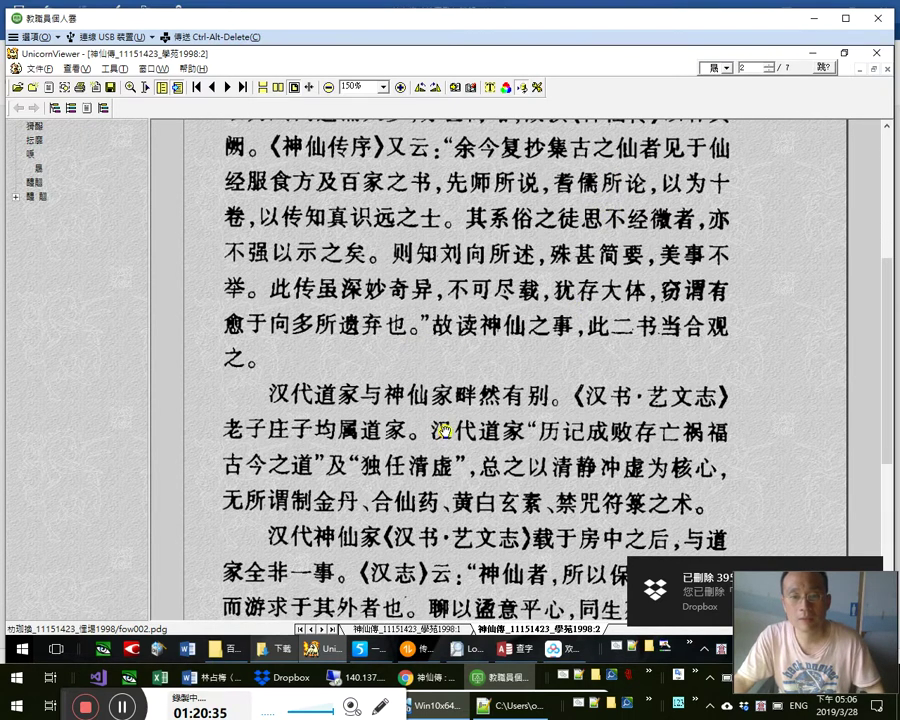
scroll(443, 432, "down", 2)
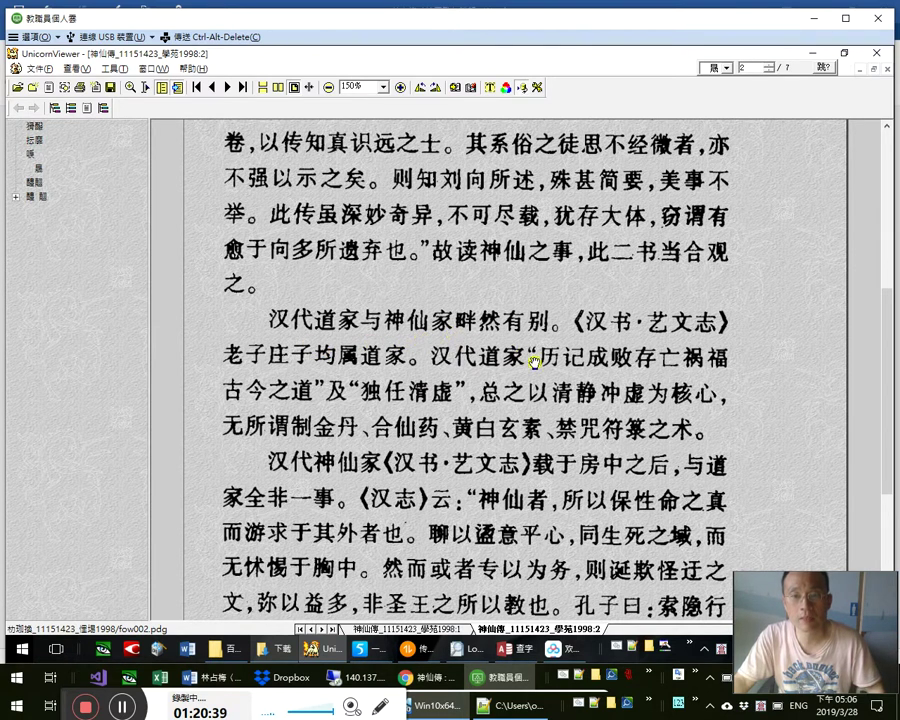
scroll(448, 186, "down", 1)
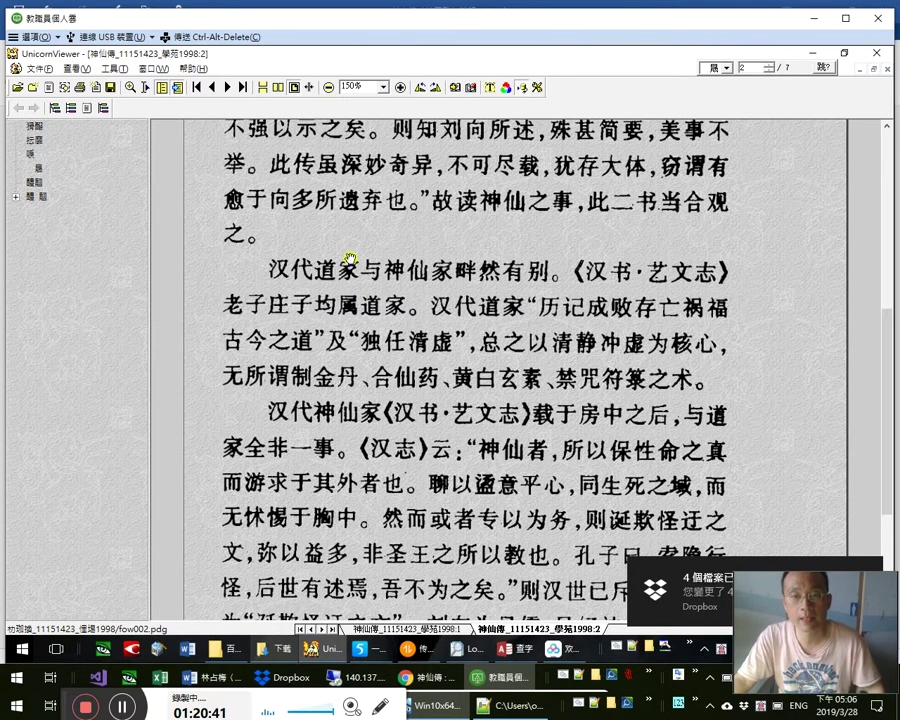
scroll(452, 378, "down", 2)
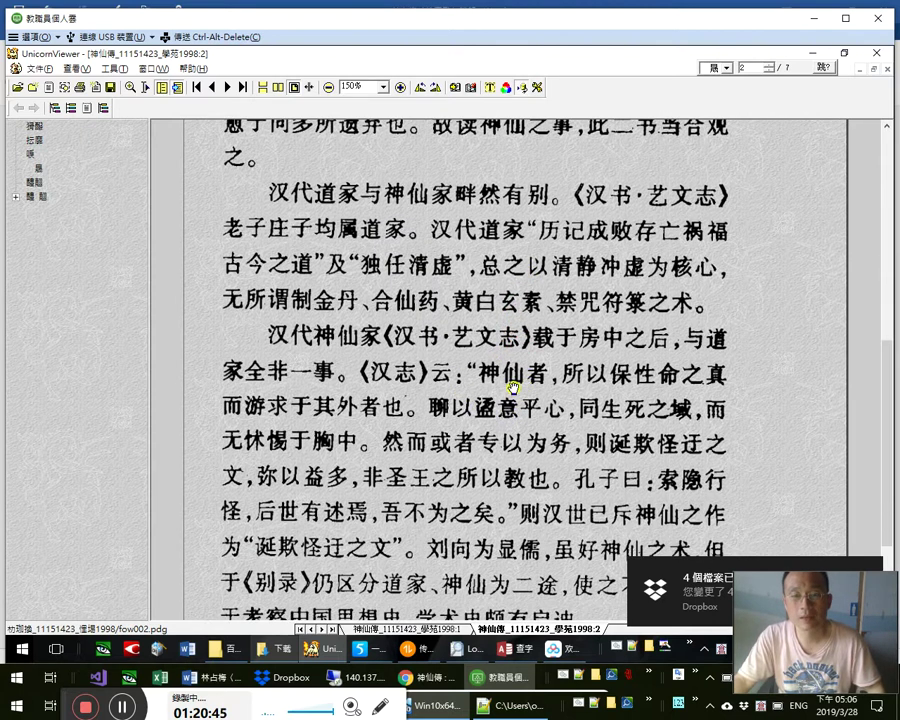
scroll(512, 410, "down", 2)
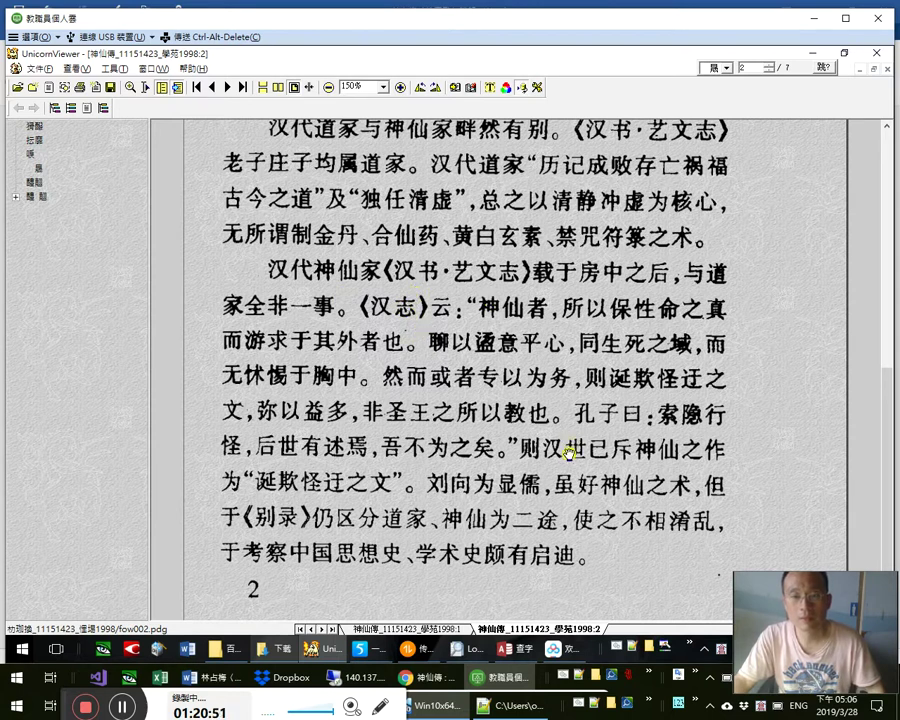
Continue to the third preface page and read its paragraphs from 迨及东汉之末 through the criticism of 神仙家言
scroll(661, 447, "down", 3)
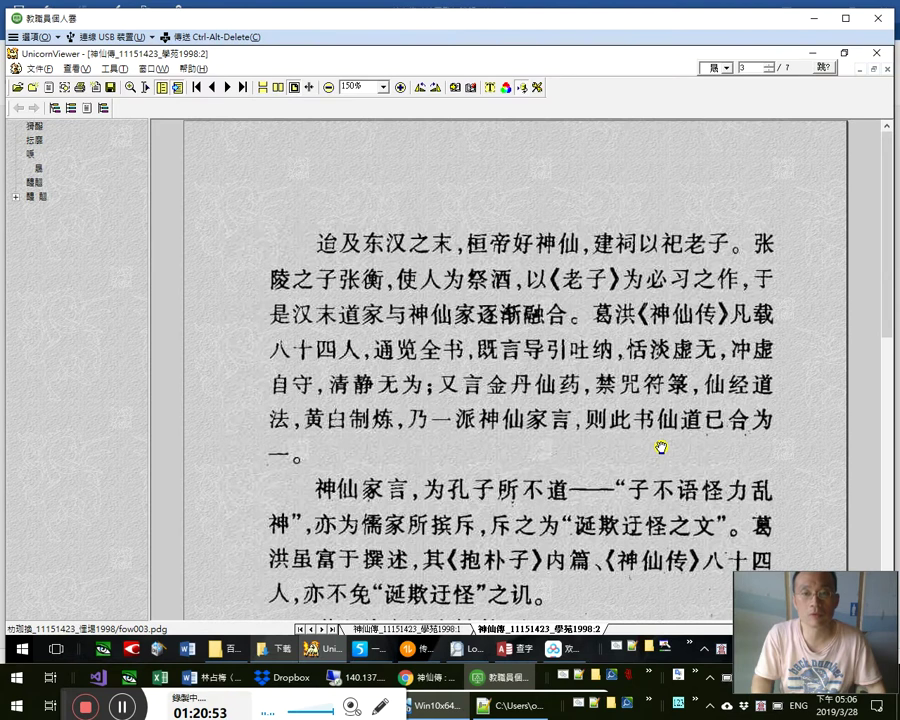
scroll(598, 344, "down", 1)
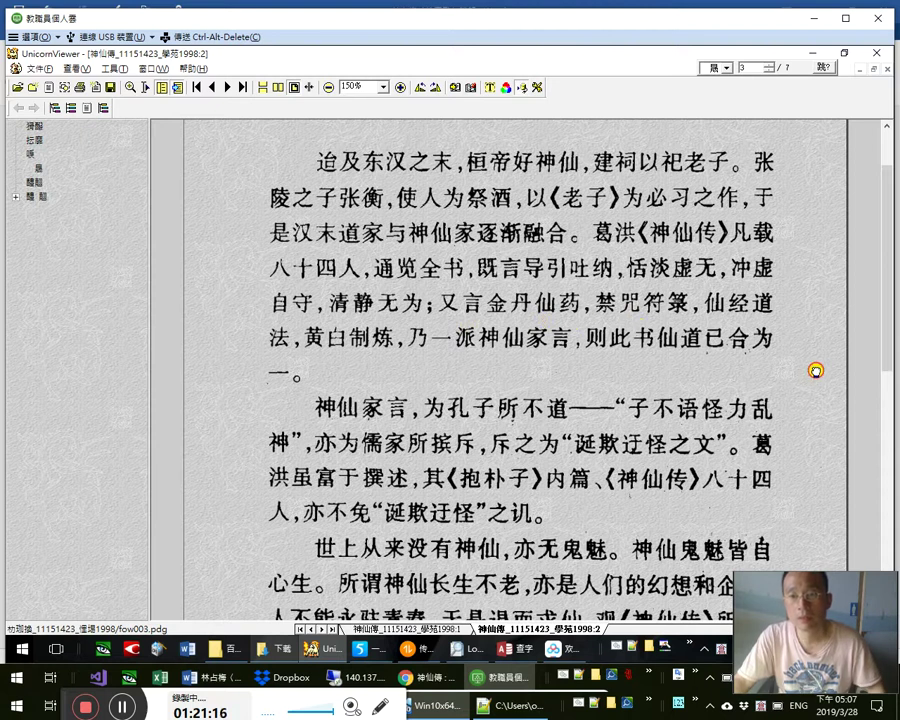
scroll(808, 306, "down", 2)
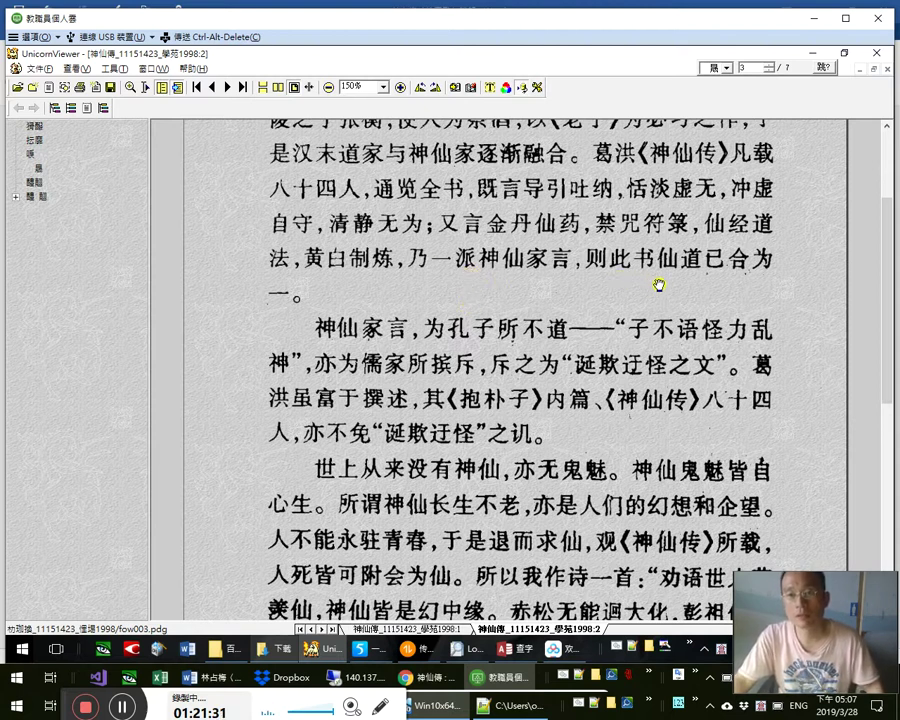
scroll(787, 277, "down", 1)
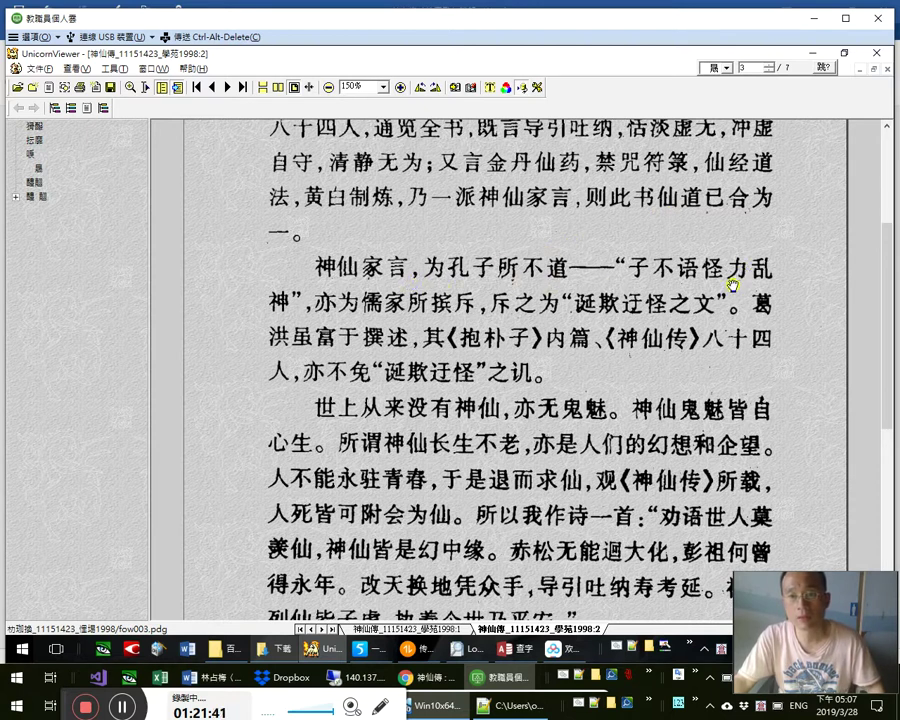
scroll(743, 318, "down", 1)
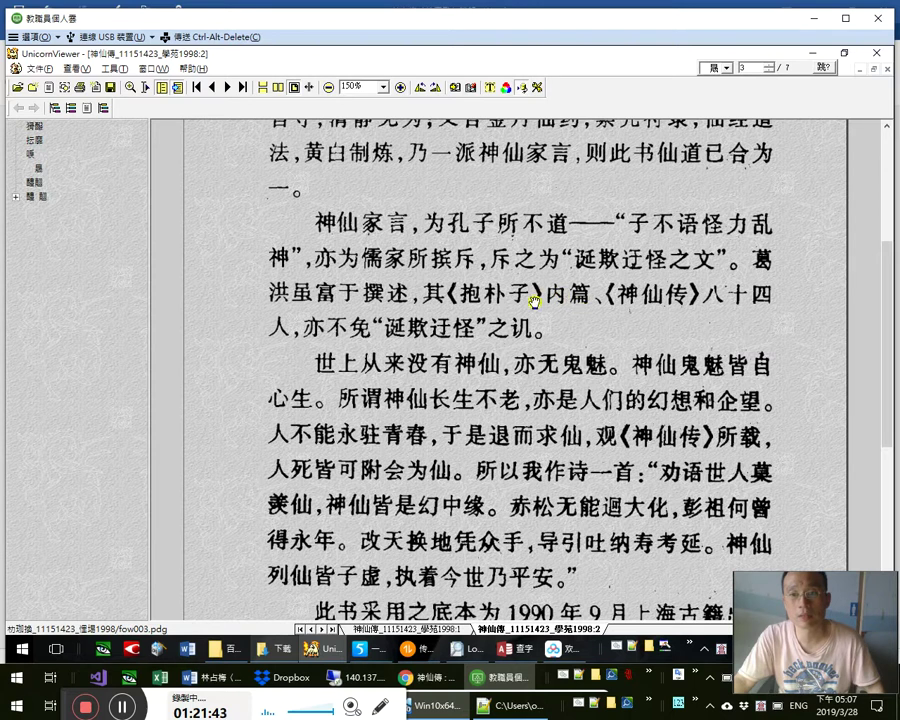
scroll(611, 393, "down", 1)
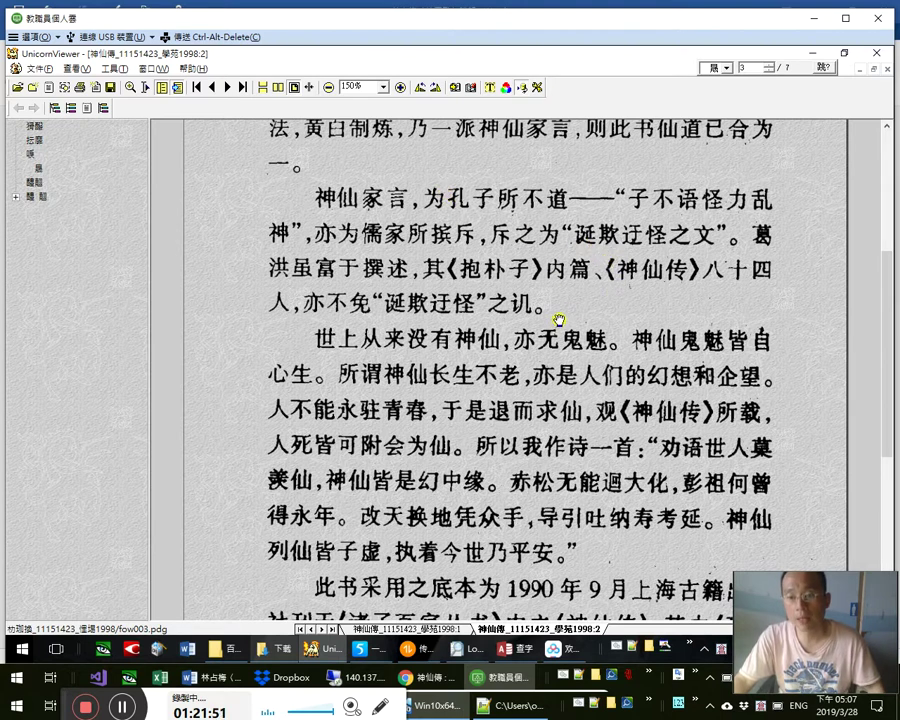
scroll(565, 290, "down", 1)
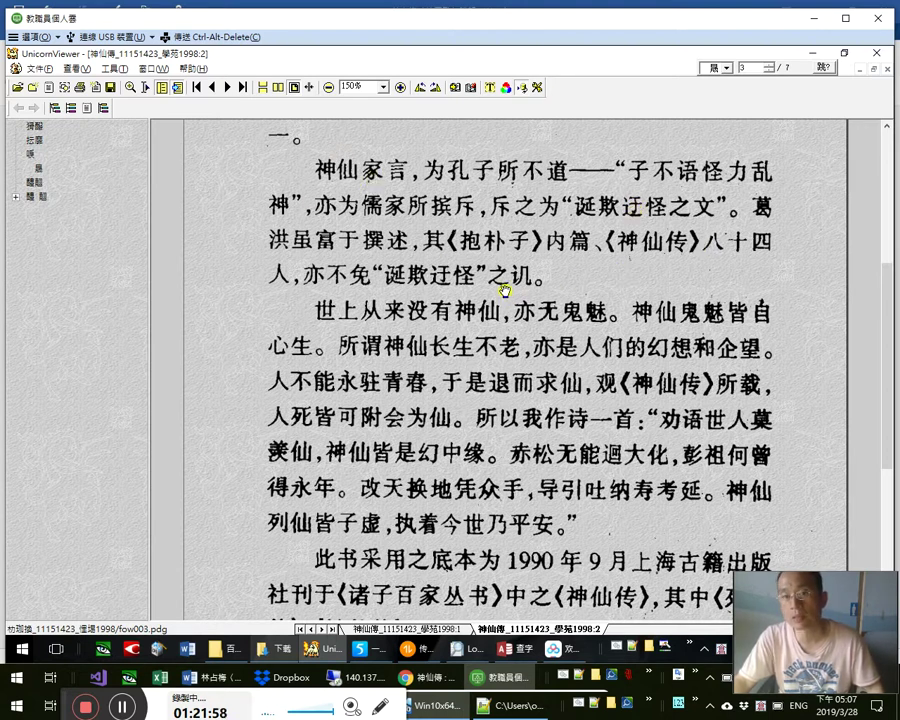
scroll(520, 296, "down", 1)
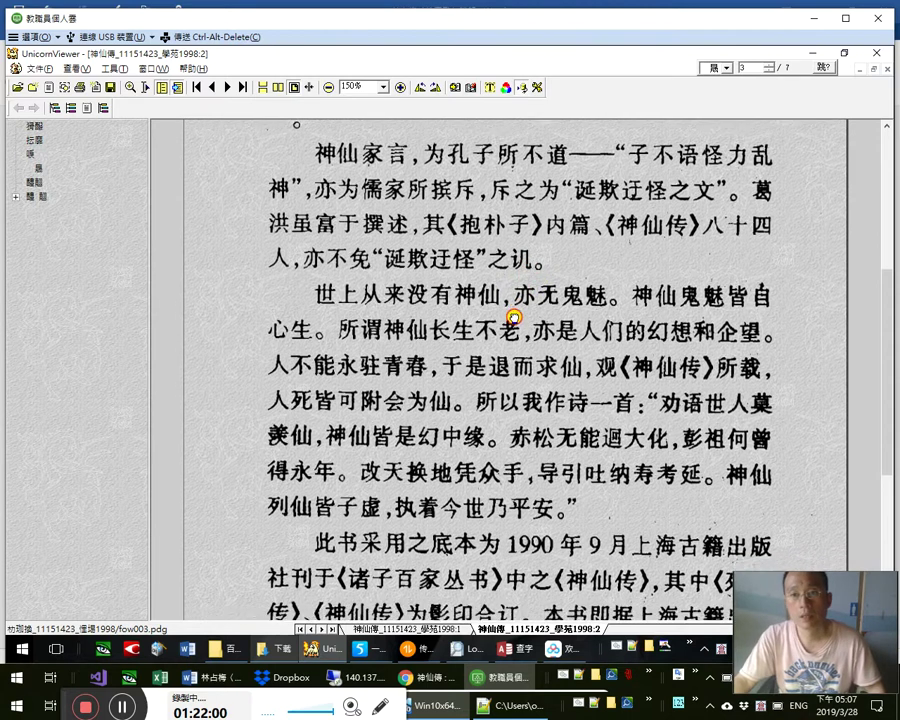
scroll(514, 310, "up", 2)
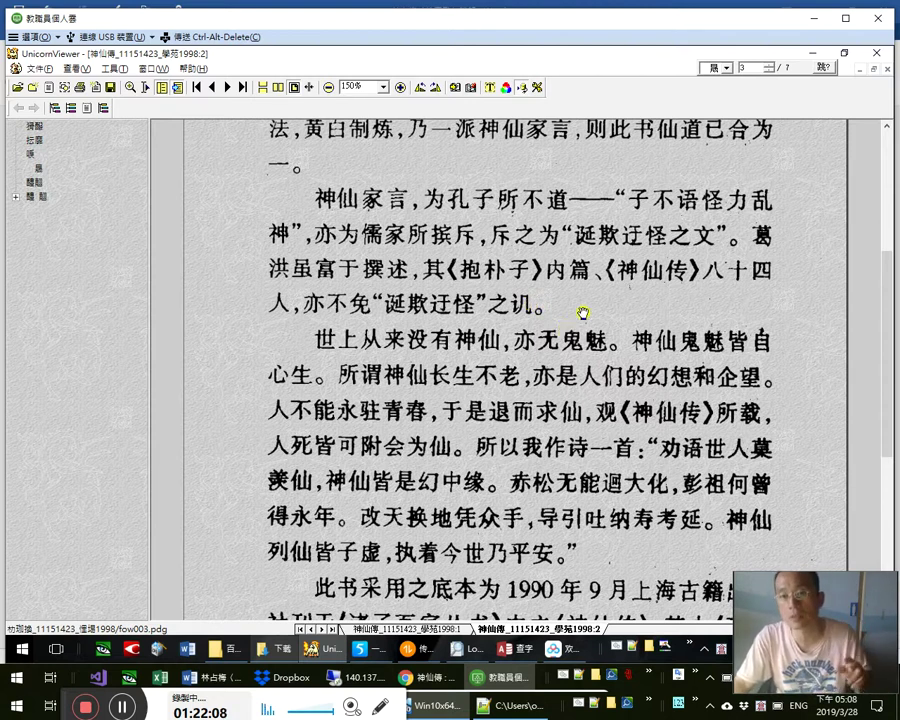
scroll(576, 300, "down", 2)
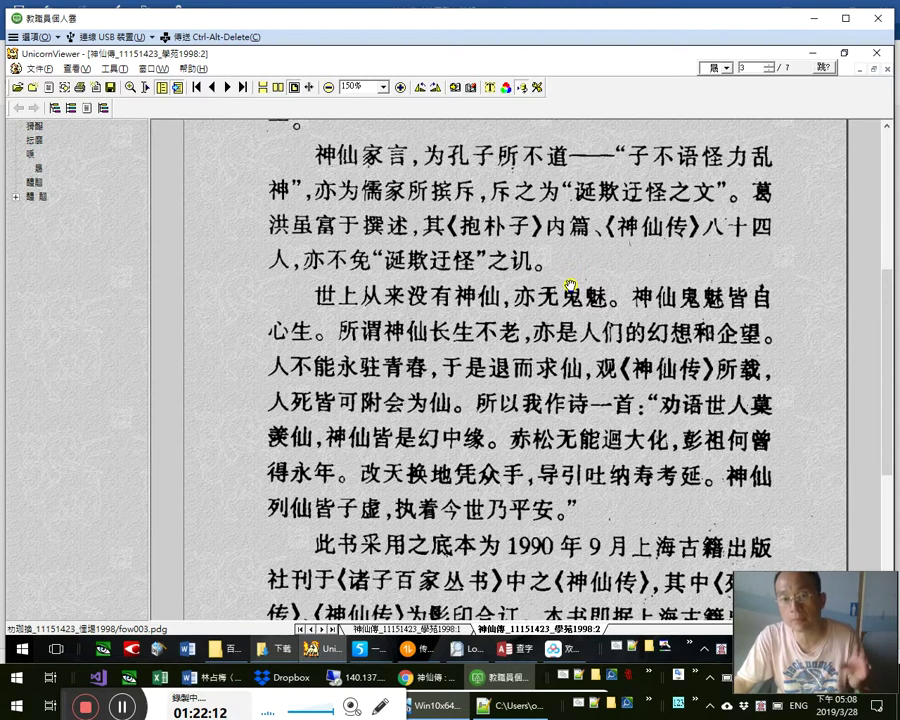
Read the preface's poem and its closing paragraph on the book's 底本, down to the signature and date
left_click_drag(629, 406, 641, 310)
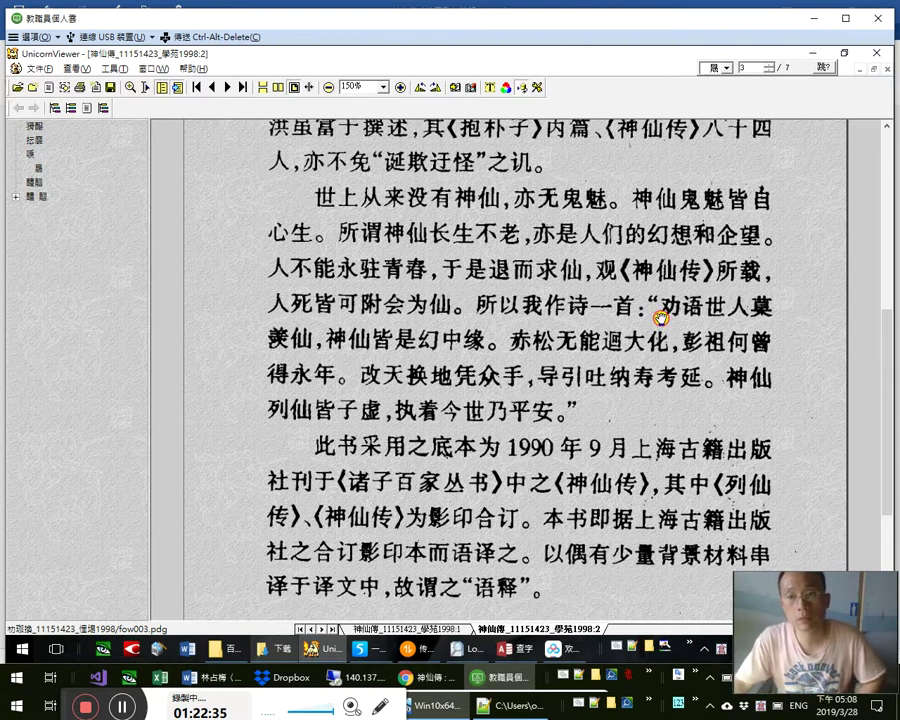
left_click_drag(660, 325, 650, 372)
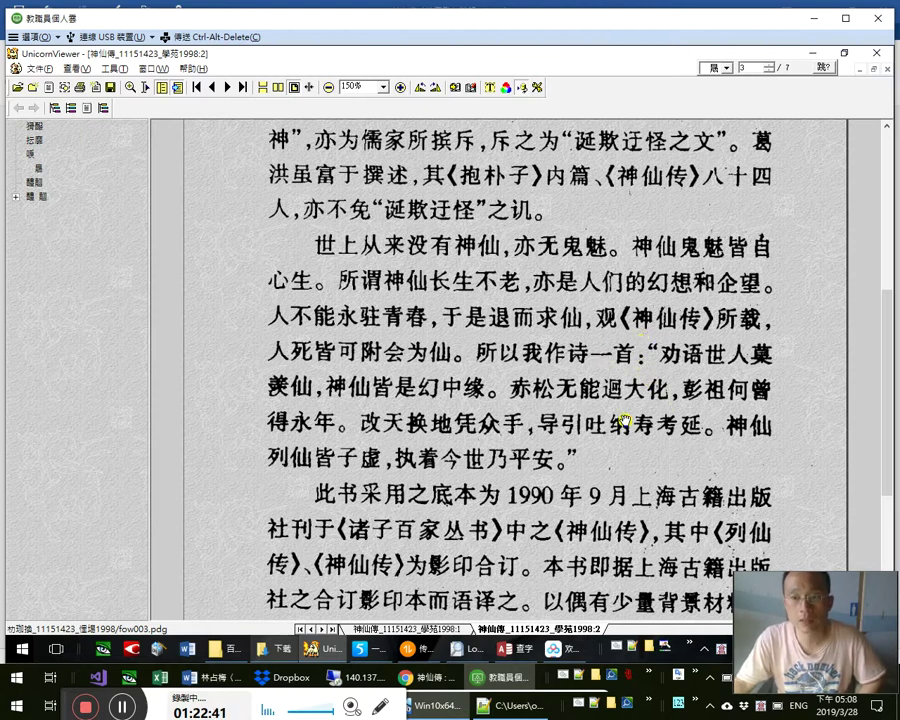
scroll(613, 393, "down", 1)
scroll(613, 393, "down", 1)
scroll(402, 340, "down", 3)
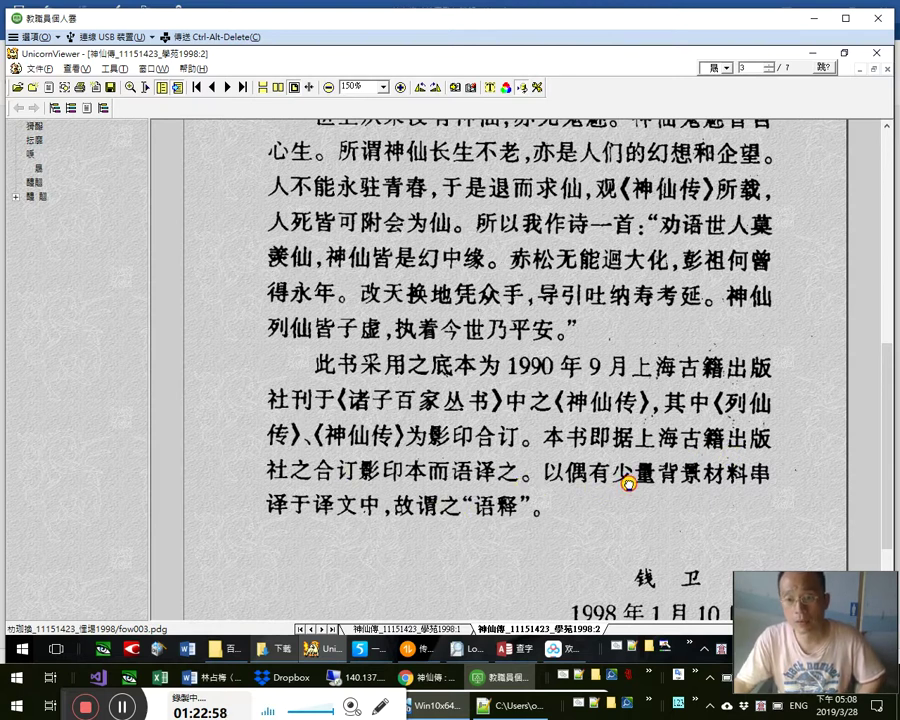
scroll(622, 476, "down", 1)
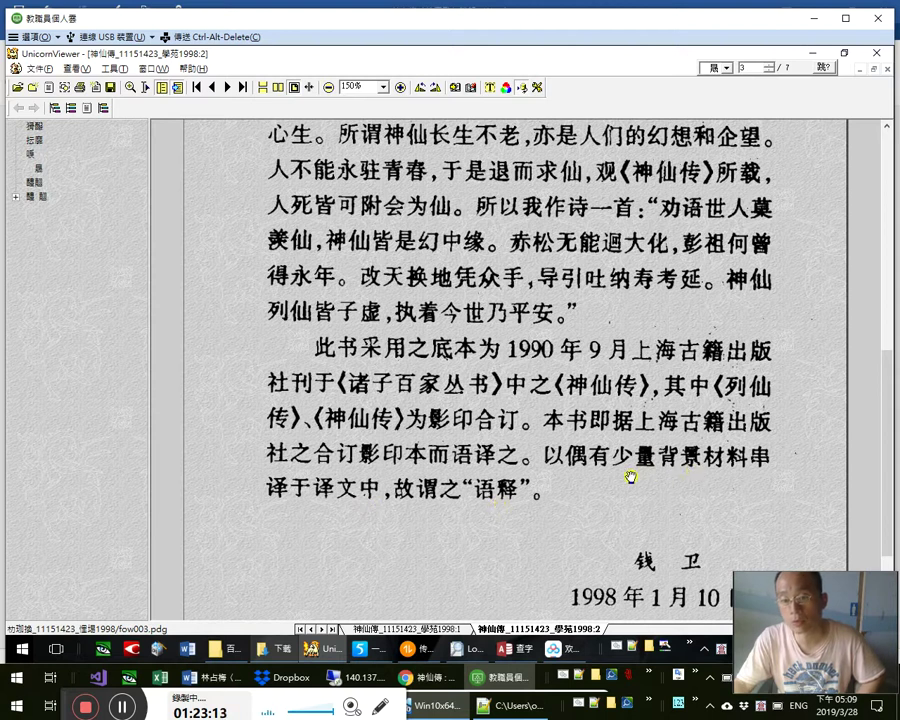
scroll(700, 430, "down", 1)
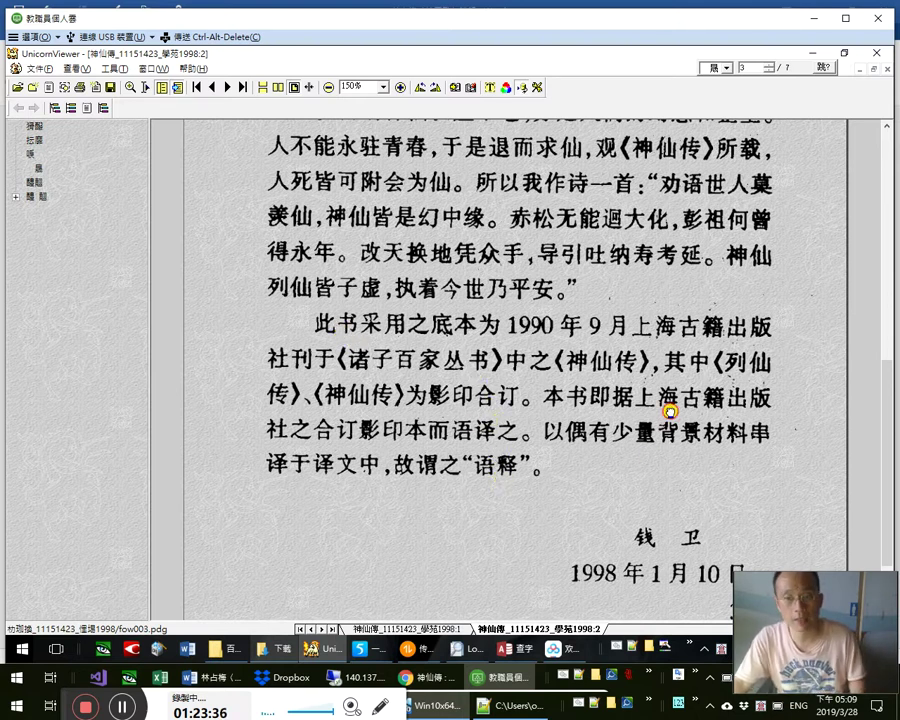
scroll(655, 343, "down", 2)
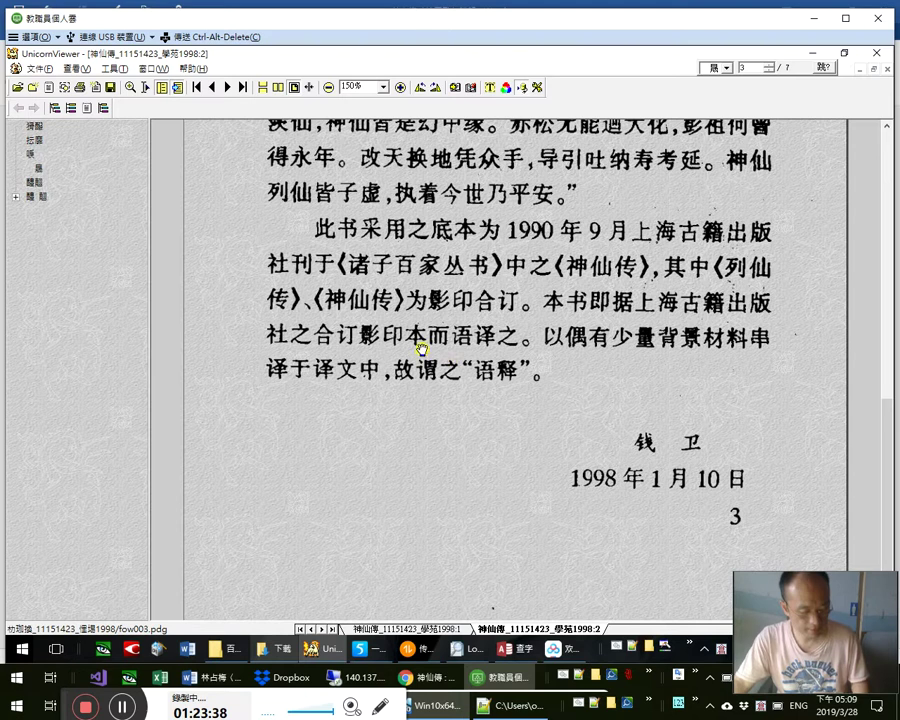
Capture a screen clip of the preface's closing passage, from 此书采用之底本 through the signature, date and page number
key("super")
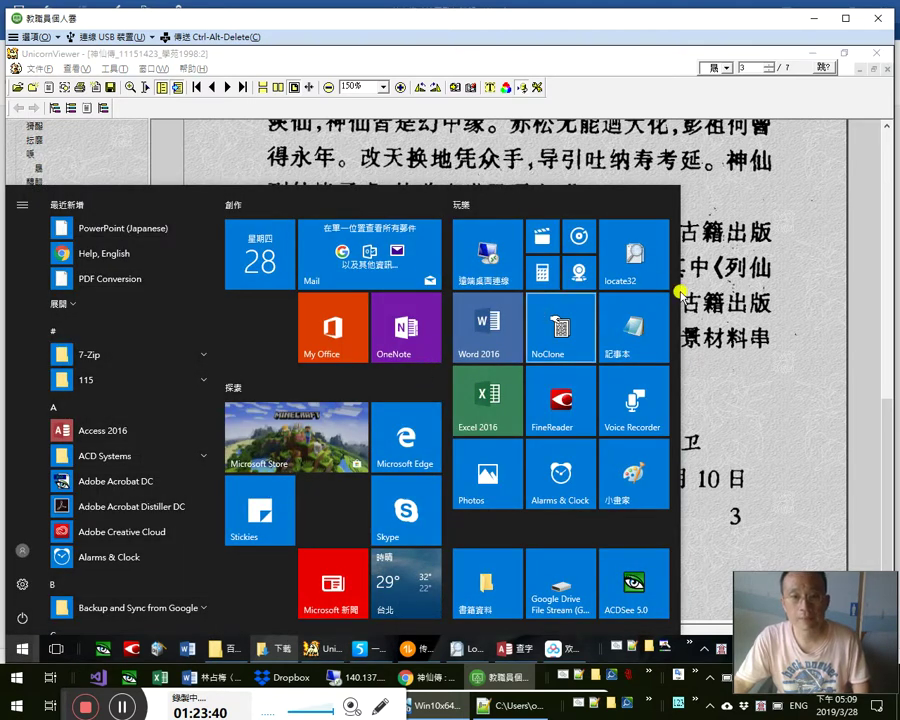
left_click(724, 316)
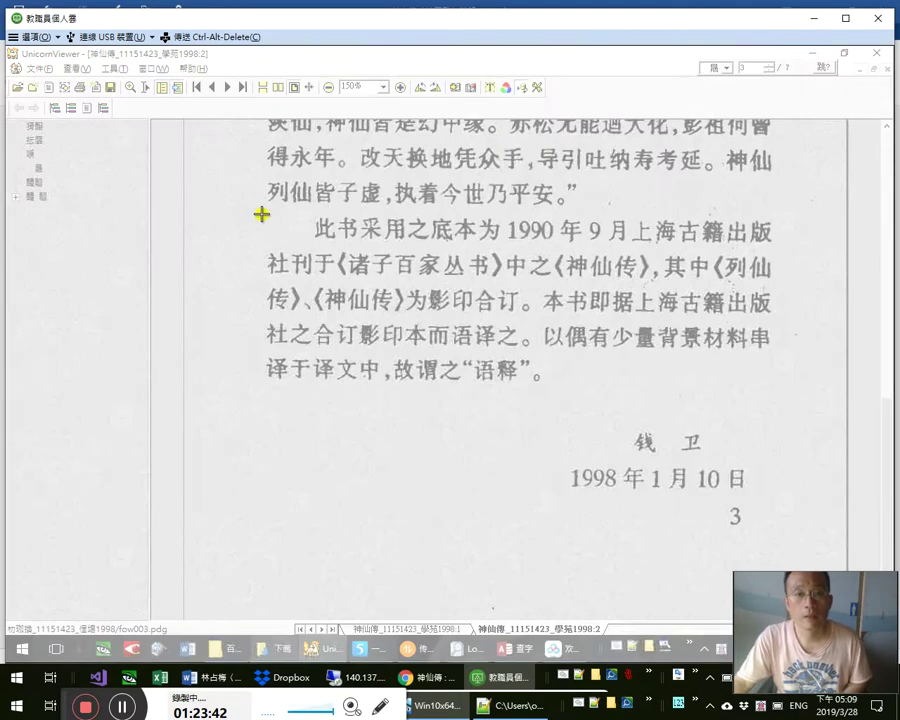
left_click_drag(262, 213, 772, 536)
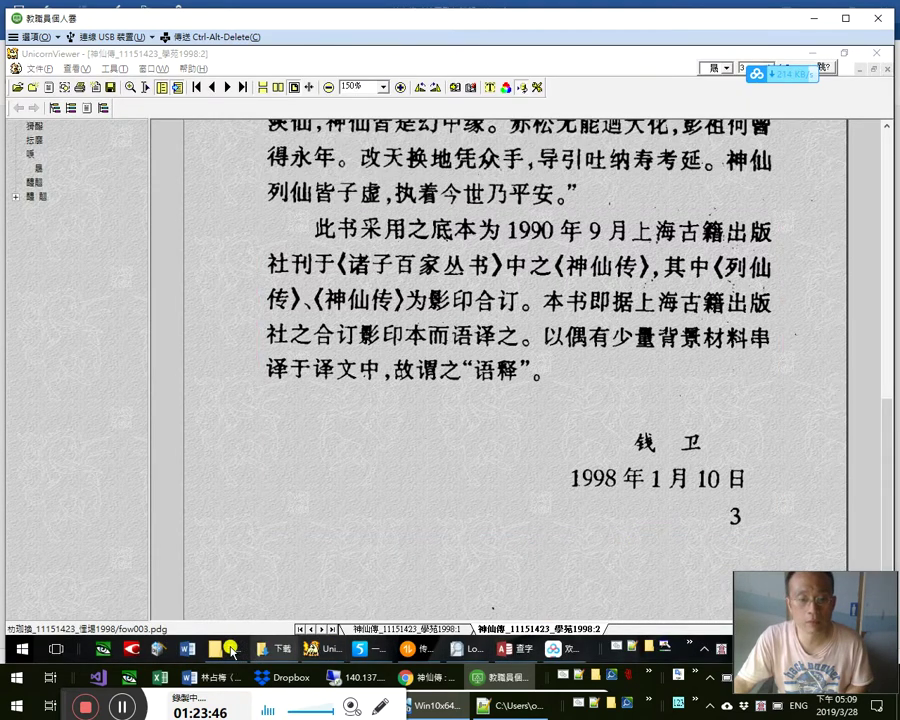
Paste the captured preface passage into a new 小畫家 image and save it as the PNG 未命名 in Dropbox, replacing the existing file
left_click(20, 648)
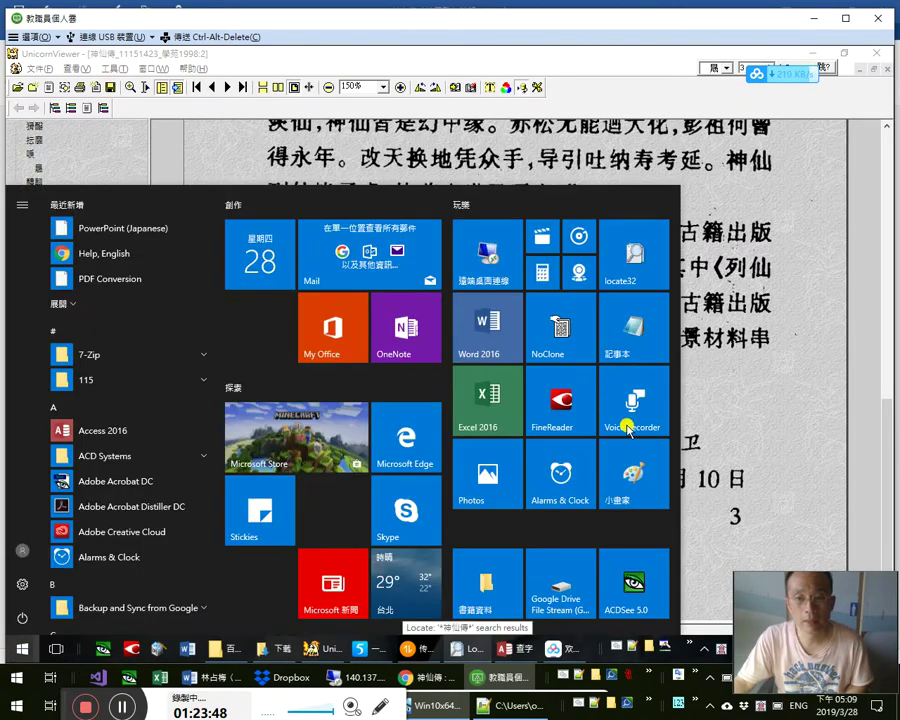
key("Escape")
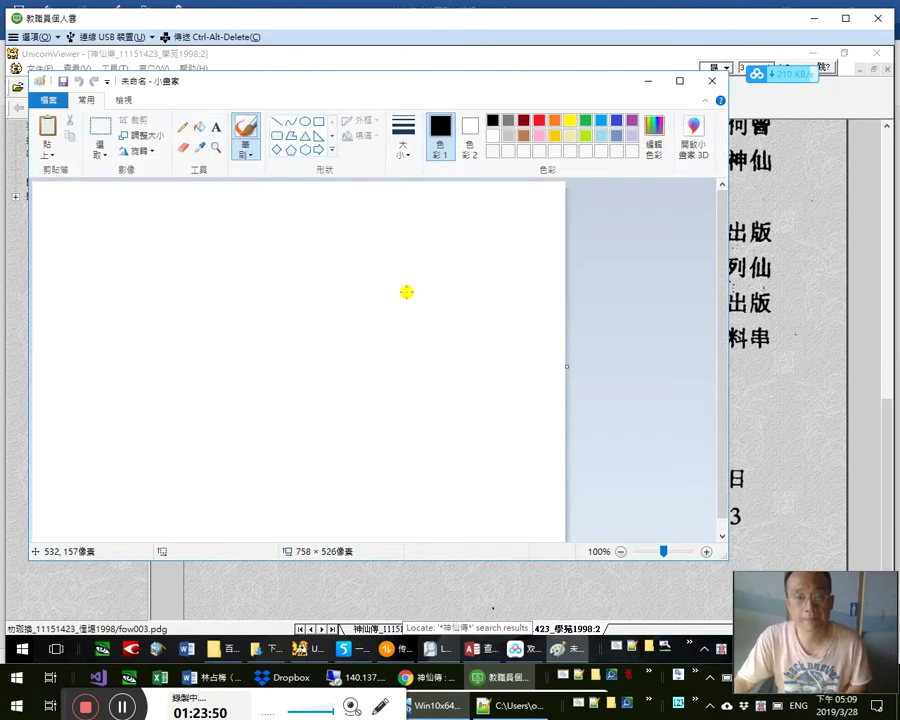
key("ctrl+v")
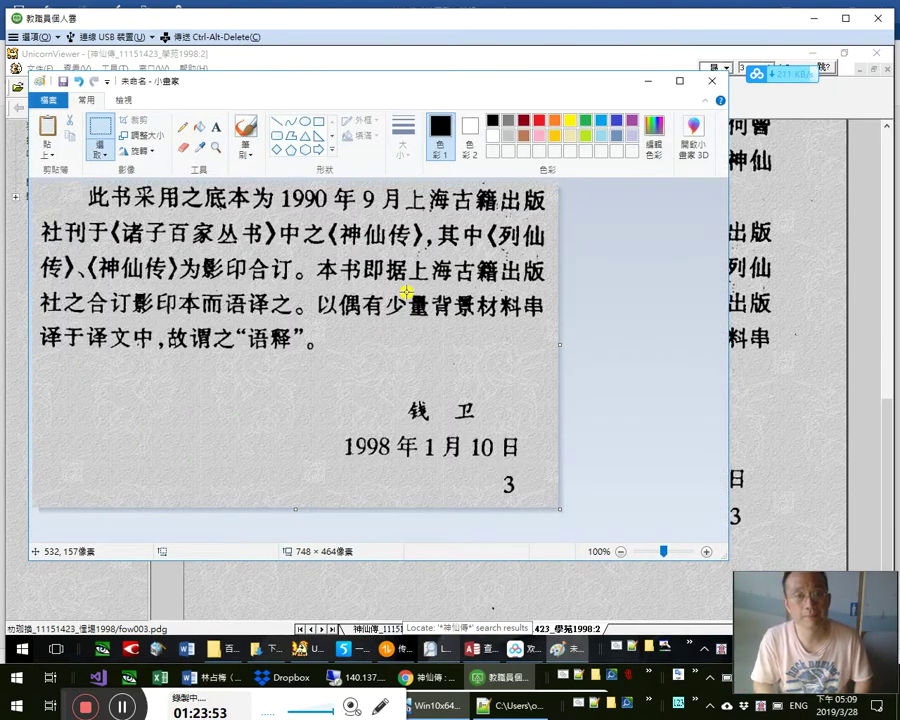
key("ctrl+s")
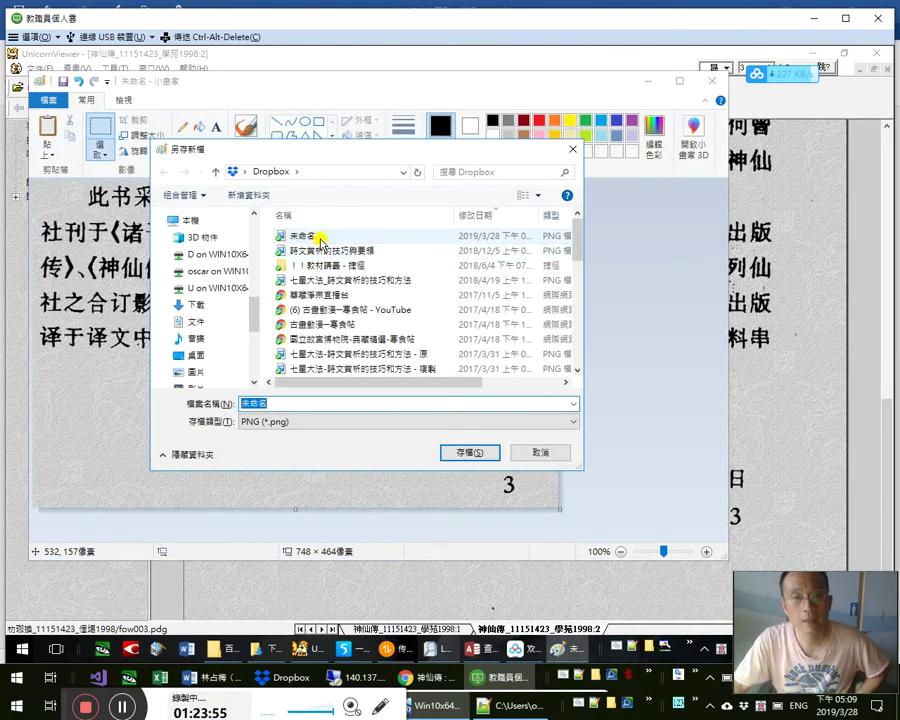
double_click(321, 237)
left_click(484, 347)
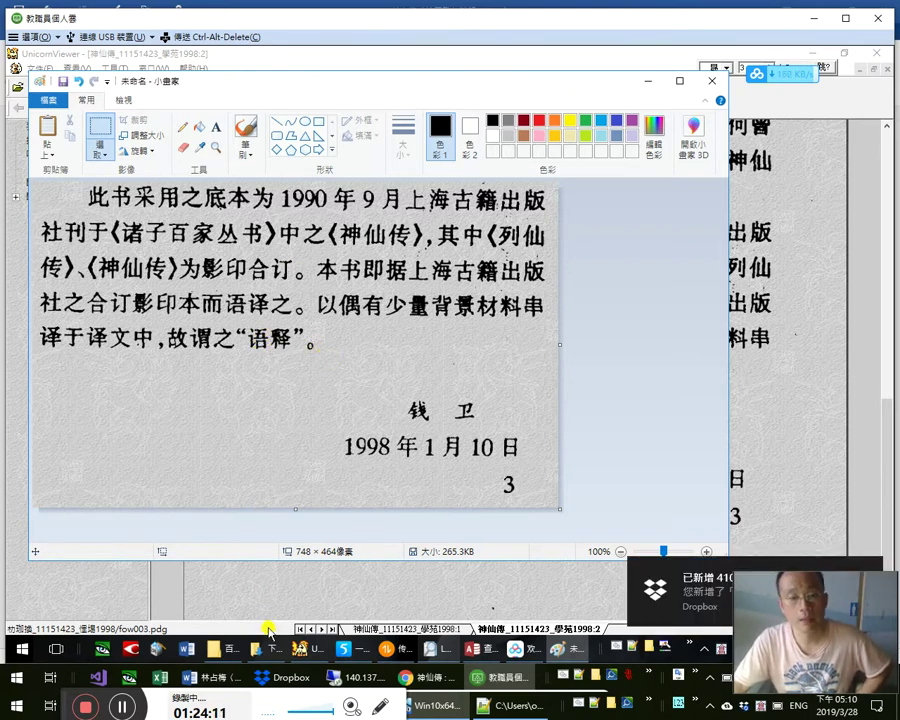
Return from the scanned preface to the Word commentary at the note on the 簡化字排版本
left_click(310, 650)
left_click(190, 650)
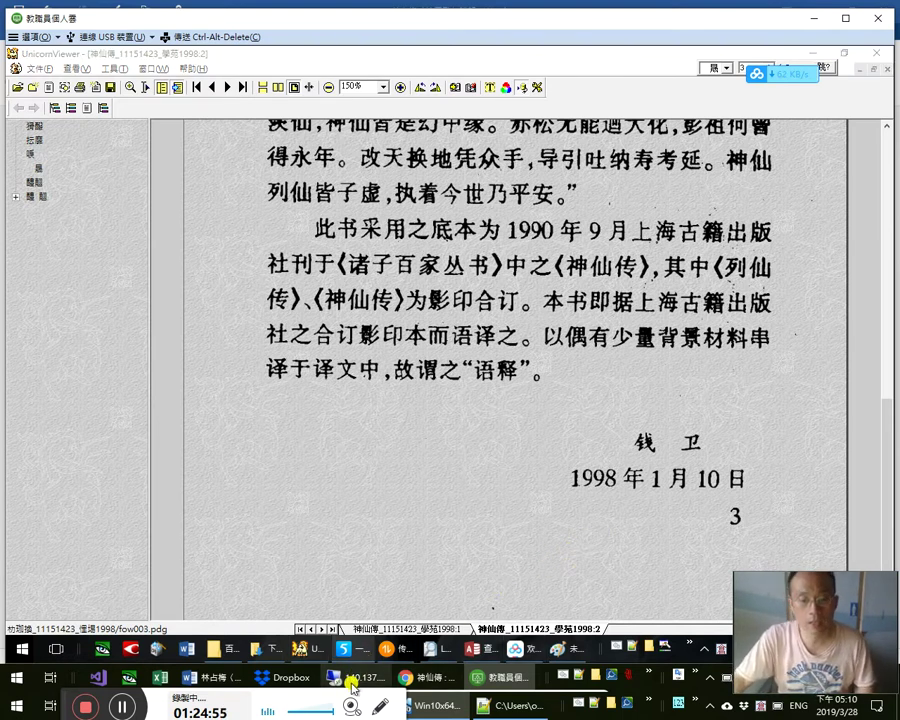
mouse_move(352, 685)
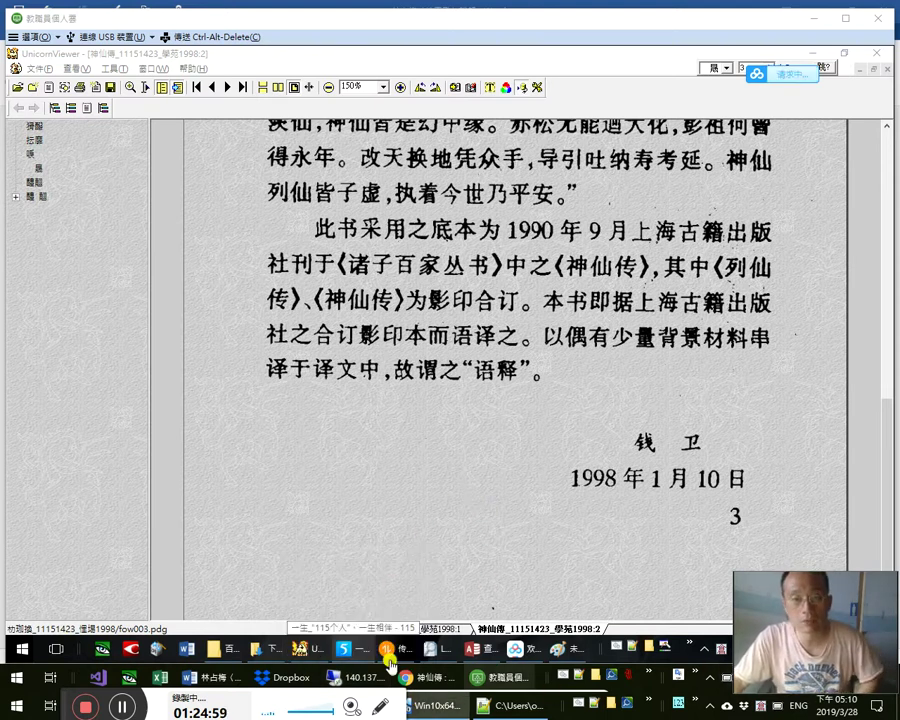
left_click(208, 677)
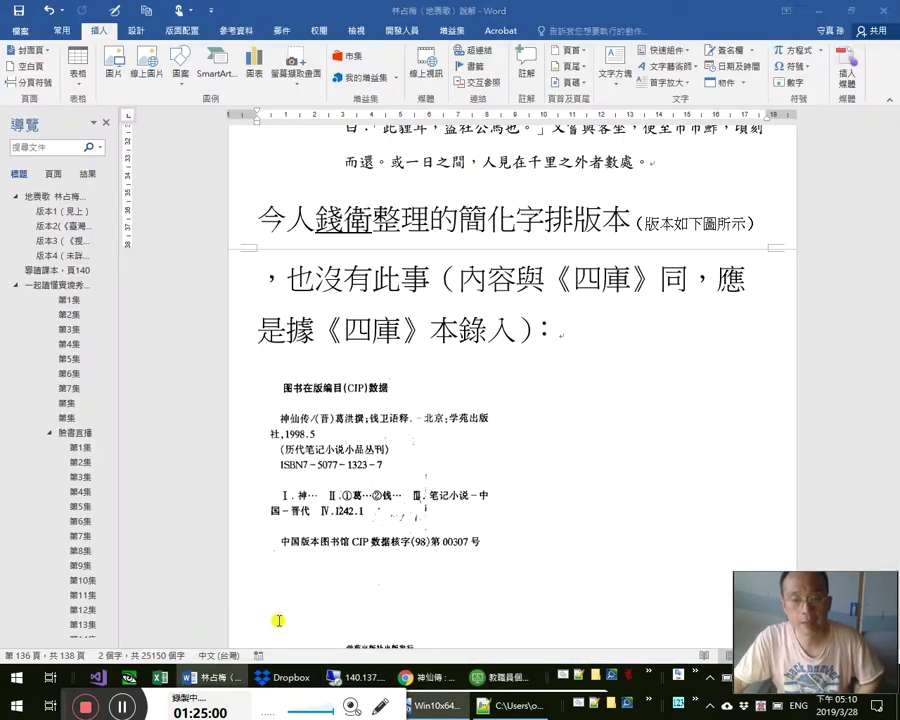
Insert the saved image 未命名 from the Dropbox folder into the Word commentary below the CIP data picture
scroll(653, 458, "down", 5)
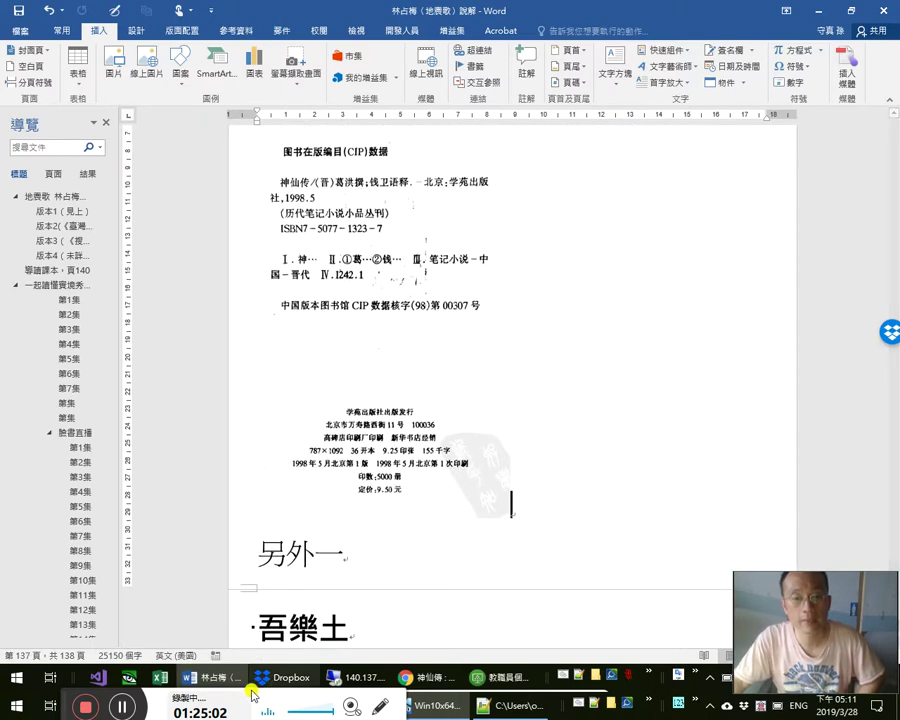
left_click(256, 681)
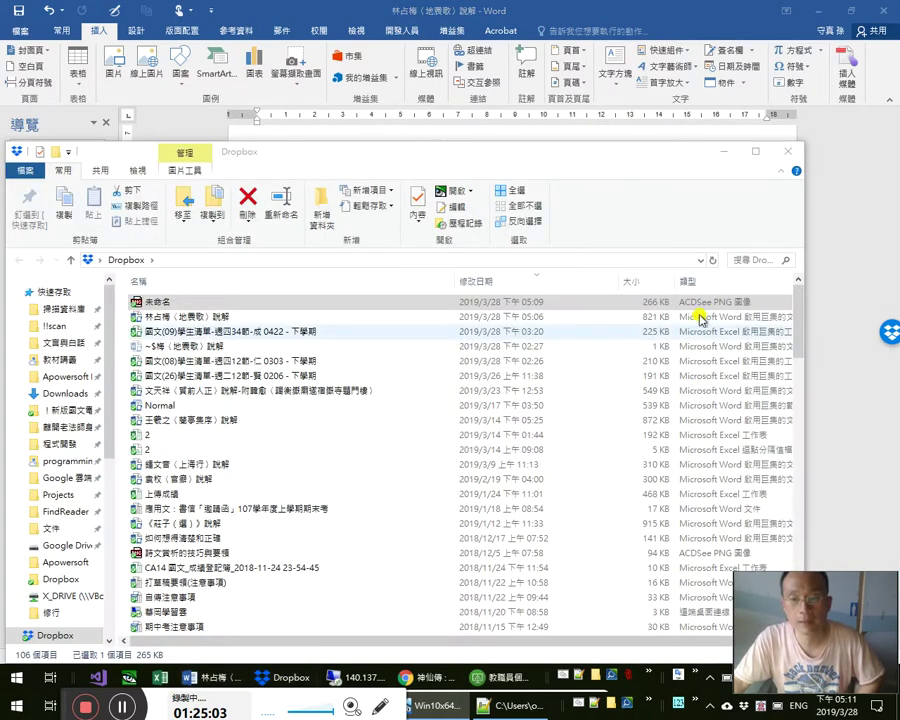
left_click(820, 296)
left_click(612, 553)
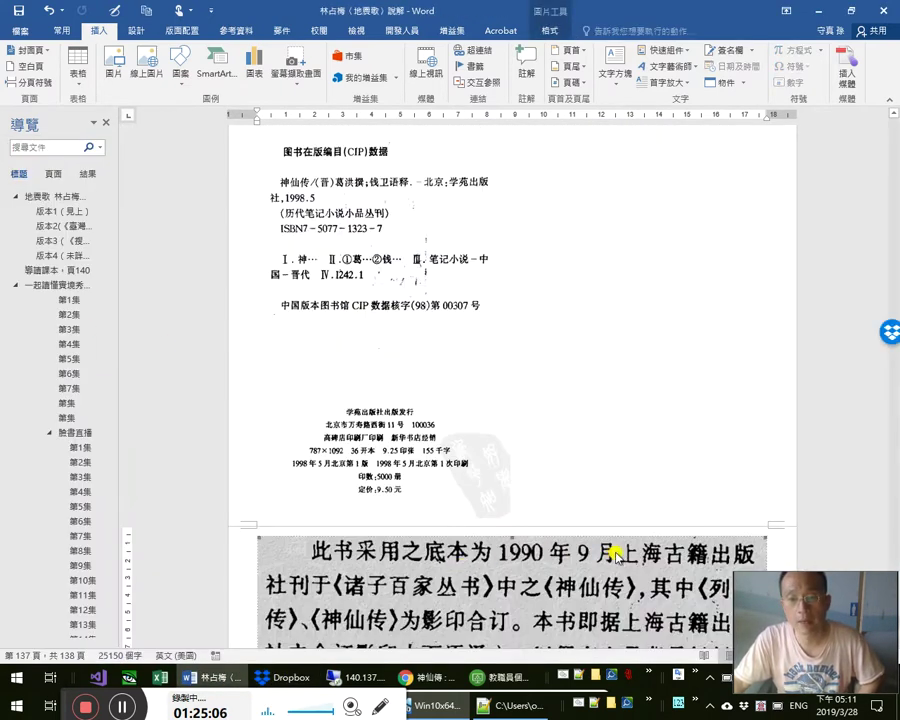
Shrink the inserted preface picture and place it beside the CIP data picture, and save the document
scroll(612, 553, "down", 7)
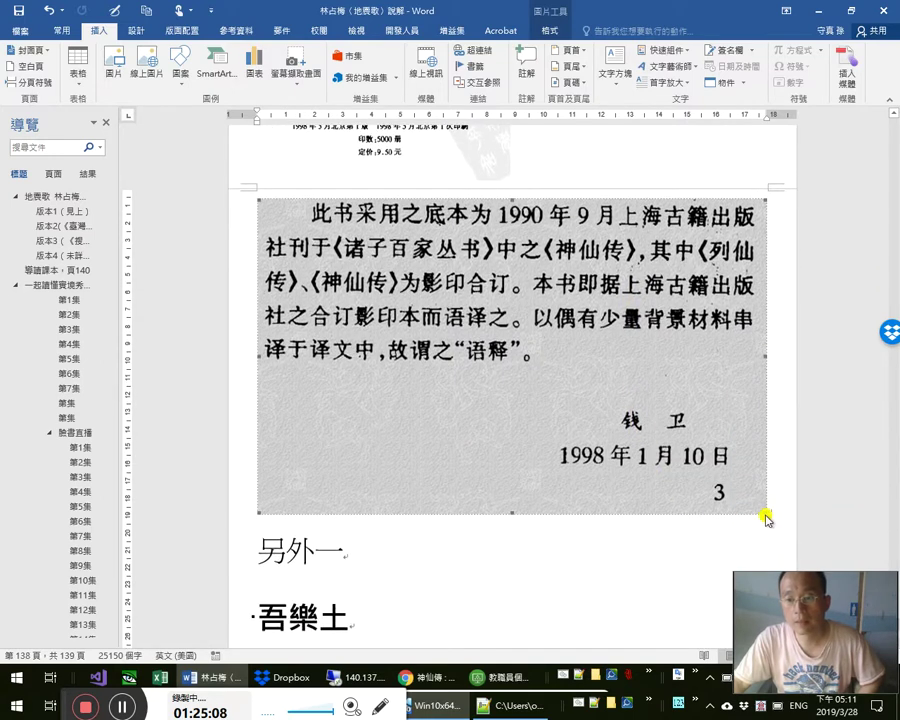
left_click_drag(765, 516, 549, 376)
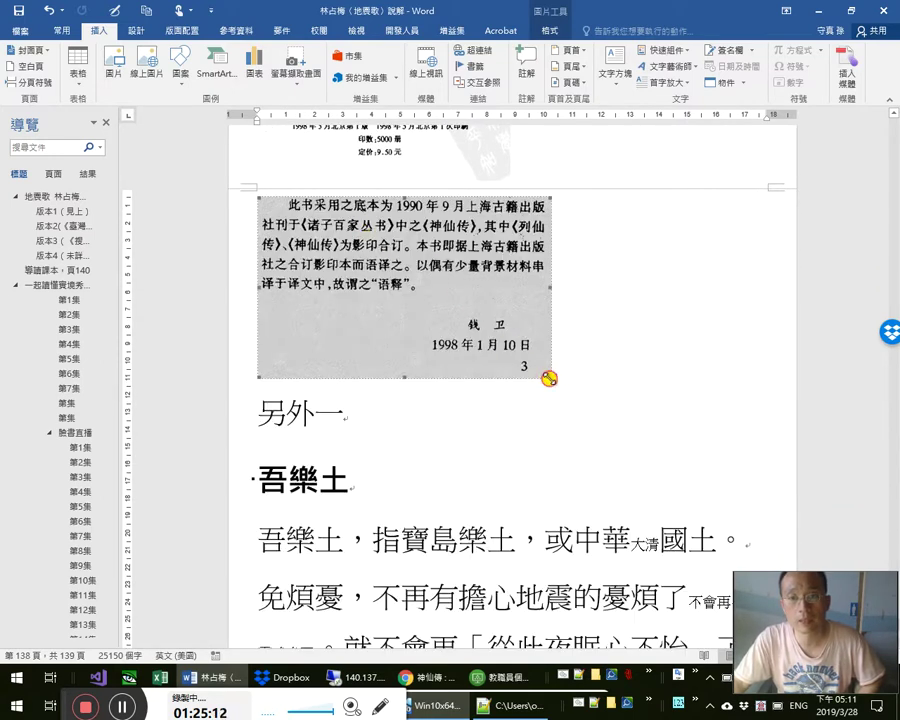
left_click_drag(456, 297, 420, 150)
scroll(561, 345, "up", 2)
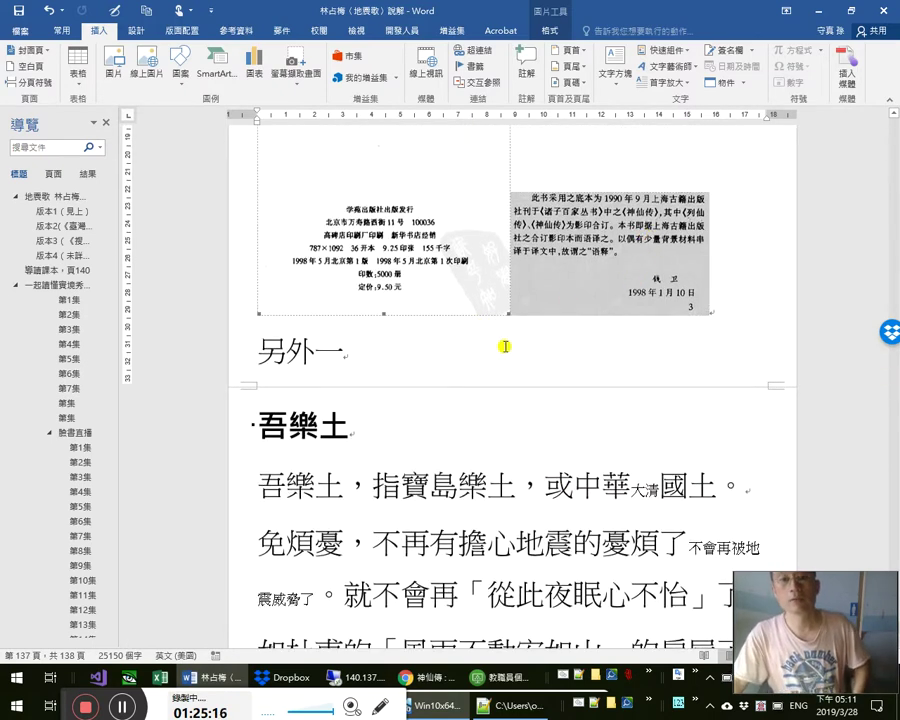
scroll(510, 343, "up", 1)
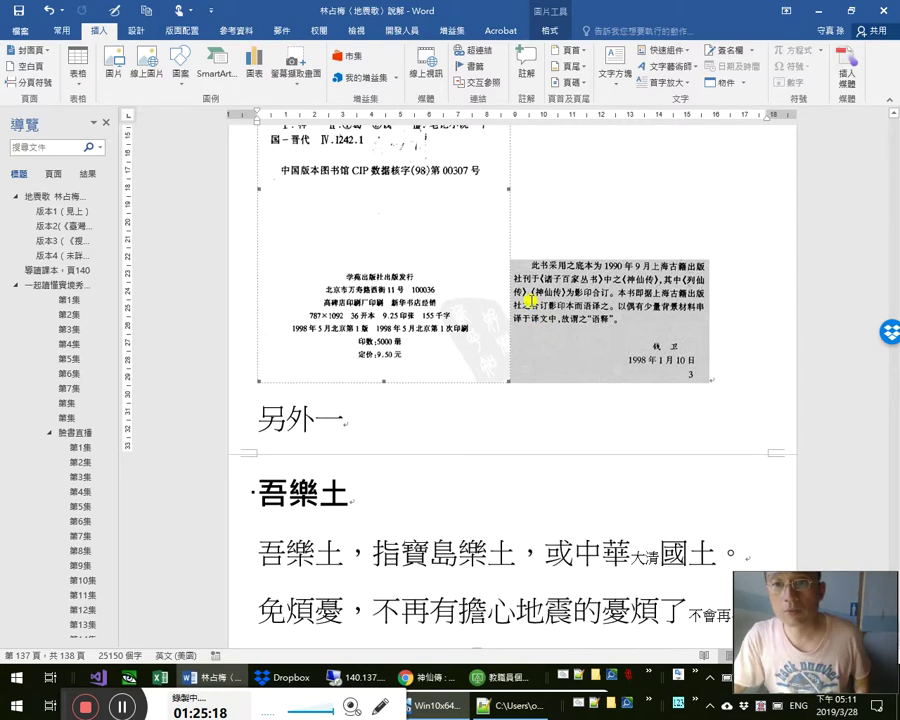
key("ctrl+s")
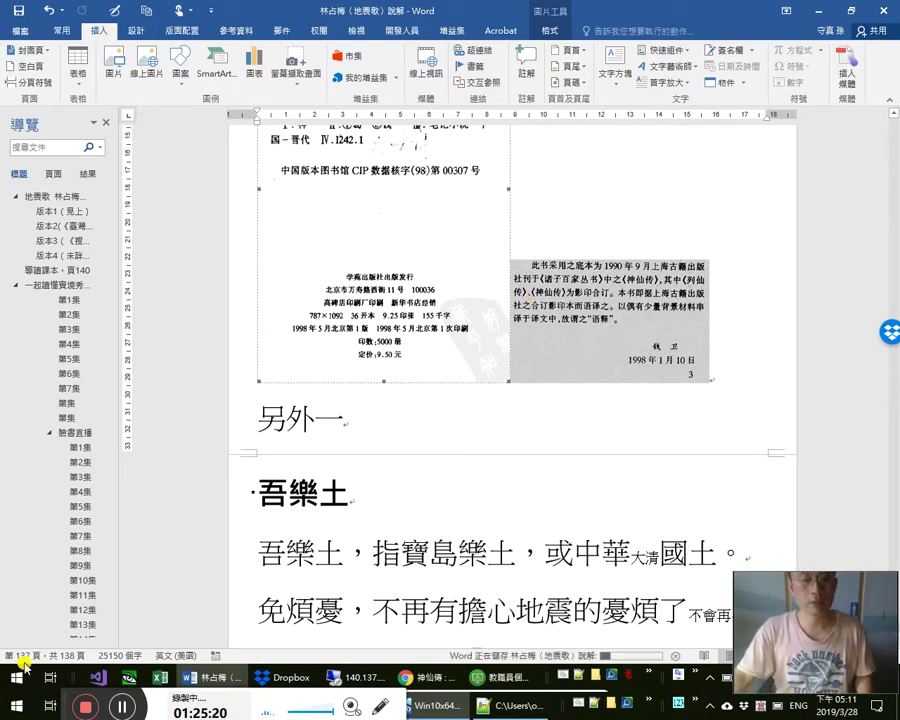
Open the Locate file search program for a search across all files
key("super")
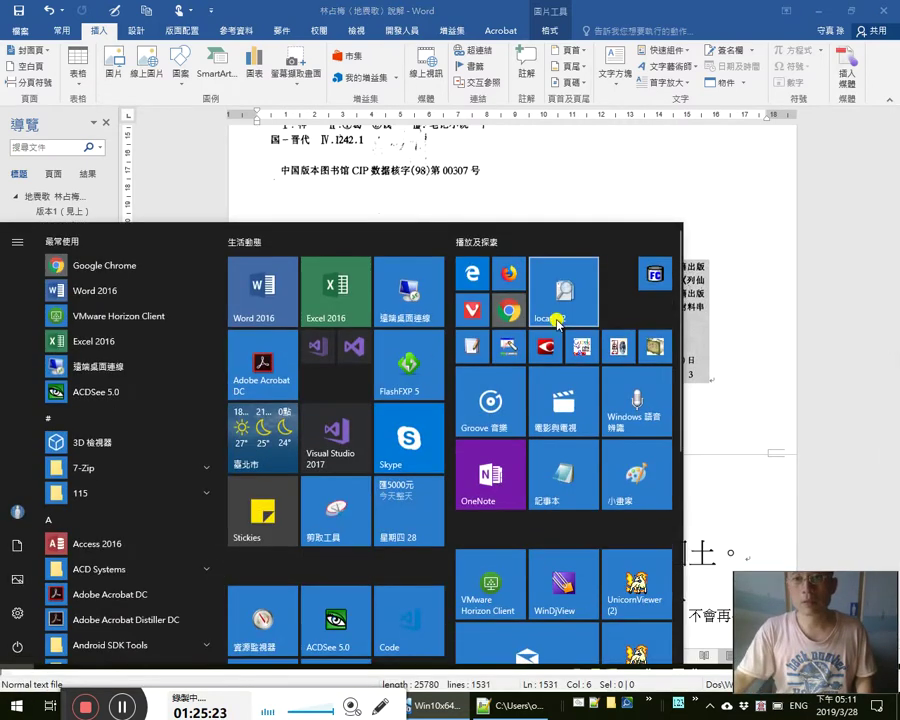
key("Escape")
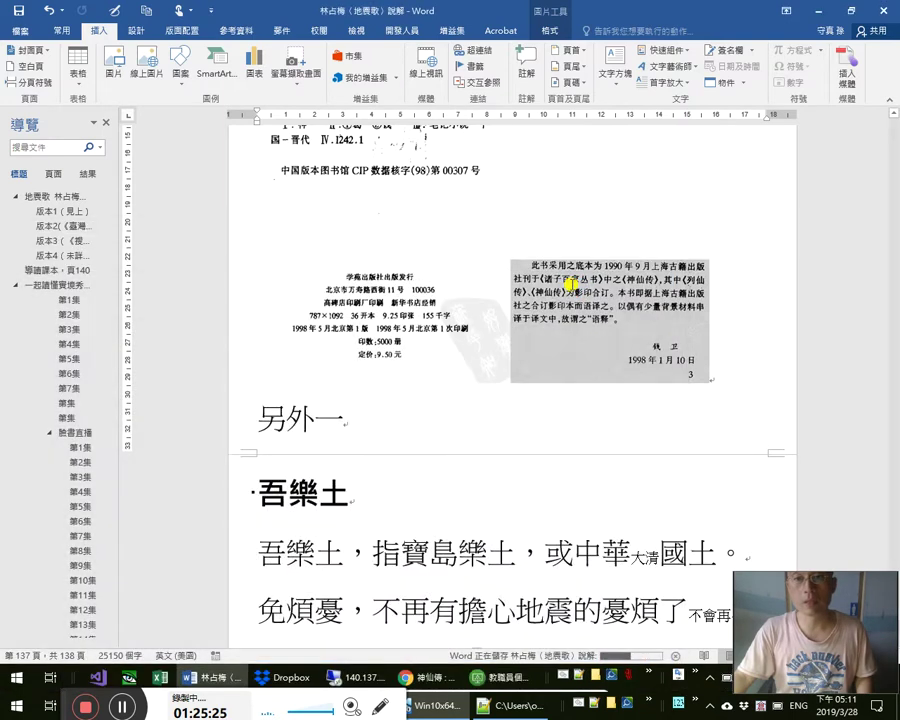
left_click(516, 305)
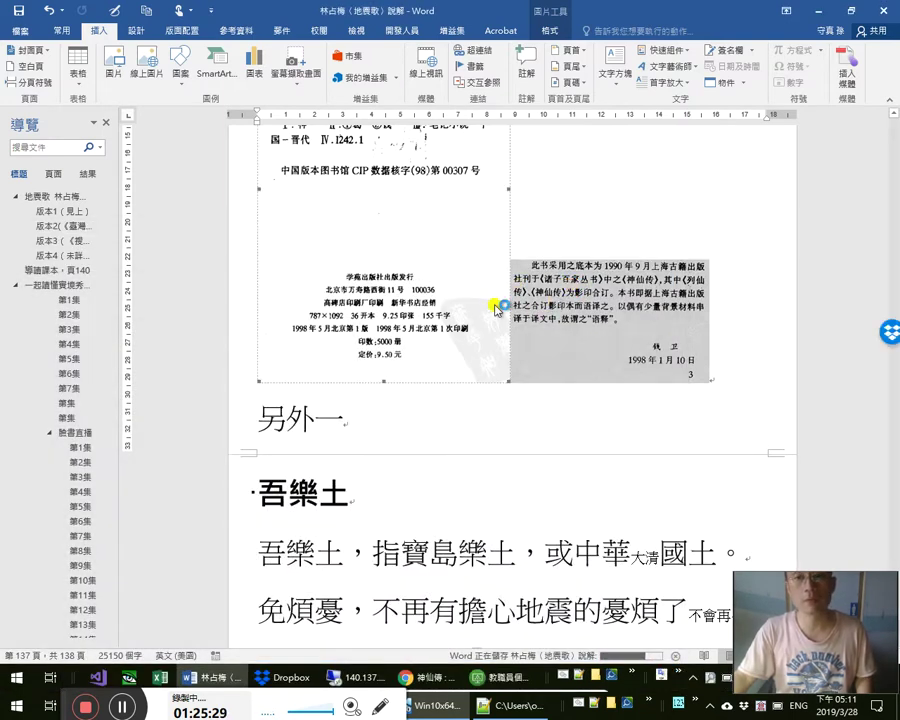
left_click(573, 440)
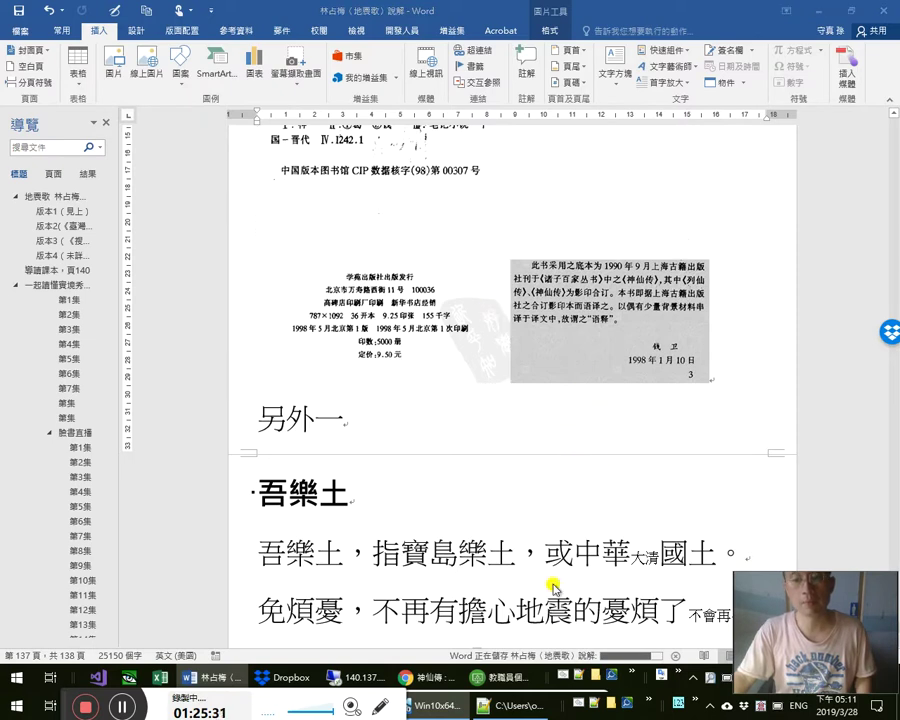
key("ctrl+alt+l")
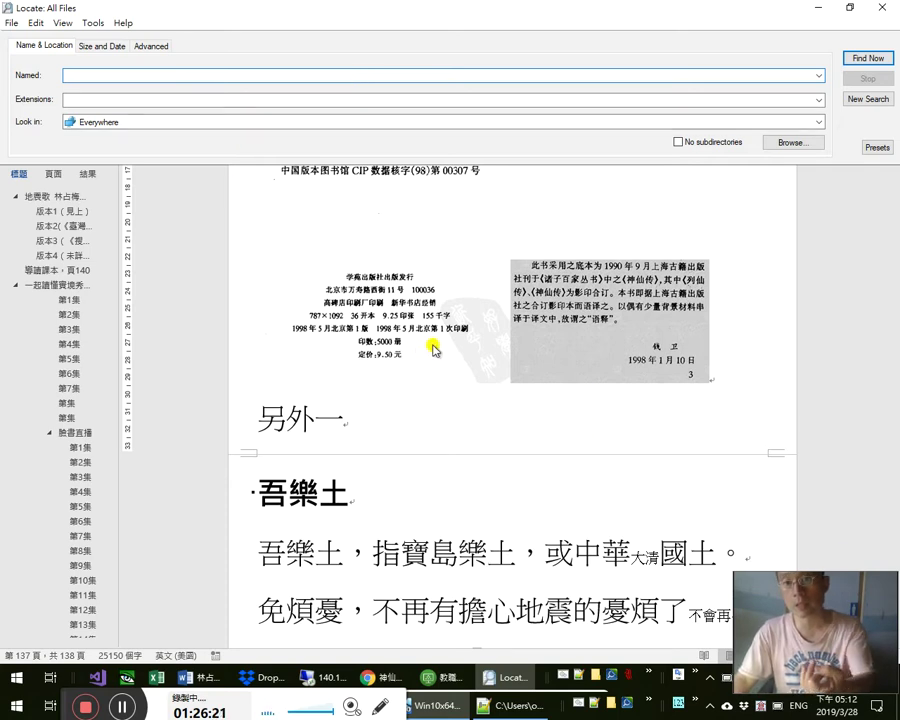
left_click(476, 332)
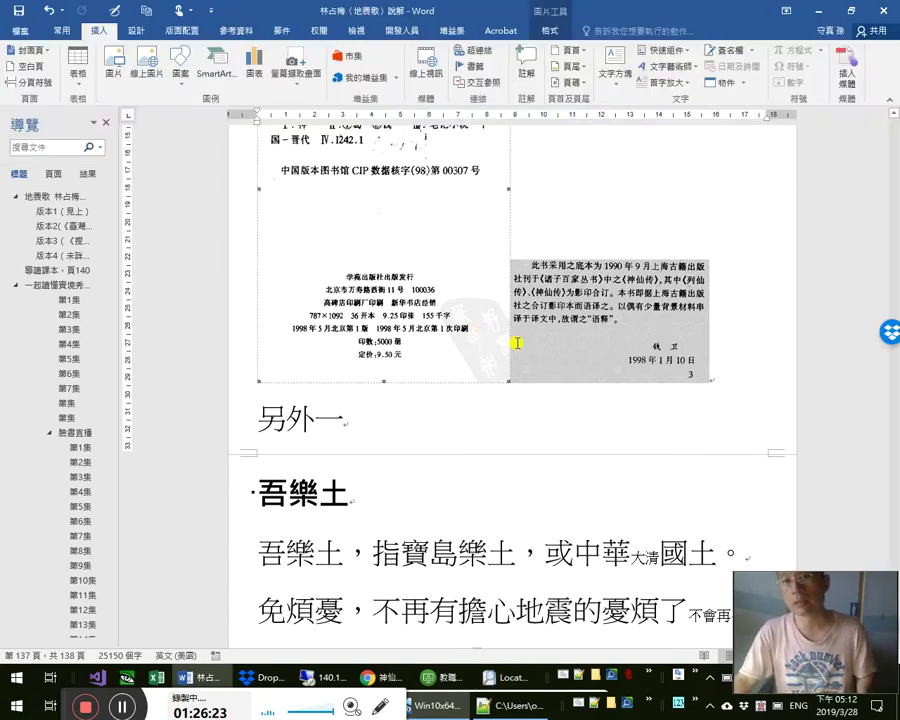
scroll(490, 370, "up", 2)
scroll(490, 375, "up", 1)
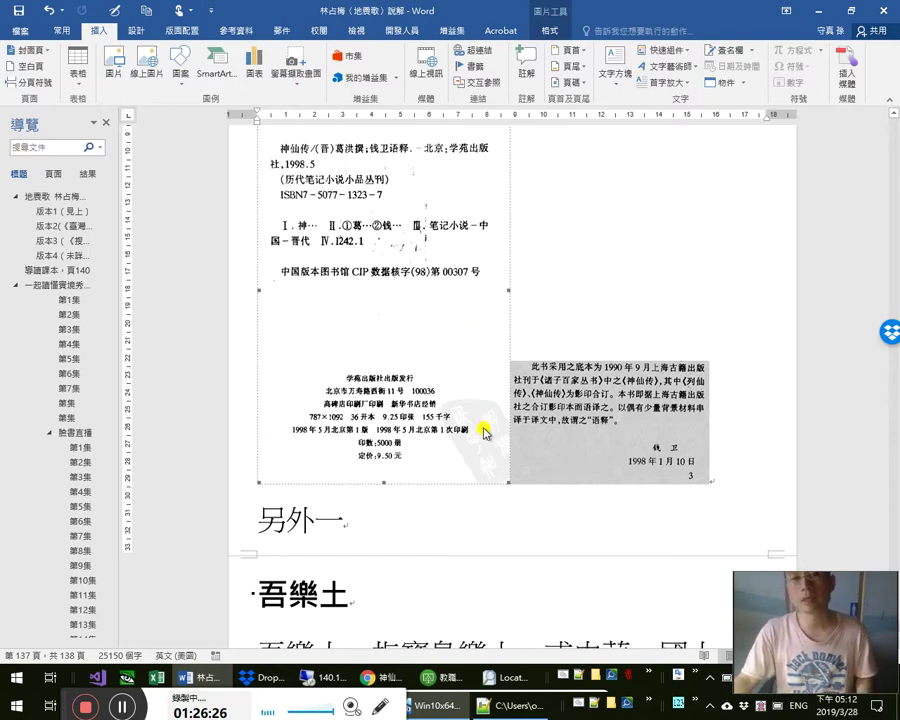
key("alt+Tab")
key("alt+Tab")
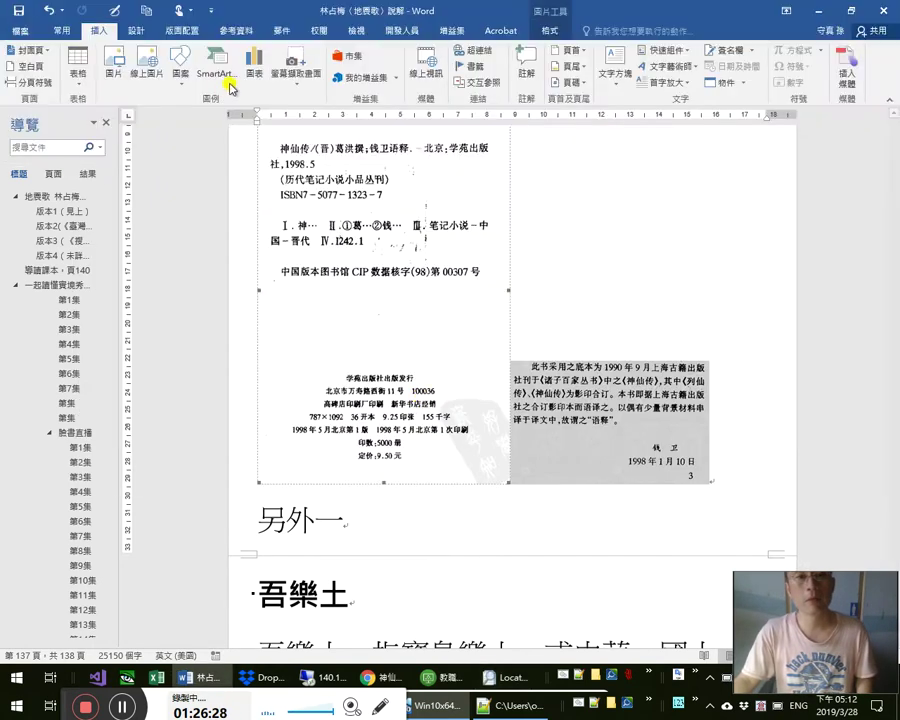
key("alt+Tab")
key("alt+Tab")
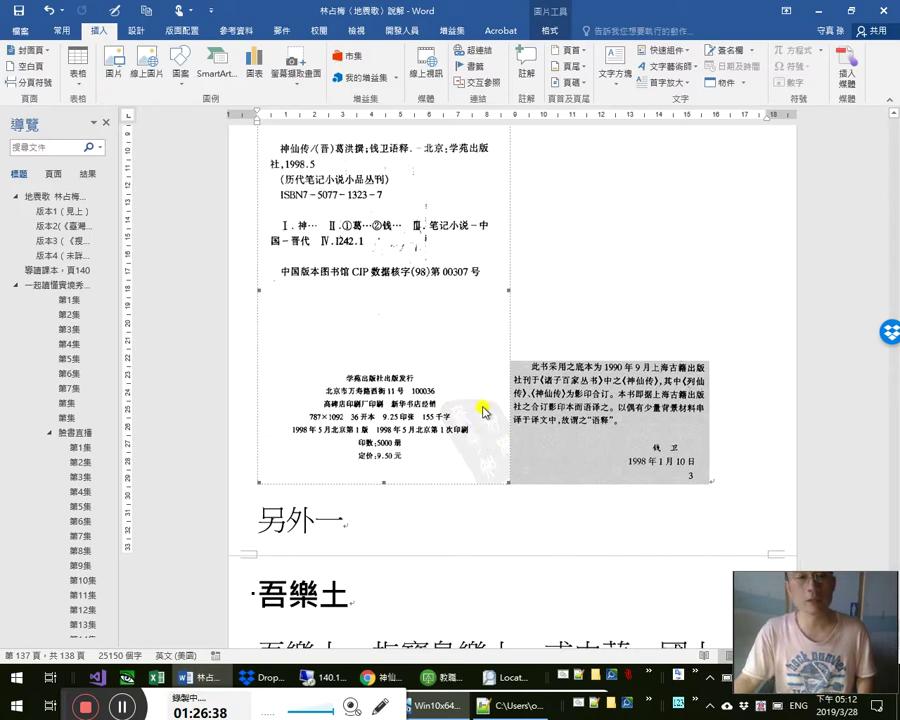
key("alt+Tab")
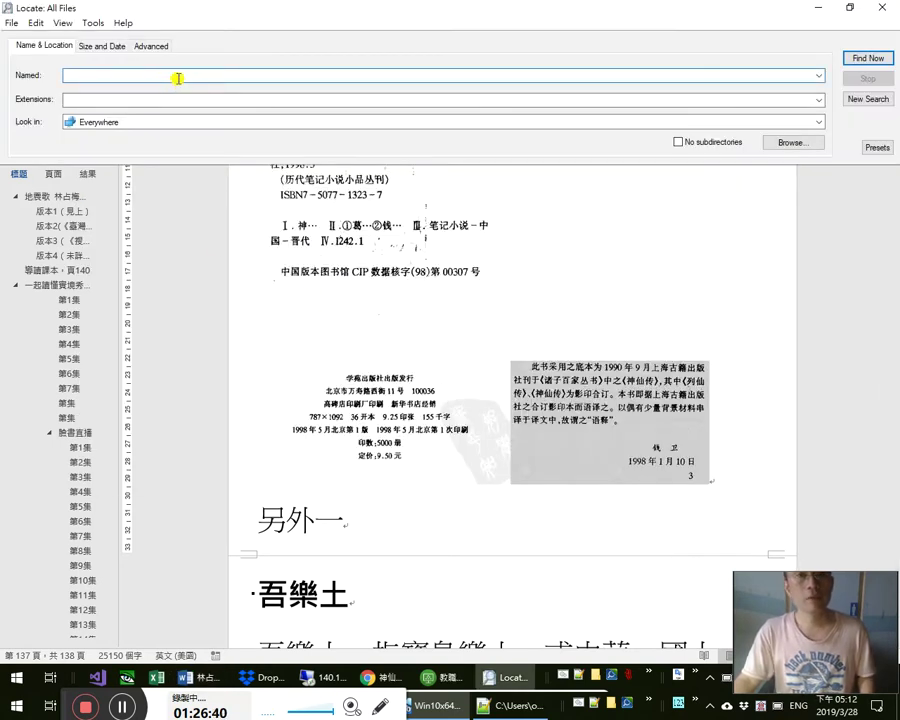
left_click(436, 454)
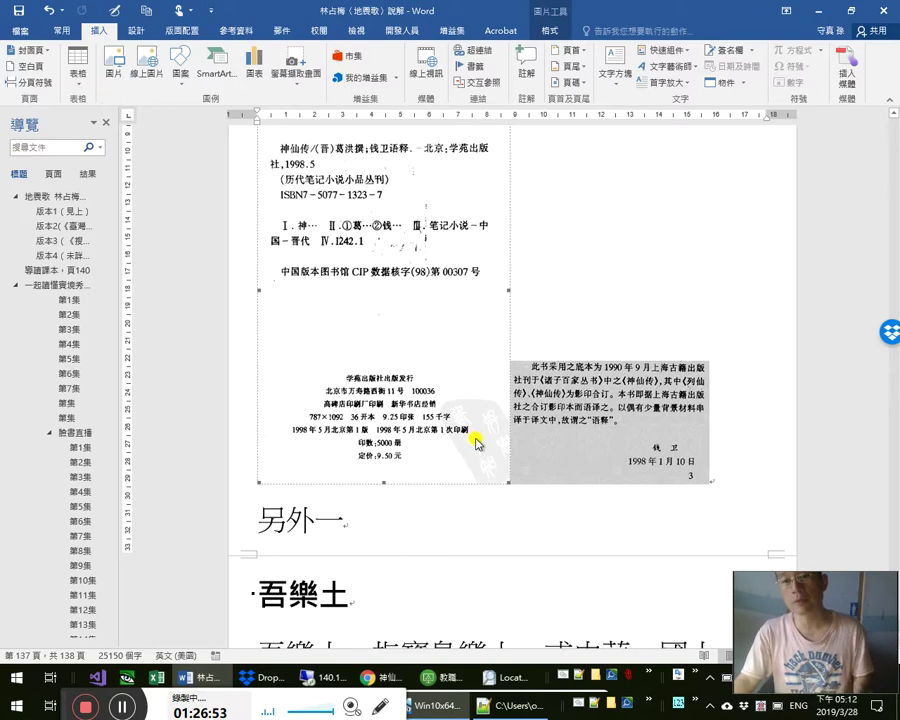
key("alt+Tab")
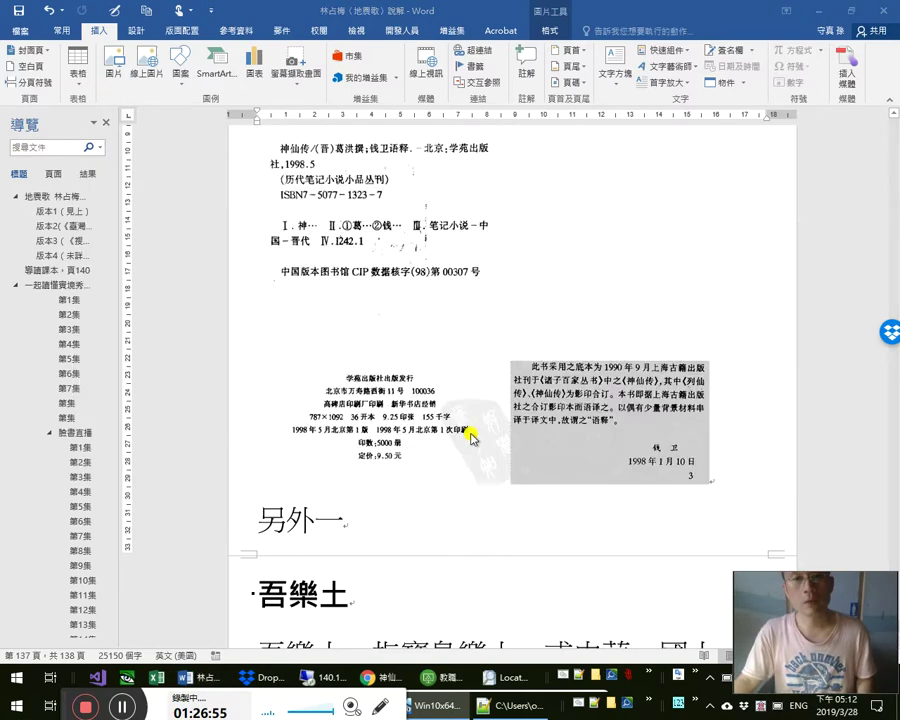
key("Escape")
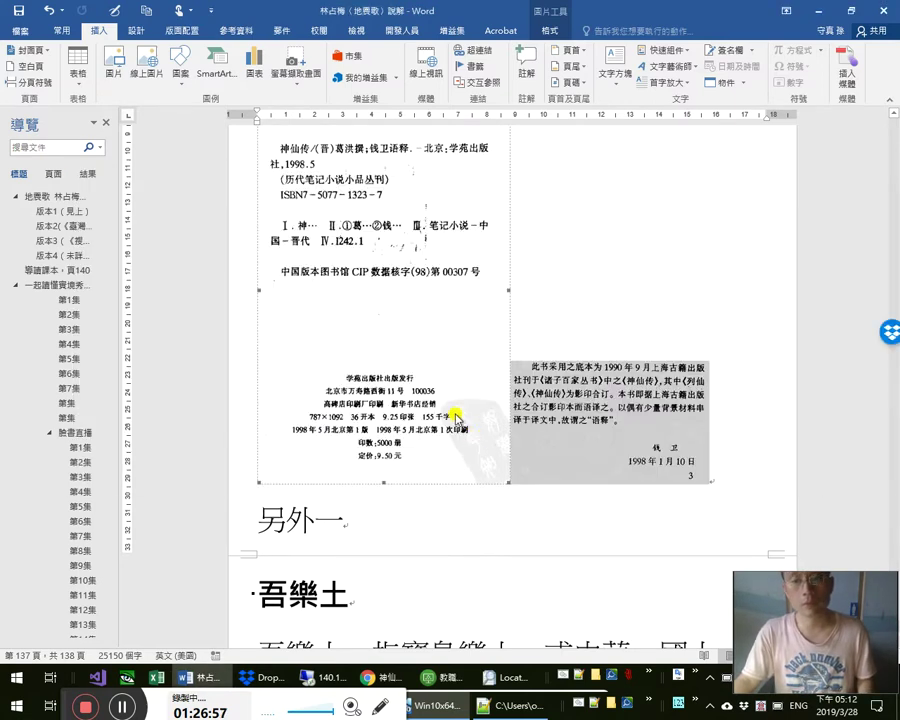
key("alt+Tab")
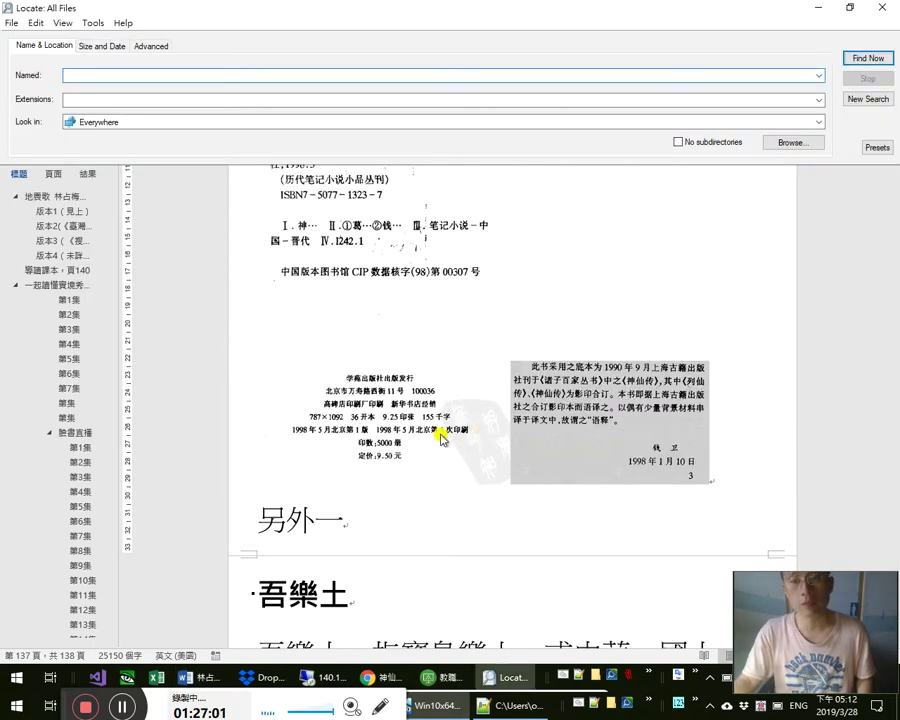
left_click(263, 169)
key("alt+Tab")
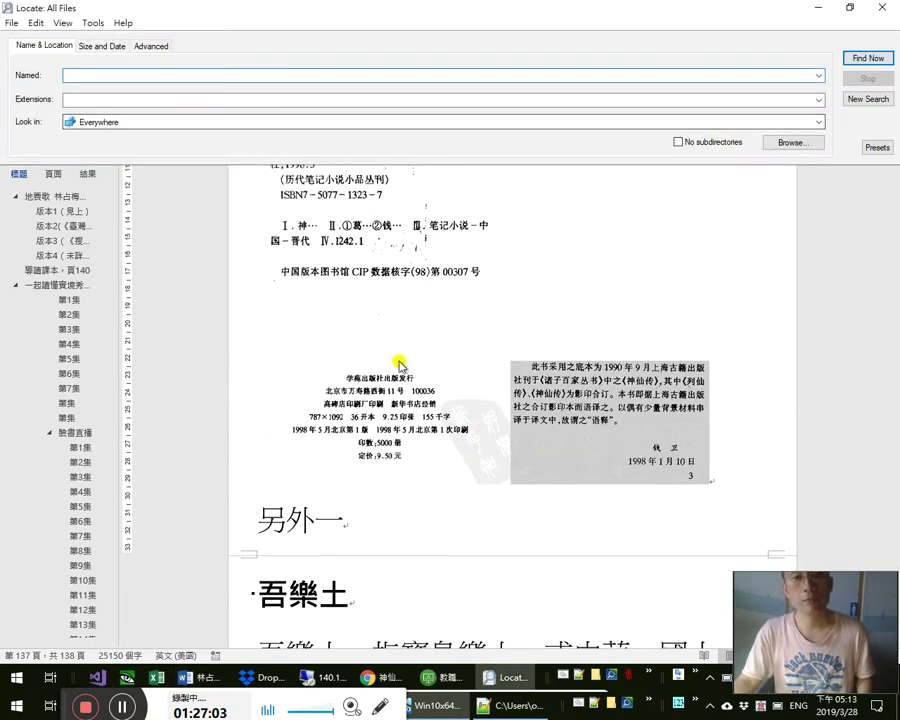
left_click(477, 443)
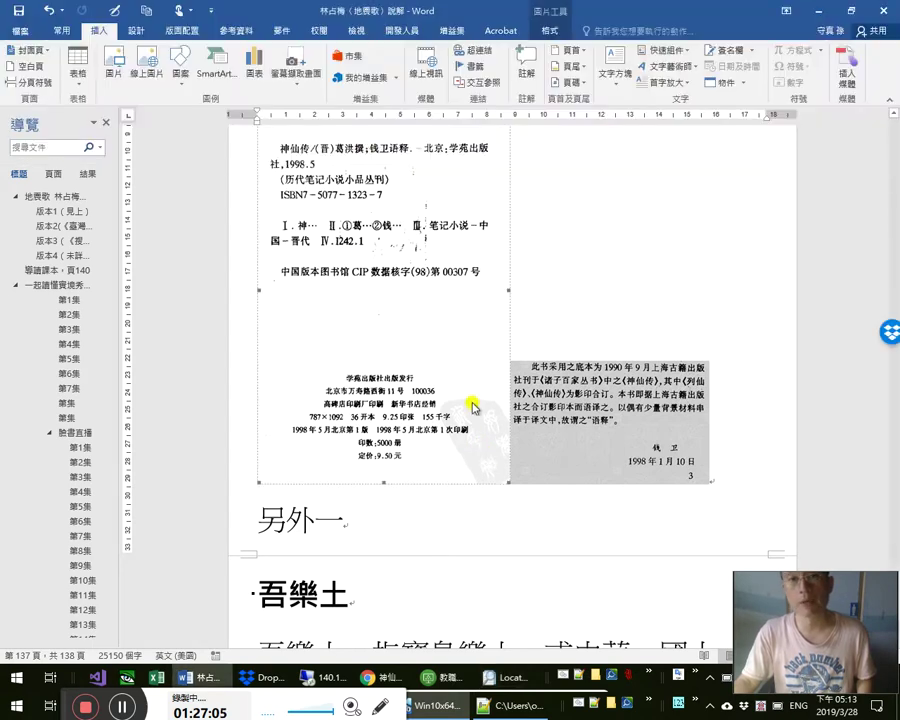
Switch to Locate and search everywhere for files with 諸子百家 in their names
key("alt+Tab")
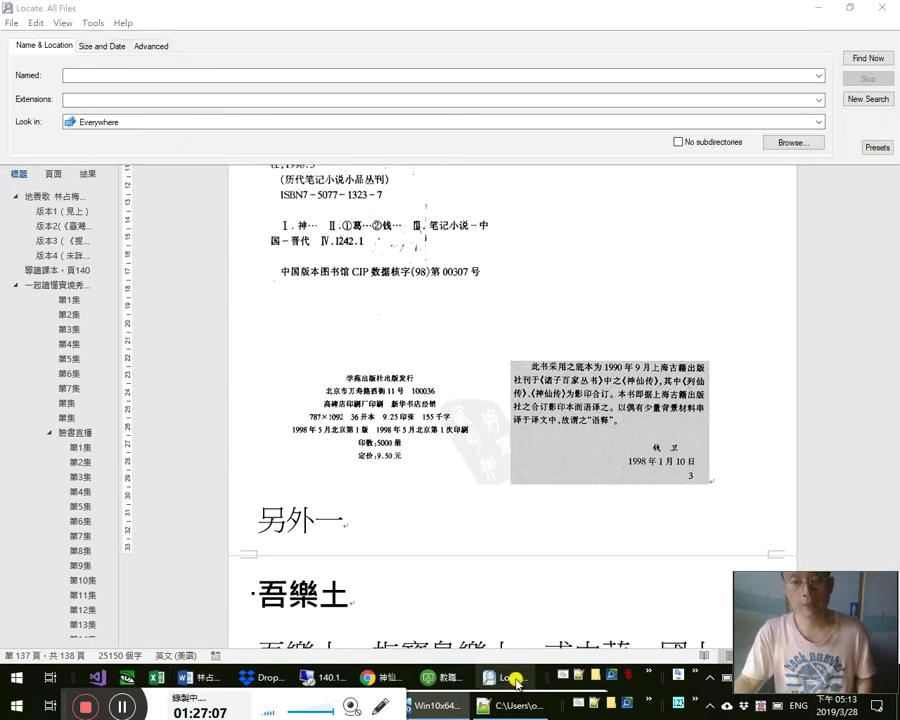
left_click(380, 76)
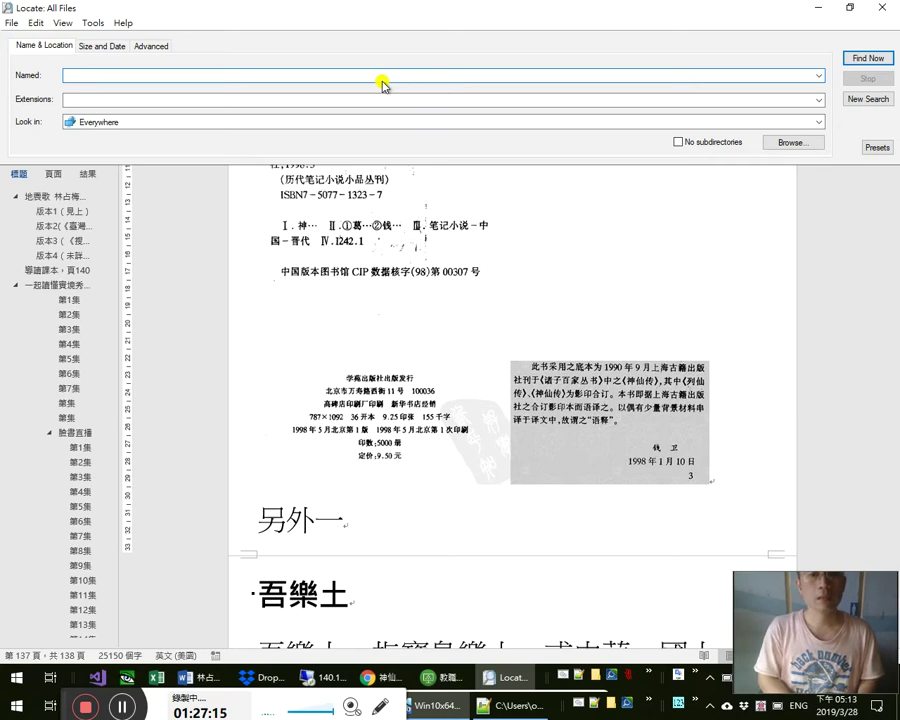
type("諸子")
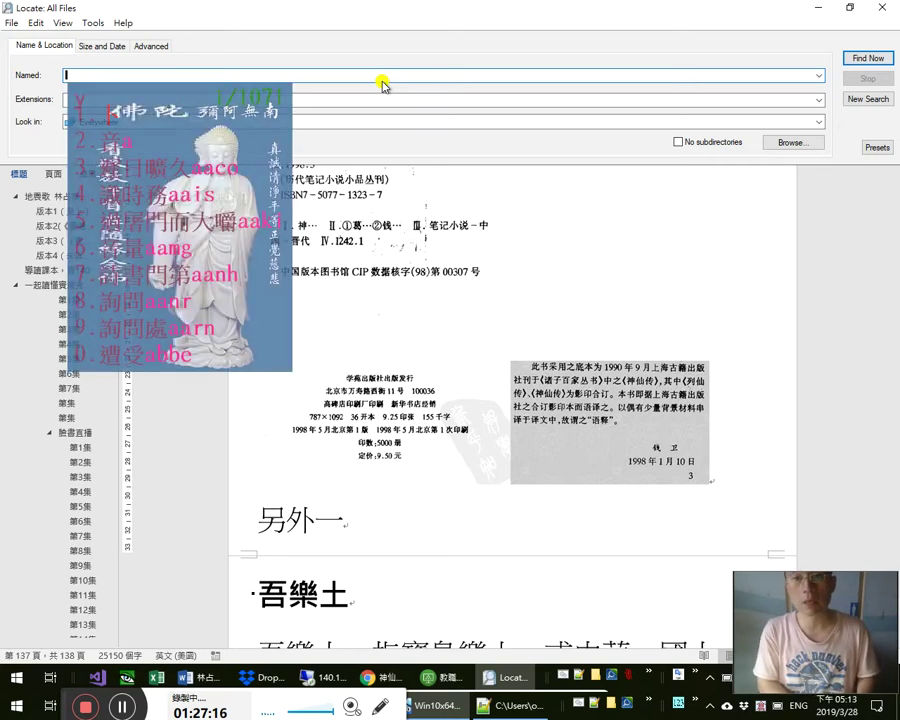
key("Return")
type("百家")
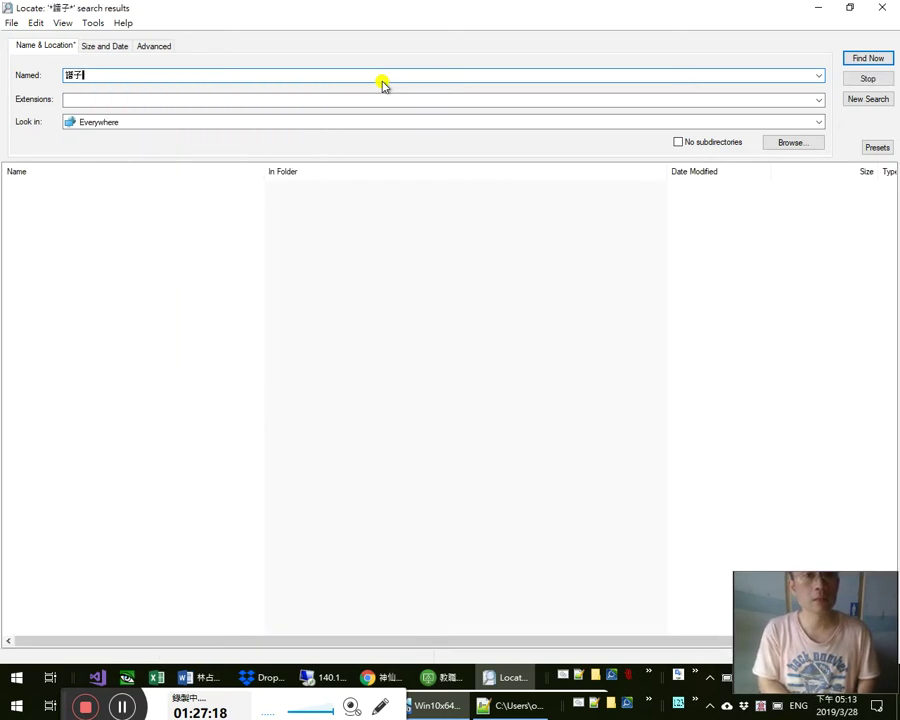
key("Return")
key("alt+Tab")
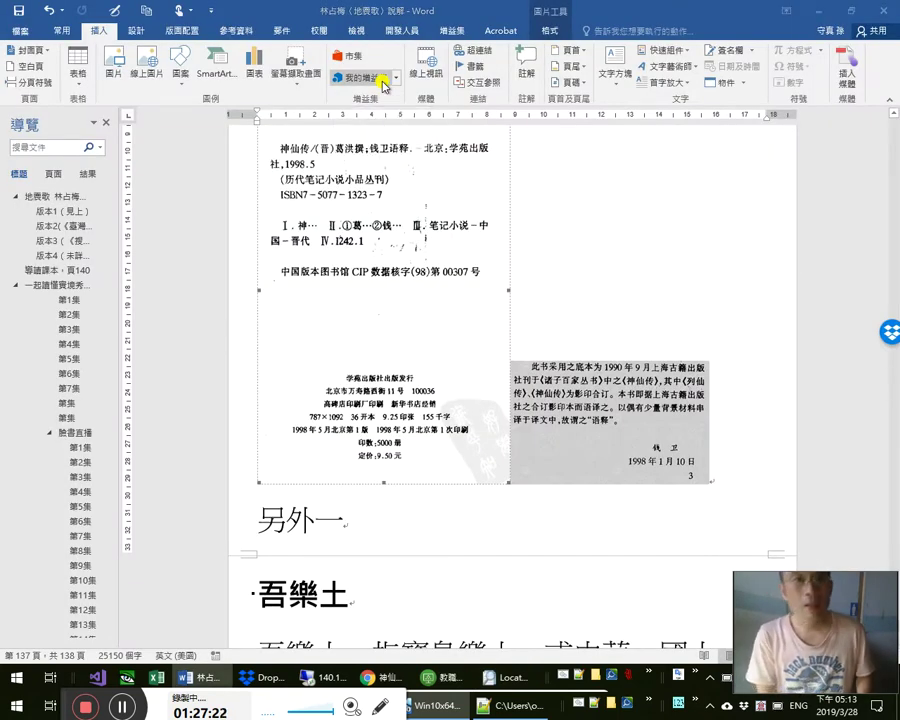
key("alt+Tab")
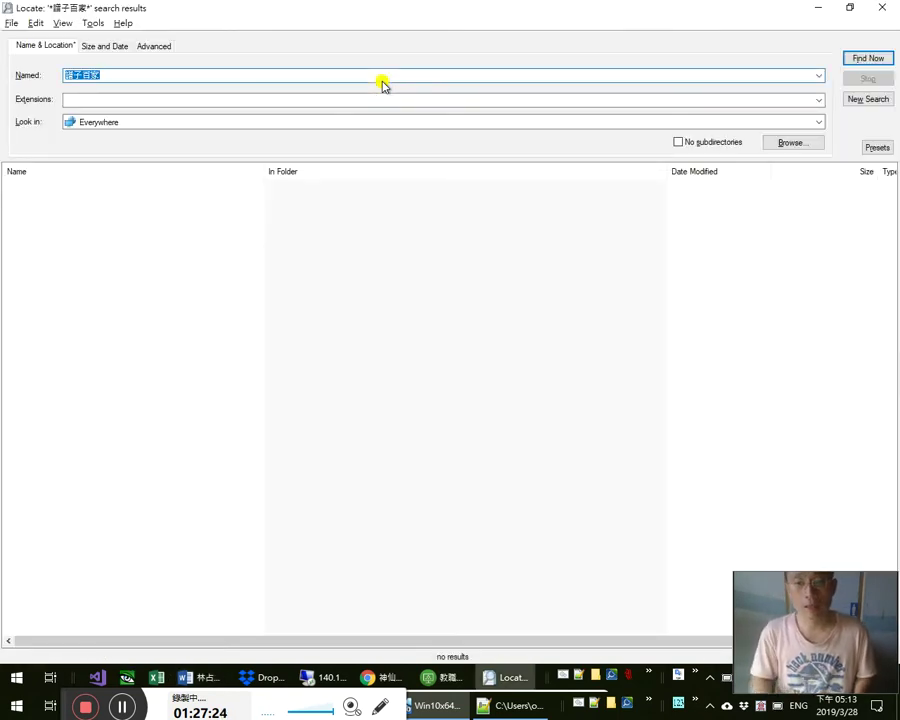
Magnify the file search window's status line to check the outcome, and restore the normal view
left_click(466, 663)
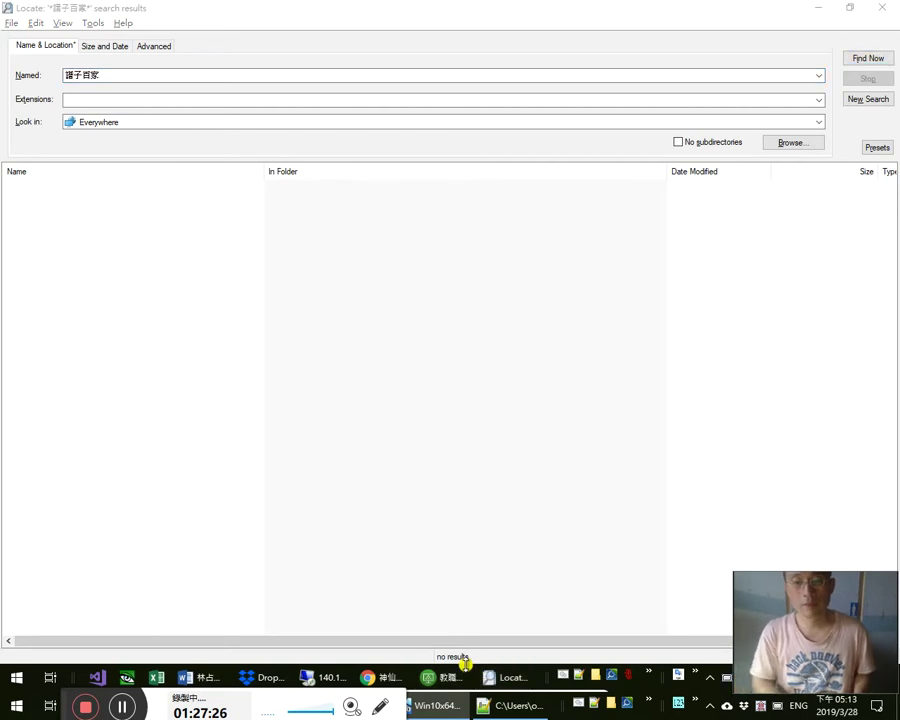
mouse_move(466, 664)
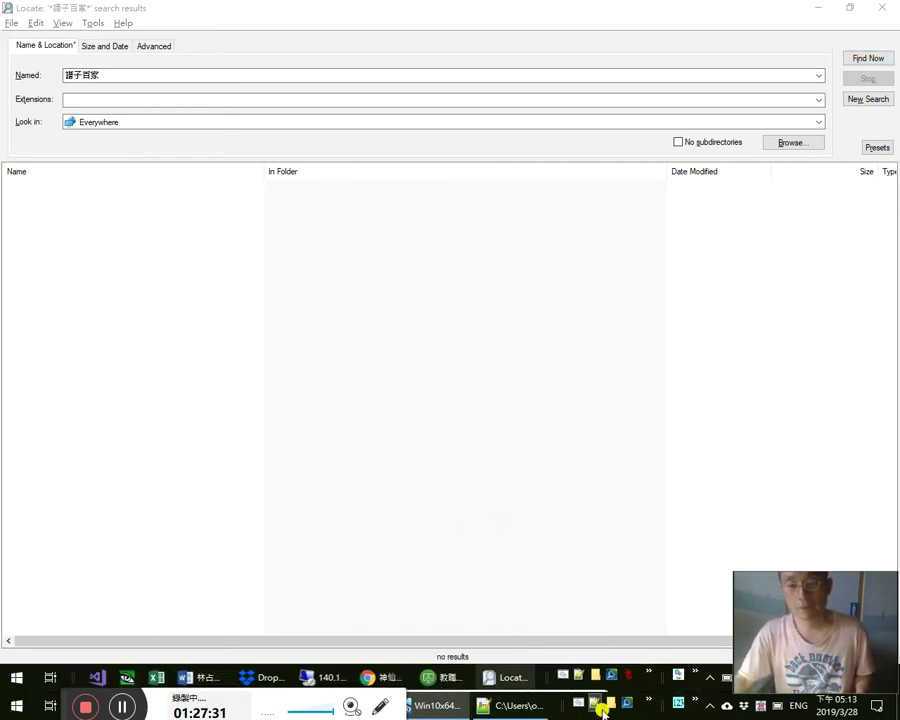
mouse_move(598, 717)
key("super+plus")
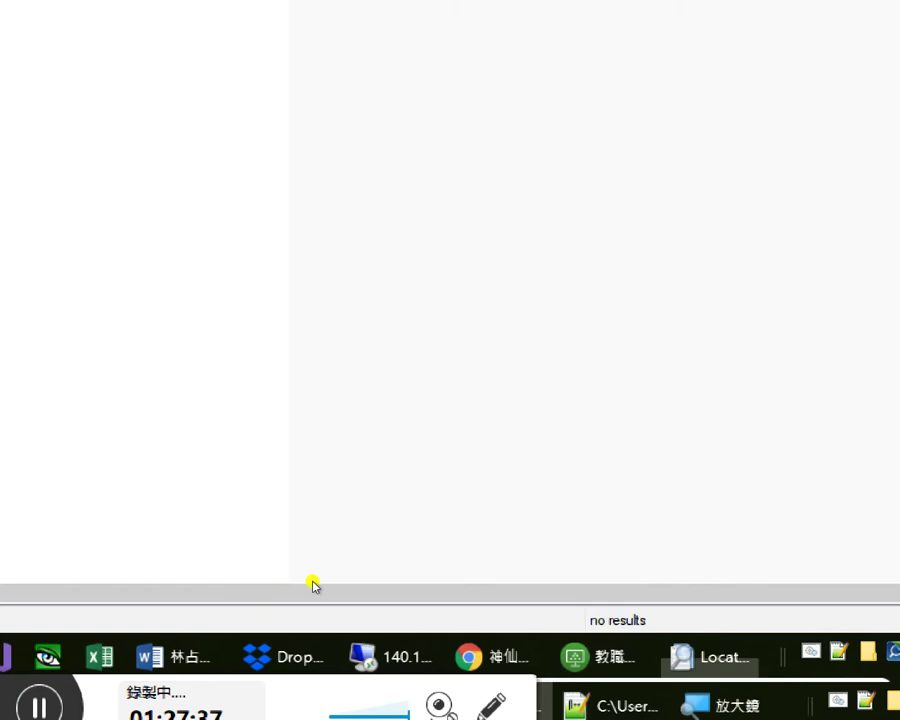
key("super+plus")
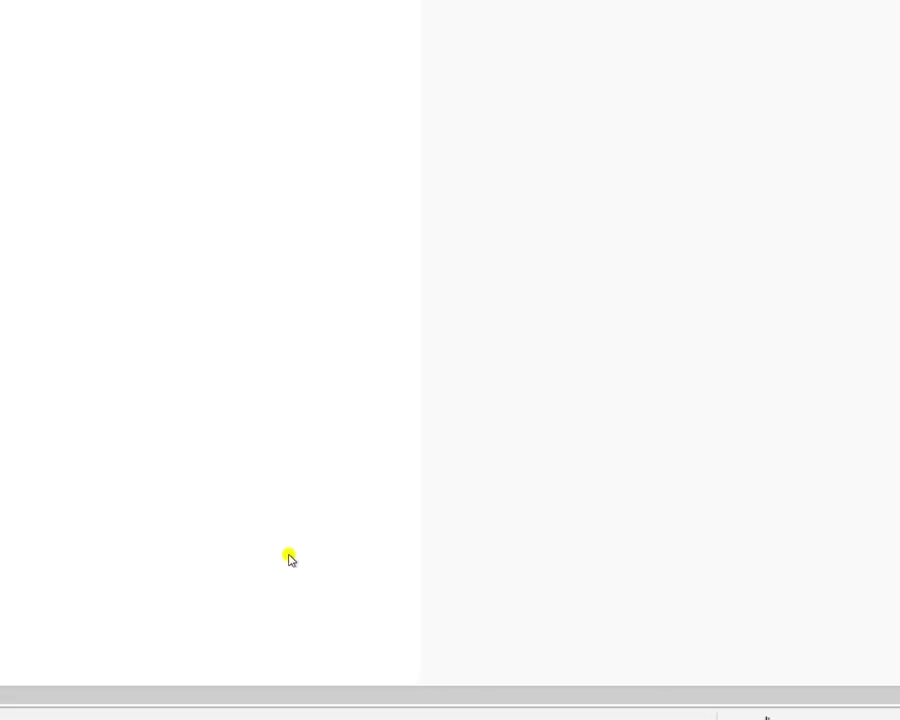
key("super+minus")
mouse_move(435, 712)
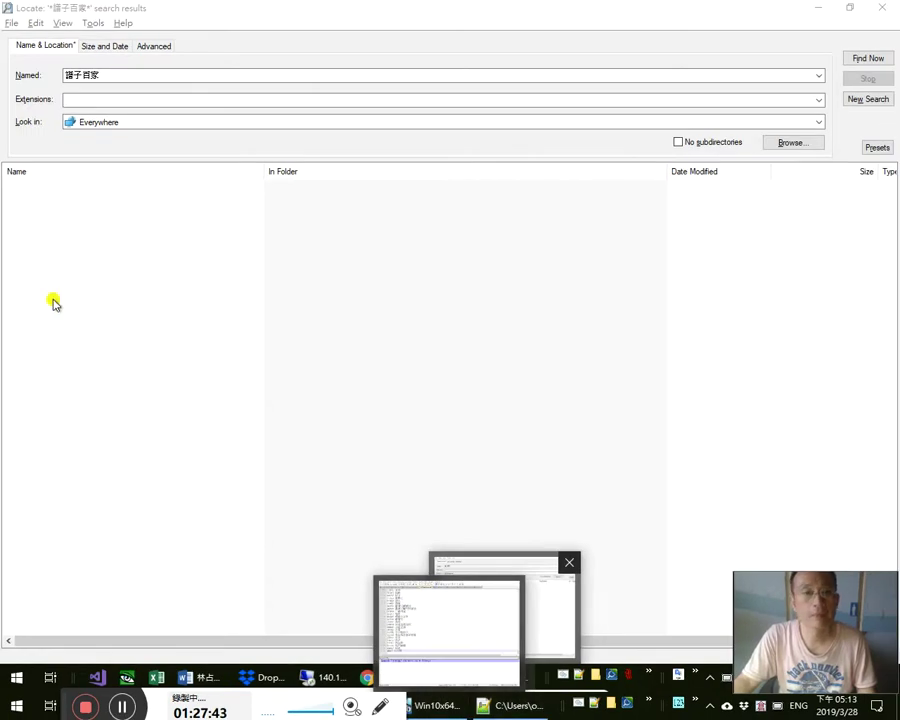
Correct the first character of the file name search to 諸子百家 and search everywhere again
double_click(112, 73)
left_click(112, 73)
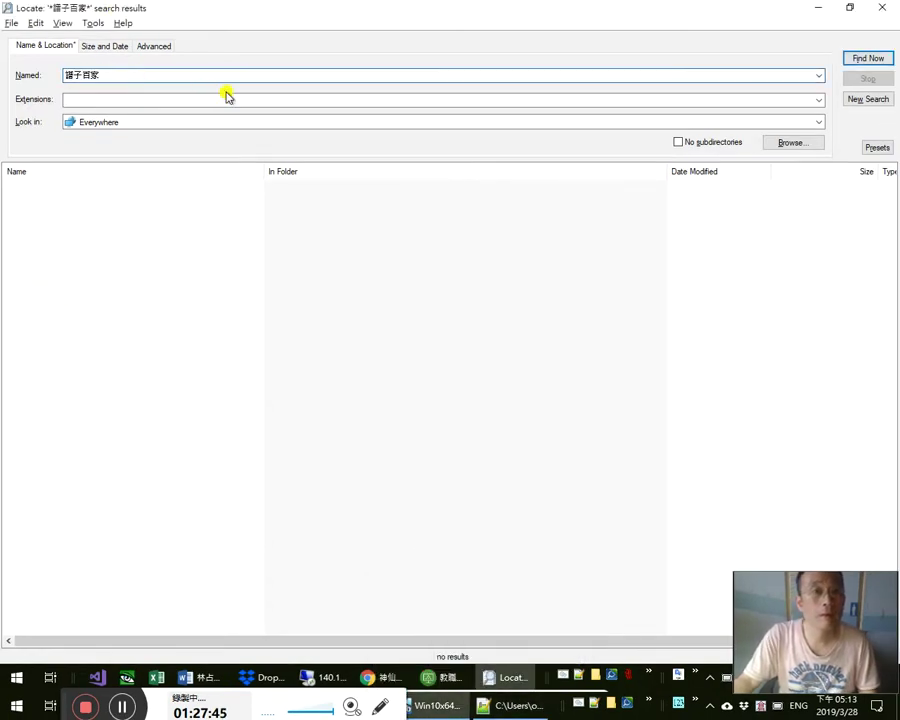
type("諸")
key("Delete")
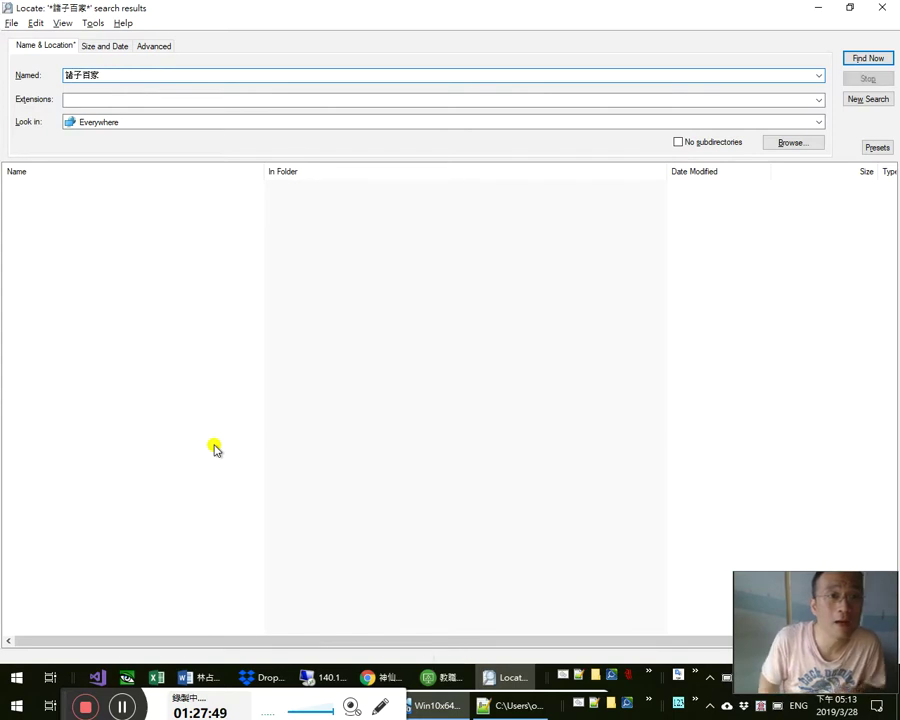
key("Return")
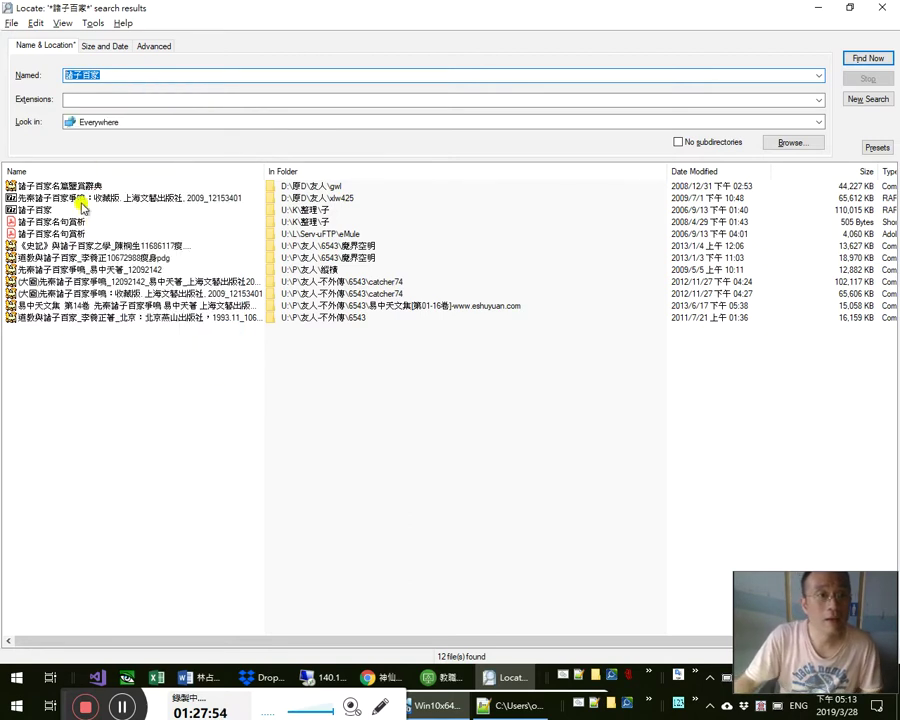
Open the 諸子百家 archive in U:\K\整理\子 and view 0001j.pdf from its 諸子百家 folder
left_click(80, 187)
left_click(40, 210)
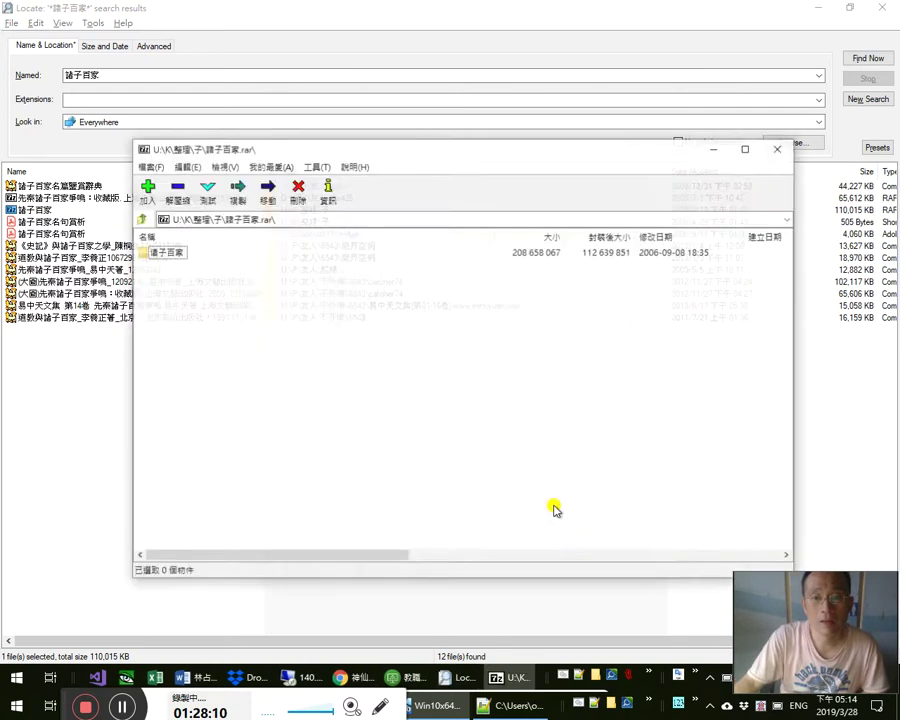
left_click(511, 678)
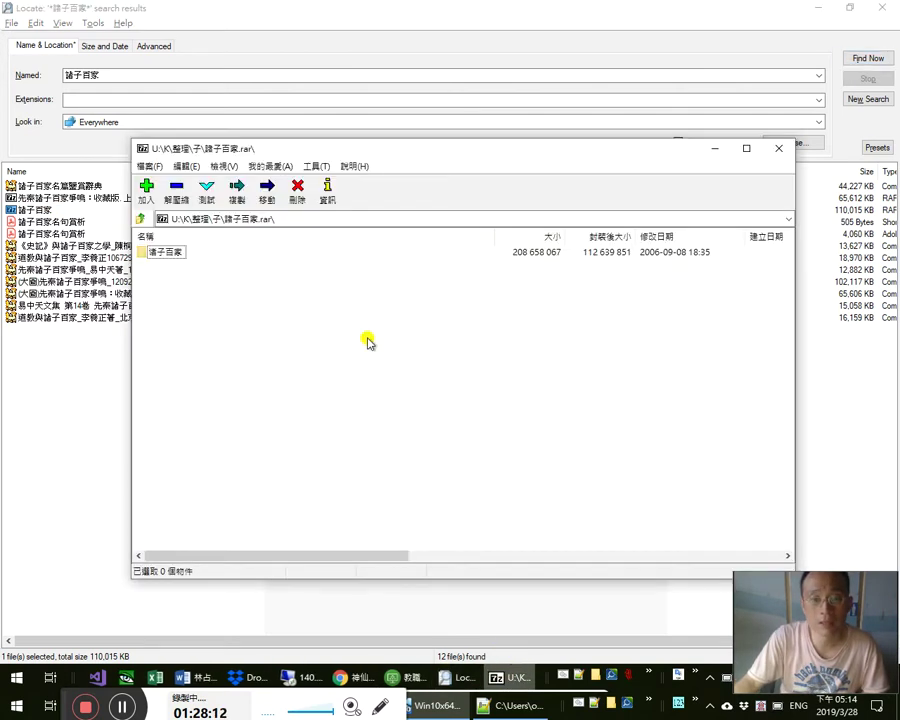
double_click(170, 253)
double_click(184, 254)
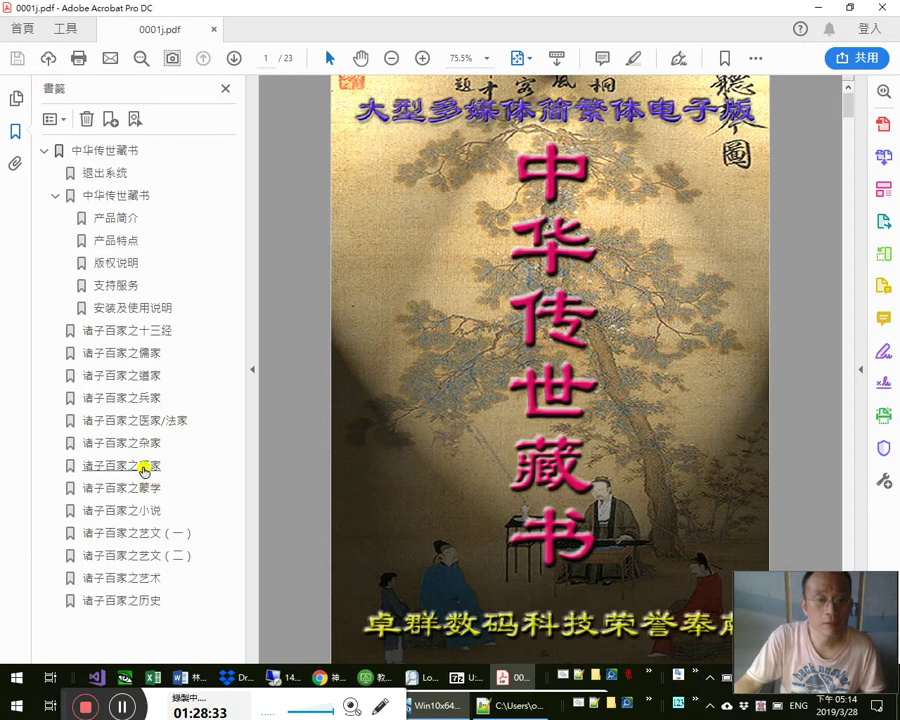
Read the 产品特点 and 版权说明 pages of 0001j.pdf and return to the 中华传世藏书 cover
left_click(112, 240)
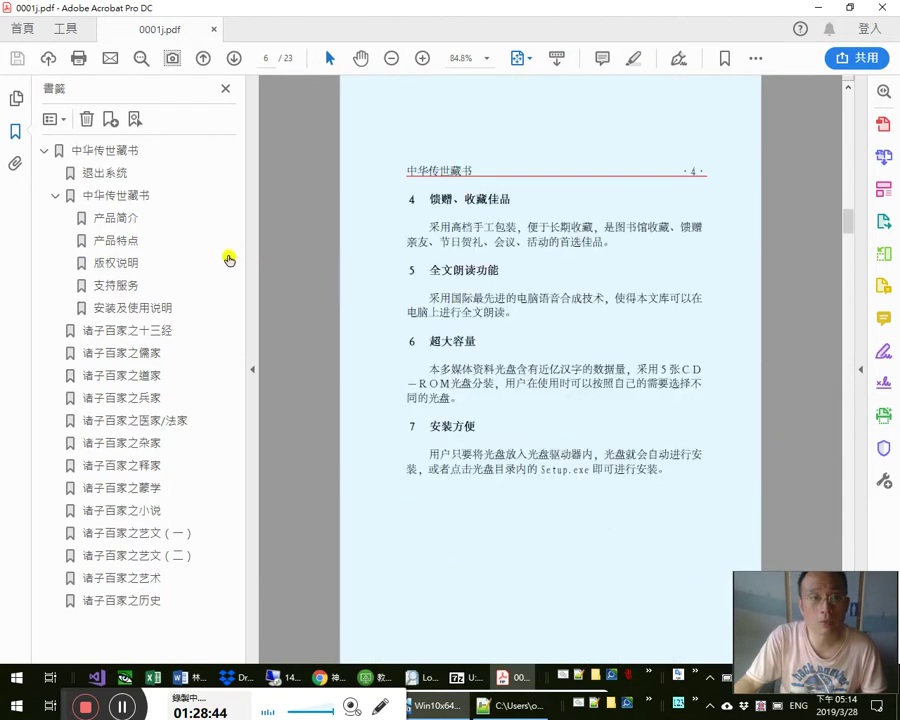
left_click(122, 151)
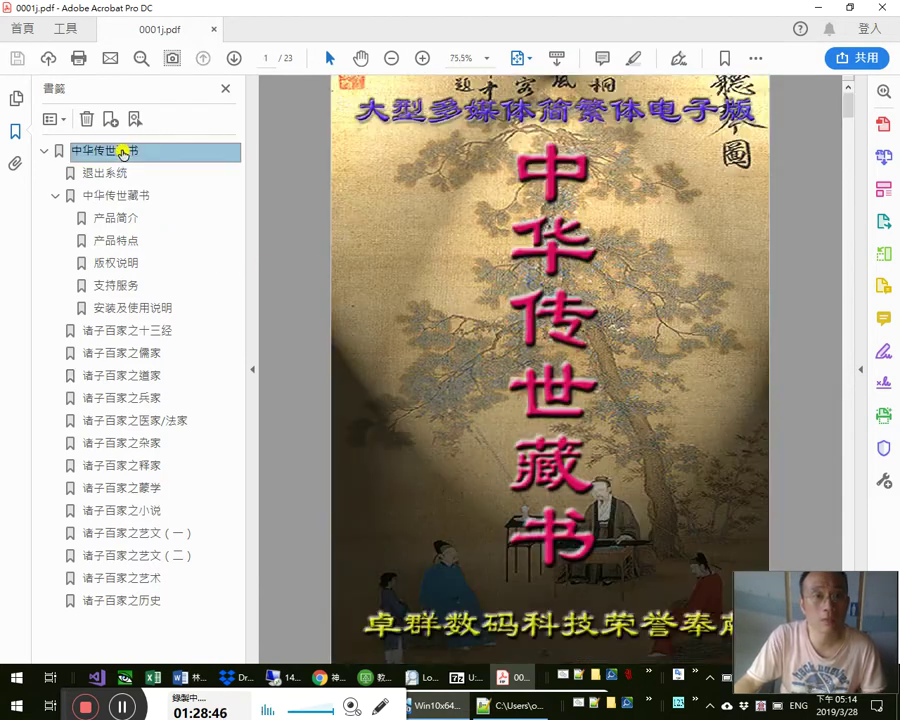
left_click(122, 264)
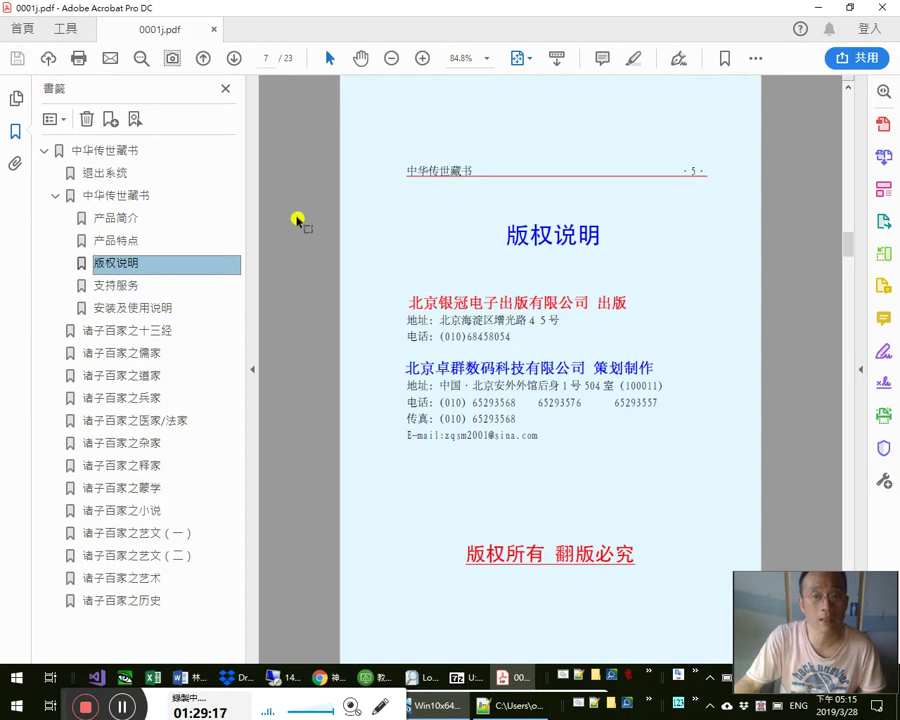
left_click(118, 195)
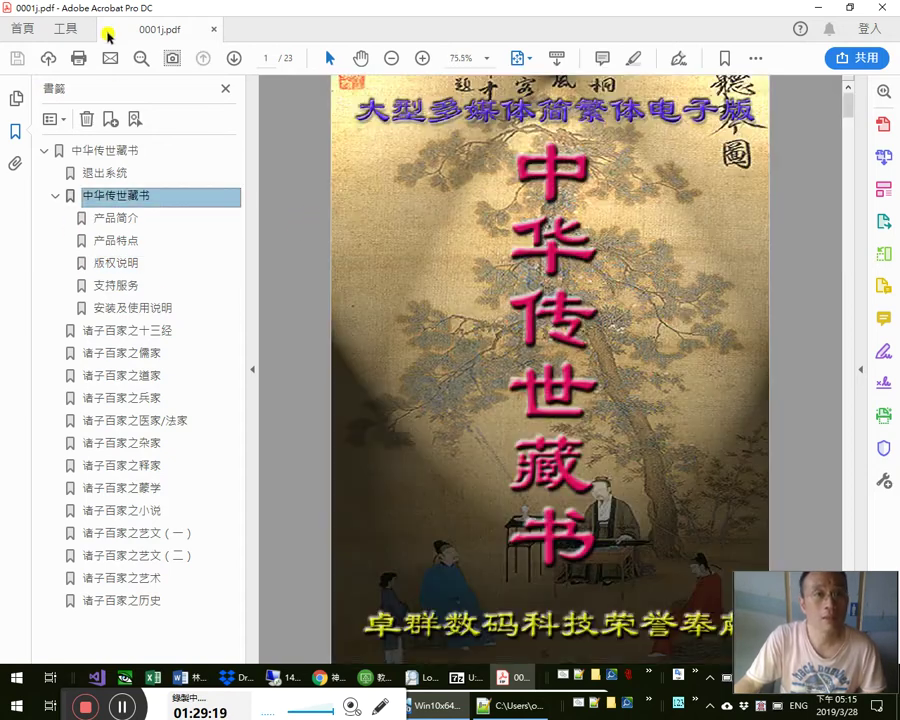
Browse the title lists for the 十三经, 儒家, 道家 and 医家/法家 categories in the PDF
left_click(145, 336)
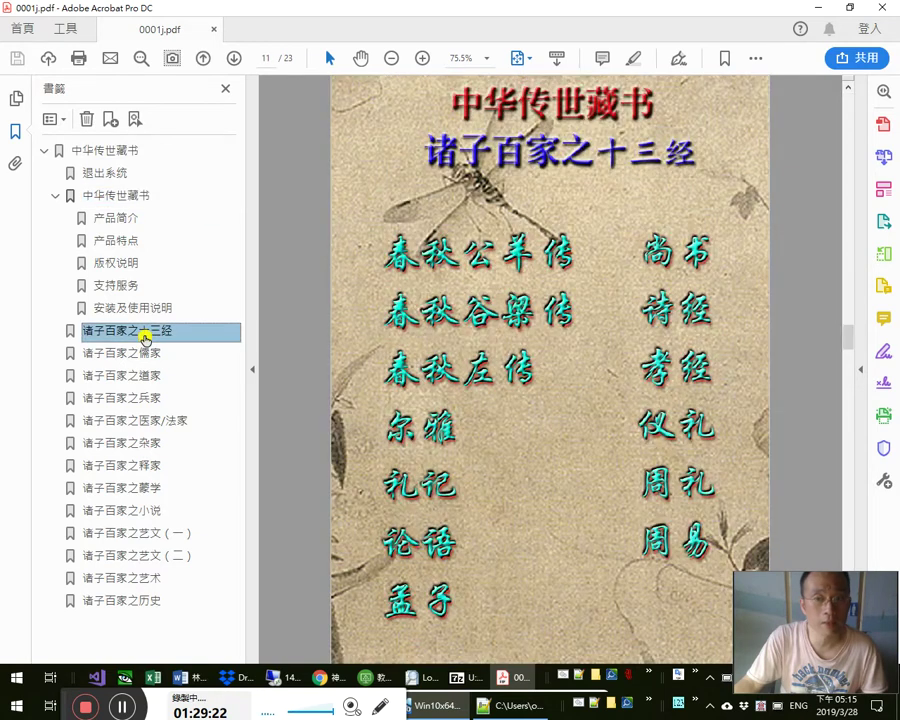
left_click(142, 358)
left_click(145, 381)
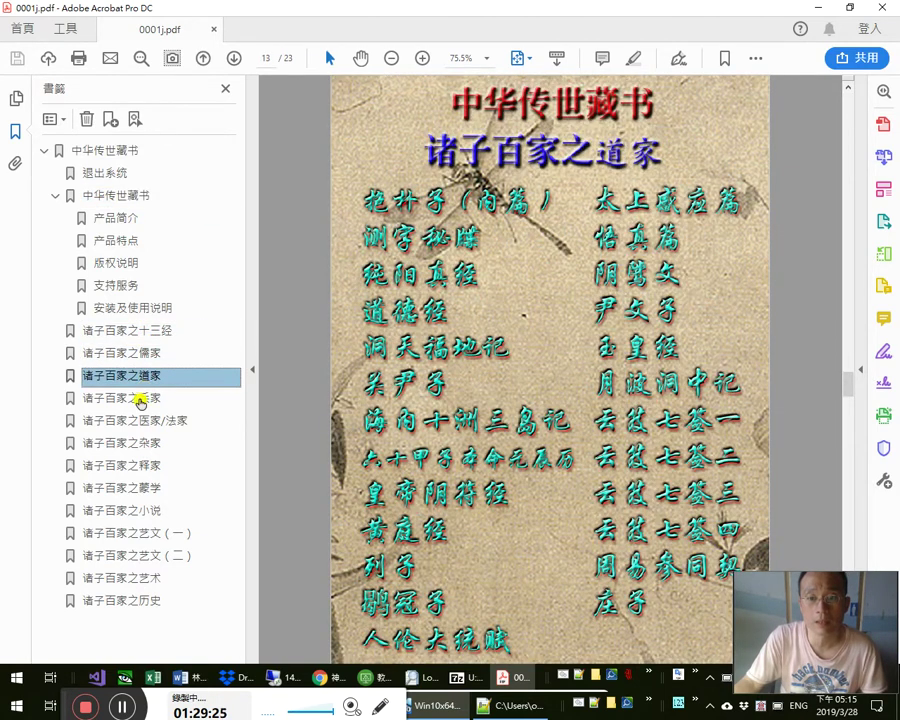
left_click(144, 420)
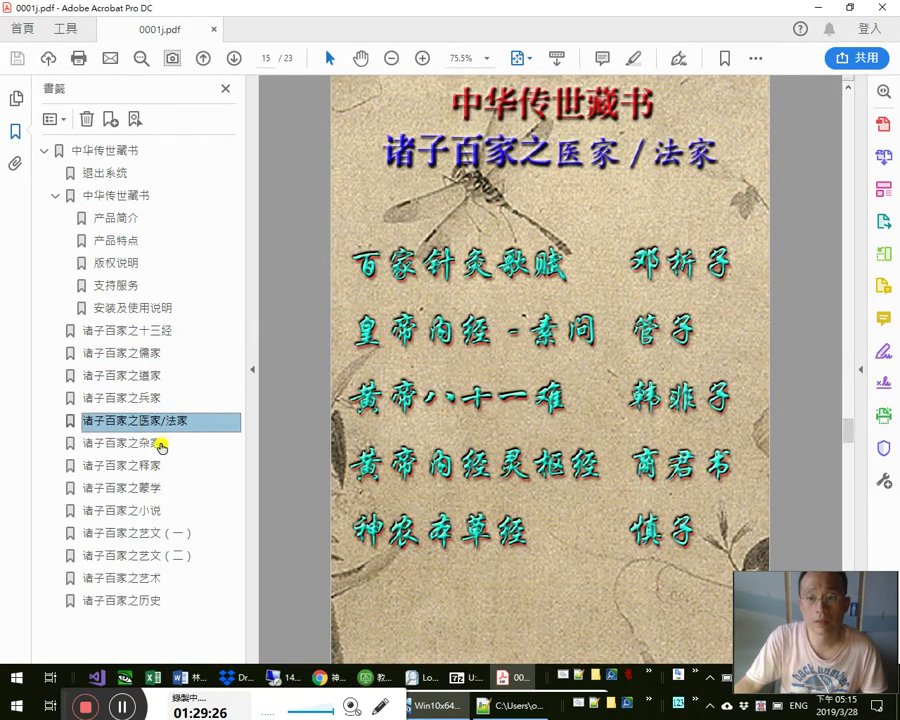
Switch to Locate to check the 諸子百家 archive's file details, and return to the PDF
key("alt+Tab")
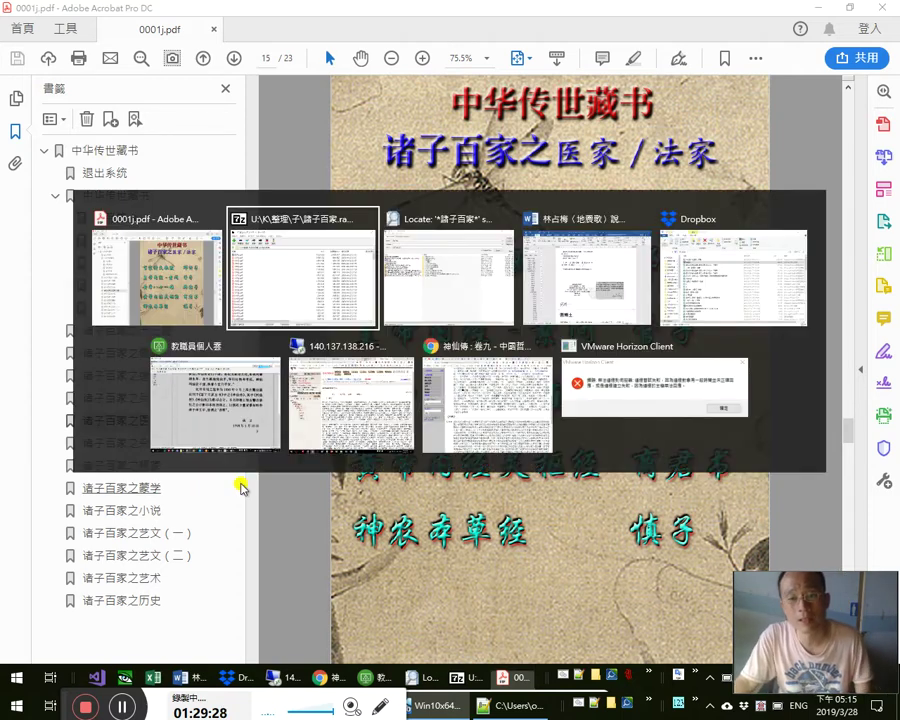
key("alt+Tab")
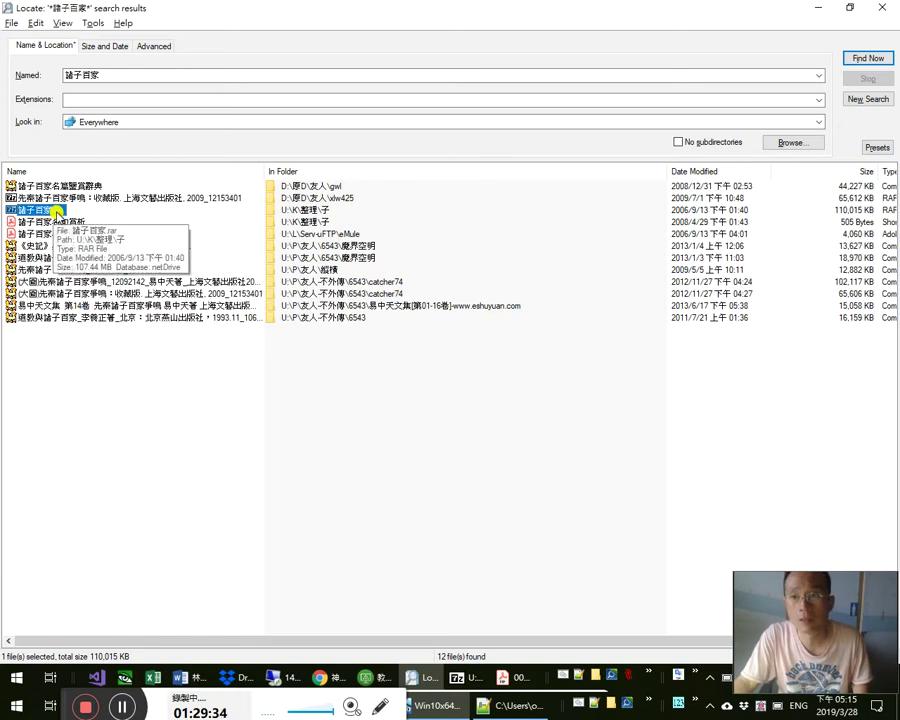
key("alt+Tab")
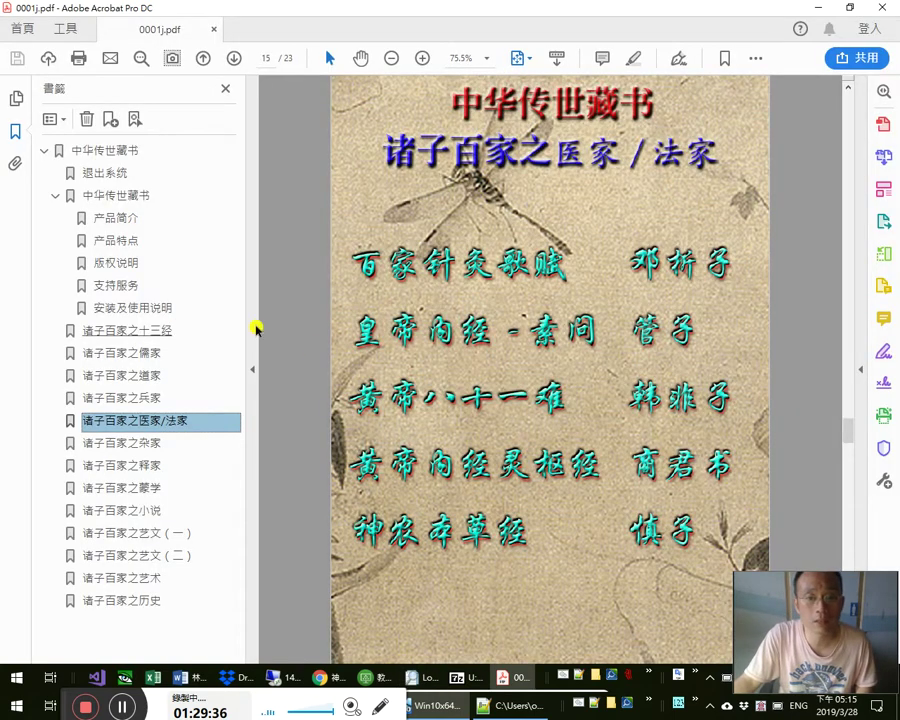
Reread the PDF's 产品简介 and 版权说明 pages, highlight the publisher's name, and close the PDF
left_click(136, 194)
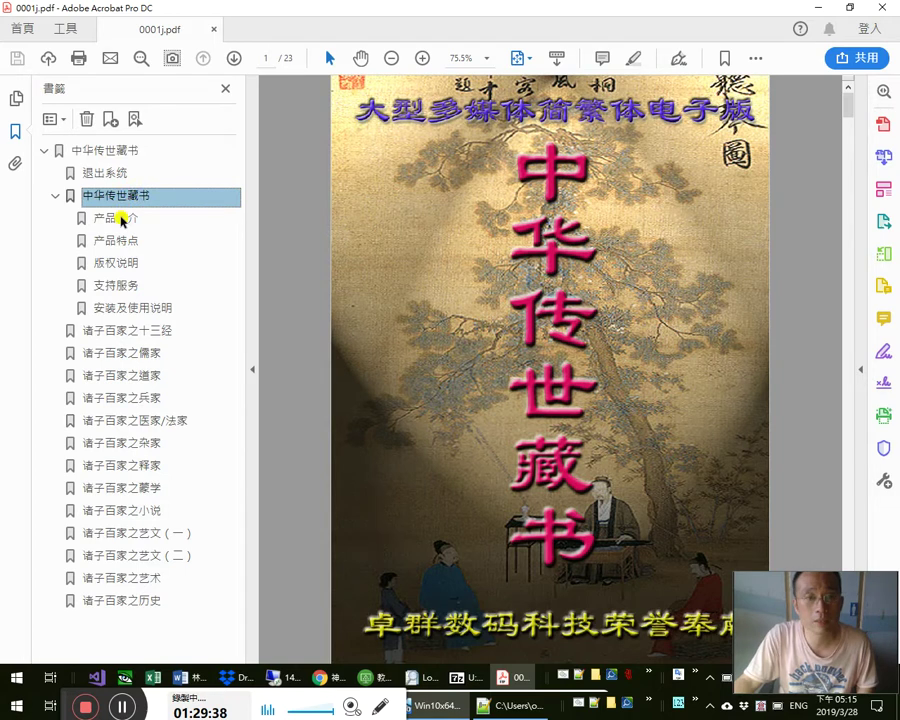
left_click(124, 218)
left_click(128, 262)
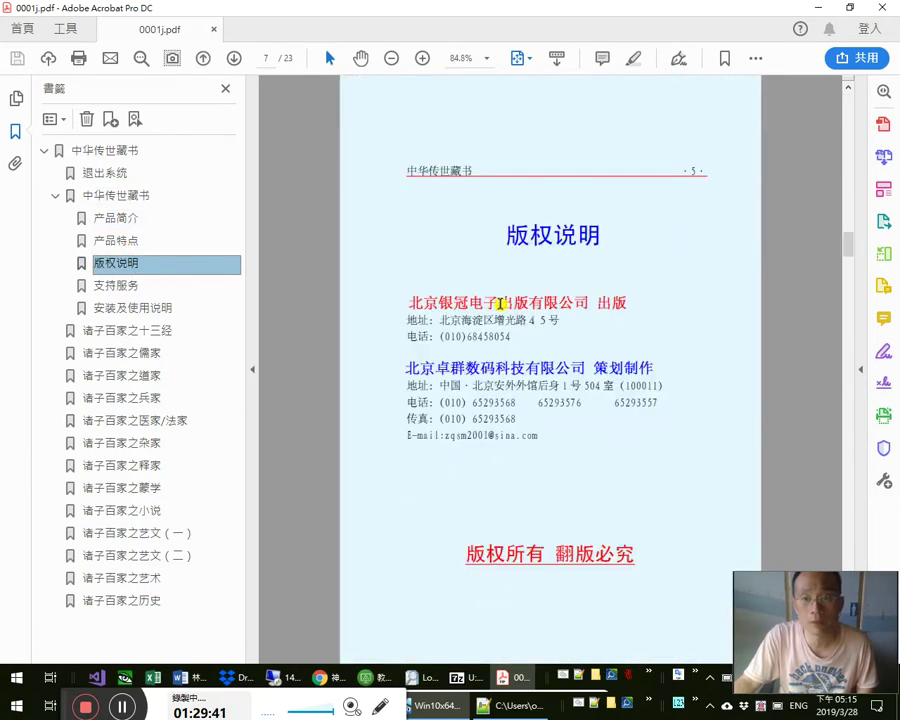
left_click_drag(472, 302, 596, 308)
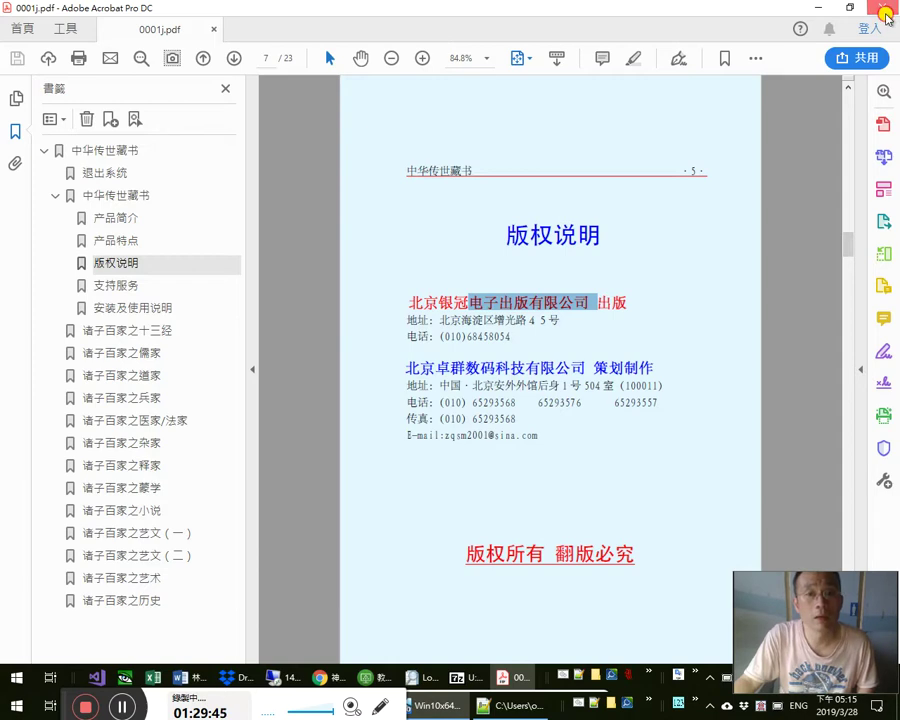
key("F9")
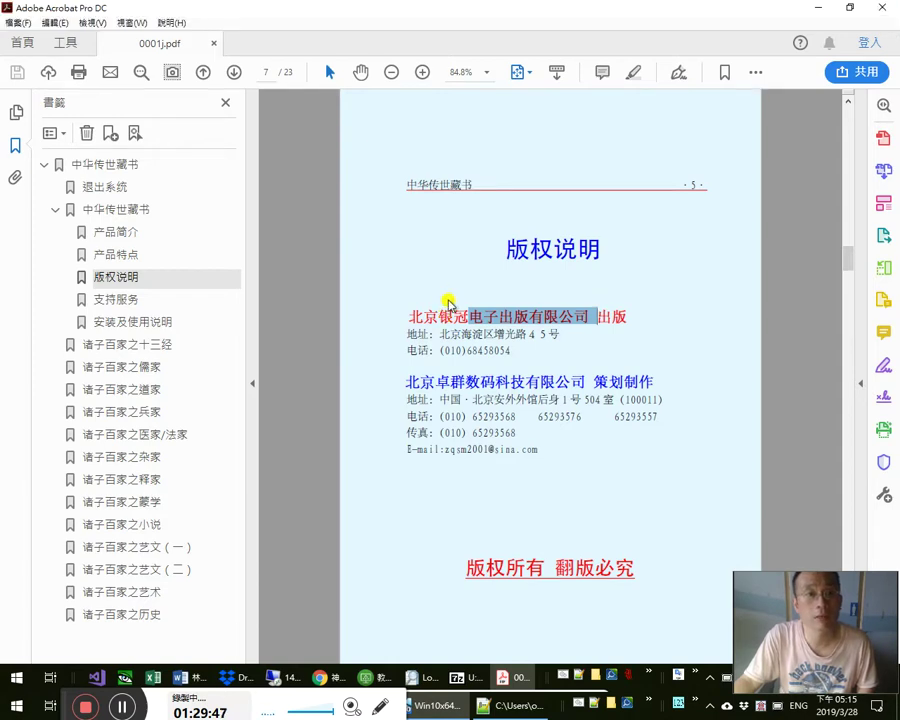
key("alt+Tab")
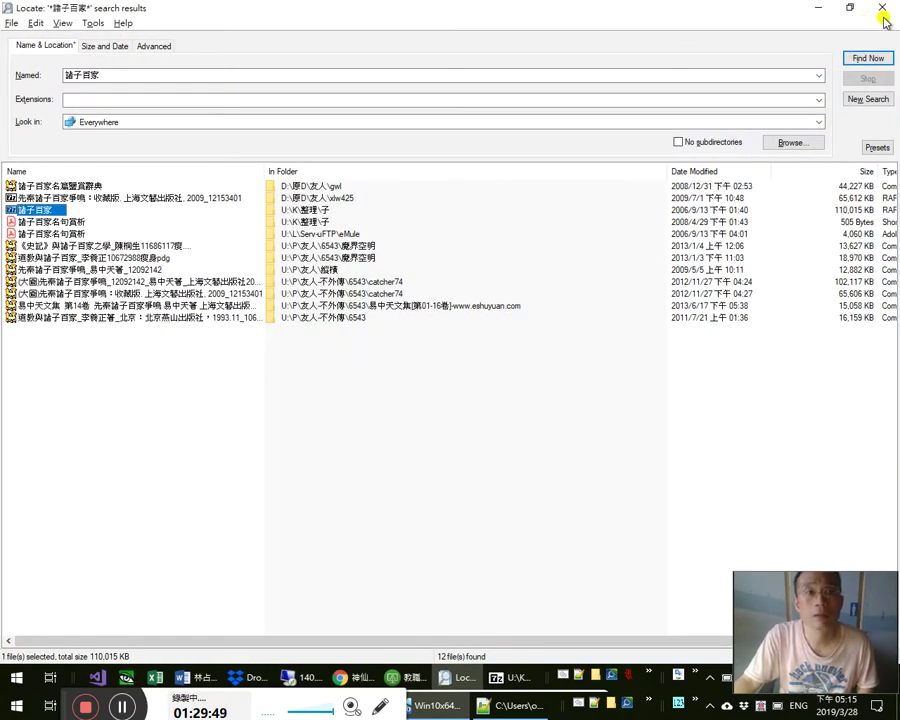
Try to rename the 諸子百家 archive as 諸子百家-中華傳世藏書.rar, copying the new name
right_click(163, 230)
key("m")
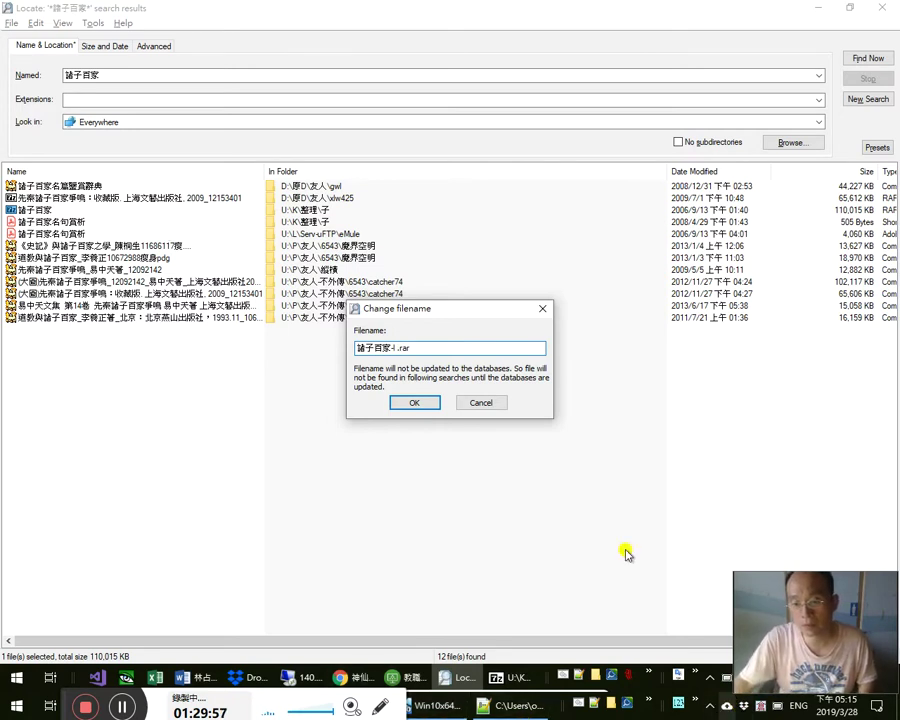
left_click(405, 347)
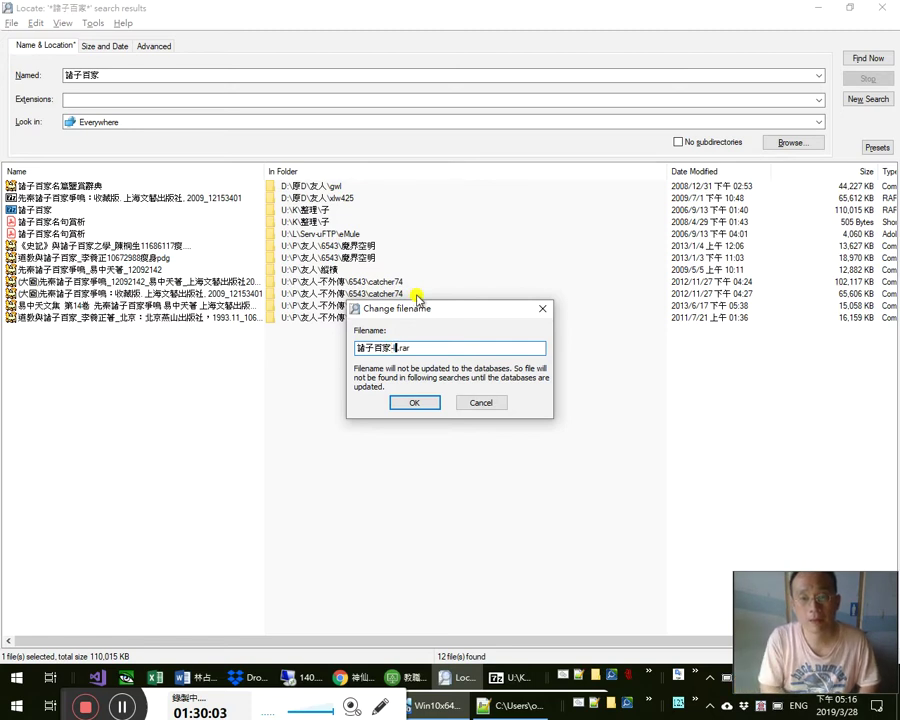
type("-圖冊")
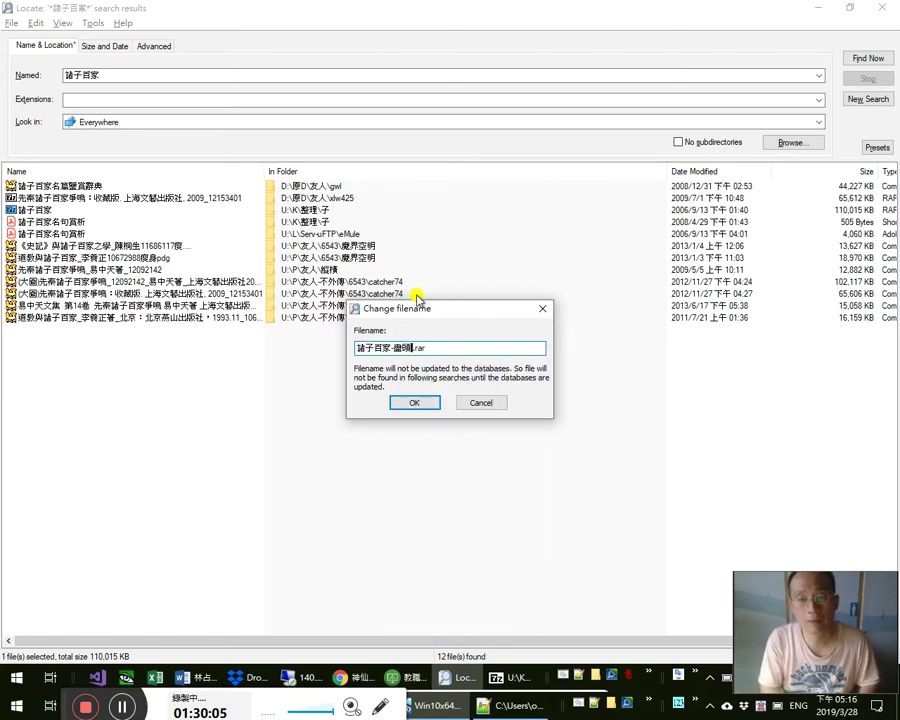
type("中華")
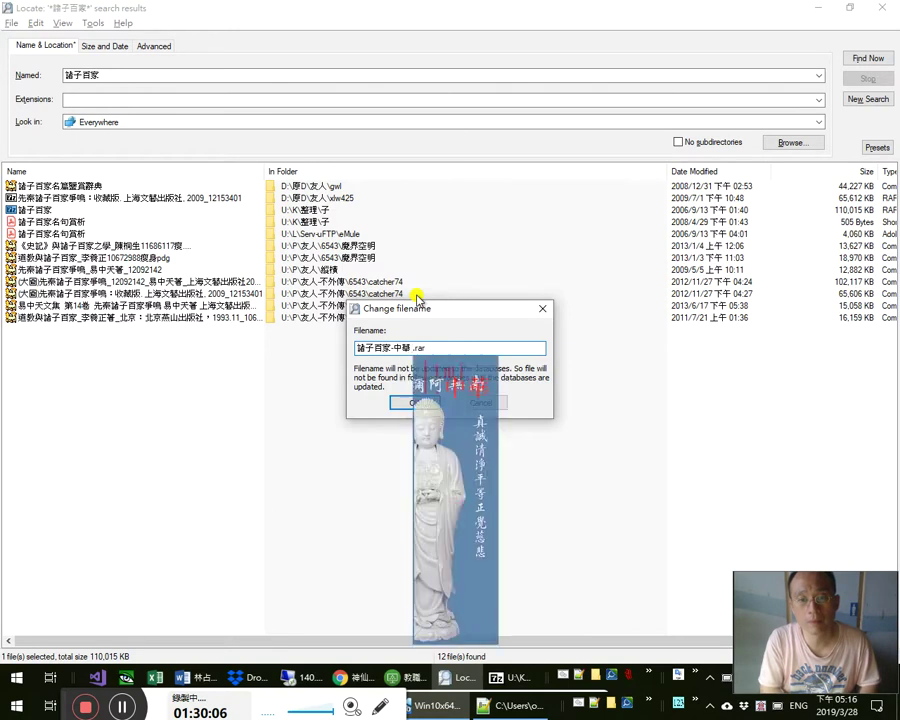
type("傳世藏書")
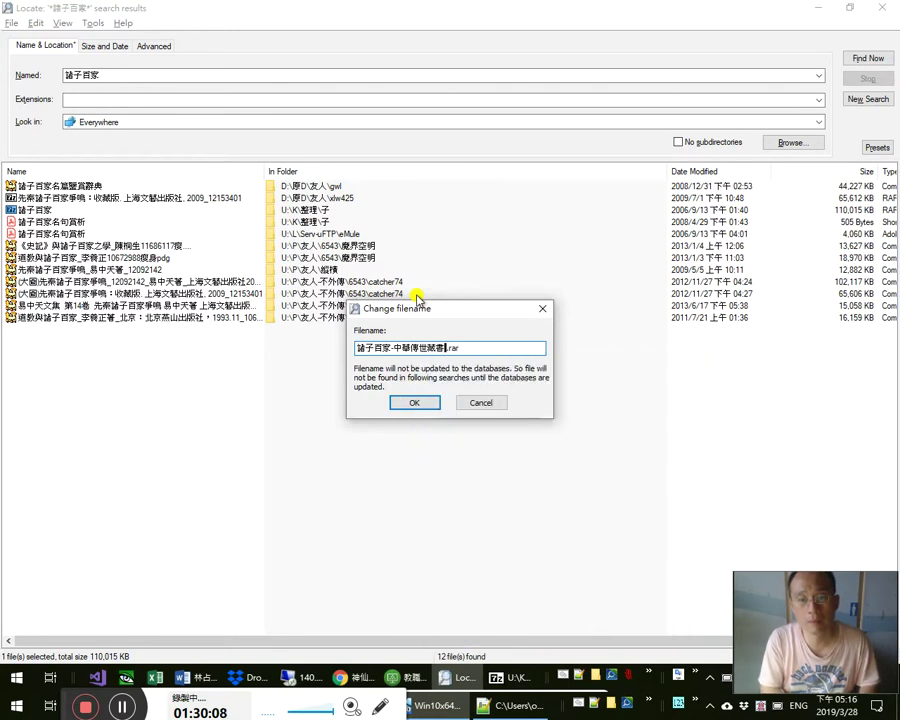
key("shift+Home")
key("ctrl+c")
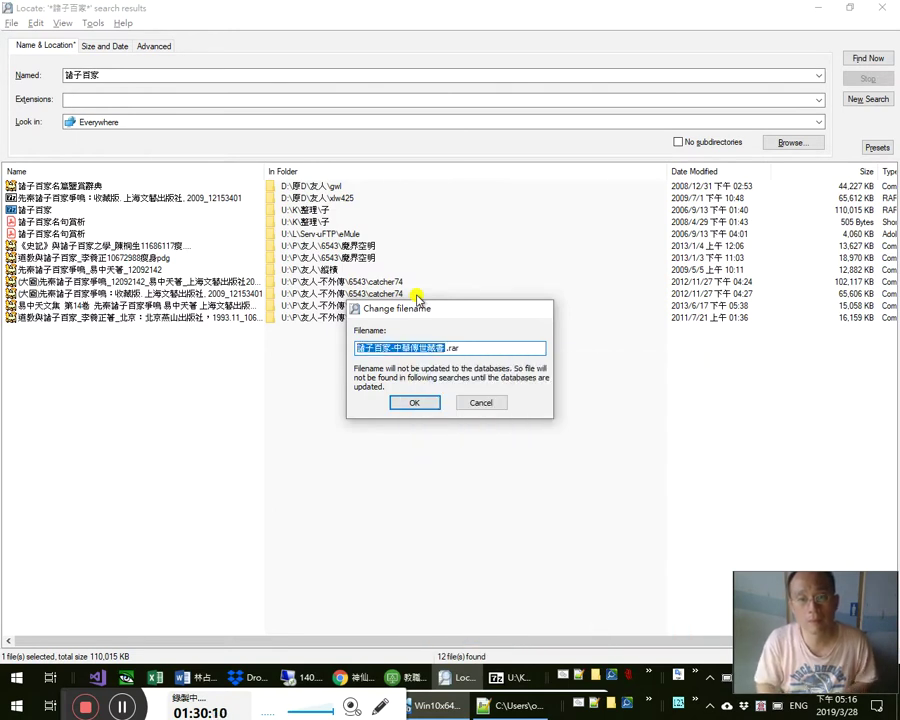
key("Return")
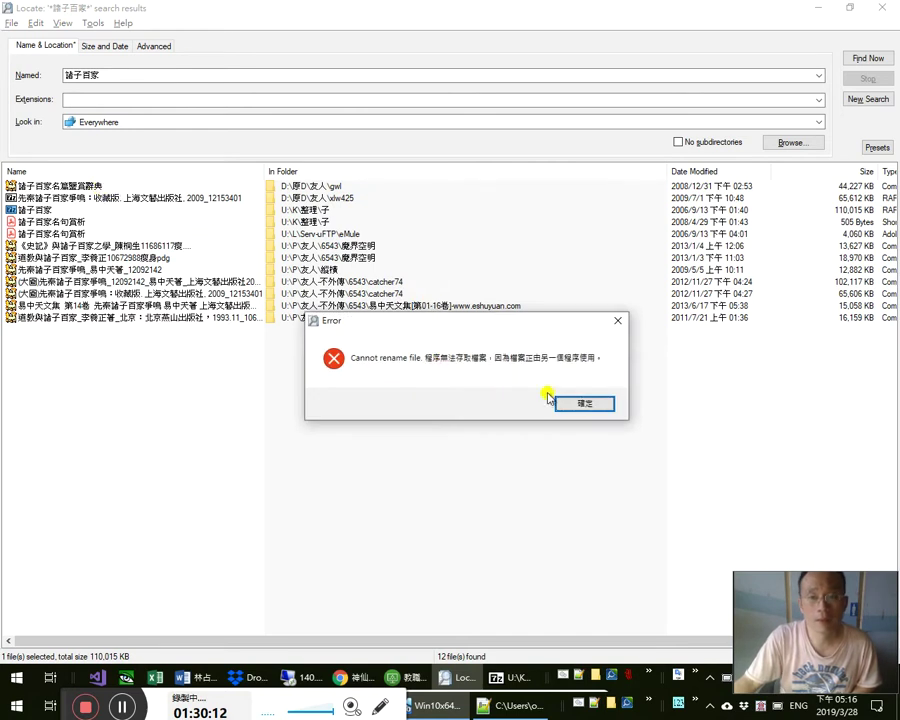
left_click(586, 405)
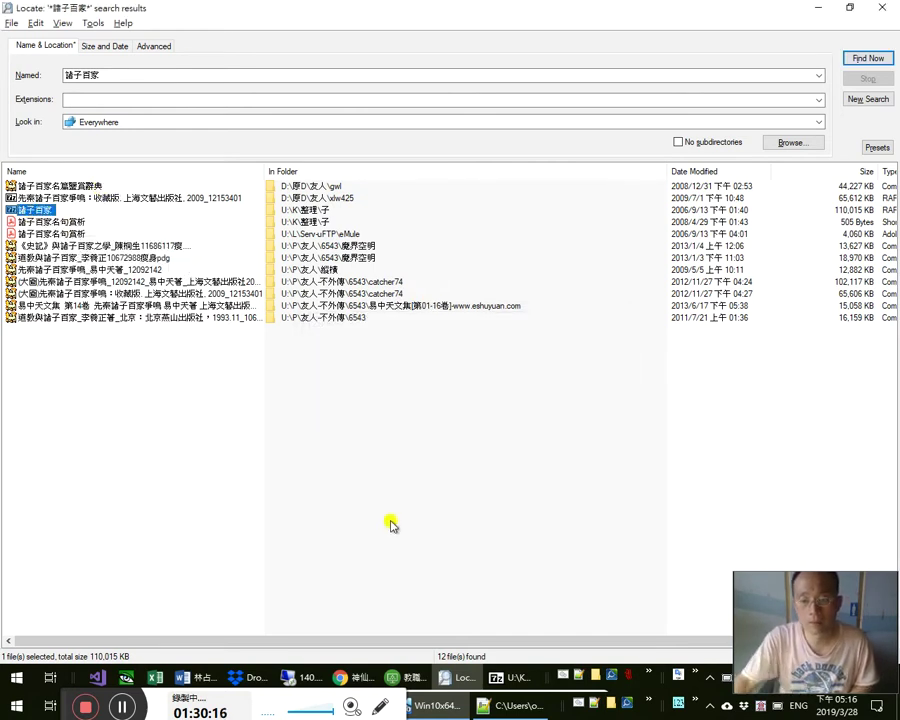
Close the open archive window and rename the 諸子百家 archive as 諸子百家-中華傳世藏書.rar
left_click(505, 677)
left_click(778, 148)
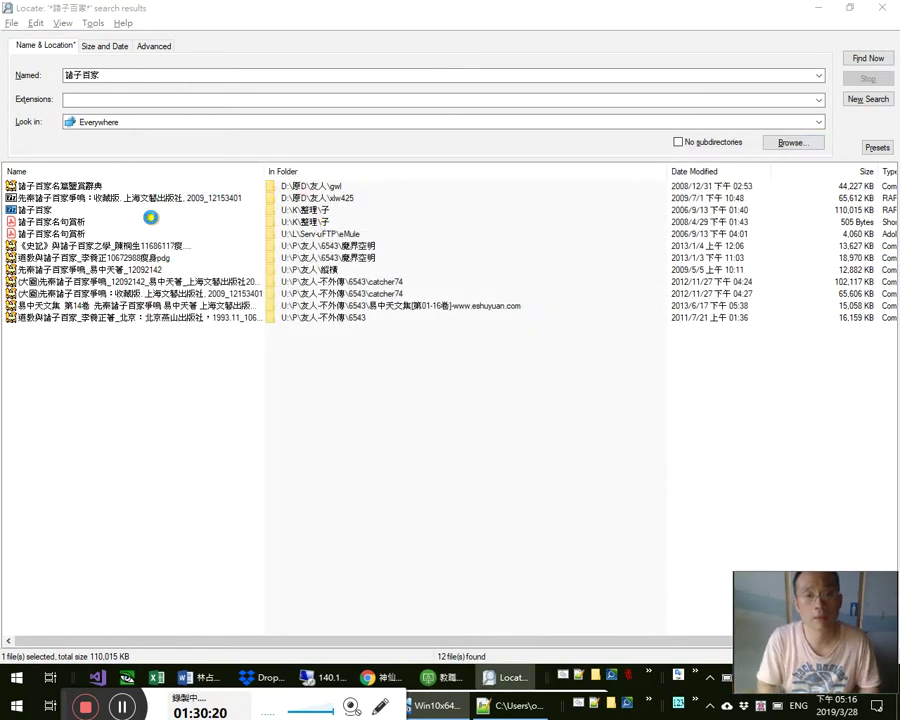
left_click(150, 214)
key("ctrl+v")
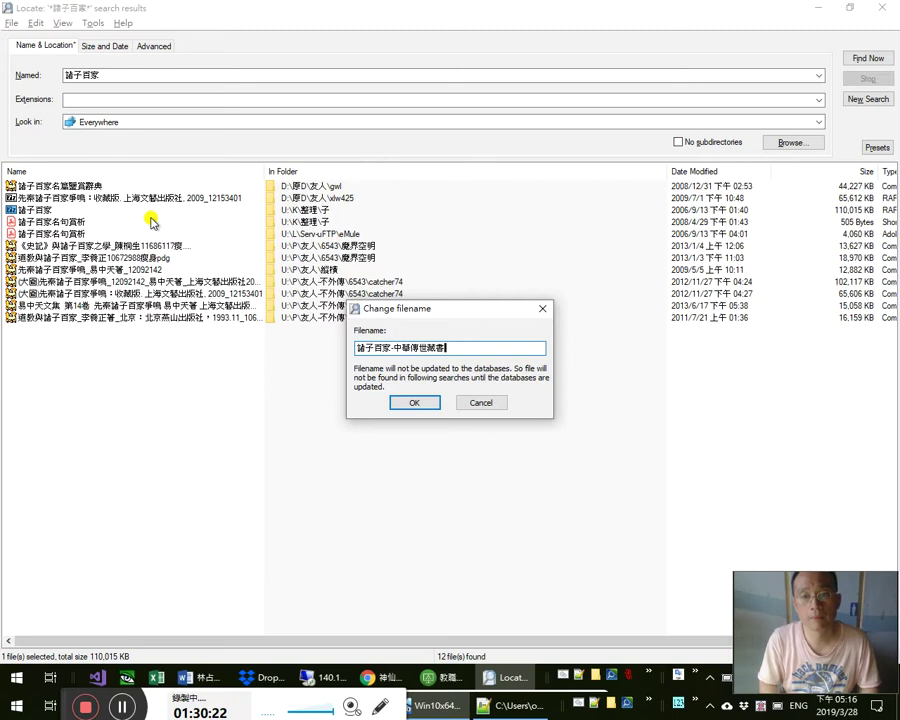
key("ctrl+a")
key("ctrl+z")
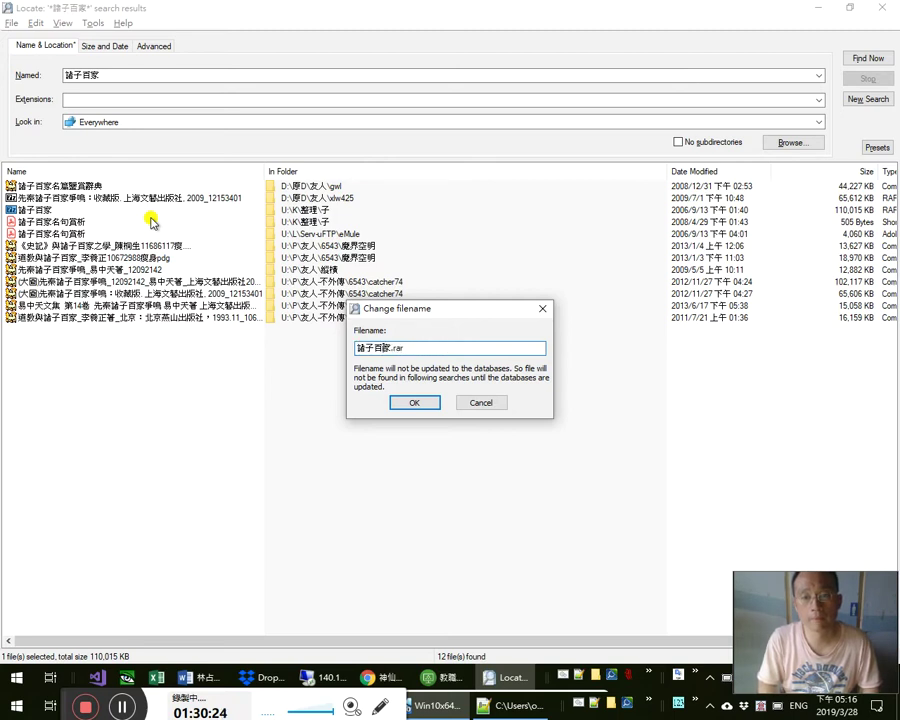
type("-中華傳世藏書")
key("Return")
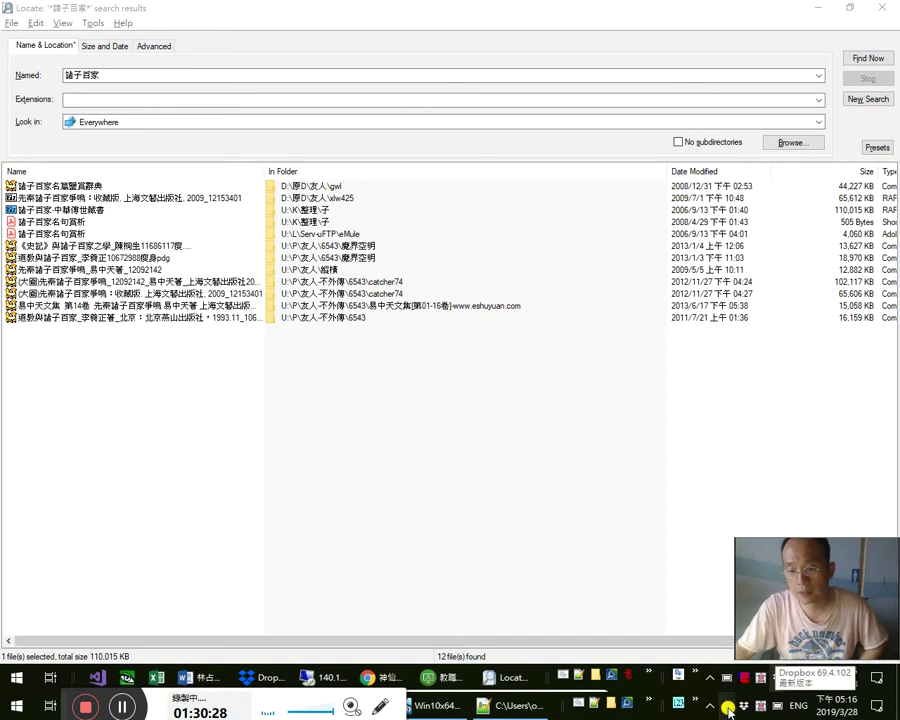
Check the cloud drive's sync status and return to the renamed archive in the search results
left_click(729, 707)
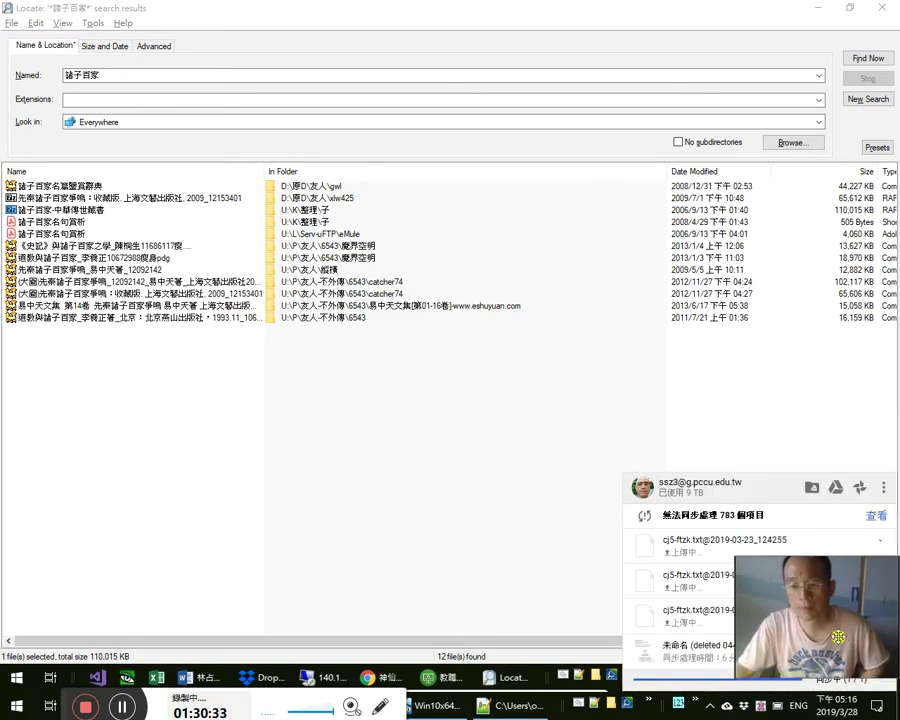
left_click(92, 204)
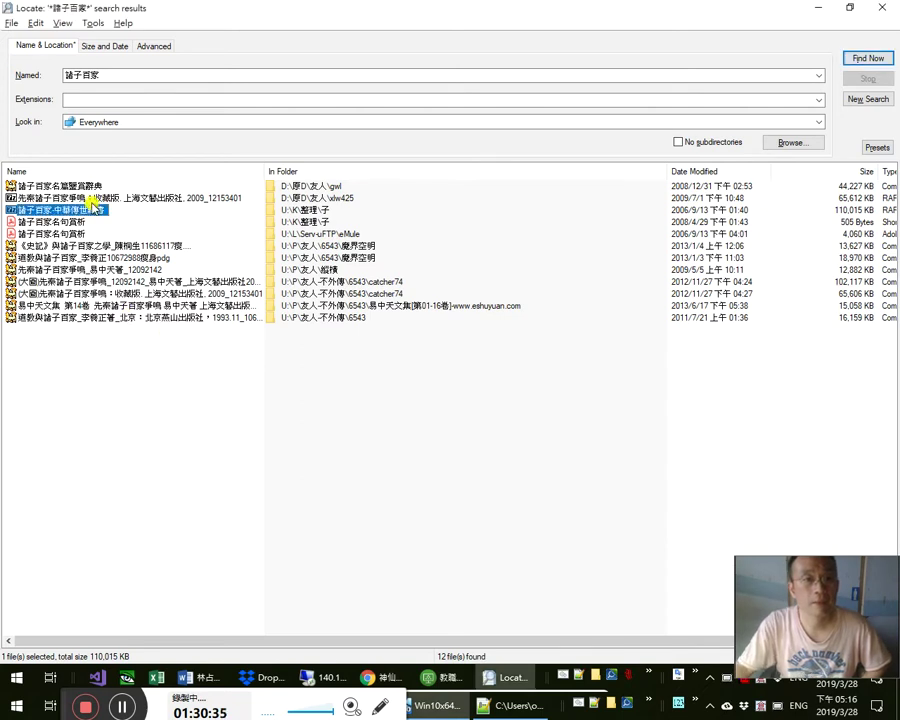
Search all locations for files named 中華傳世藏書
left_click(118, 74)
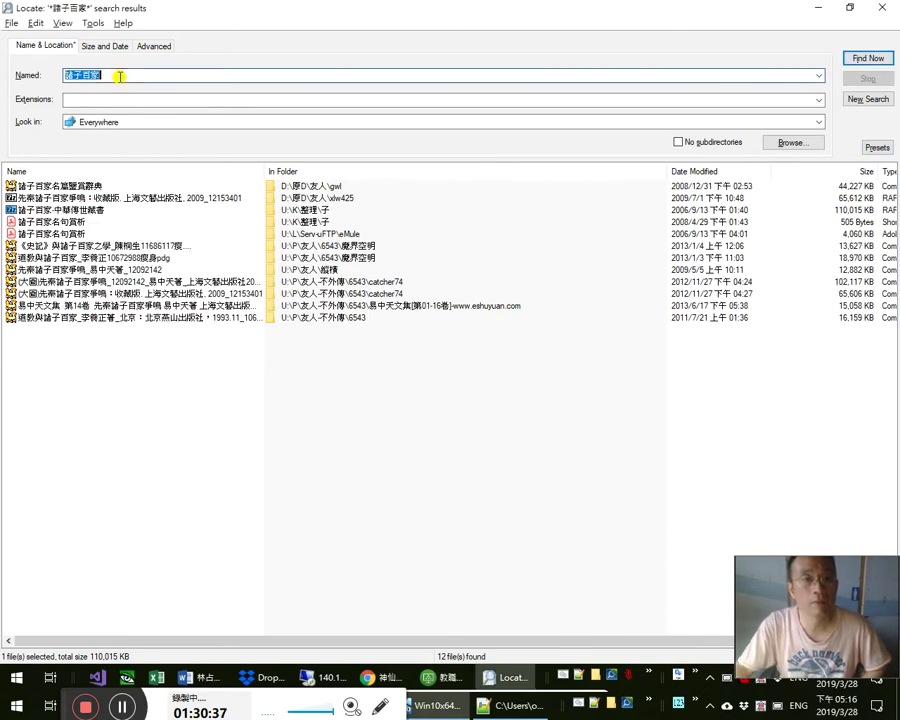
key("ctrl+v")
key("Return")
double_click(118, 74)
key("Delete")
key("Return")
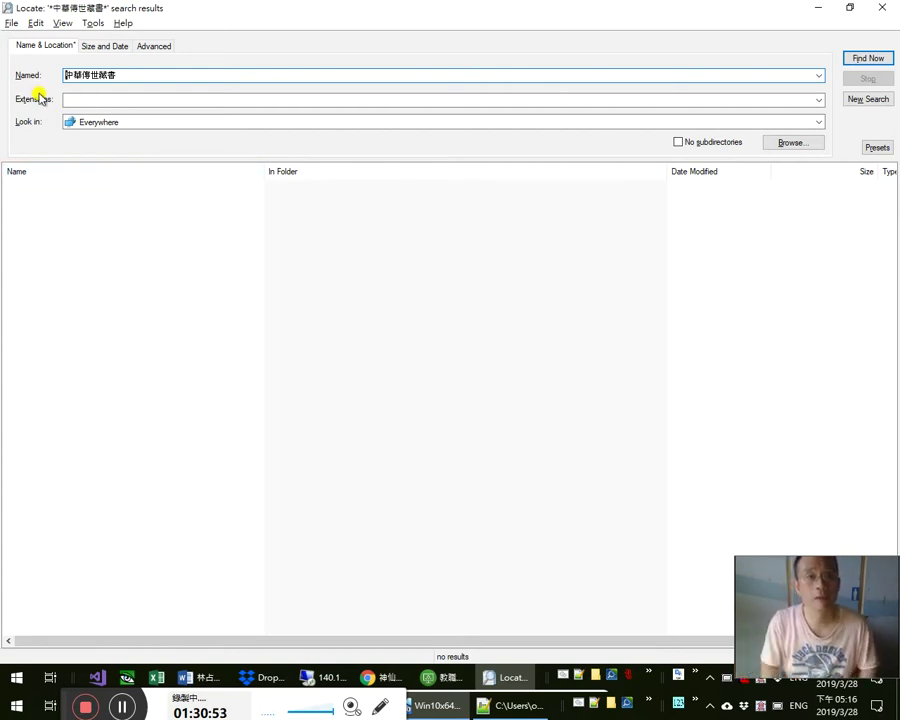
Search all locations for 諸子百家 again and open the folder containing the 諸子百家名句賞析 shortcut
key("alt+n")
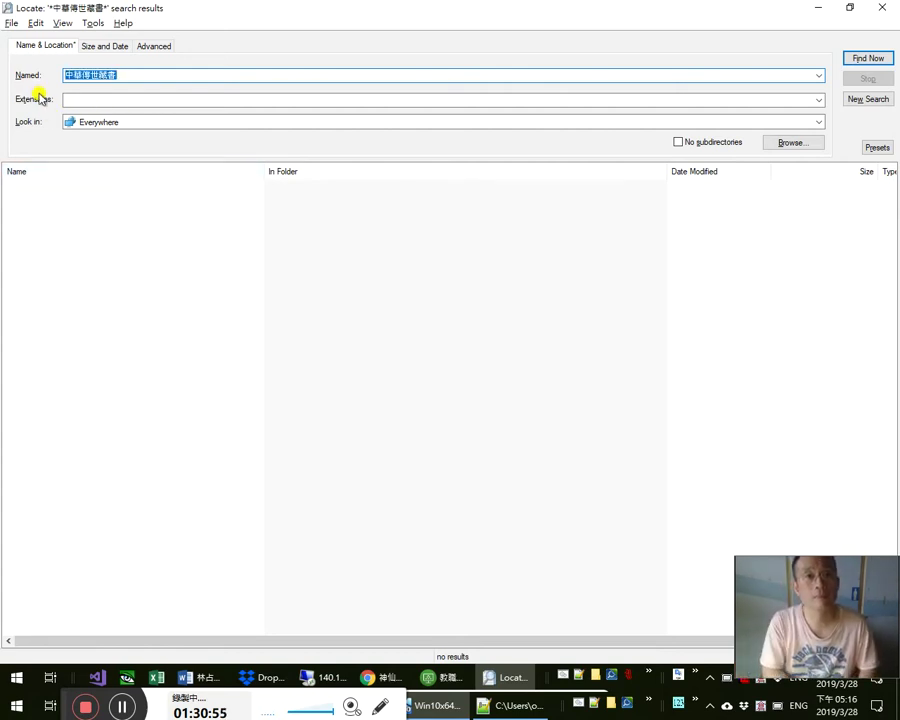
type("諸子百家")
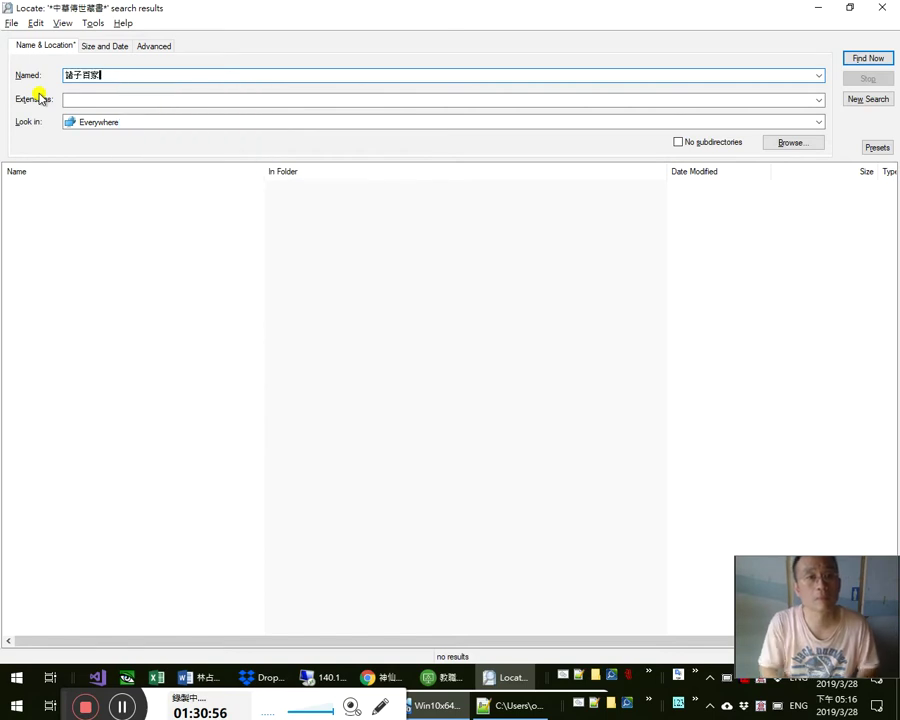
key("Return")
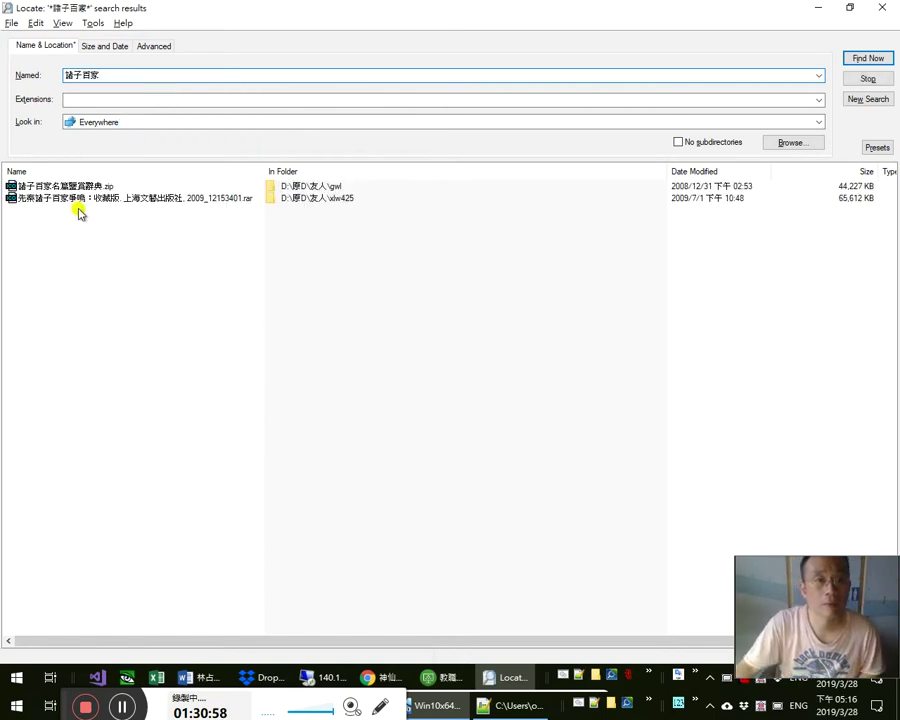
left_click(38, 211)
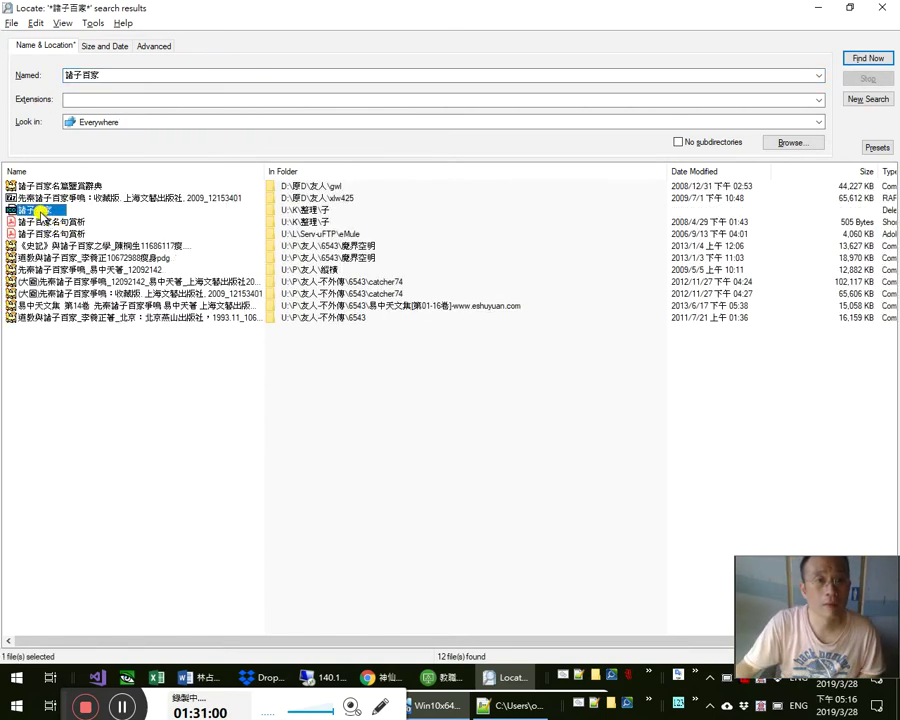
key("Down")
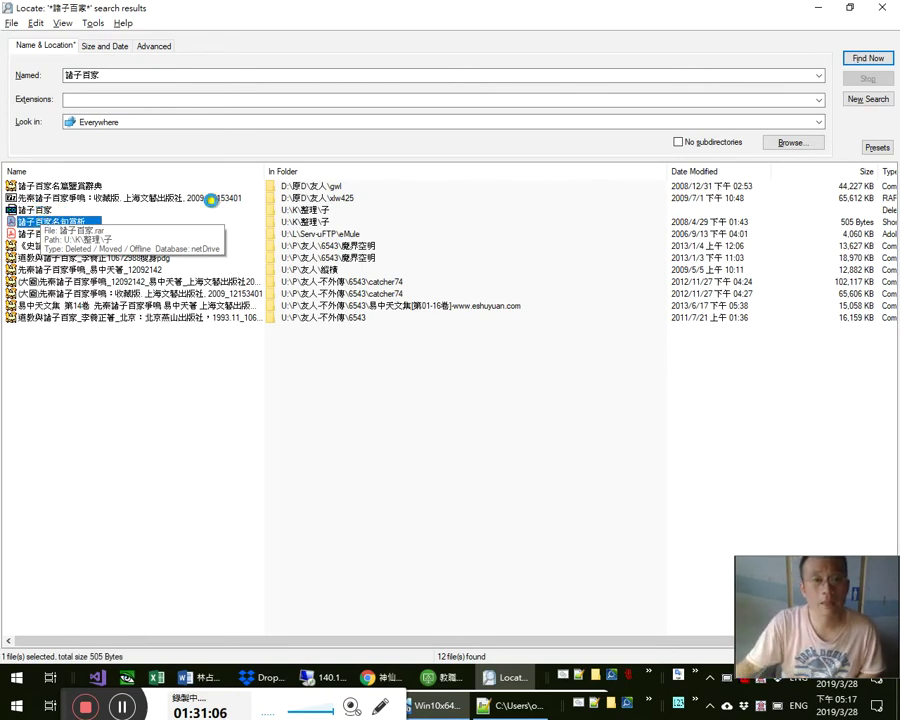
key("shift+F10")
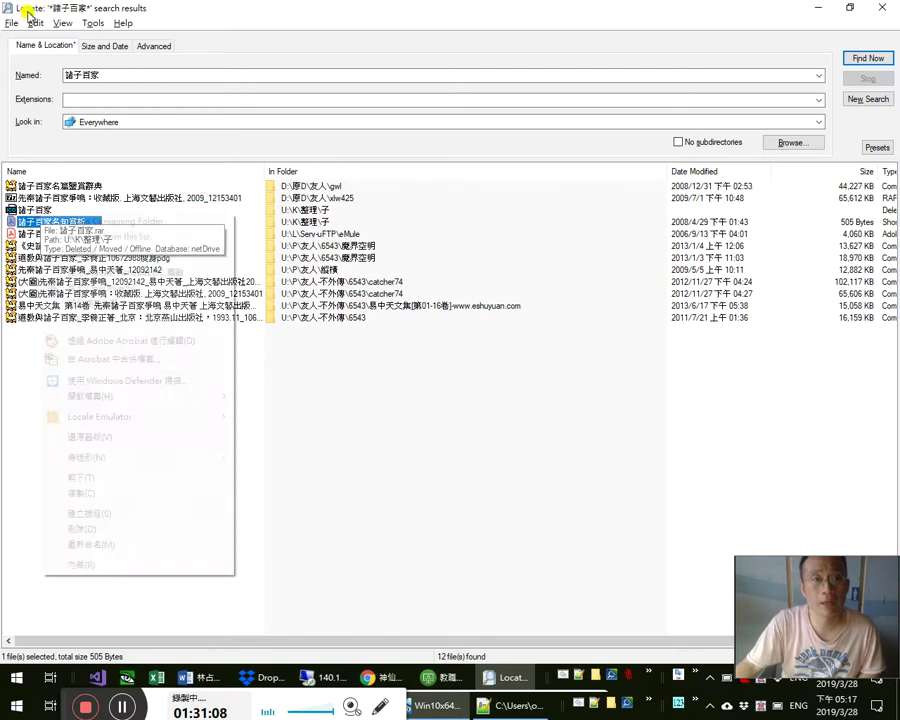
left_click(155, 222)
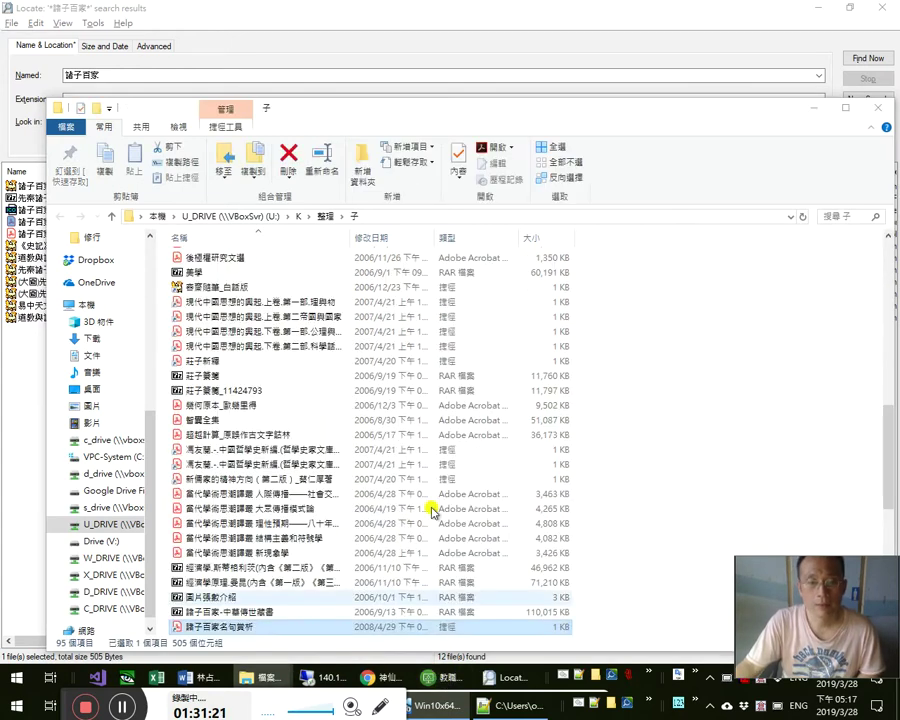
Open the 諸子百家-中華傳世藏書 archive from the 子 folder and check the cloud drive's sync status
left_click(434, 403)
left_click(238, 609)
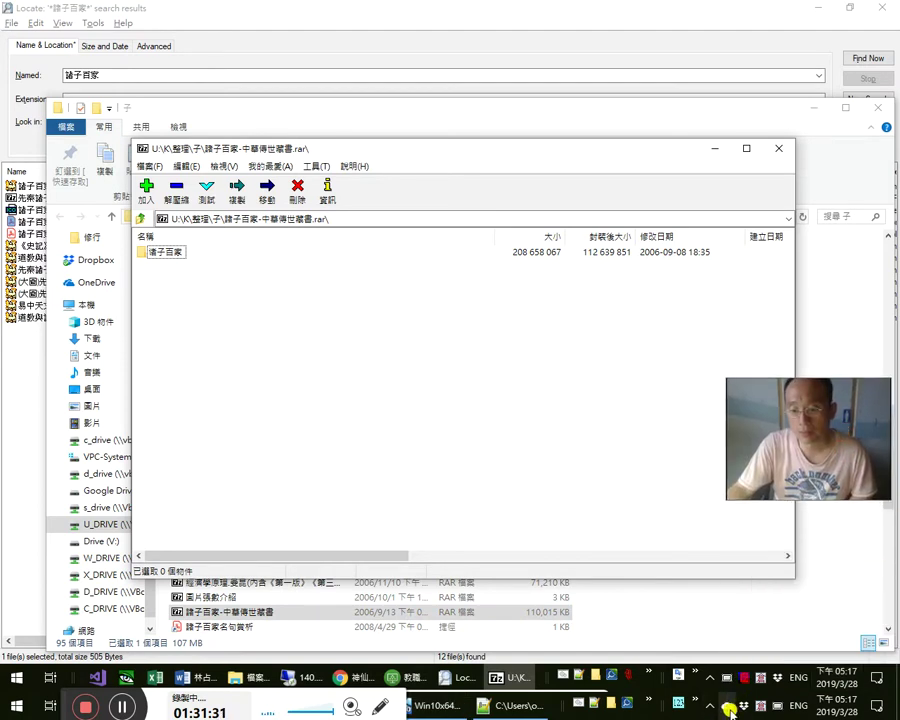
key("alt+F4")
left_click(728, 706)
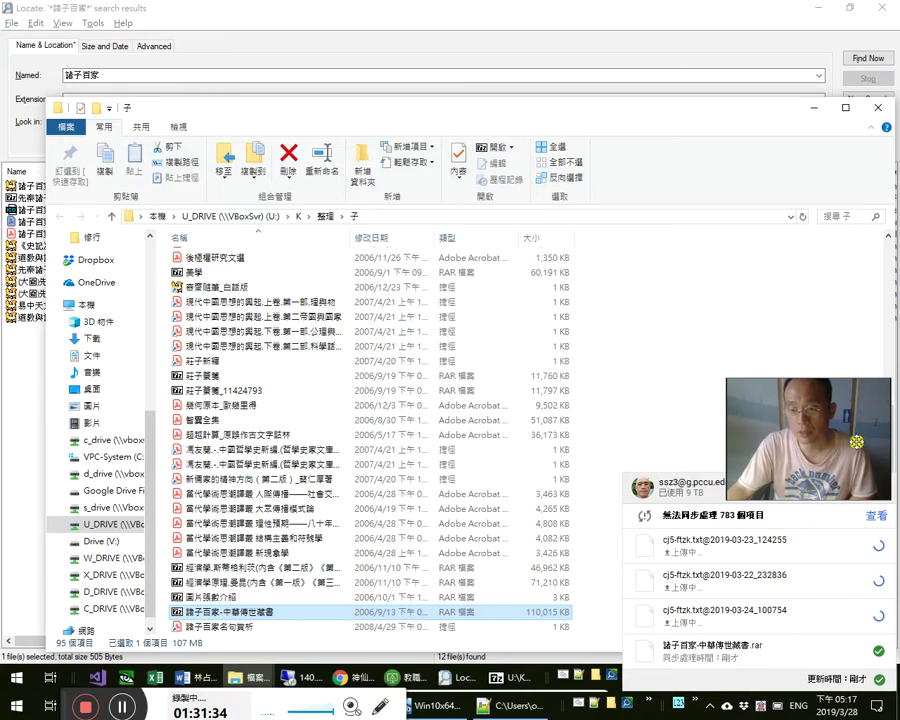
left_click(846, 426)
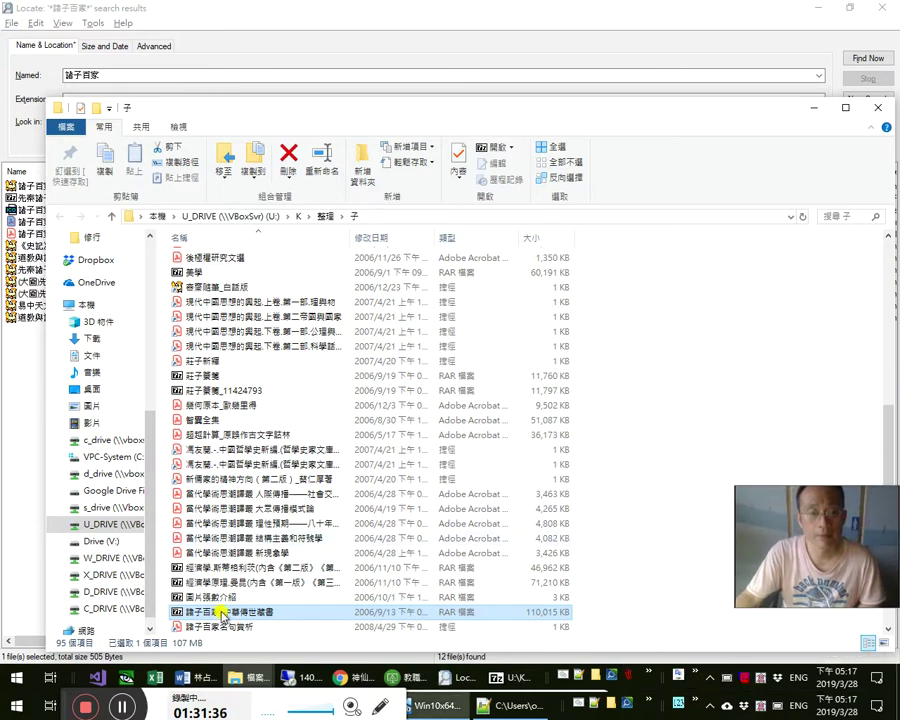
View 0001j.pdf from the archive's 诸子百家 folder, close the PDF and the archive, and put the 子 folder window away
left_click(497, 677)
double_click(172, 251)
double_click(179, 257)
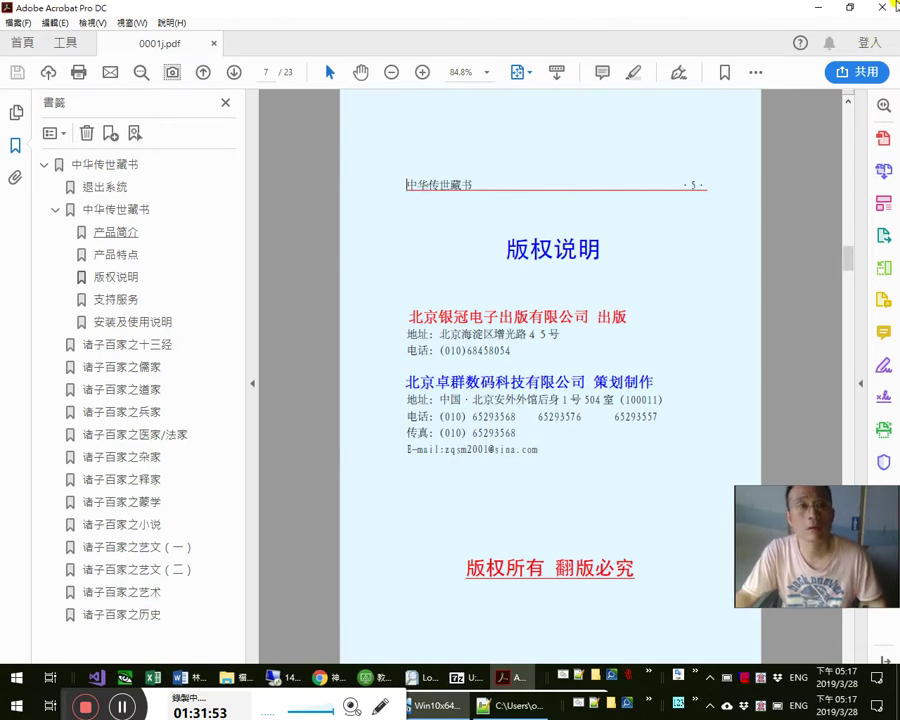
key("ctrl+w")
key("ctrl+q")
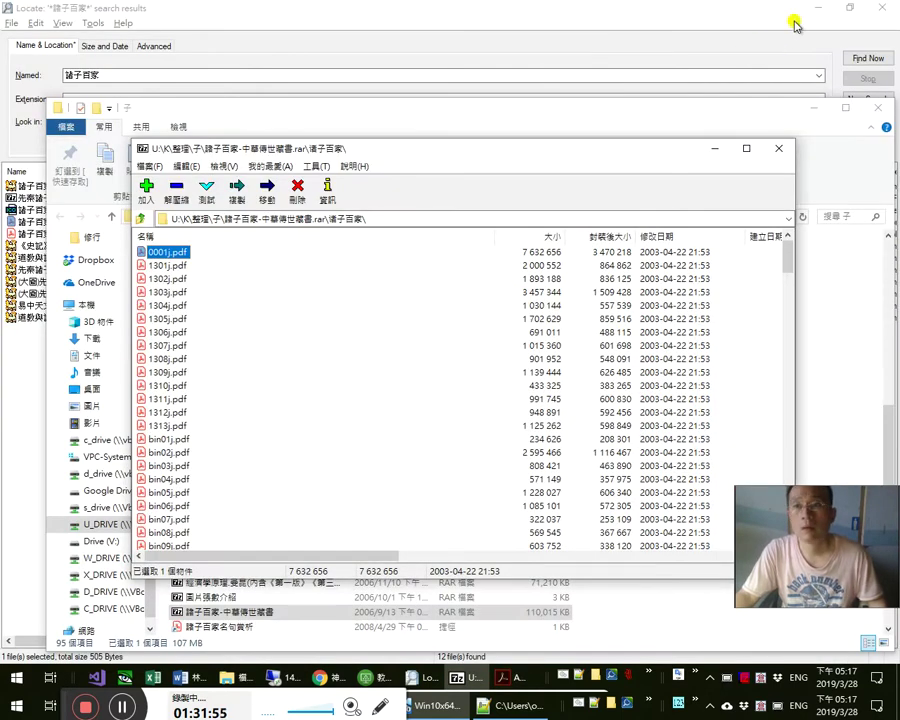
left_click(779, 148)
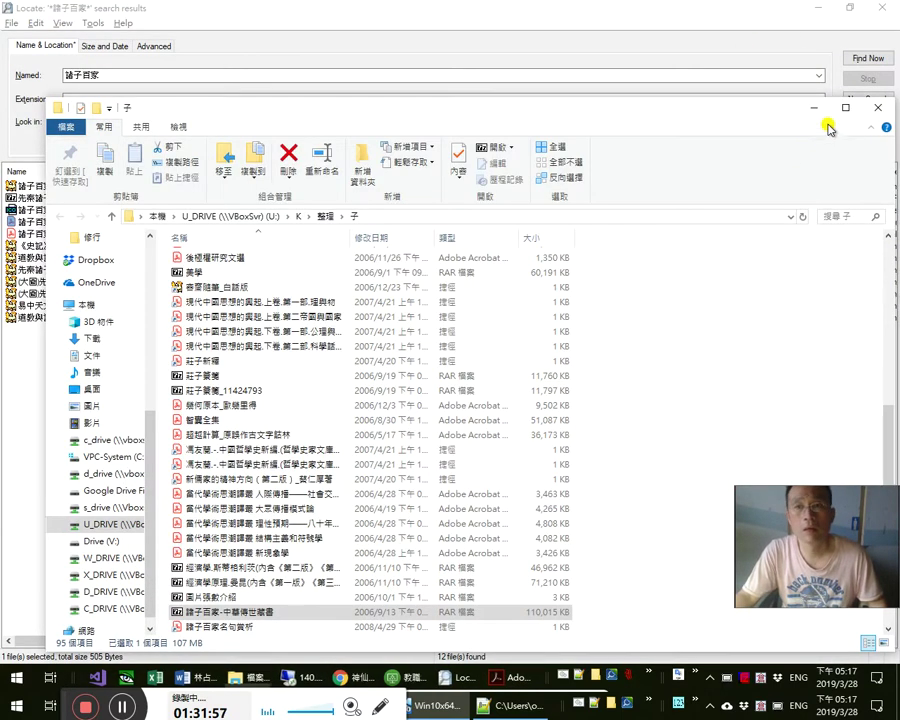
left_click(812, 108)
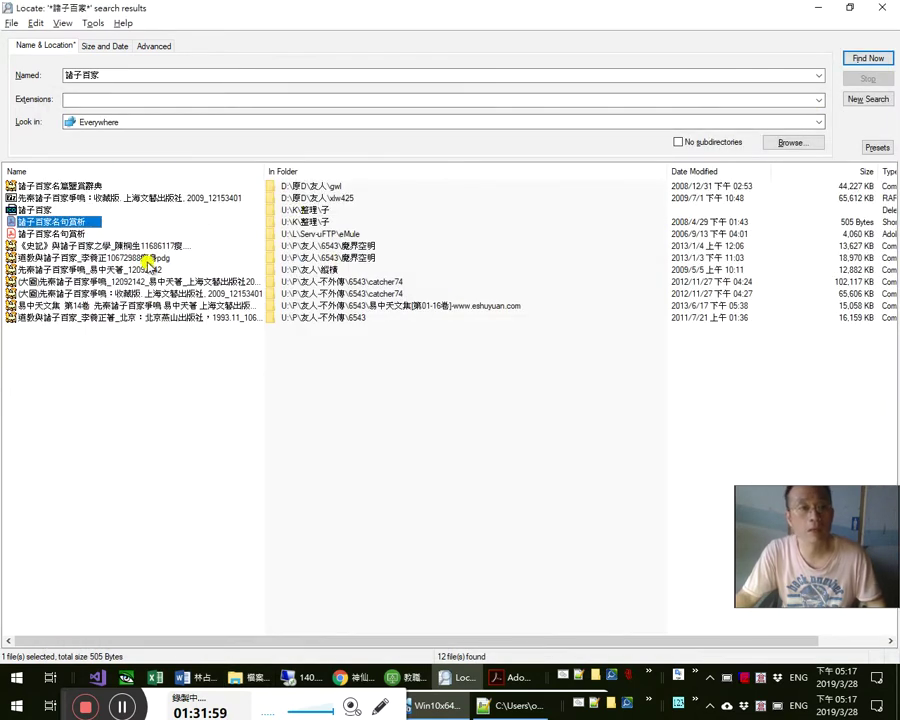
Copy the search term 諸子百家 and close the Locate search window
double_click(106, 74)
right_click(106, 74)
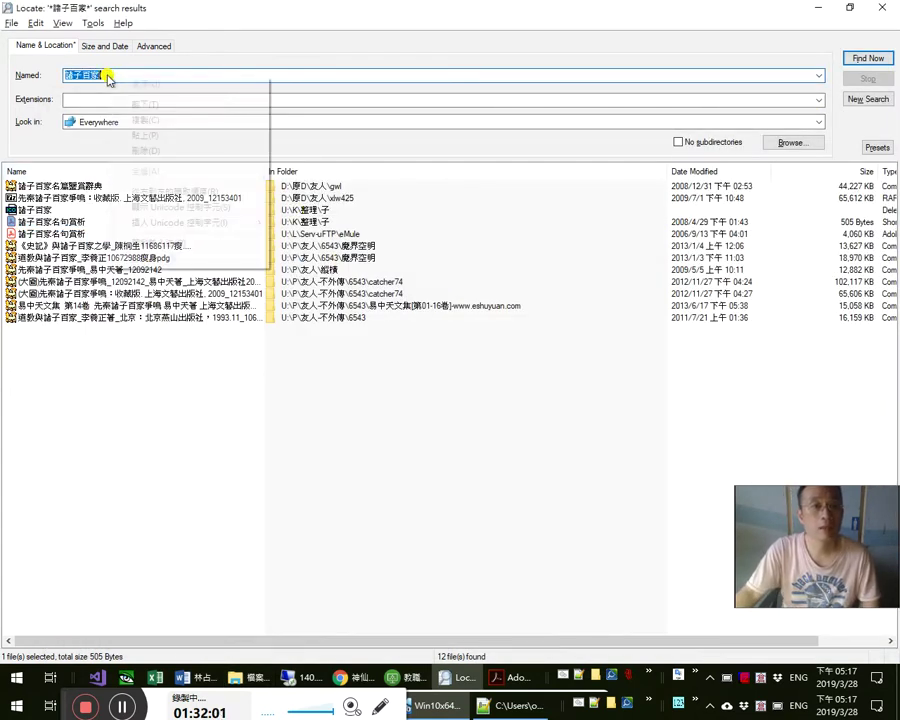
left_click(230, 120)
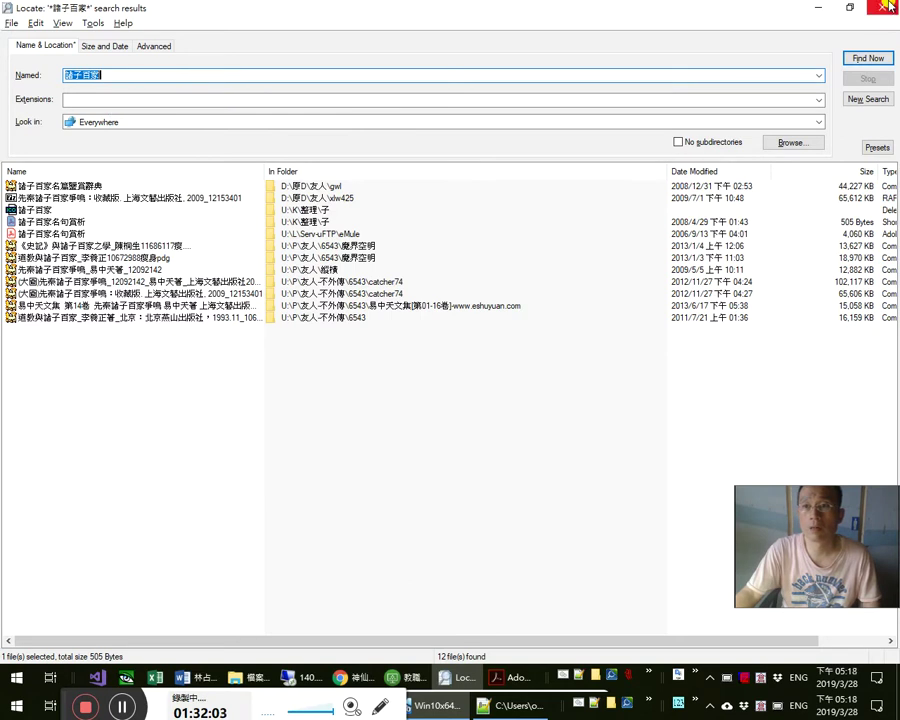
key("alt+F4")
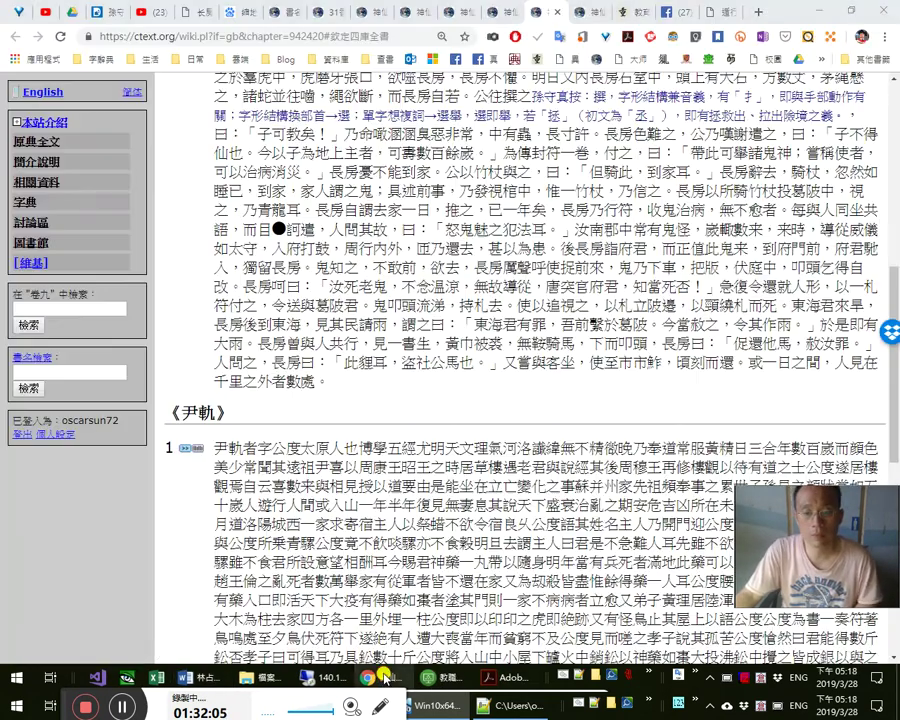
Search Google Drive for title:諸子百家 and select 諸子百家-中華傳世藏書.rar to view its details
left_click(408, 677)
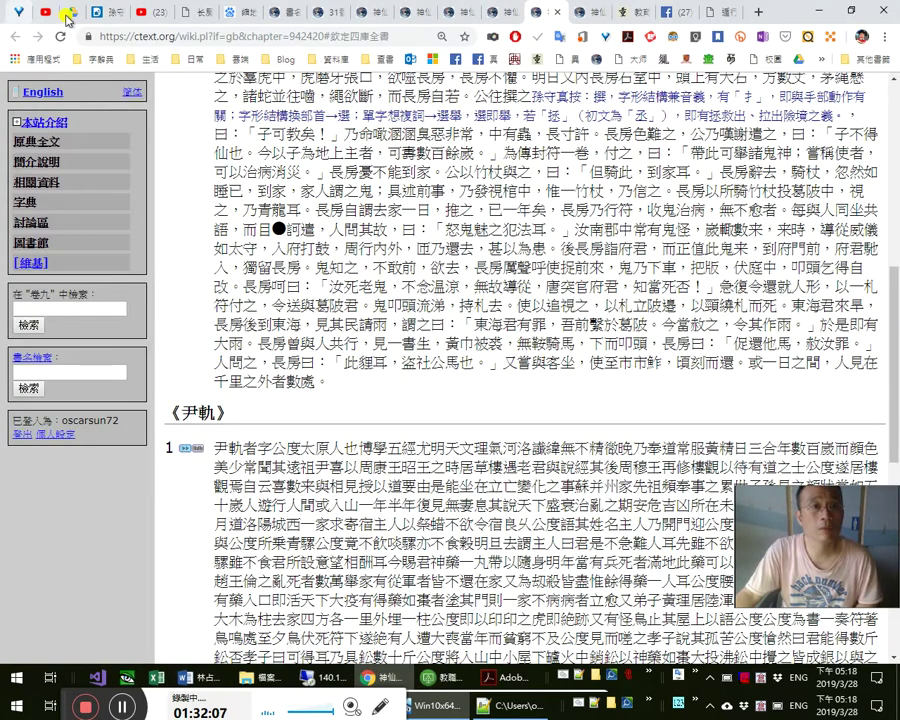
left_click(68, 15)
left_click(235, 99)
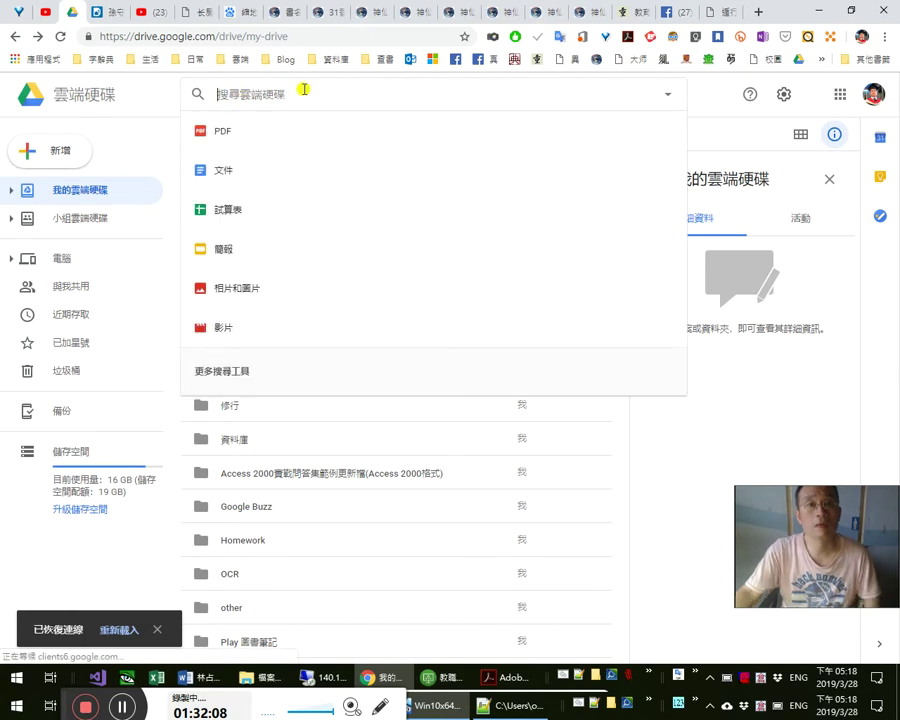
type("title:")
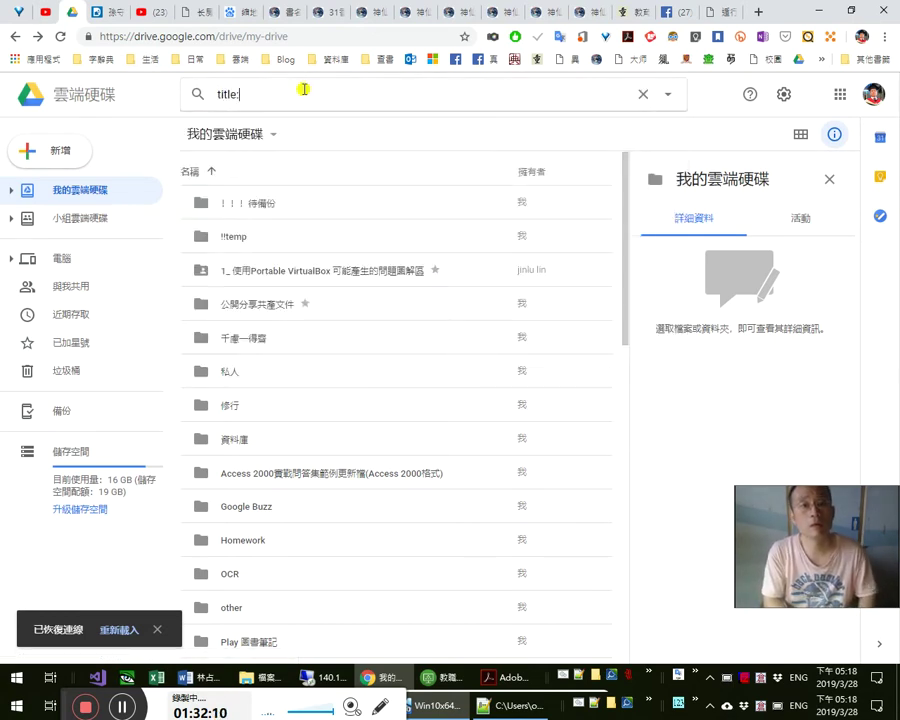
type("諸子百家")
key("Return")
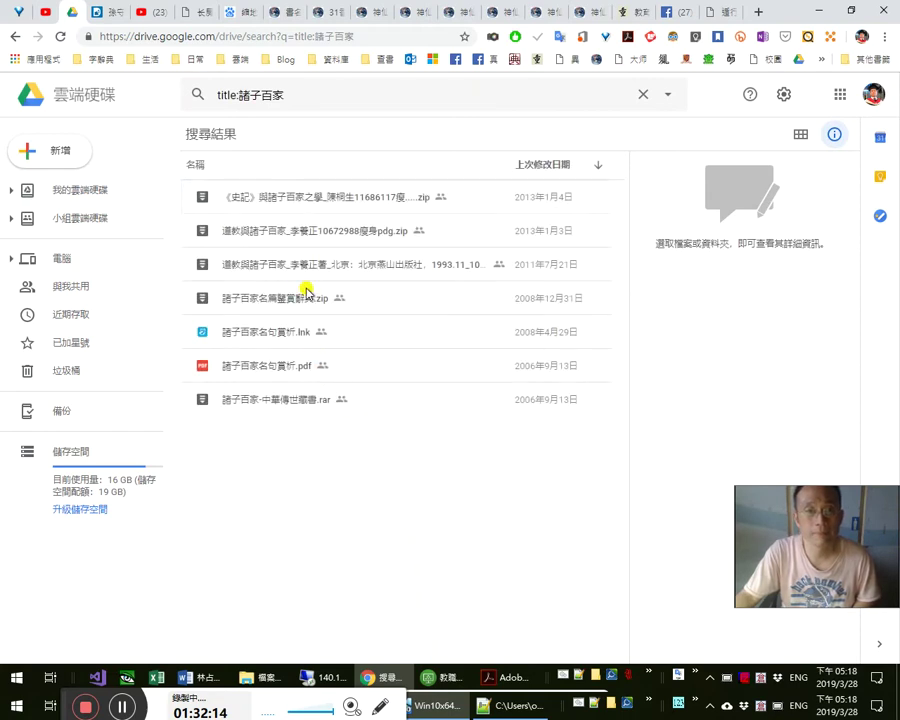
left_click(310, 410)
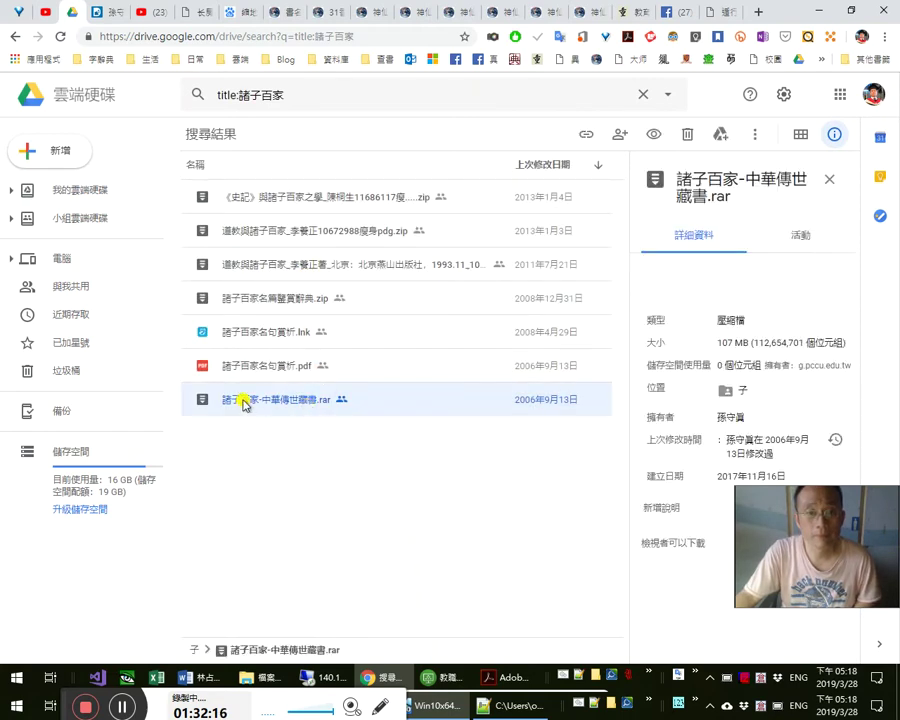
left_click(282, 403)
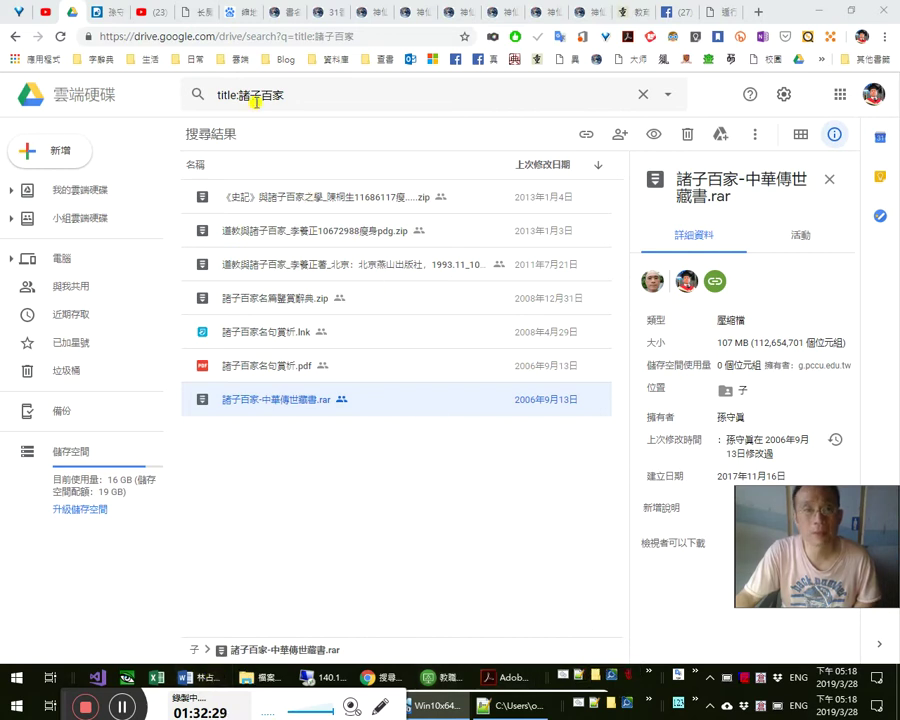
Take 子百家 from the Google Drive query and search the stored files in 百度网盘 on the remote desktop for it
left_click_drag(250, 95, 304, 96)
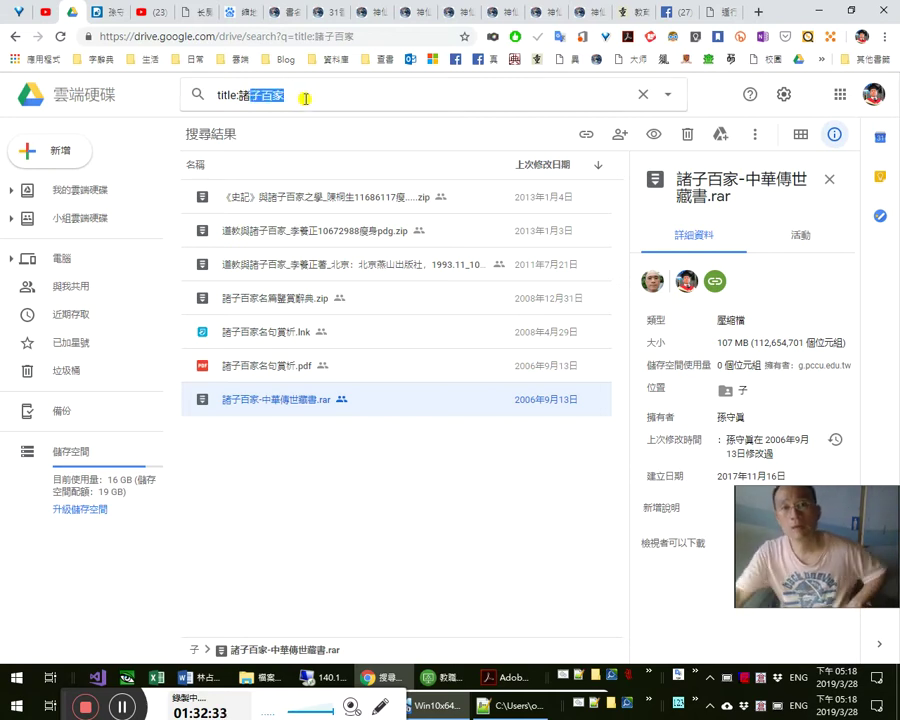
left_click(440, 677)
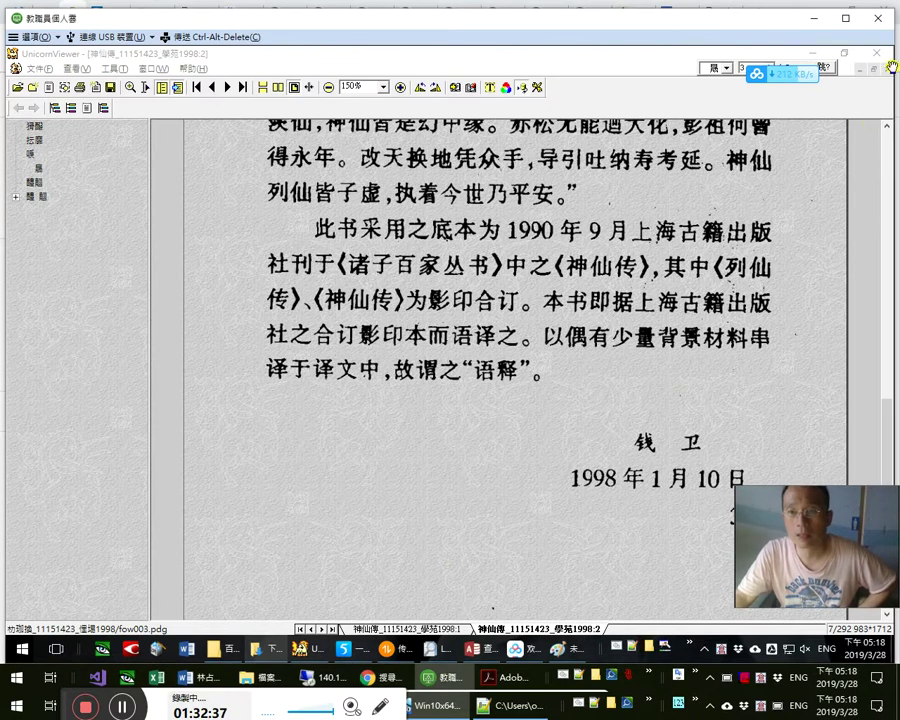
left_click(785, 72)
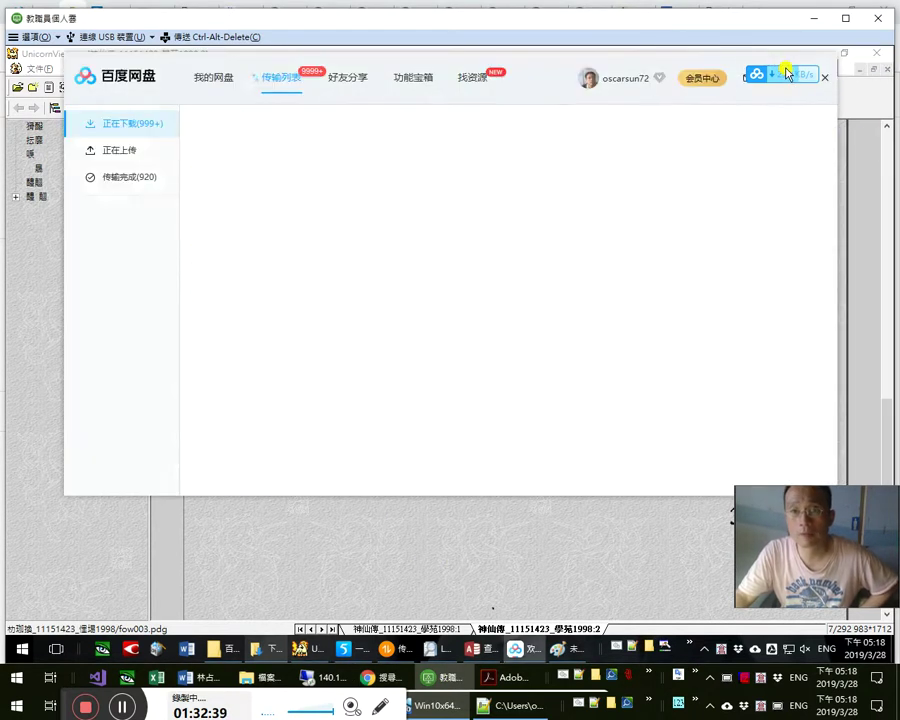
left_click(212, 77)
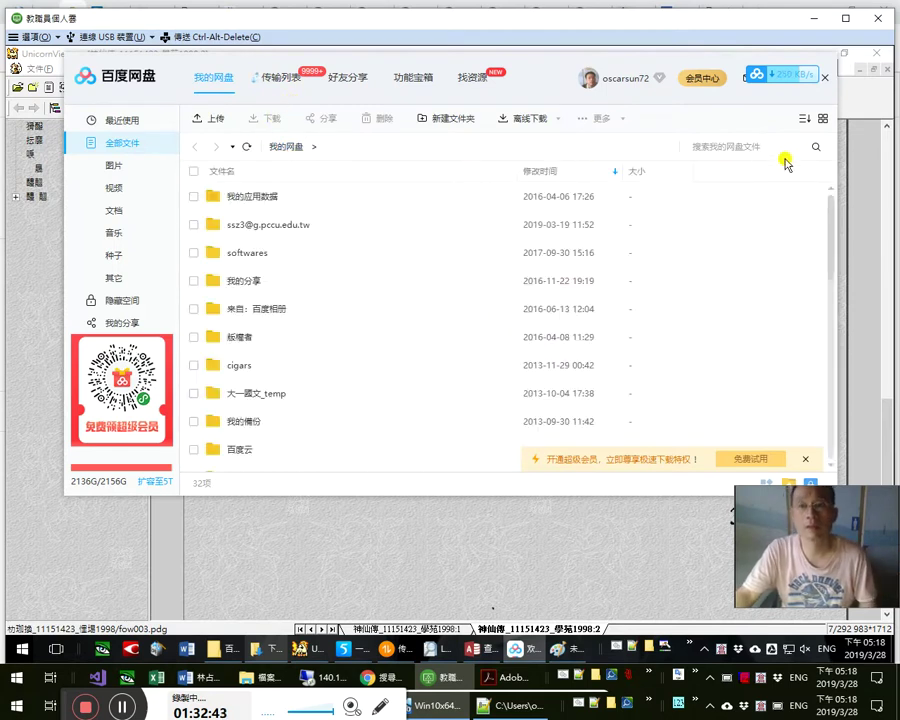
left_click(732, 150)
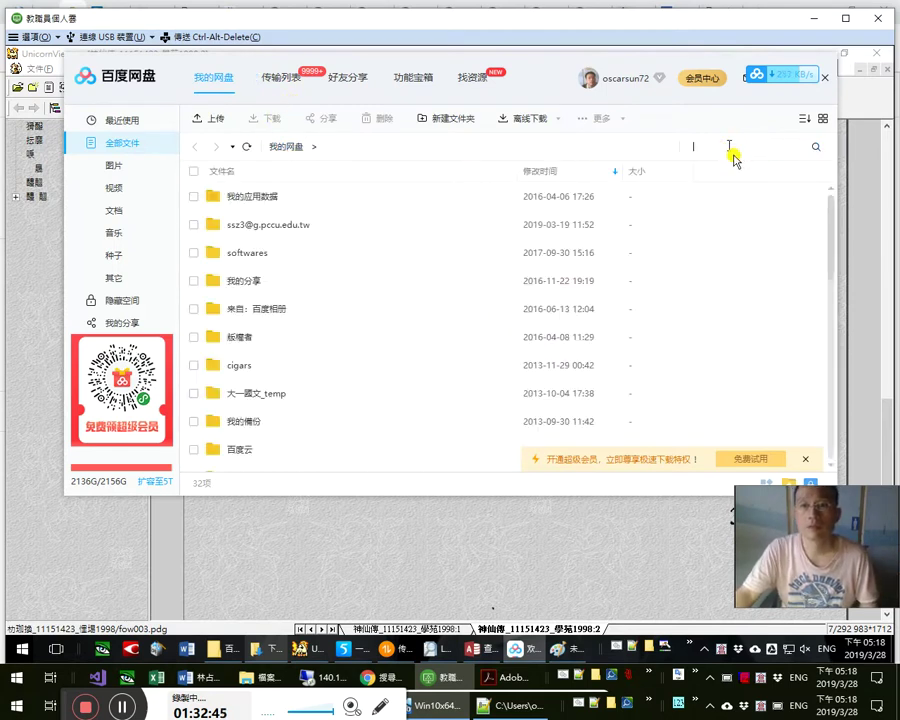
key("Return")
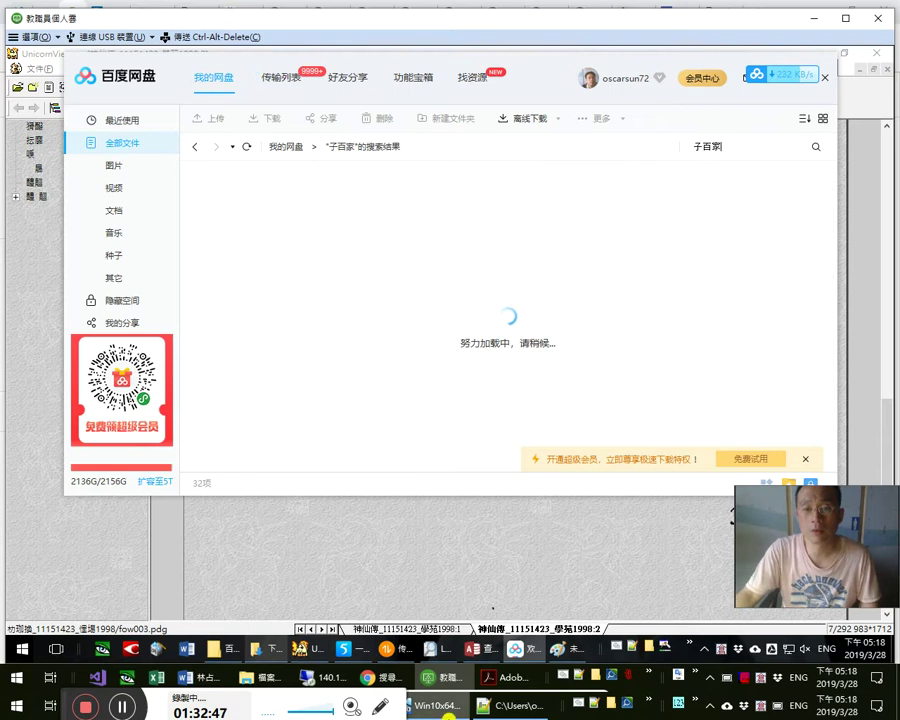
Switch to 115 on the remote desktop, search for 子百家, and go to the account's stored files
left_click(352, 649)
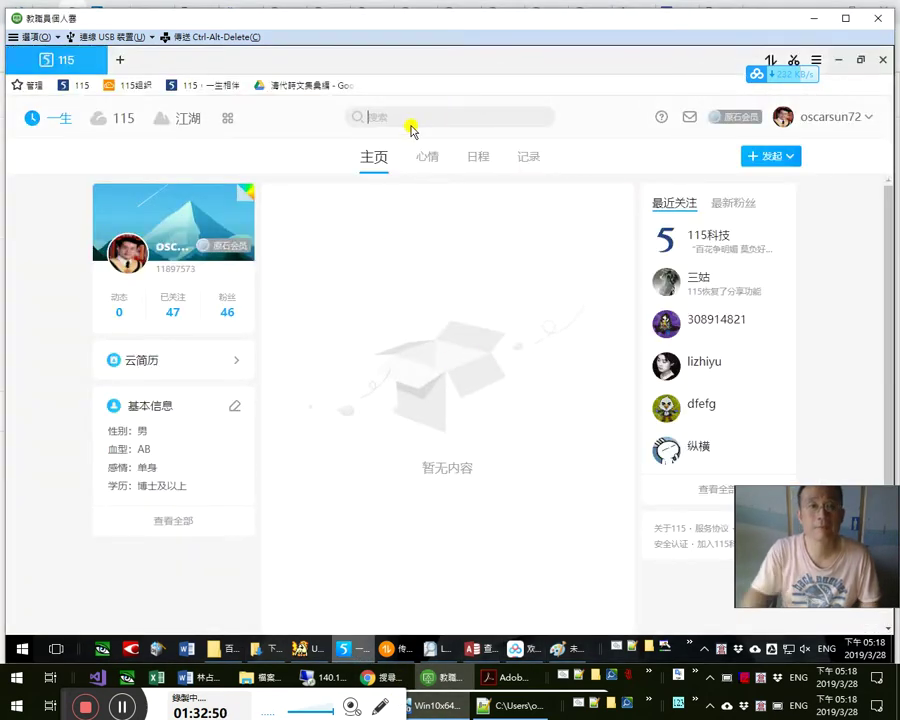
key("ctrl+v")
key("Return")
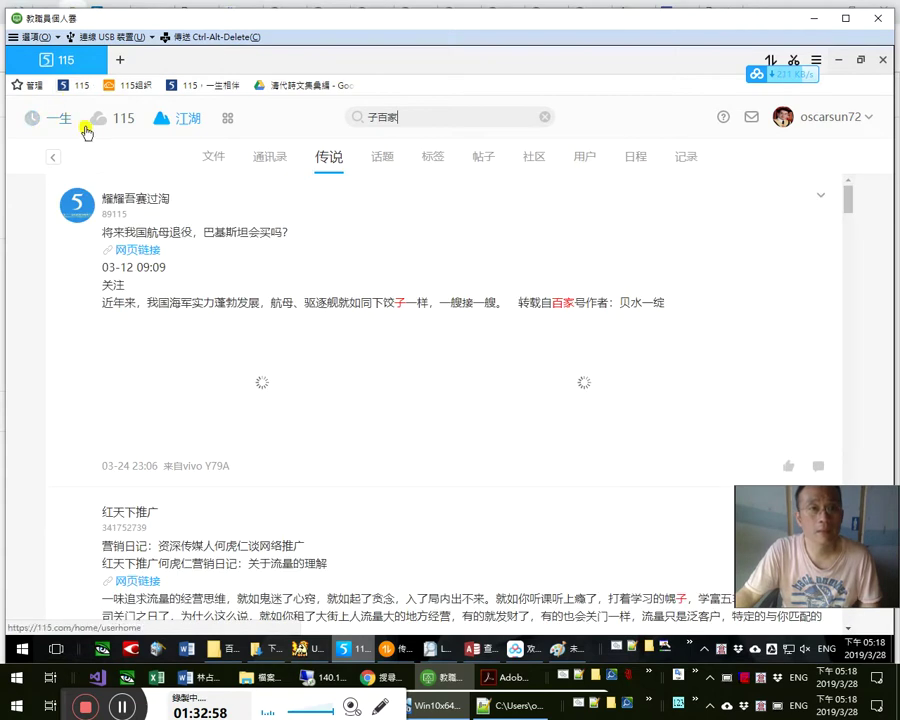
left_click(120, 117)
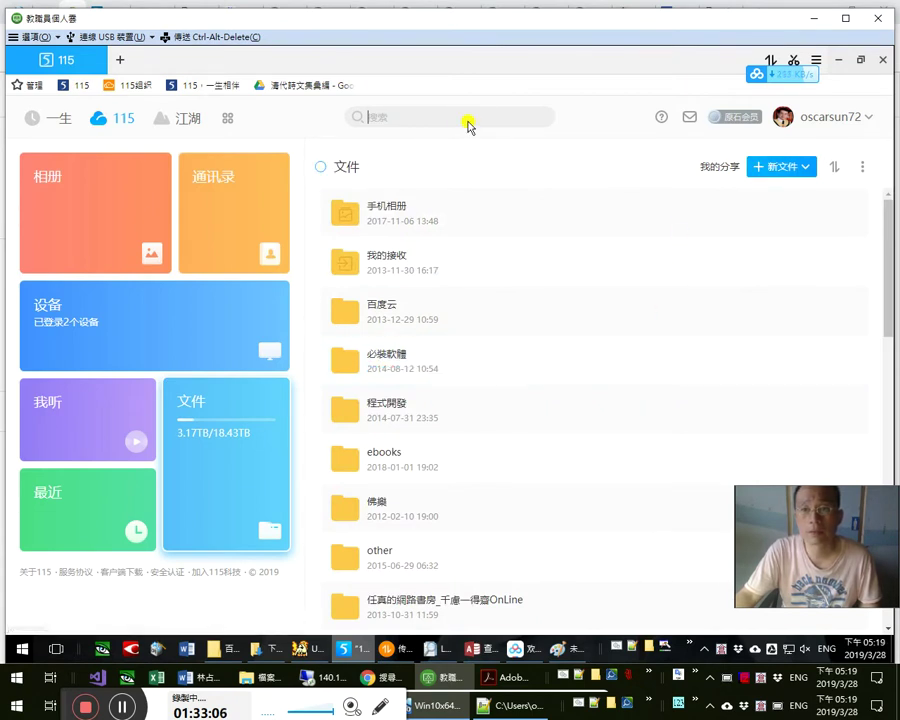
left_click(346, 162)
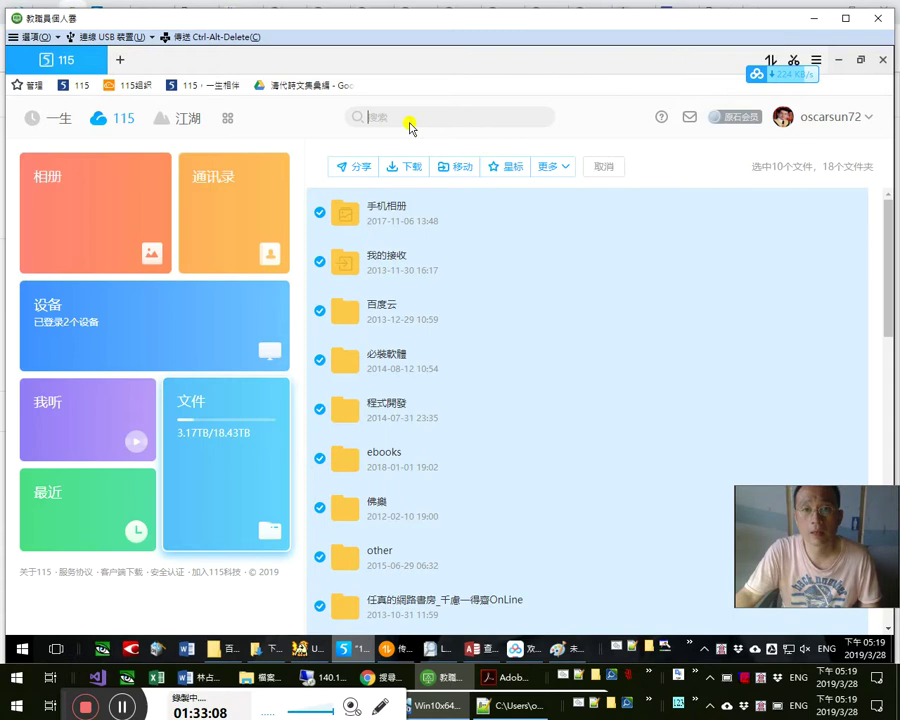